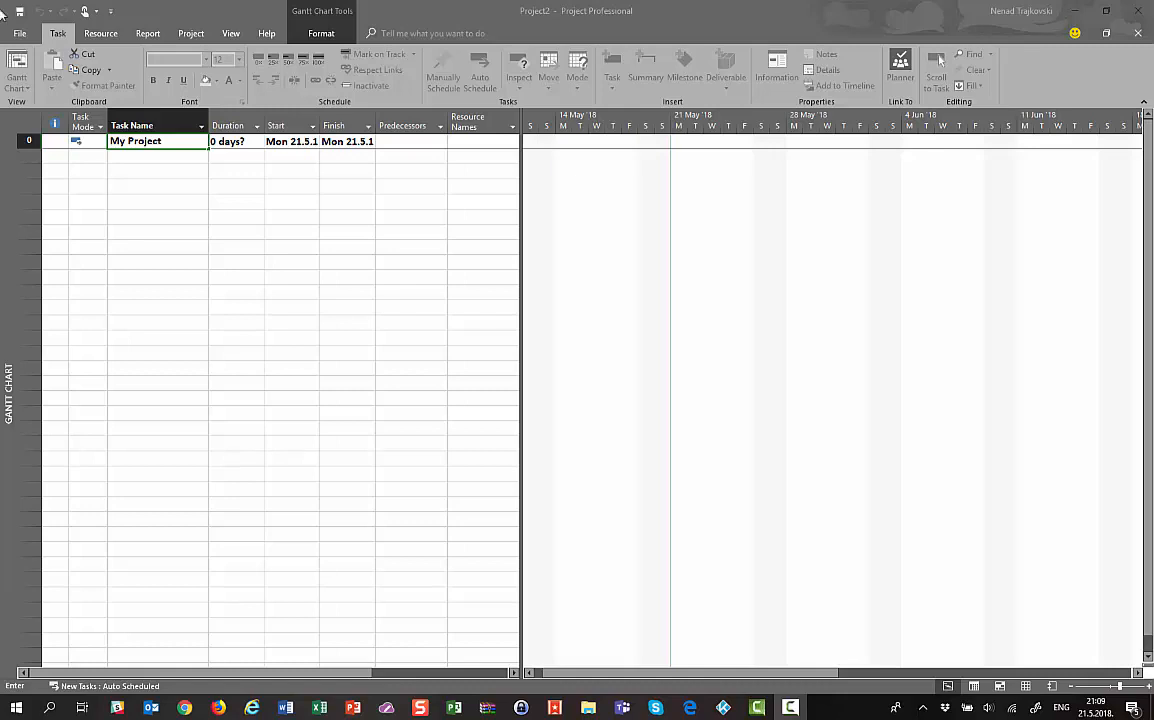
Enter the task names Summary 1, Task 1, Task 2, Task 3 and Milestone 1 in successive rows
left_click(121, 154)
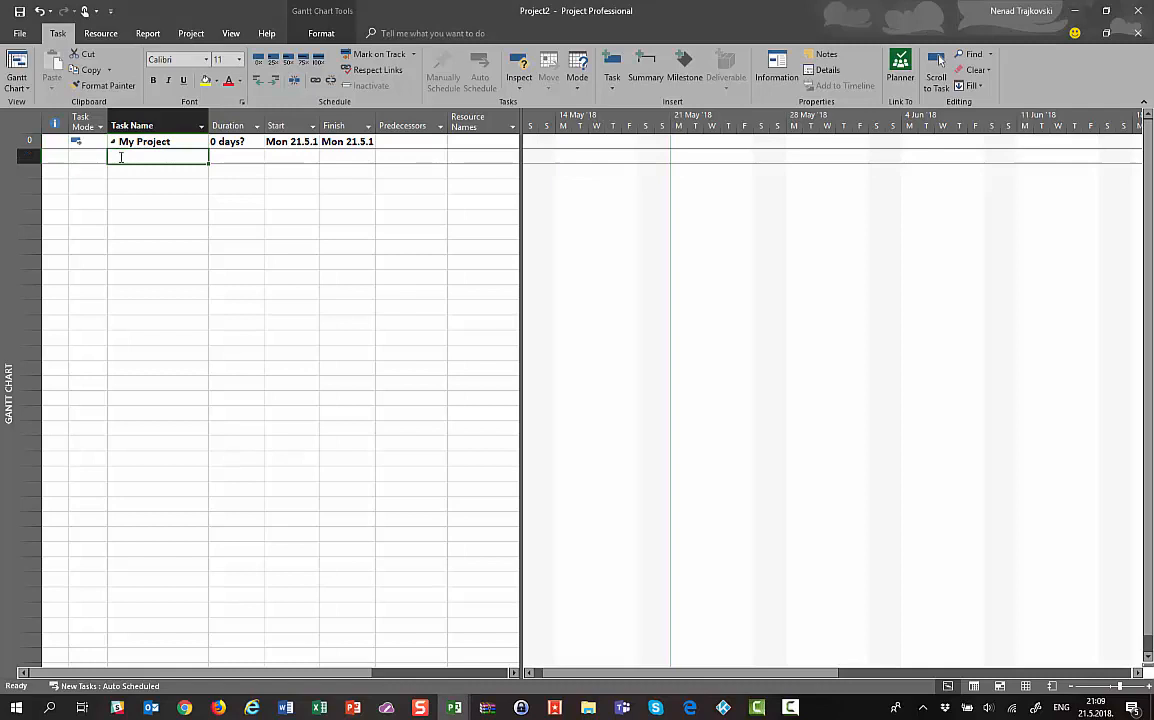
type("Summ")
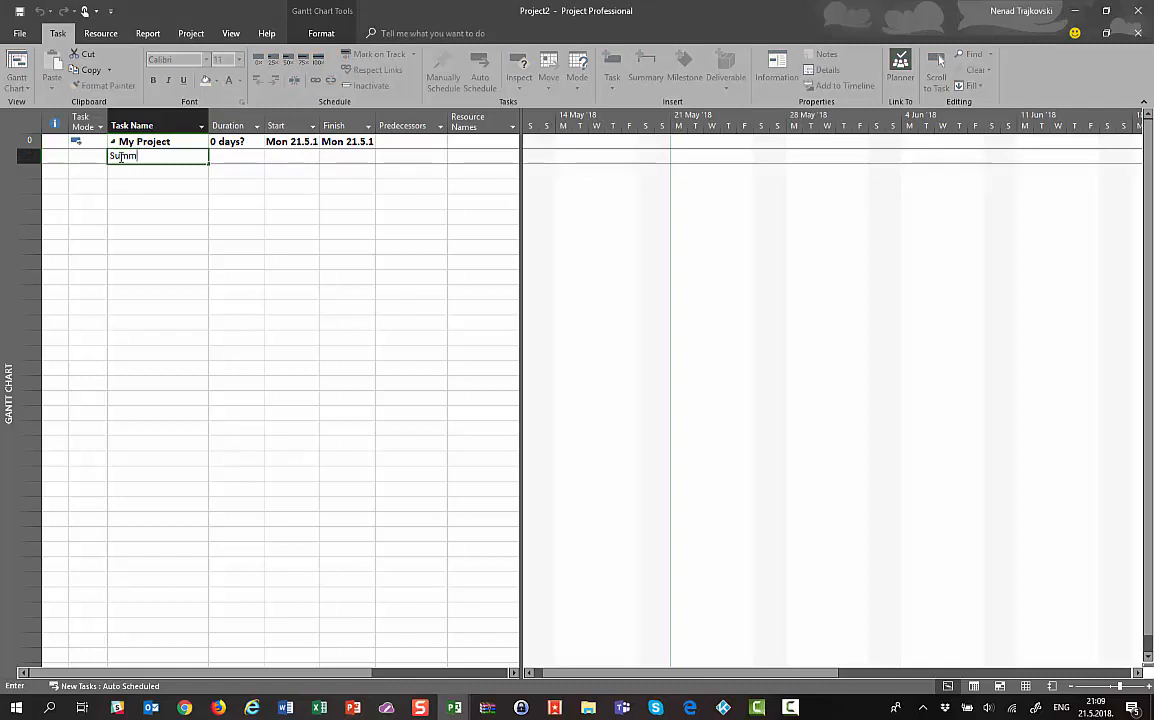
type("ary 1")
key("Return")
type("Task 1")
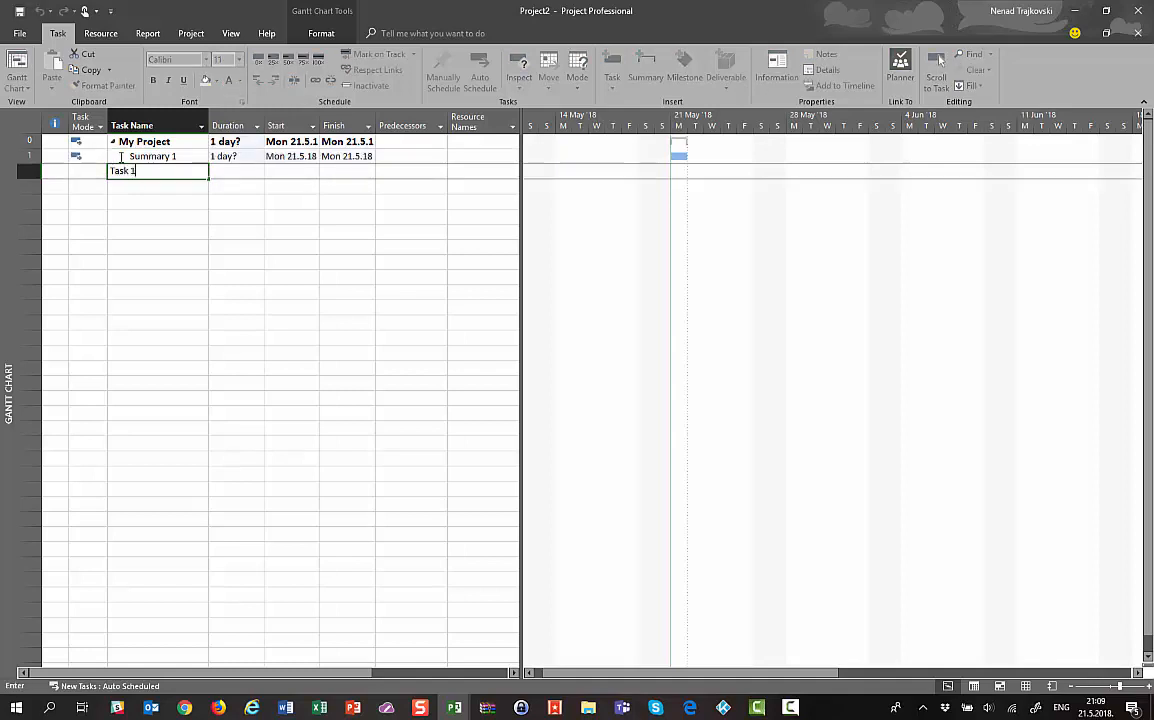
key("Return")
type("Task 2")
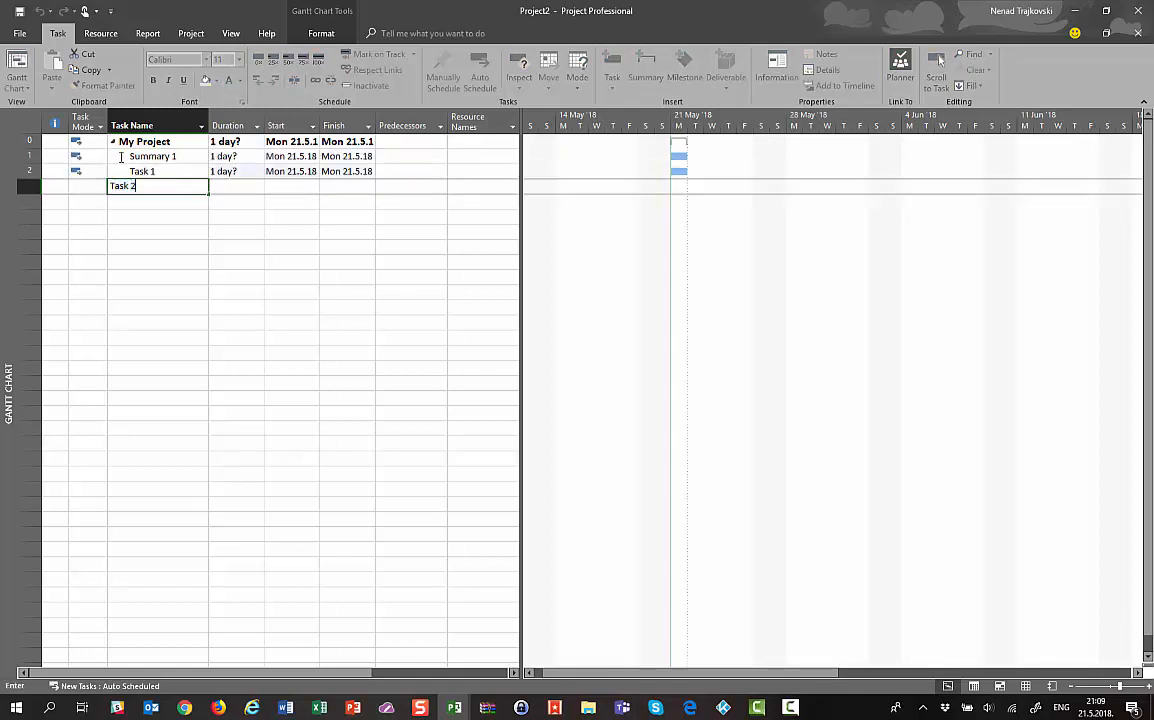
key("Return")
type("Task 3")
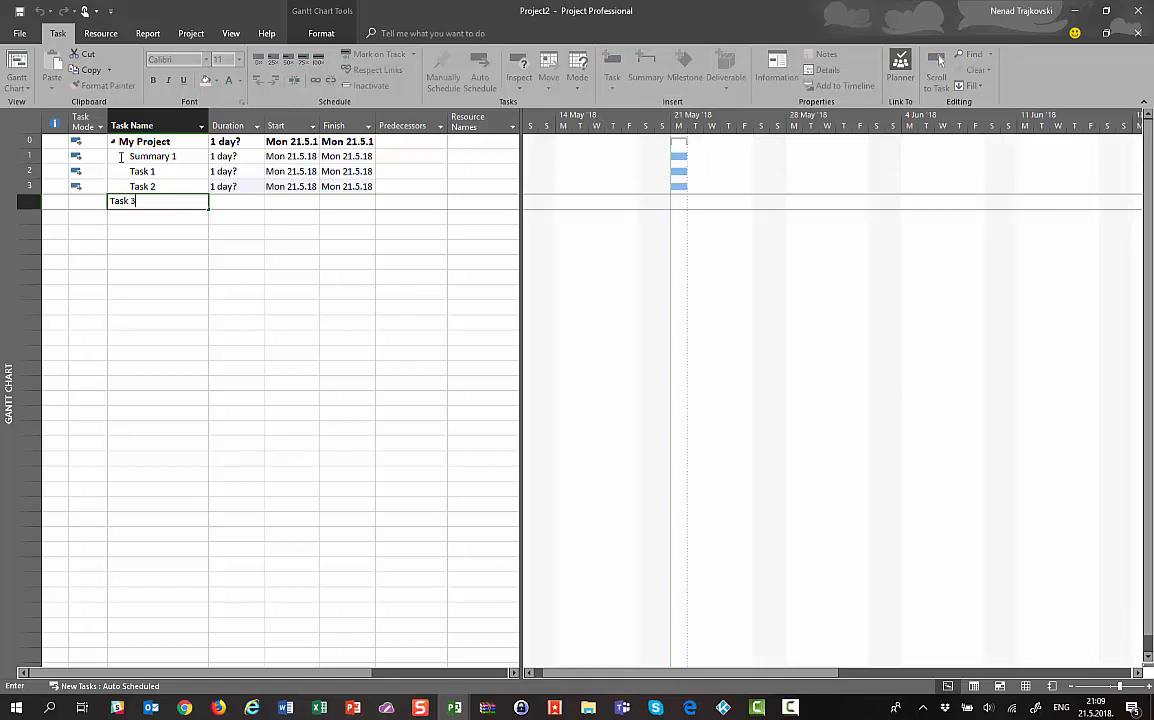
key("Return")
type("Milest")
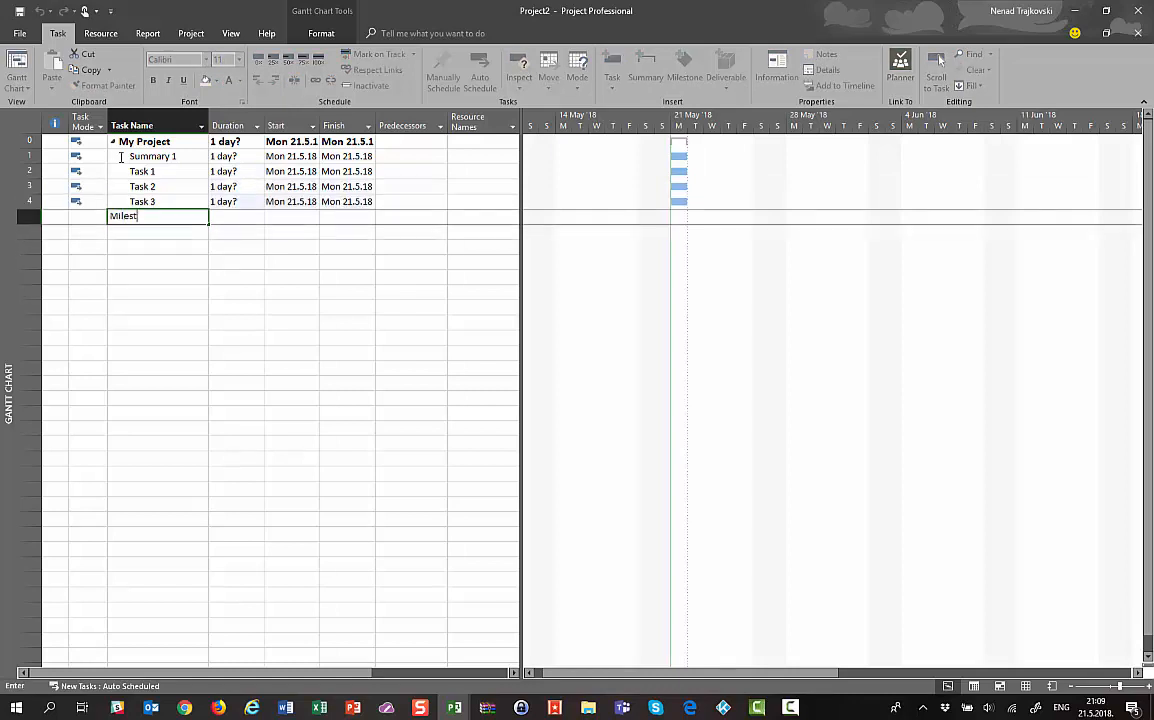
type("one 1")
key("Return")
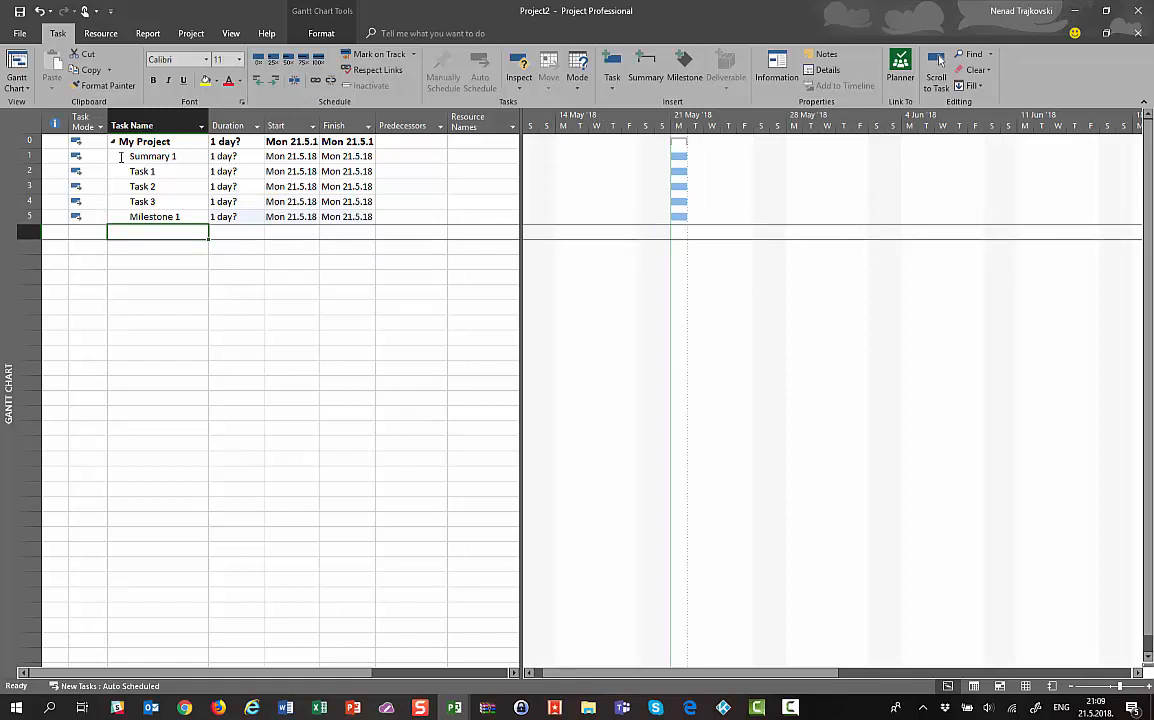
key("Up")
key("Up")
key("Up")
key("Up")
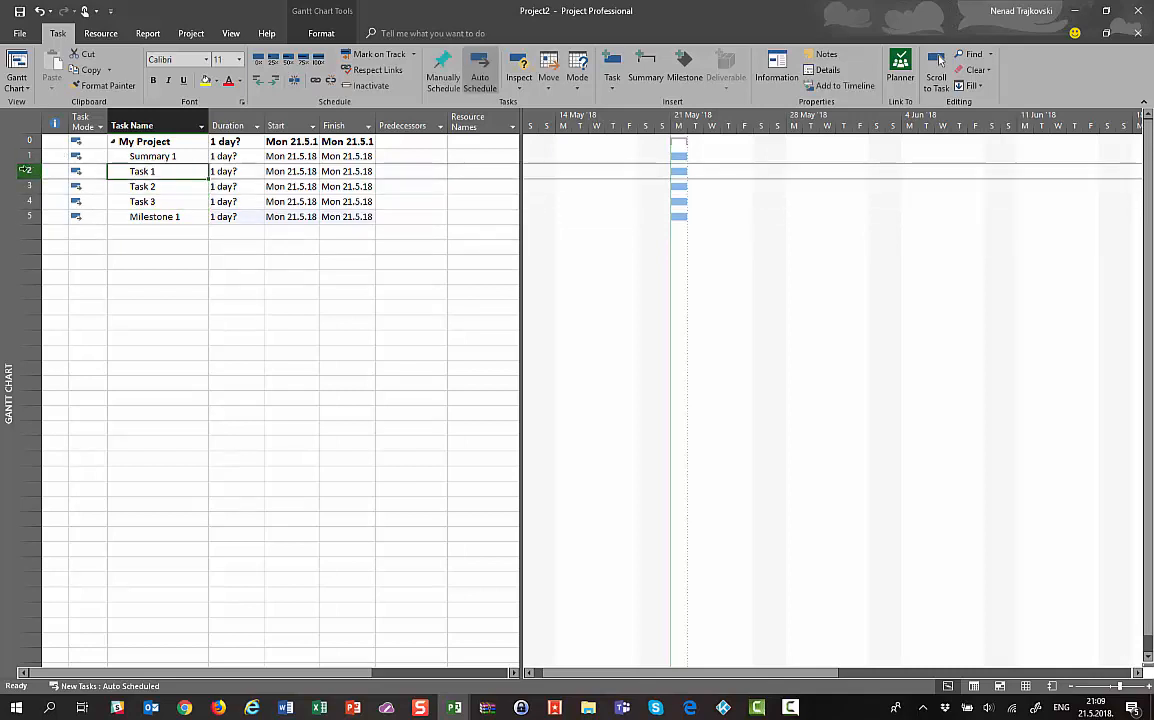
Indent rows Task 1–Milestone 1 under Summary 1, then enter durations 1, 2, 3 and 0
left_click_drag(29, 171, 29, 216)
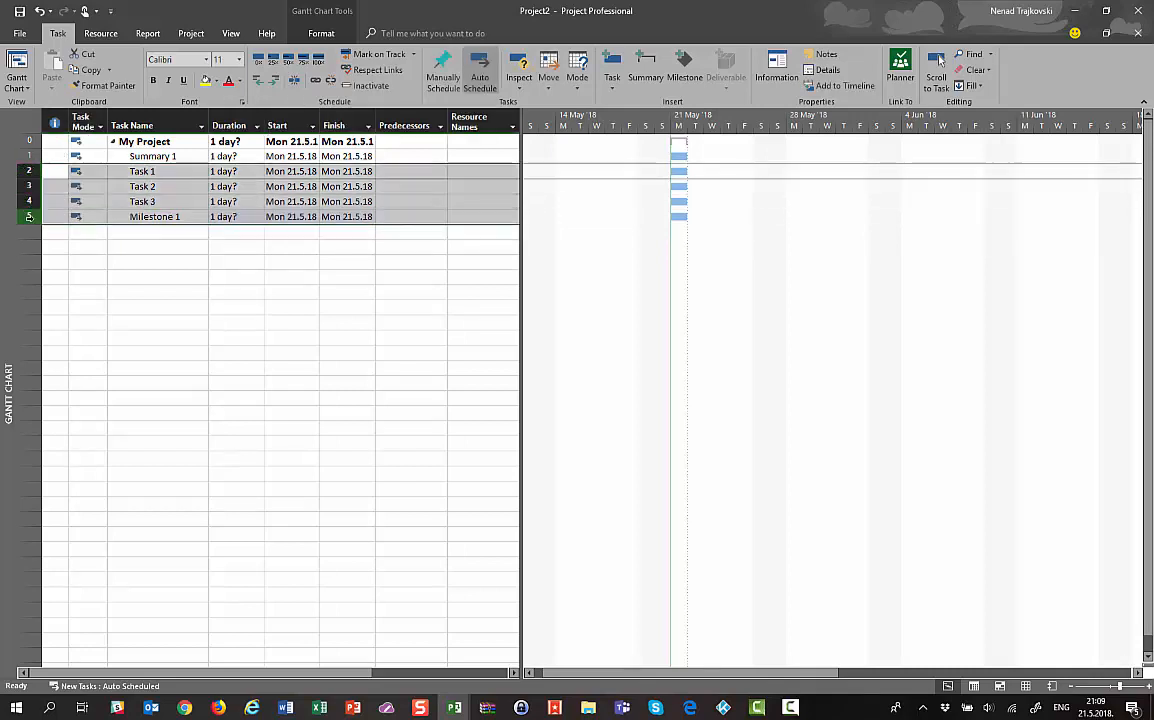
left_click(273, 80)
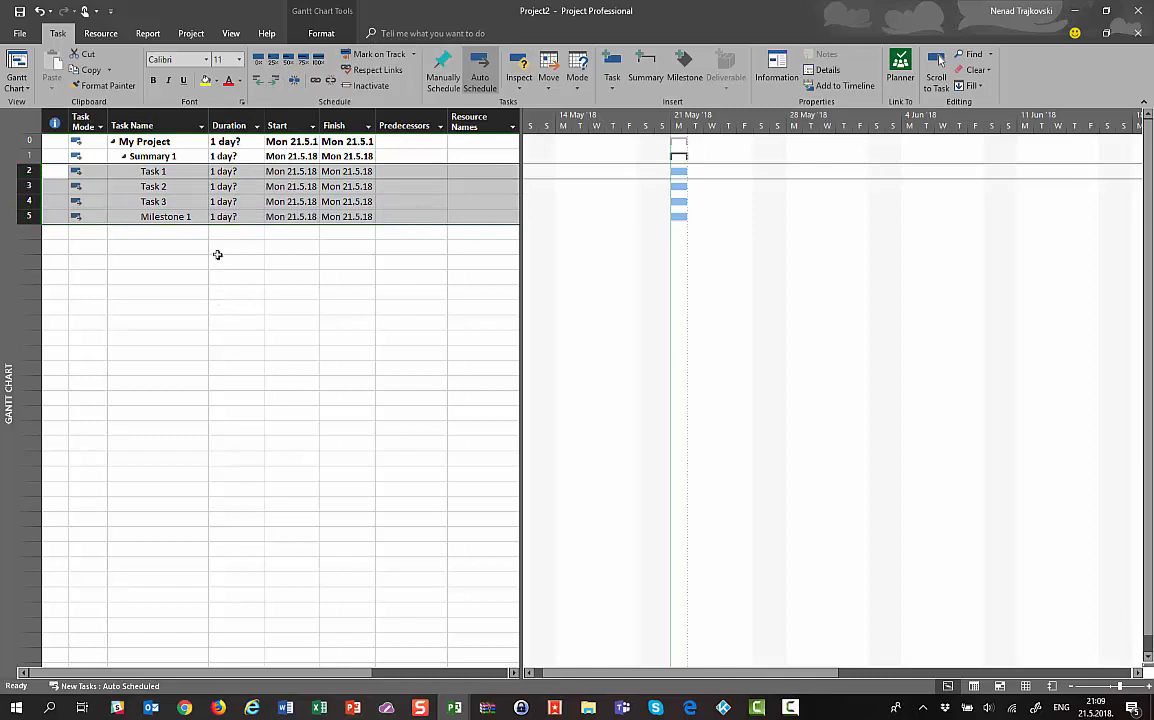
left_click(218, 171)
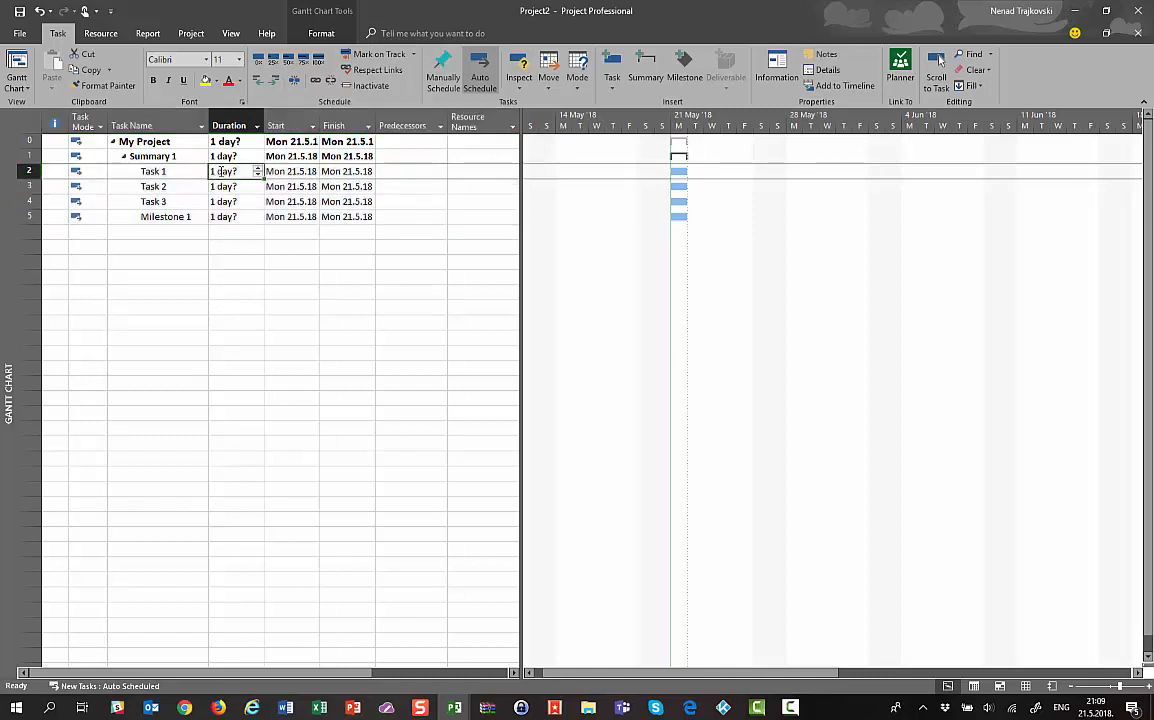
type("1")
key("Return")
type("2")
key("Return")
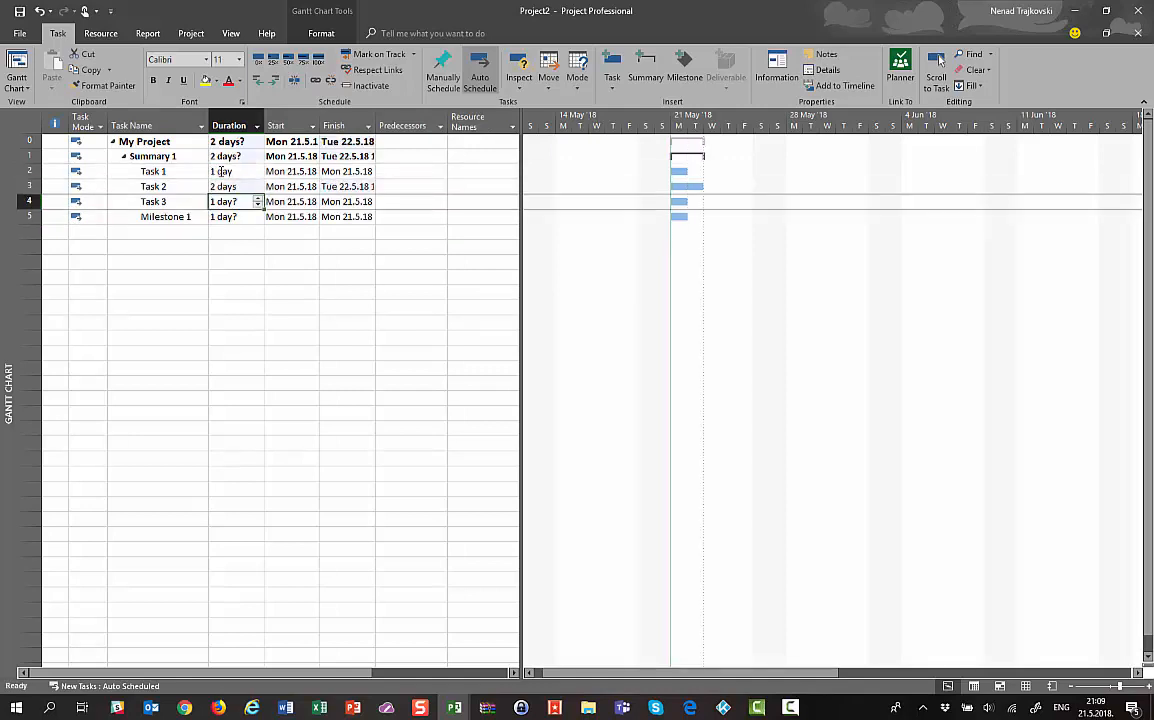
type("3")
key("Return")
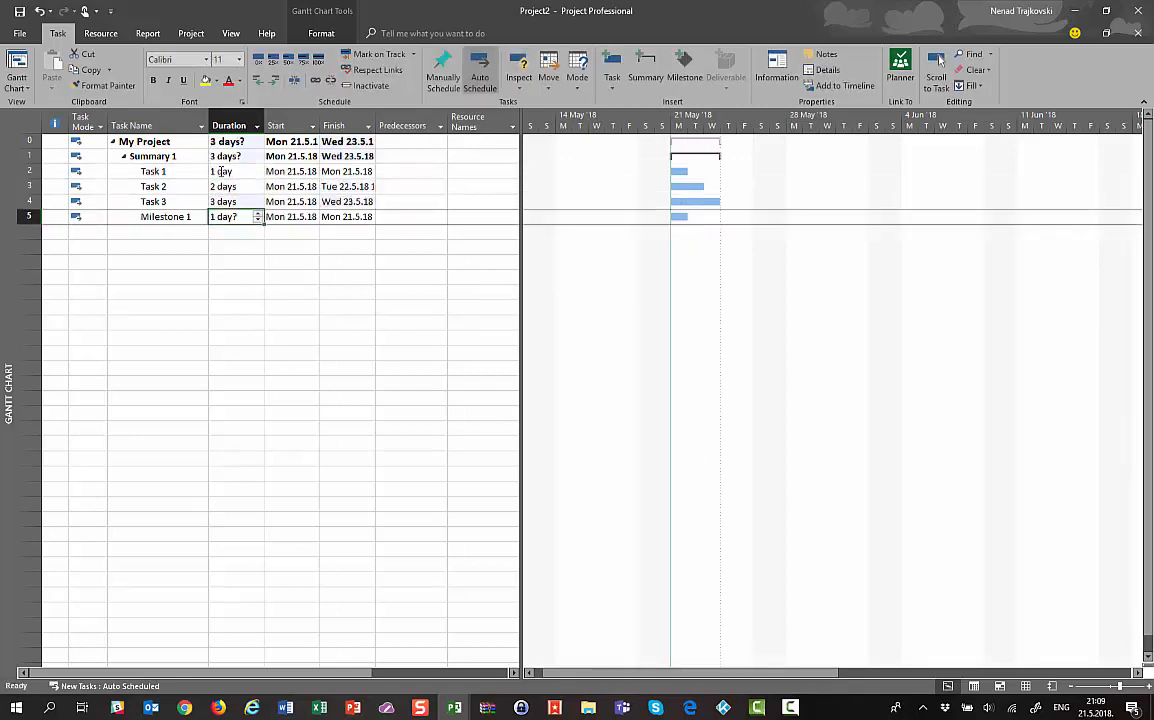
type("0")
key("Return")
key("Up")
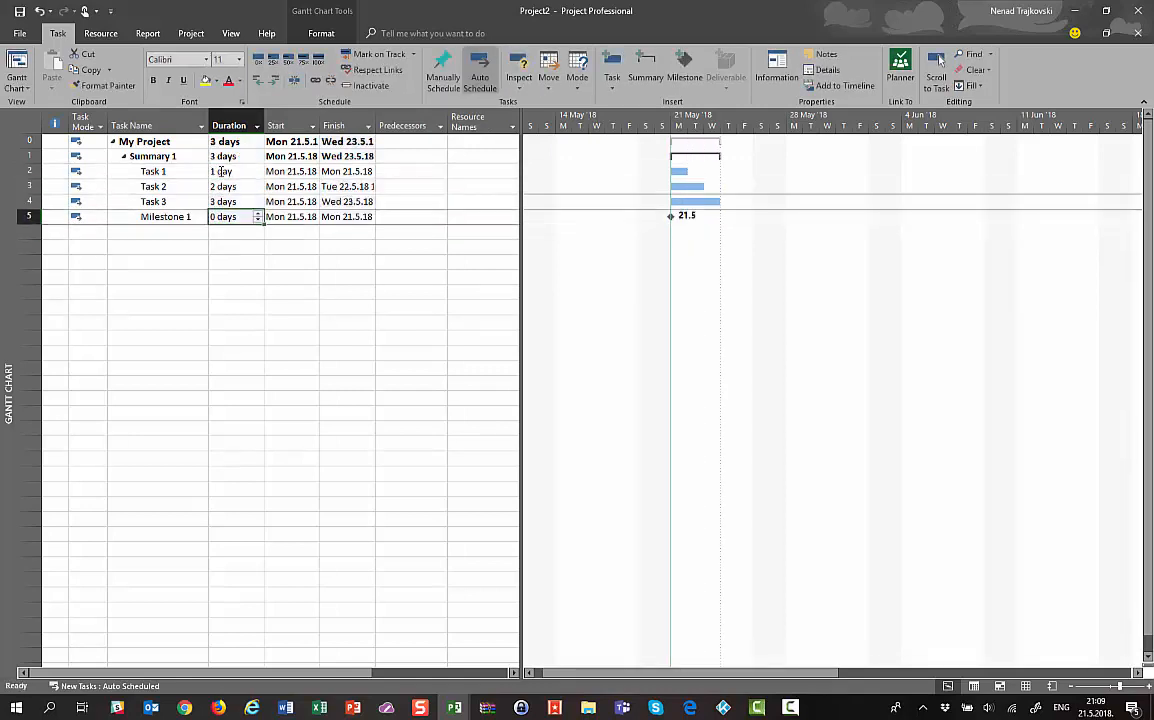
key("Up")
key("Up")
key("Up")
key("Right")
key("Right")
key("Right")
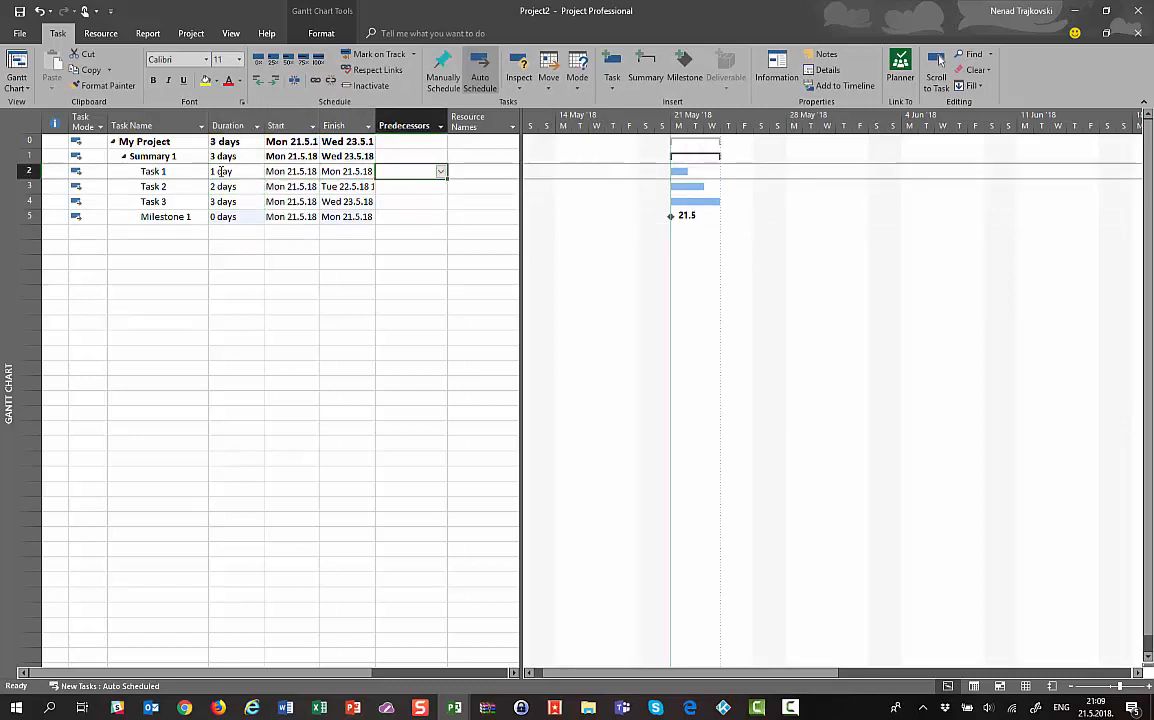
Enter predecessors 2, 3 and 4 for Task 2, Task 3 and Milestone 1, dismissing the summary-link error
key("Down")
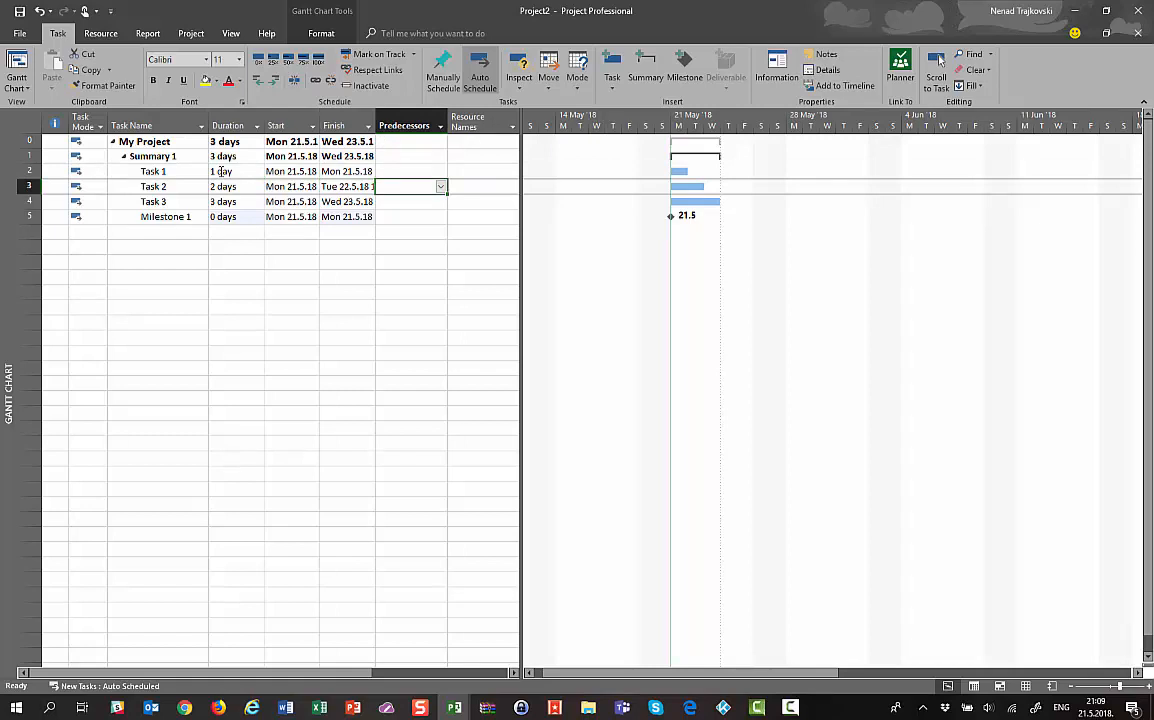
type("1")
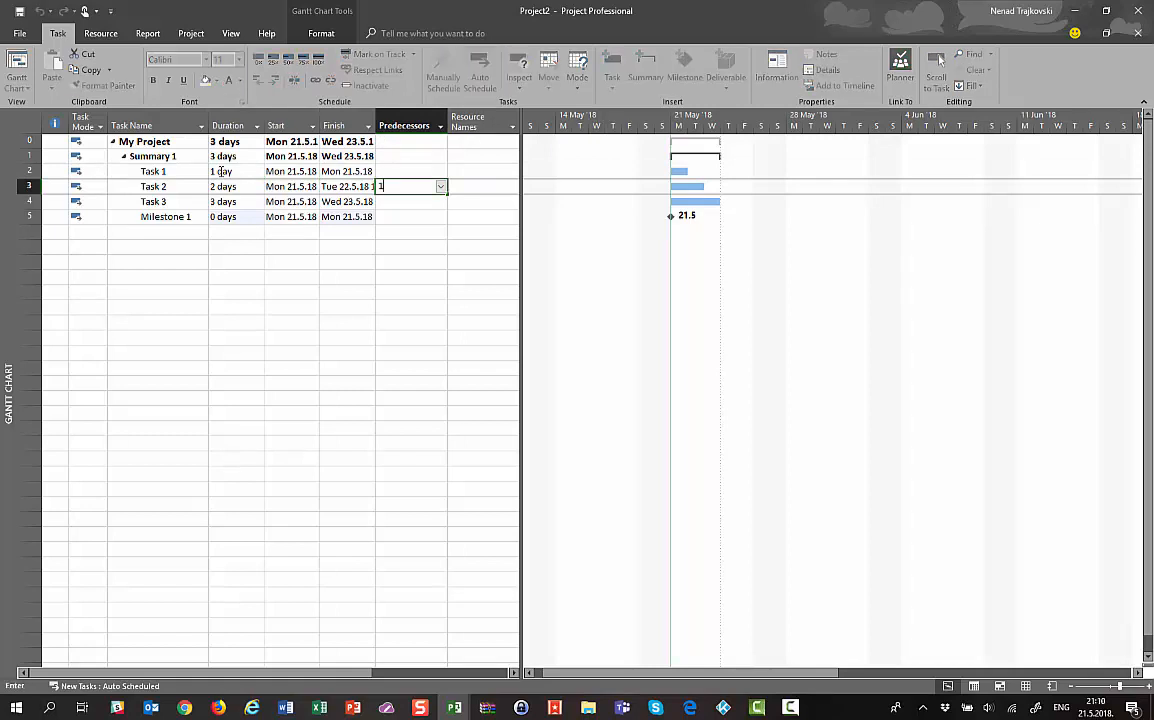
key("Return")
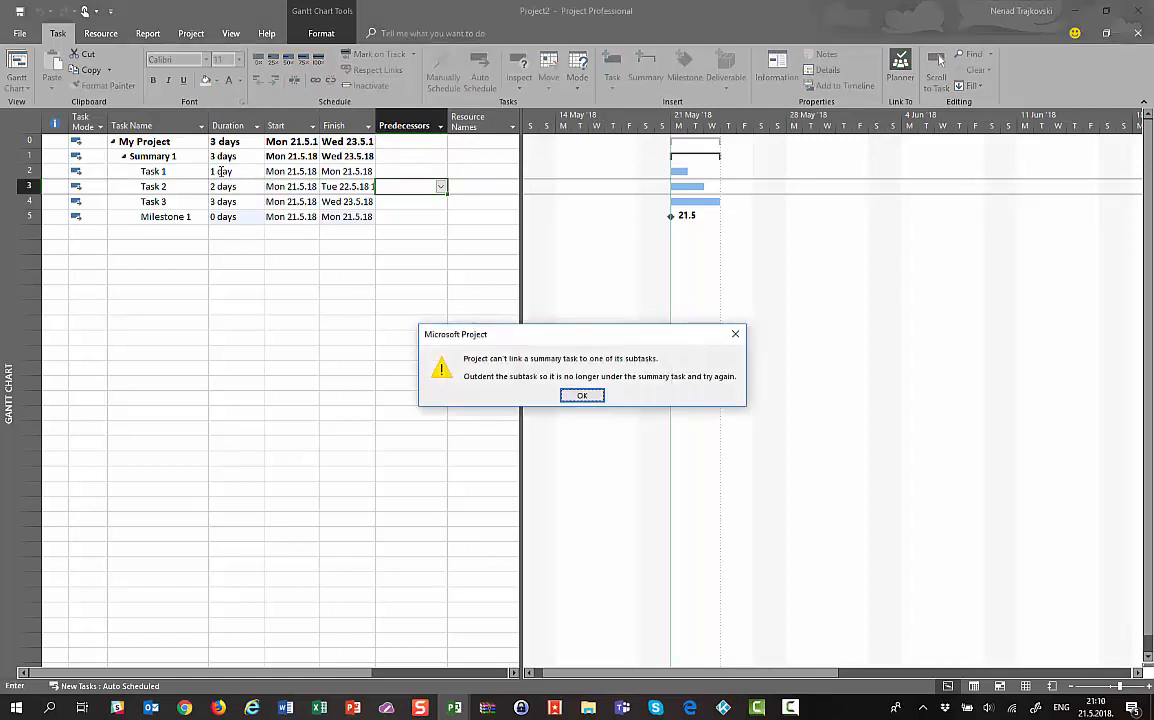
key("Return")
type("2")
key("Return")
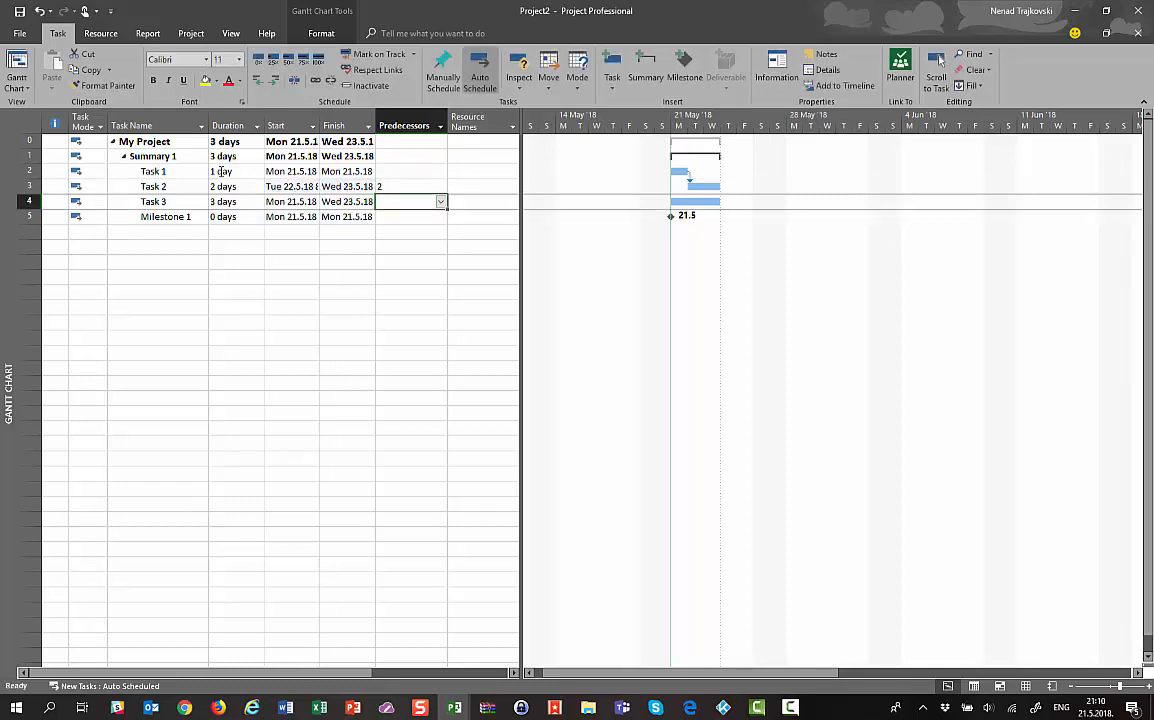
type("3")
key("Return")
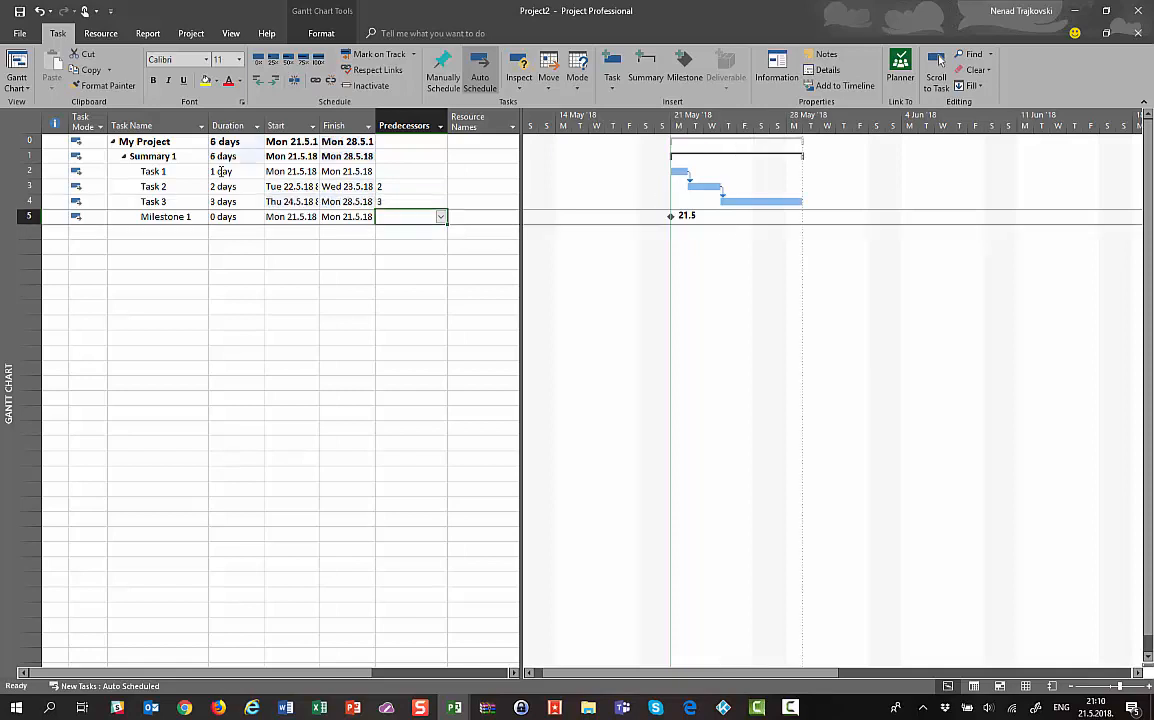
type("4")
key("Return")
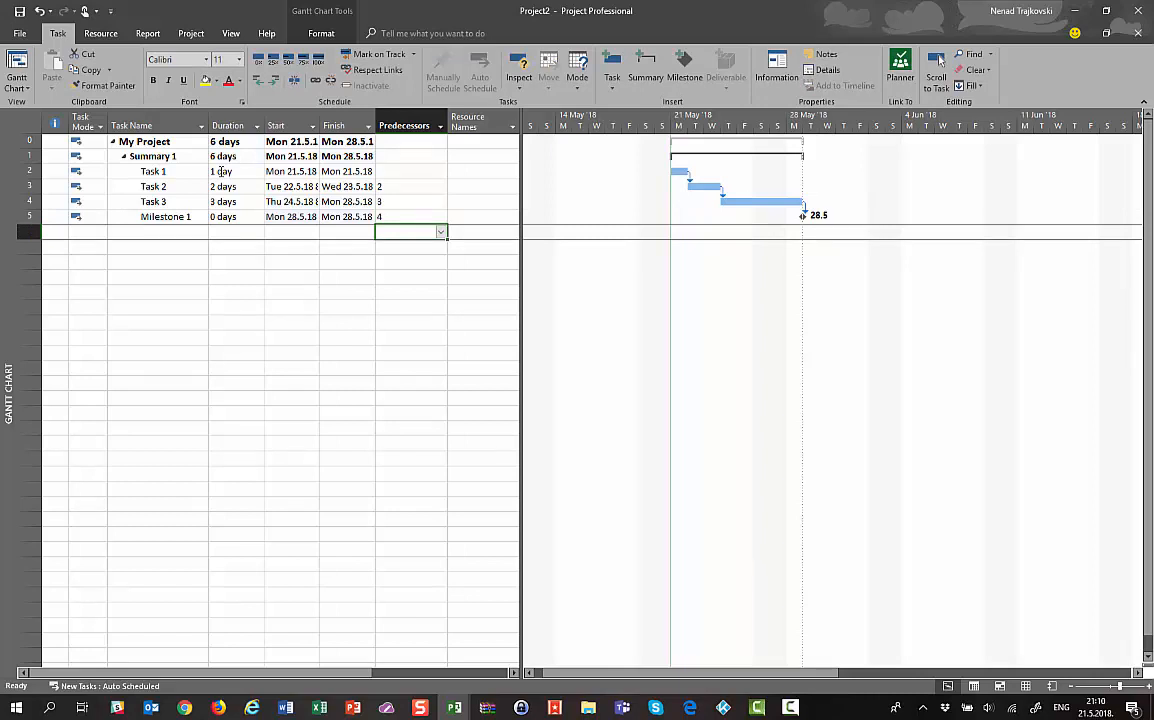
Switch to the Resource Sheet and enter the names of four work resources
left_click(230, 33)
left_click(262, 70)
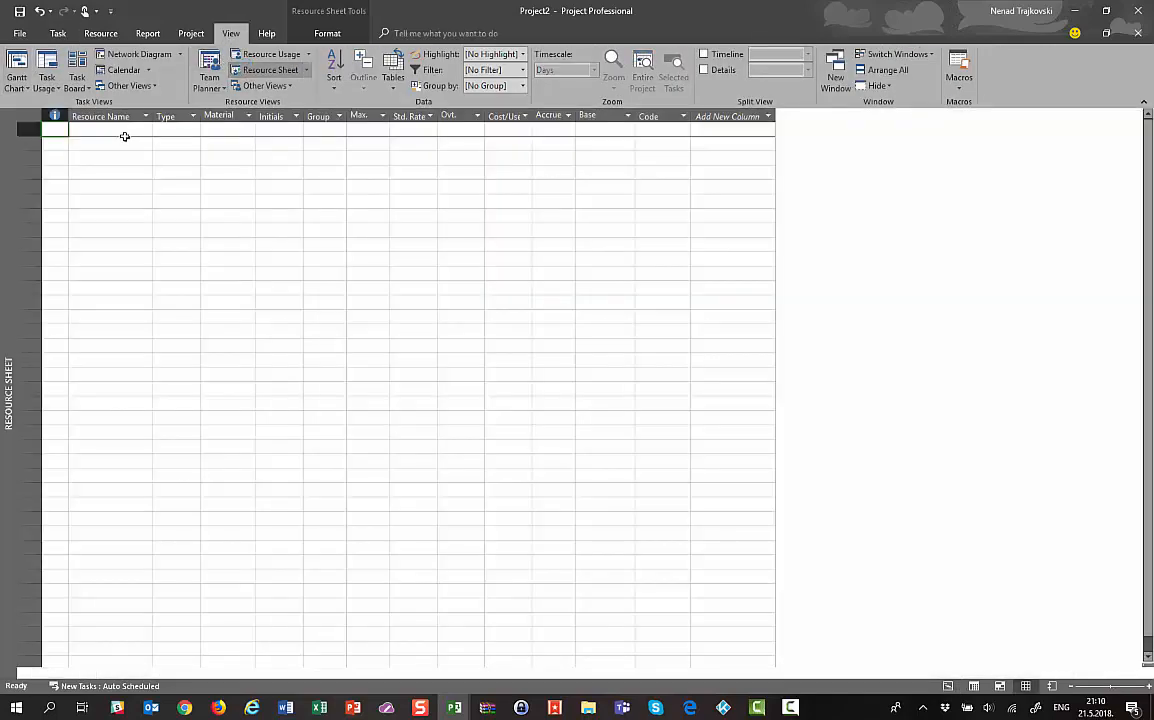
type("John")
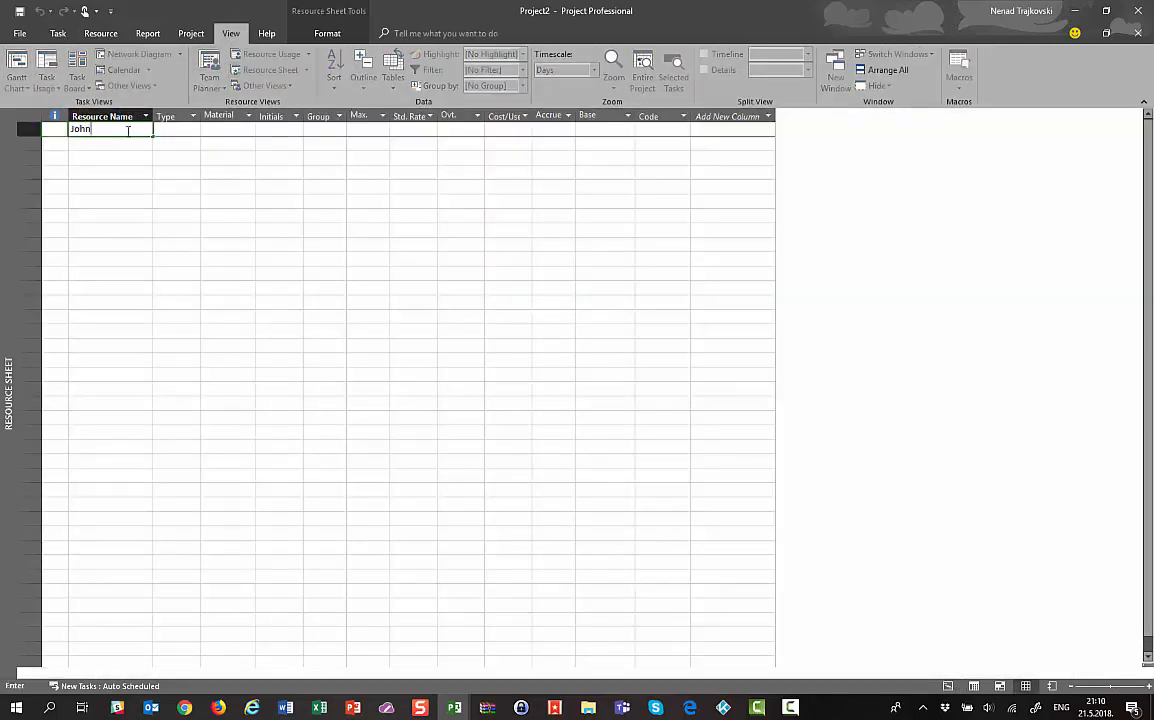
key("Return")
type("Mary")
key("Return")
type("Peter")
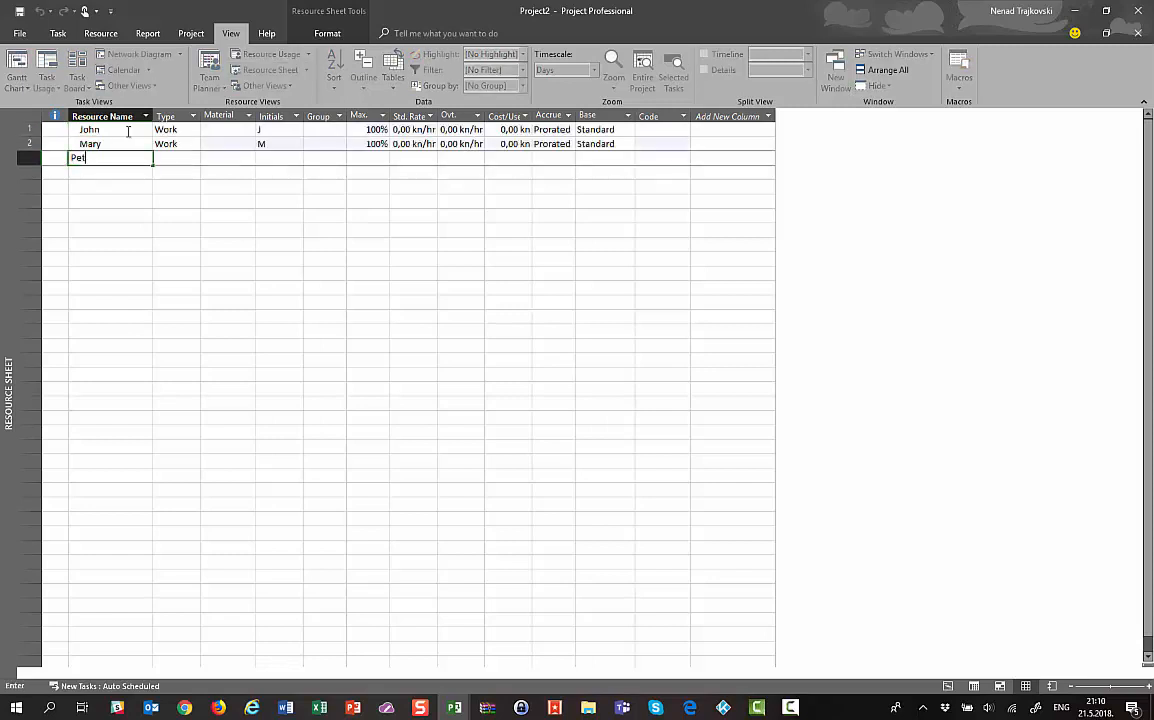
key("Return")
type("Paula")
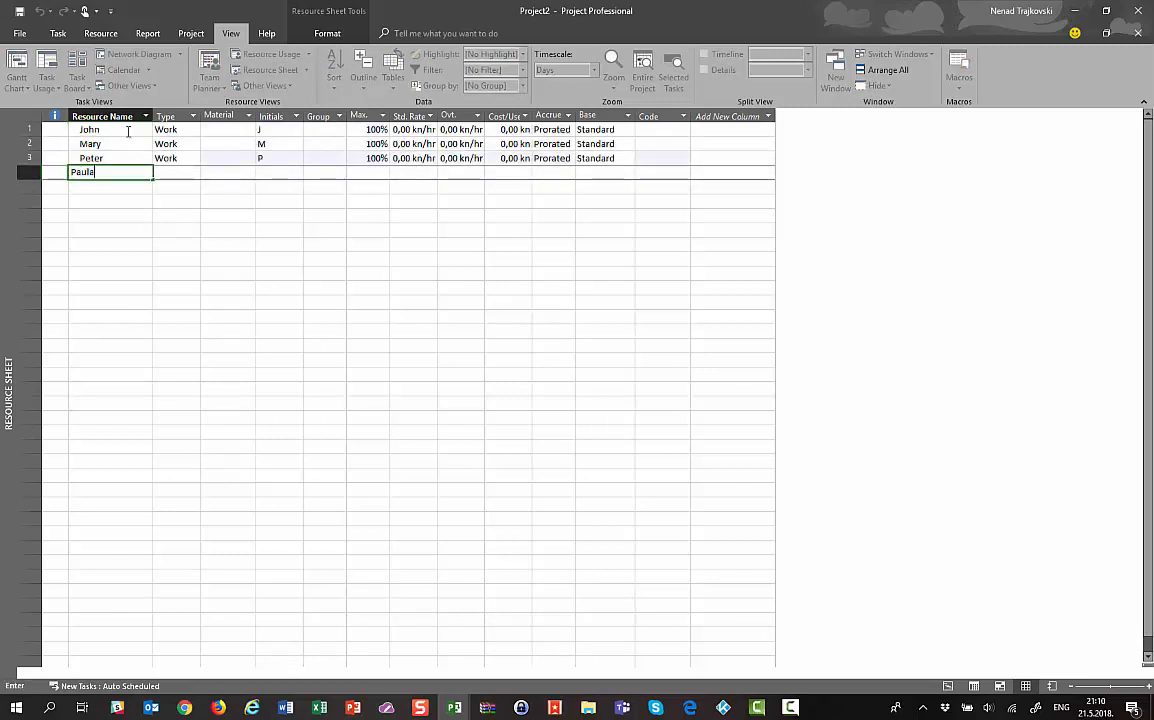
key("Return")
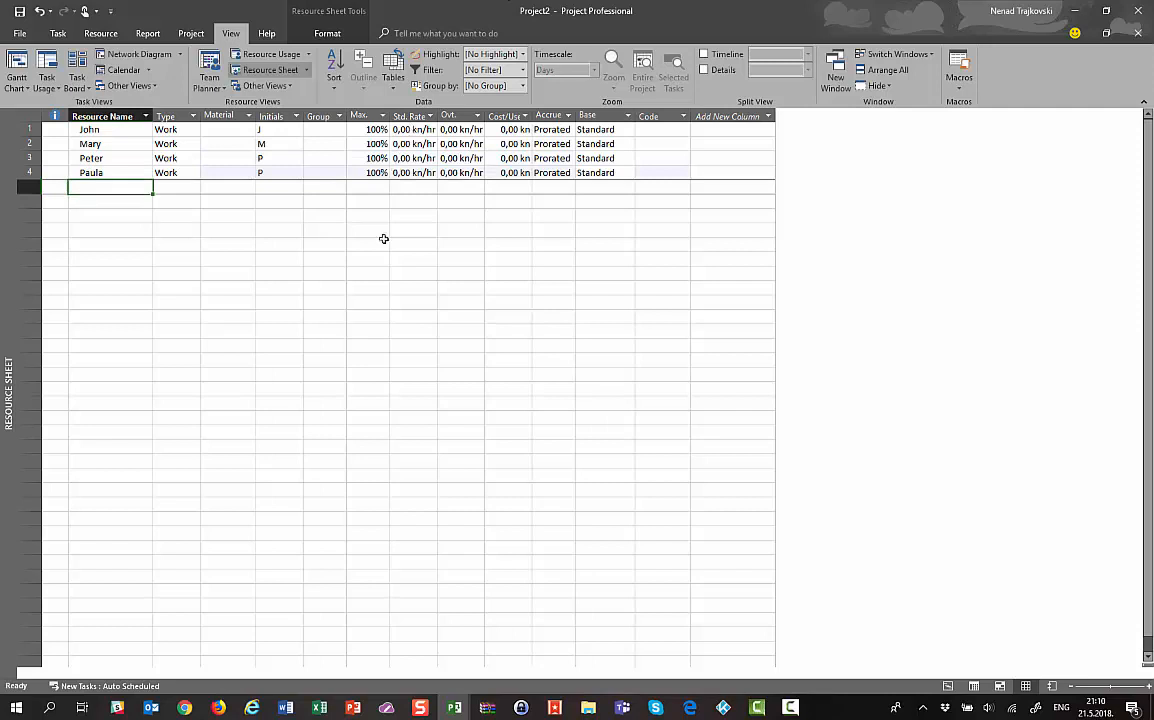
Give the resources standard rates of 100, 200, 300 and 400 kn/hr and widen the Std. Rate column
left_click(416, 130)
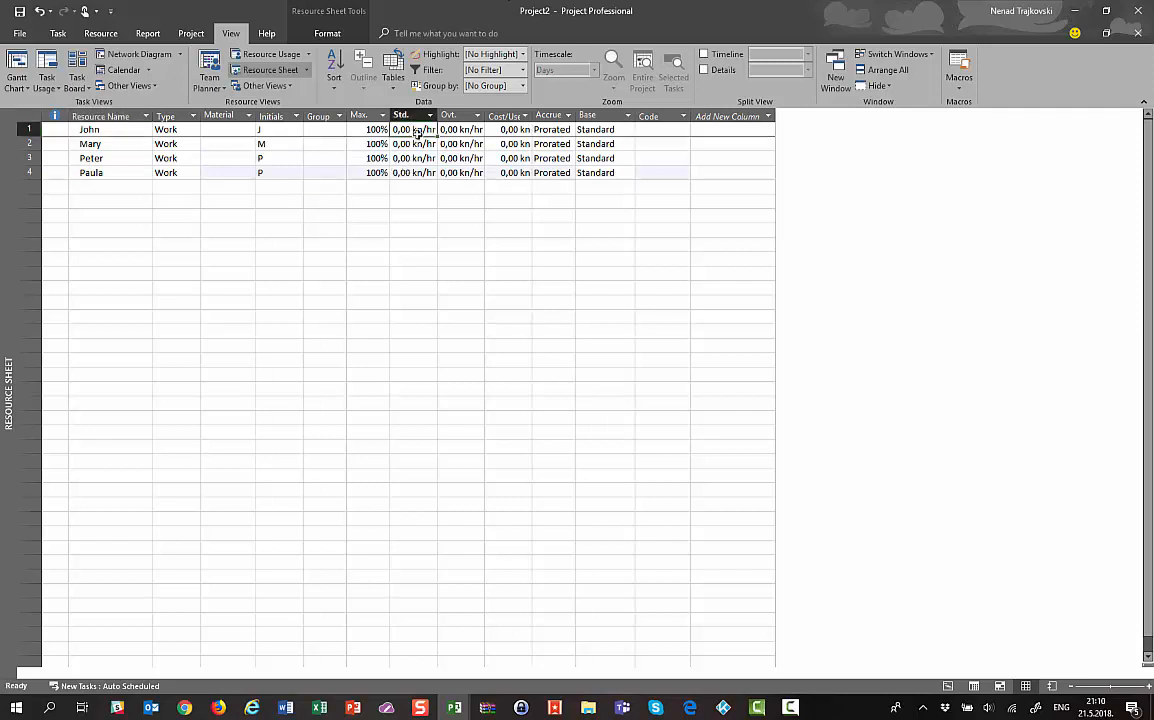
key("Down")
key("Down")
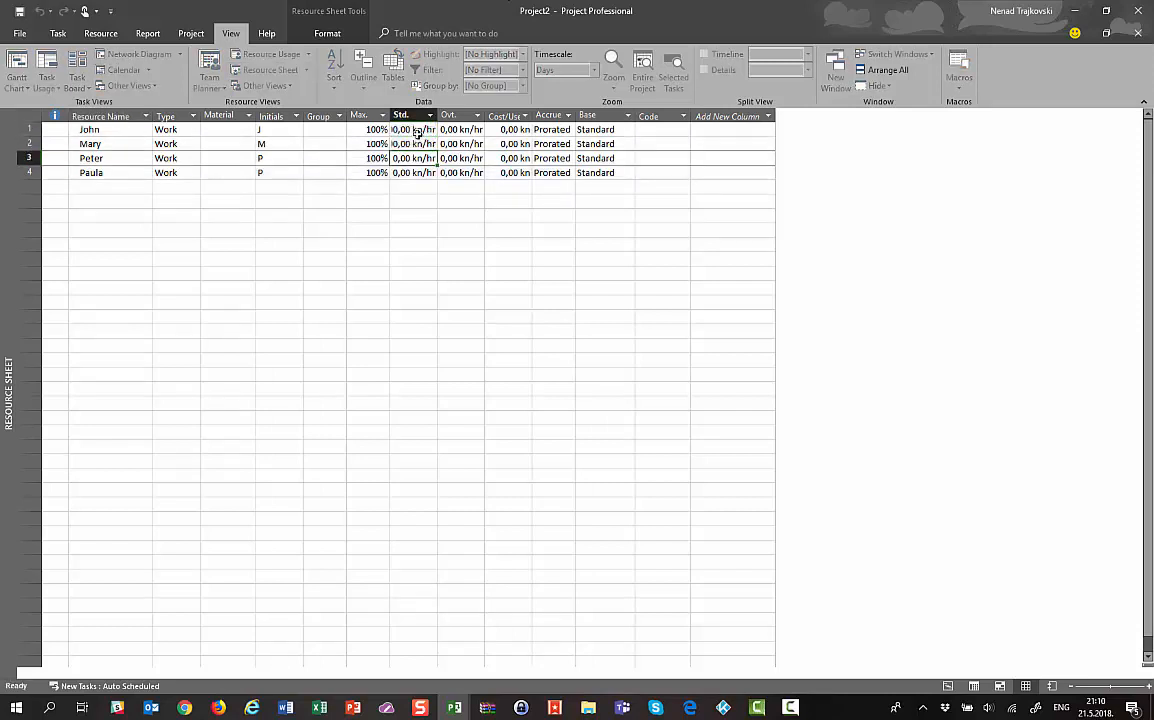
key("Down")
key("Down")
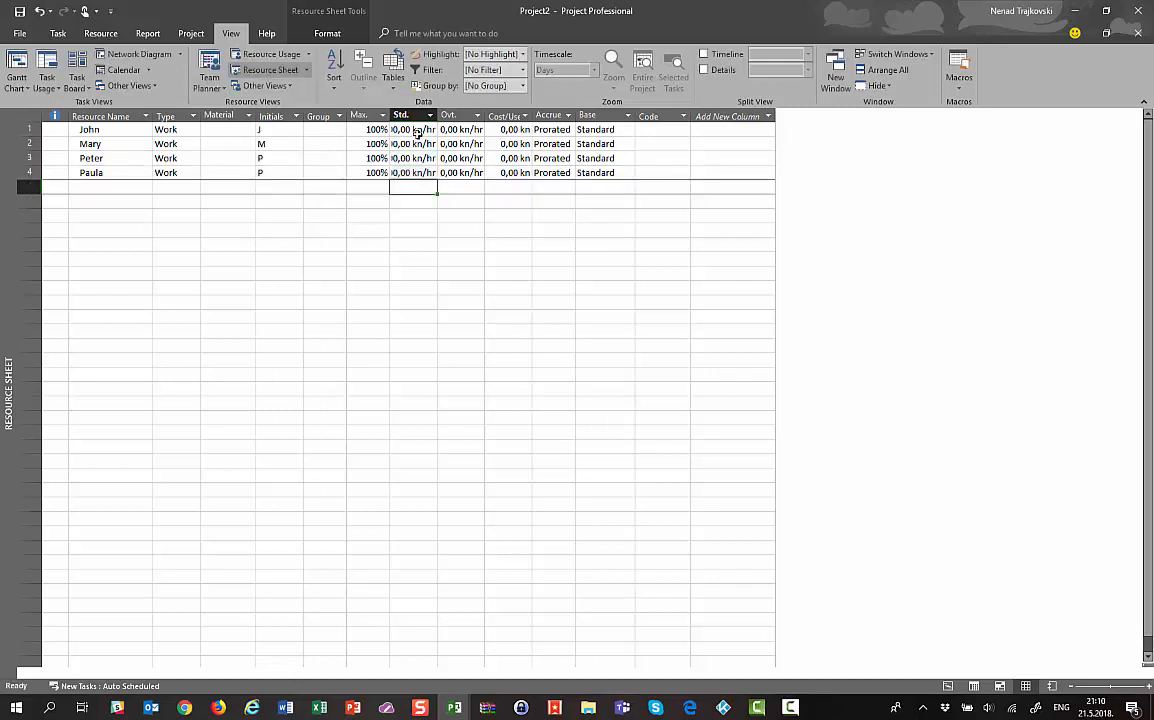
left_click_drag(437, 116, 490, 116)
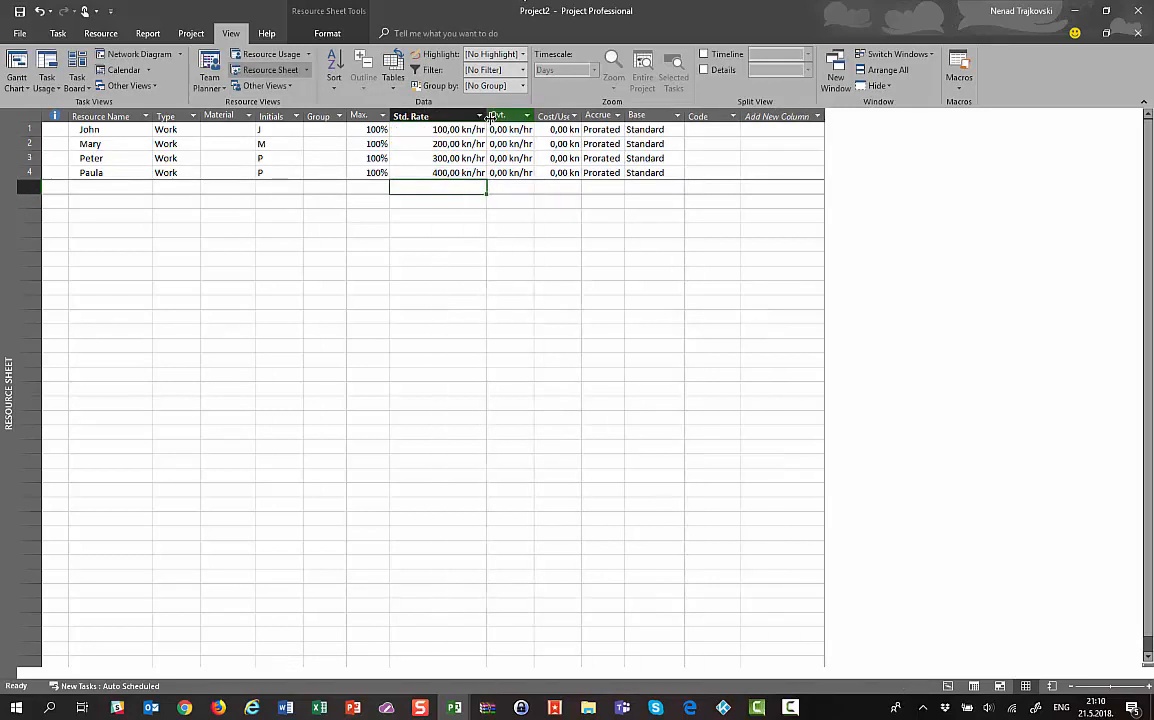
Return to the Gantt Chart and widen the table to expose the Resource Names column
left_click(16, 62)
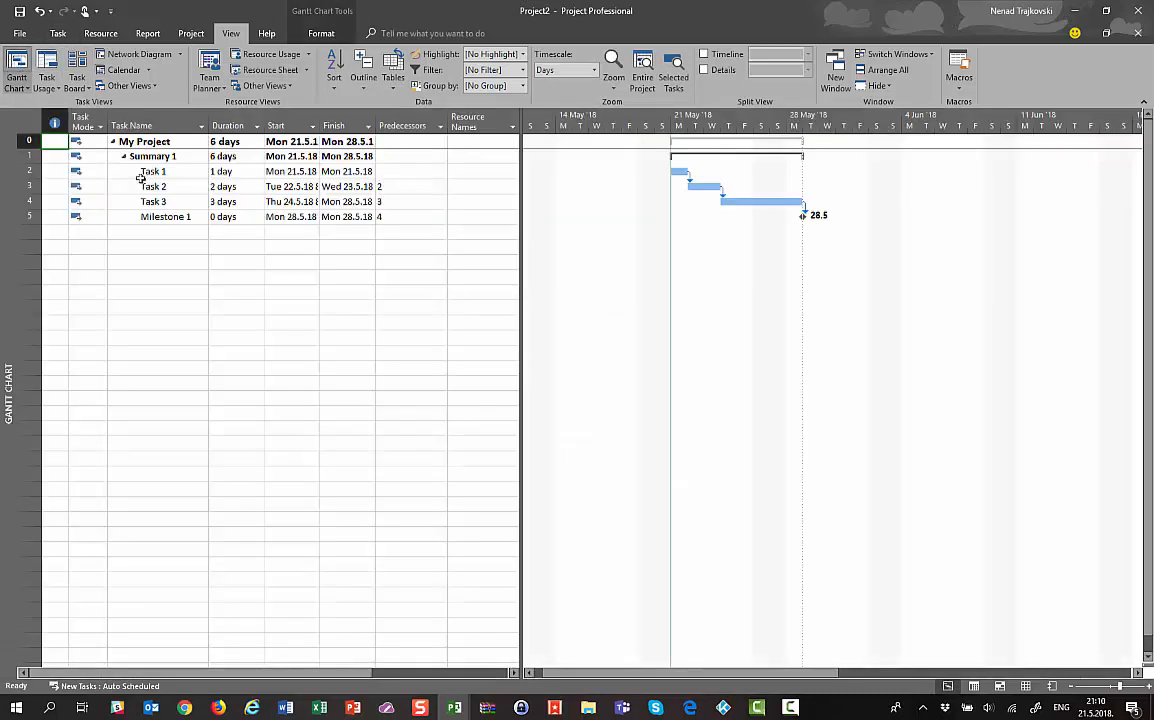
left_click_drag(518, 170, 603, 157)
left_click(510, 157)
left_click(510, 157)
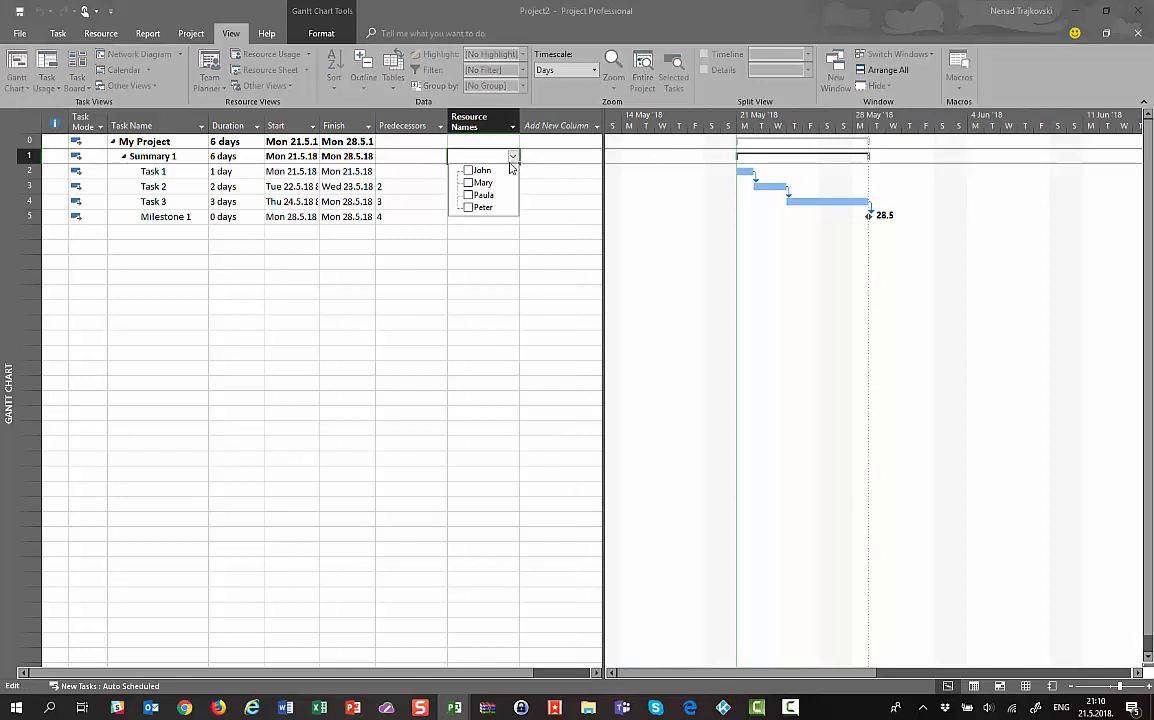
key("Escape")
Assign a single resource each to Task 1 and Task 2
left_click(497, 172)
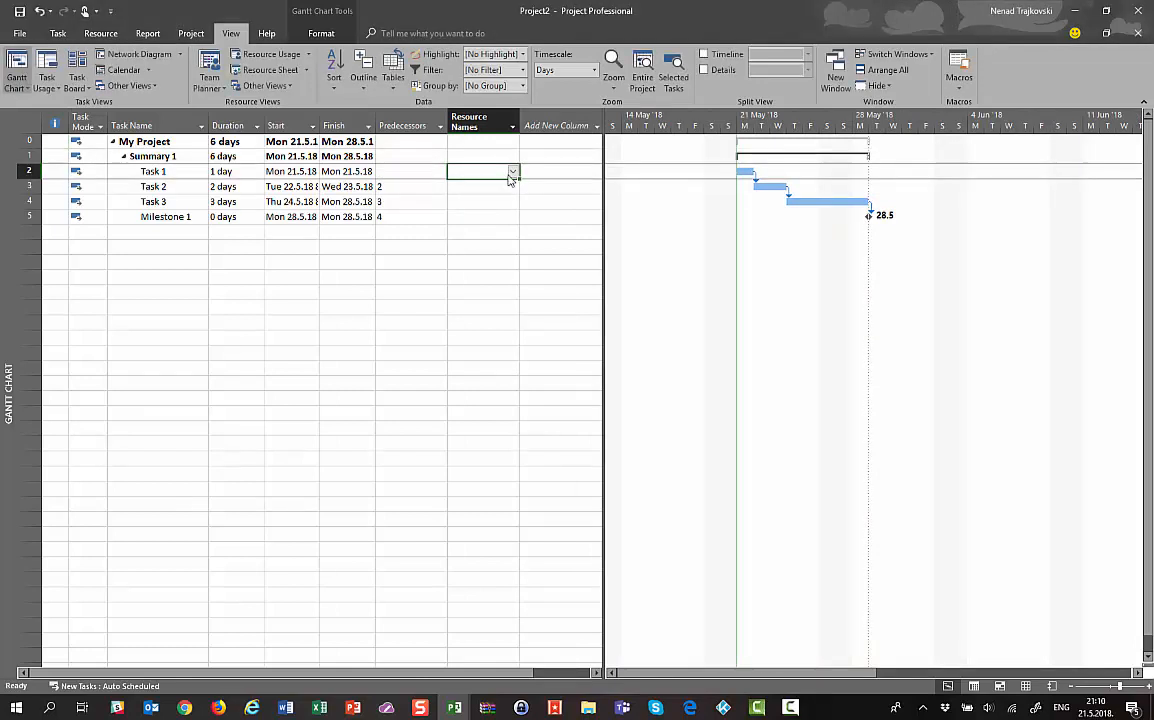
left_click(513, 171)
left_click(464, 190)
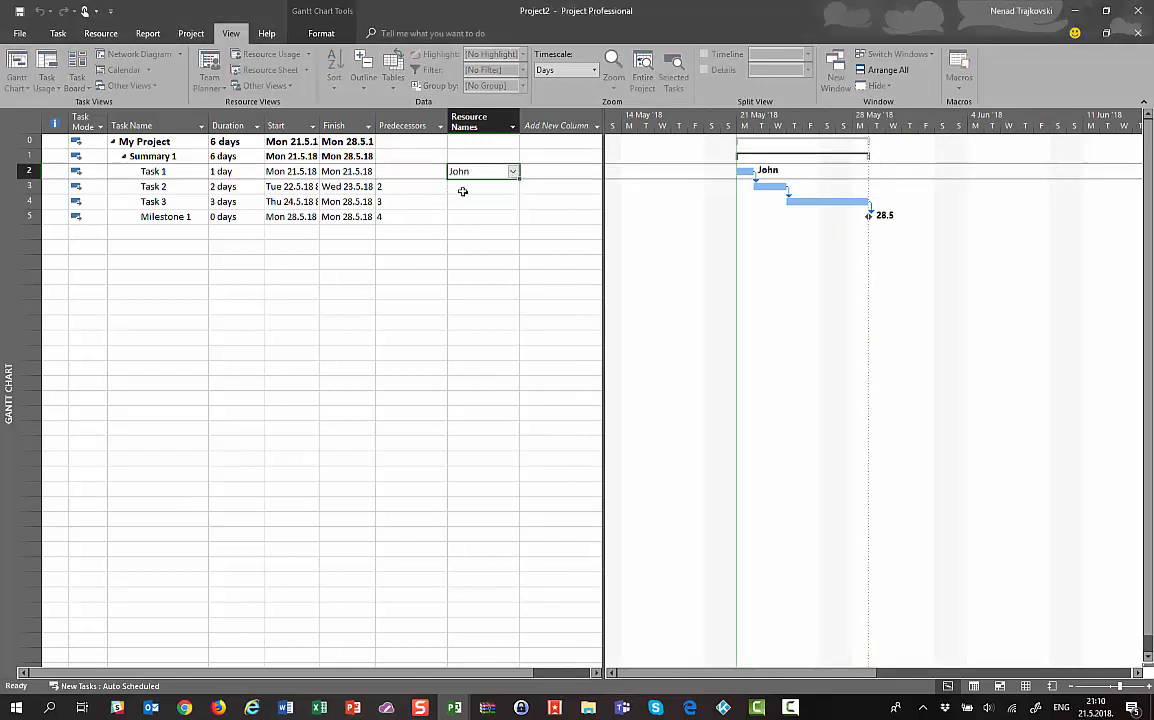
left_click(495, 188)
left_click(513, 189)
left_click(486, 214)
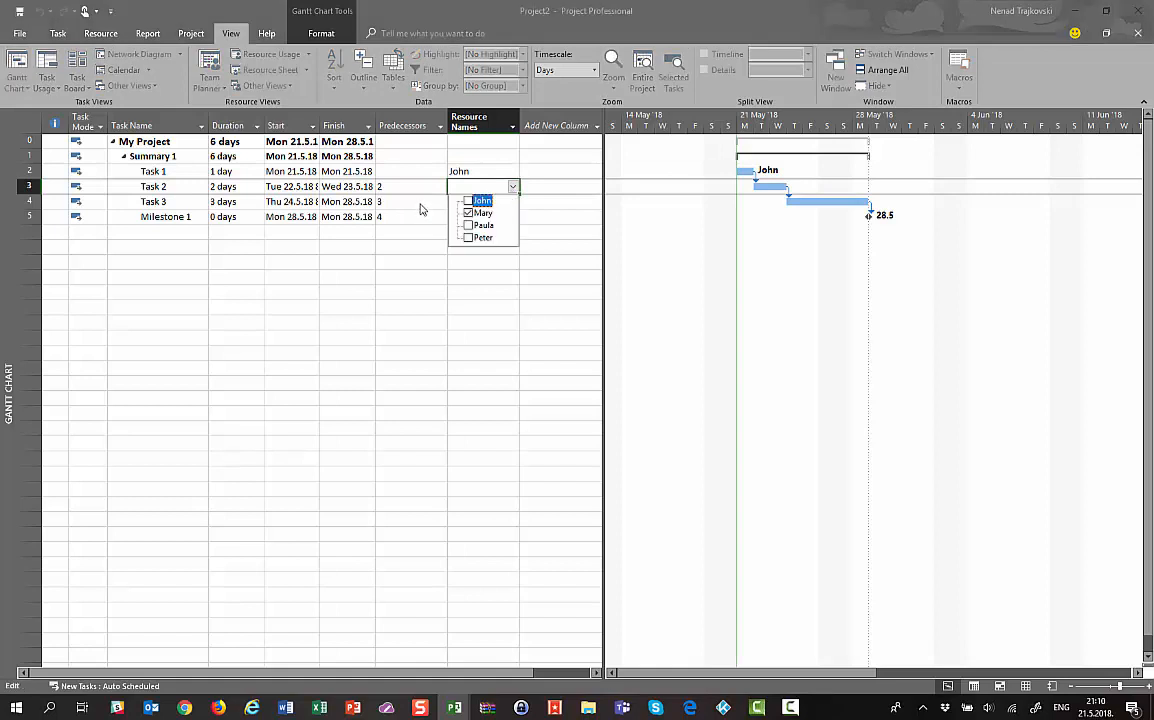
left_click(423, 209)
Assign two resources to Task 3 from its Resource Names list
left_click(470, 201)
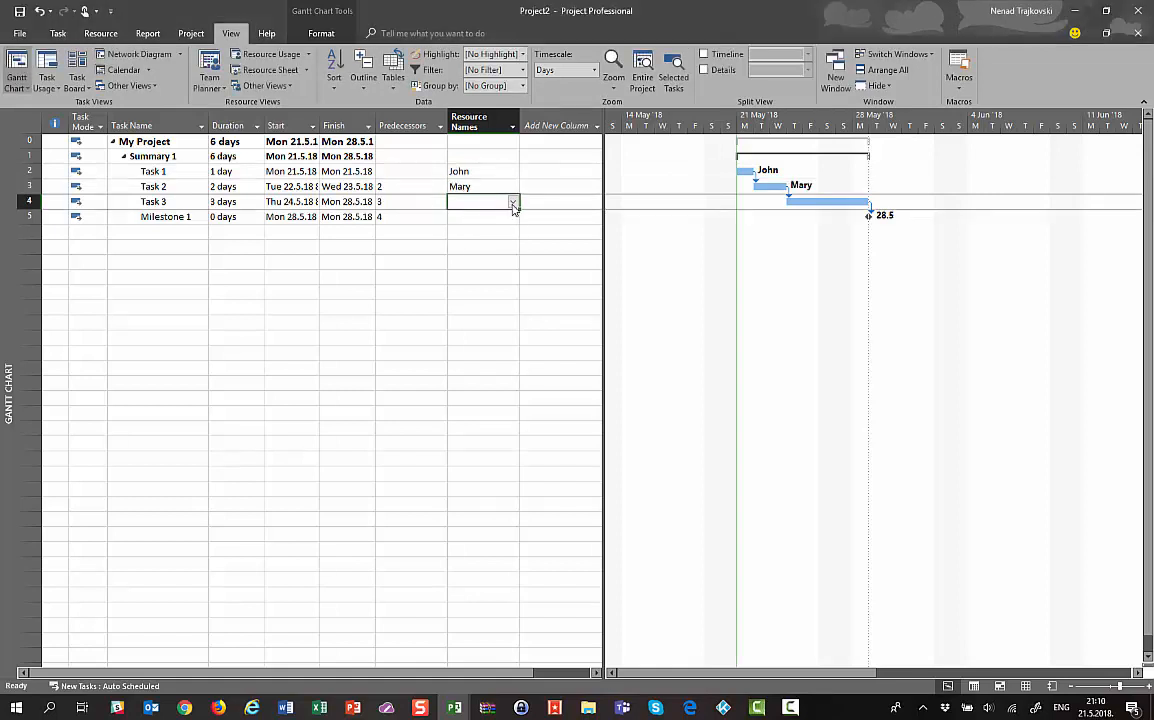
left_click(513, 201)
left_click(485, 241)
left_click(481, 252)
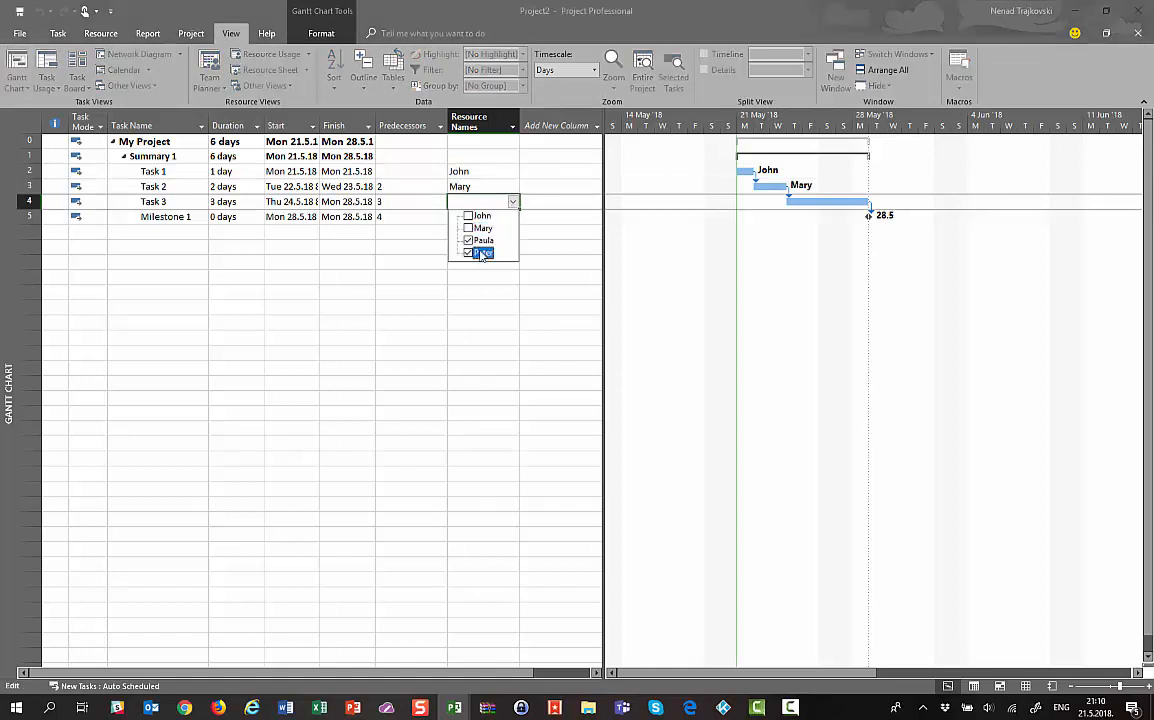
left_click(447, 234)
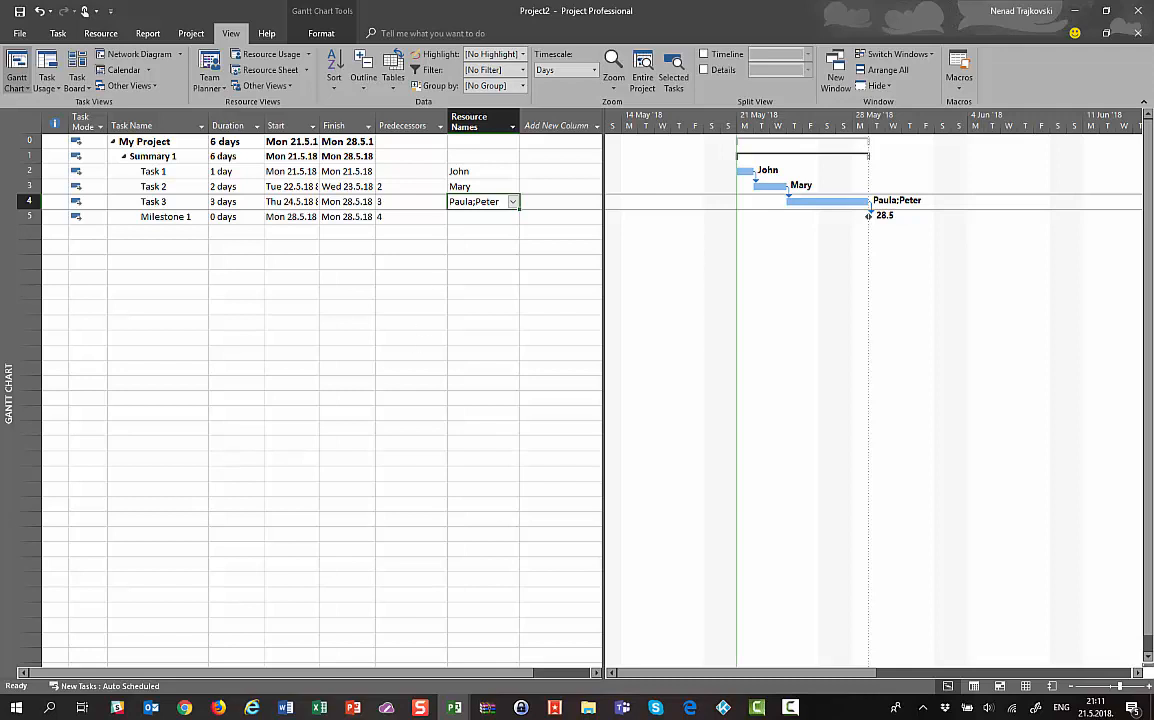
double_click(155, 172)
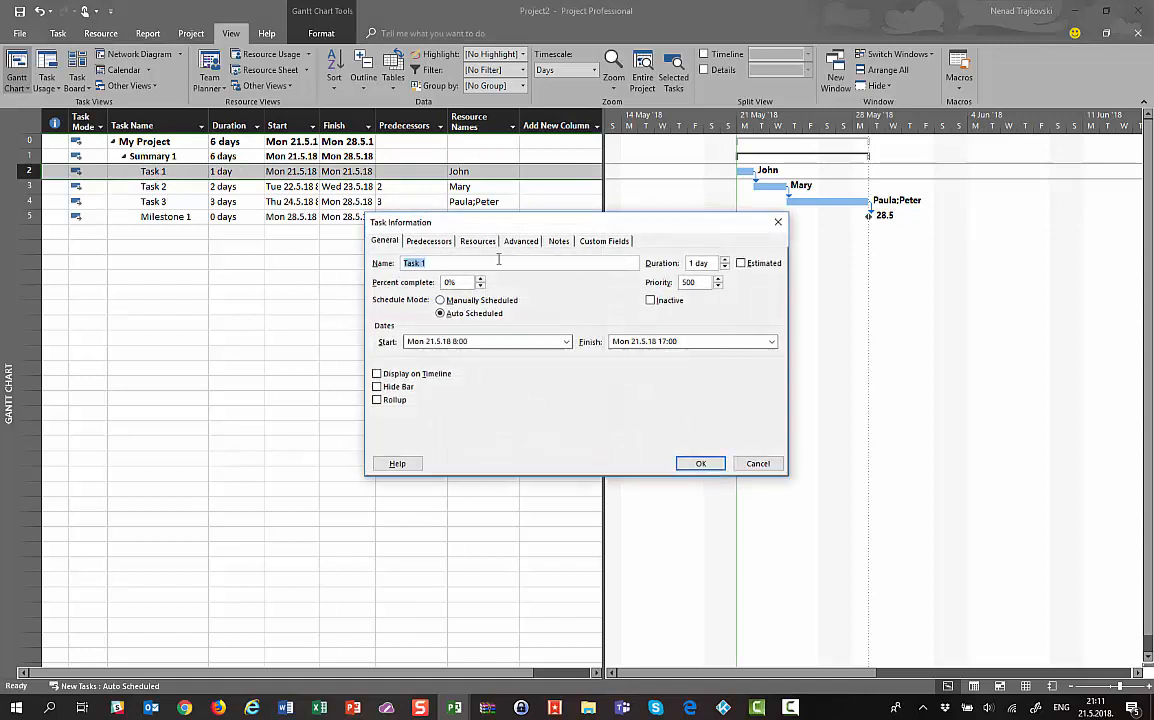
left_click(511, 245)
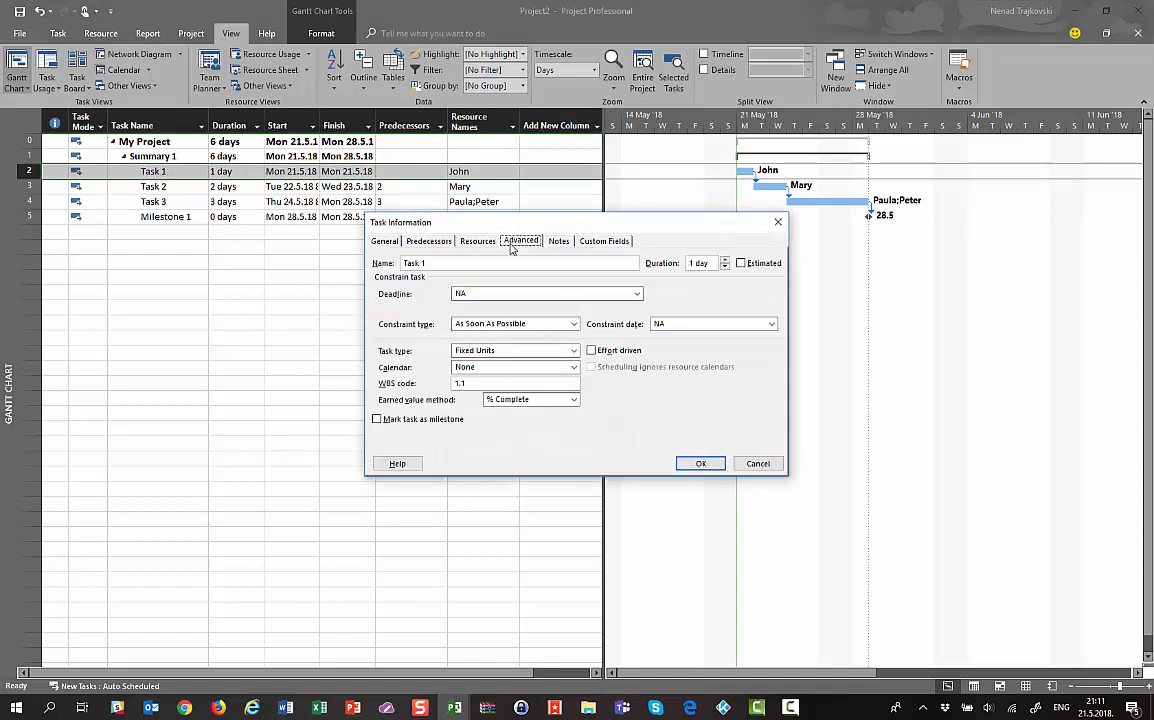
left_click(491, 351)
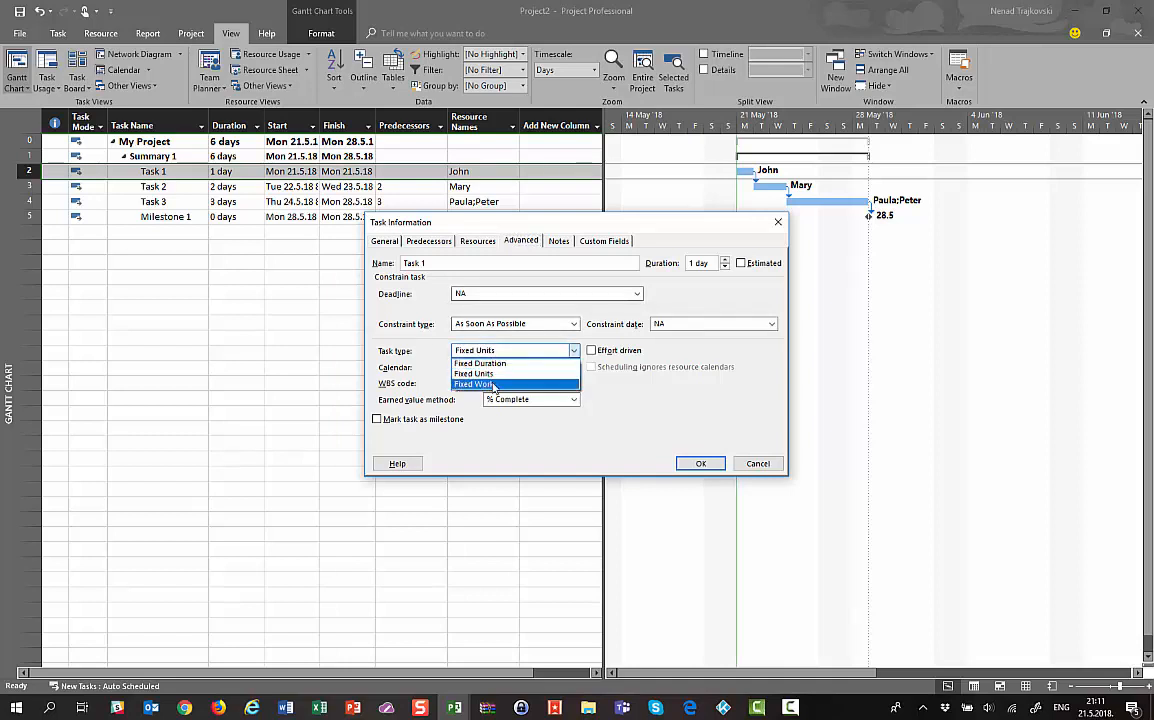
left_click(325, 343)
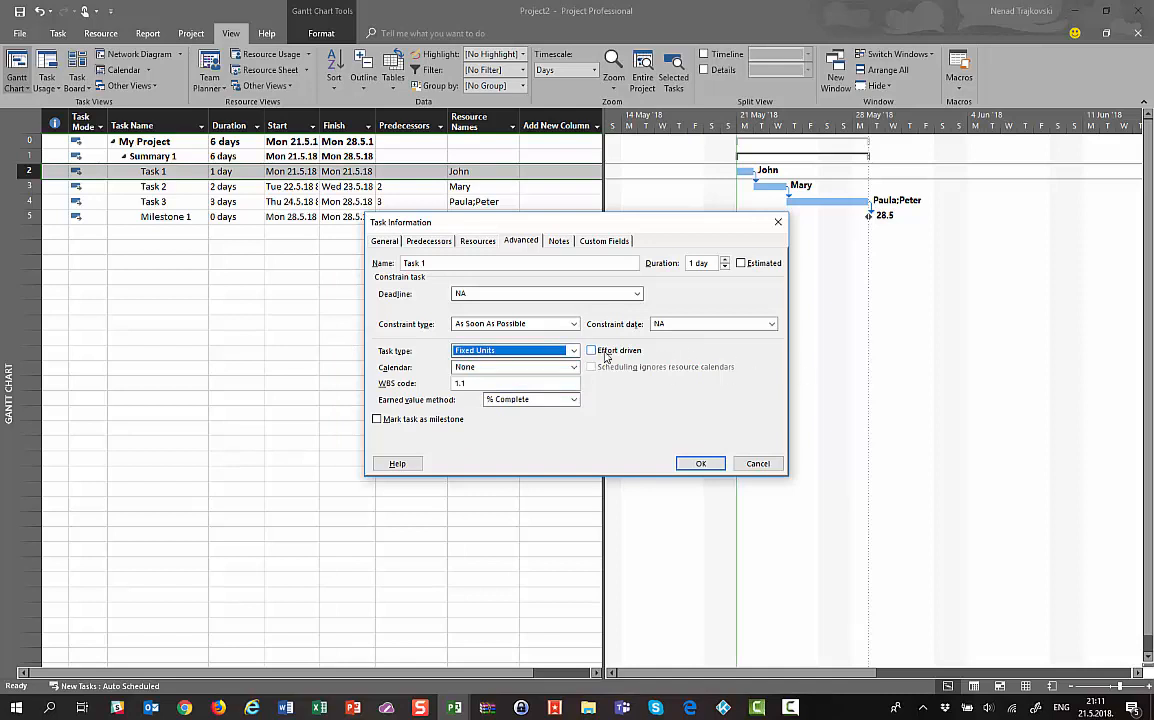
left_click(757, 463)
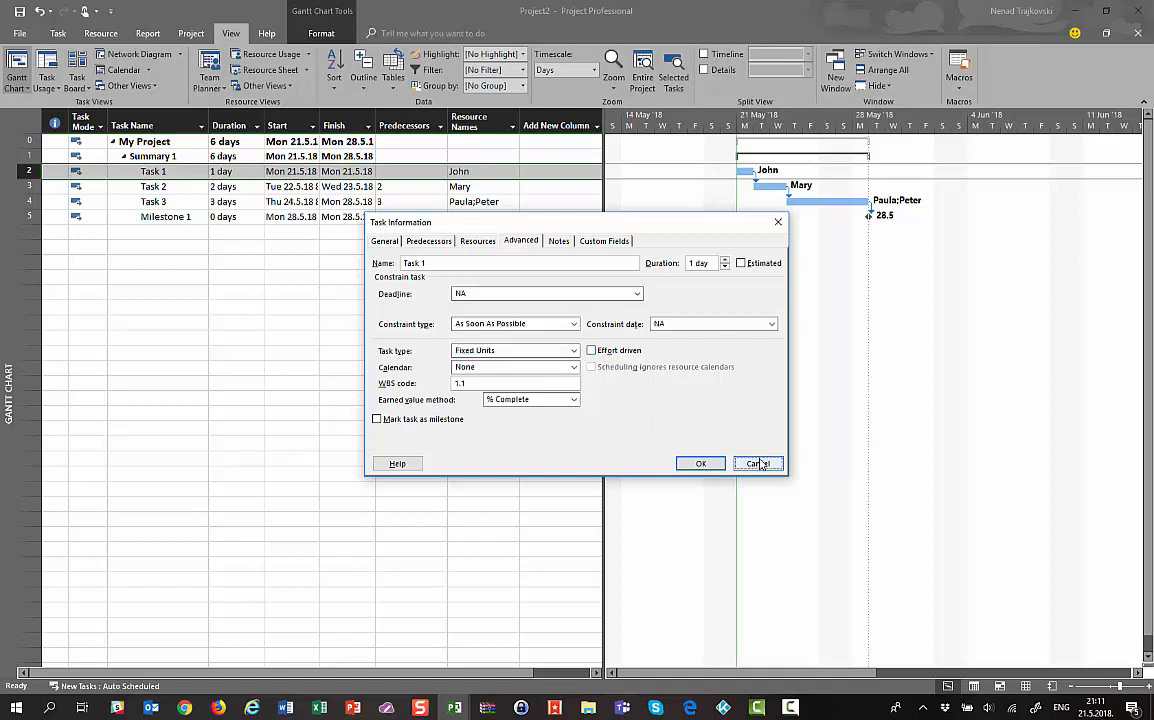
Bring the My Project.mpp window to the front from the taskbar
left_click(410, 186)
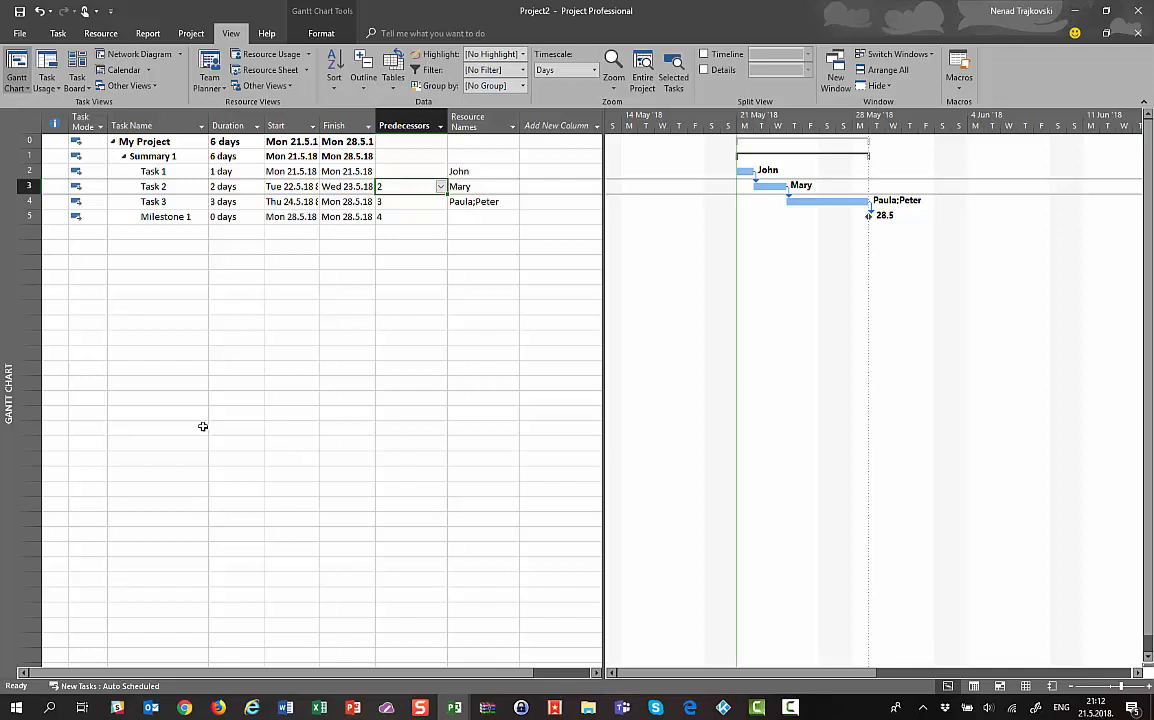
left_click(447, 711)
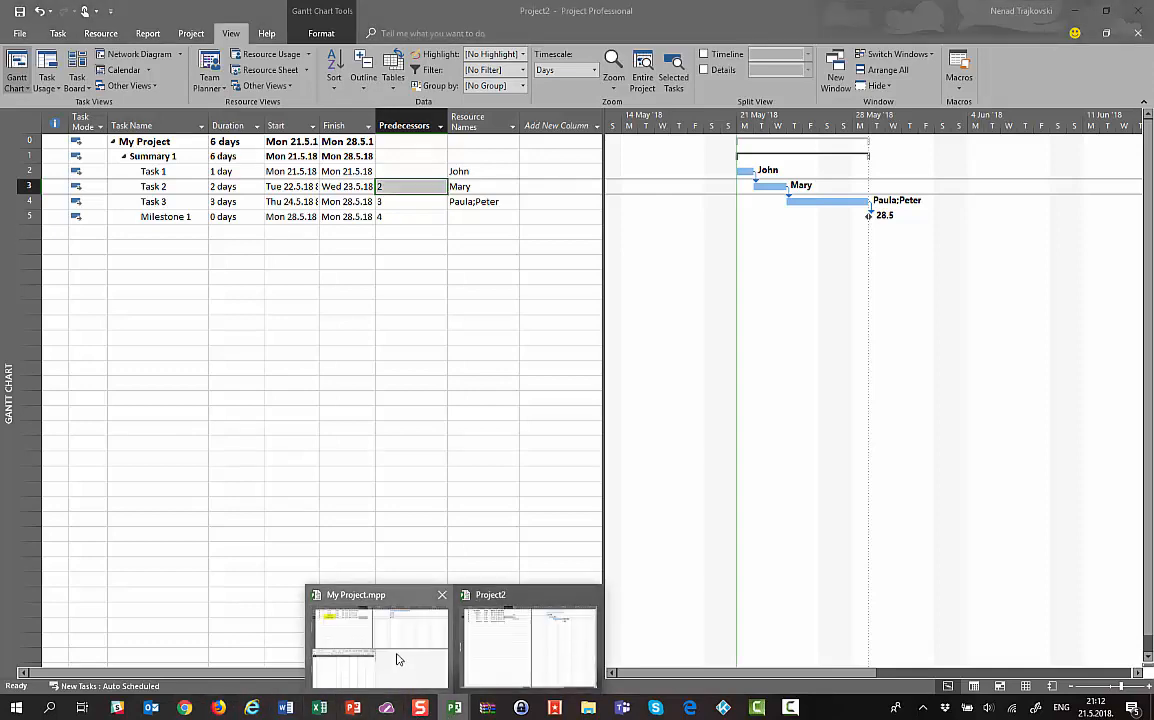
left_click(397, 657)
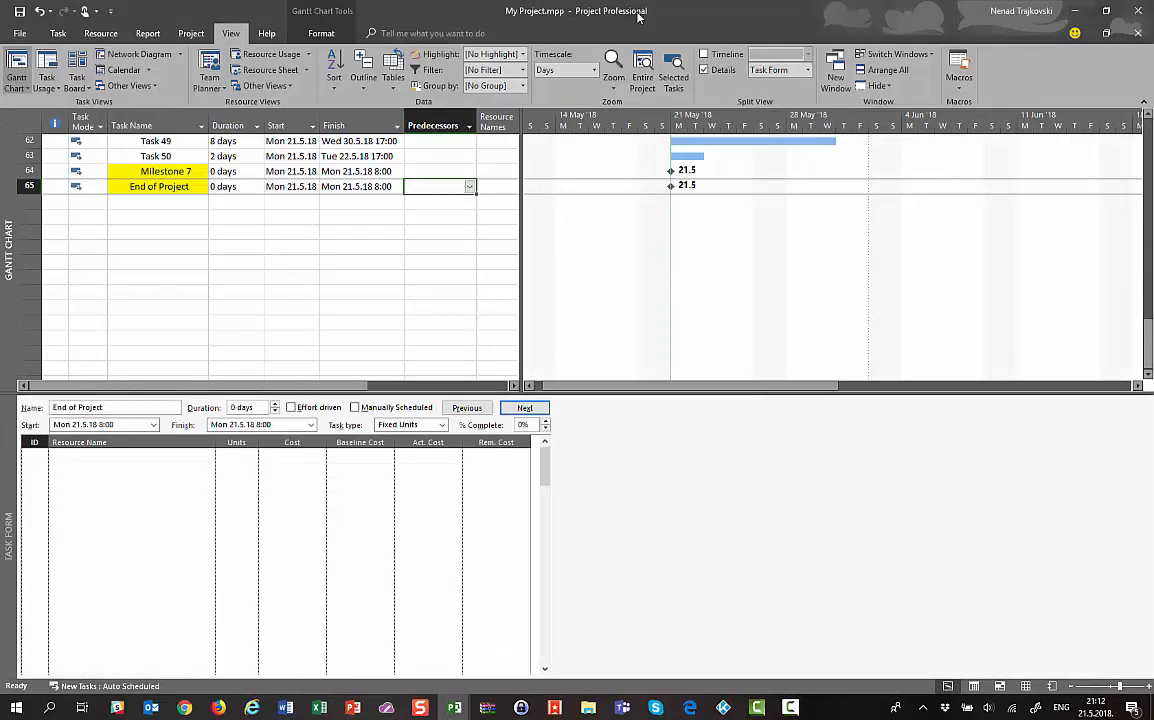
Close the task form and browse the task names from Summary 1 through Milestone 5
left_click_drag(433, 390, 471, 652)
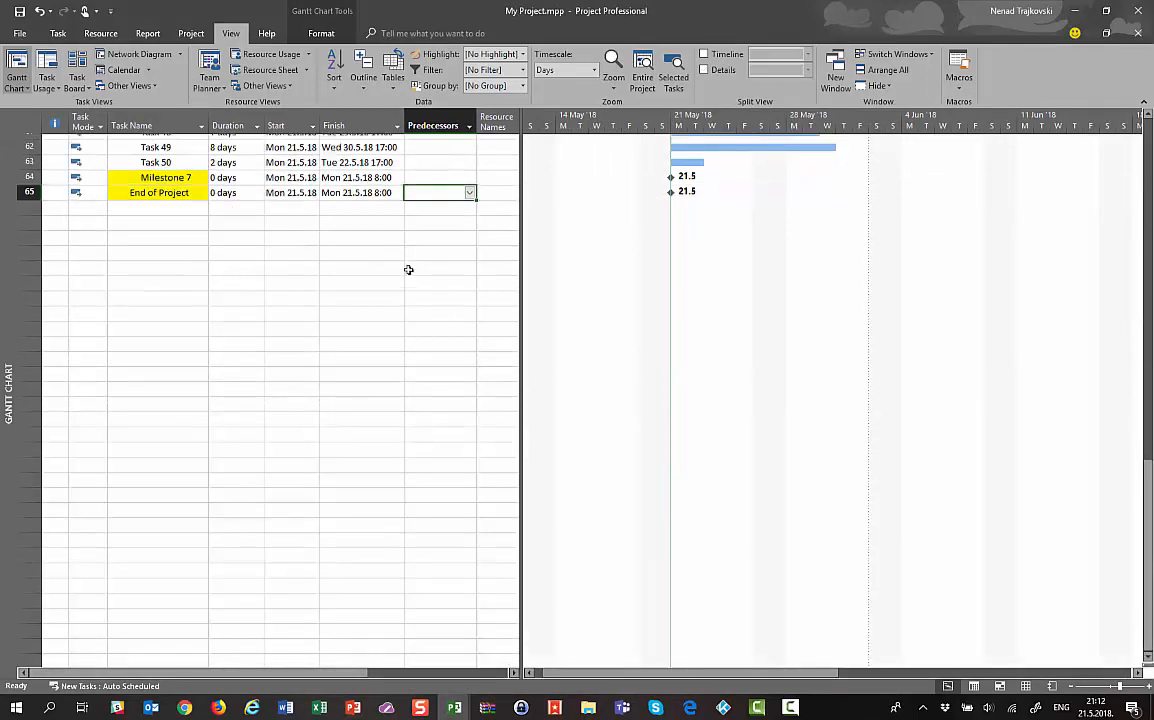
key("ctrl+Home")
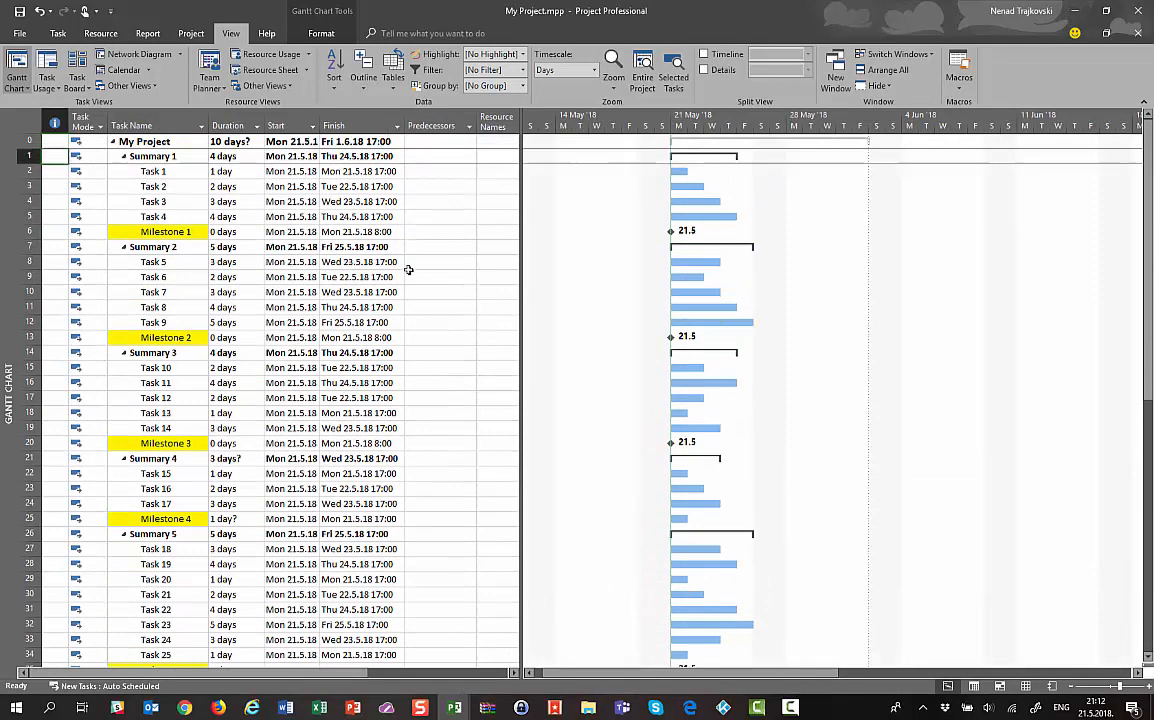
key("Down")
key("Right")
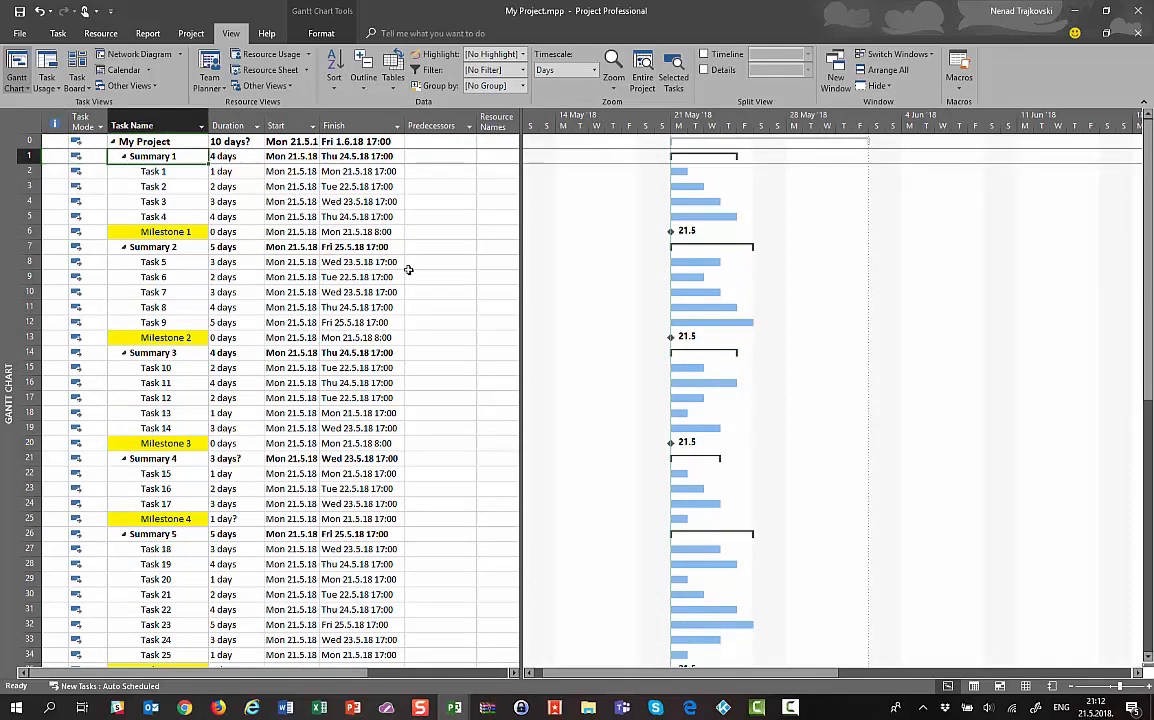
key("Down")
key("Down")
key("Down")
key("Down")
key("Down")
key("Down")
key("Down")
key("Down")
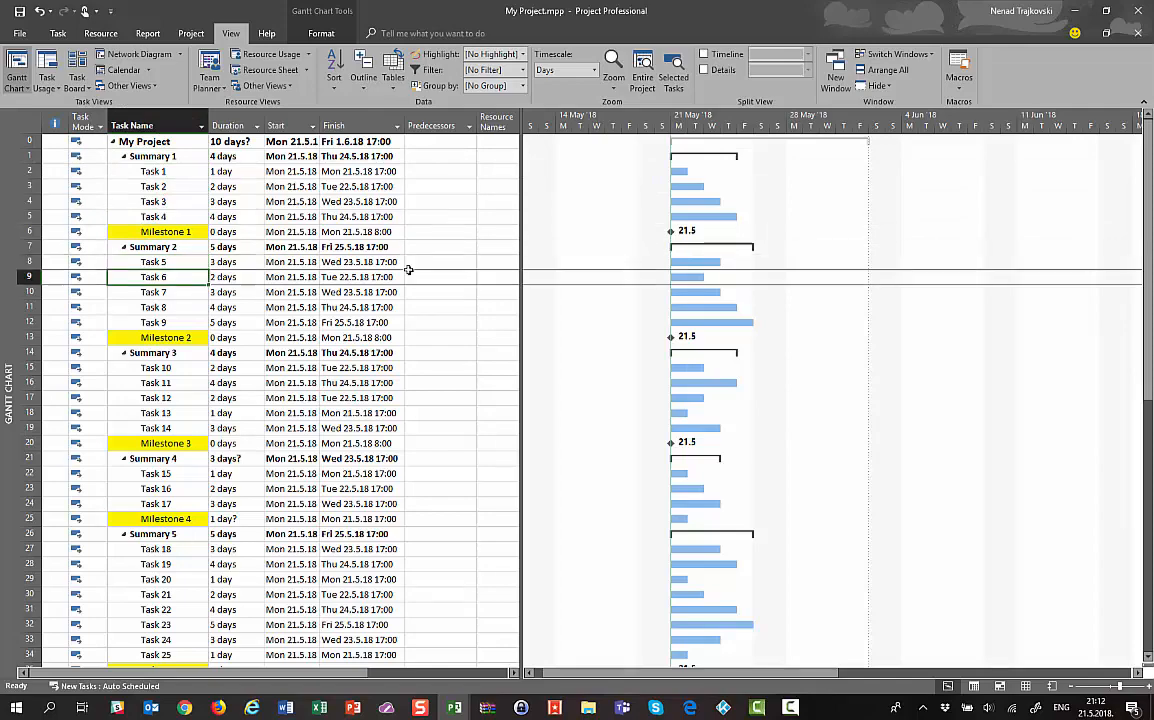
key("Down")
key("Down")
key("Down")
key("Down")
key("Down")
key("Down")
key("Down")
key("Down")
key("Down")
key("Down")
key("Down")
key("Down")
key("Down")
key("Down")
key("Down")
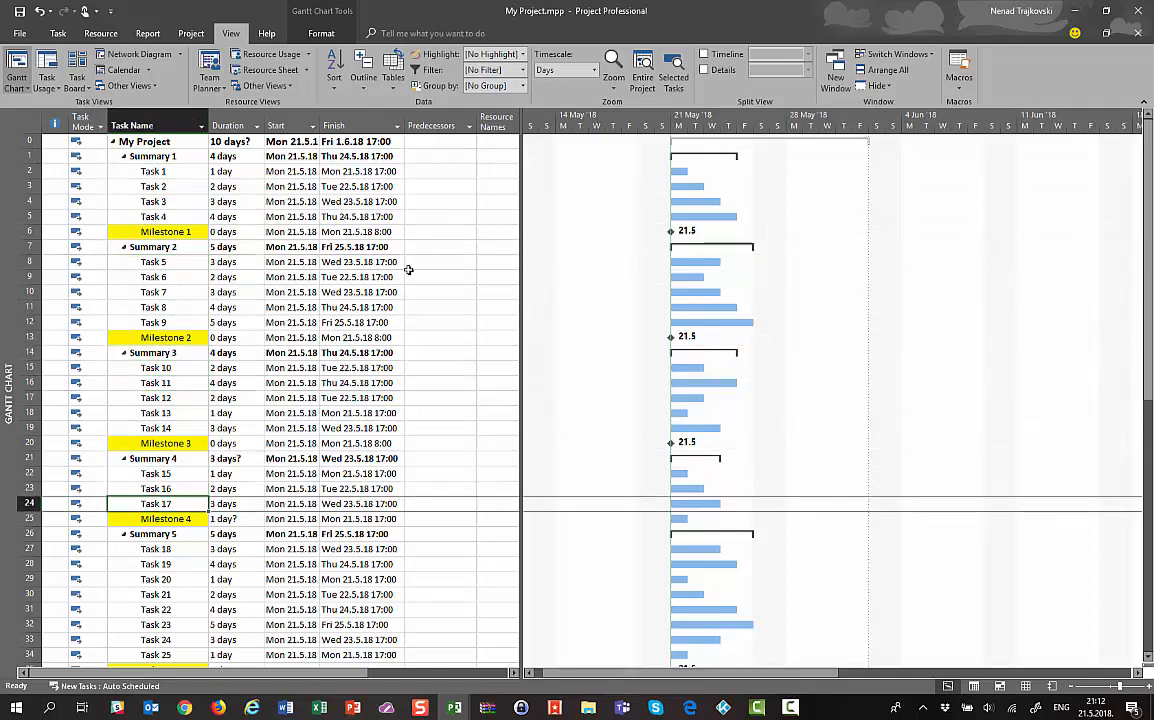
key("Down")
key("Down")
key("Down")
key("Down")
key("Down")
key("Down")
key("Down")
key("Down")
key("Down")
key("Down")
key("Down")
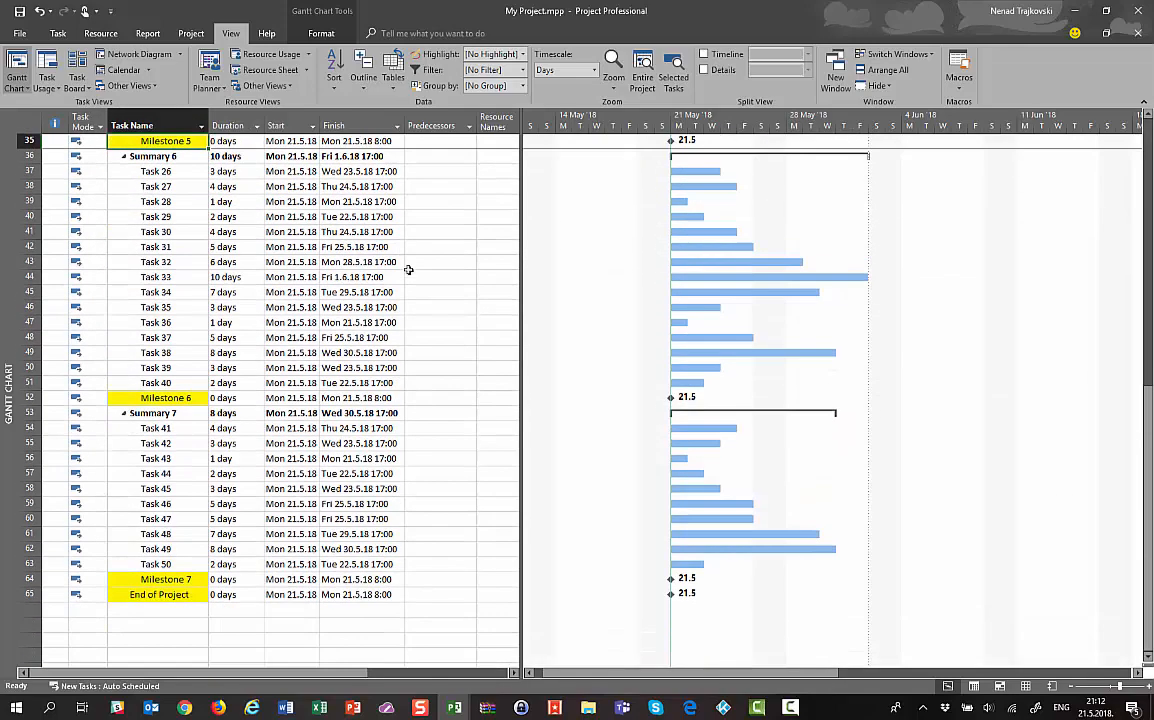
key("Up")
key("Up")
key("Up")
key("Up")
key("Up")
key("Up")
key("Up")
key("Up")
key("Up")
key("Up")
key("Up")
key("Up")
key("Up")
key("Up")
key("Up")
key("Up")
key("Up")
key("Up")
key("Up")
key("Up")
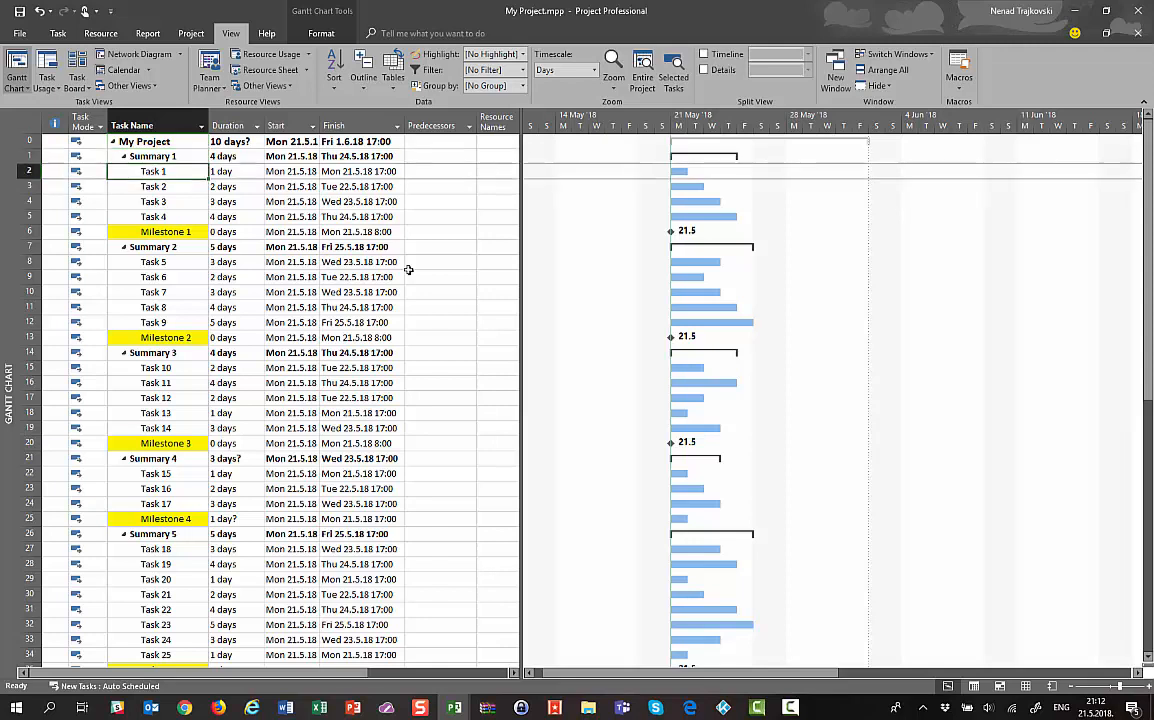
key("Down")
key("Down")
key("Down")
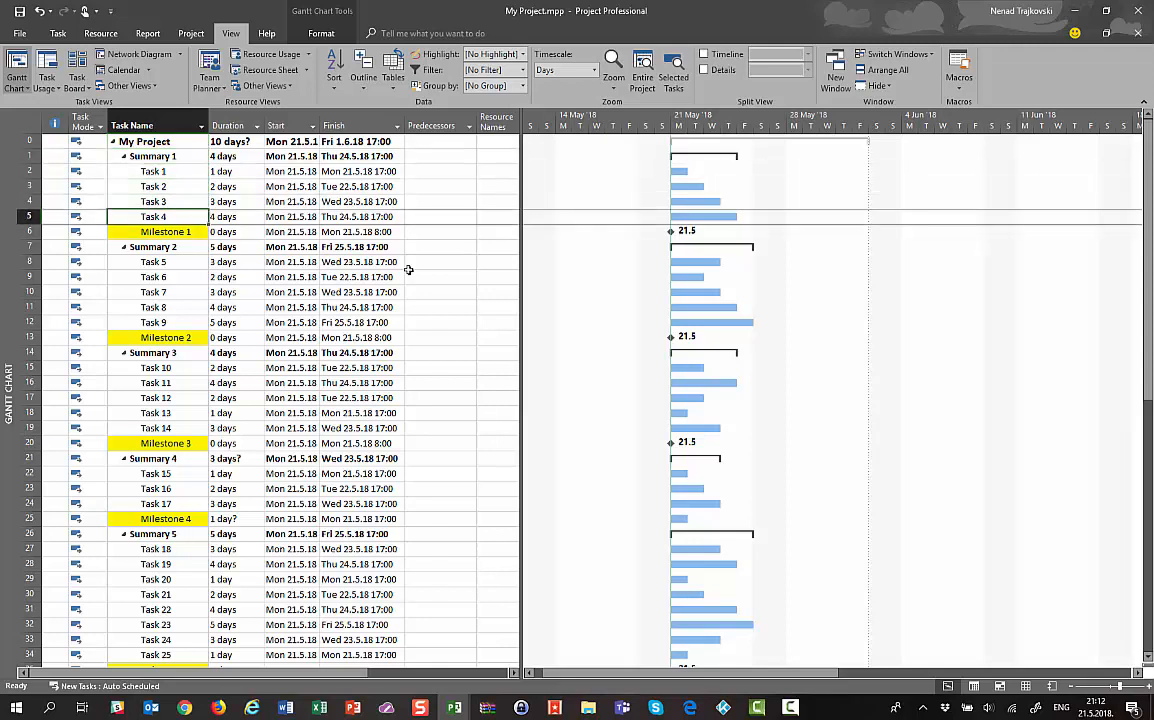
key("Down")
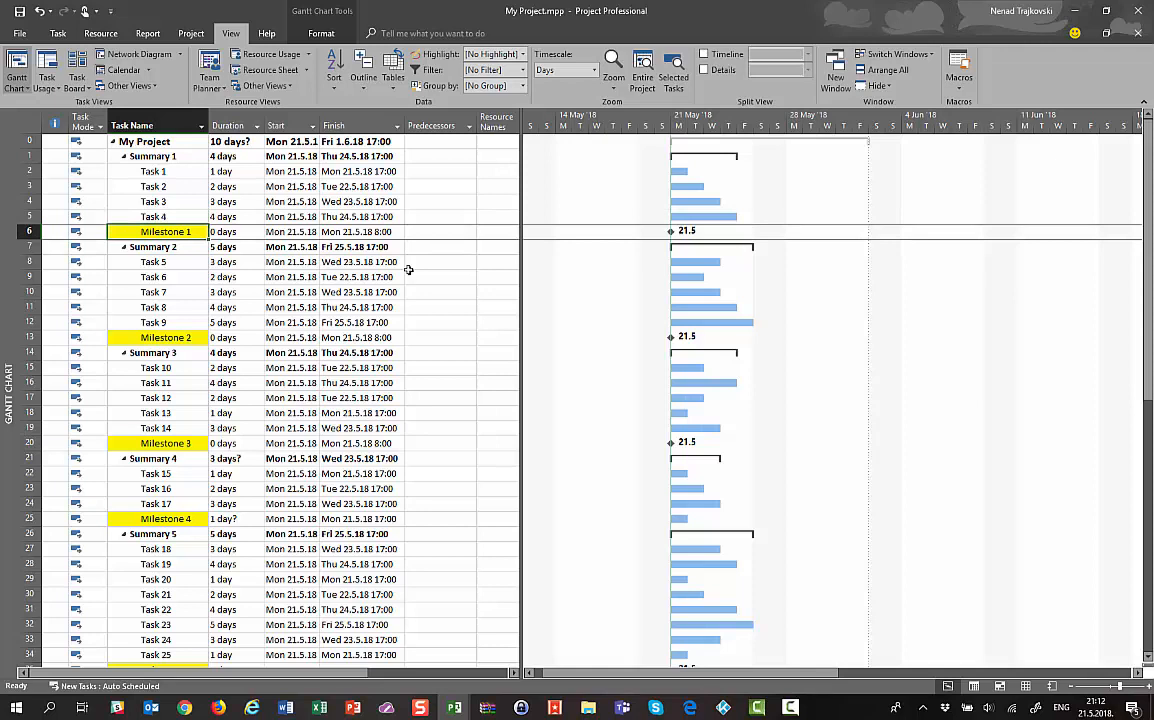
key("Up")
key("Down")
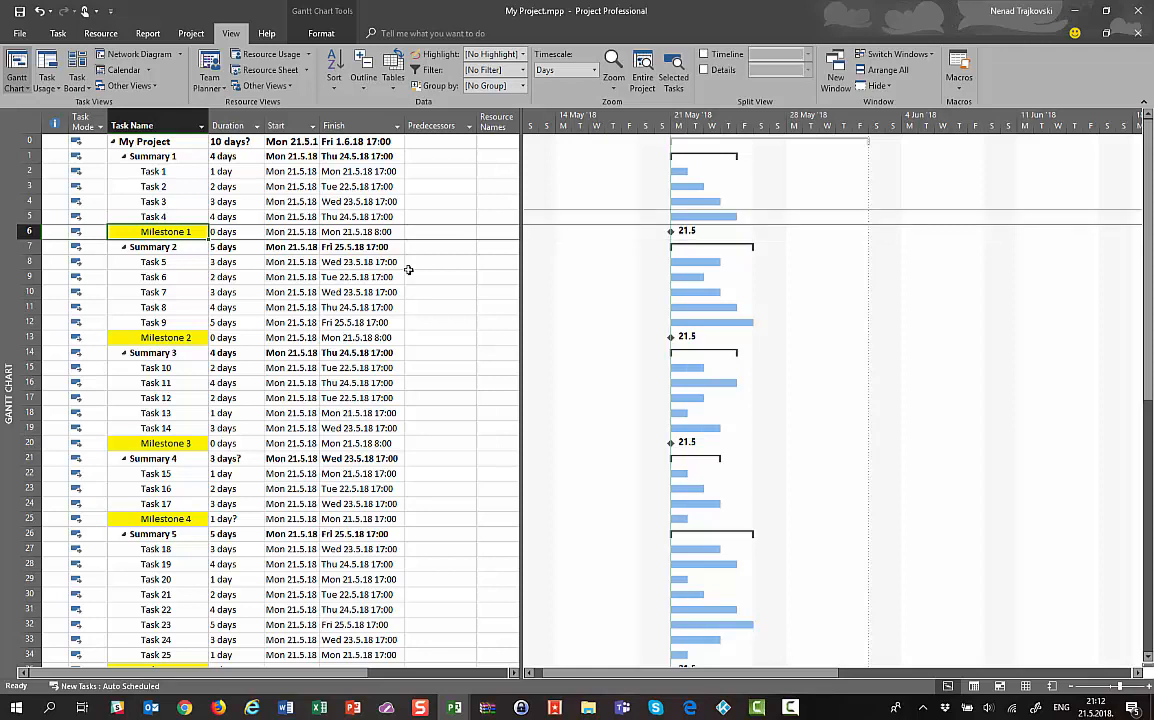
key("Up")
key("Down")
key("Down")
key("Down")
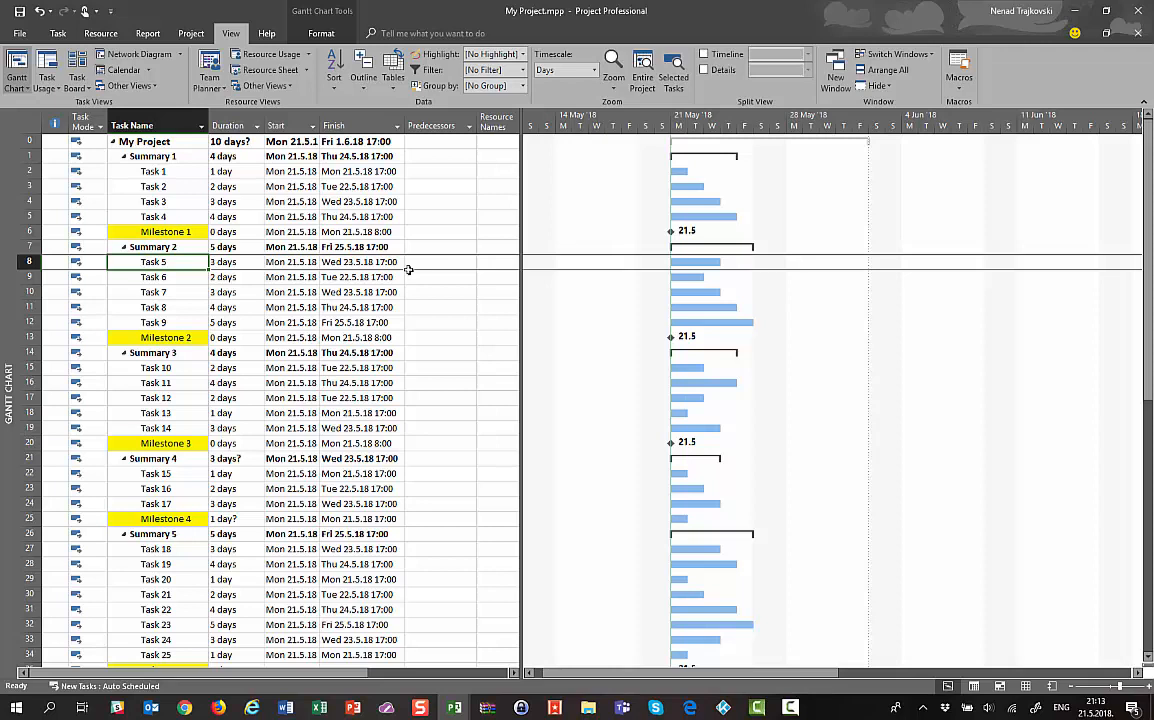
Review the Duration column down to Task 37 and stop on its Predecessors cell
key("Right")
key("Down")
key("Down")
key("Down")
key("Down")
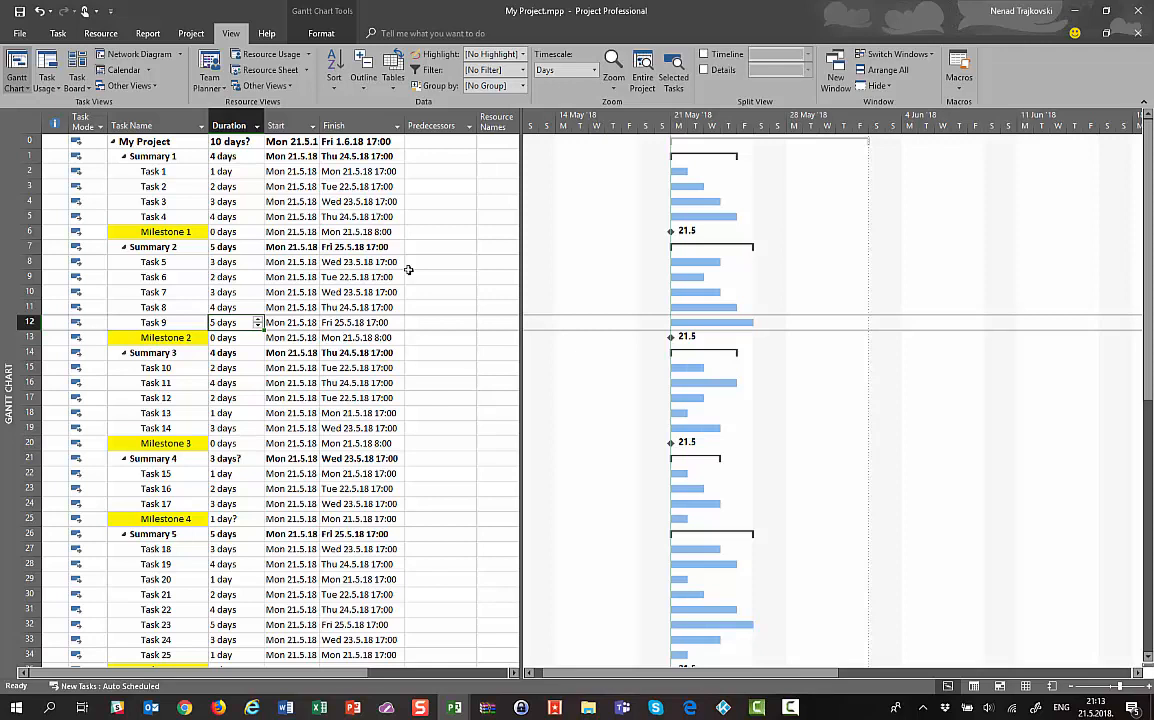
key("Down")
key("Down")
key("Down")
key("Down")
key("Down")
key("Down")
key("Down")
key("Down")
key("Down")
key("Down")
key("Down")
key("Down")
key("Down")
key("Down")
key("Down")
key("Down")
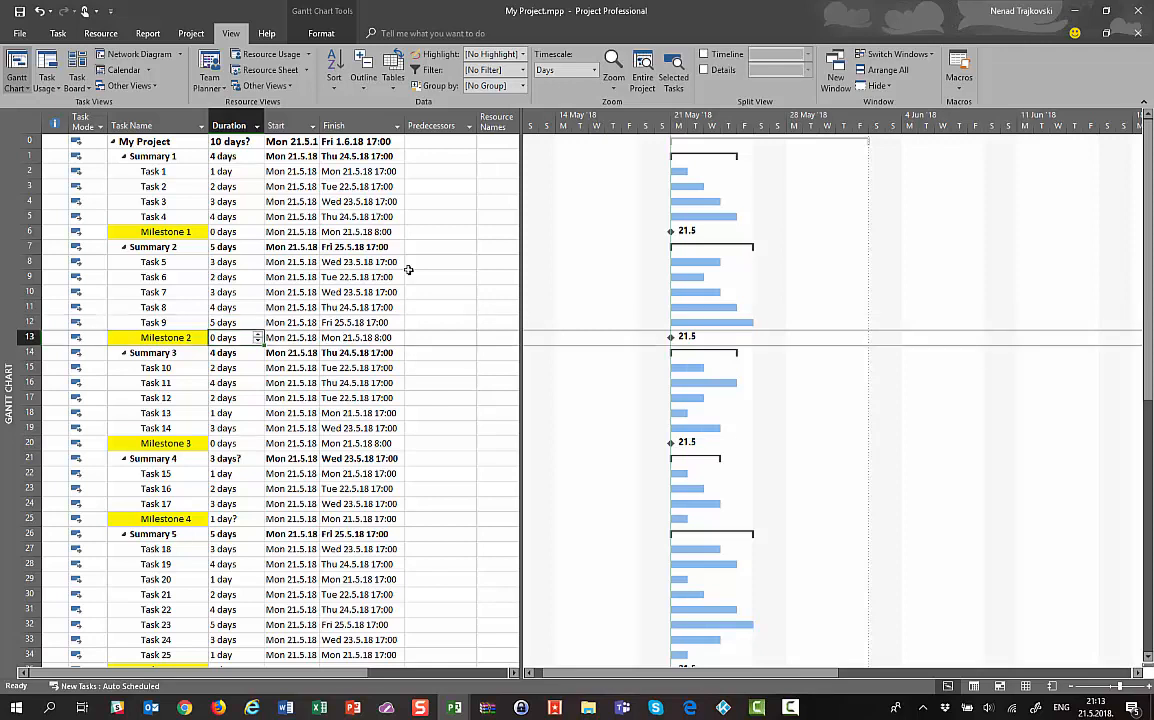
key("Down")
key("Down")
key("Down")
key("Down")
key("Down")
key("Down")
key("Down")
key("Down")
key("Down")
key("Down")
key("Down")
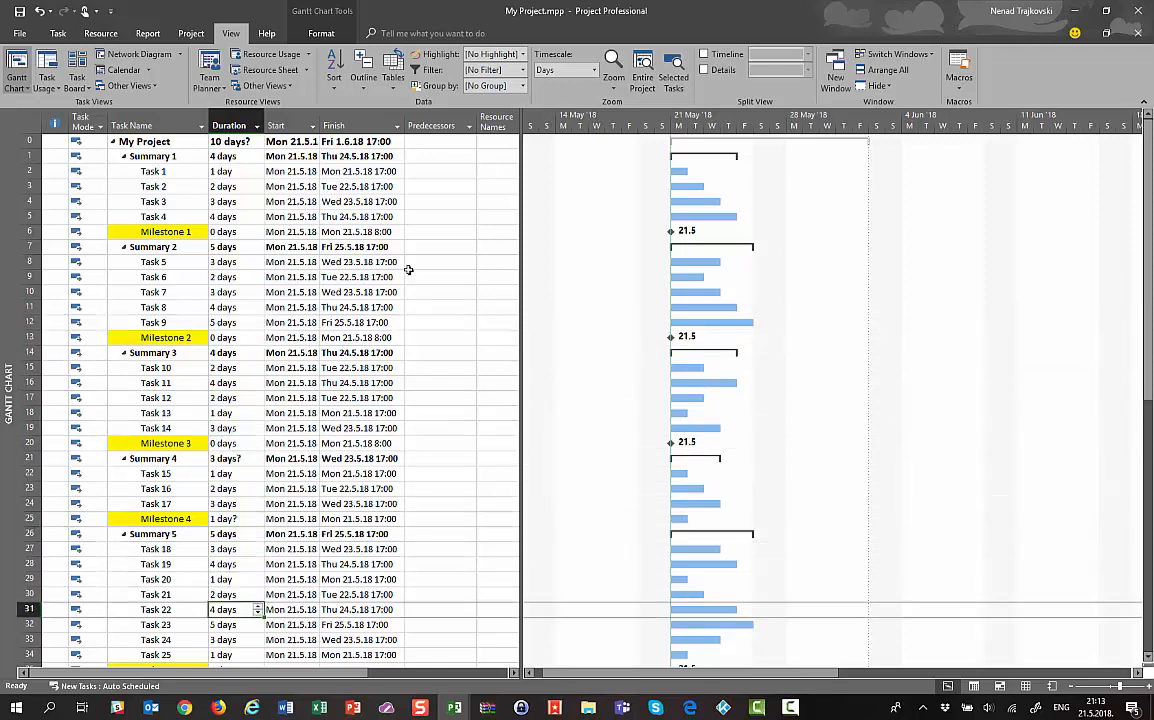
key("Down")
key("Down")
key("Down")
key("Down")
key("Down")
key("Down")
key("Down")
key("Down")
key("Down")
key("Down")
key("Down")
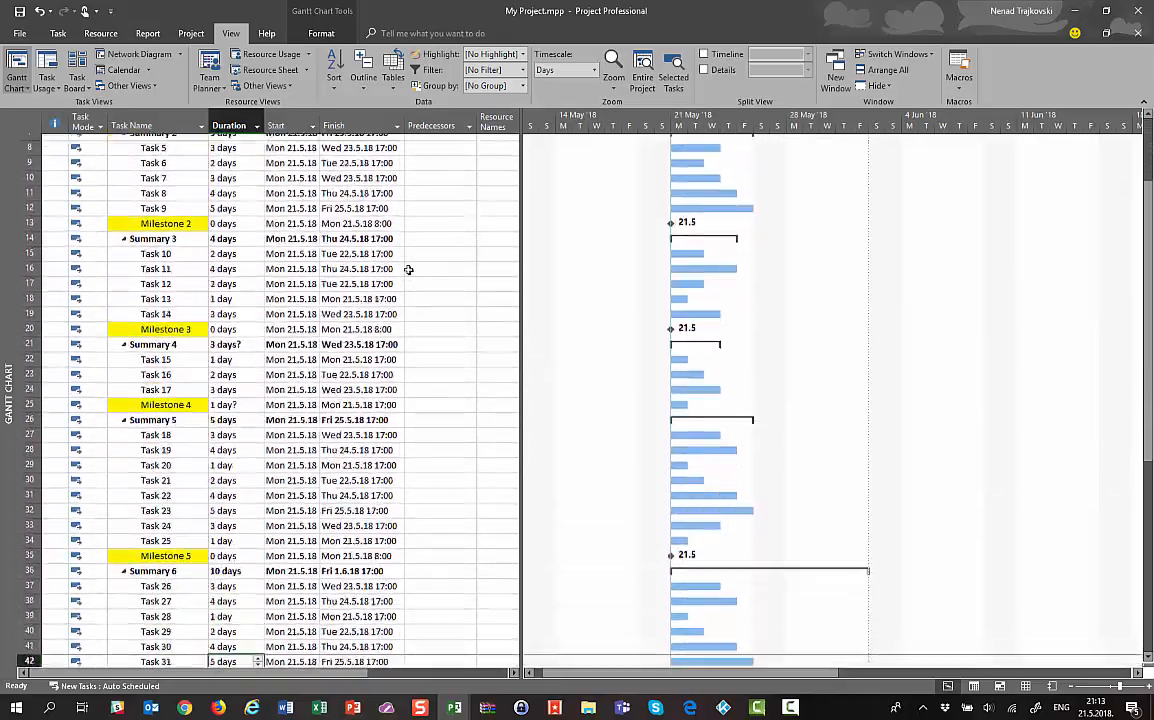
key("Down")
key("Down")
key("Down")
key("Down")
key("Down")
key("Down")
key("Down")
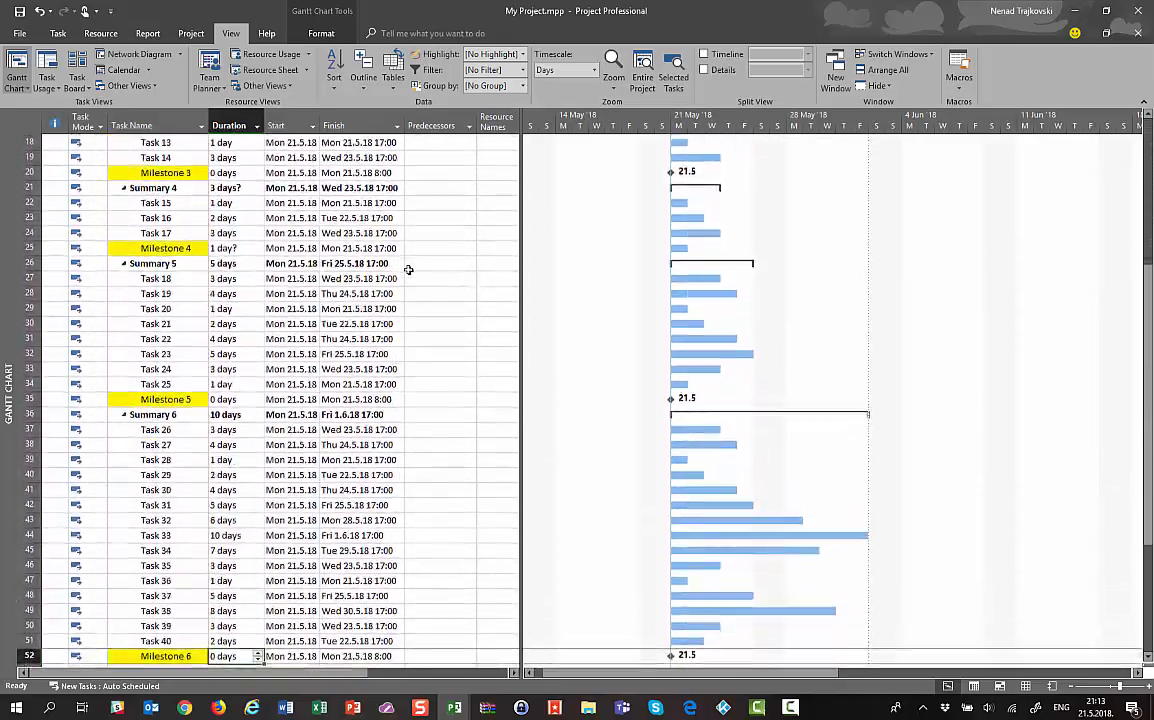
key("ctrl+Up")
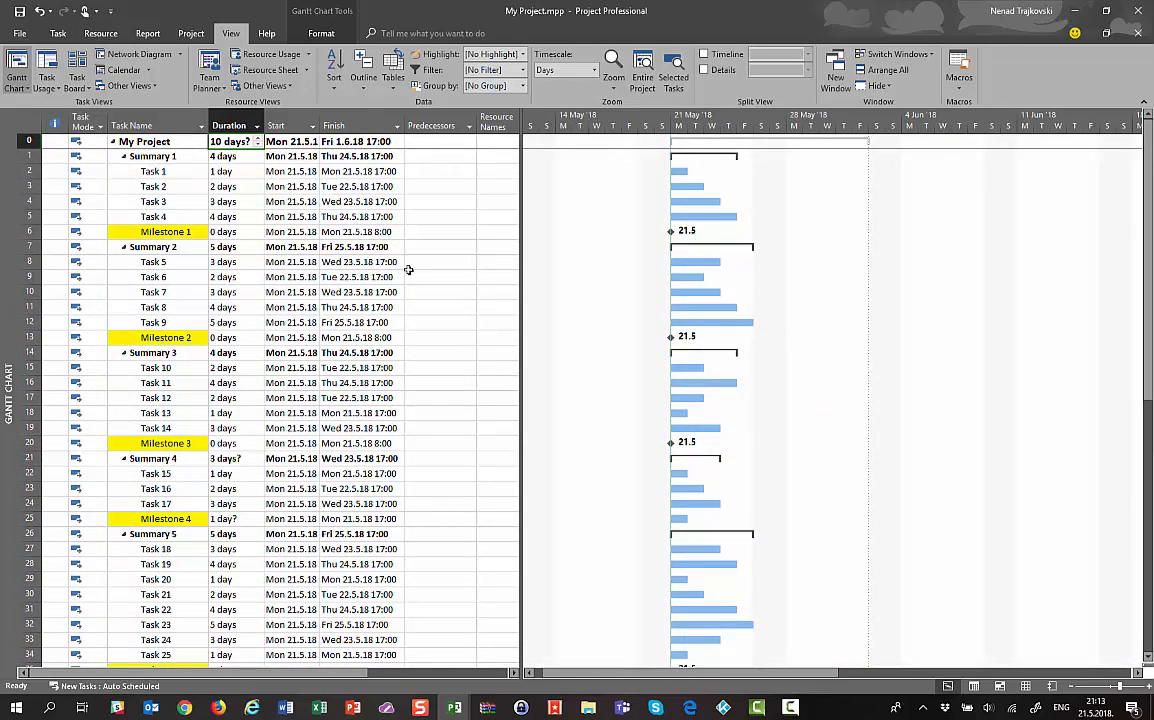
key("Down")
key("Down")
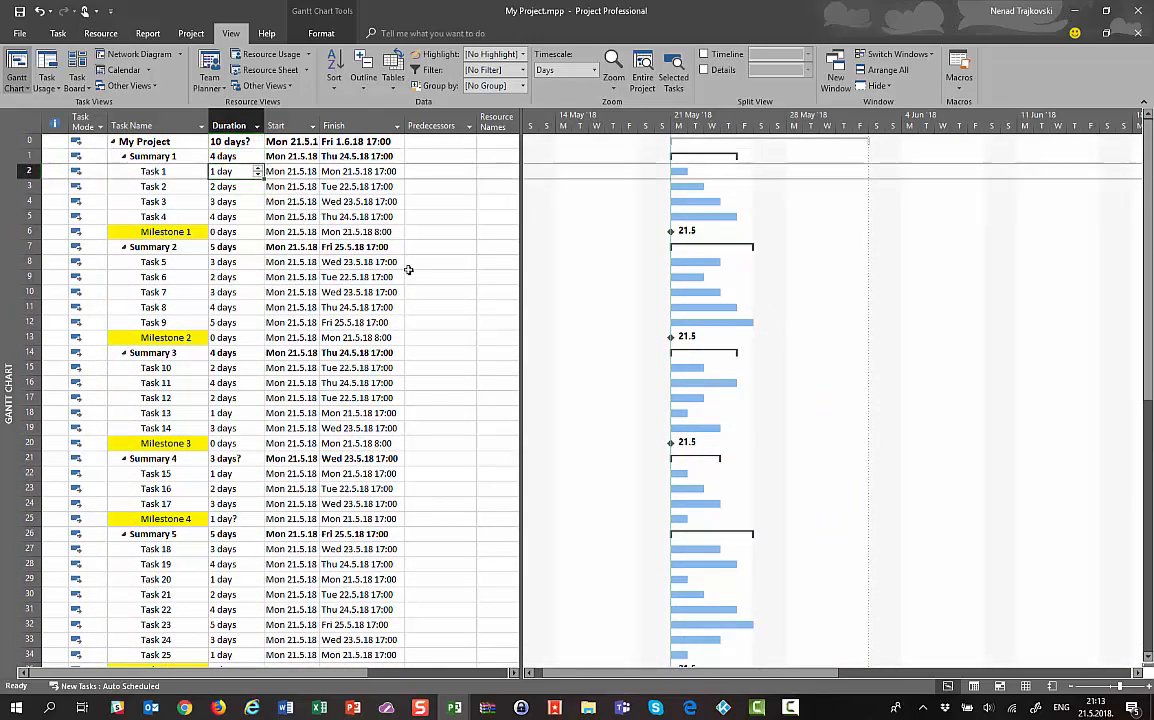
key("Down")
key("Down")
key("Down")
key("Down")
key("Down")
key("Down")
key("Down")
key("Down")
key("Down")
key("Down")
key("Down")
key("Down")
key("Down")
key("Down")
key("Down")
key("Down")
key("Down")
key("Down")
key("Down")
key("Down")
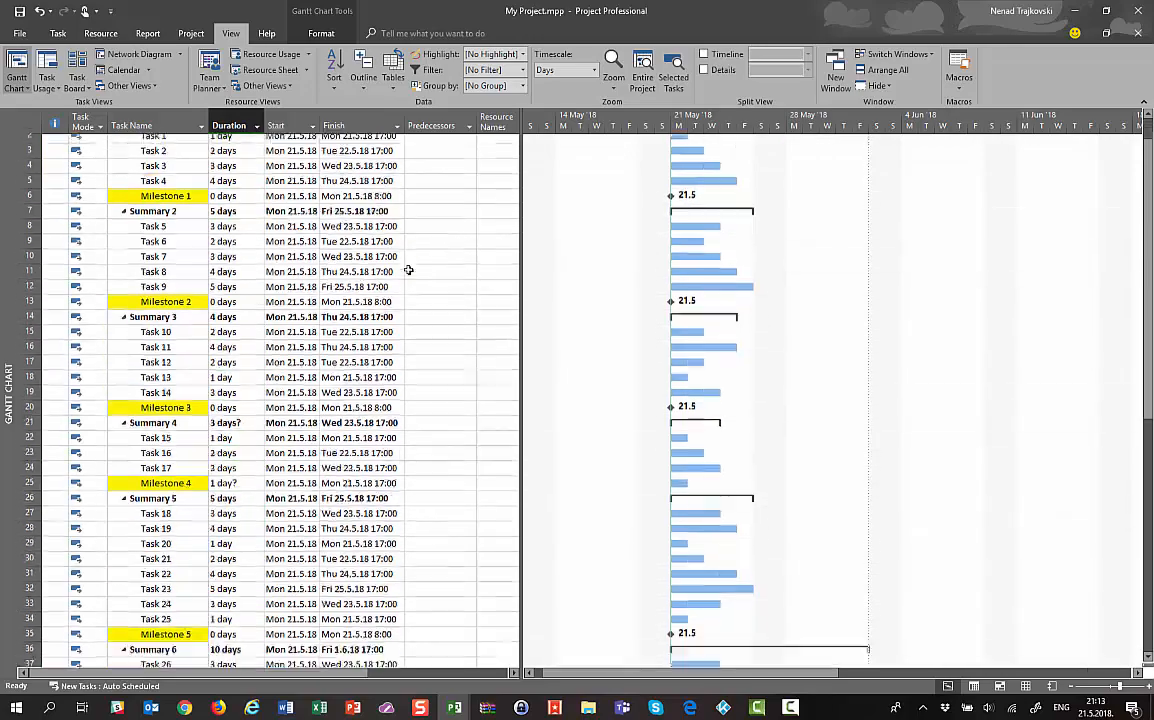
key("Down")
key("Down")
key("Down")
key("Down")
key("Down")
key("Down")
key("Down")
key("Down")
key("Down")
key("Down")
key("Down")
key("Down")
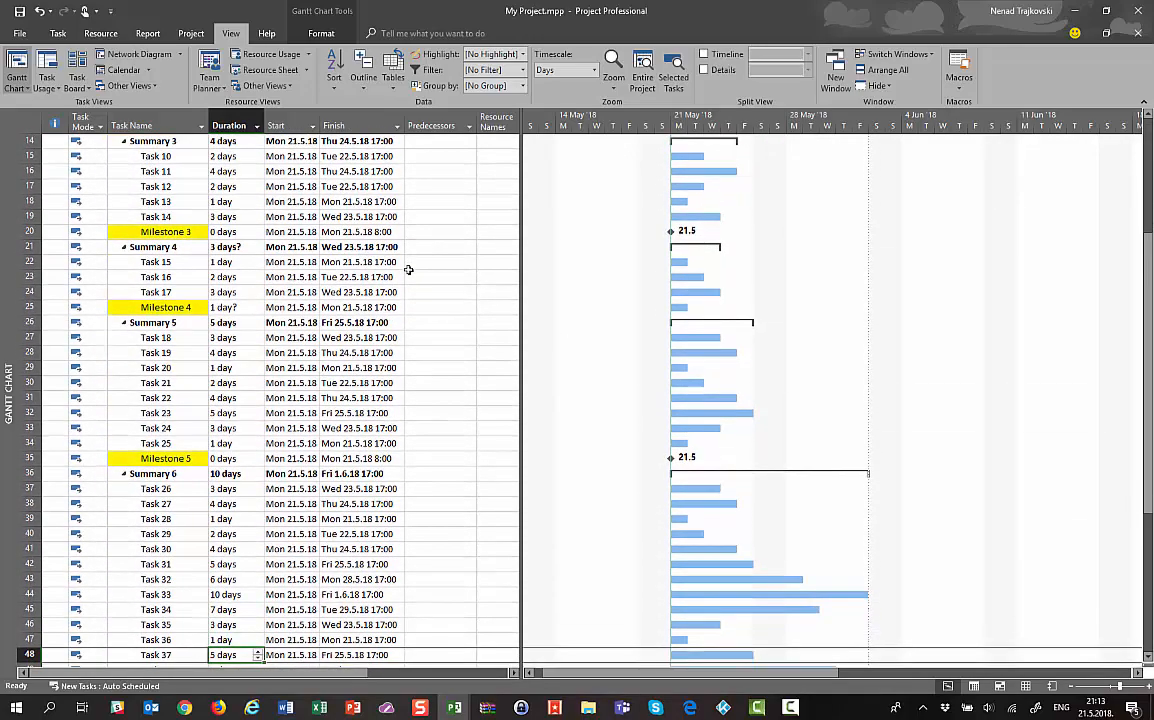
key("Right")
key("Right")
key("Right")
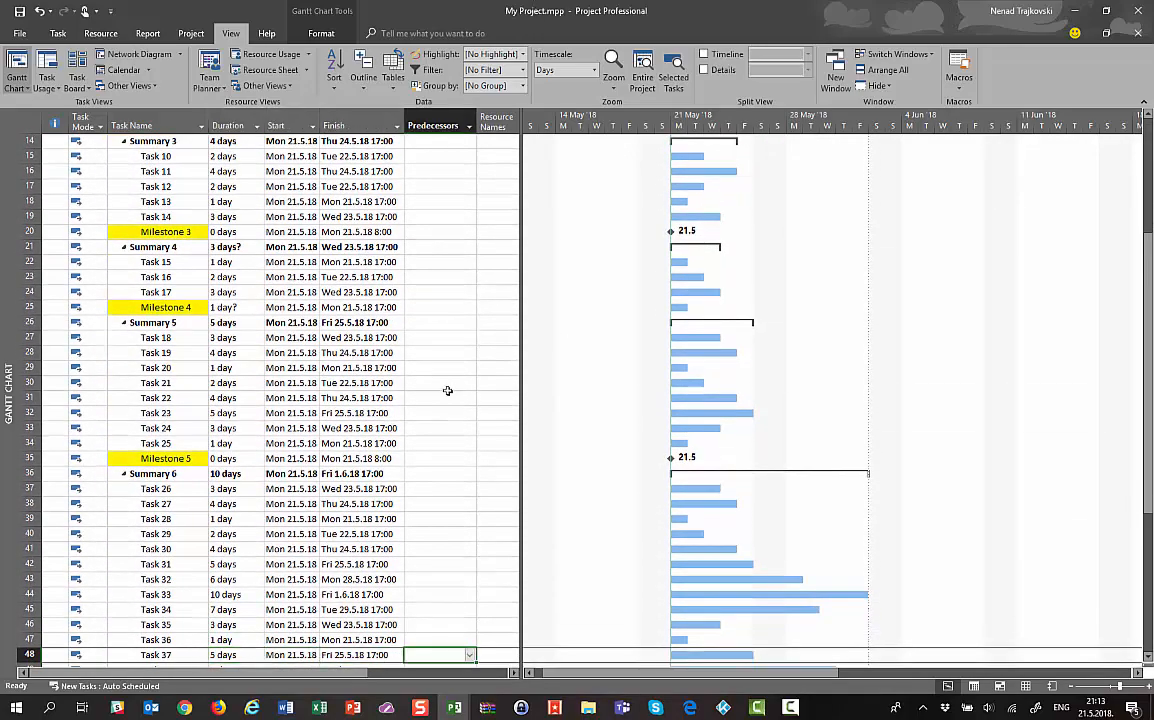
Pick Task 1 as Task 37's predecessor and enter it as 2SS
key("alt+Down")
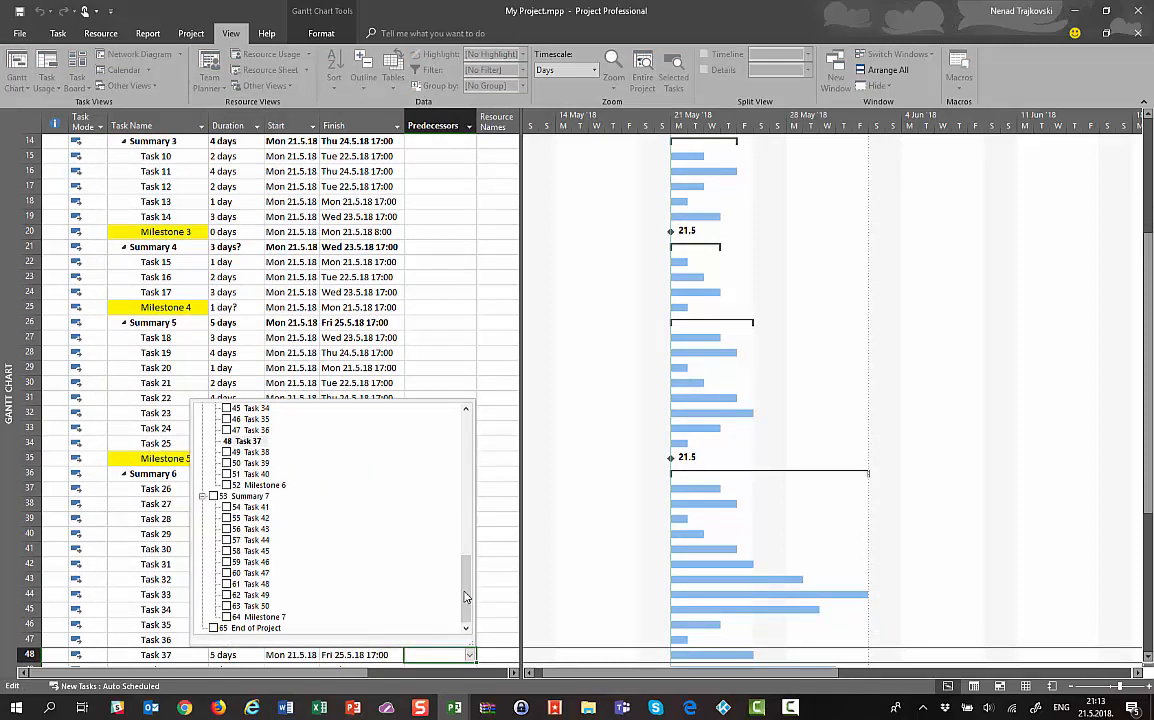
left_click_drag(465, 597, 473, 449)
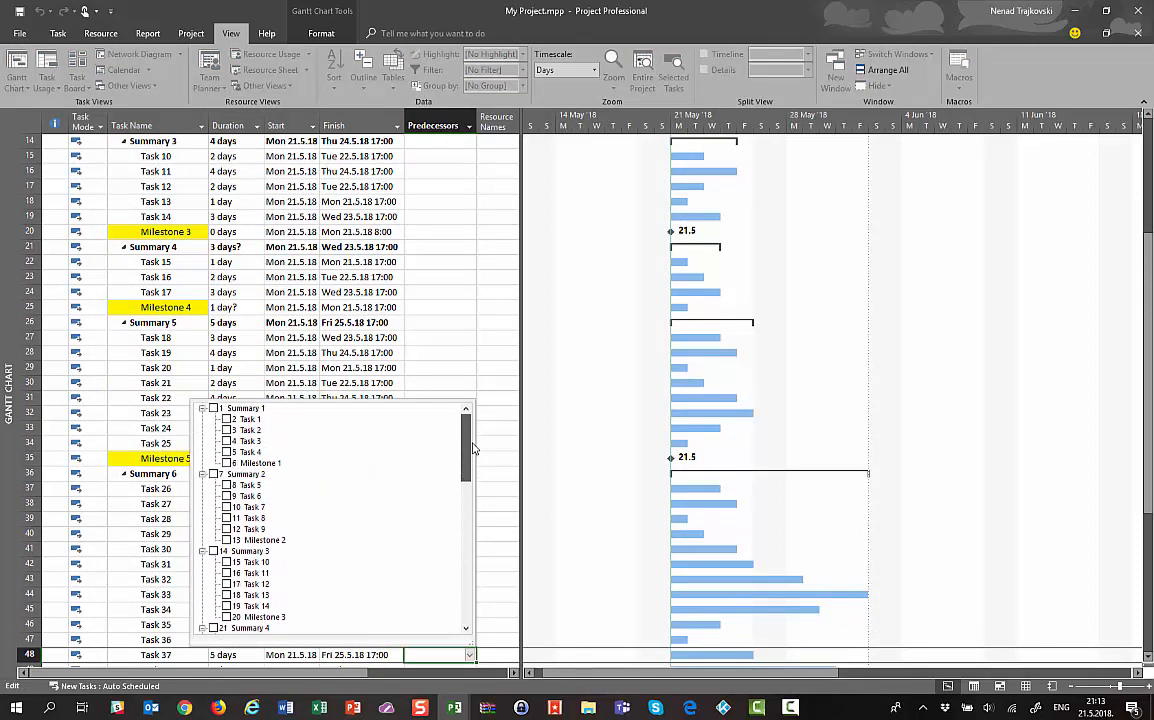
left_click(226, 420)
left_click(503, 562)
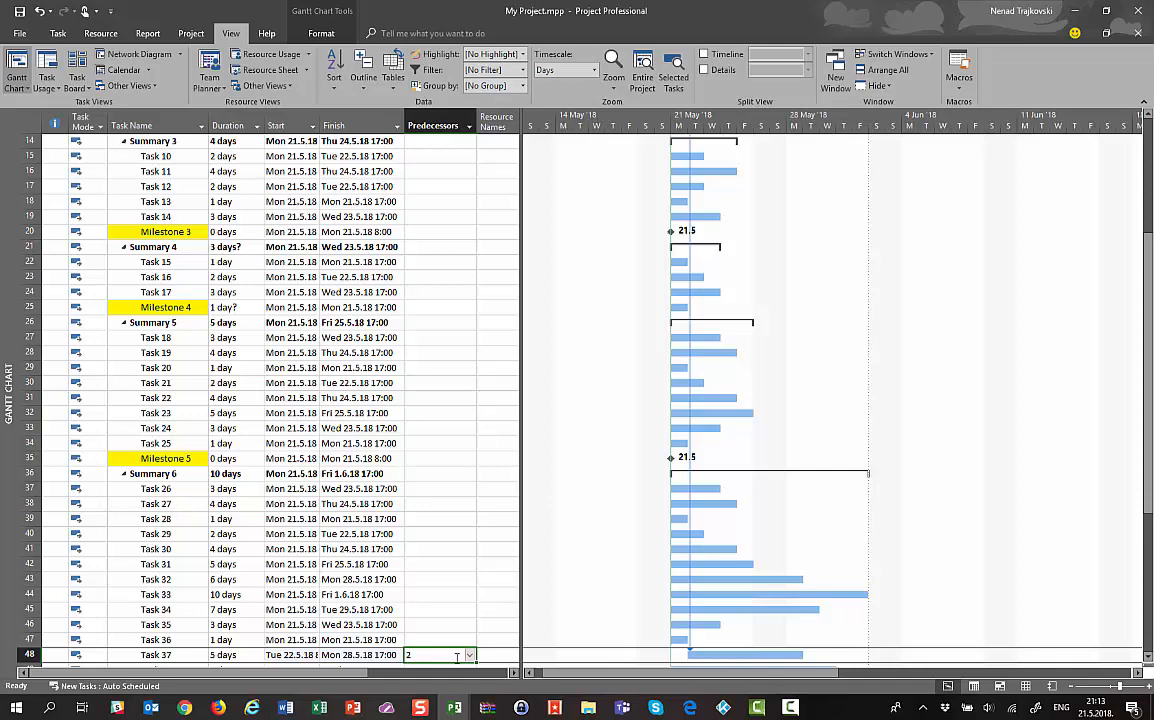
type("2SS")
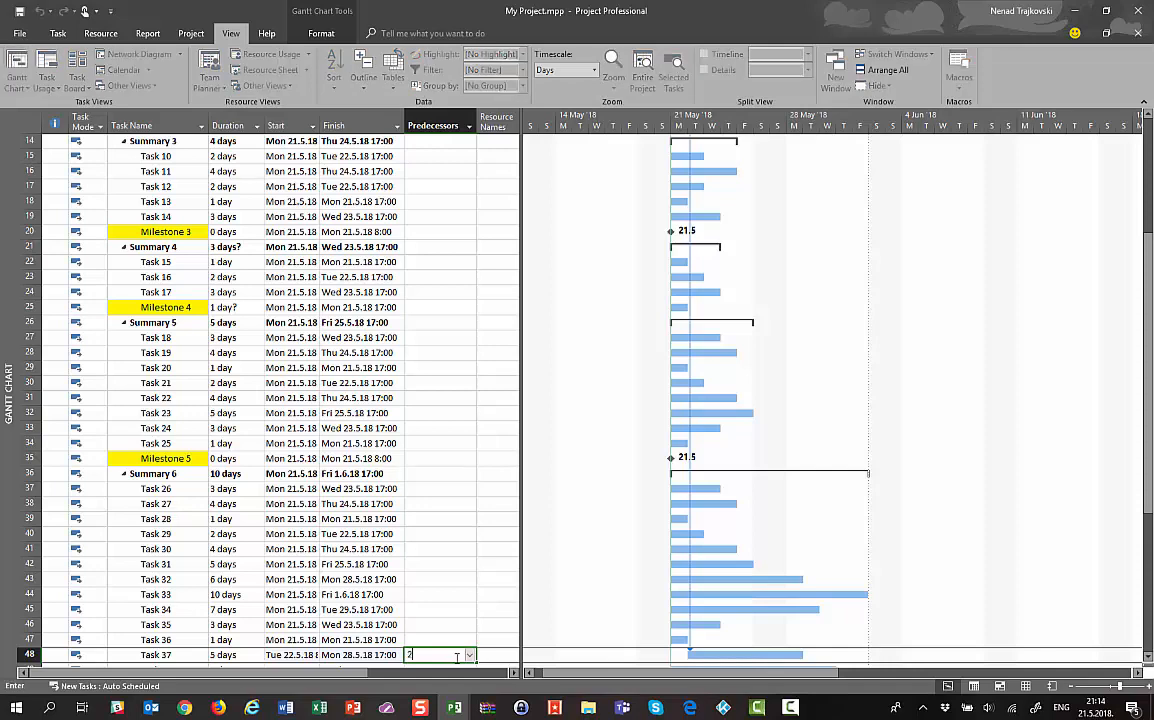
key("Return")
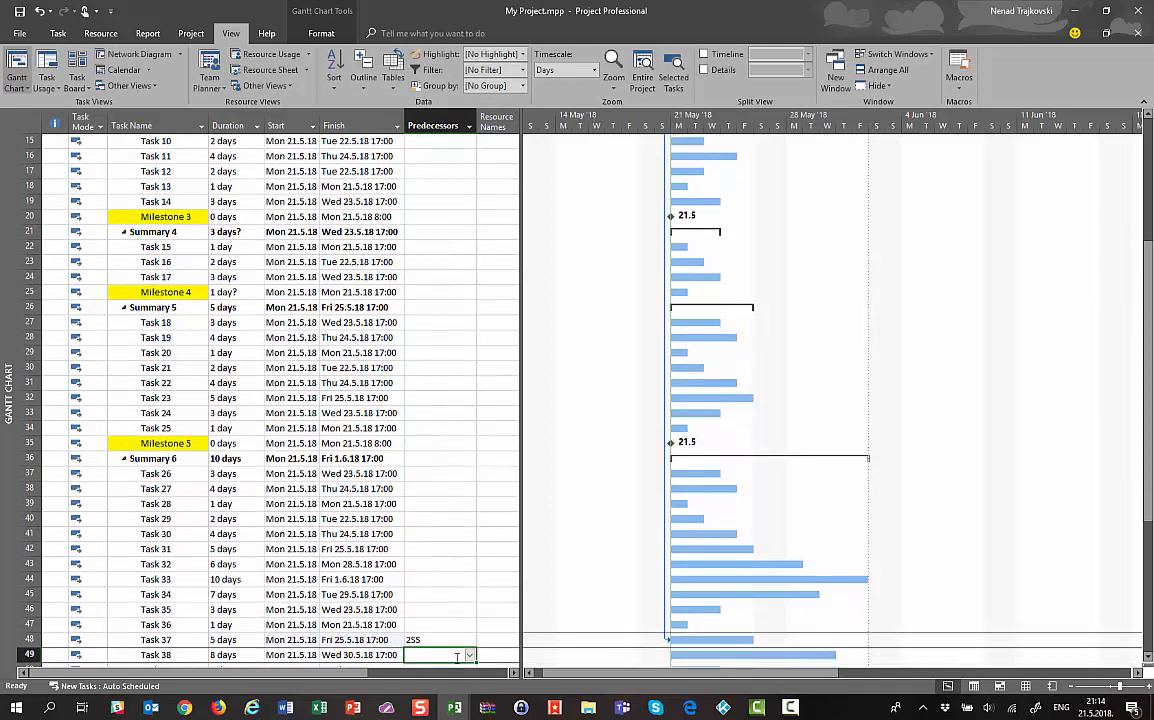
key("Up")
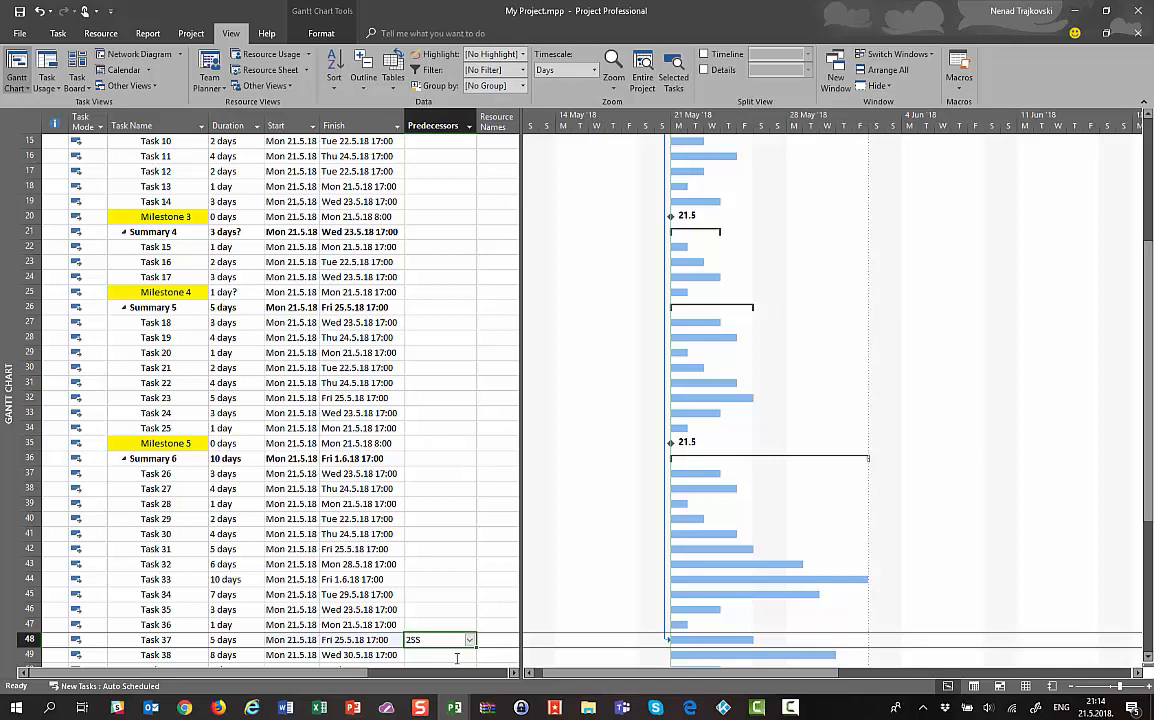
Open Task 37's information, try the Fixed Duration task type, then cancel
double_click(180, 639)
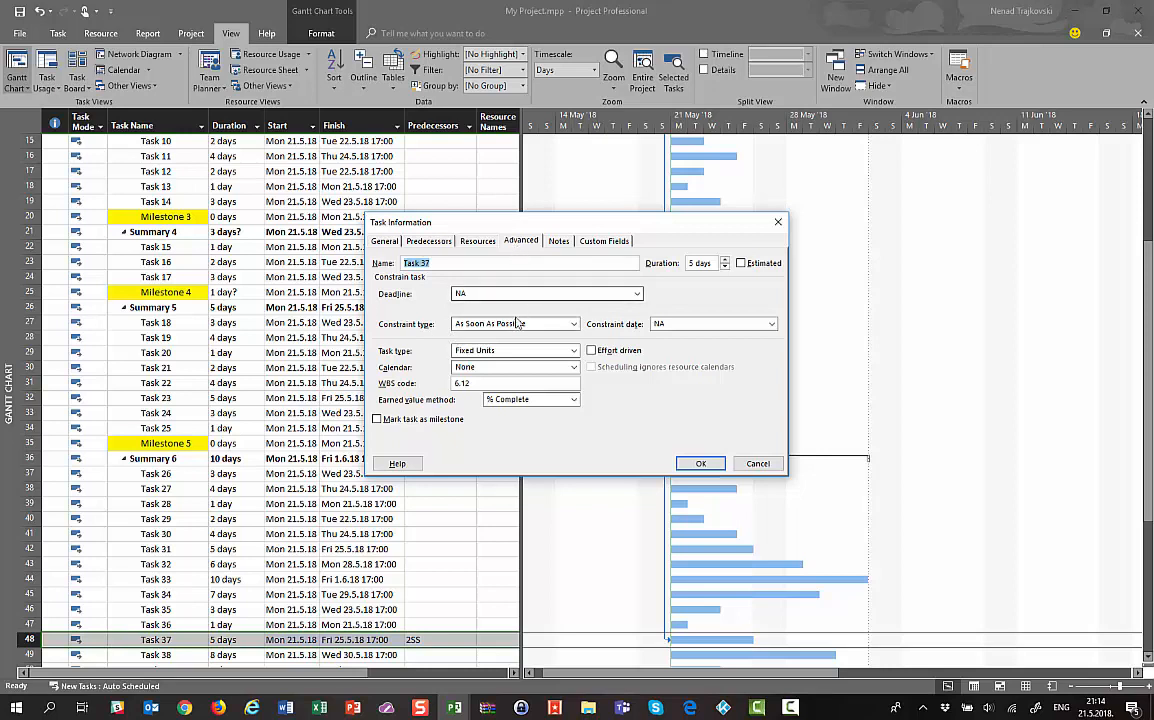
left_click(505, 350)
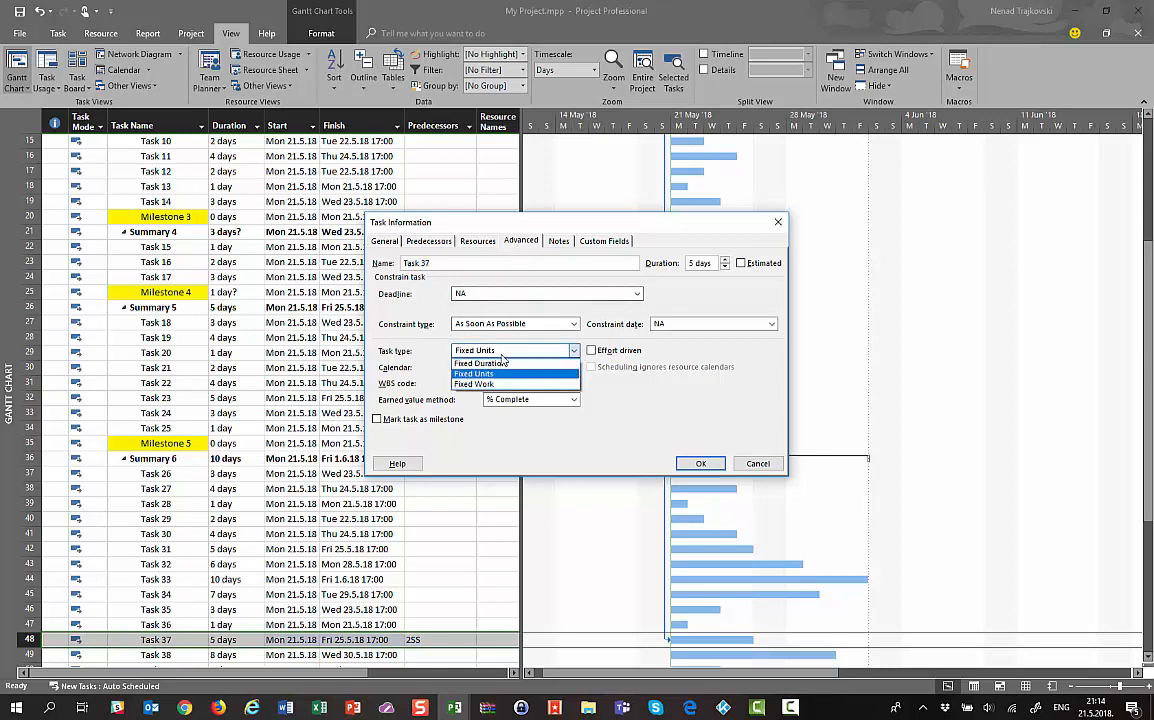
left_click(503, 362)
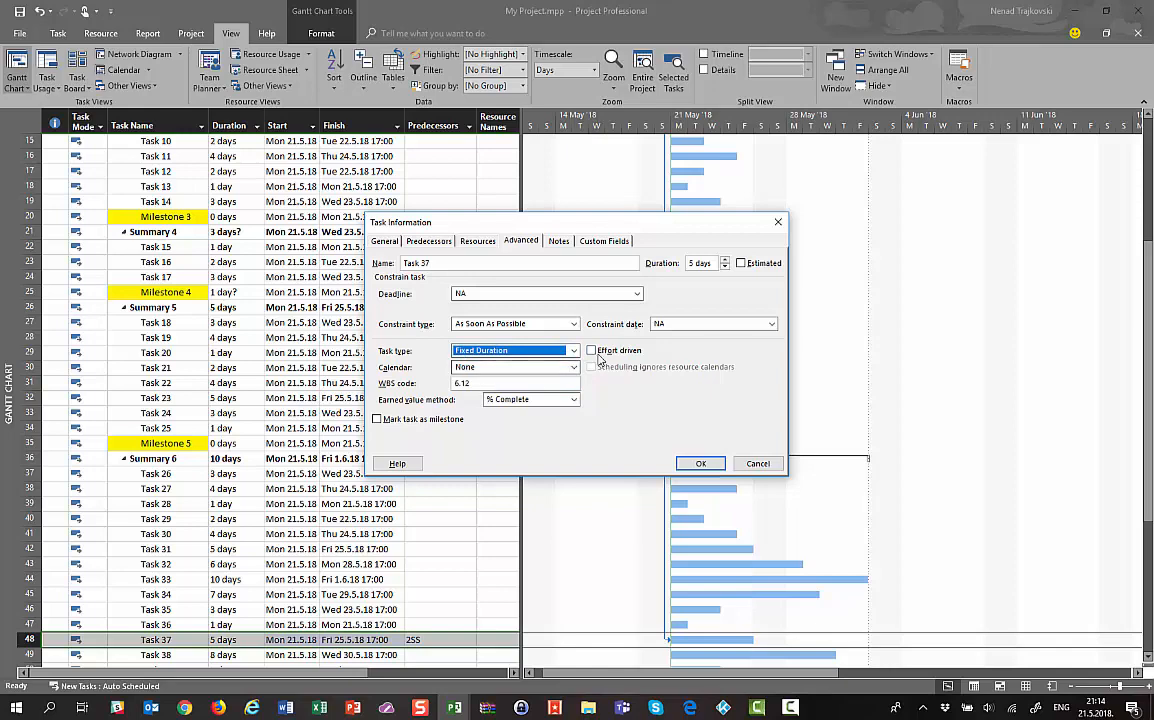
left_click(757, 464)
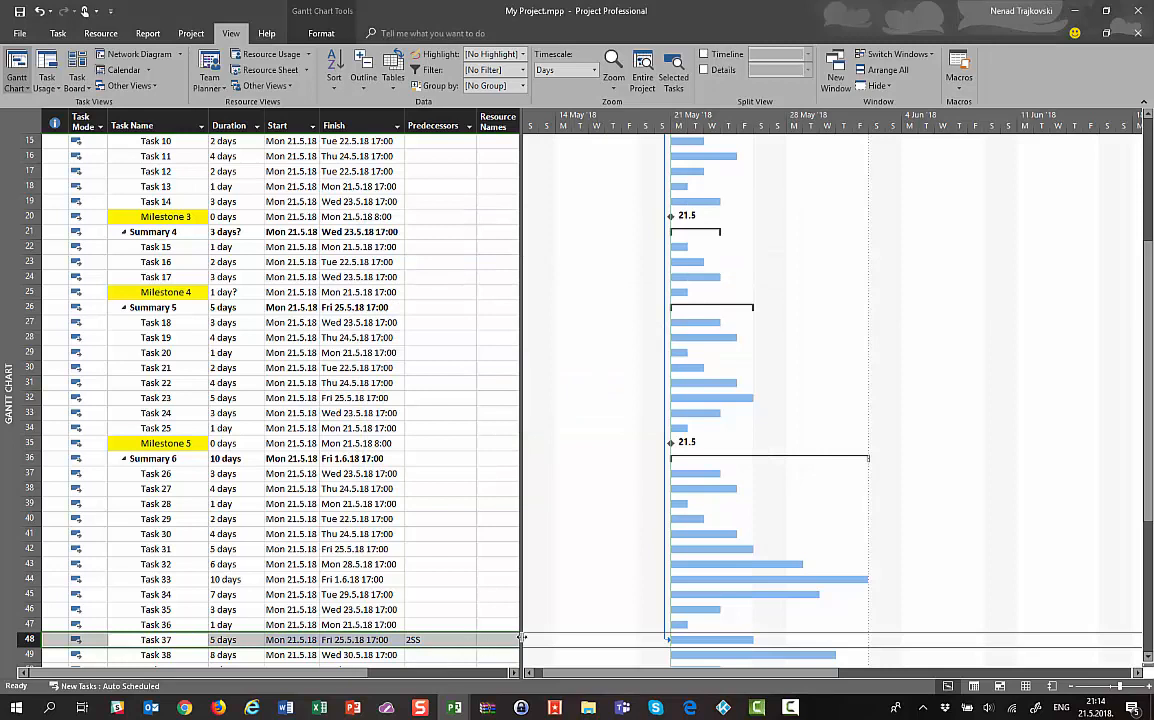
Remove the 2SS entry from Task 37's Predecessors and return to the list top
key("Right")
key("Right")
key("Right")
key("Right")
key("Right")
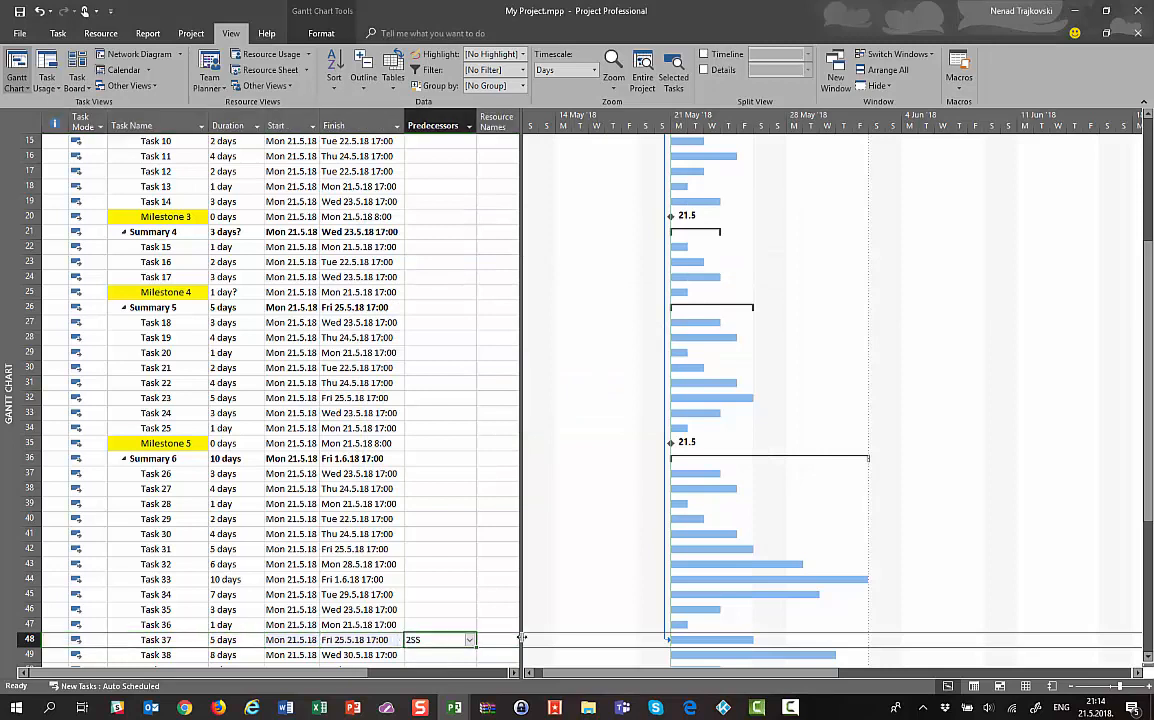
key("Escape")
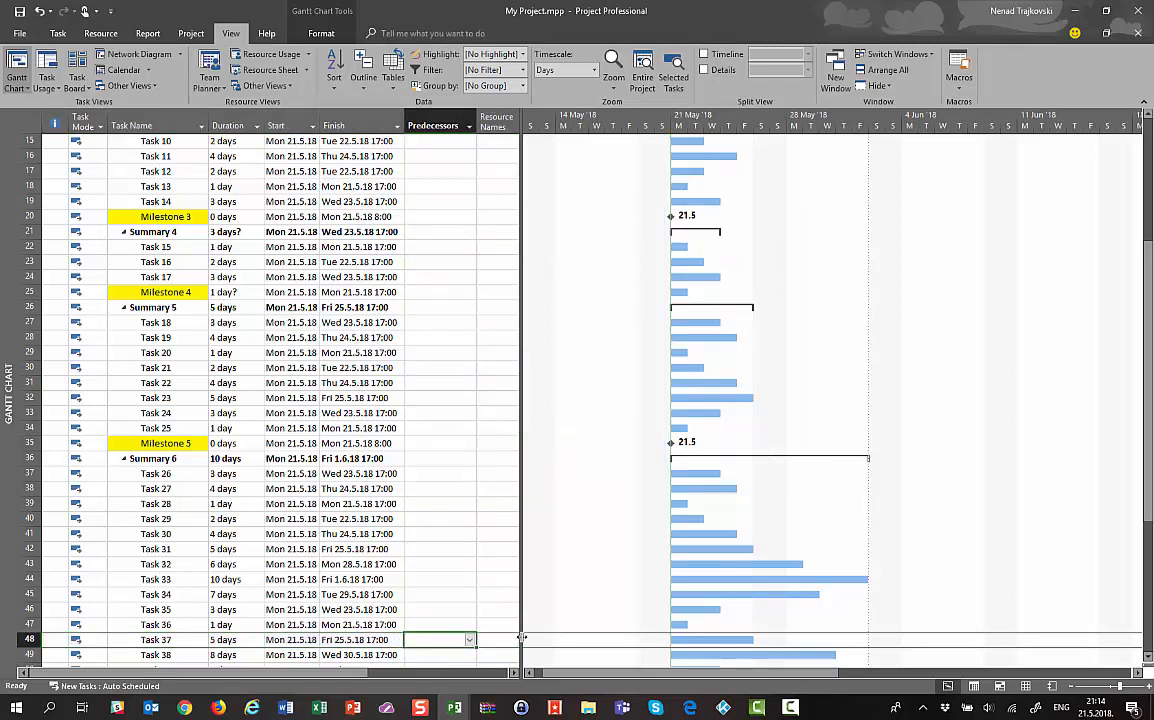
key("ctrl+Home")
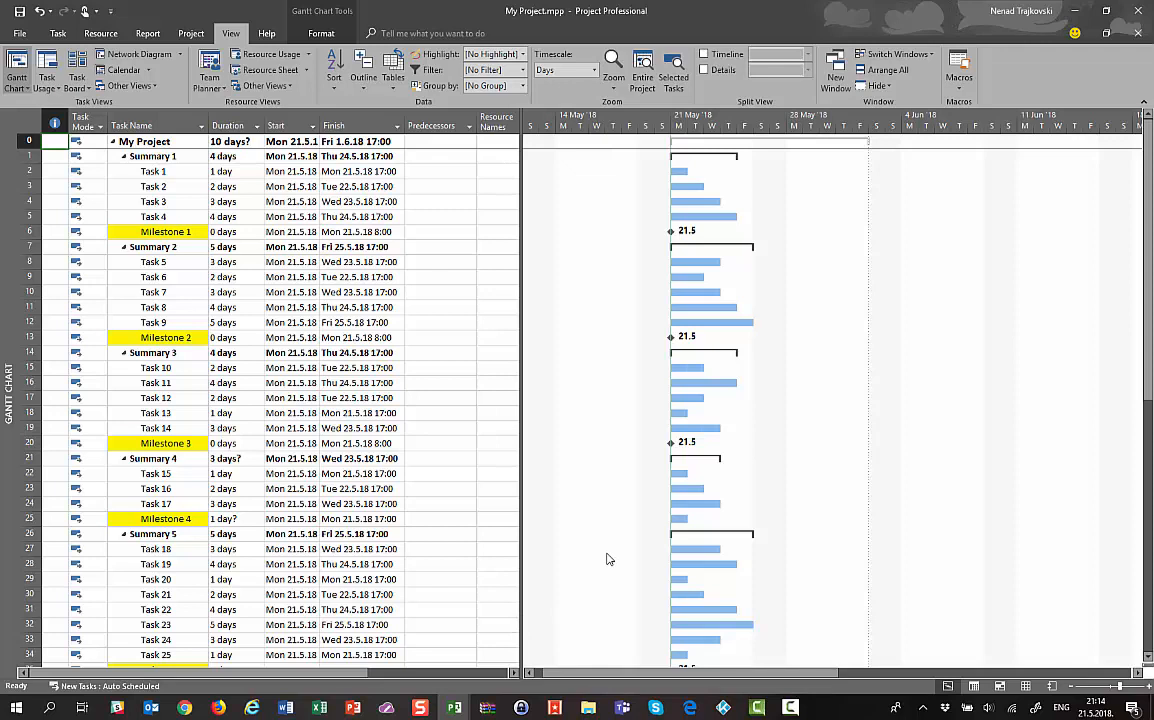
Turn on Details with Task Form as the split view and advance it to Summary 1
left_click(704, 70)
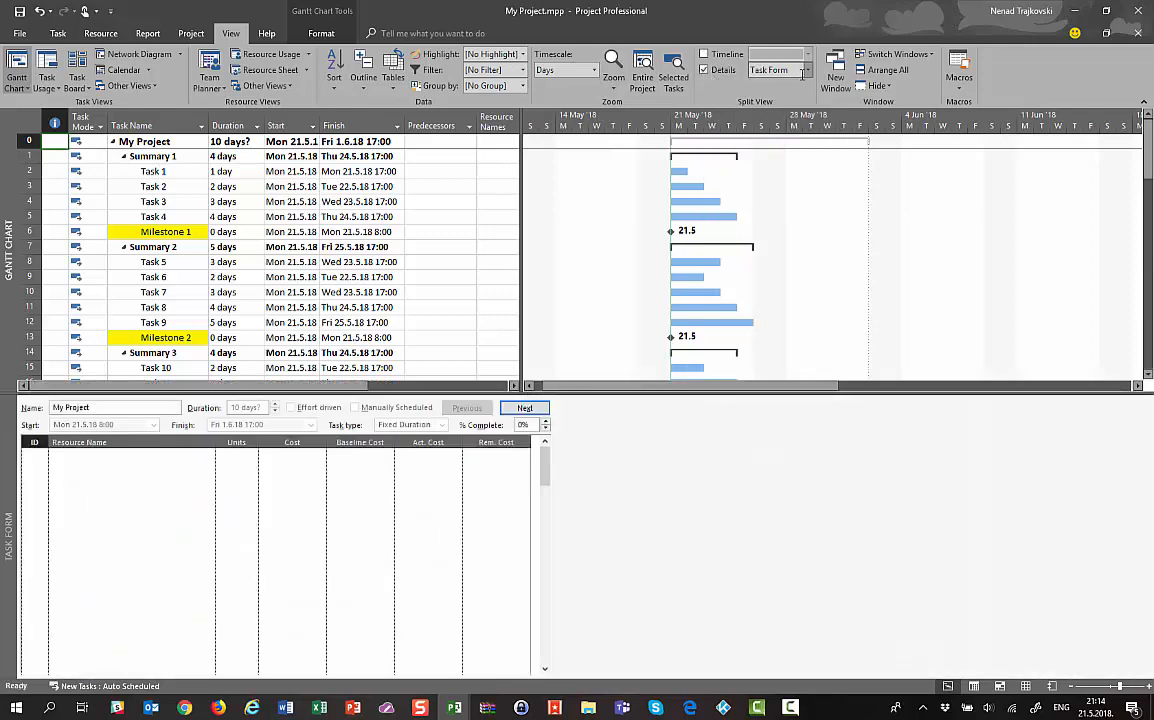
left_click(807, 72)
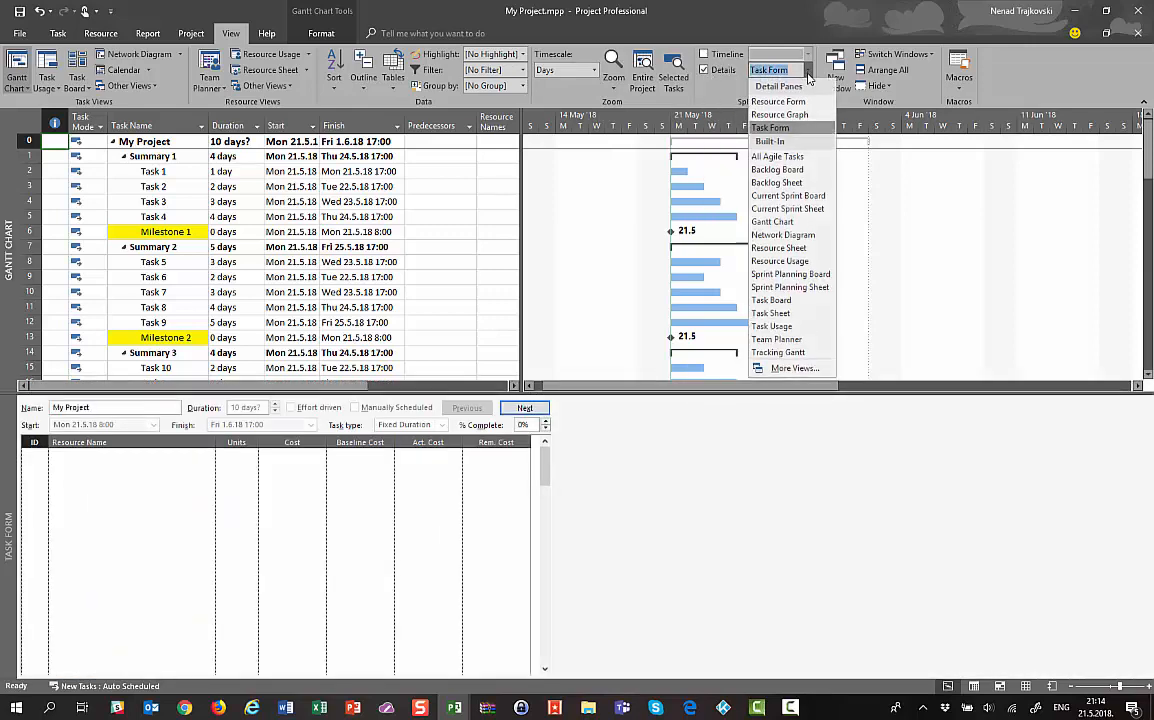
left_click(787, 130)
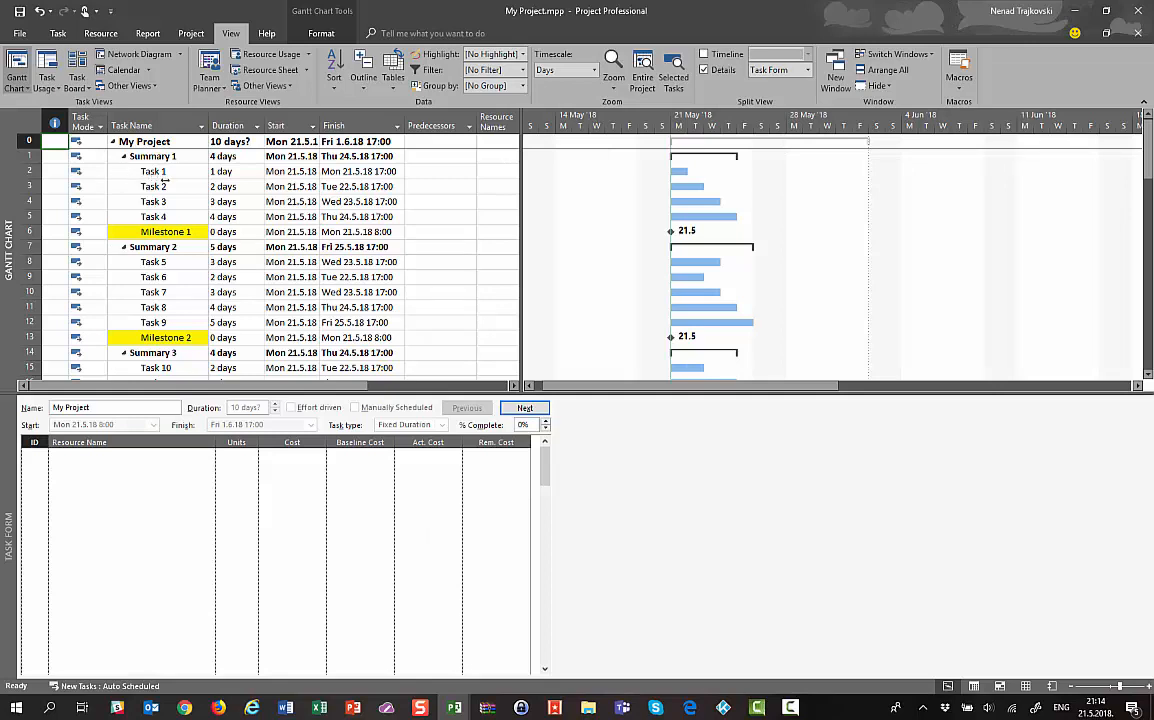
left_click(533, 408)
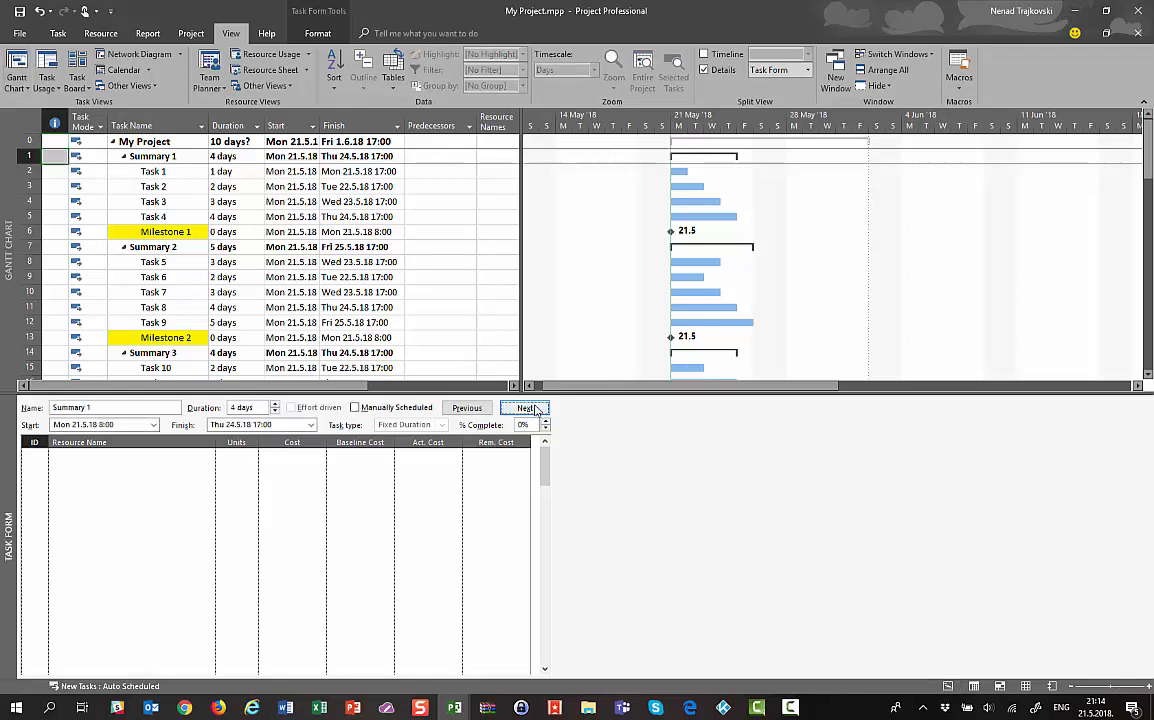
Move the Task Form to Task 1 and select its 1-day duration, showing Fixed Units
left_click(533, 408)
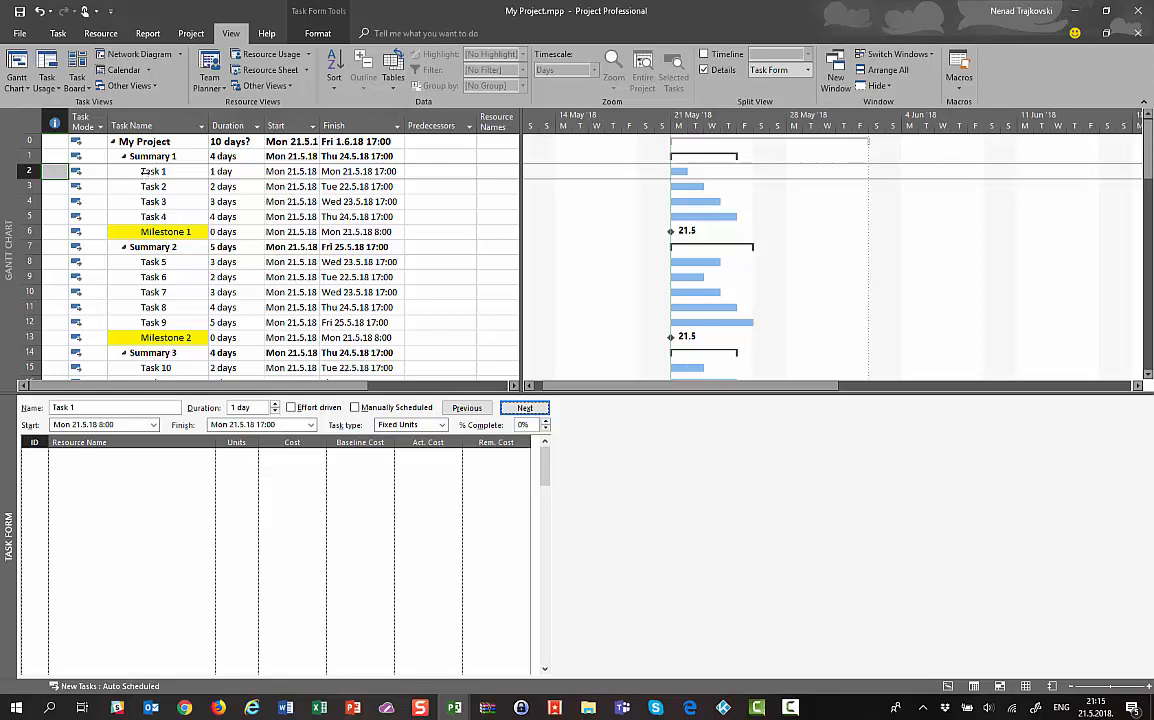
left_click(93, 408)
left_click(215, 171)
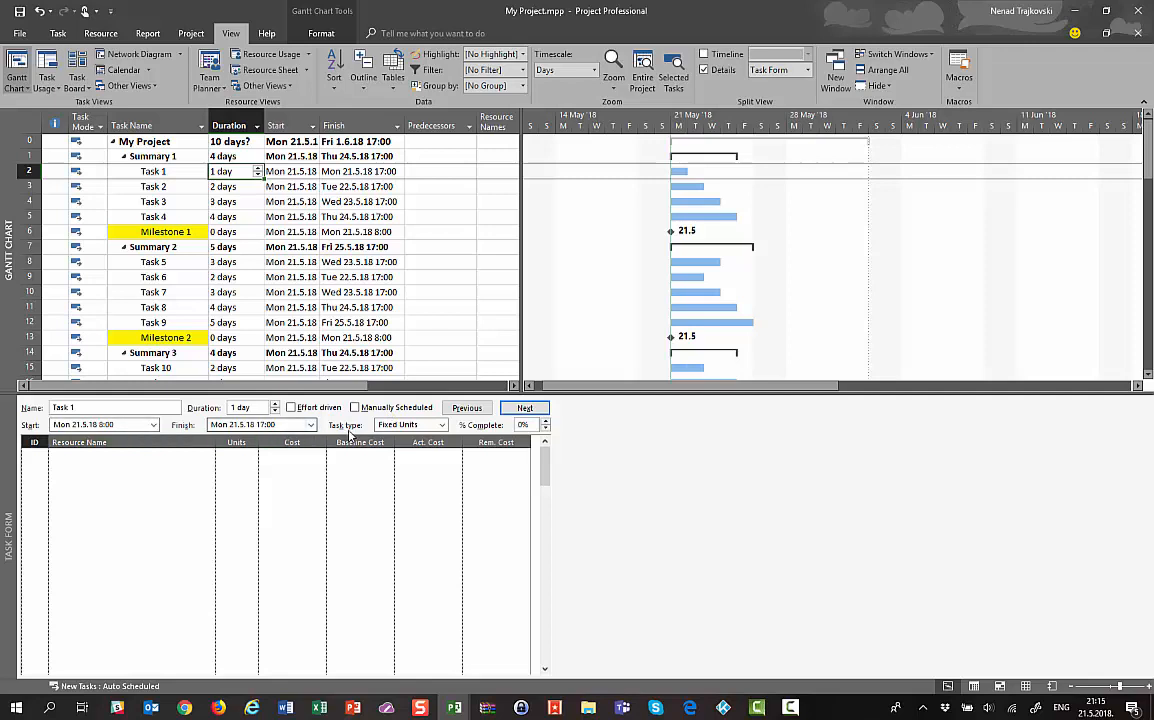
Advance the Task Form from Task 1 through Tasks 2–4 and Milestone 1 to Summary 2
left_click(441, 428)
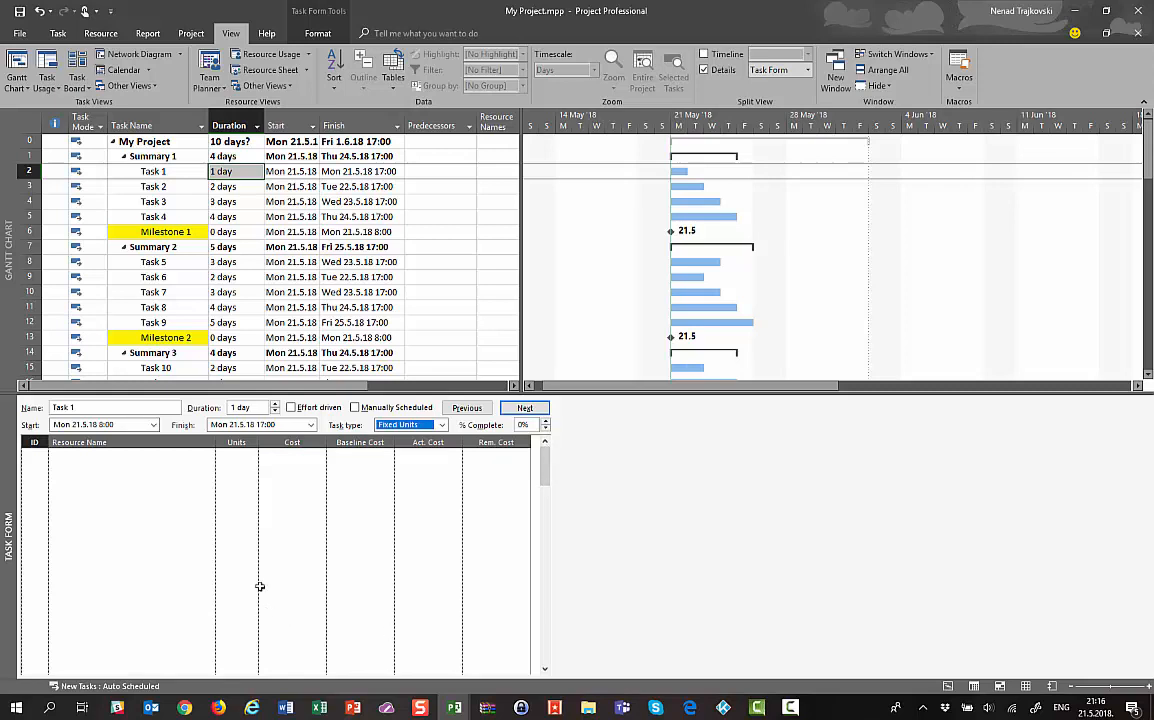
left_click(525, 408)
left_click(525, 408)
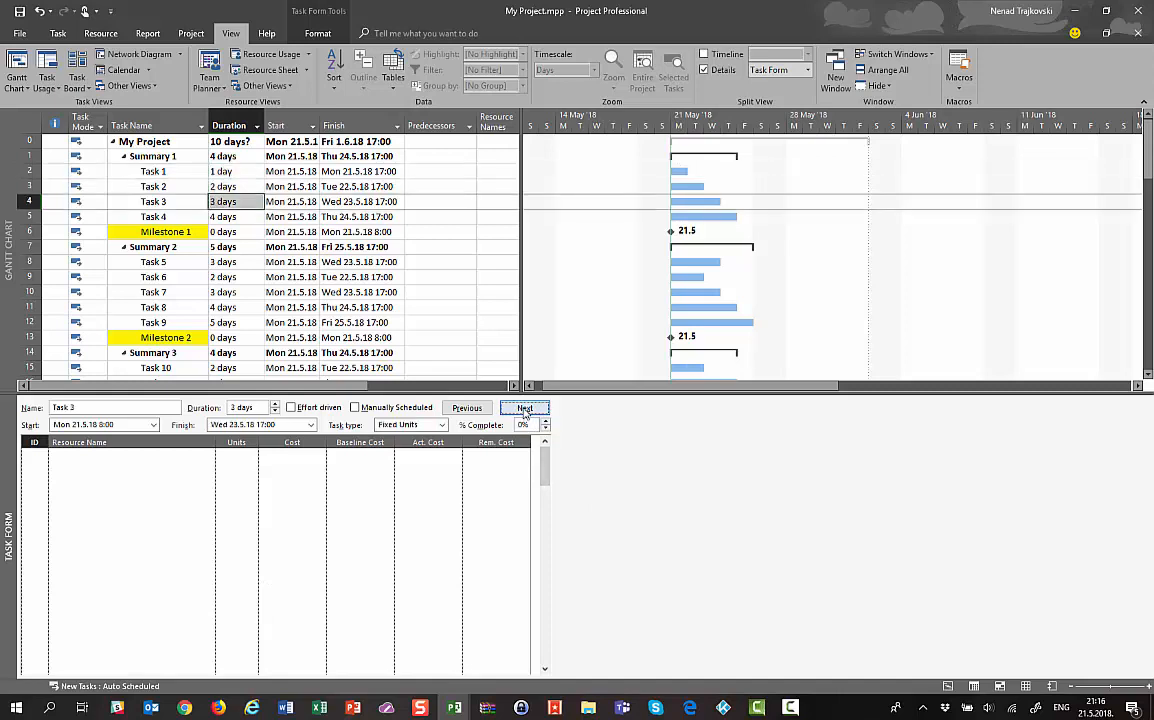
left_click(525, 408)
left_click(525, 408)
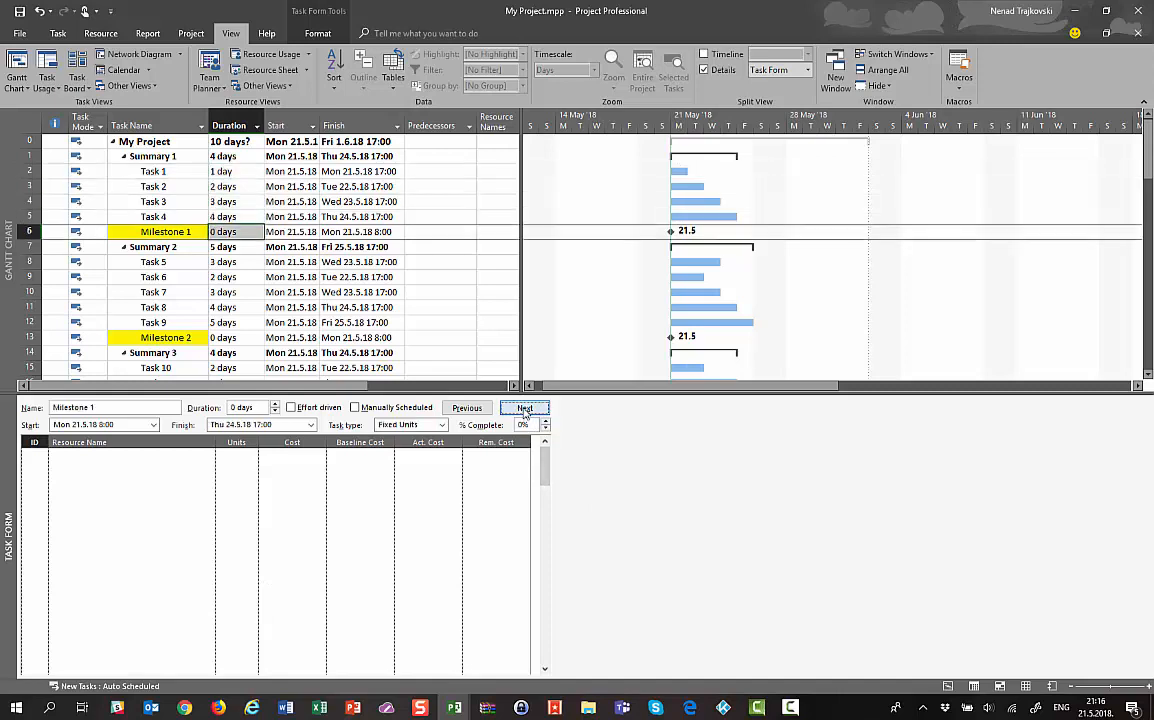
left_click(525, 408)
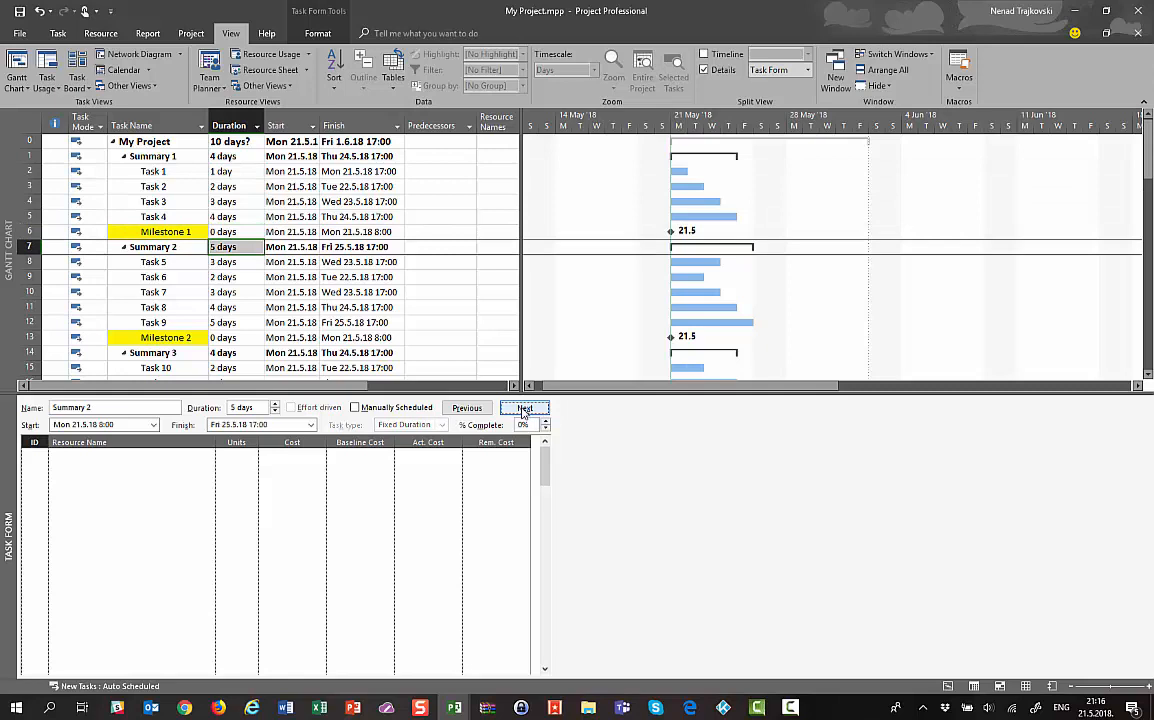
Go back to Task 2 in the form and bring up the form's detail display options
left_click(467, 408)
left_click(467, 408)
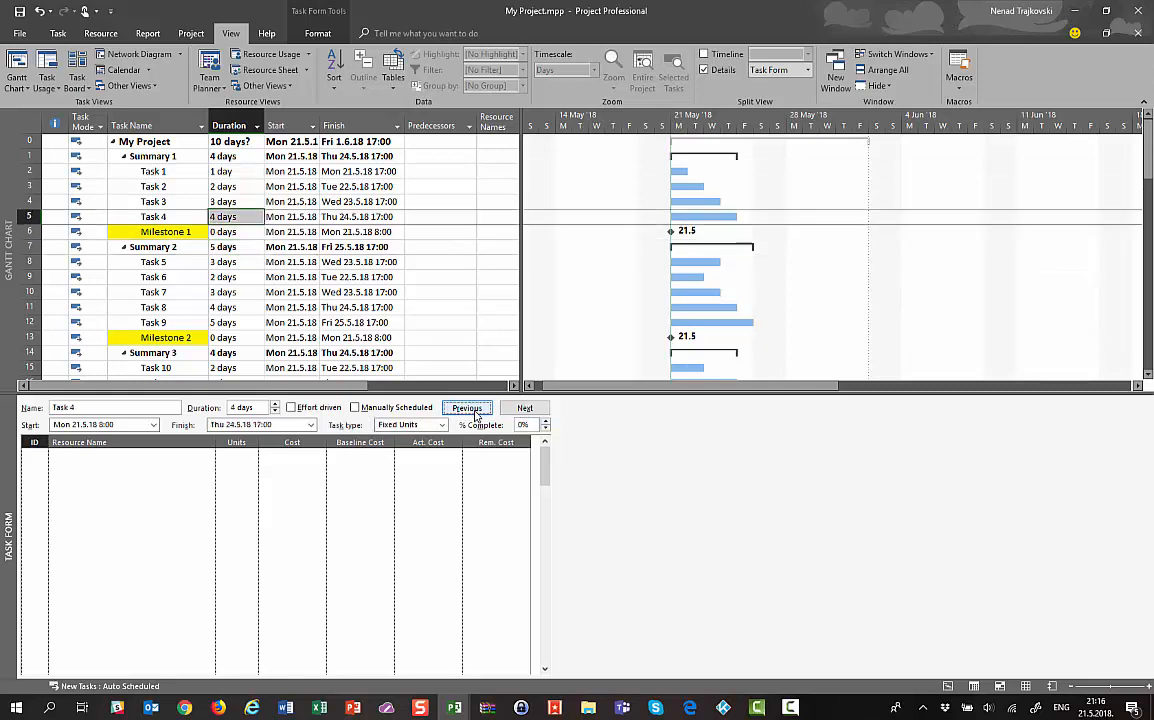
left_click(467, 408)
left_click(467, 408)
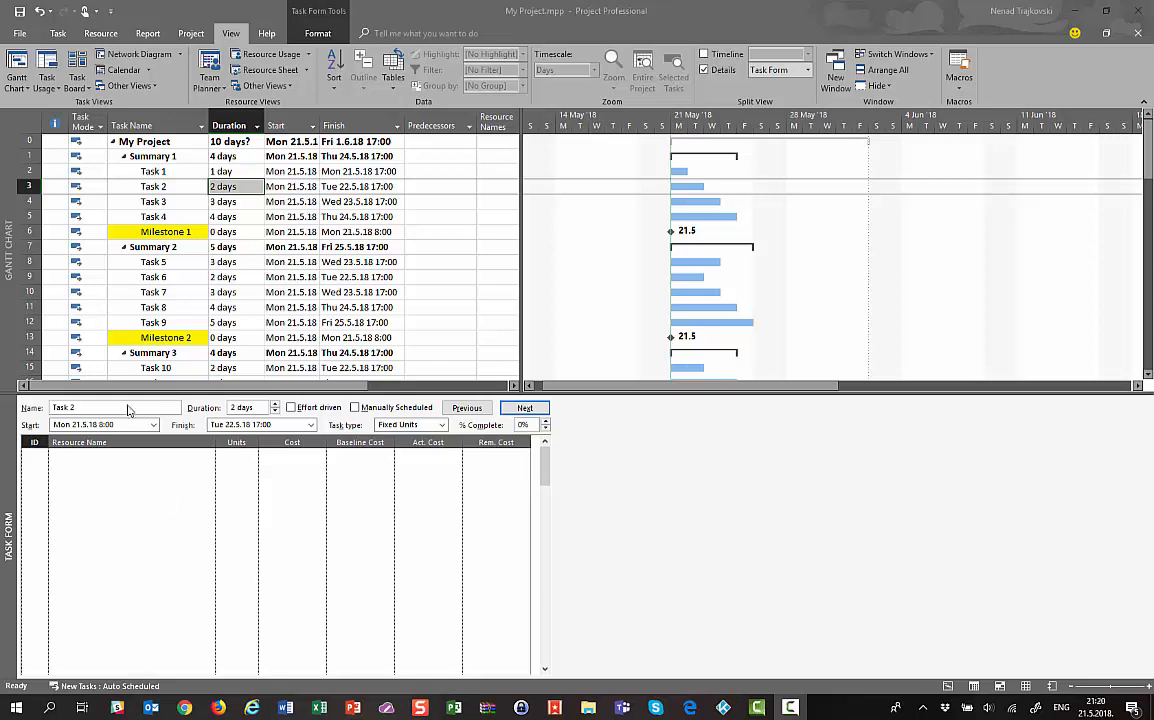
right_click(165, 518)
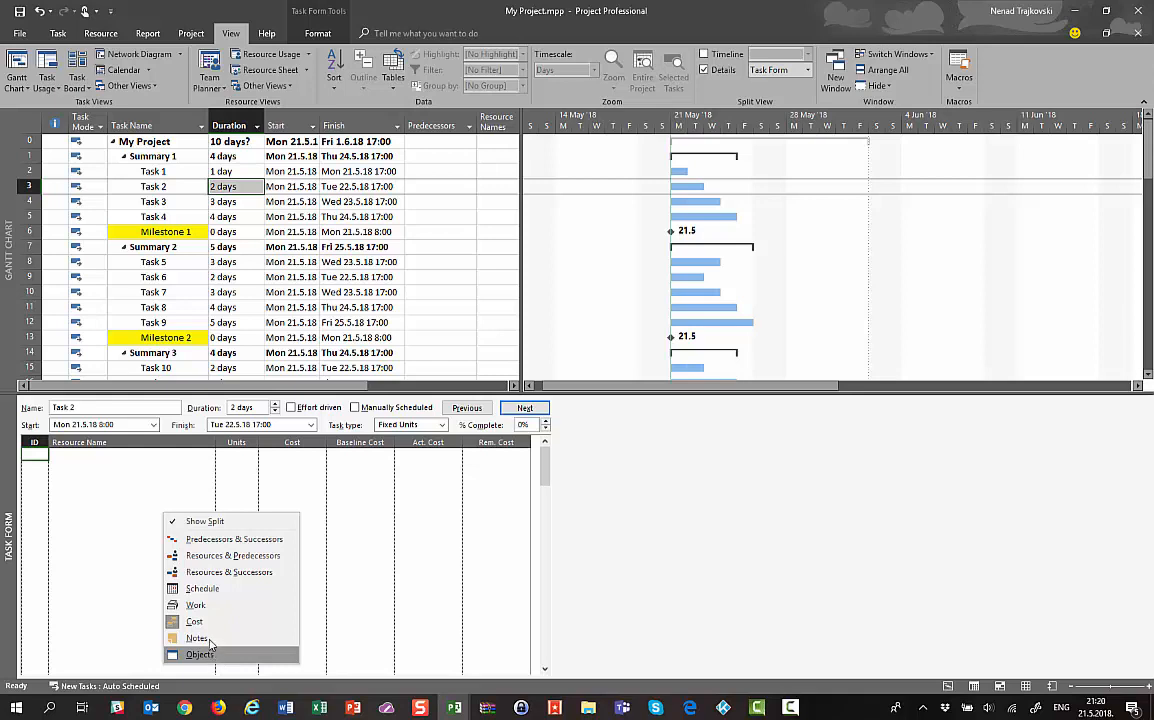
Show Predecessors & Successors in the form and set Task 1 as Task 2's predecessor
left_click(222, 543)
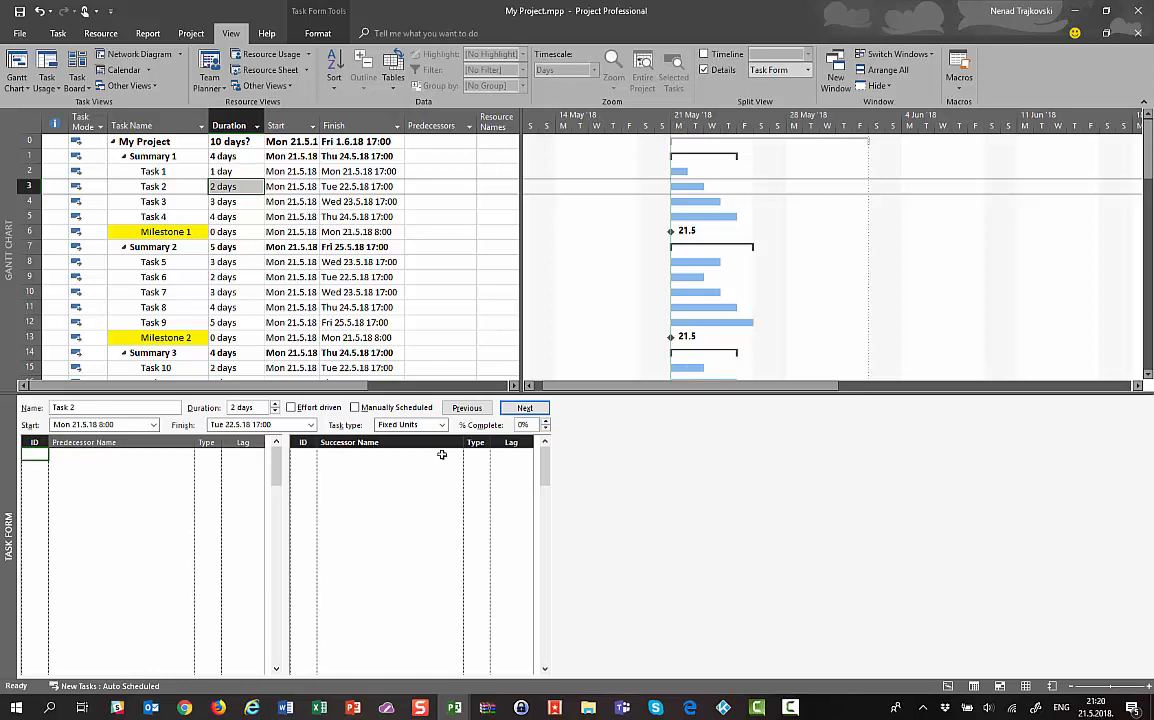
left_click(466, 407)
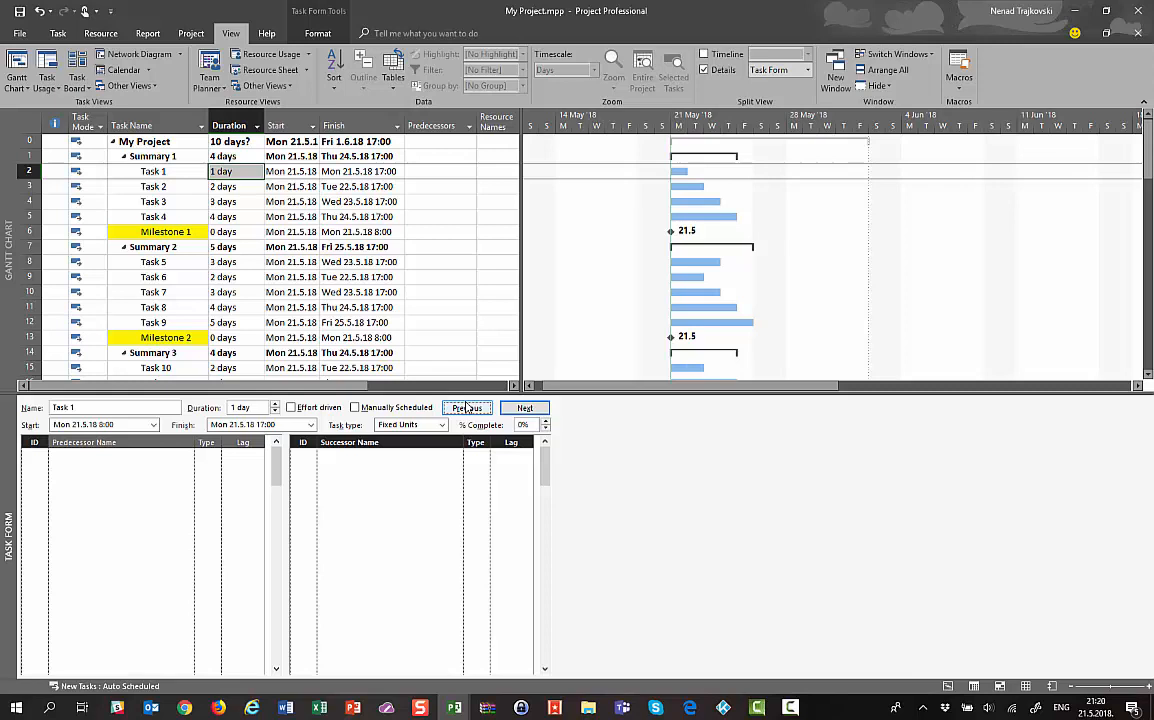
left_click(518, 410)
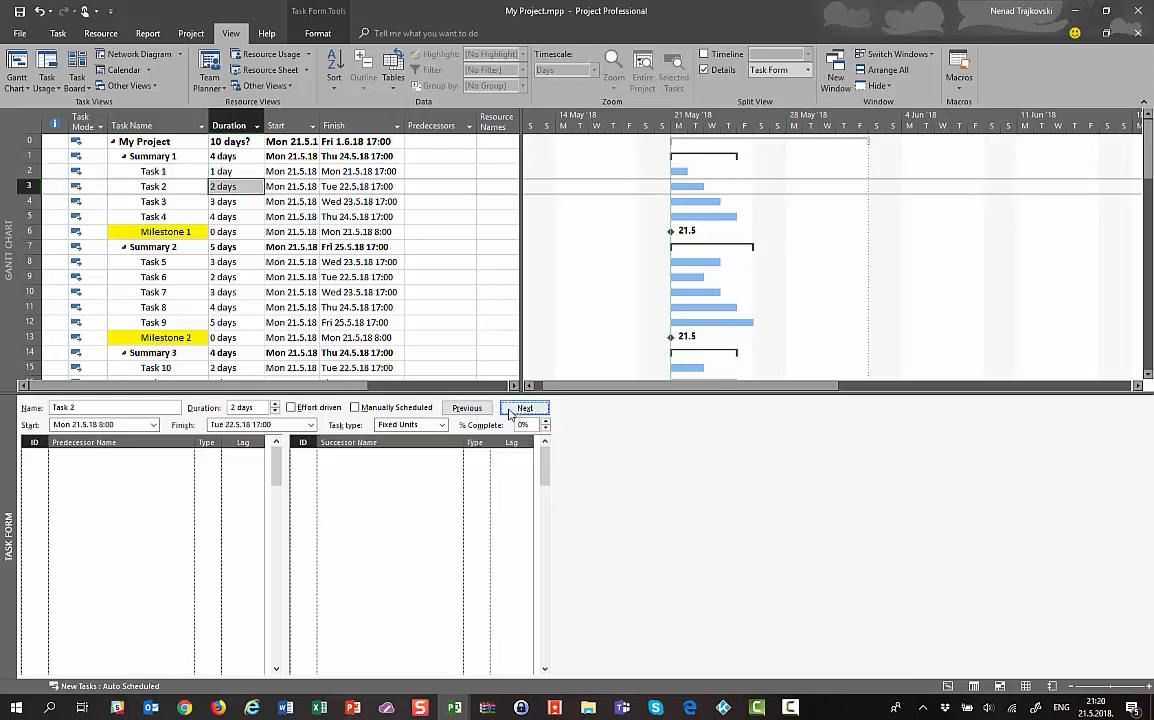
left_click(111, 458)
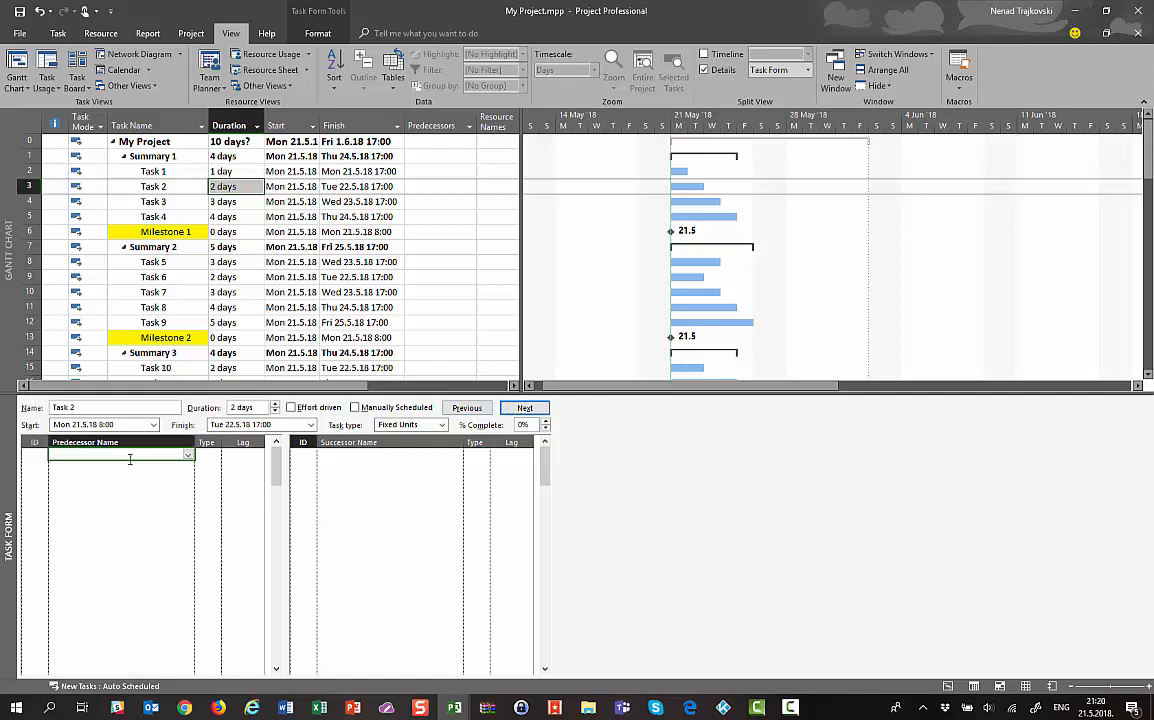
left_click(190, 457)
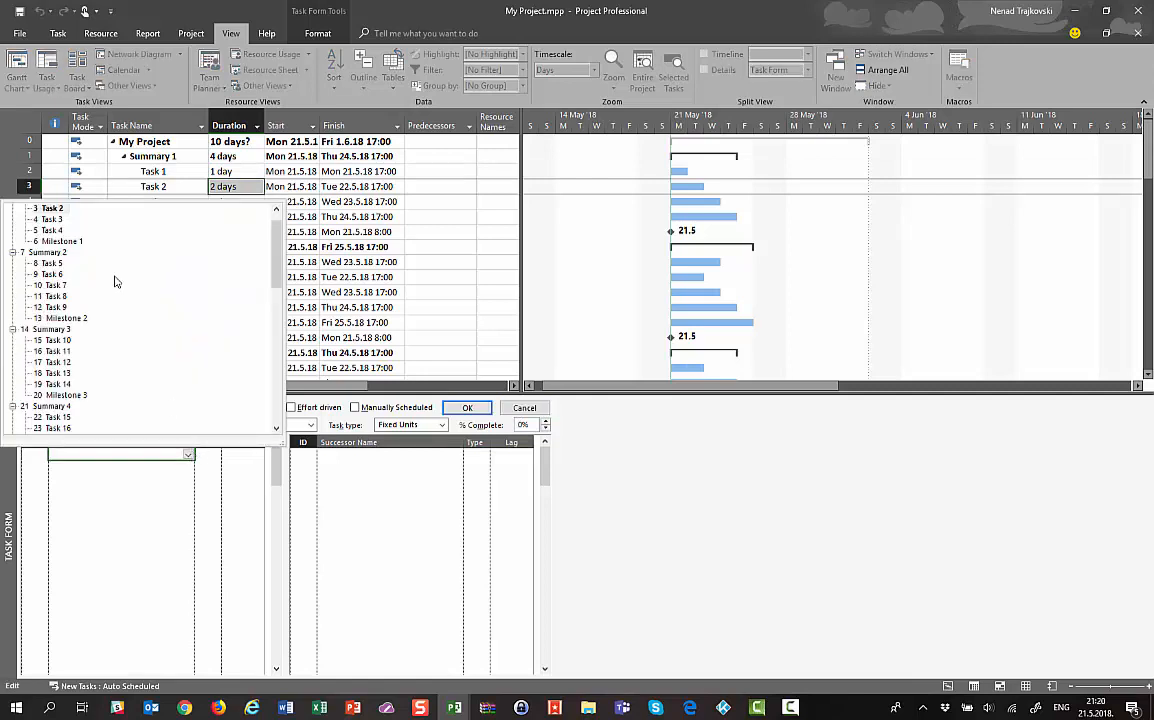
scroll(279, 236, "up", 1)
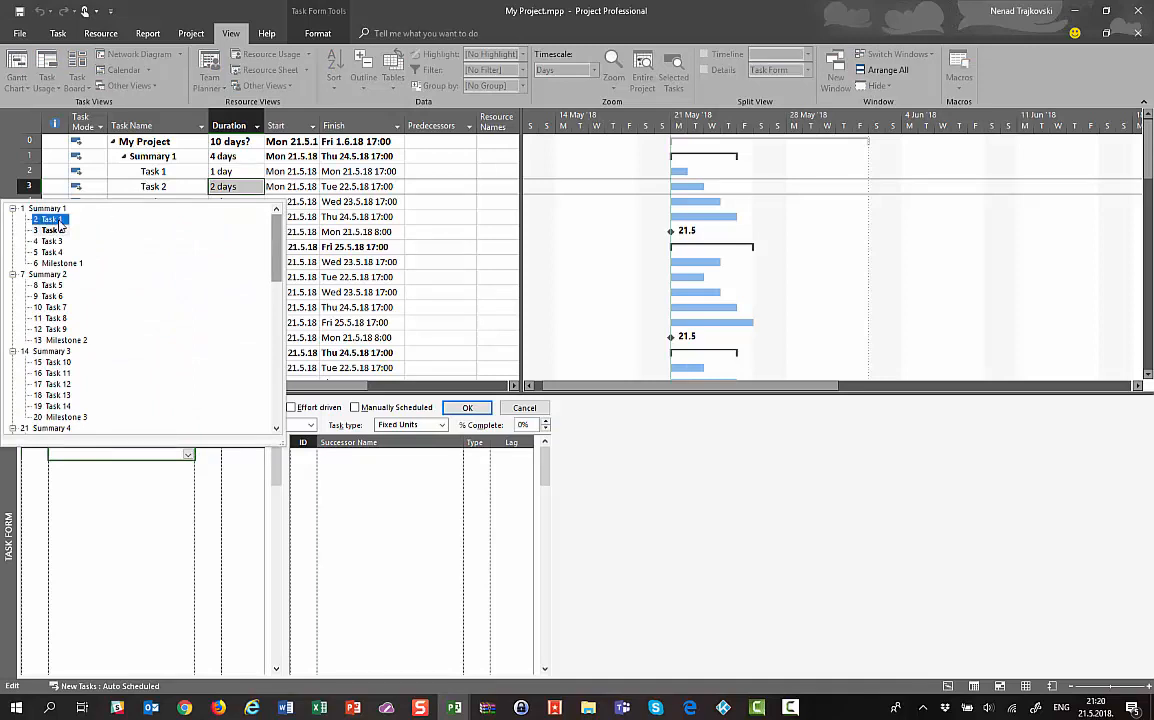
left_click(57, 220)
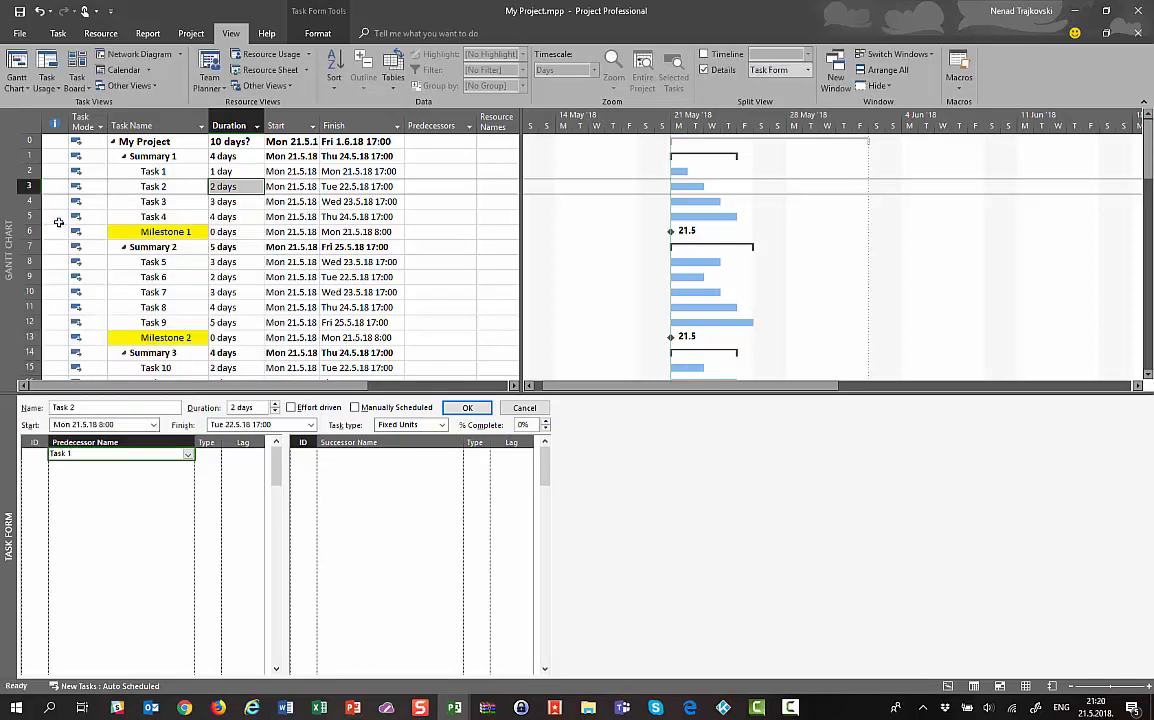
Add Task 3 and Task 7 as Task 2's successors
left_click(447, 456)
left_click(452, 454)
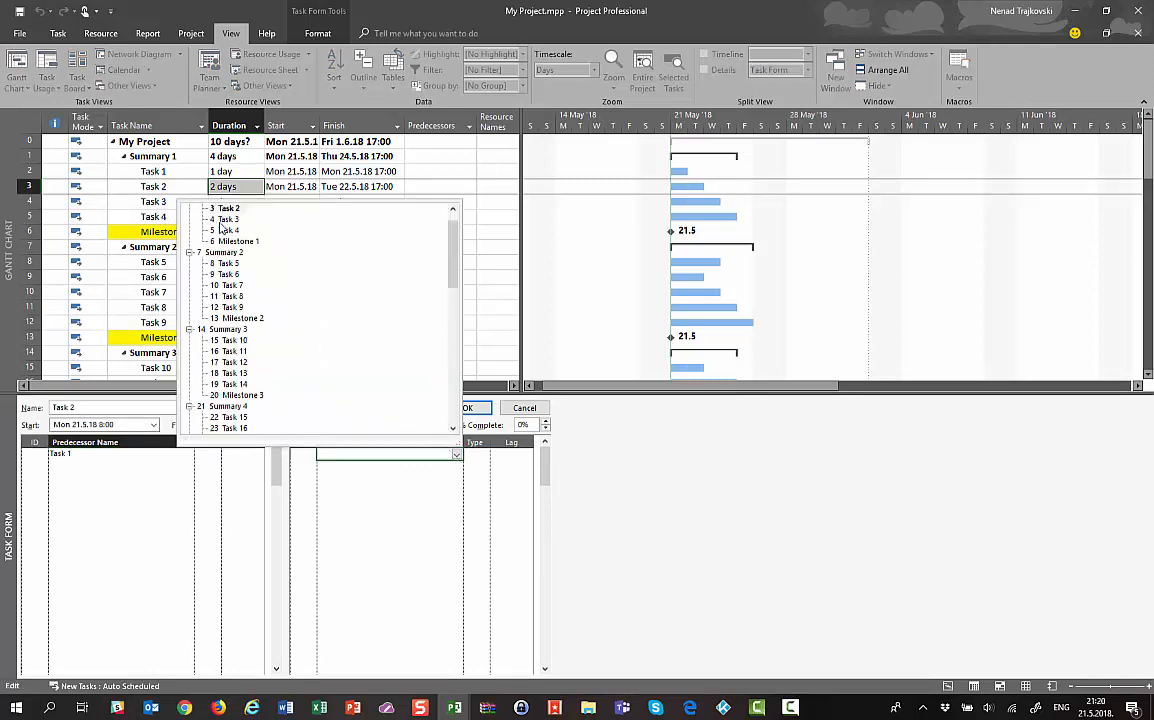
left_click(222, 221)
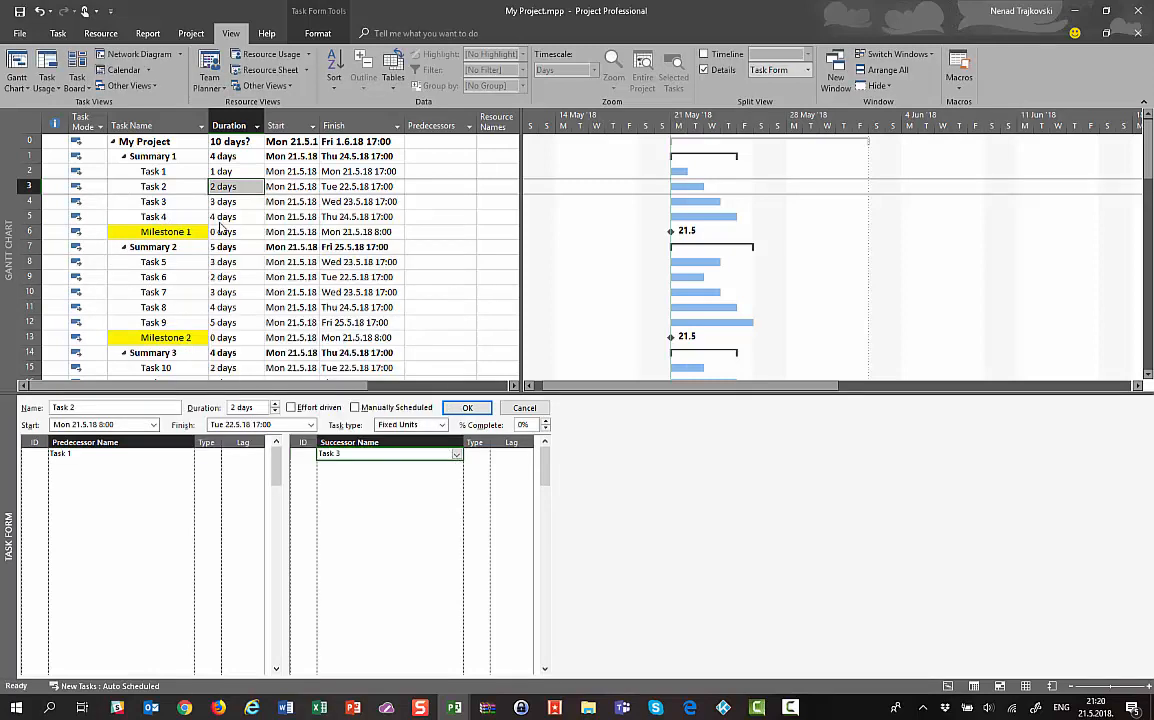
left_click(455, 469)
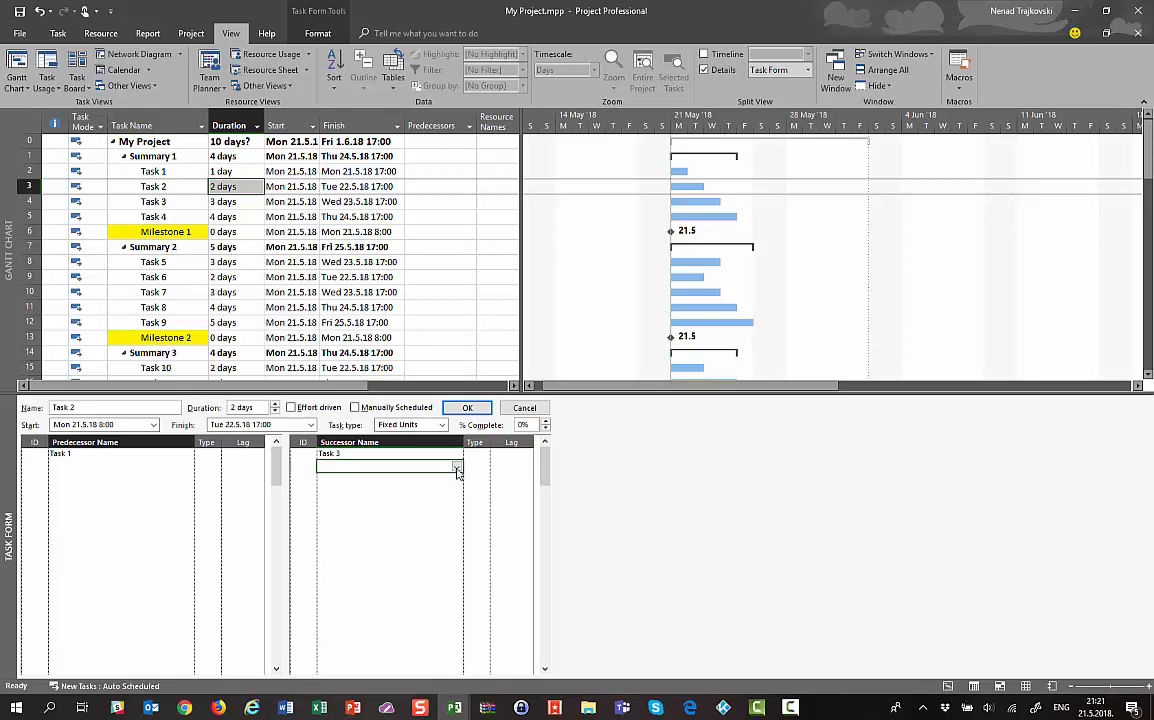
left_click(456, 467)
left_click(229, 299)
Commit the links so Task 2 runs Tue 22.5.18–Wed 23.5.18, then select Task 2
left_click(125, 454)
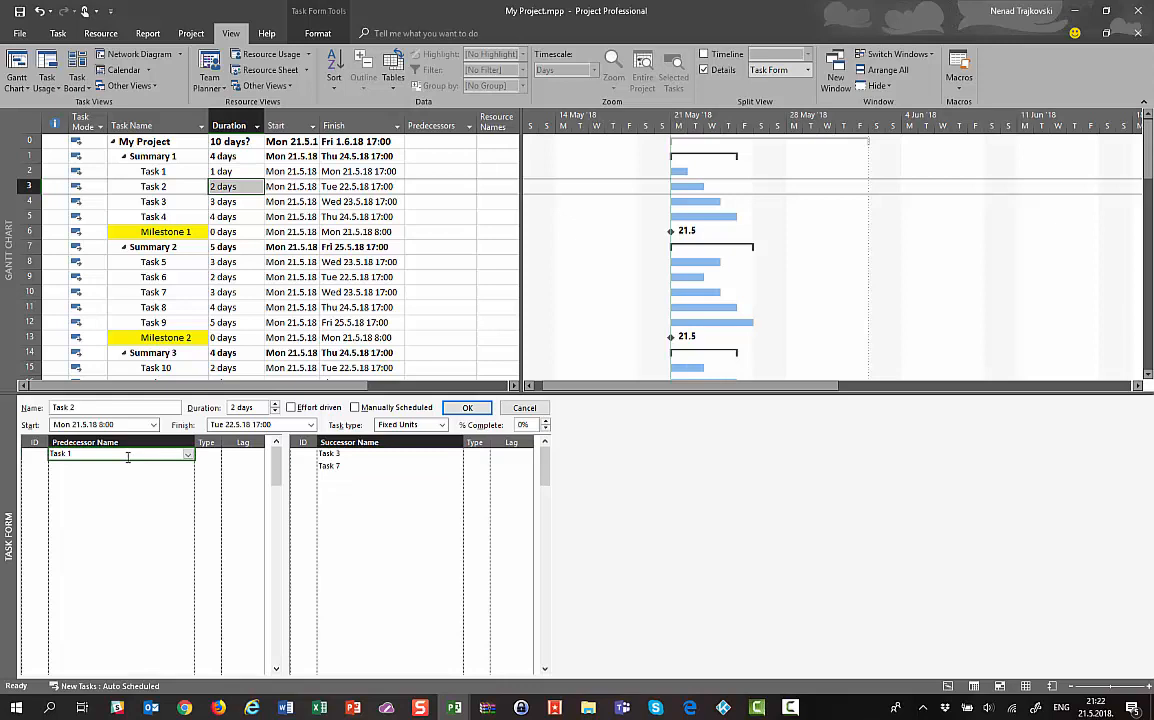
left_click(467, 409)
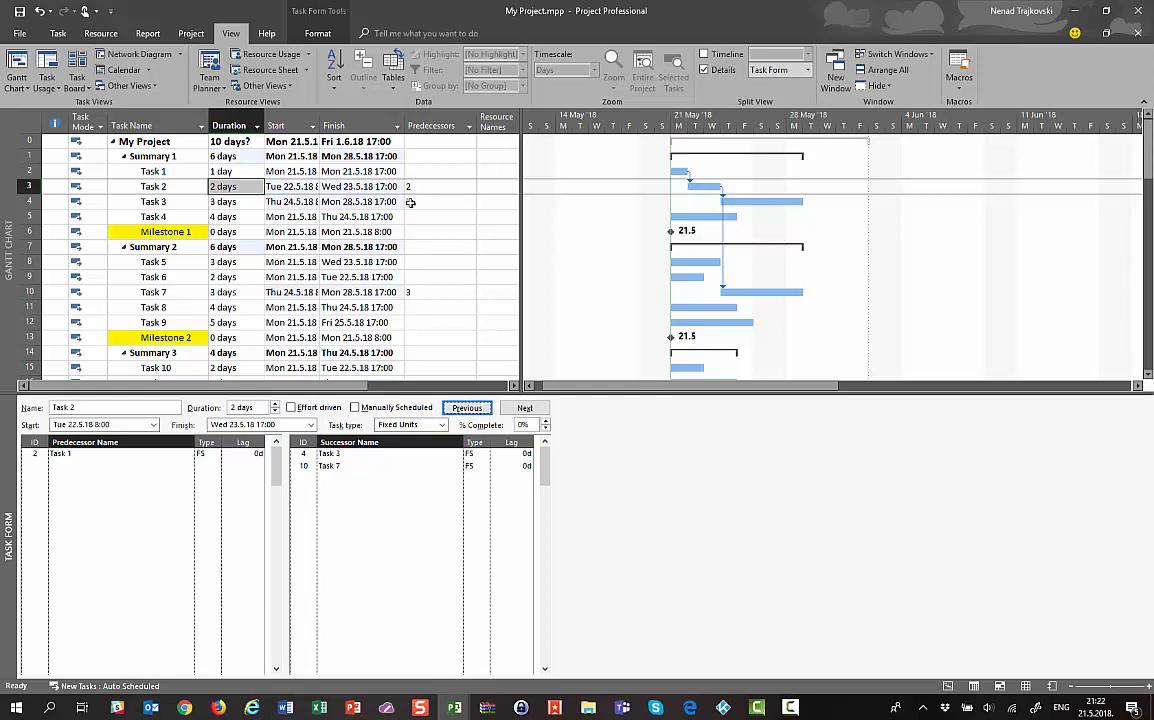
left_click(352, 186)
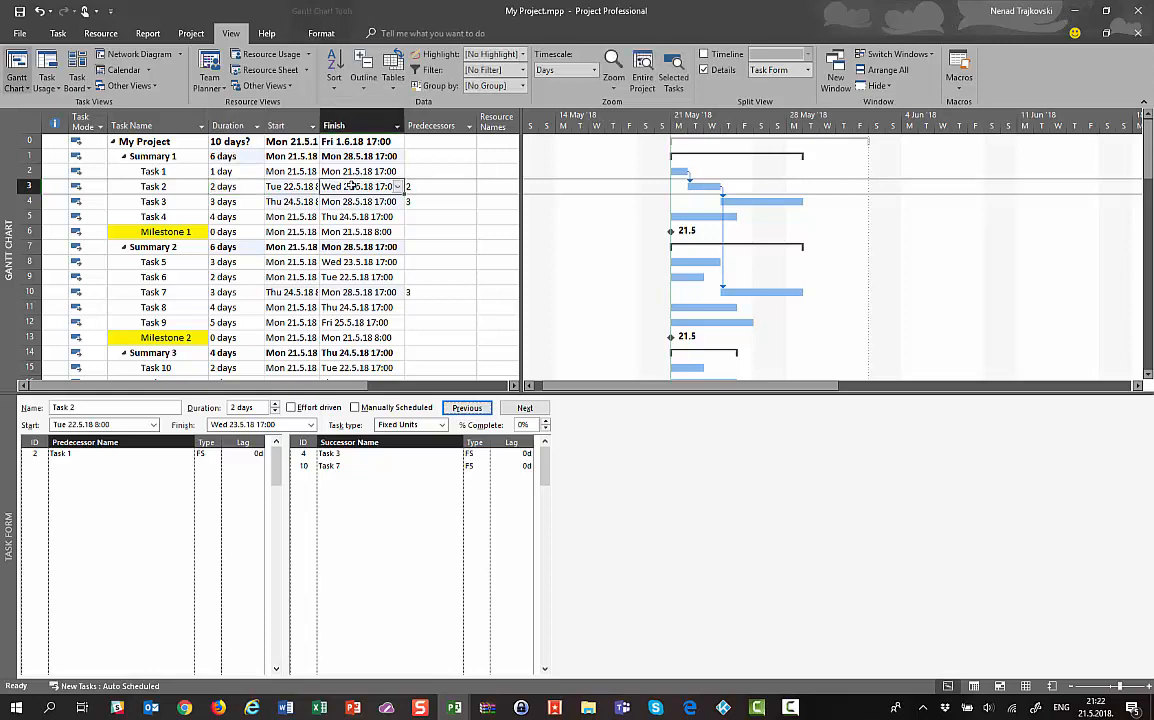
left_click(342, 292)
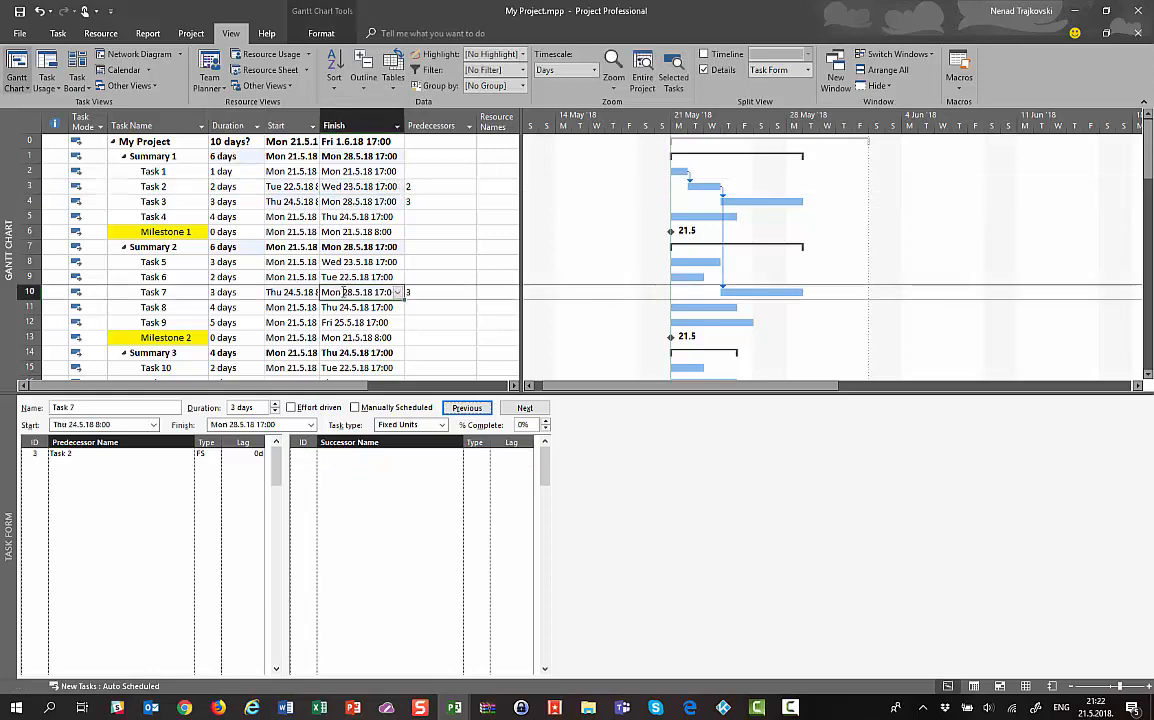
left_click(318, 186)
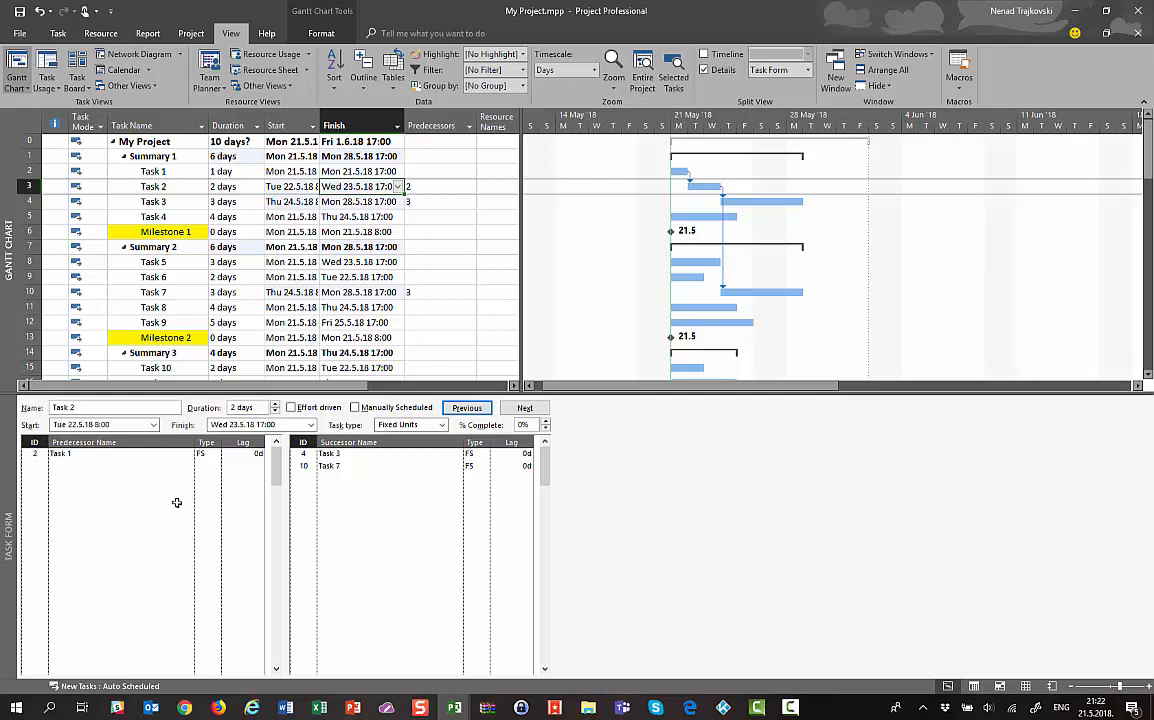
Change Task 2's link to Task 1 to start-to-start (SS), so both begin Mon 21.5.18
left_click(204, 455)
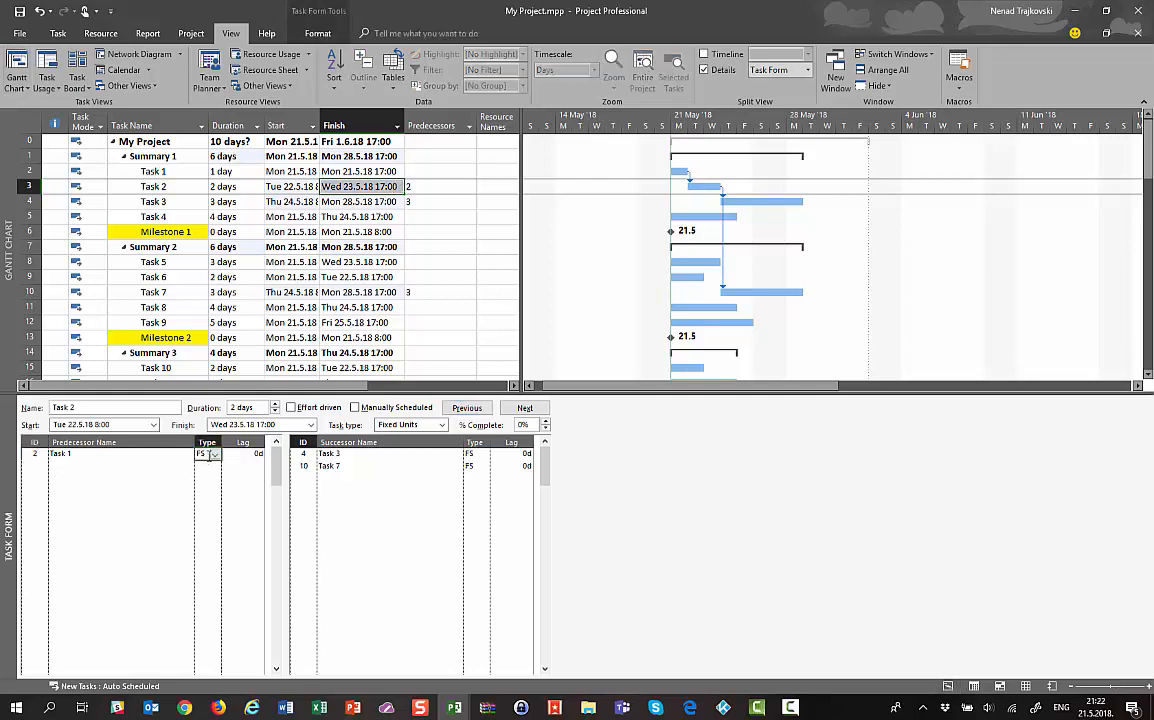
left_click(215, 455)
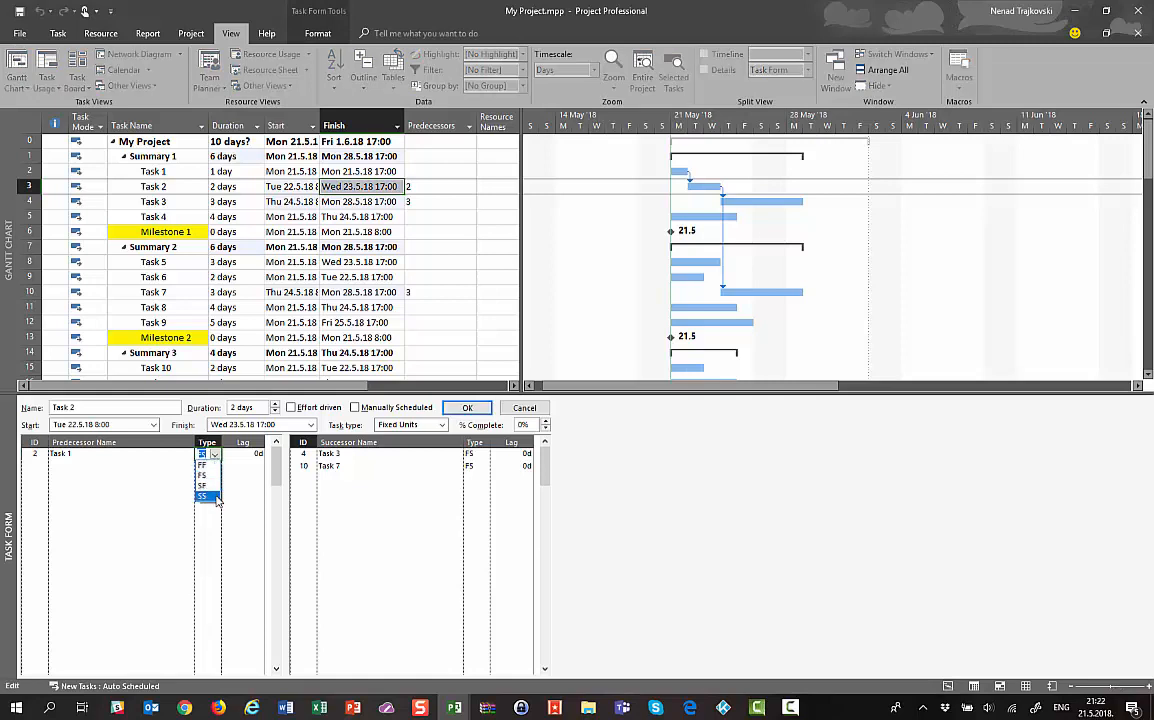
left_click(212, 496)
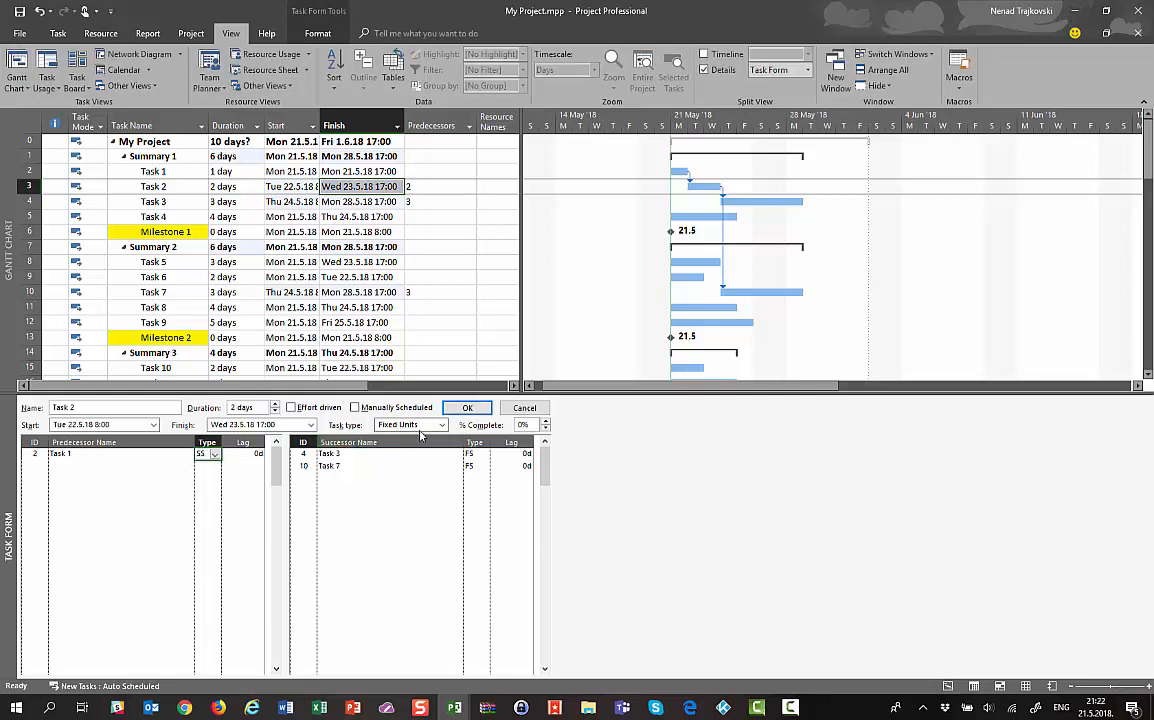
left_click(470, 409)
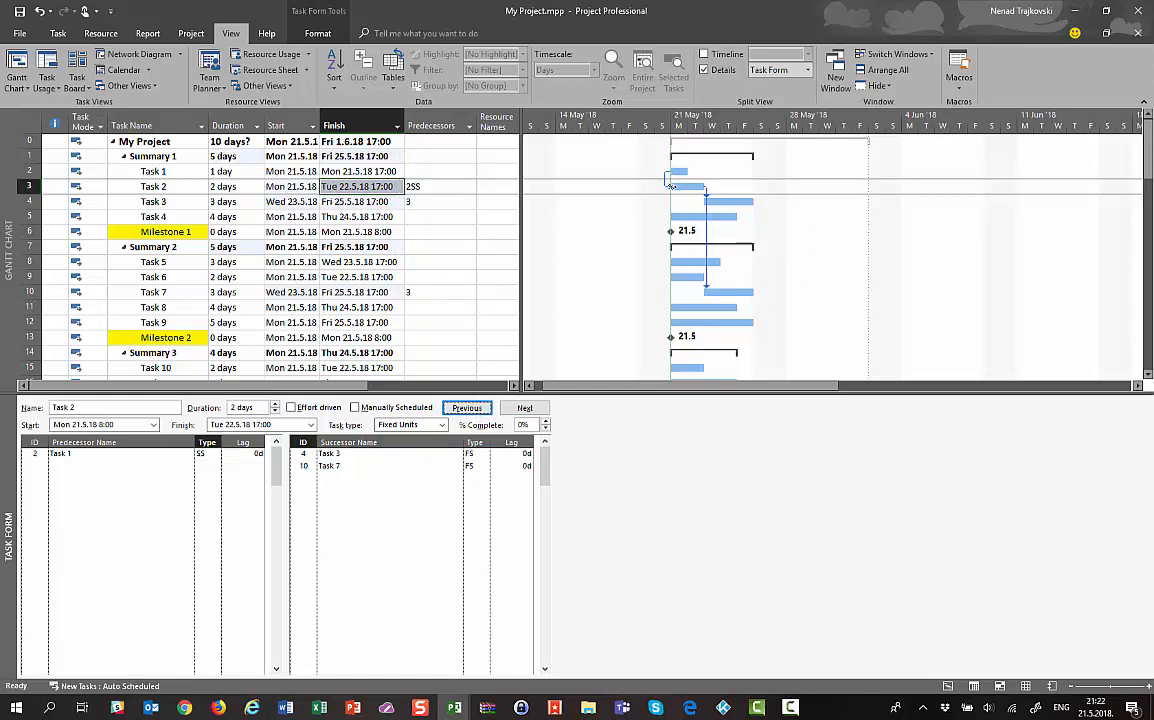
mouse_move(672, 186)
Make Task 7's link to Task 2 finish-to-finish (FF), then move the form to Task 3
left_click(485, 467)
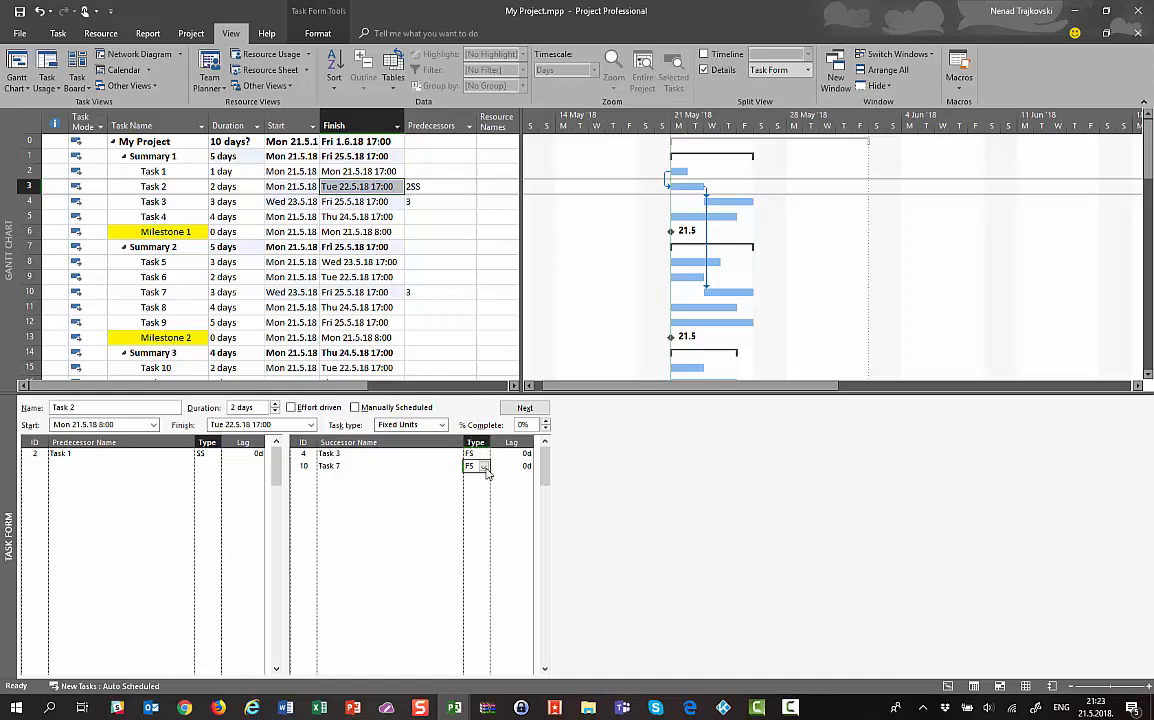
left_click(484, 467)
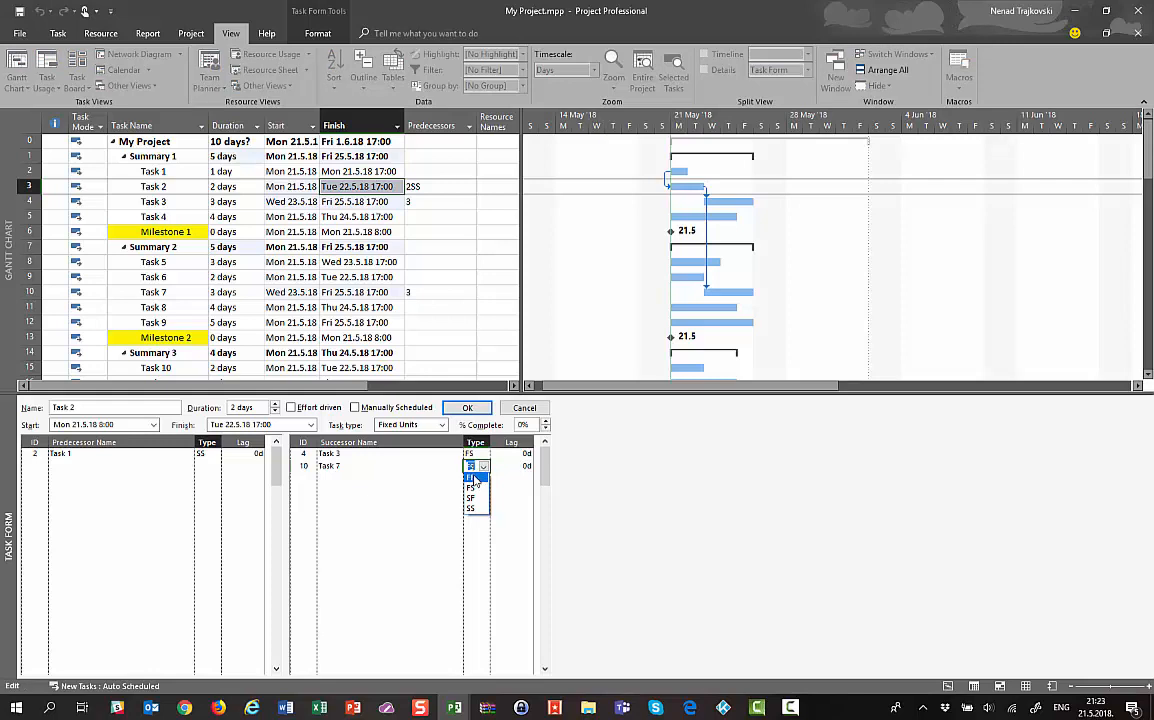
left_click(474, 479)
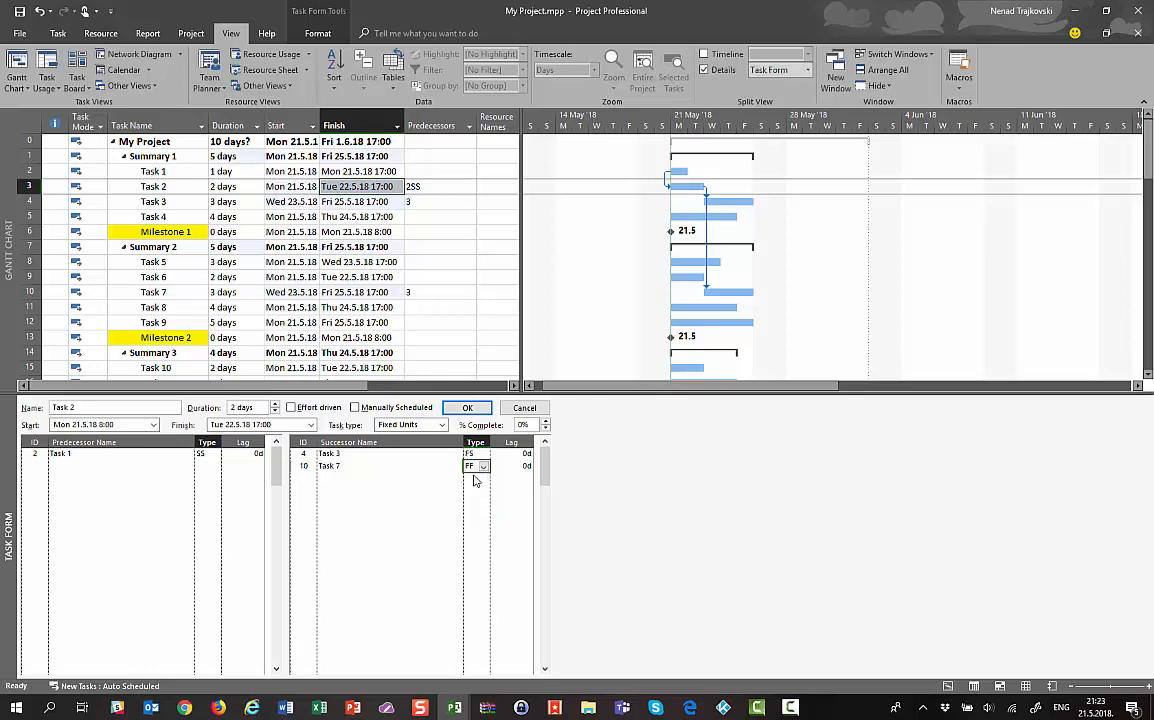
left_click(467, 408)
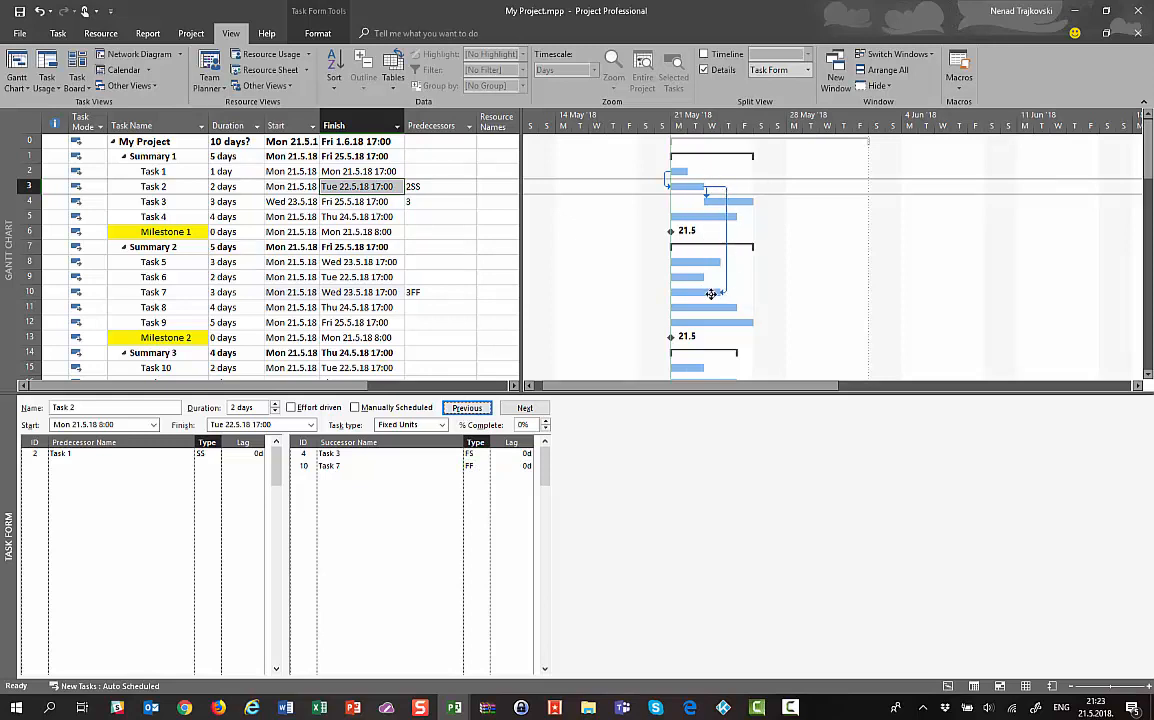
mouse_move(710, 293)
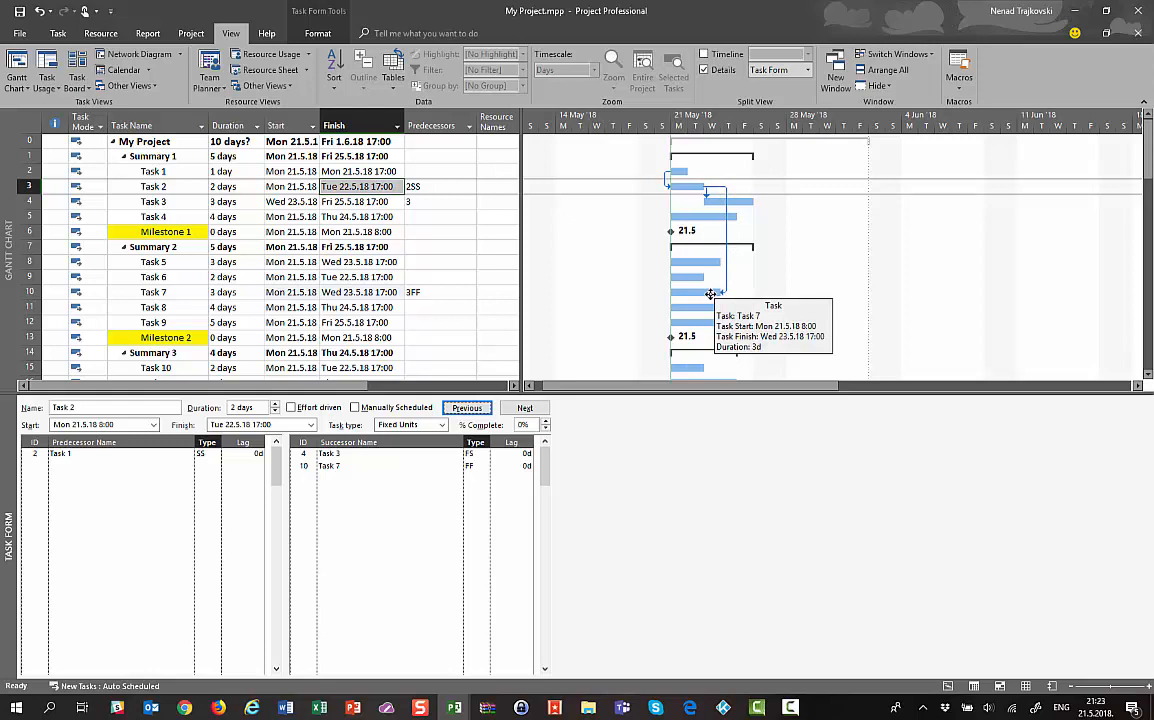
left_click(533, 409)
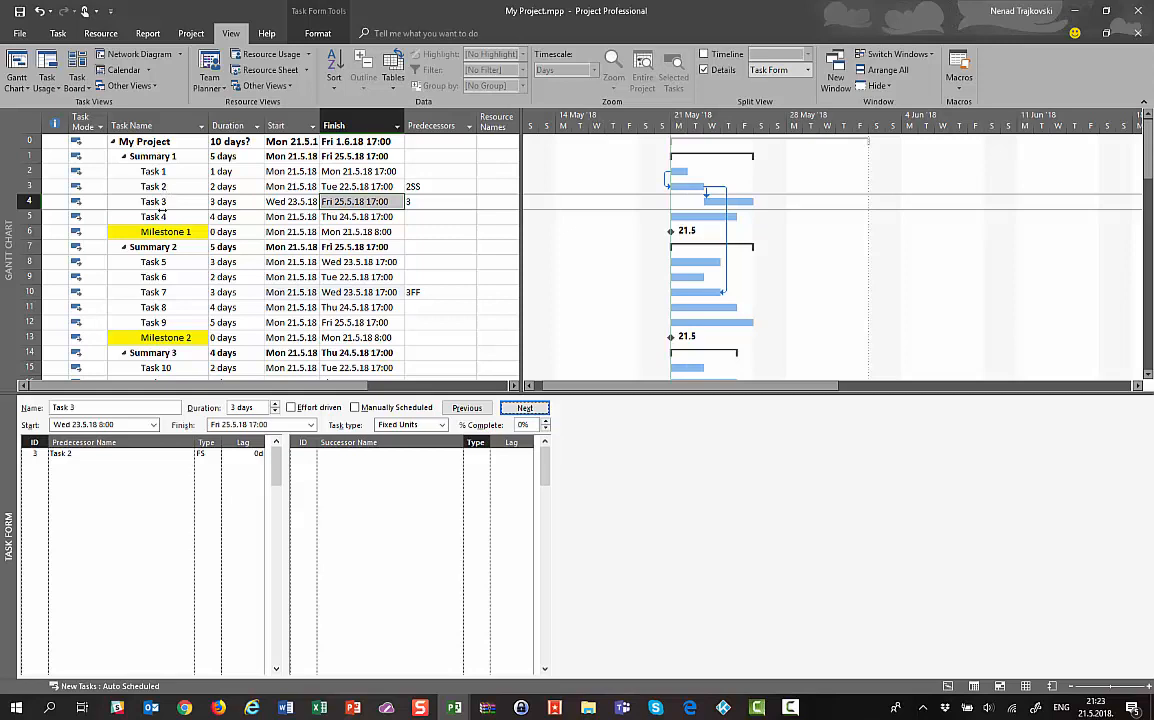
Add Task 1 as Task 3's second predecessor with a start-to-start link
left_click(184, 466)
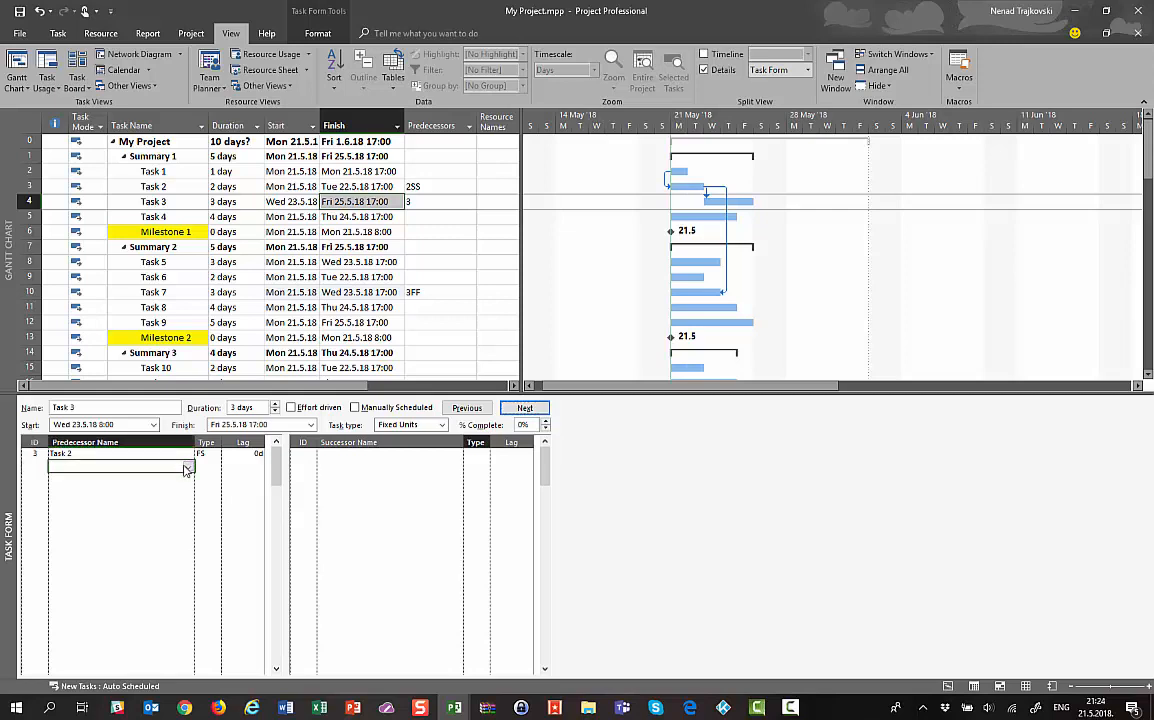
left_click(187, 467)
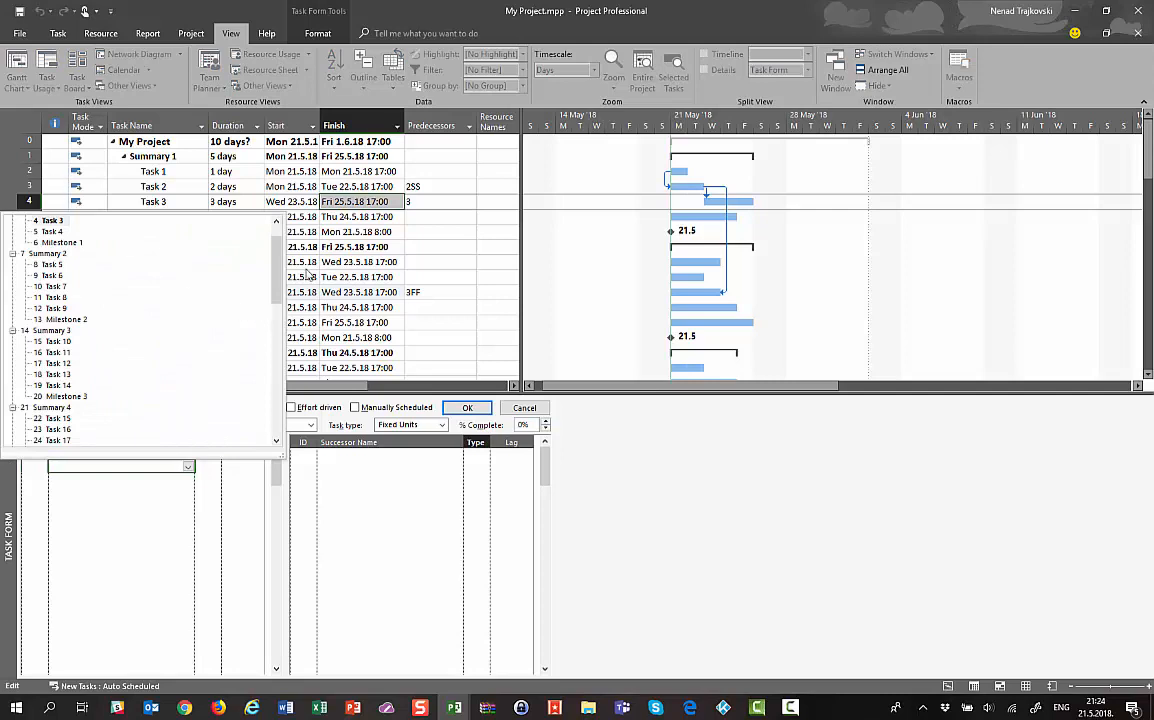
left_click_drag(277, 259, 276, 240)
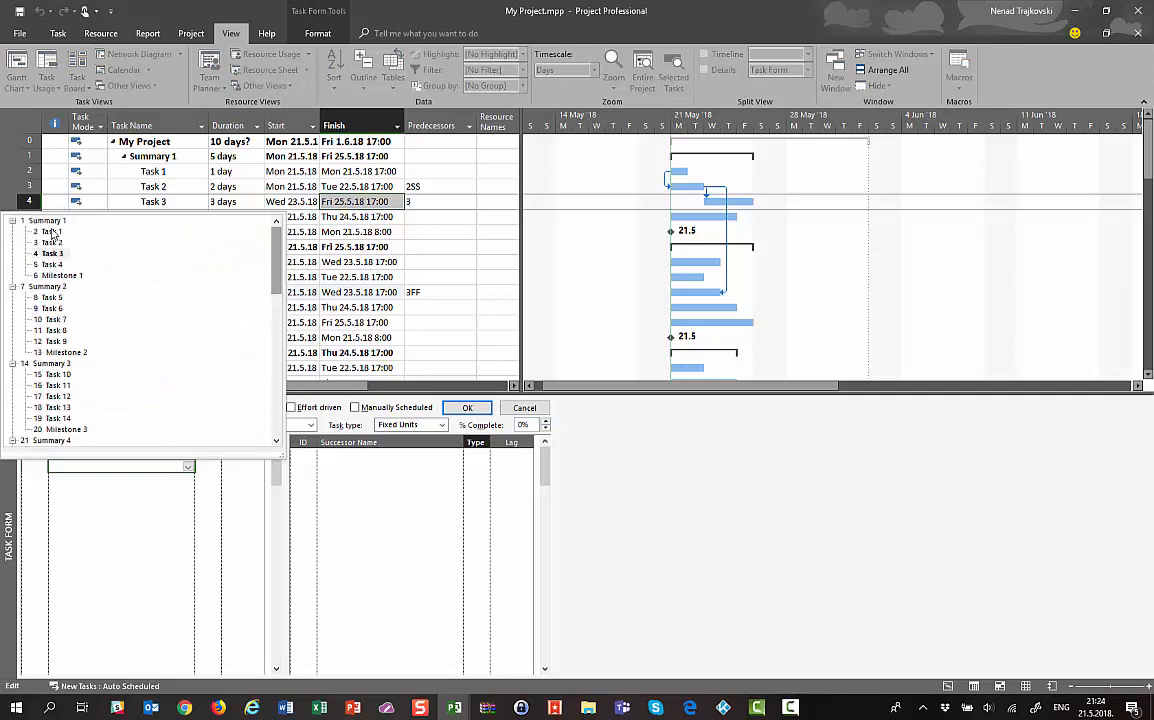
left_click(53, 233)
left_click(205, 466)
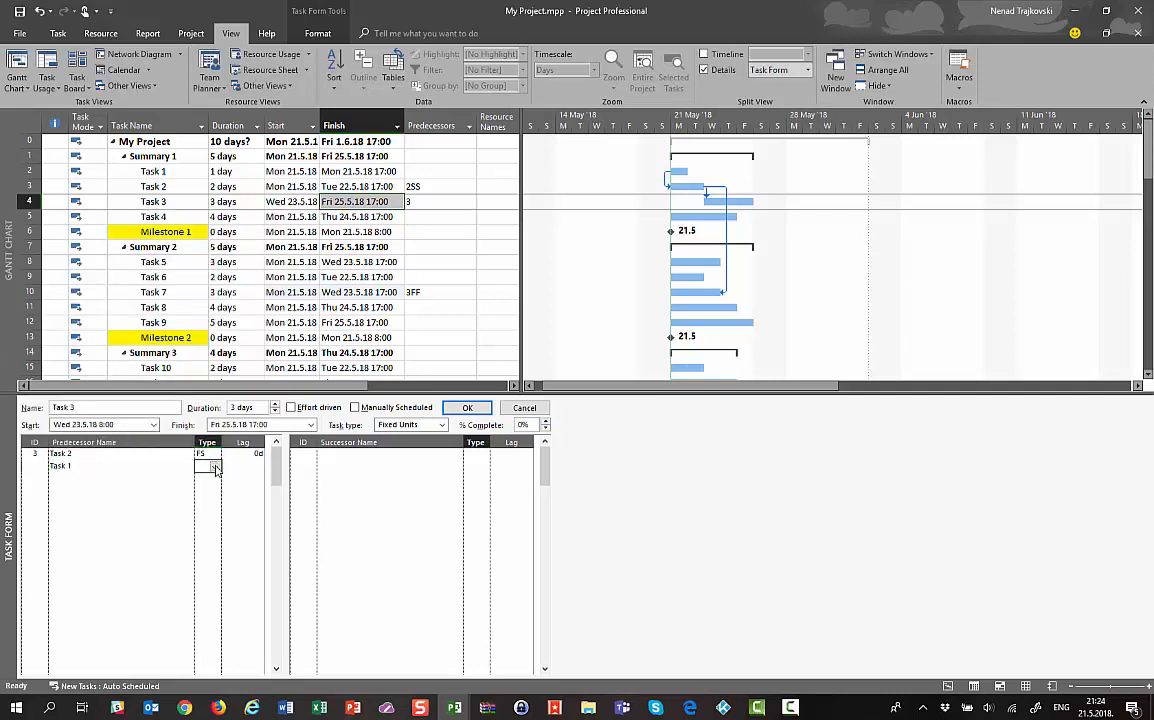
left_click(214, 467)
left_click(205, 508)
Set Task 4 as Task 3's finish-to-start successor, then move the form to Task 4
left_click(420, 458)
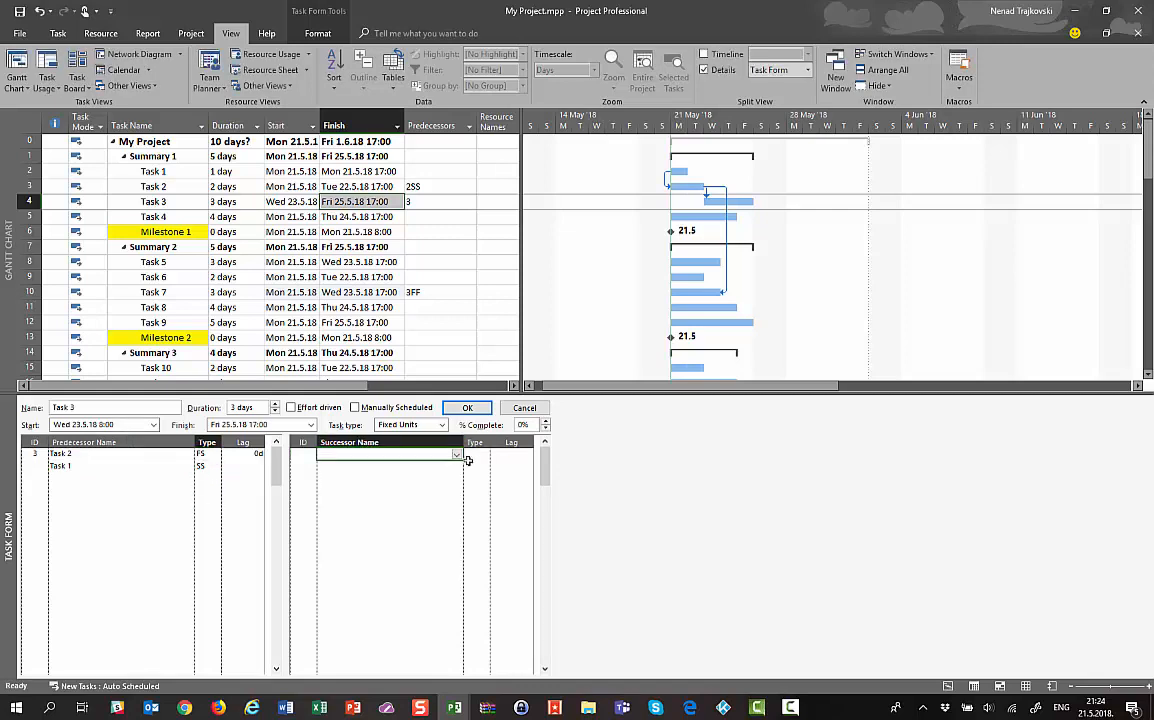
left_click(457, 455)
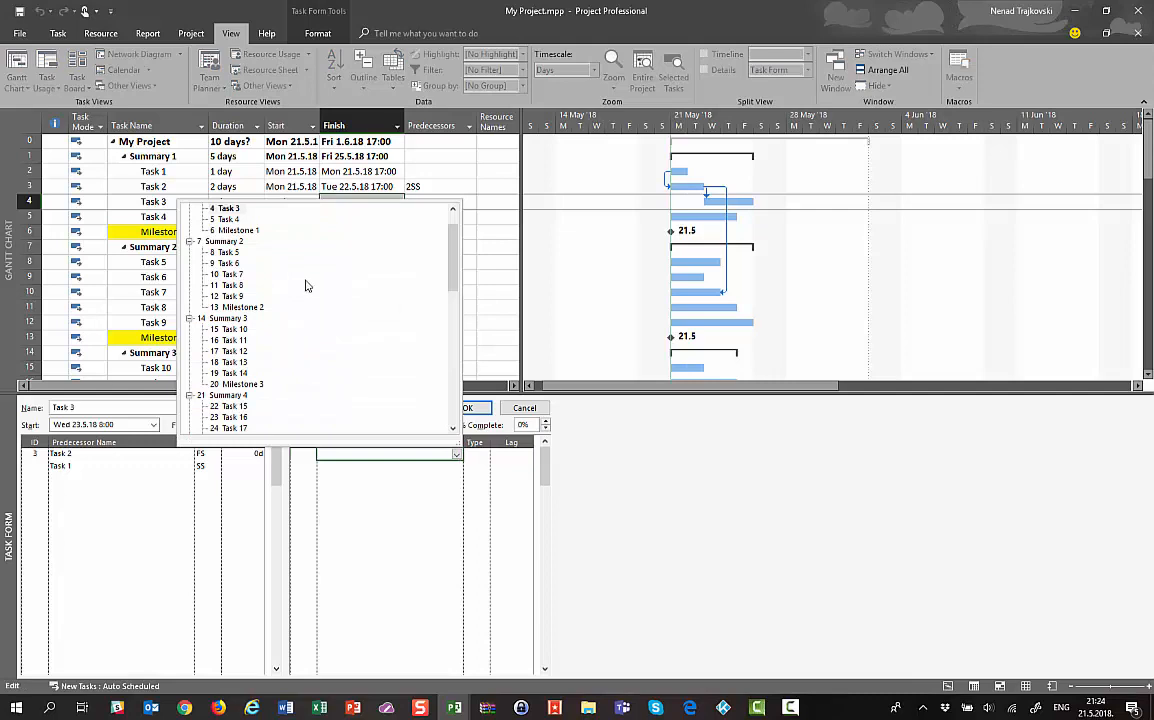
left_click(222, 219)
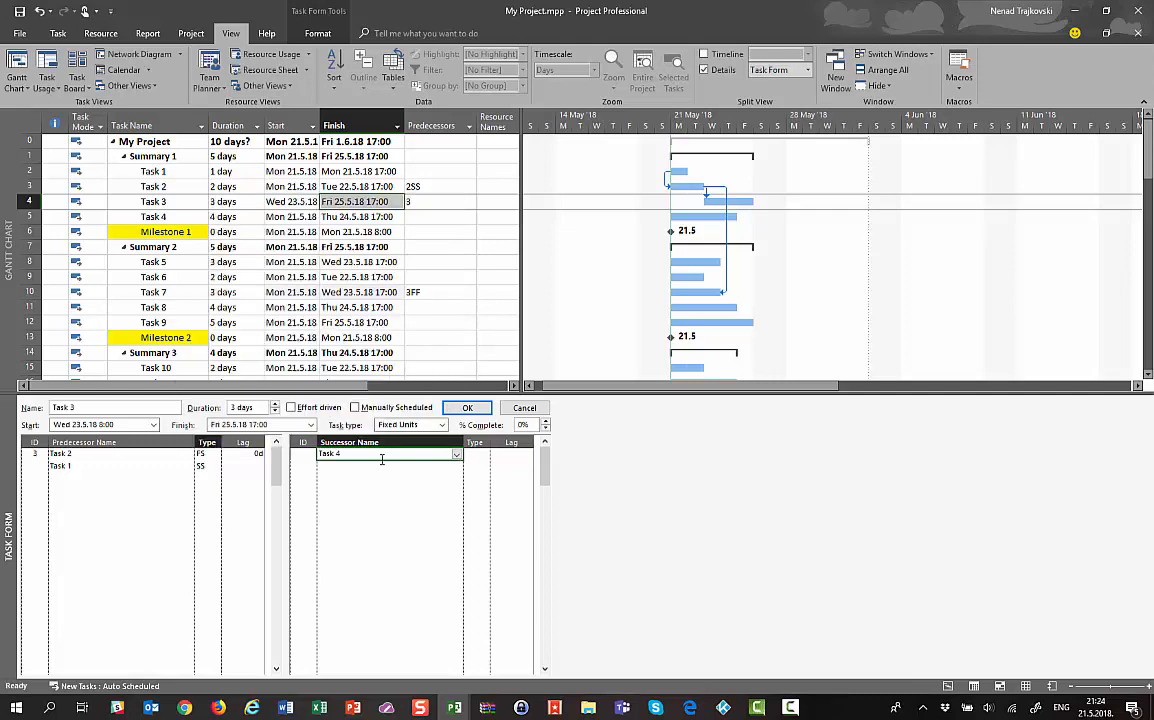
left_click(465, 408)
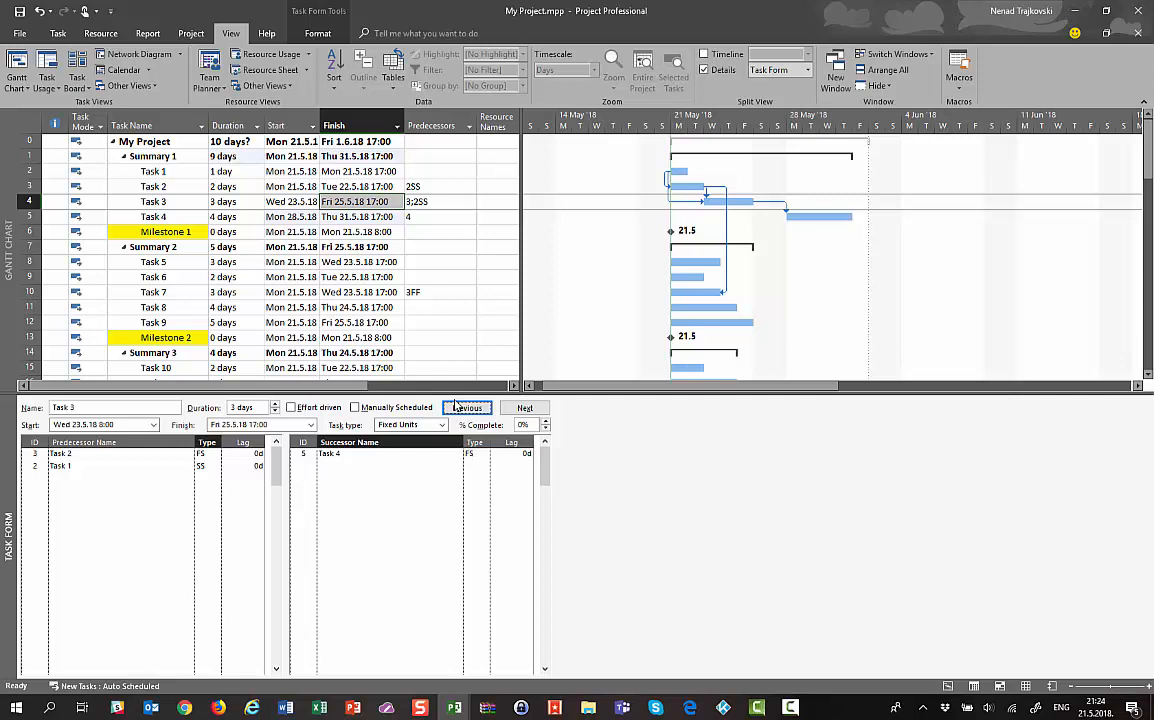
left_click(525, 408)
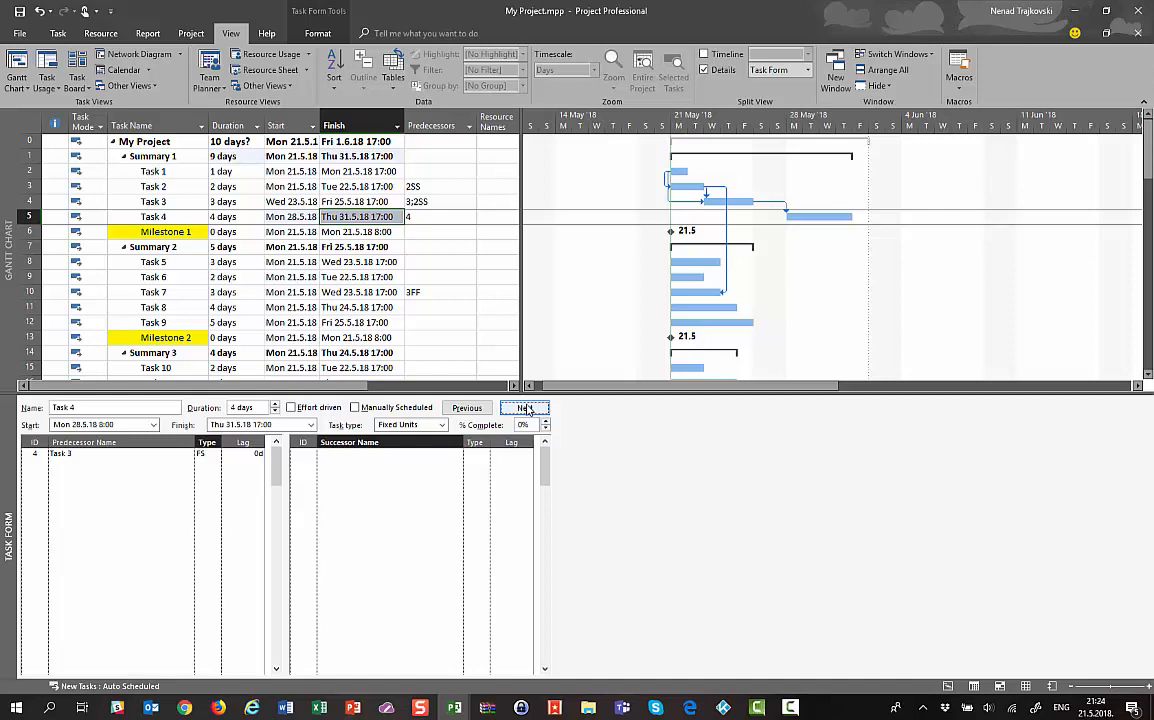
Set Task 4 as Milestone 1's predecessor, moving it to Thu 31.5.18, then select Task 5
left_click(525, 408)
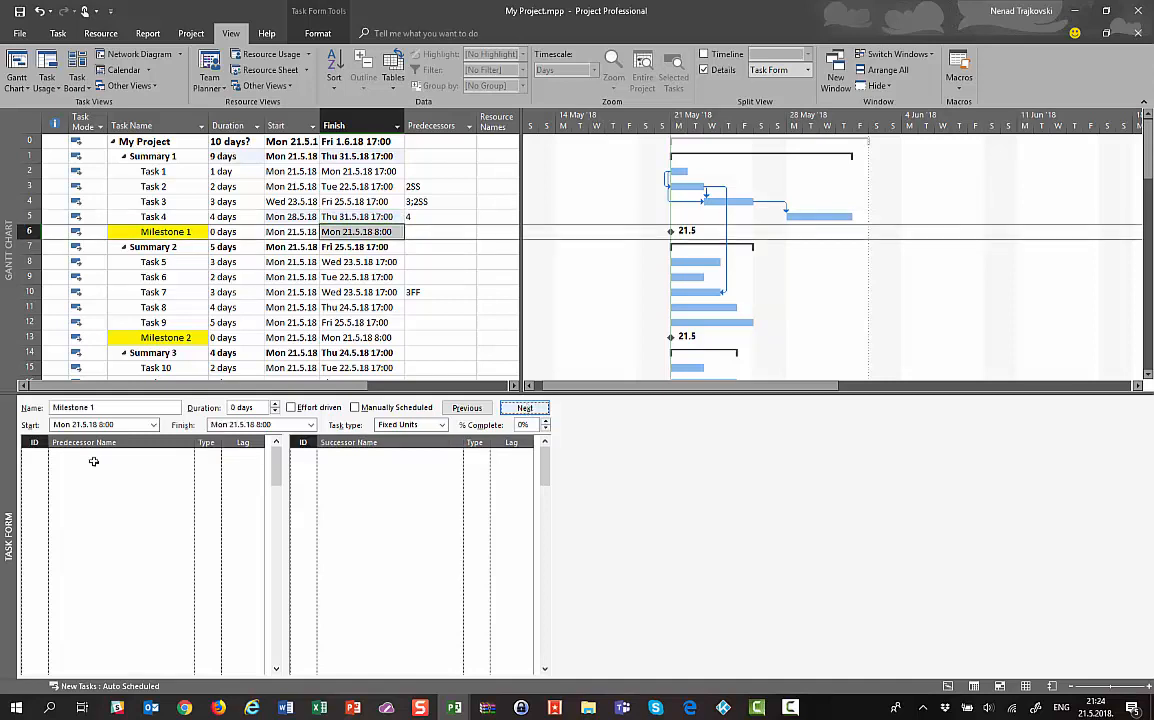
left_click(185, 457)
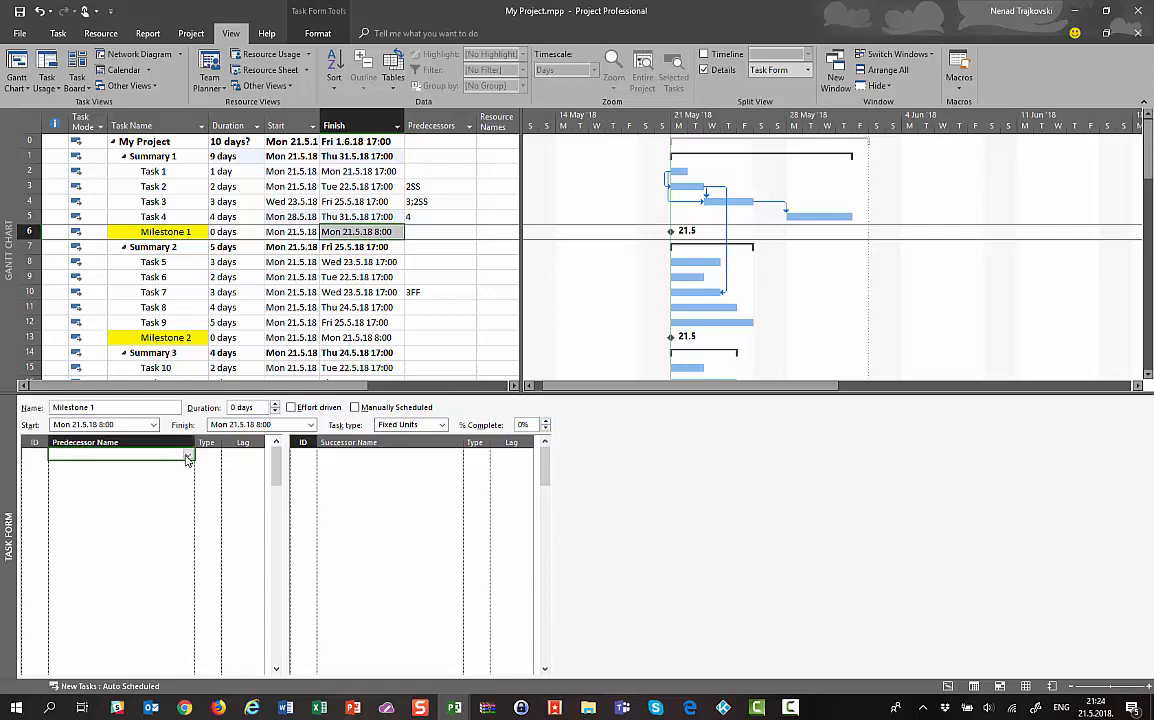
left_click(187, 455)
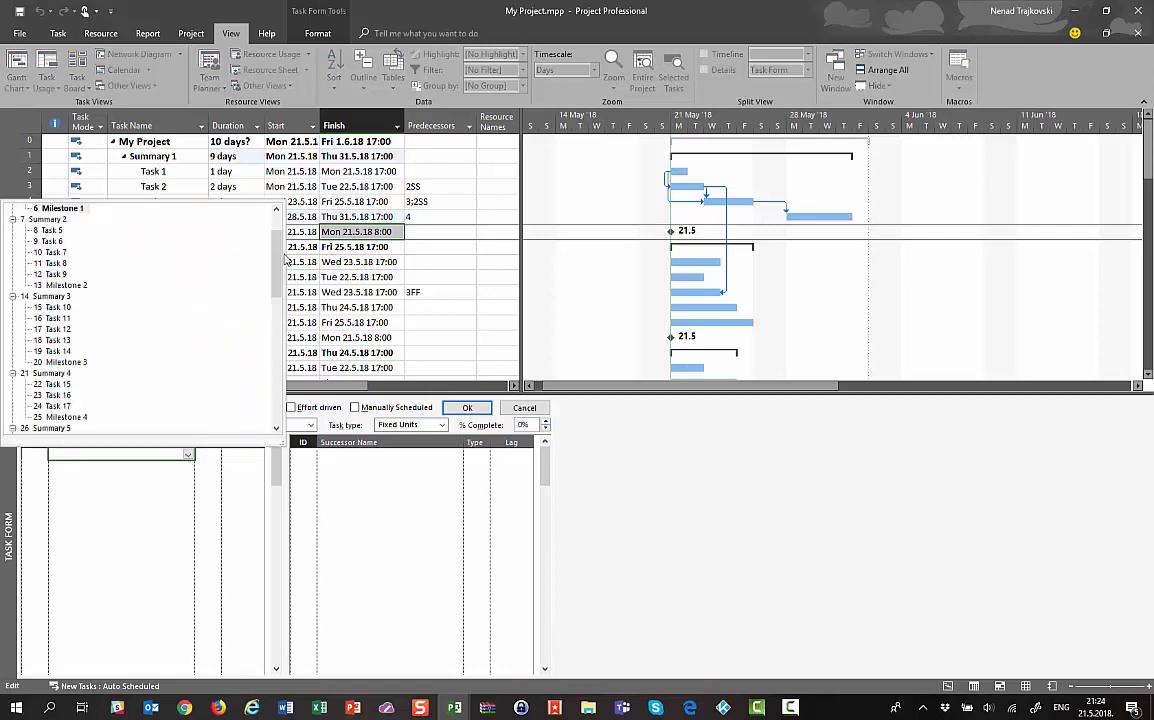
scroll(250, 235, "up", 2)
left_click(45, 254)
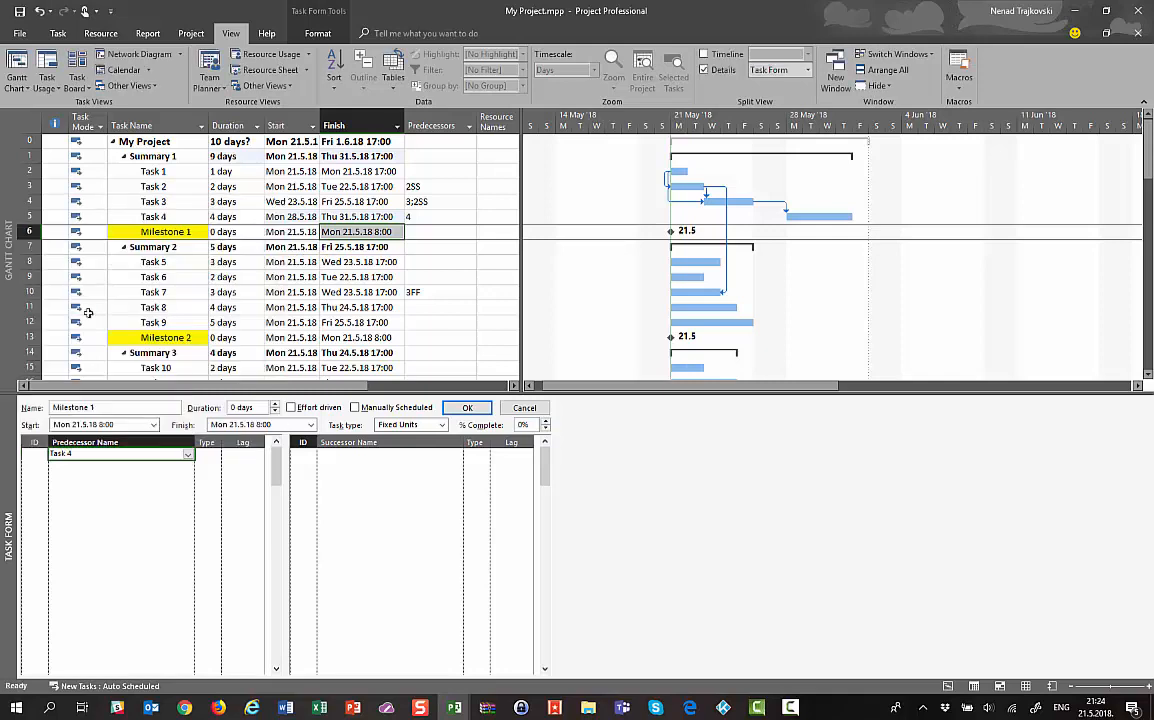
left_click(456, 407)
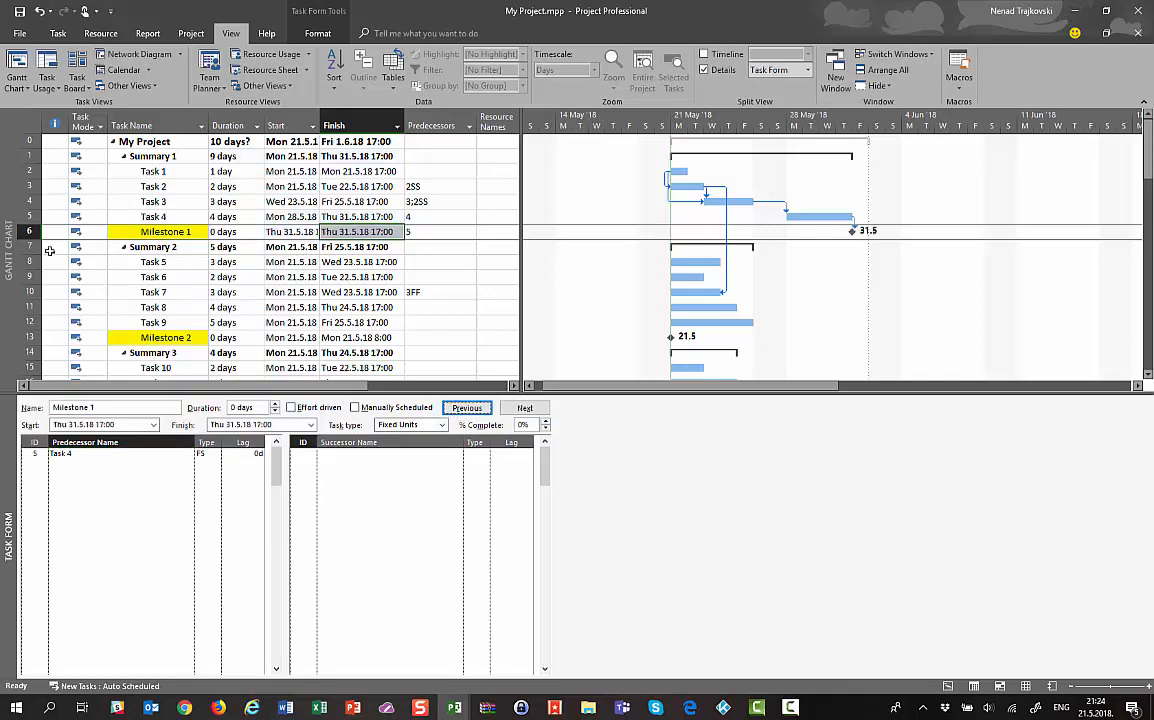
left_click(125, 262)
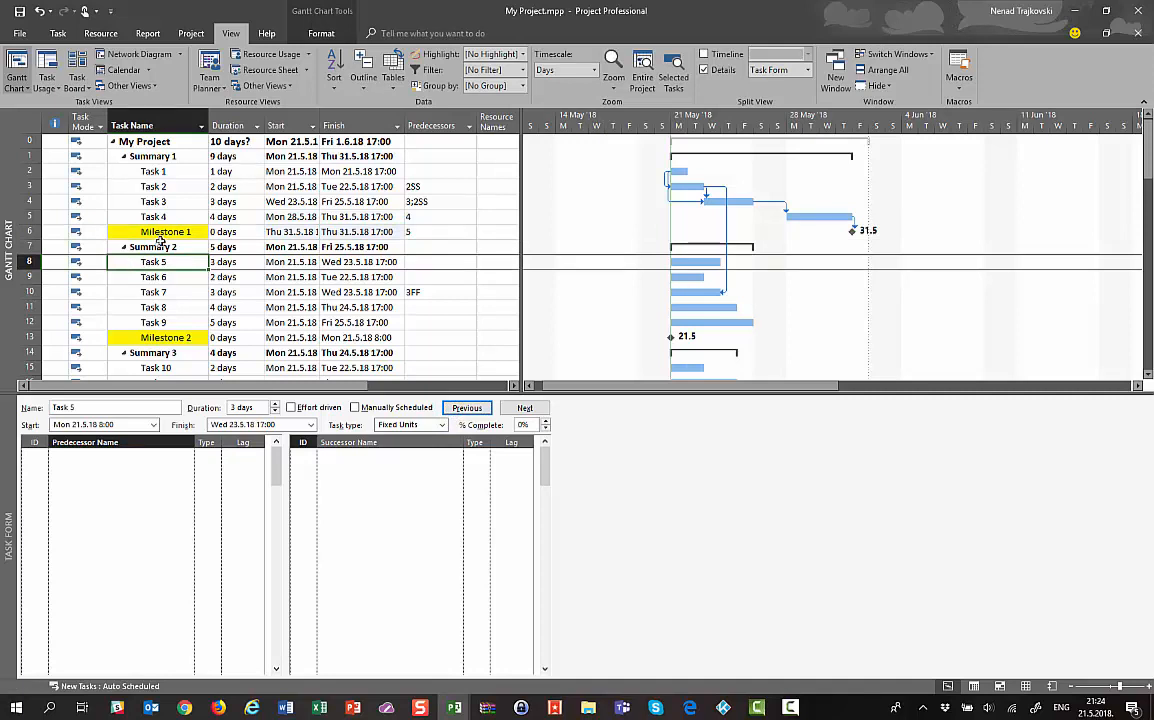
Set Milestone 1 as Task 5's predecessor so Task 5 starts Fri 1.6.18
left_click(148, 232)
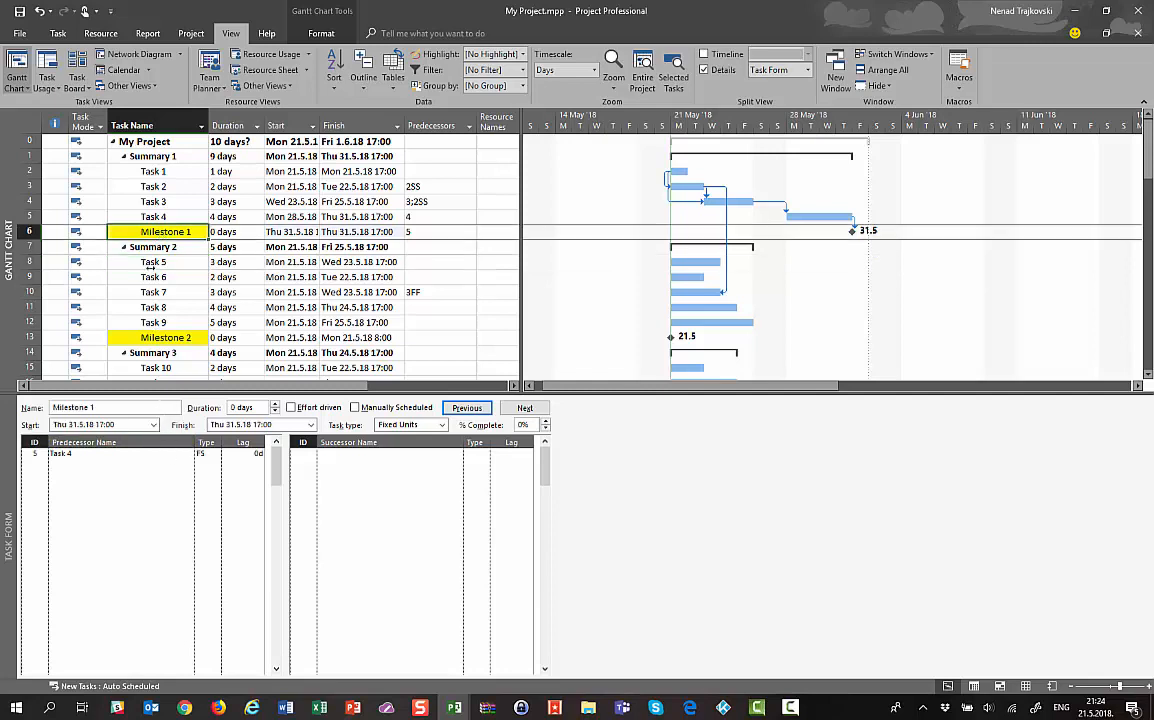
left_click(153, 264)
left_click(180, 456)
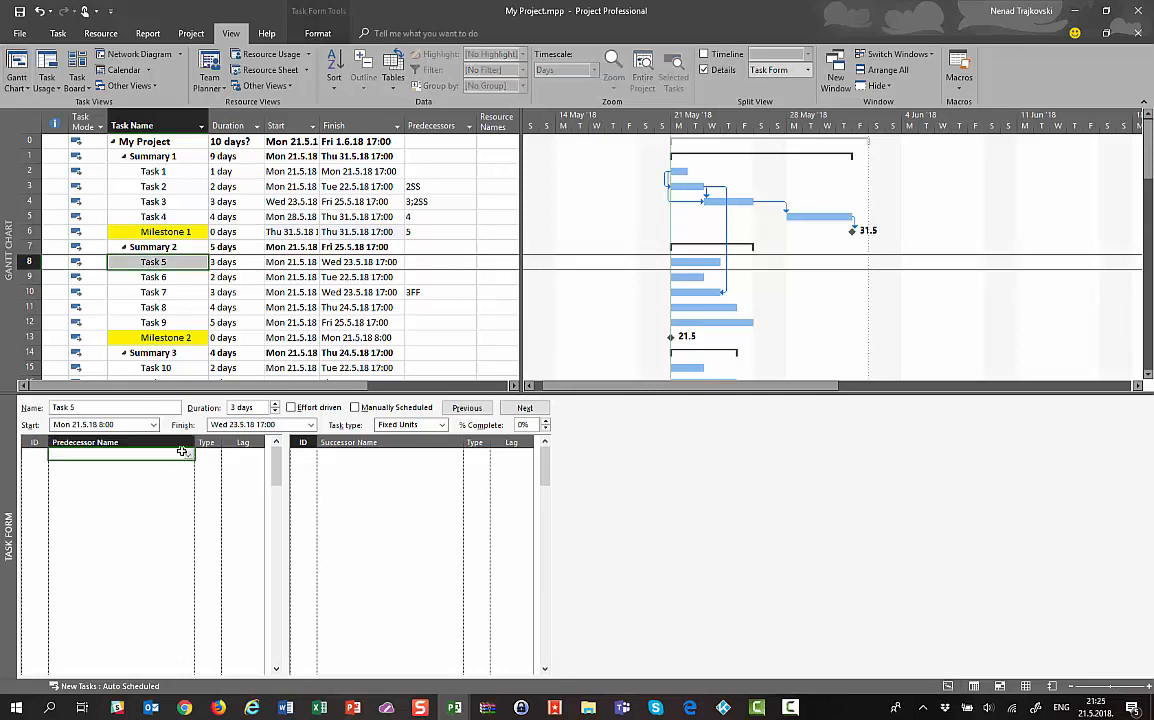
left_click(187, 456)
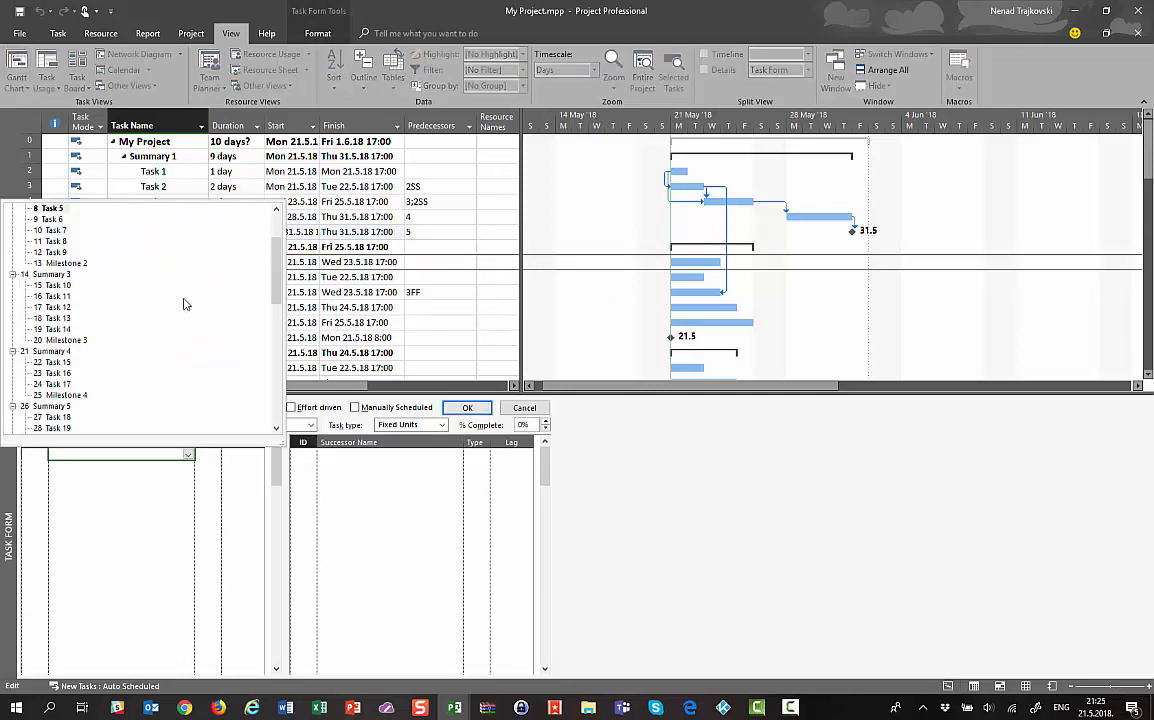
scroll(279, 276, "down", 3)
scroll(279, 276, "up", 3)
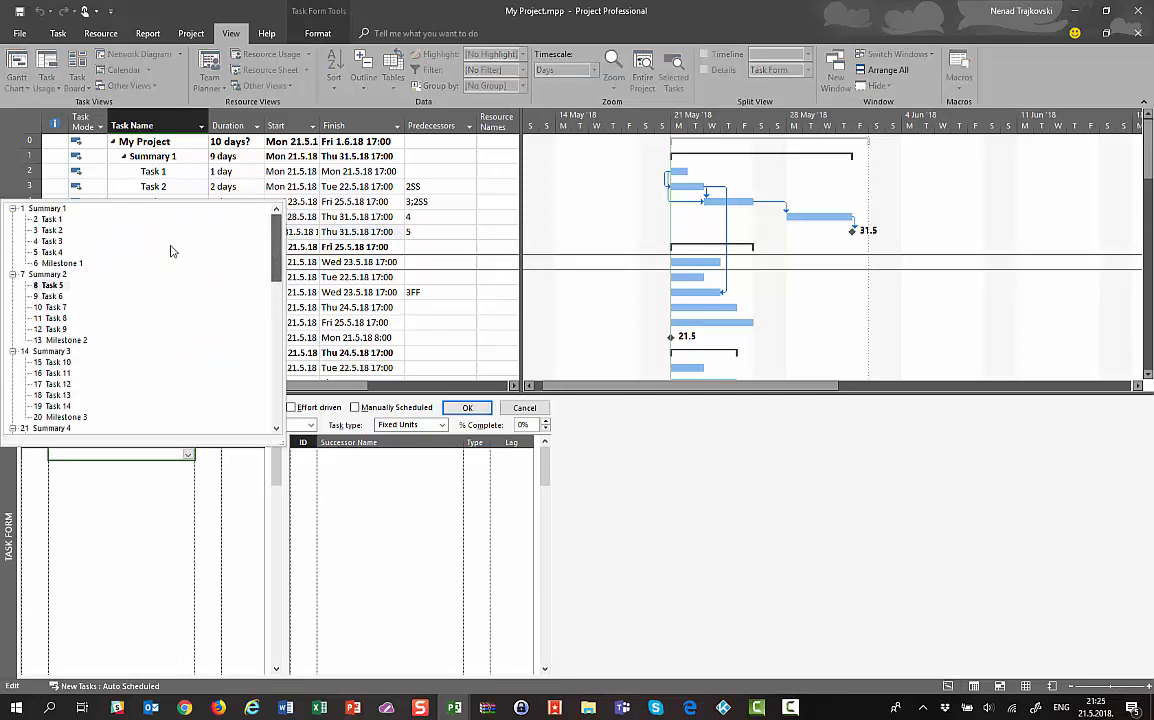
left_click(72, 252)
left_click(460, 410)
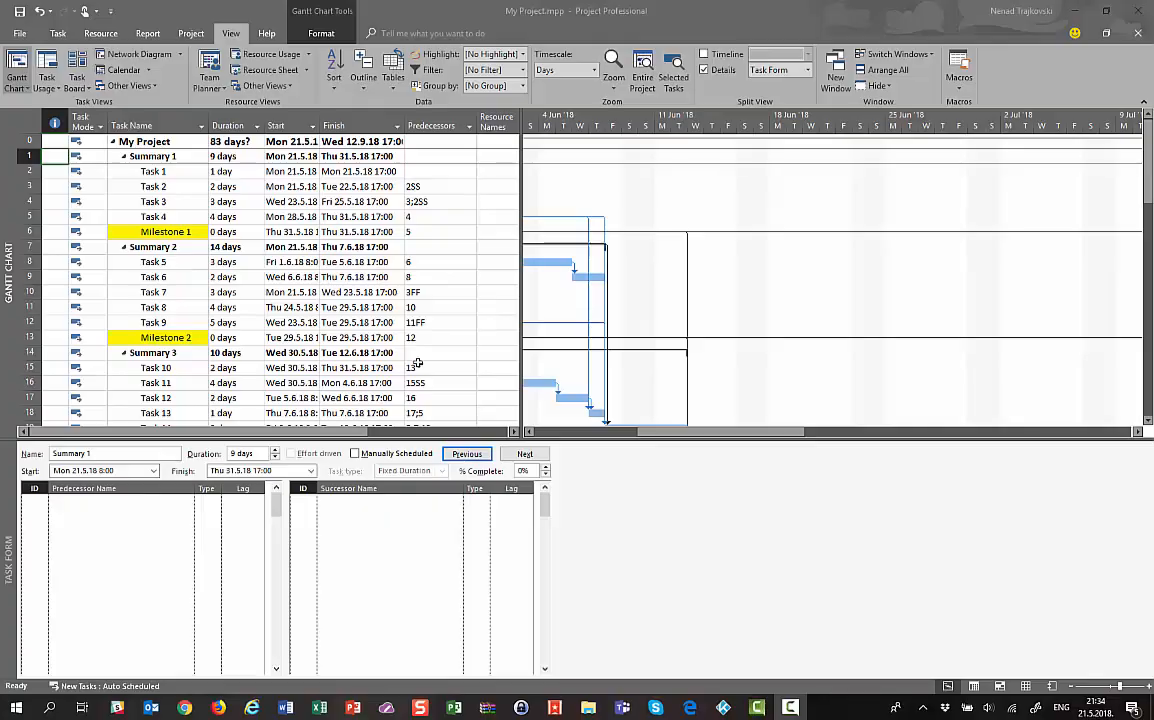
Step down the schedule from Summary 1 to Task 17 to review its links (23;16SS)
left_click(283, 157)
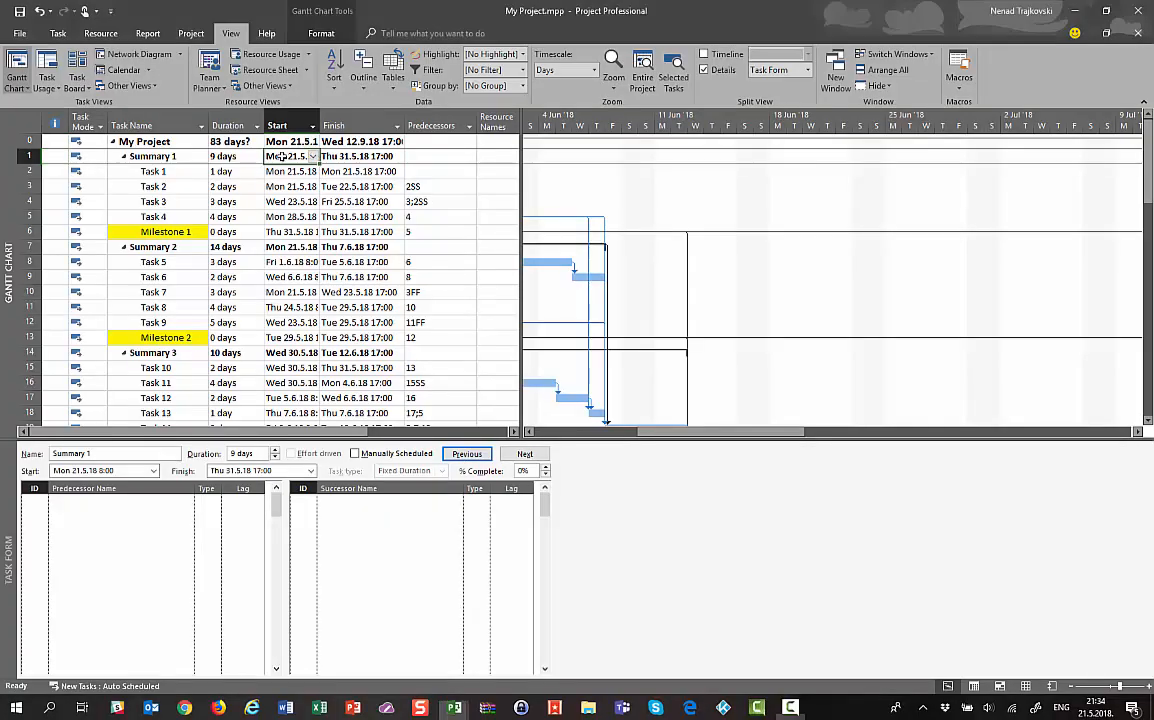
key("Down")
key("Down")
key("Down")
key("Down")
key("Down")
key("Down")
key("Down")
key("Down")
key("Down")
key("Down")
key("Down")
key("Down")
key("Down")
key("Down")
key("Down")
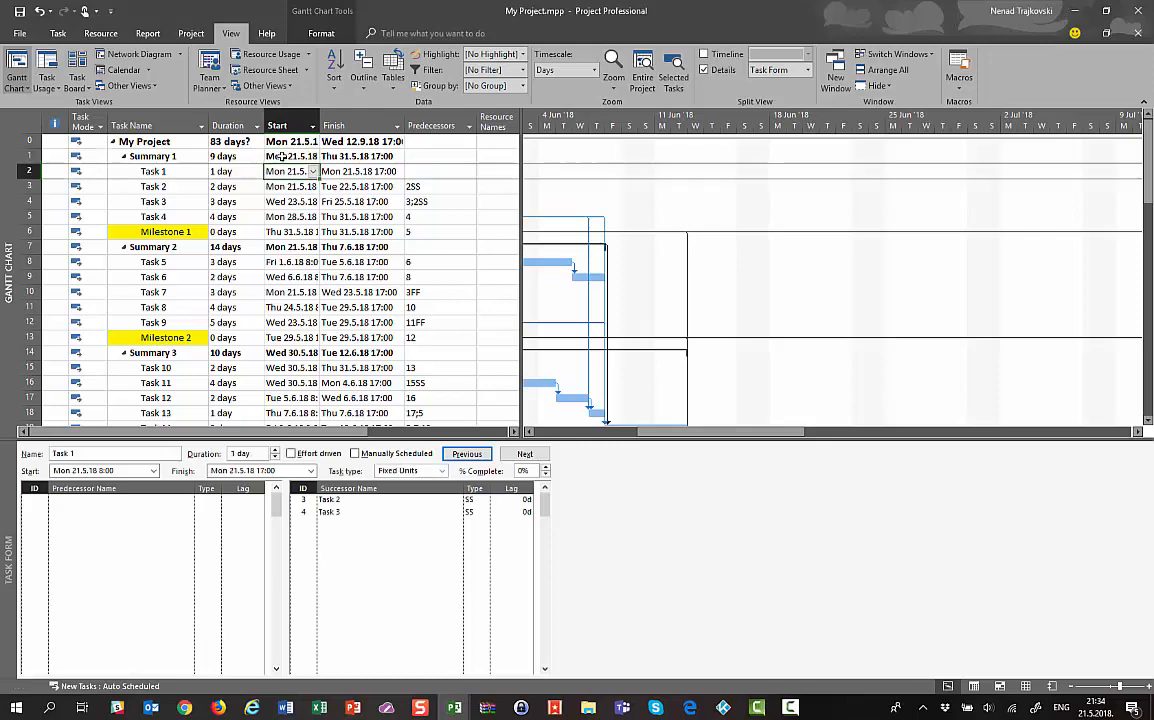
key("Down")
key("Down")
key("Down")
key("Down")
key("Down")
key("Down")
key("Down")
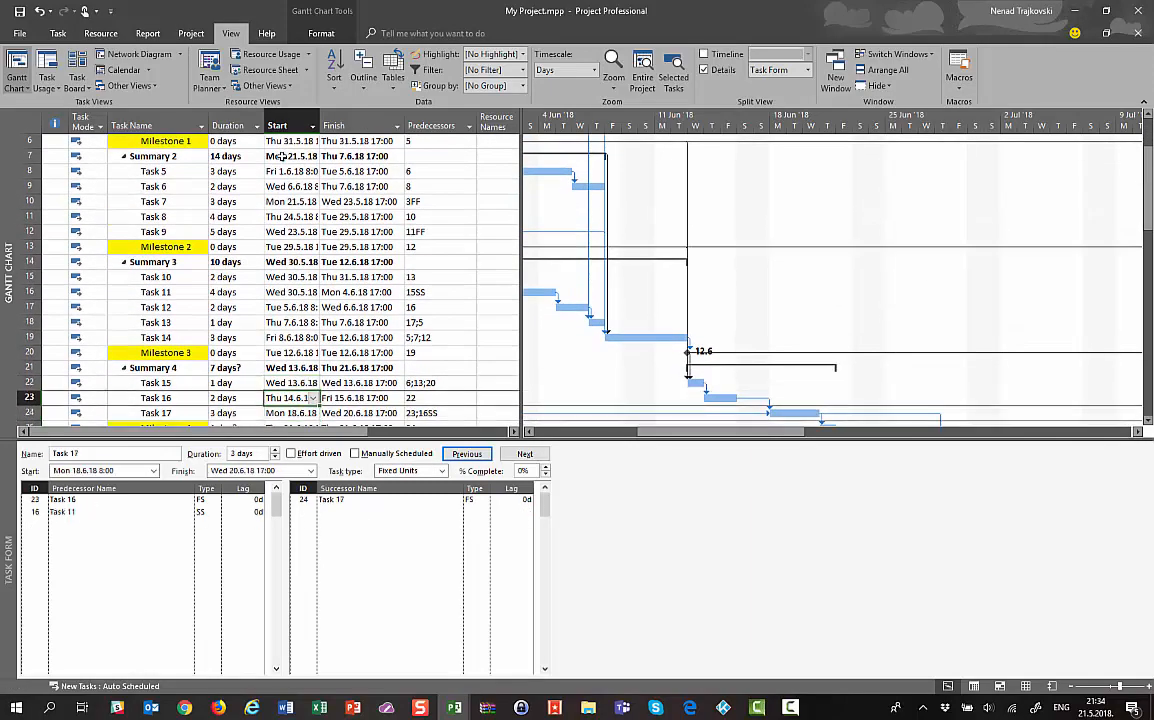
key("Down")
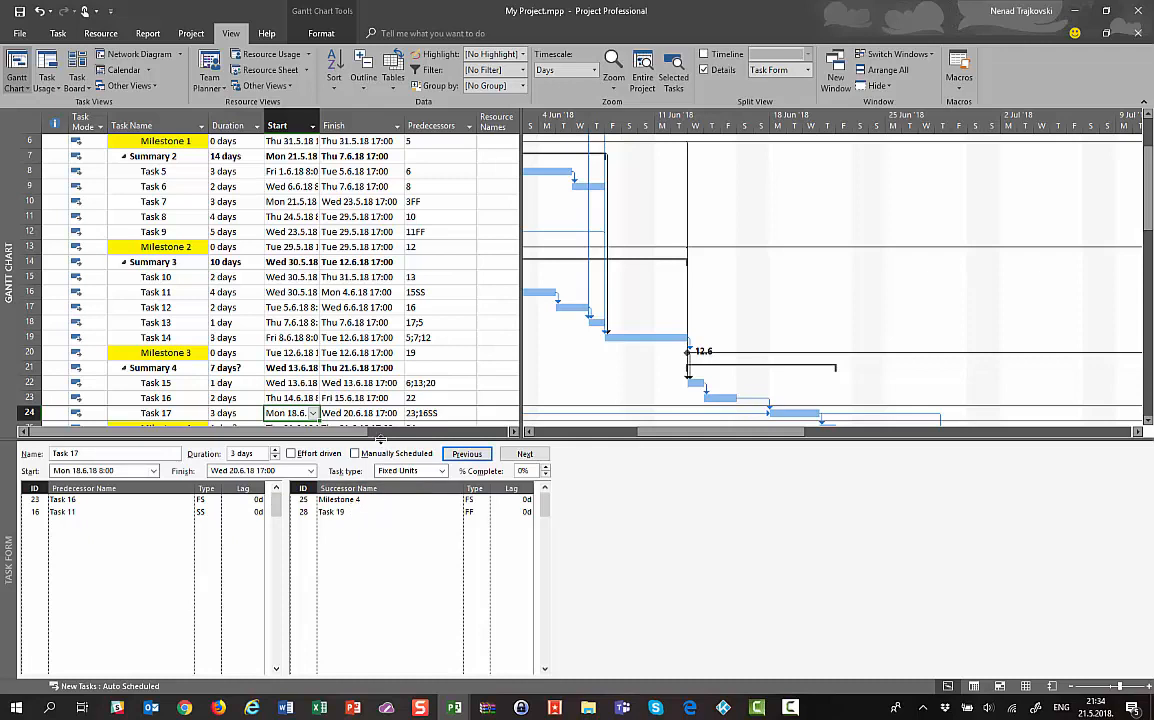
left_click_drag(381, 438, 418, 680)
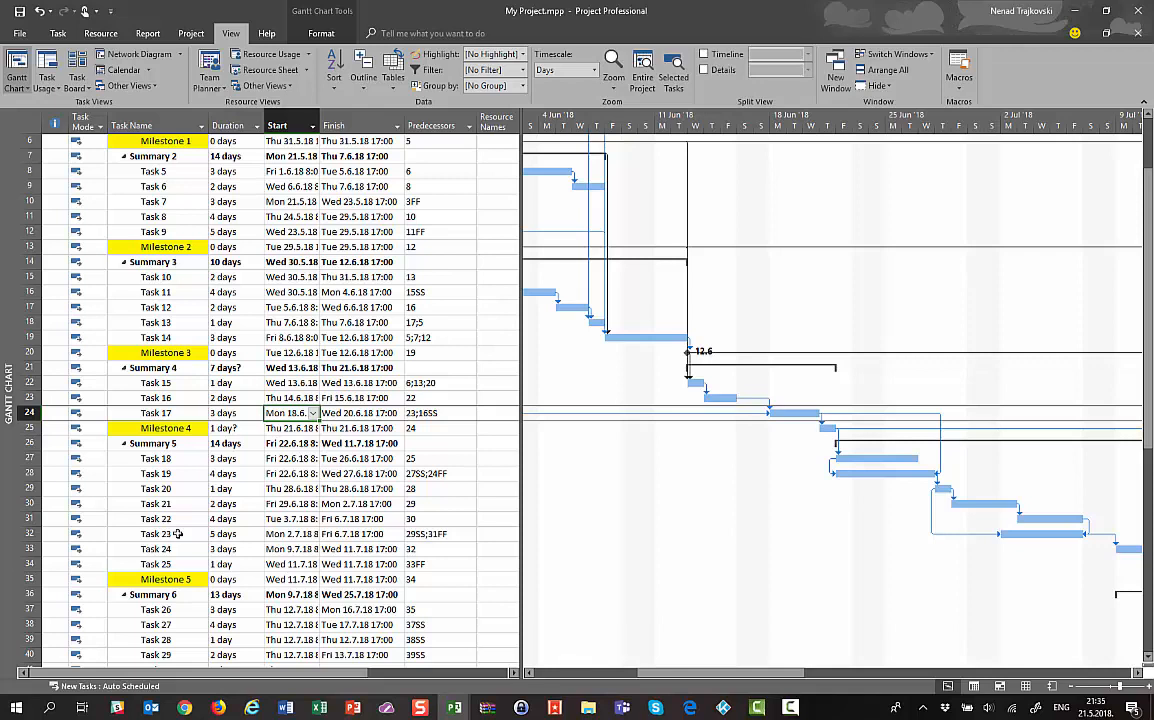
left_click(728, 74)
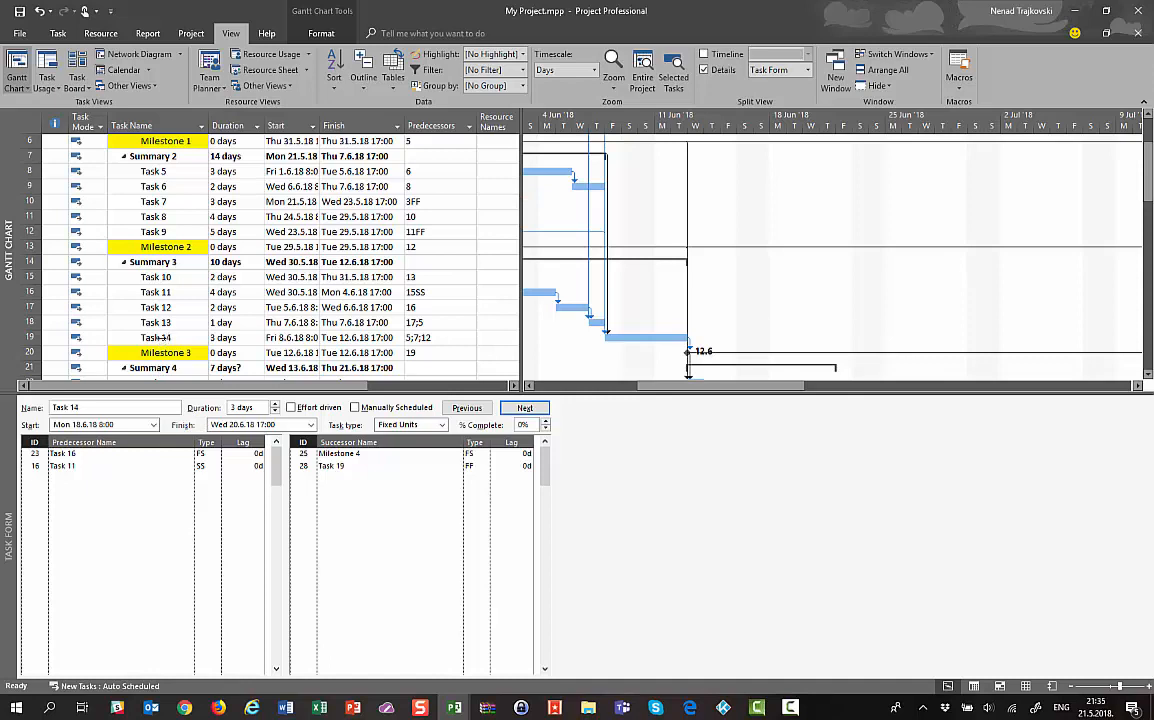
Remove Task 4 and Summary 2 from Task 14's predecessors
left_click(157, 337)
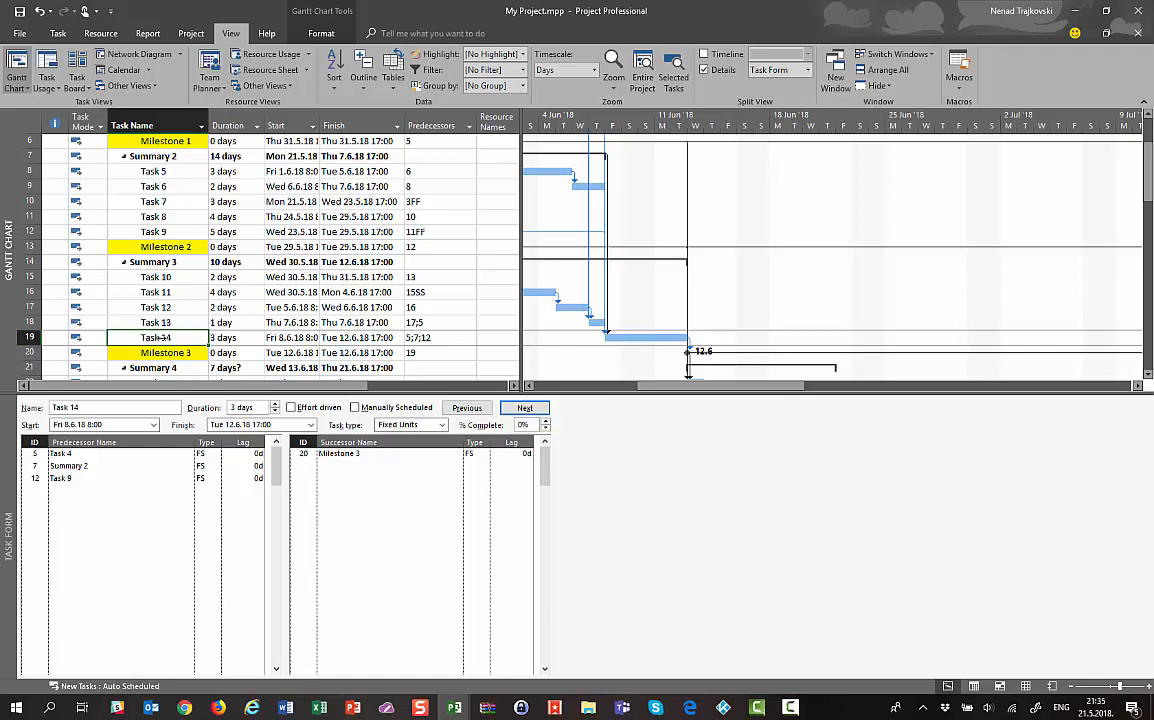
left_click(66, 453)
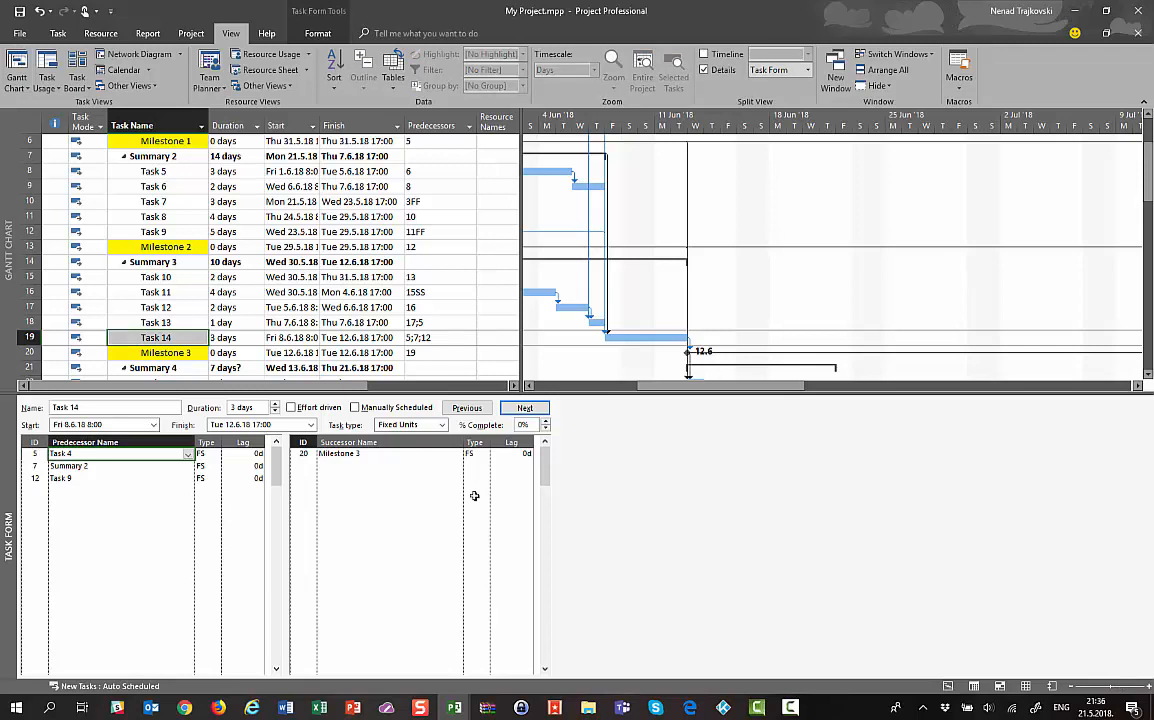
key("Delete")
key("Delete")
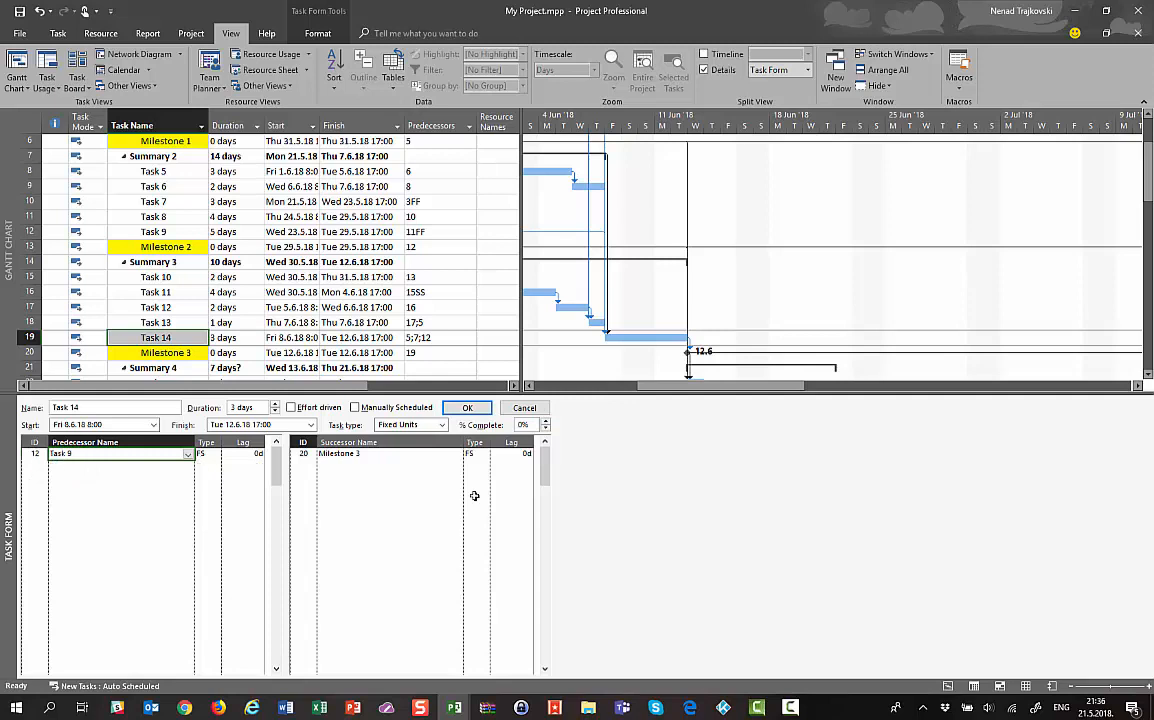
key("Delete")
left_click(349, 454)
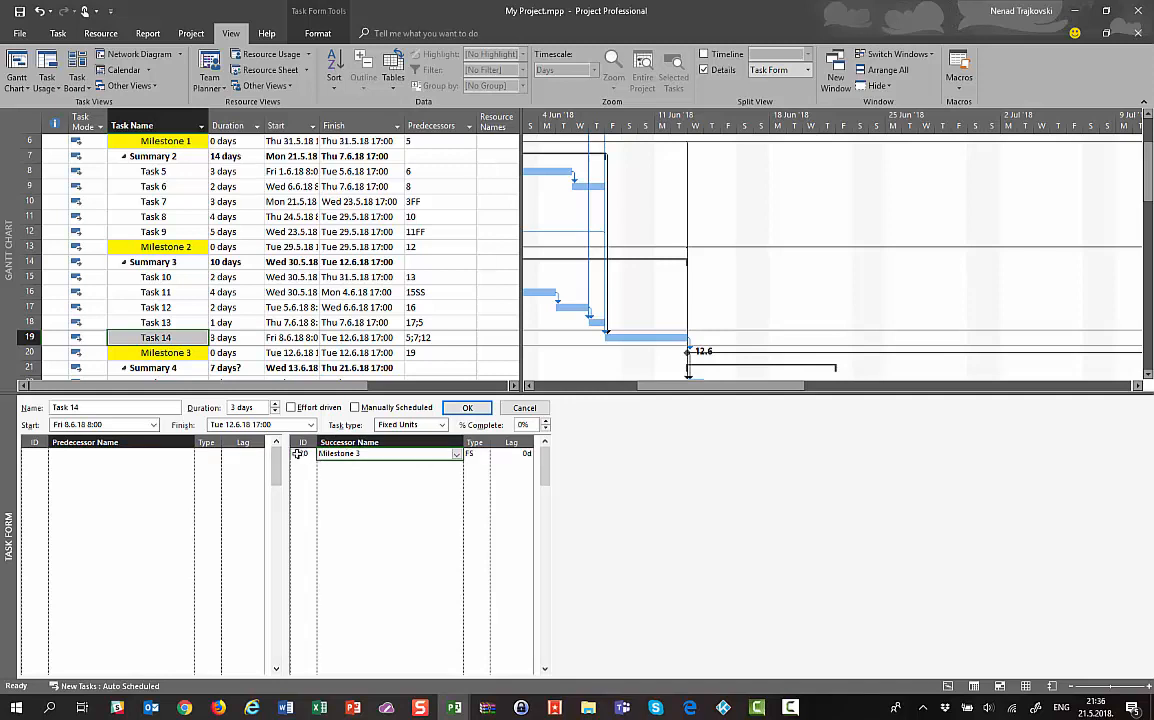
left_click(465, 408)
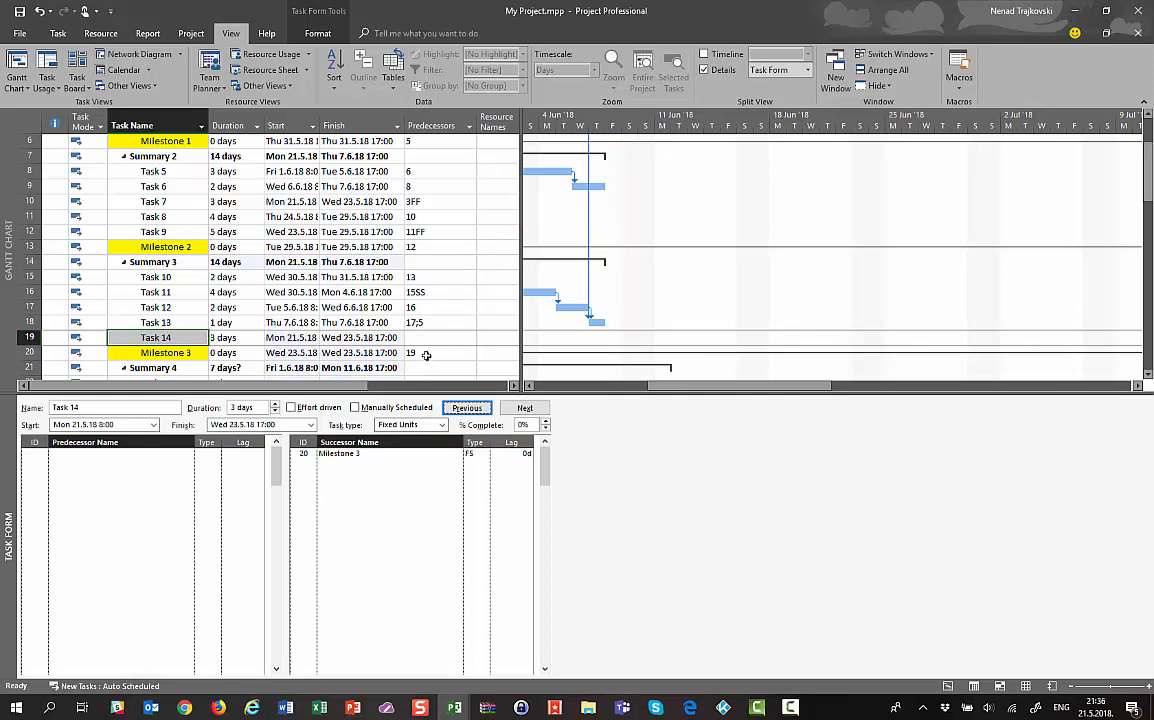
Remove Task 14 from Milestone 3's predecessors, then reselect the Task 14 row
left_click(426, 354)
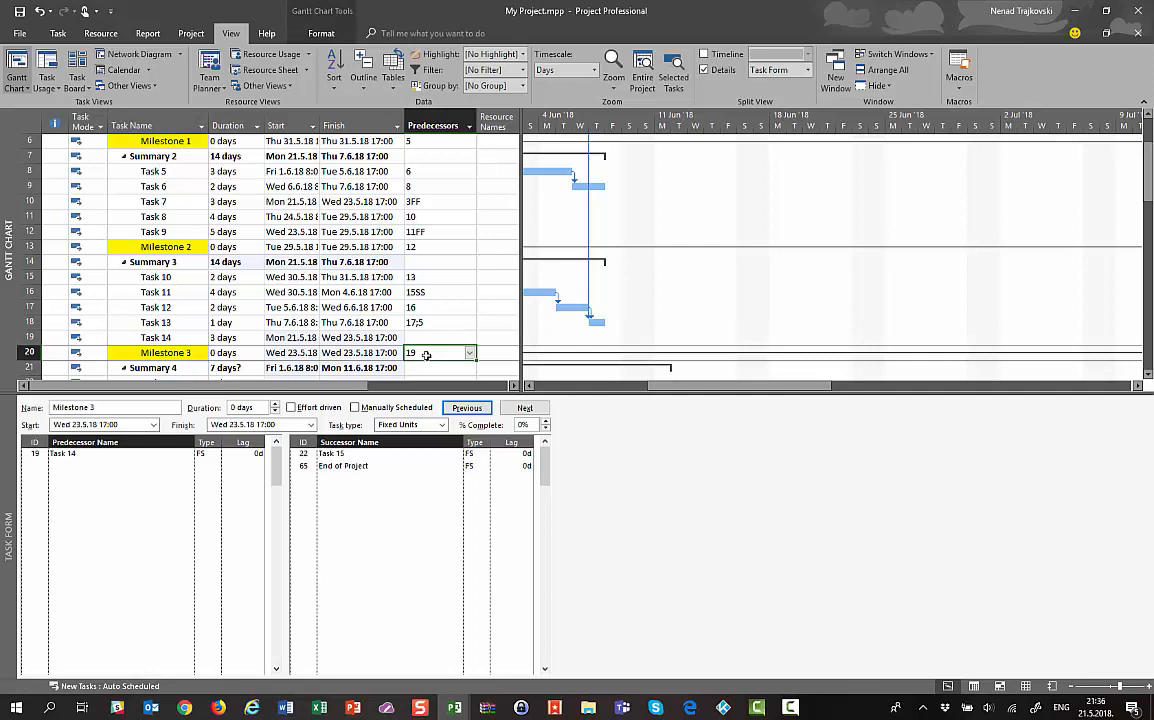
left_click(66, 456)
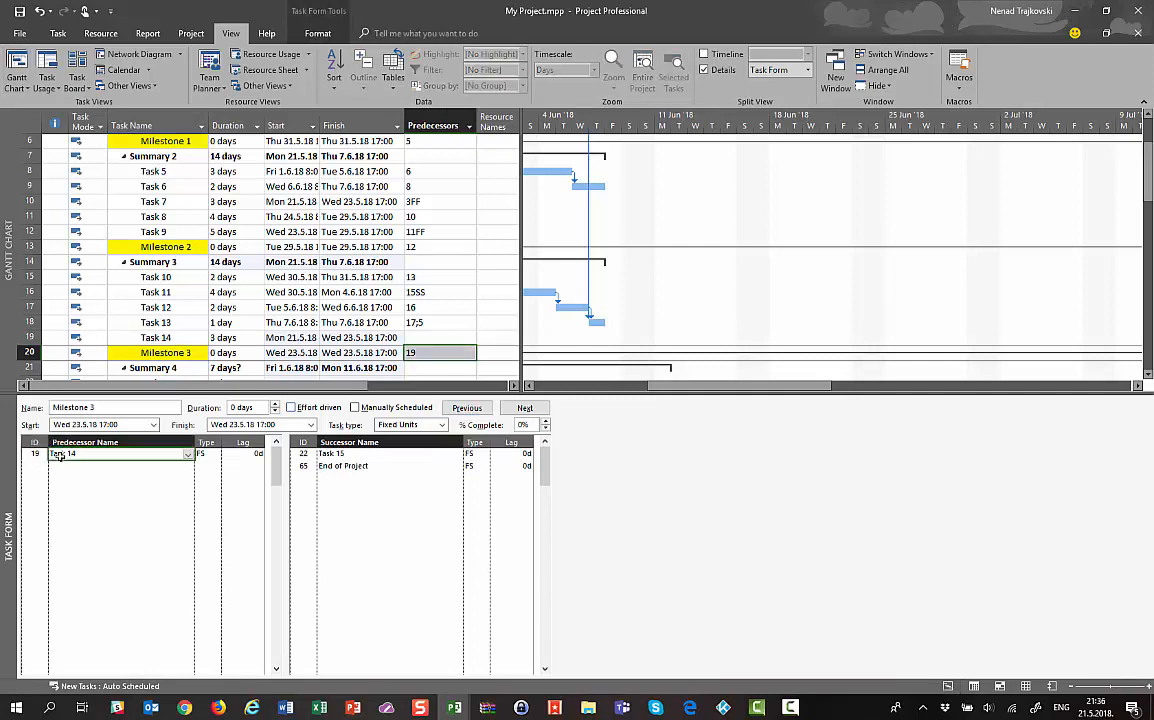
key("BackSpace")
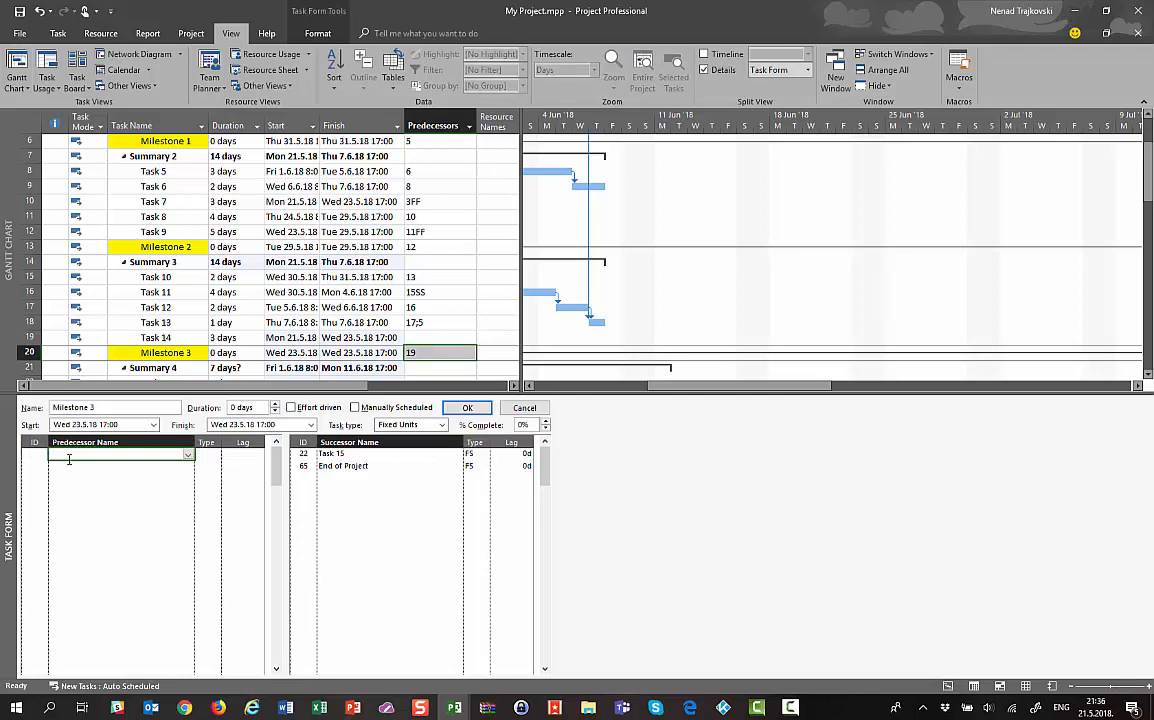
left_click(467, 408)
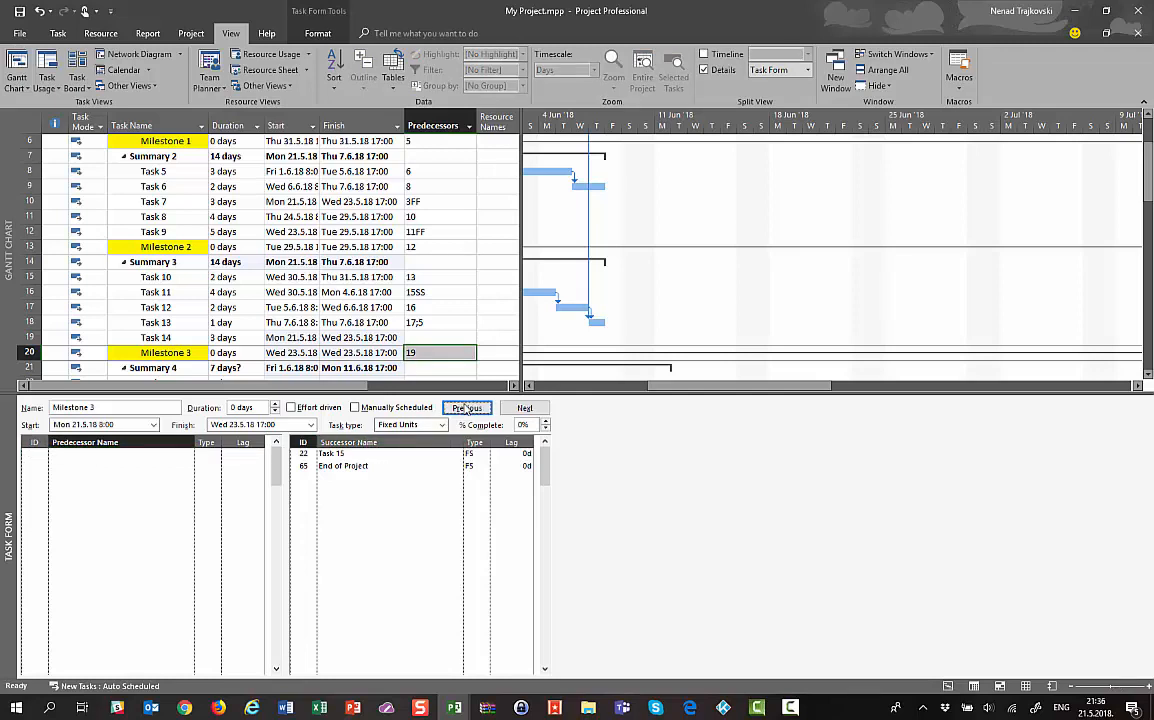
left_click(343, 338)
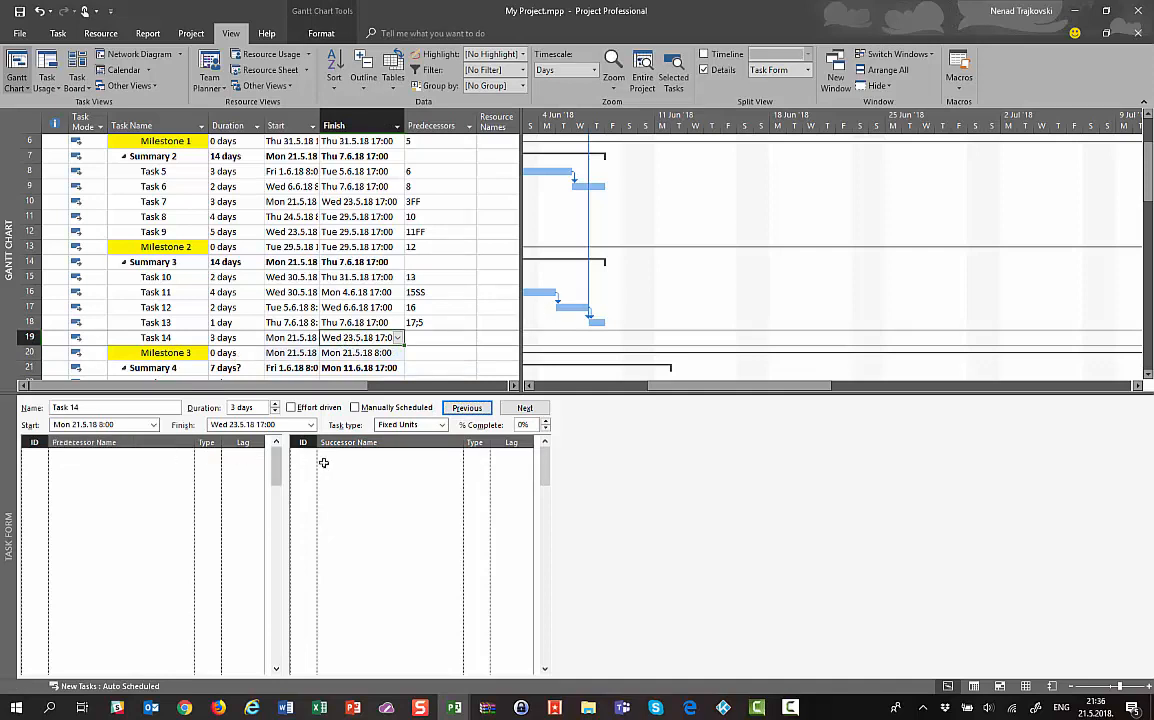
left_click(25, 338)
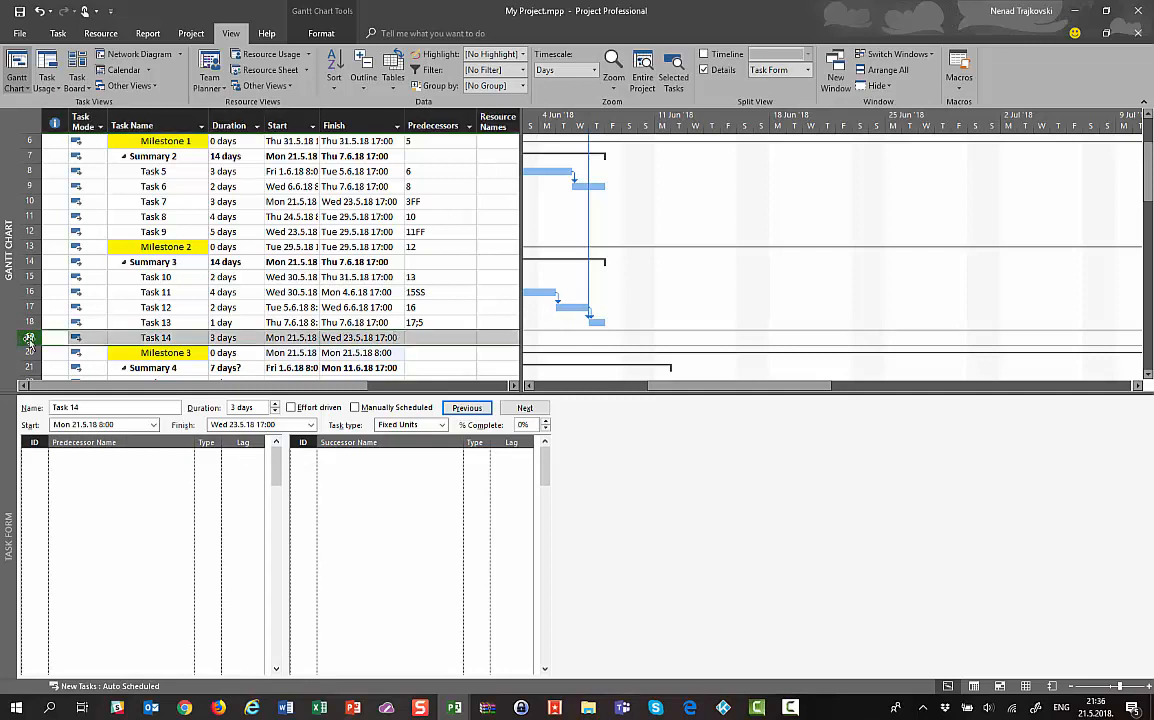
Delete Task 14 and append 18 to Task 15's predecessors so they read 6;13;19;18
key("Delete")
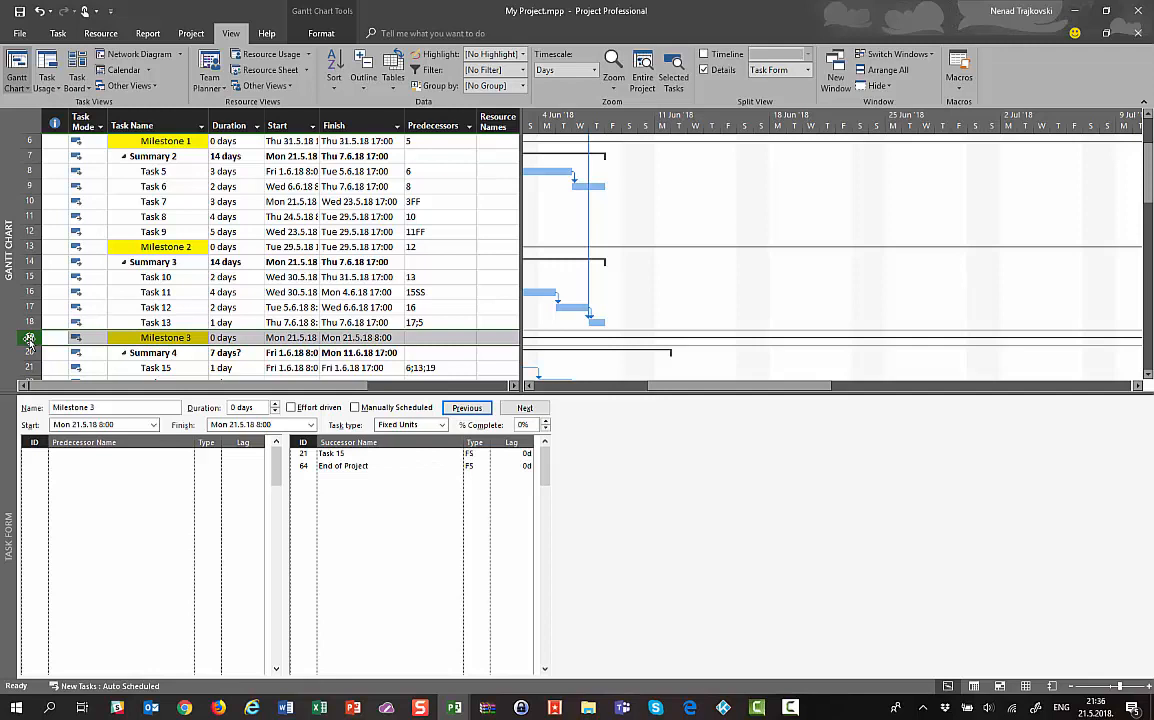
key("Down")
key("Down")
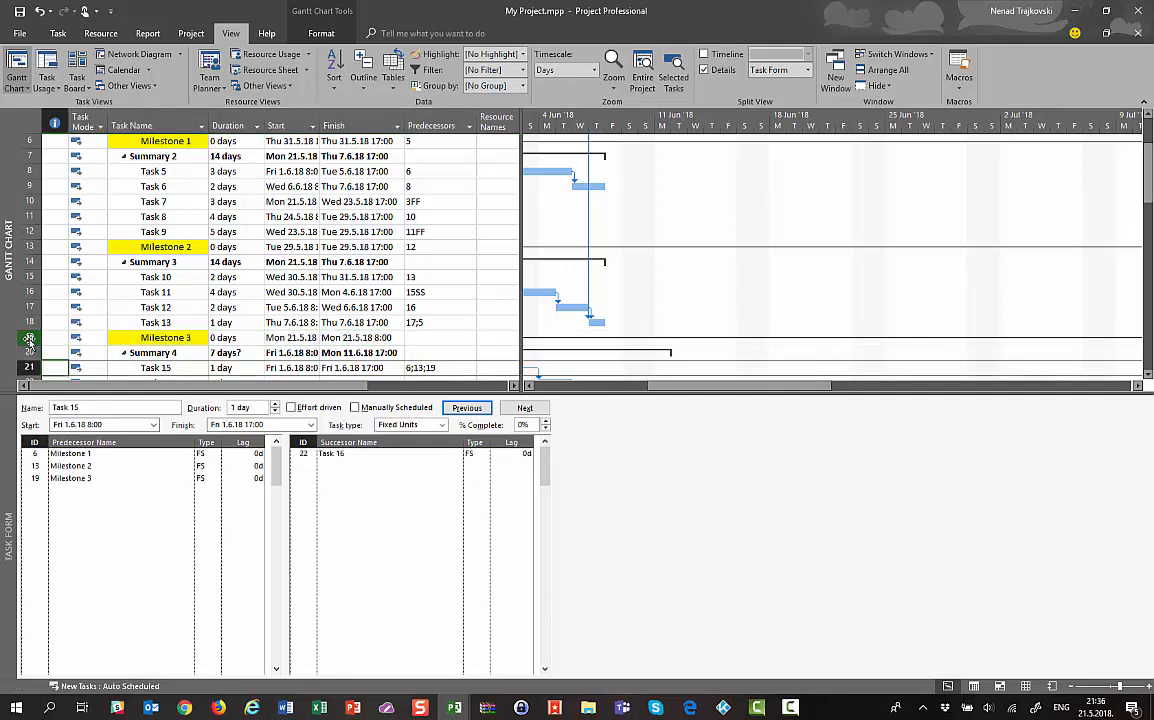
key("Right")
key("Right")
key("Right")
key("Right")
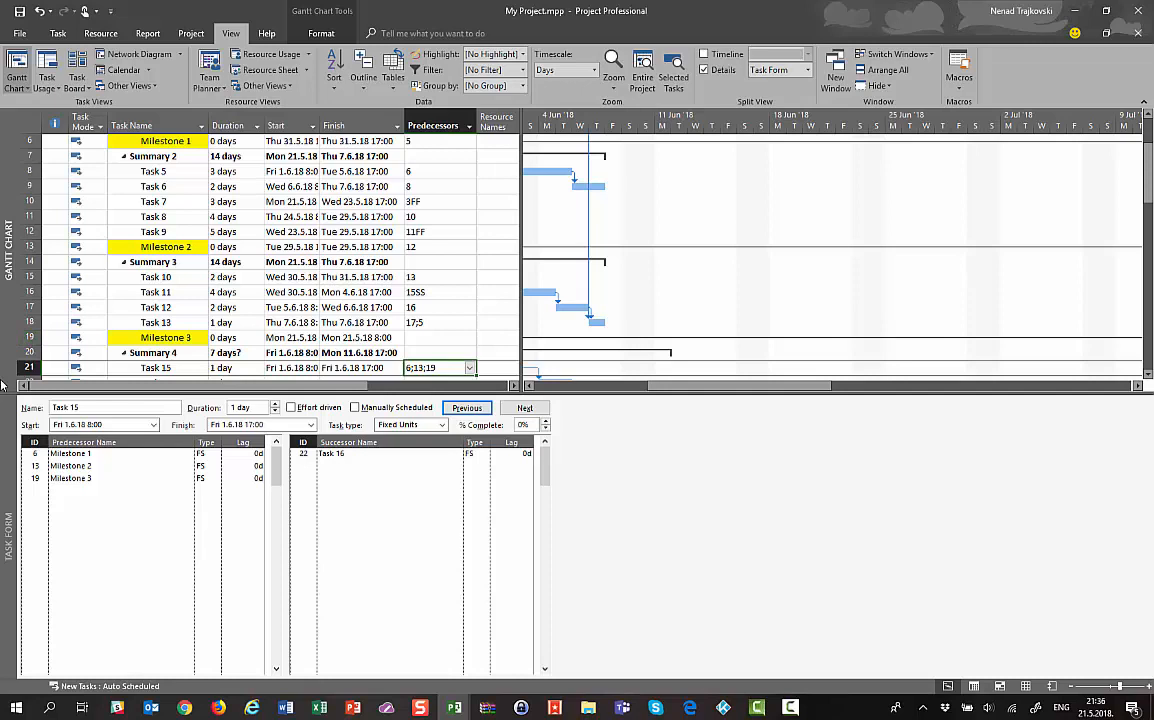
left_click(445, 368)
left_click(445, 368)
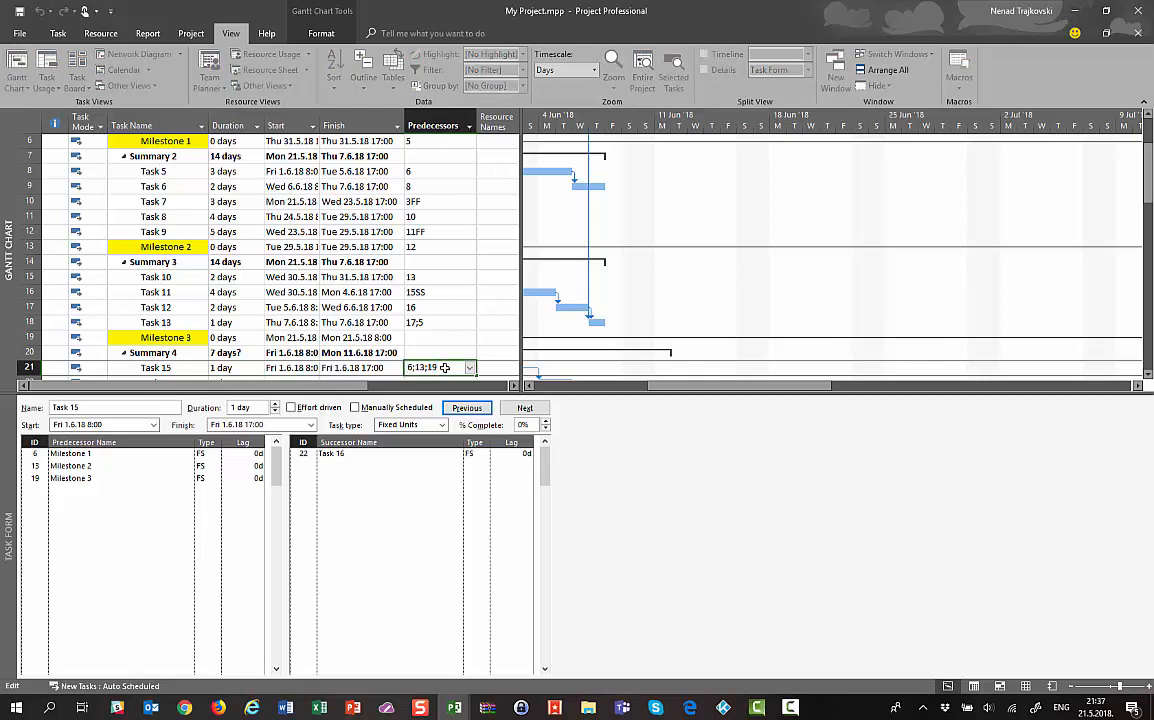
type(";18")
key("Return")
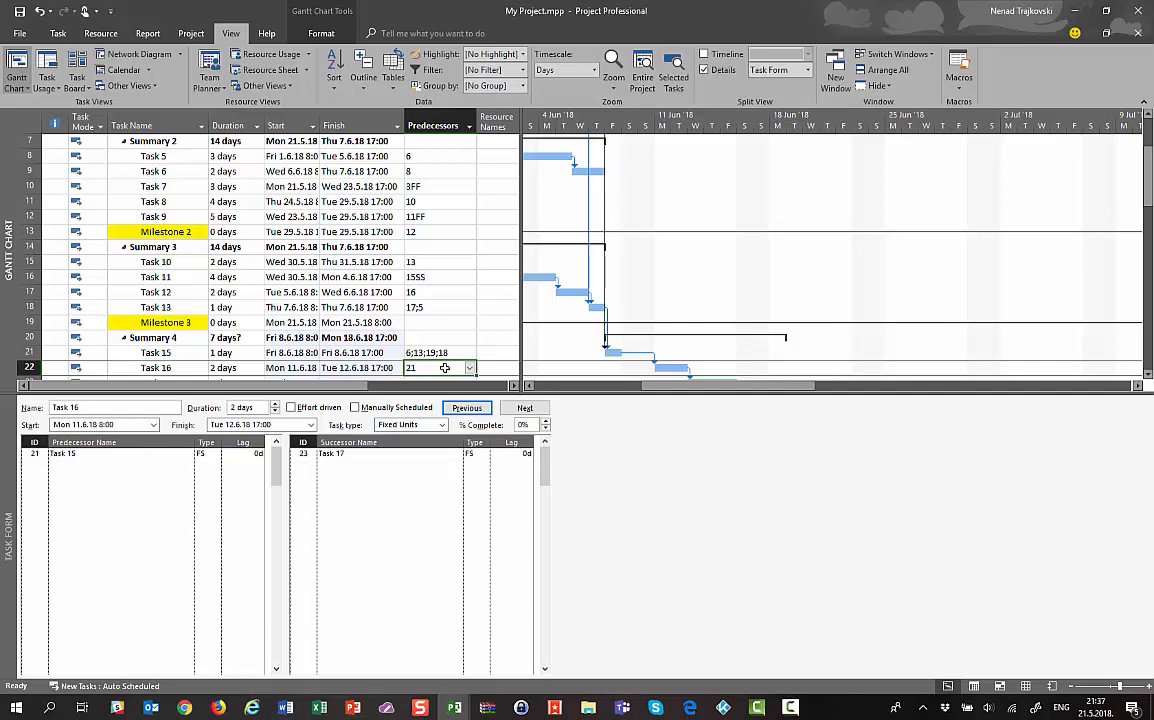
left_click(155, 307)
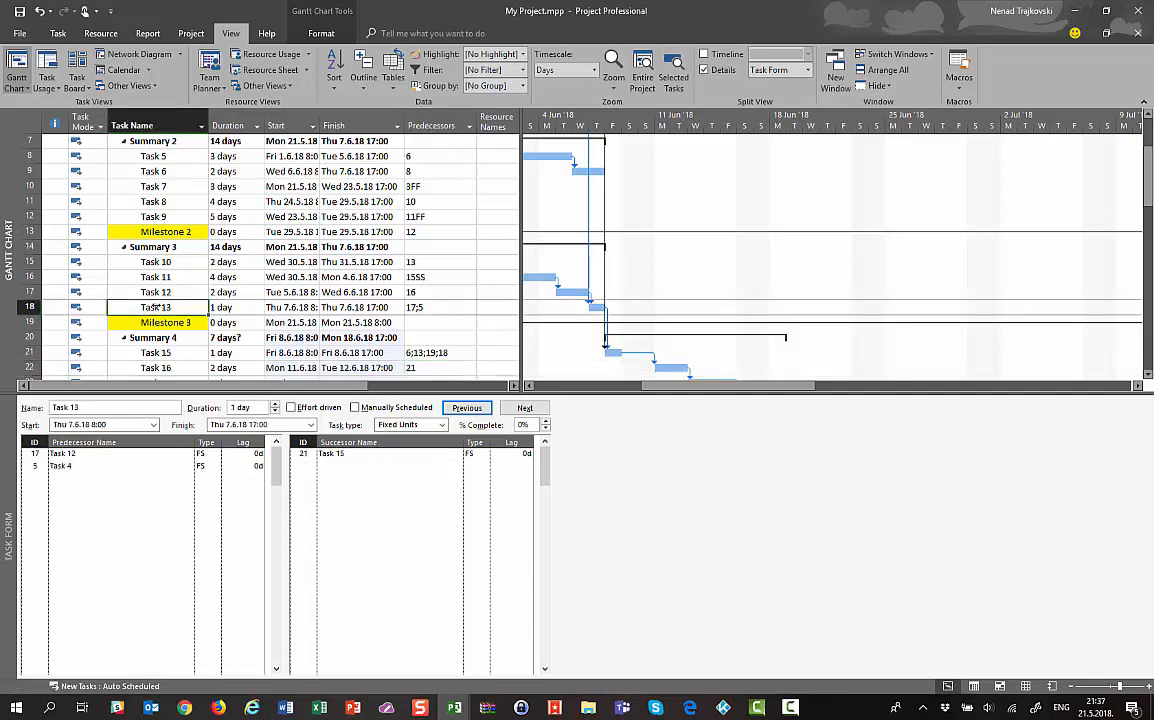
Switch the Task Form to Resources & Predecessors and select Task 13's first Resource Name cell
right_click(140, 503)
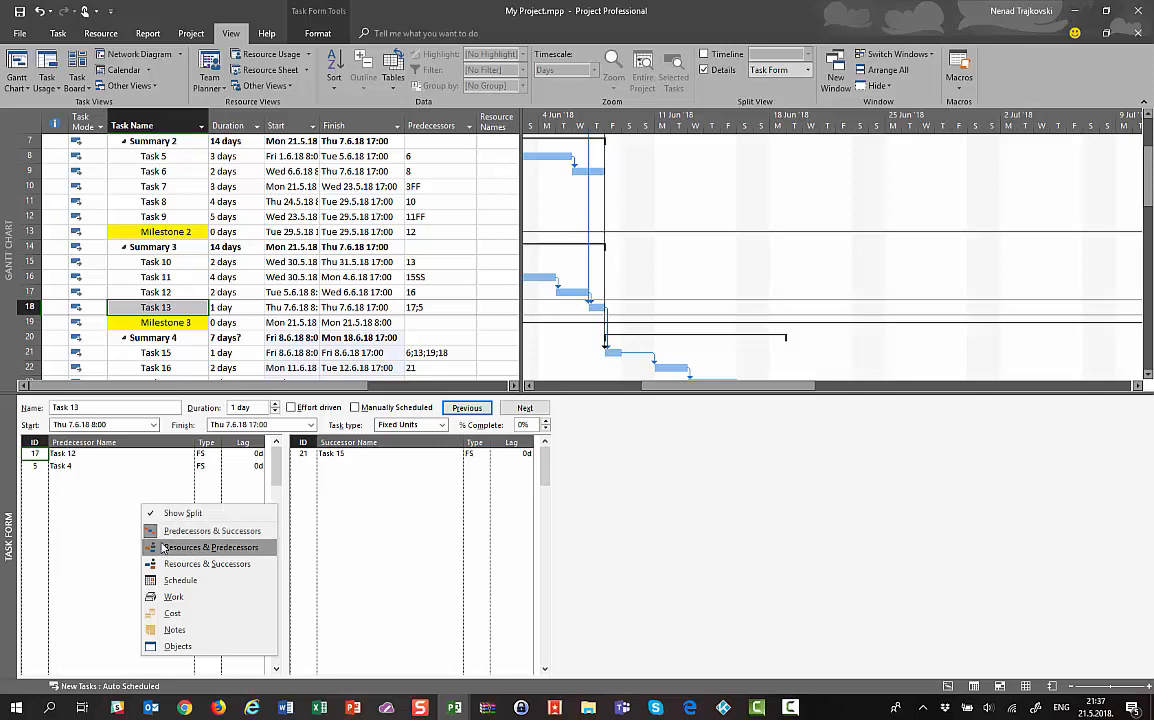
left_click(163, 548)
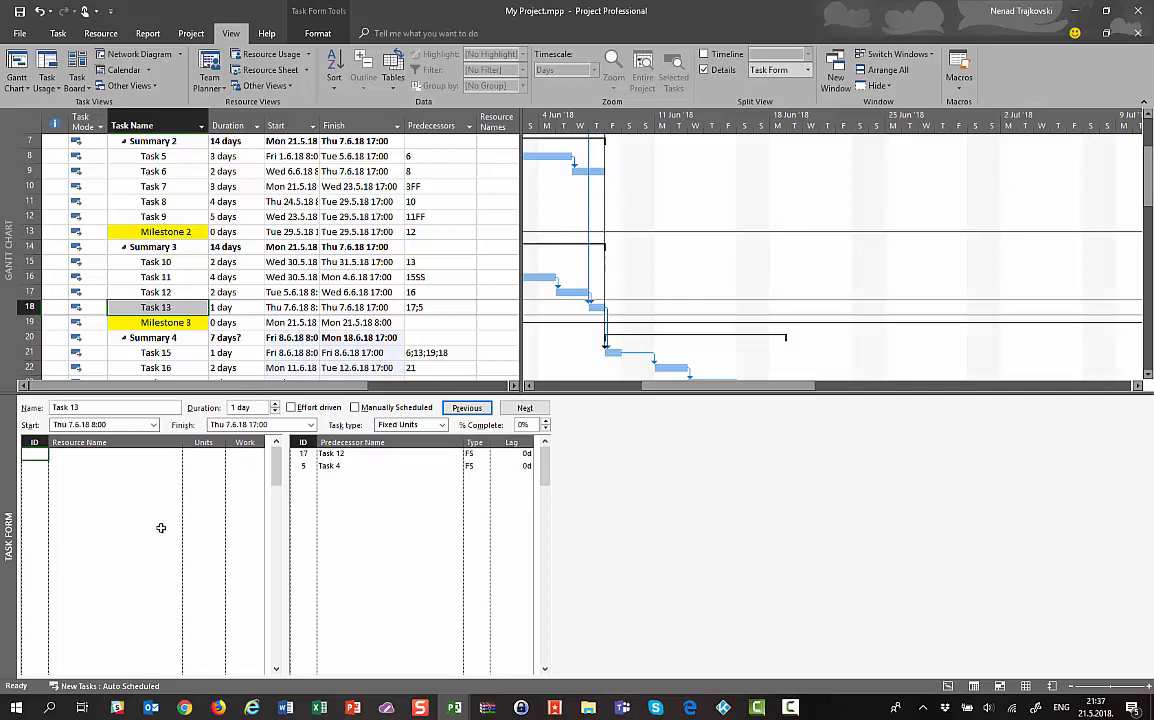
left_click(157, 455)
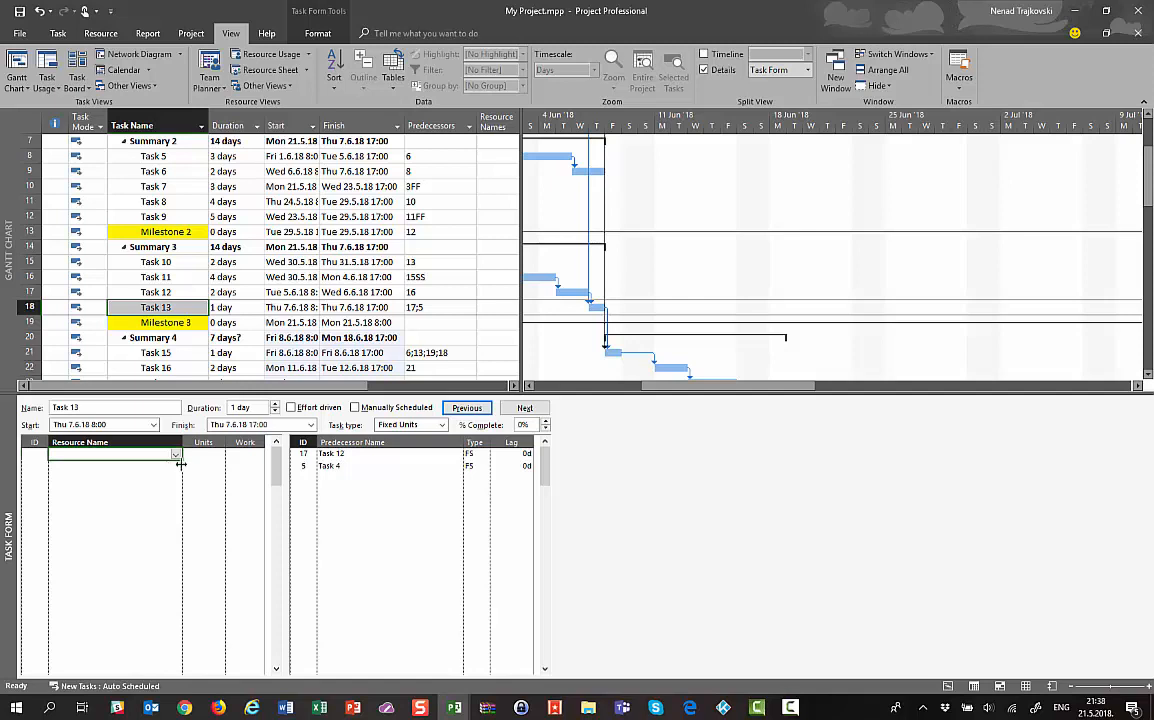
Assign the first listed resource to Task 1 at 50% units (4h work), then move to Task 2
left_click(112, 145)
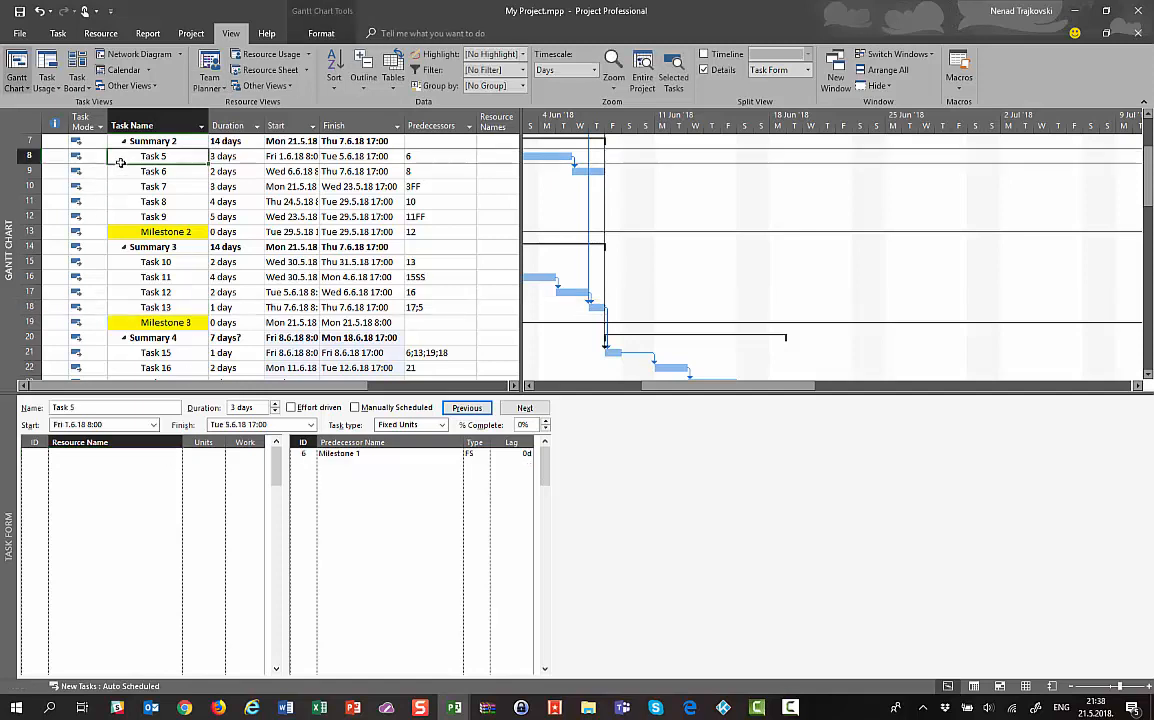
key("Up")
key("Up")
key("Up")
key("Up")
key("Up")
key("Up")
key("Up")
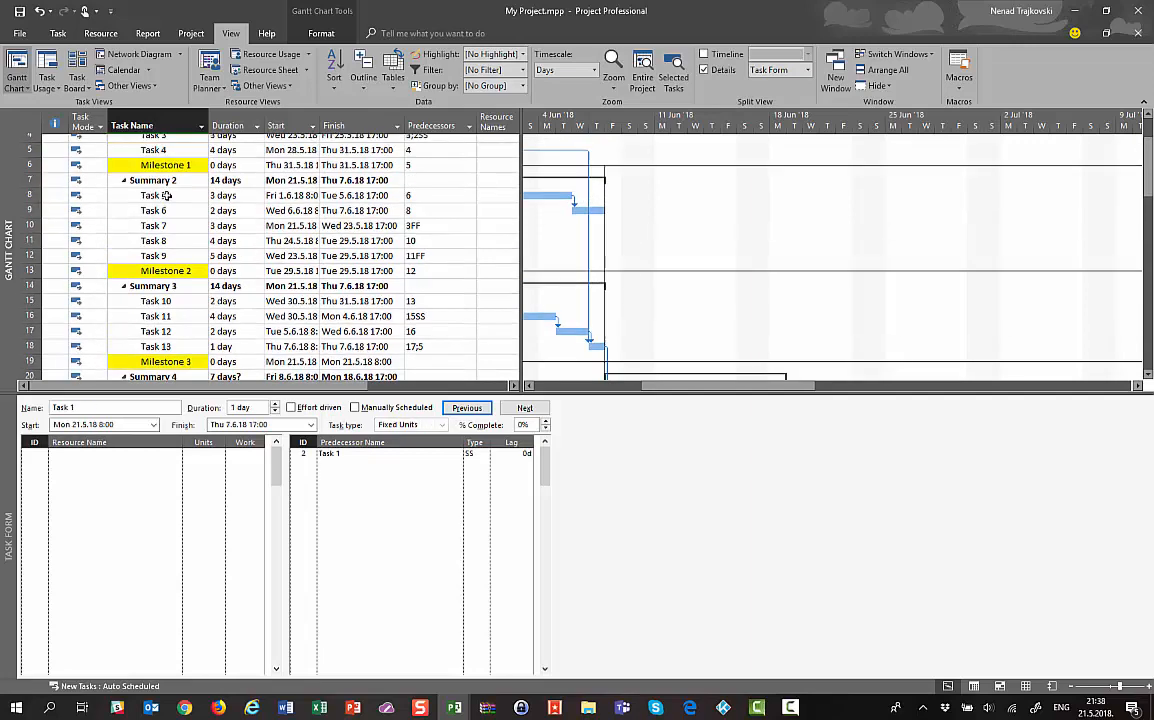
key("Down")
key("Down")
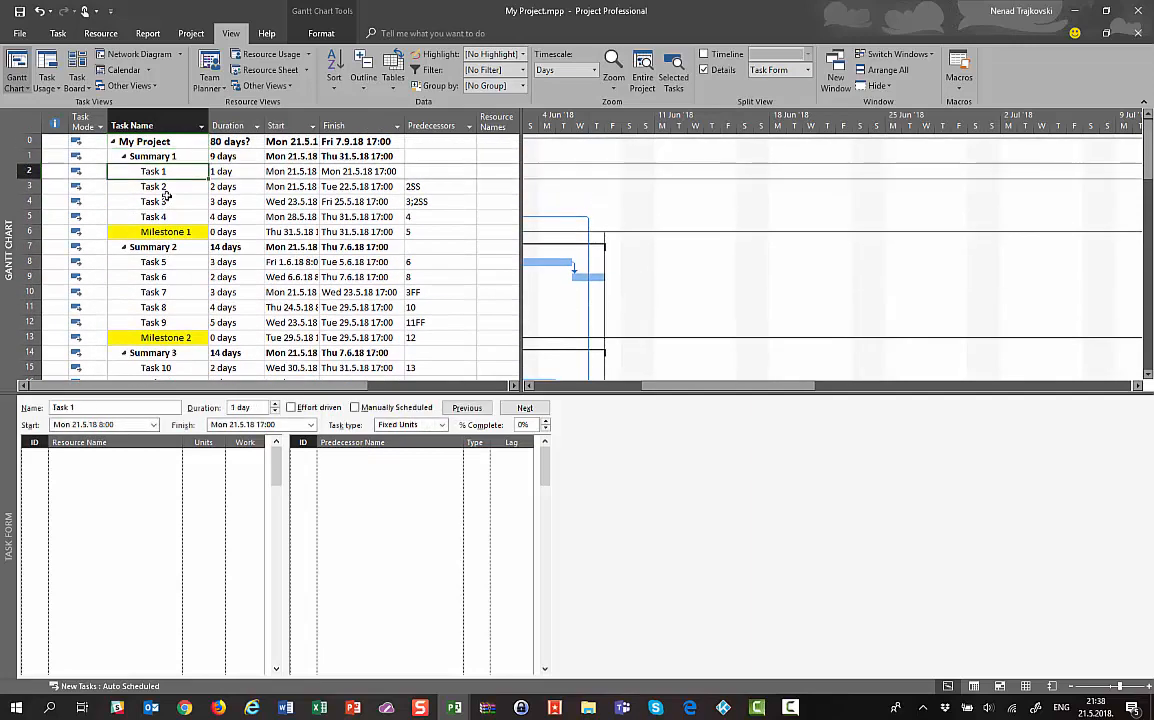
left_click(176, 458)
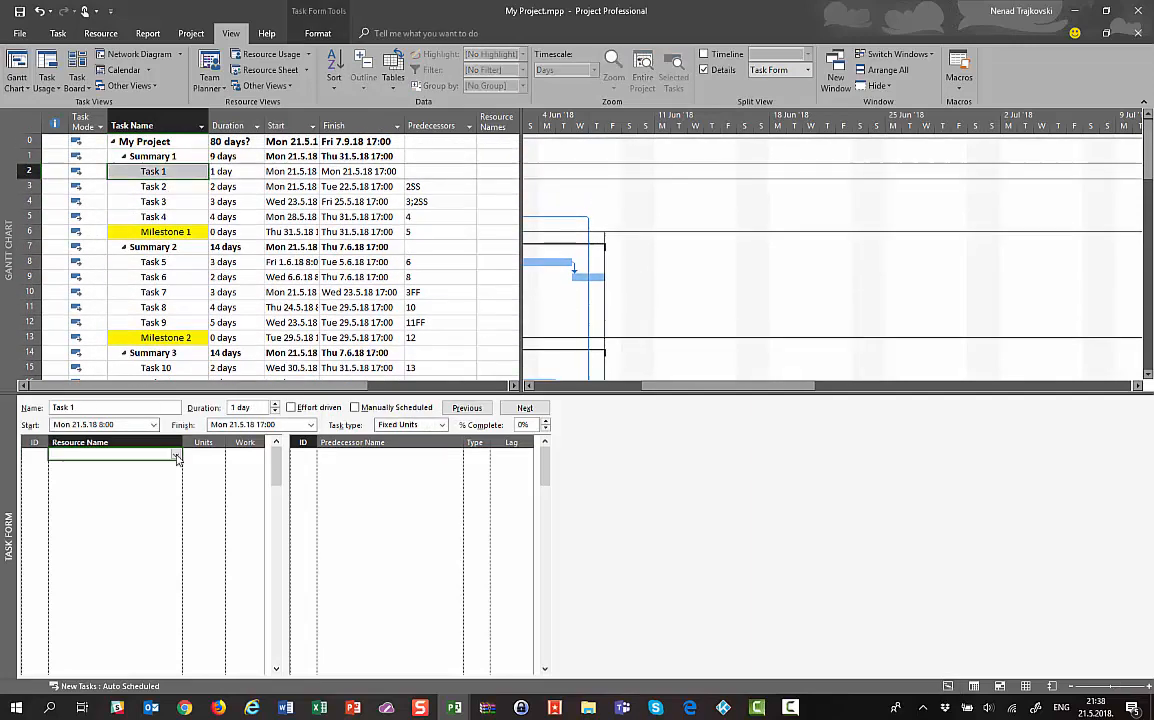
left_click(176, 458)
left_click(147, 462)
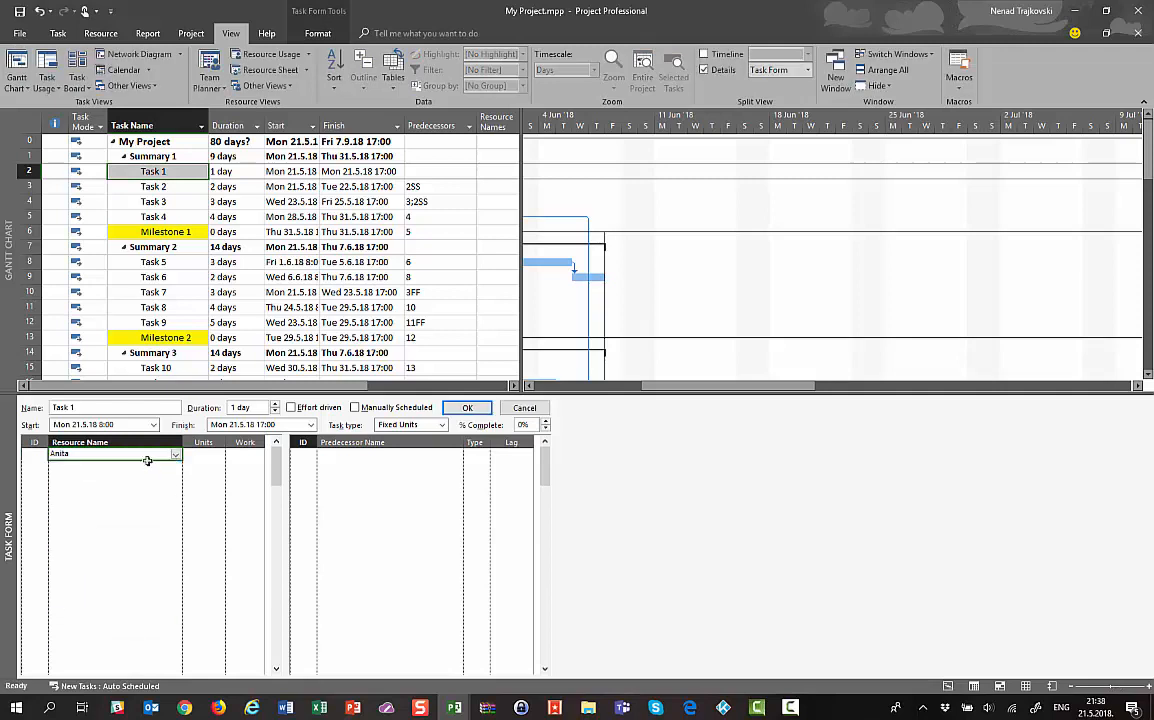
left_click(202, 454)
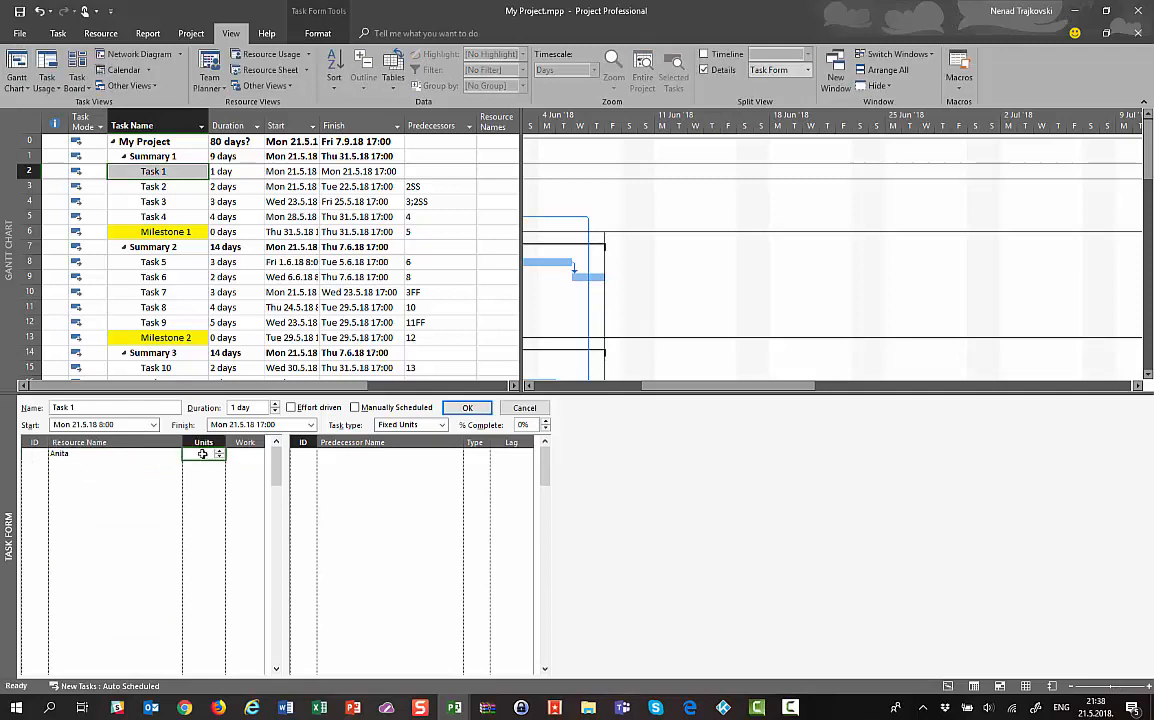
type("50")
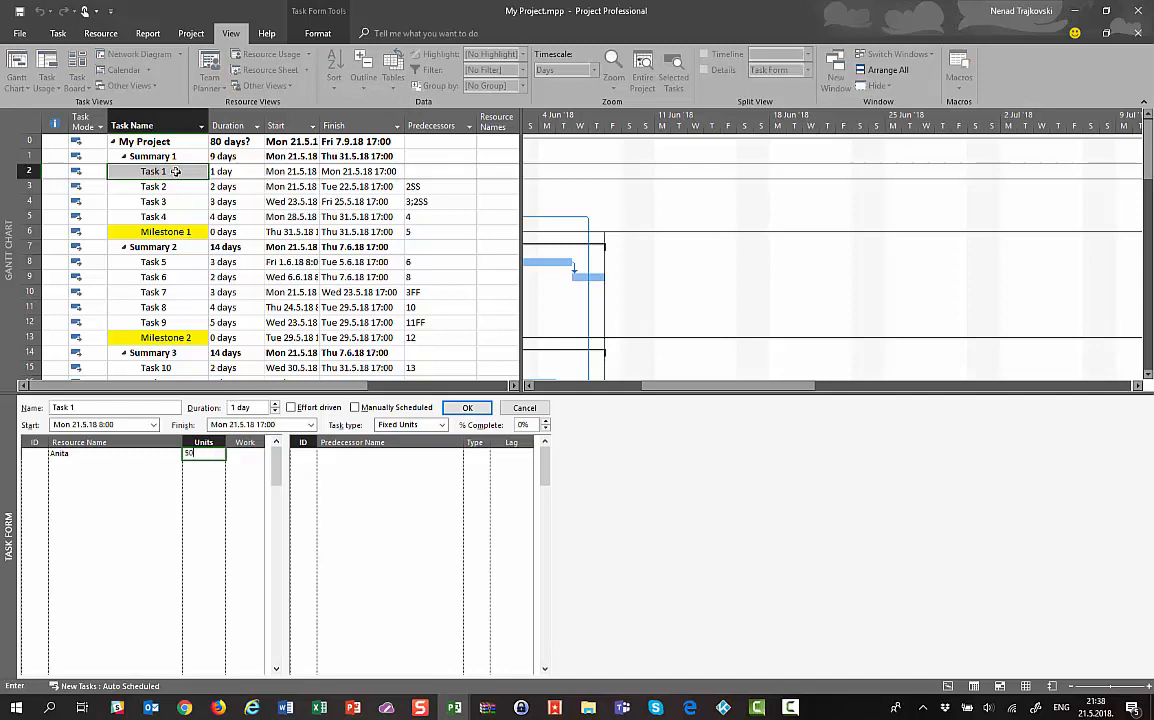
left_click(467, 408)
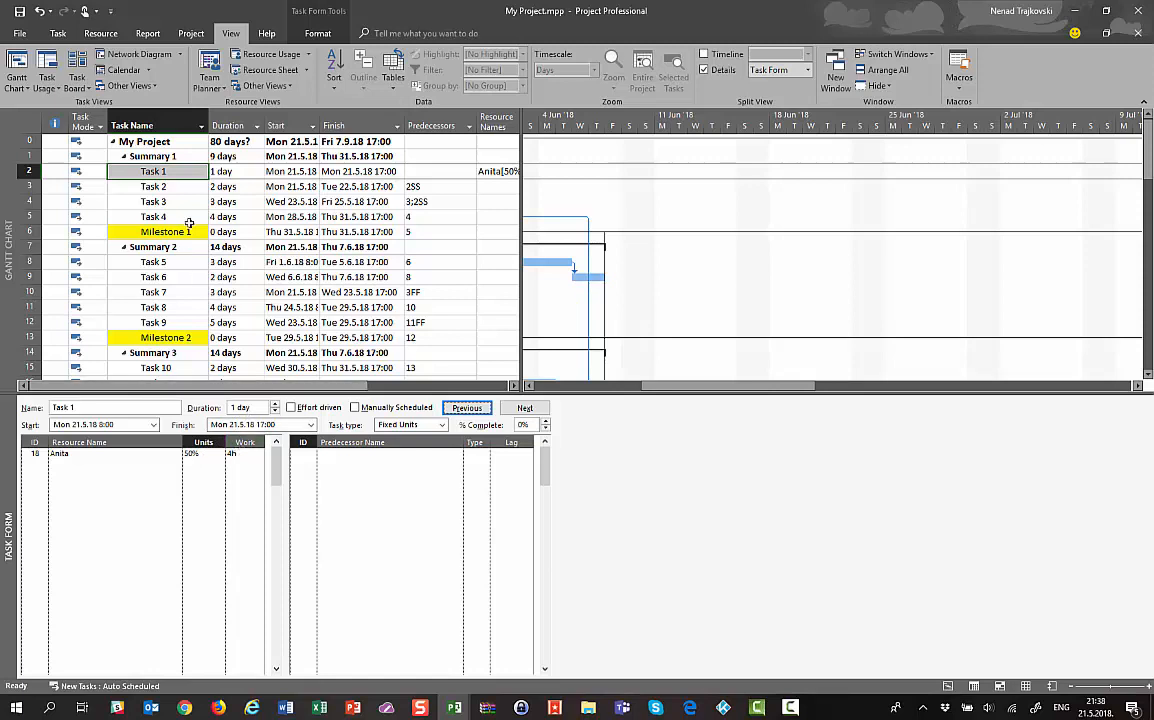
left_click(510, 411)
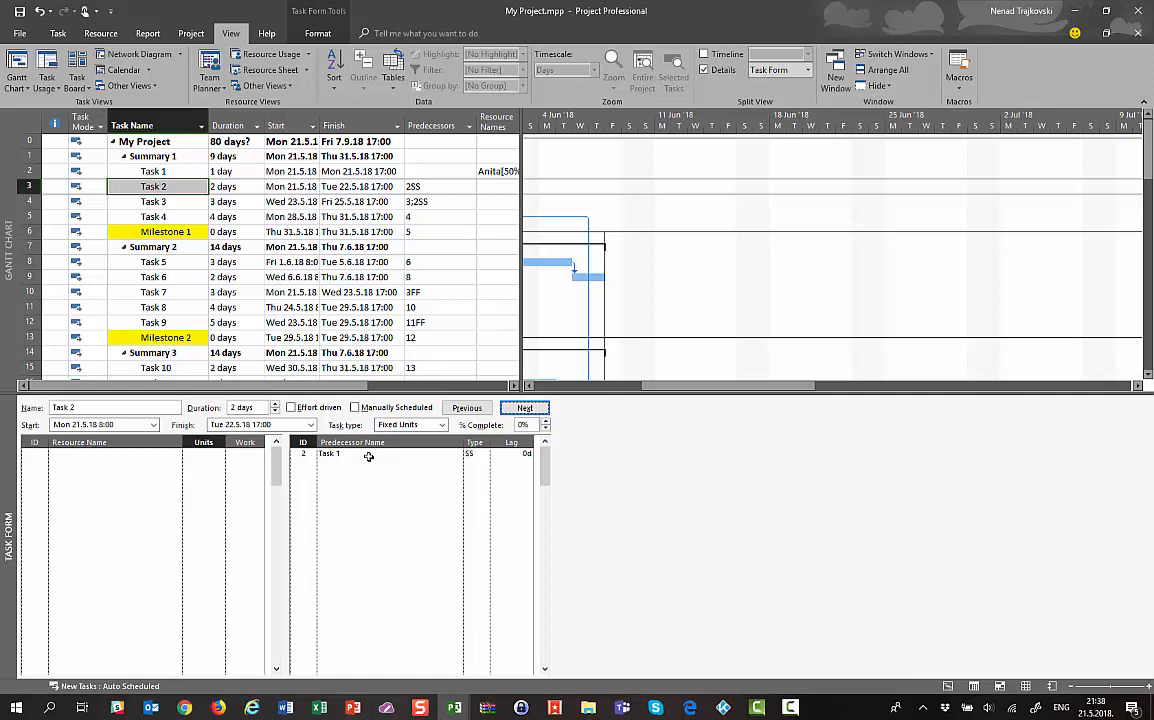
Assign the second listed resource to Task 2 with 40h of work
left_click(172, 456)
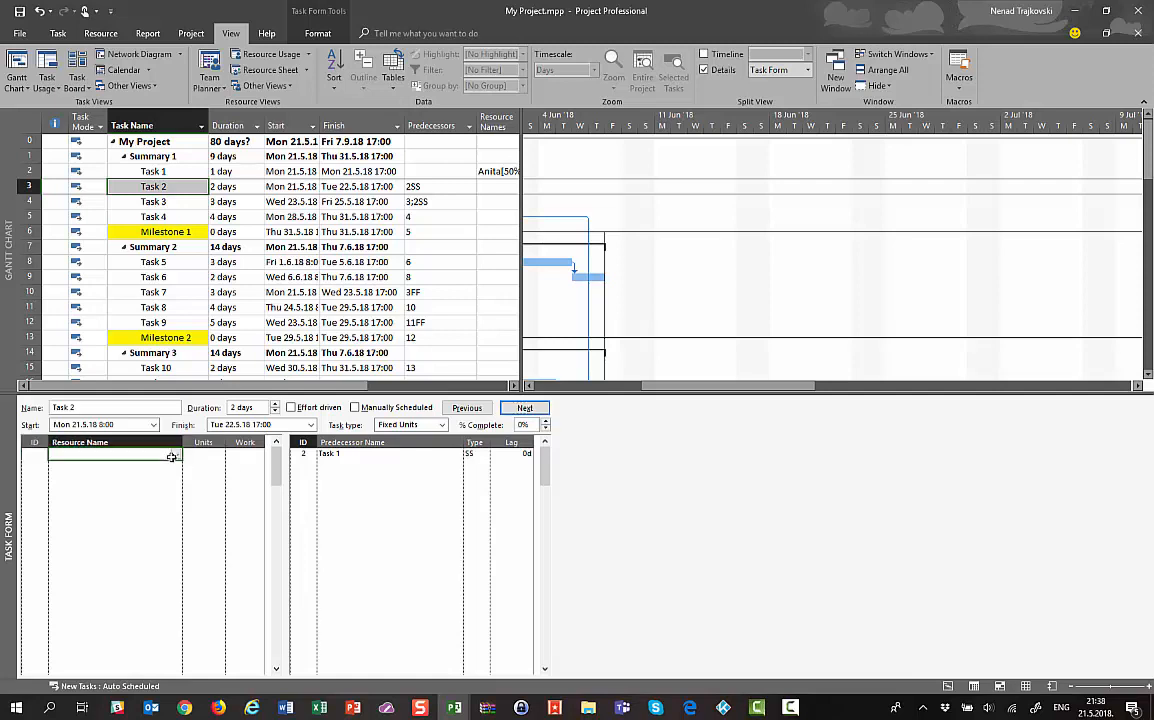
left_click(175, 456)
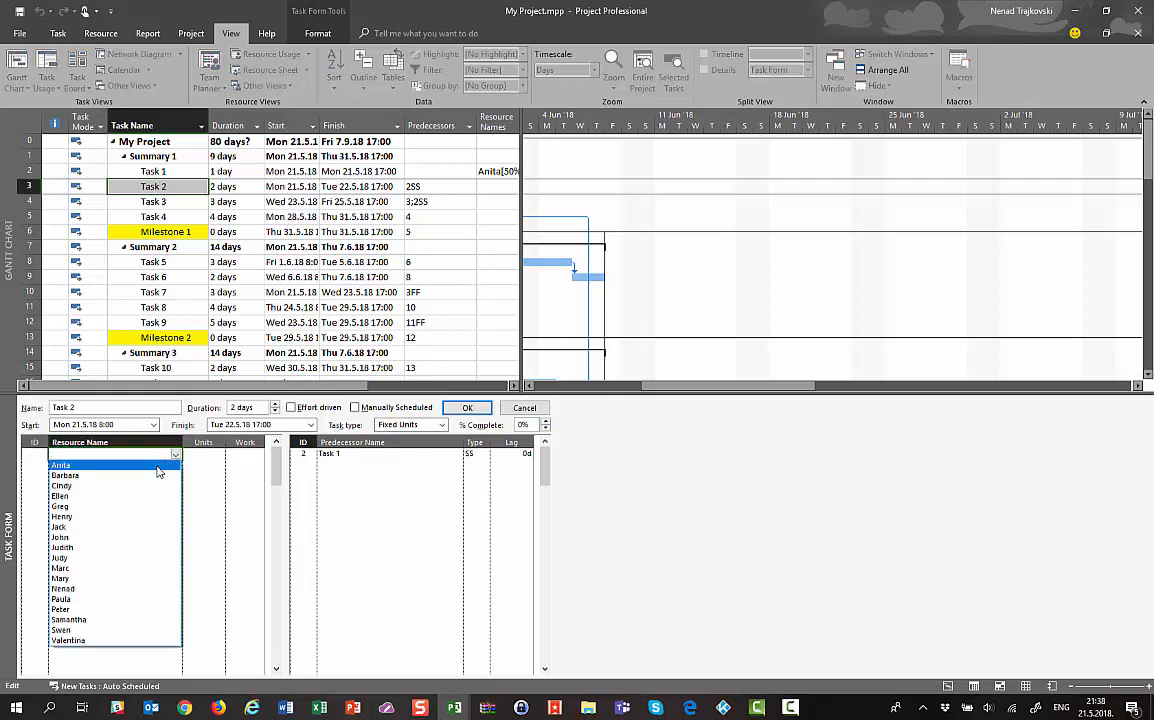
left_click(153, 476)
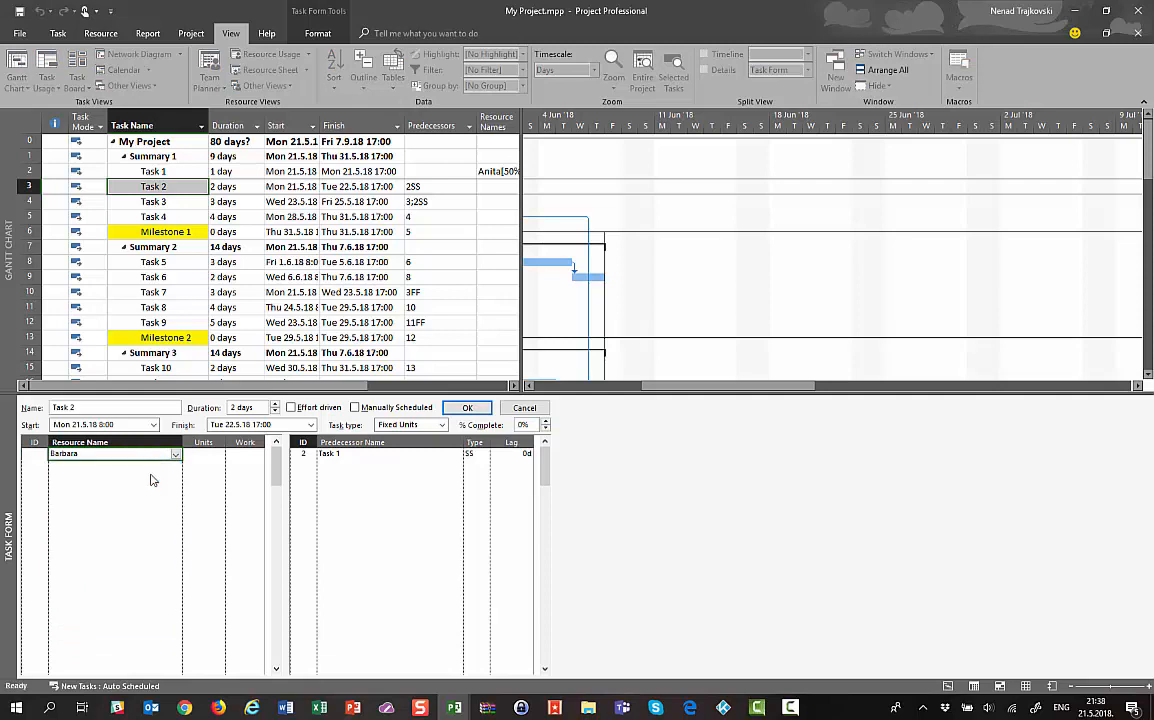
left_click(255, 455)
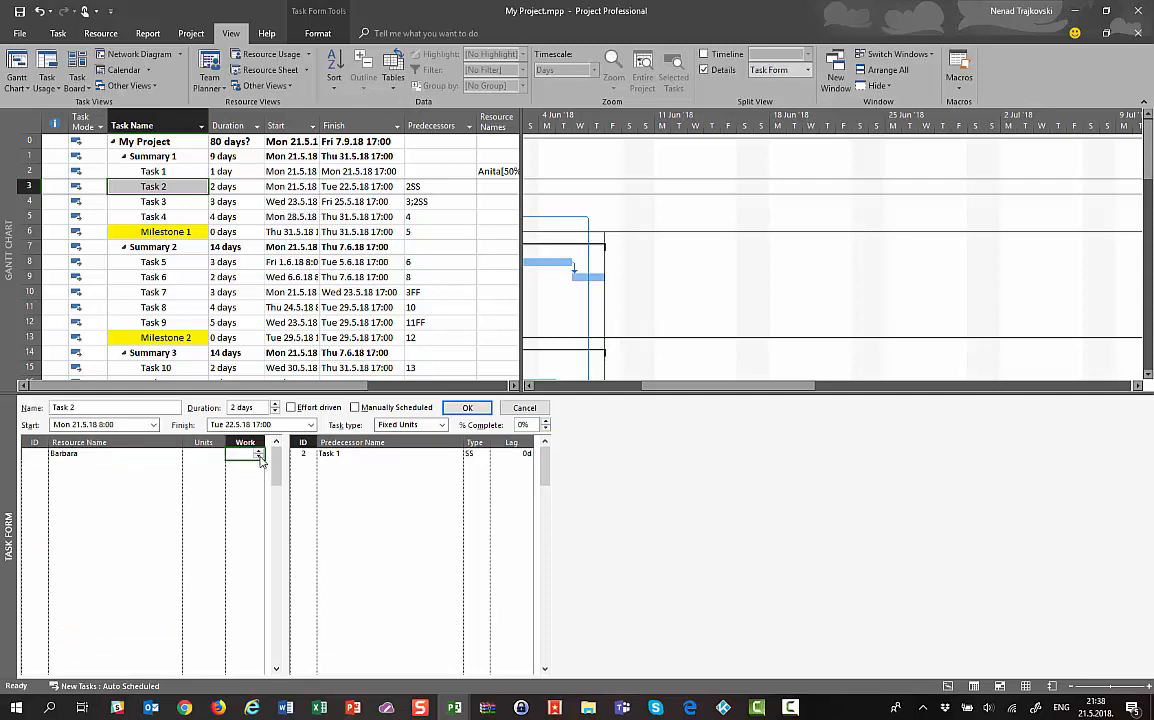
type("40")
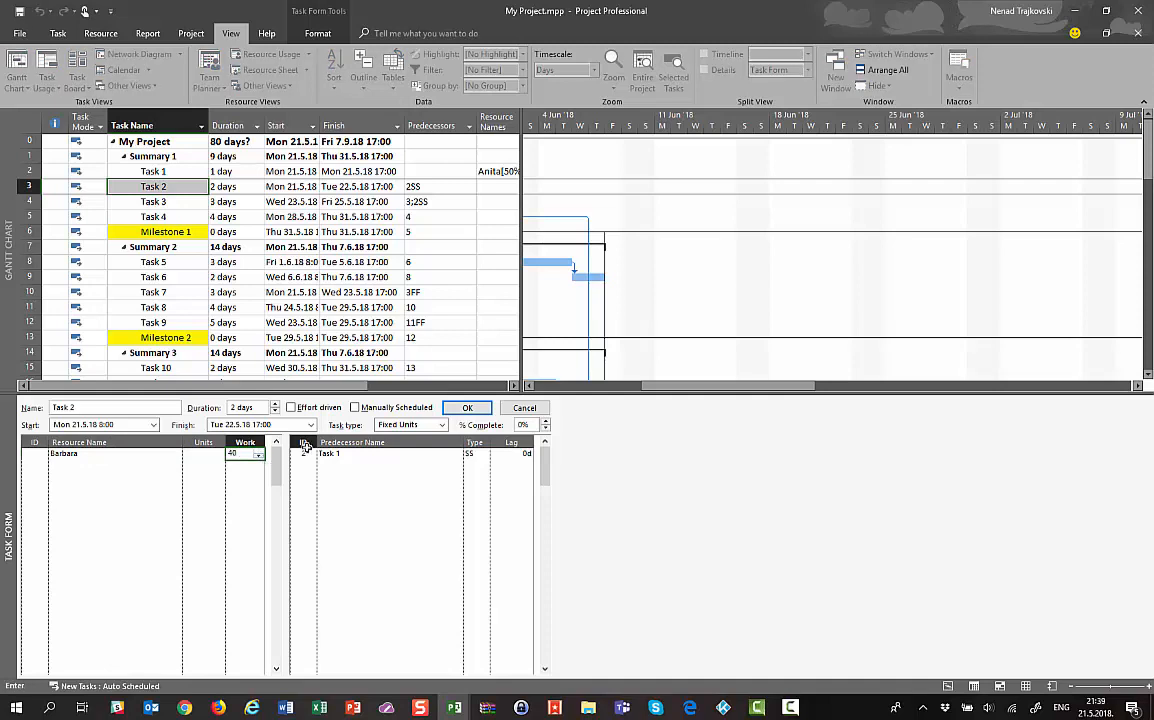
left_click(467, 407)
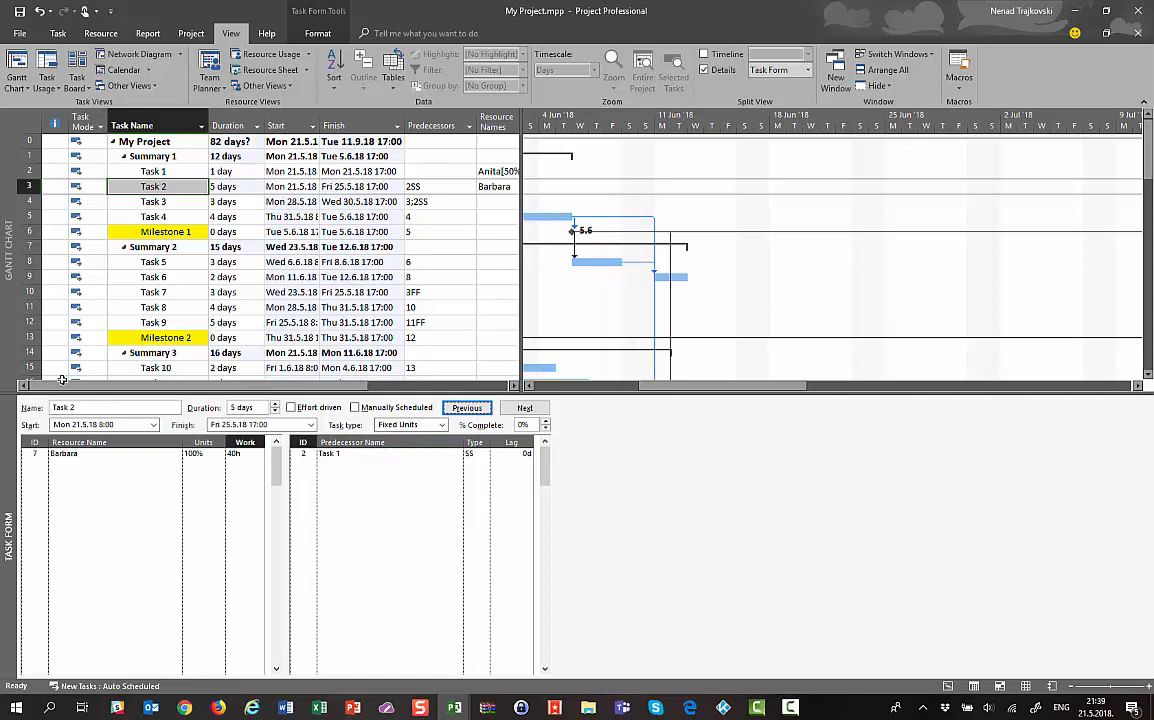
Undo that assignment and re-enter the second resource with 40h work on Task 2
left_click(39, 11)
left_click(39, 11)
left_click(39, 11)
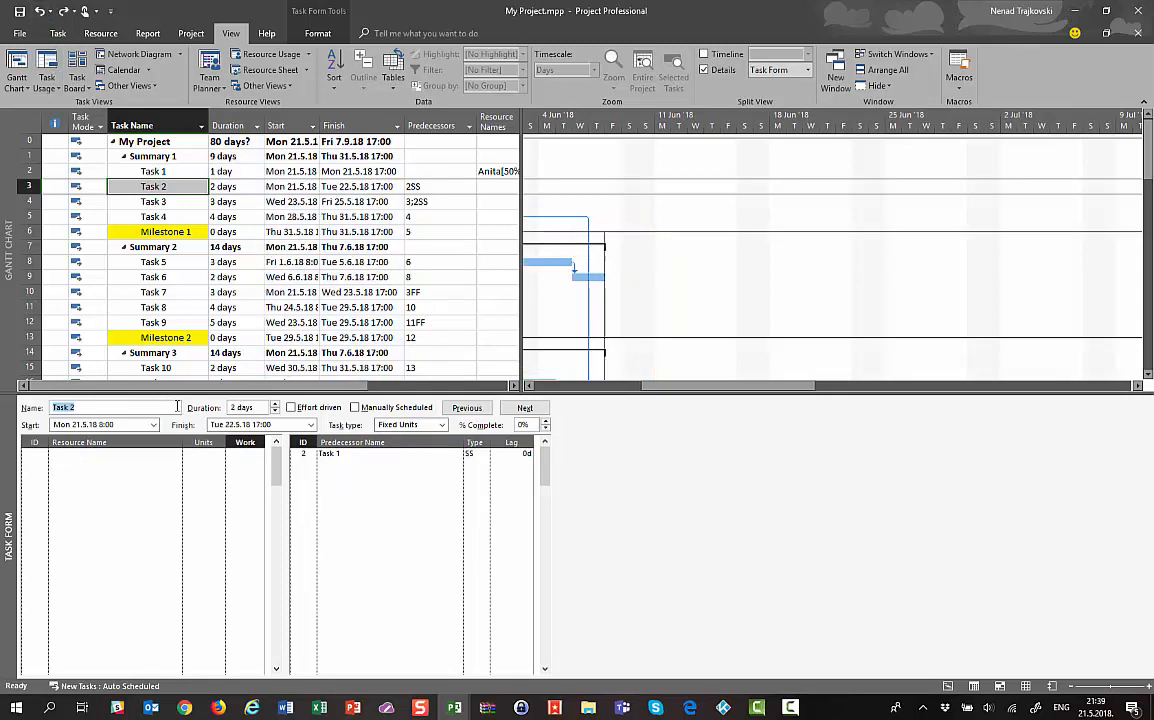
left_click(171, 457)
left_click(175, 455)
left_click(150, 478)
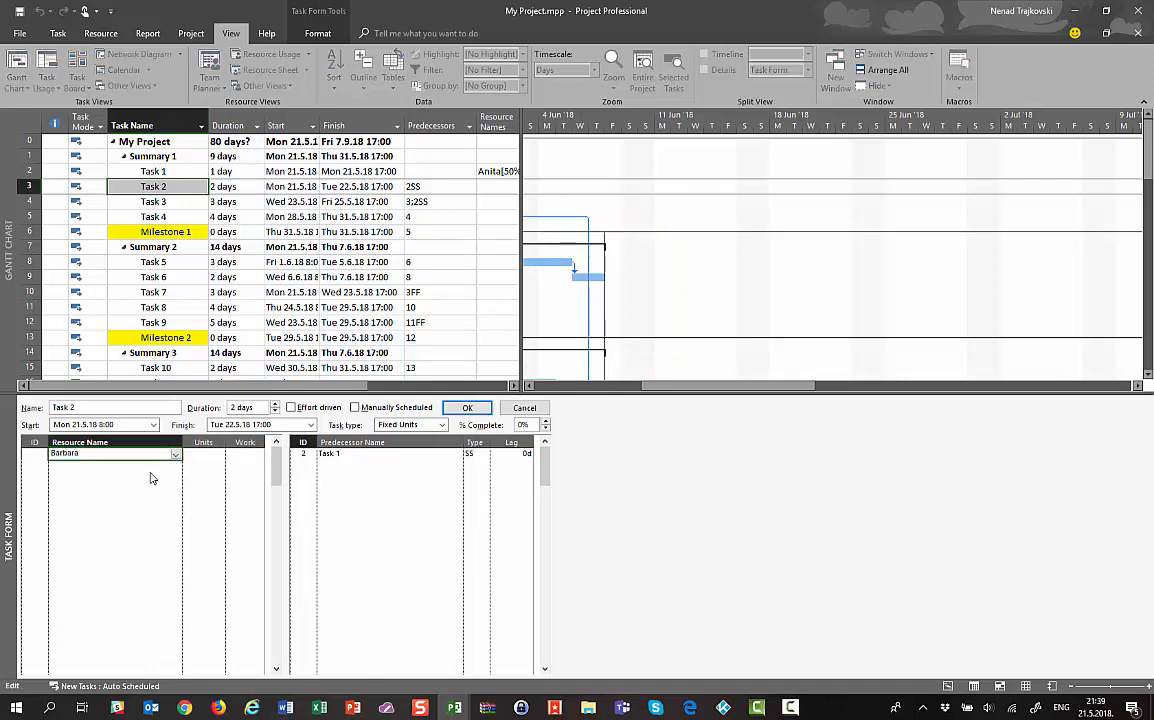
left_click(240, 454)
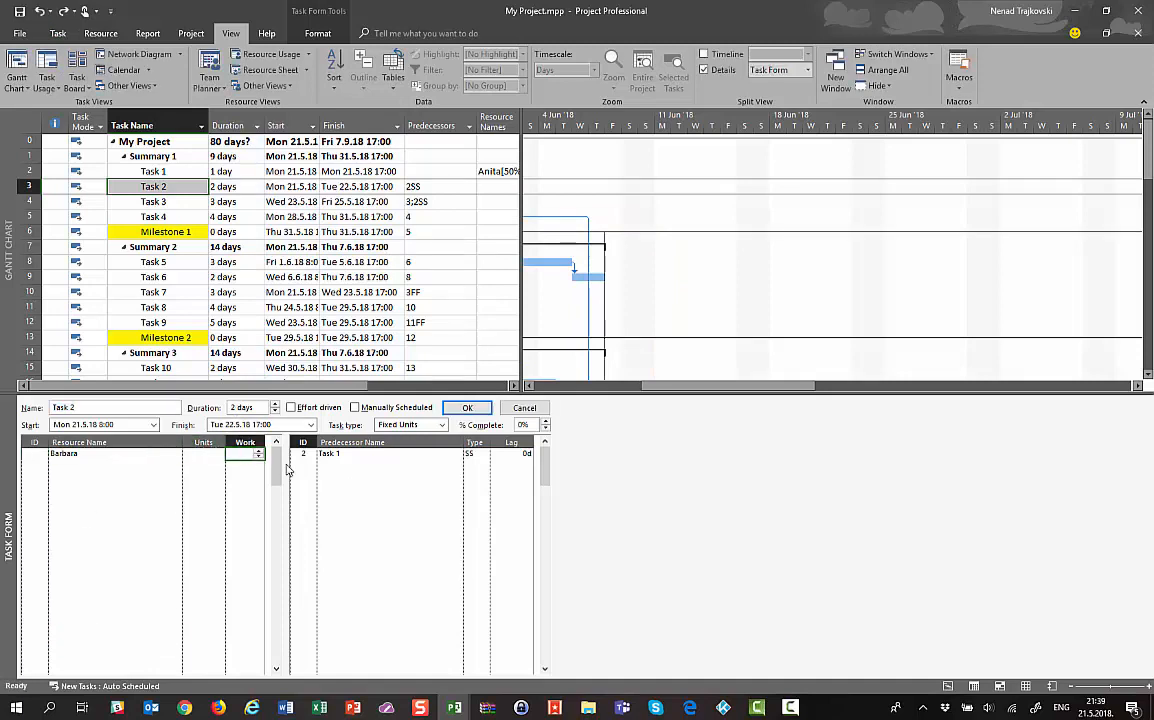
type("40")
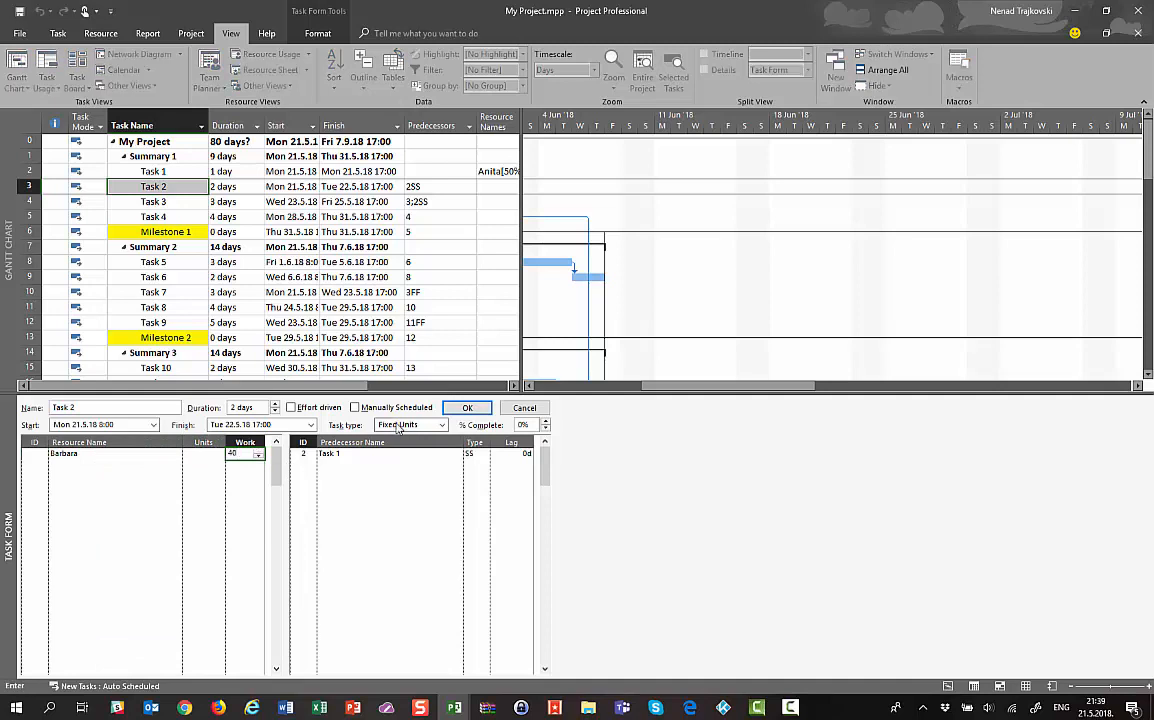
left_click(466, 407)
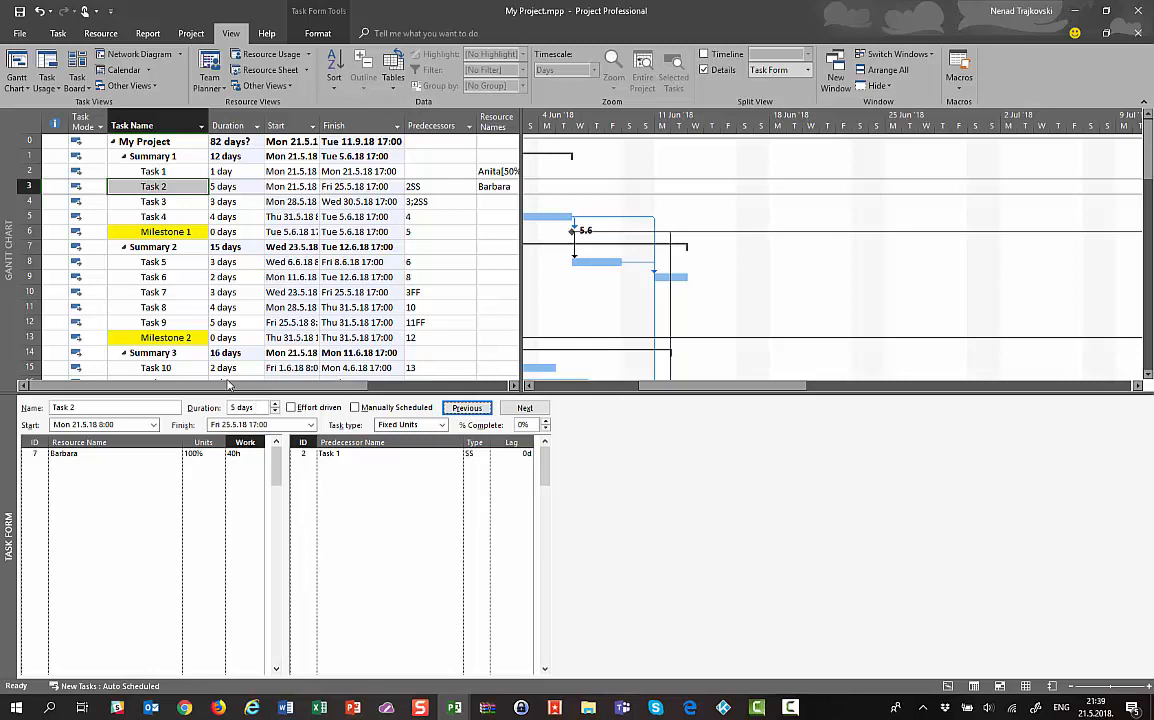
left_click(130, 205)
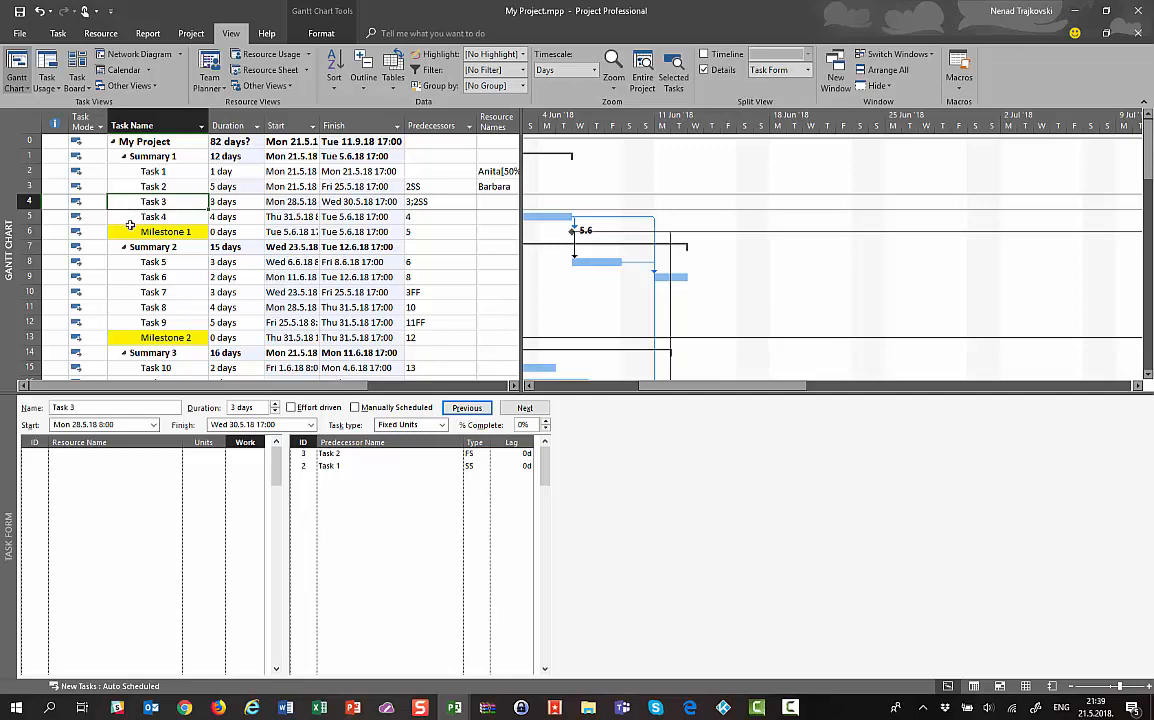
Assign a resource to Task 3 at 100% units with 24h of work, then select Task 4
left_click(162, 463)
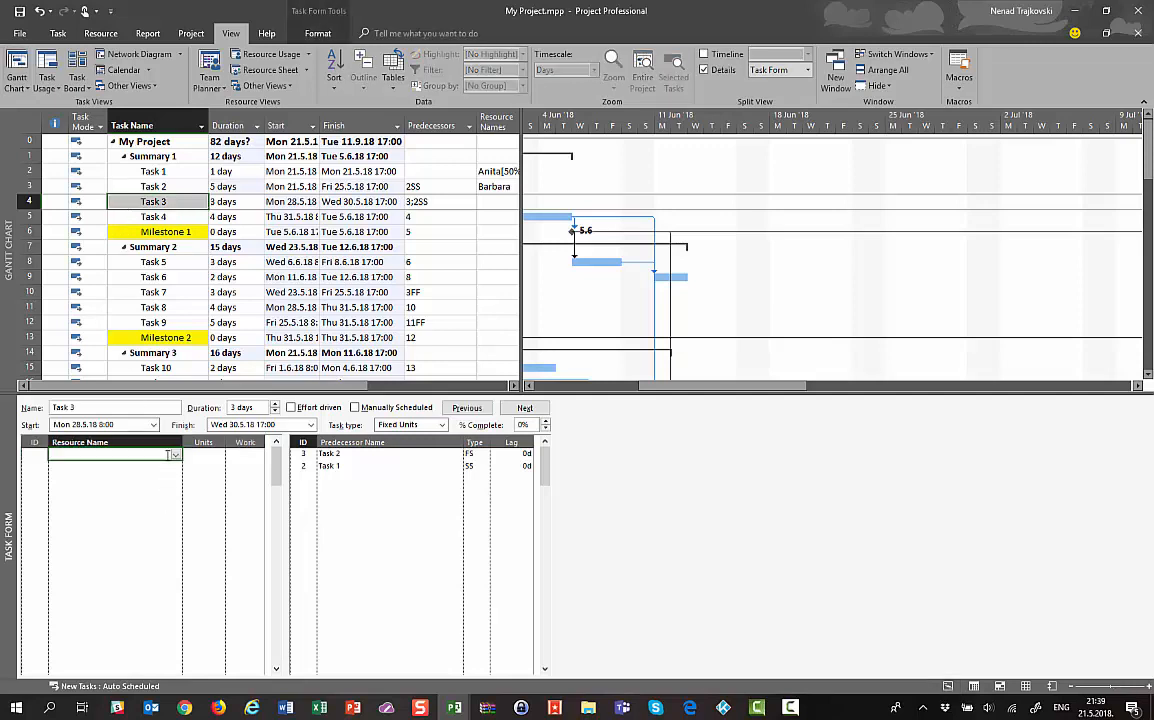
left_click(175, 458)
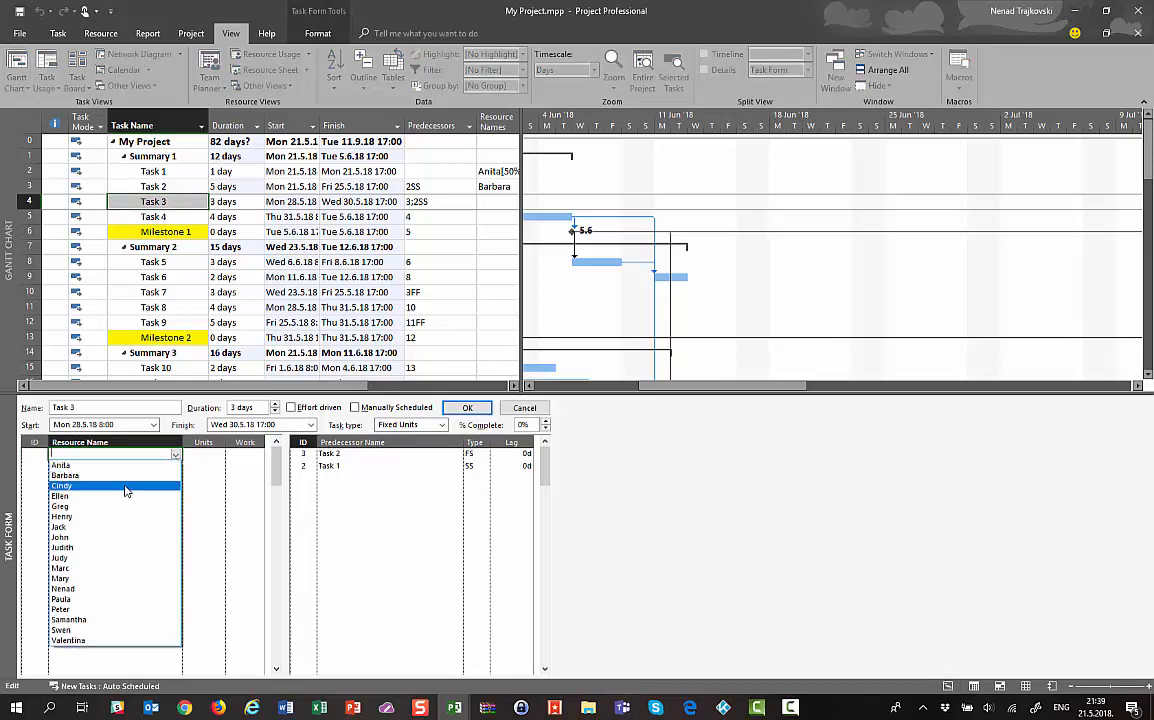
left_click(125, 490)
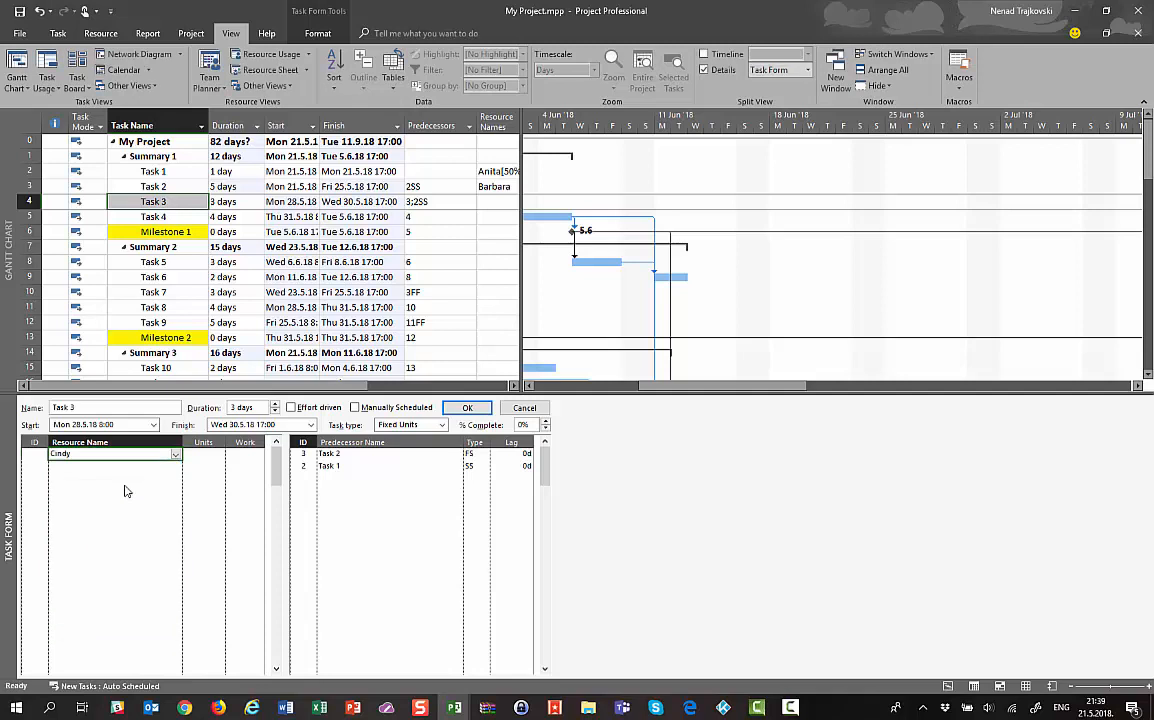
left_click(466, 407)
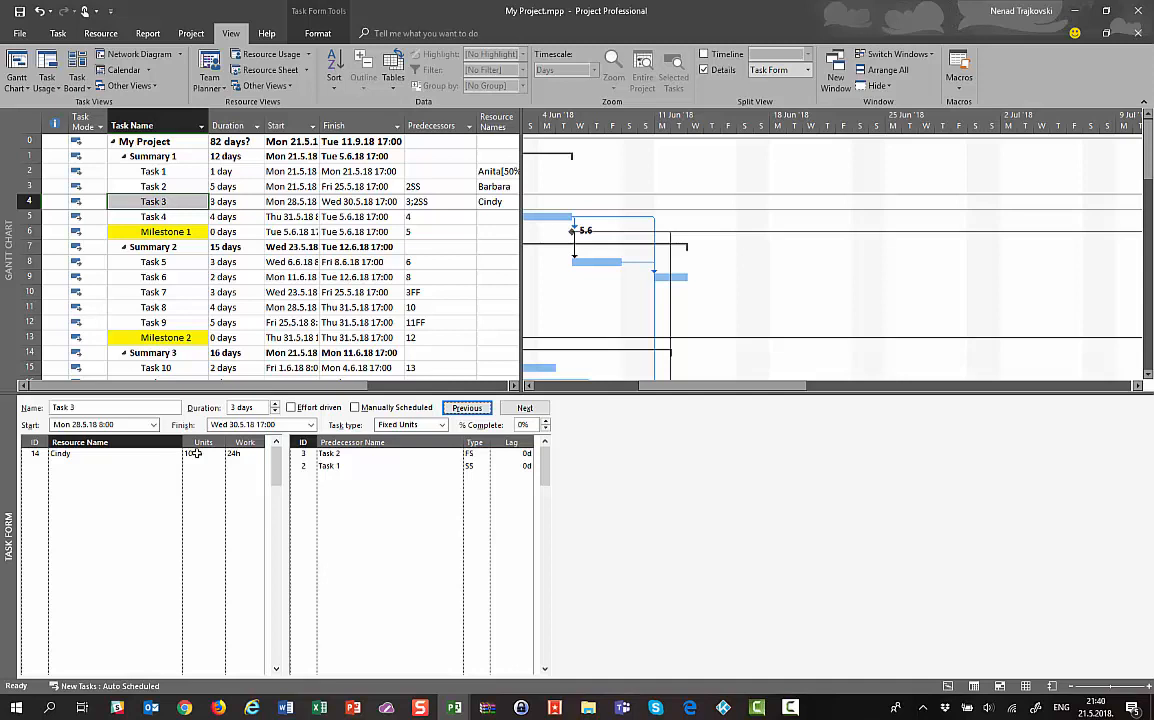
left_click(250, 455)
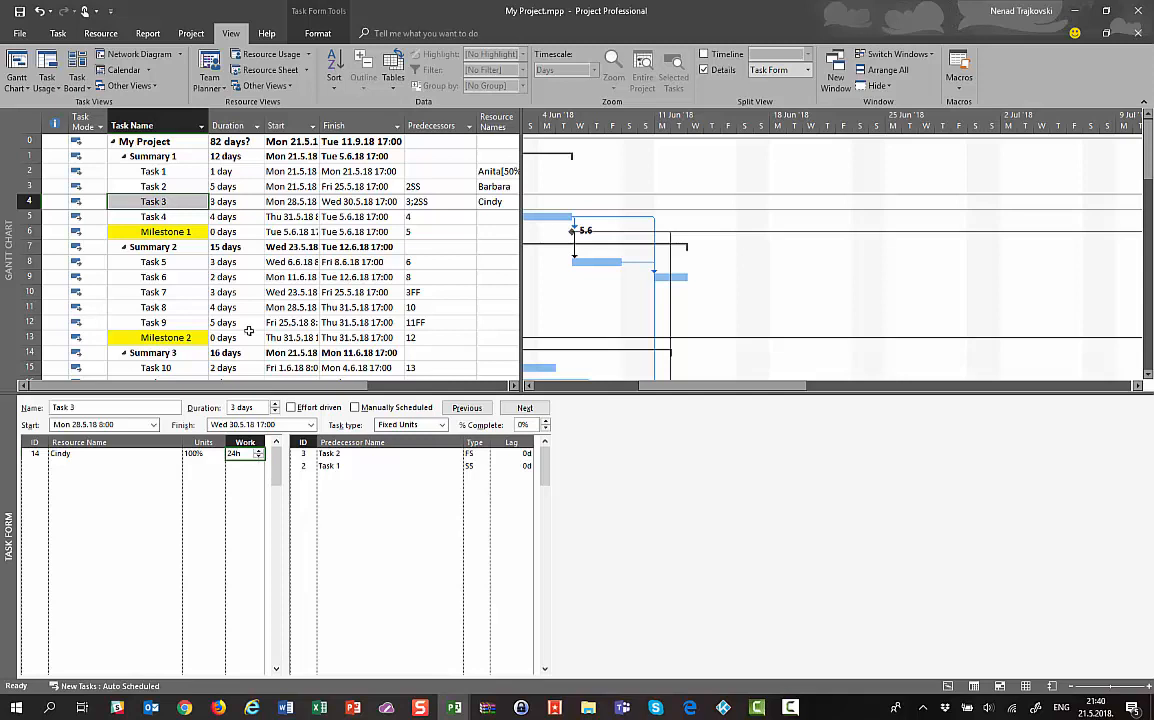
left_click(155, 217)
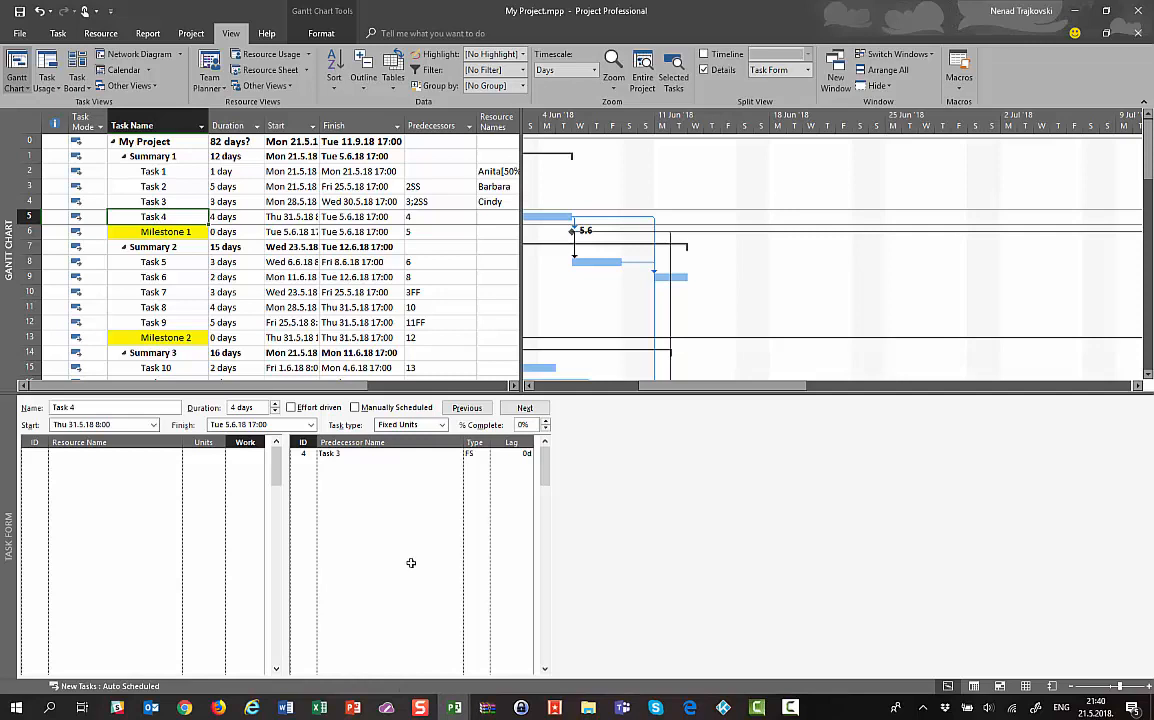
Add Task 1 as a predecessor of Task 4
left_click(335, 454)
left_click(394, 468)
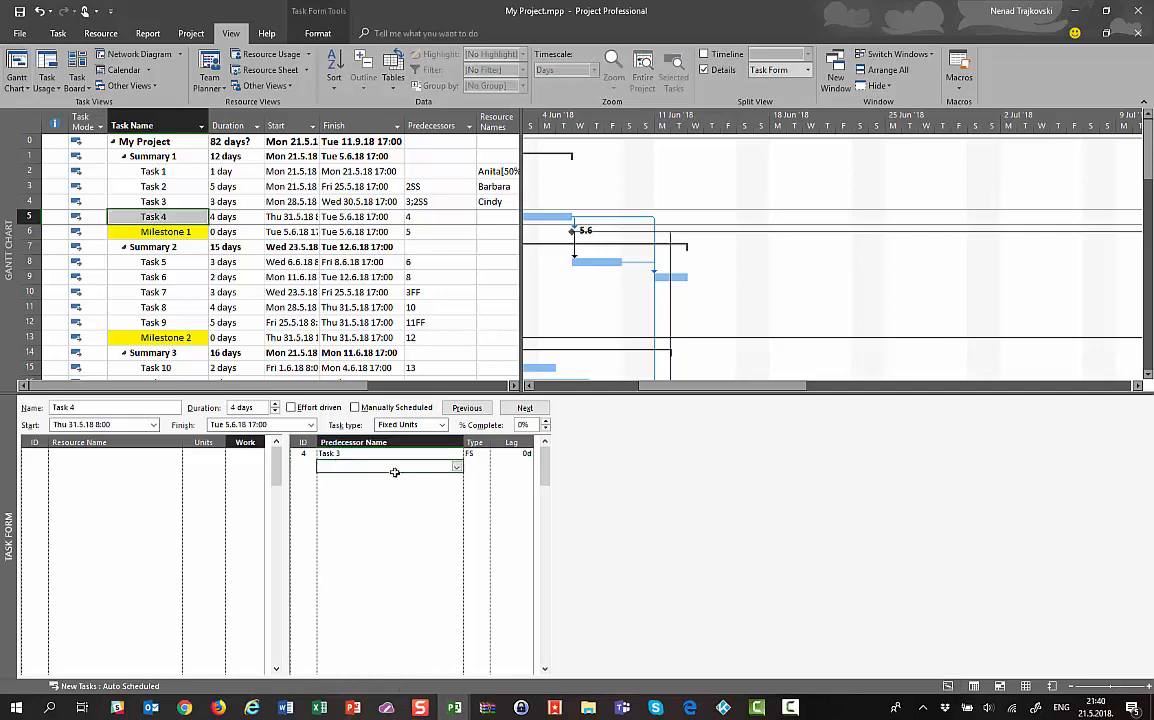
left_click(456, 467)
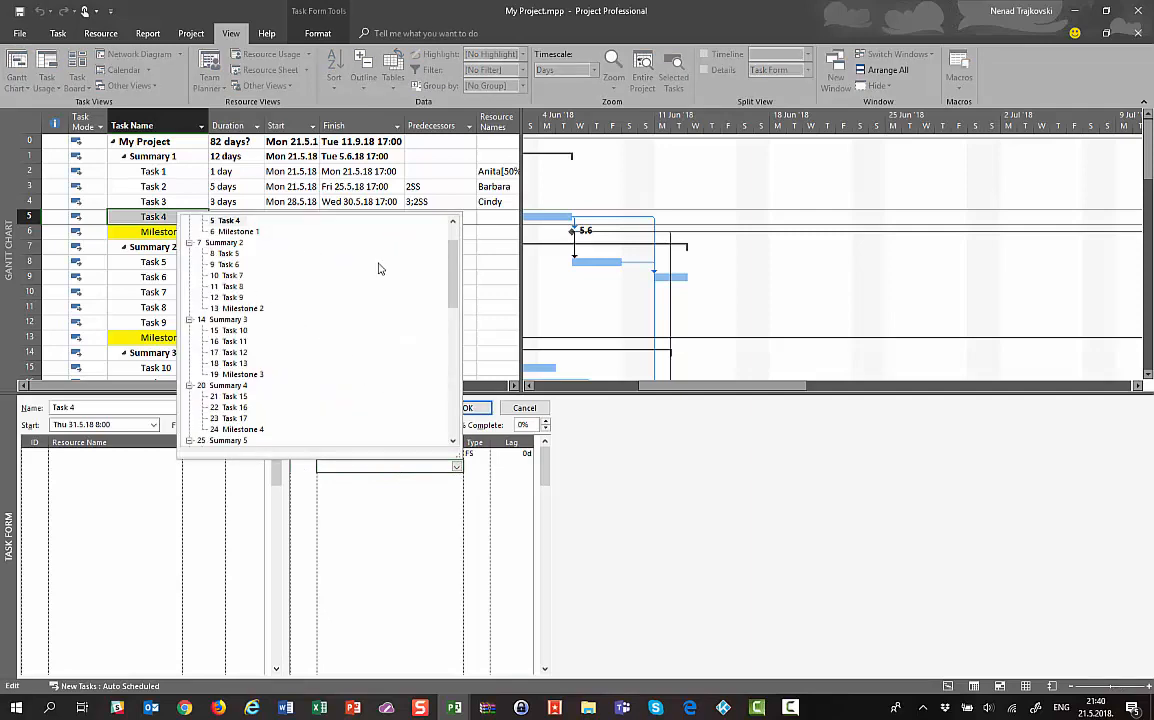
scroll(410, 248, "up", 2)
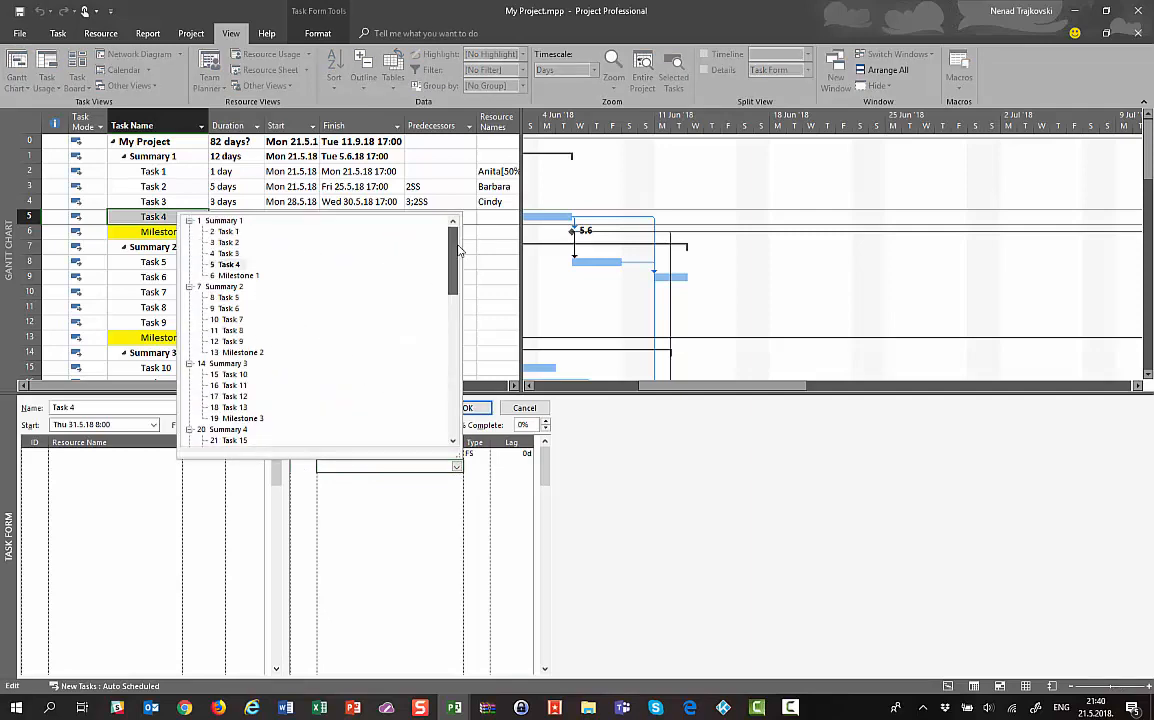
left_click(226, 231)
Assign a resource to Task 4 with 24 hours of work and commit the changes
left_click(166, 456)
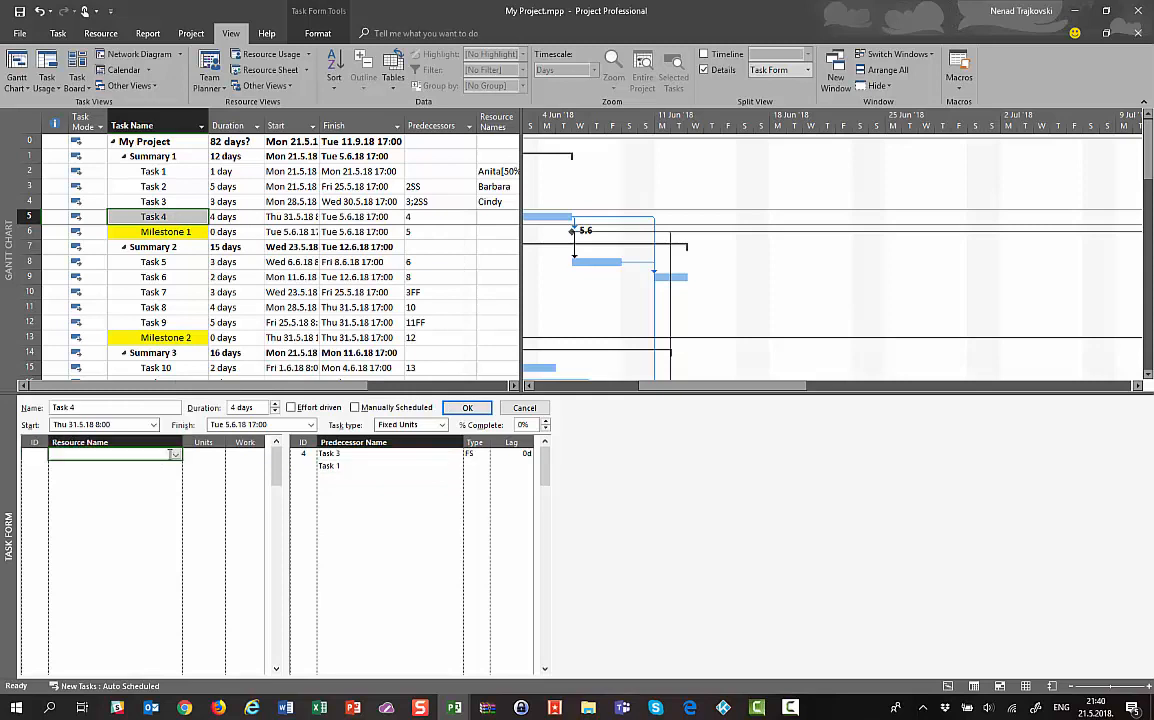
left_click(175, 456)
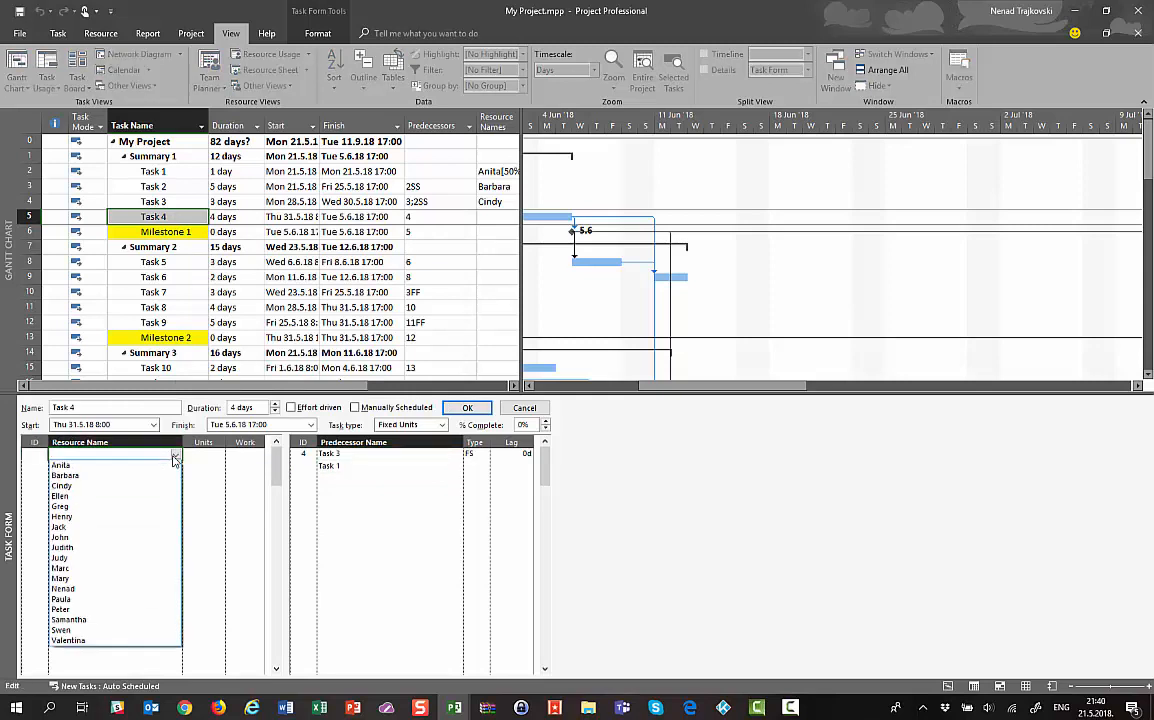
left_click(96, 496)
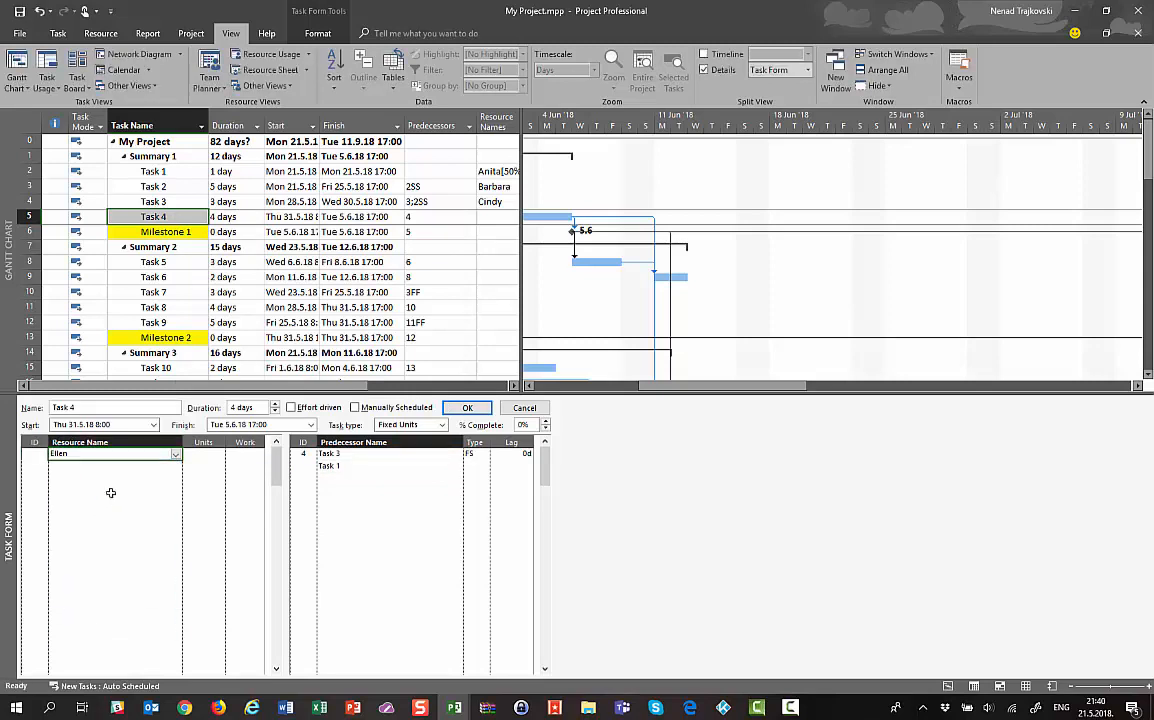
left_click(252, 457)
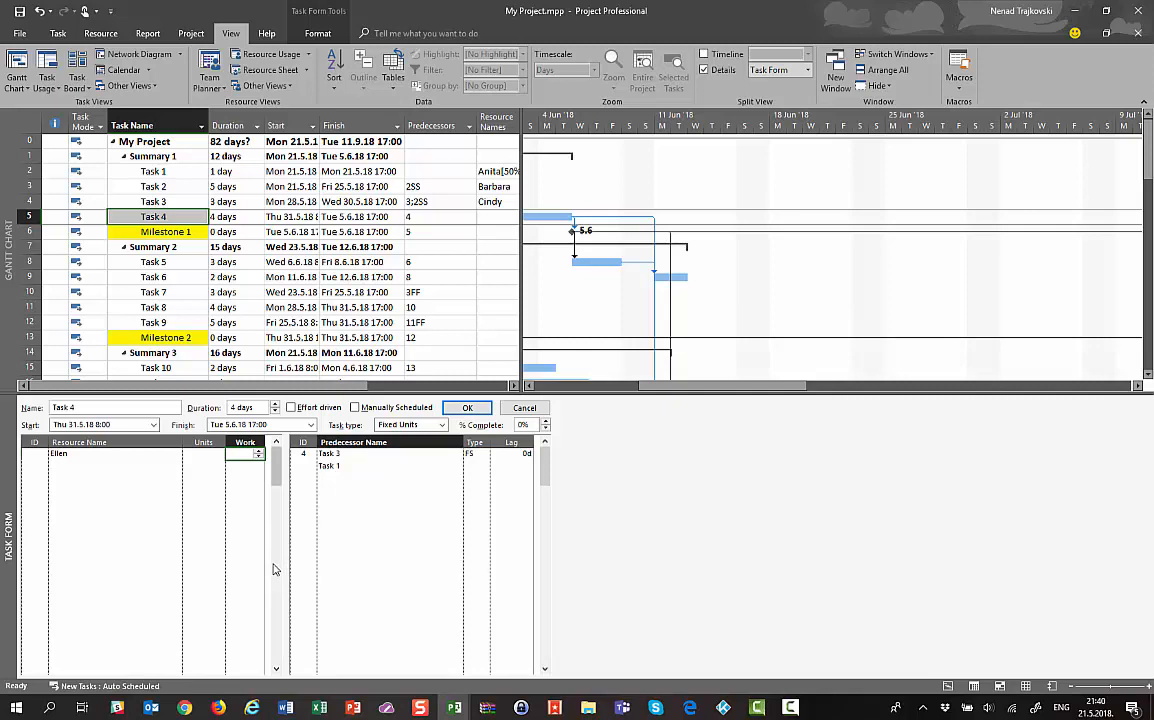
type("24")
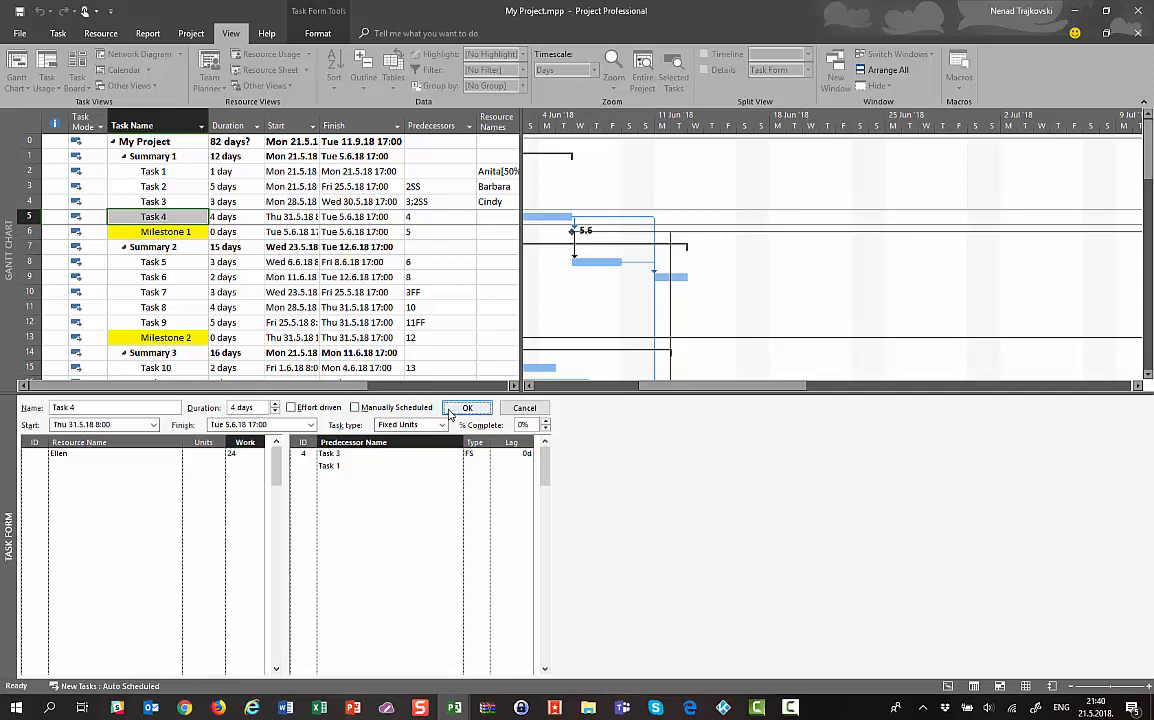
key("Return")
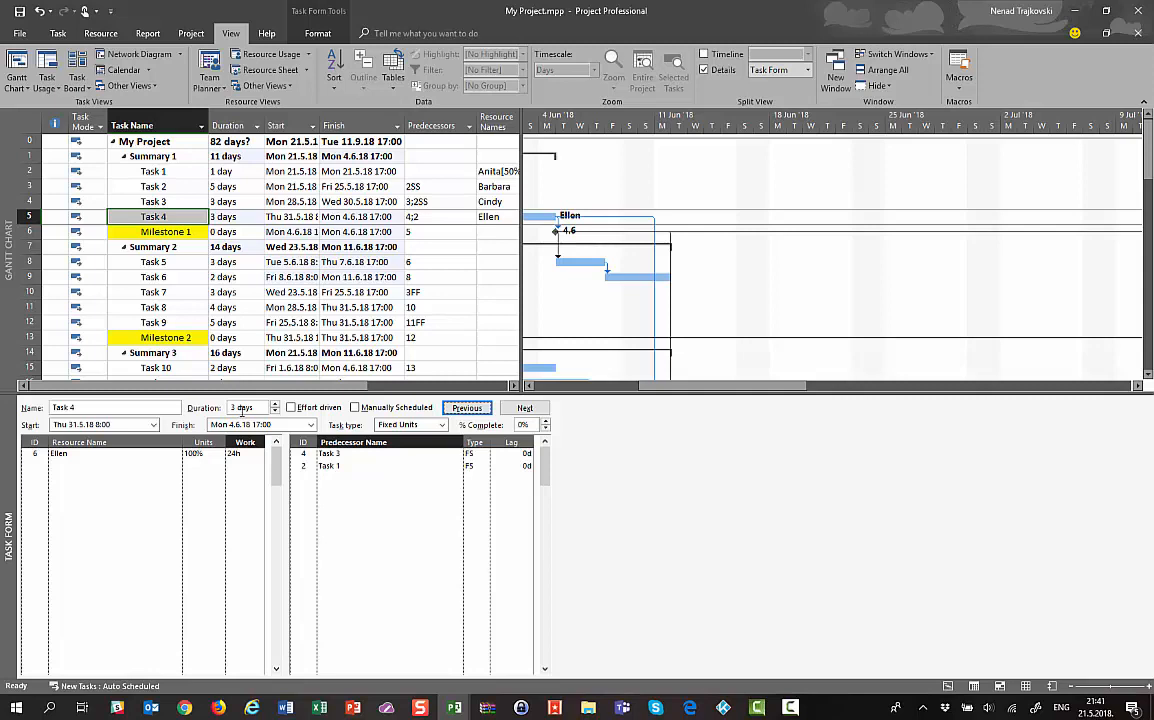
Switch the Task Form to Predecessors & Successors and bring up Task 6's details
right_click(164, 469)
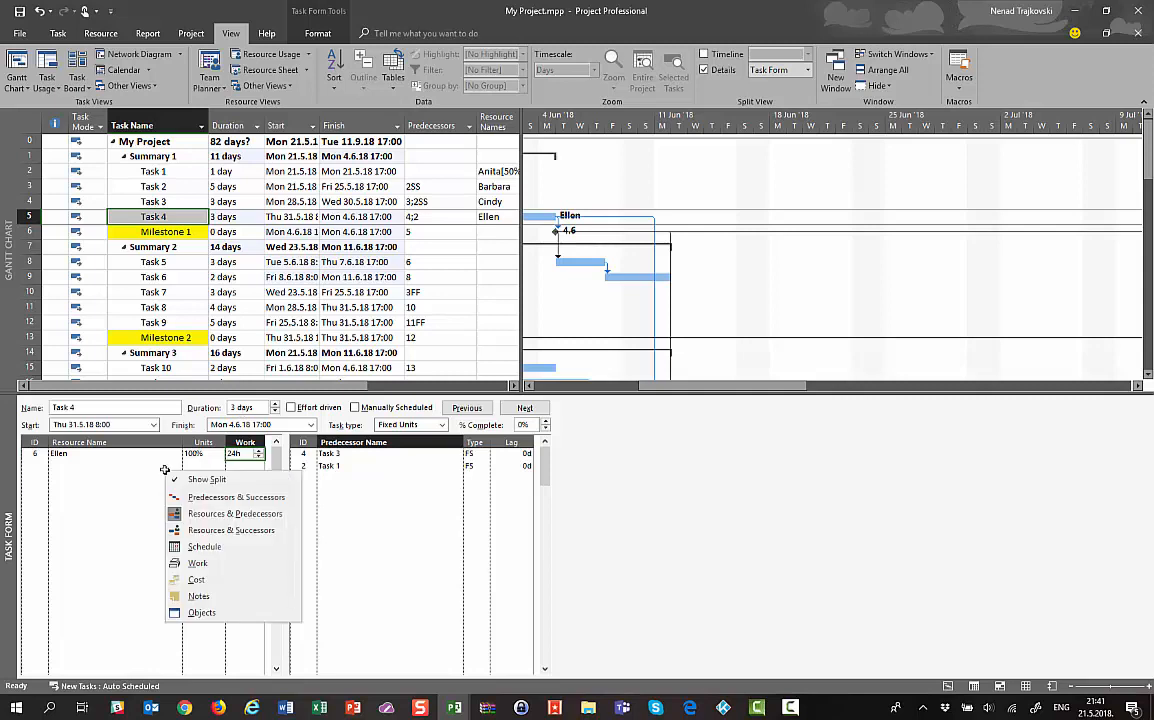
left_click(203, 530)
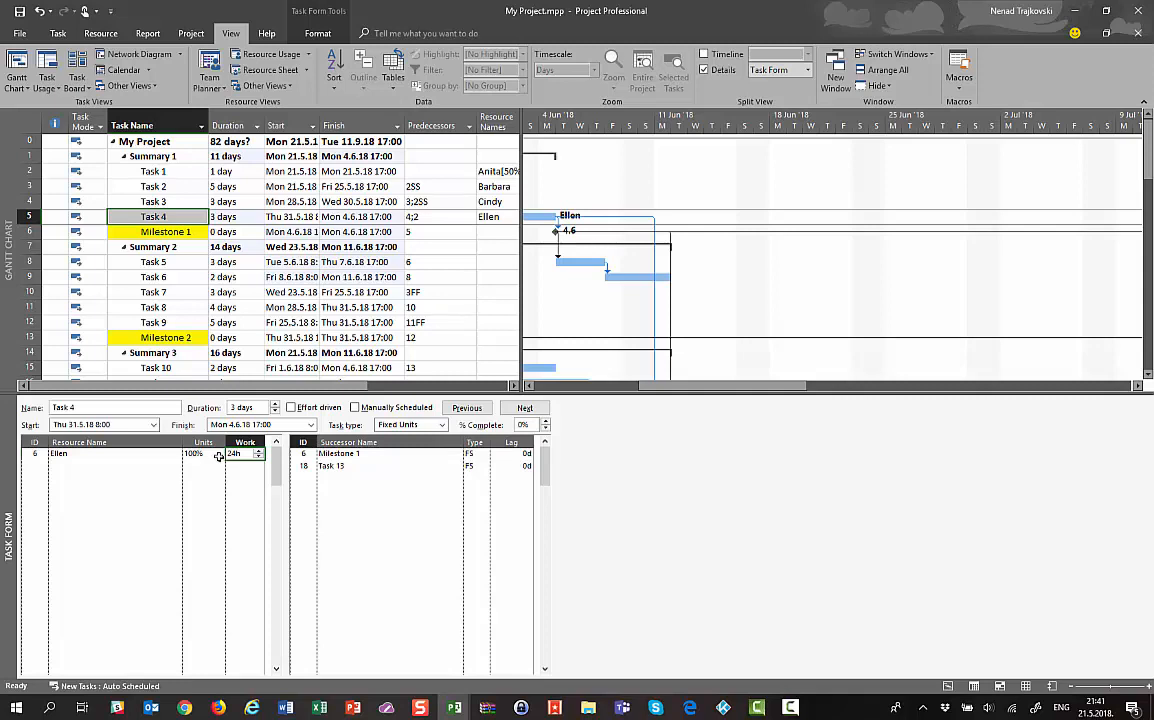
right_click(202, 411)
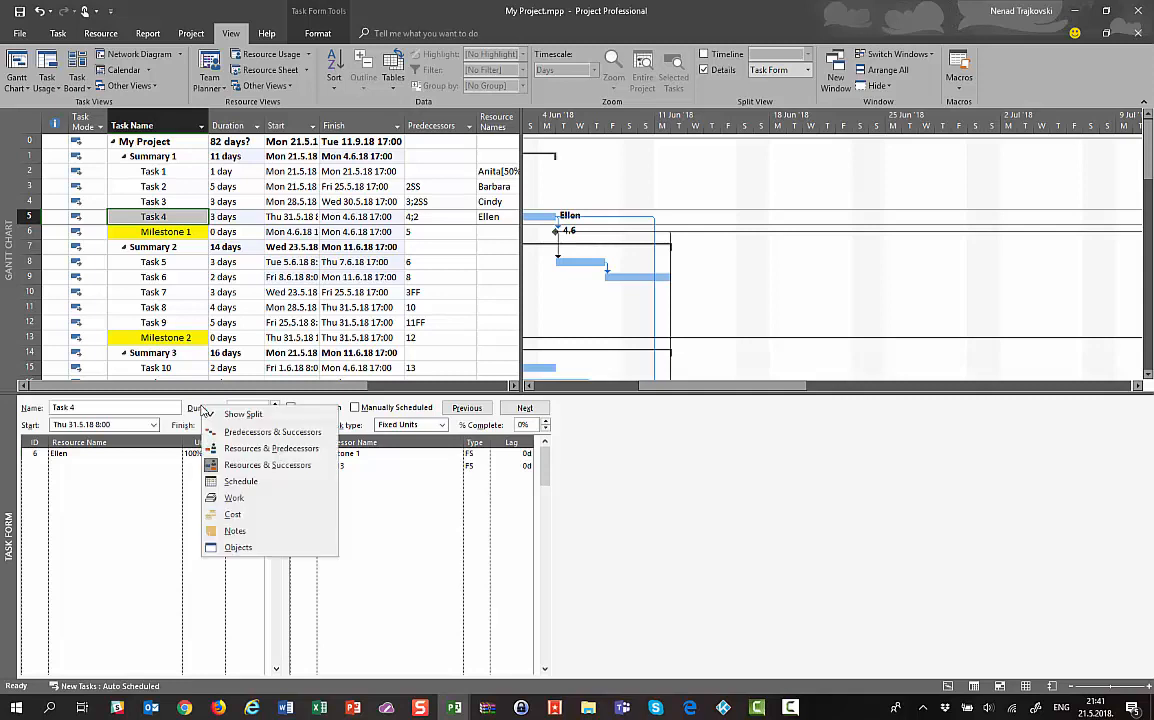
left_click(270, 432)
left_click(271, 172)
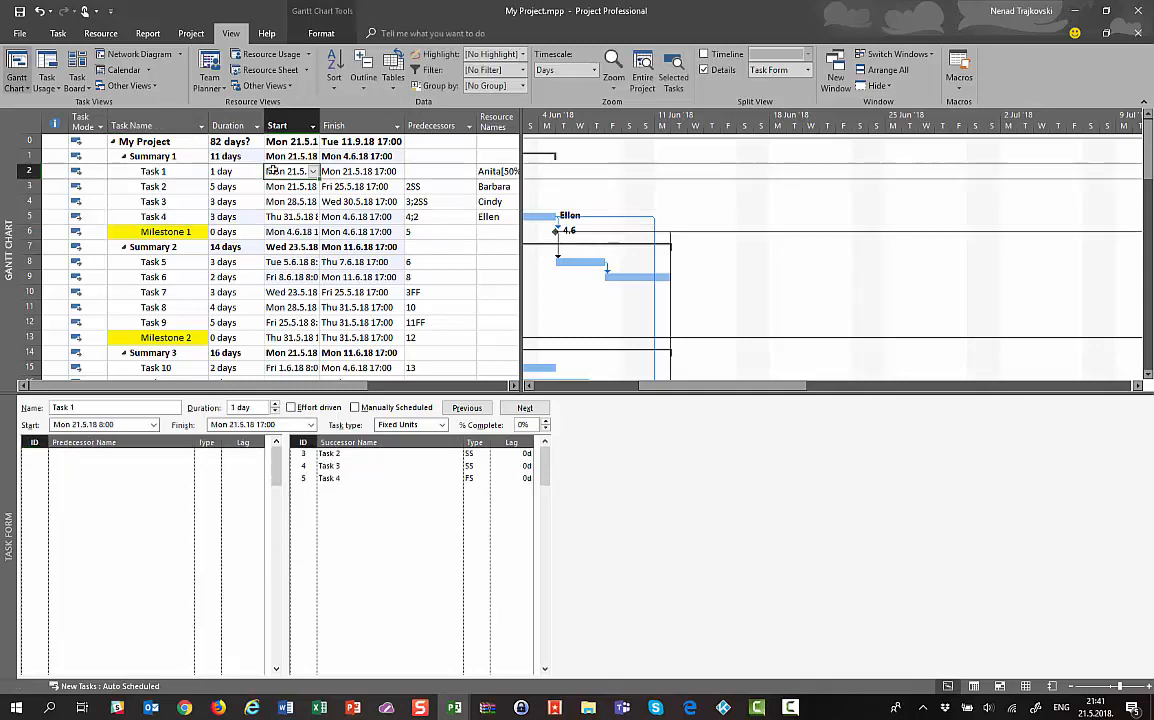
key("Down")
key("Down")
key("Down")
key("Down")
key("Down")
key("Down")
key("Down")
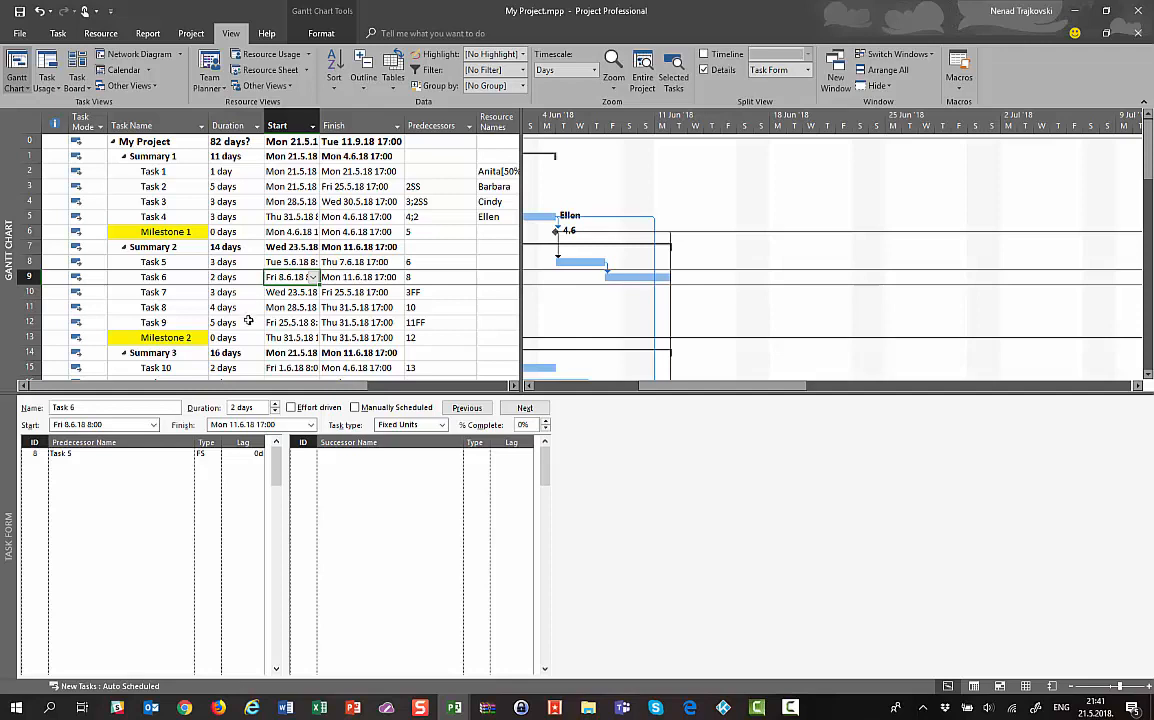
right_click(151, 498)
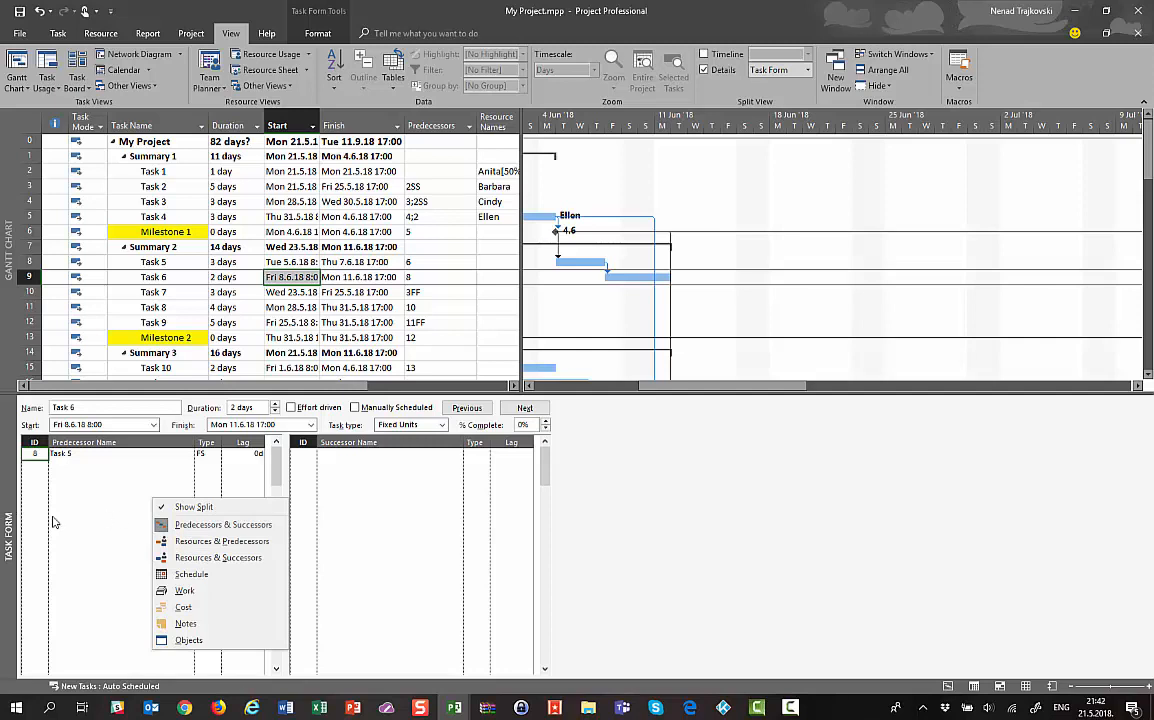
Show Schedule details (work, delays, scheduled start and finish) in Task 6's Task Form
left_click(180, 578)
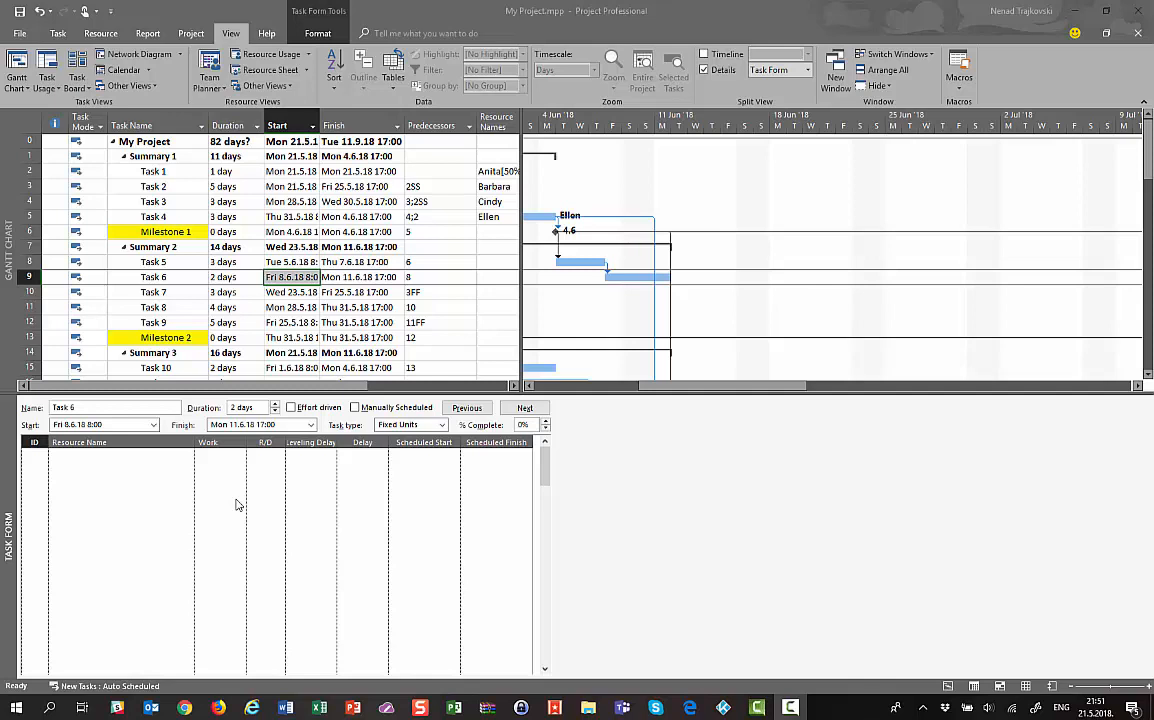
right_click(148, 468)
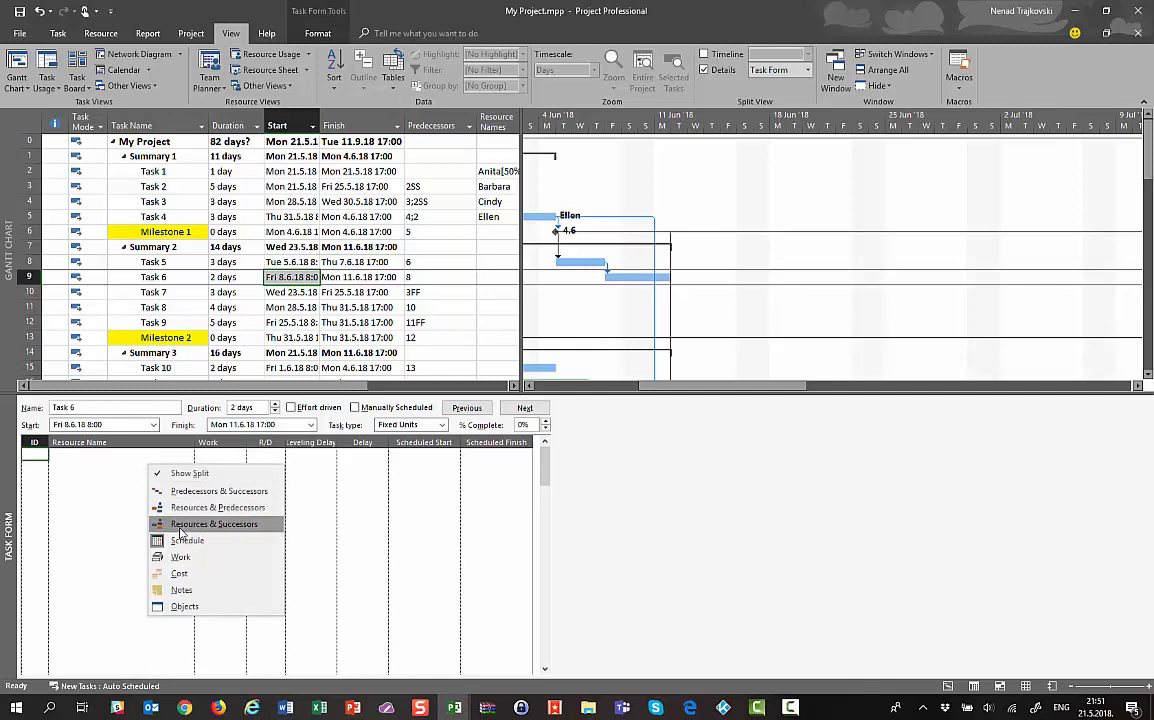
left_click(108, 472)
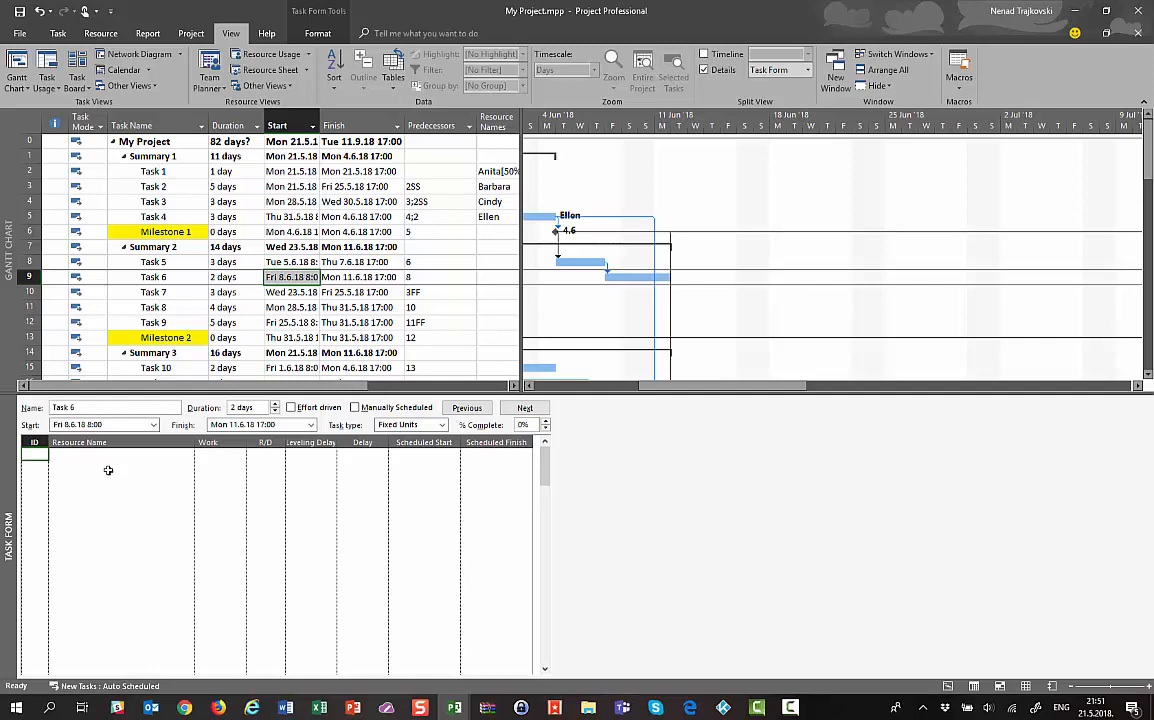
Assign two resources to Task 5, each with 24 hours of work
left_click(150, 258)
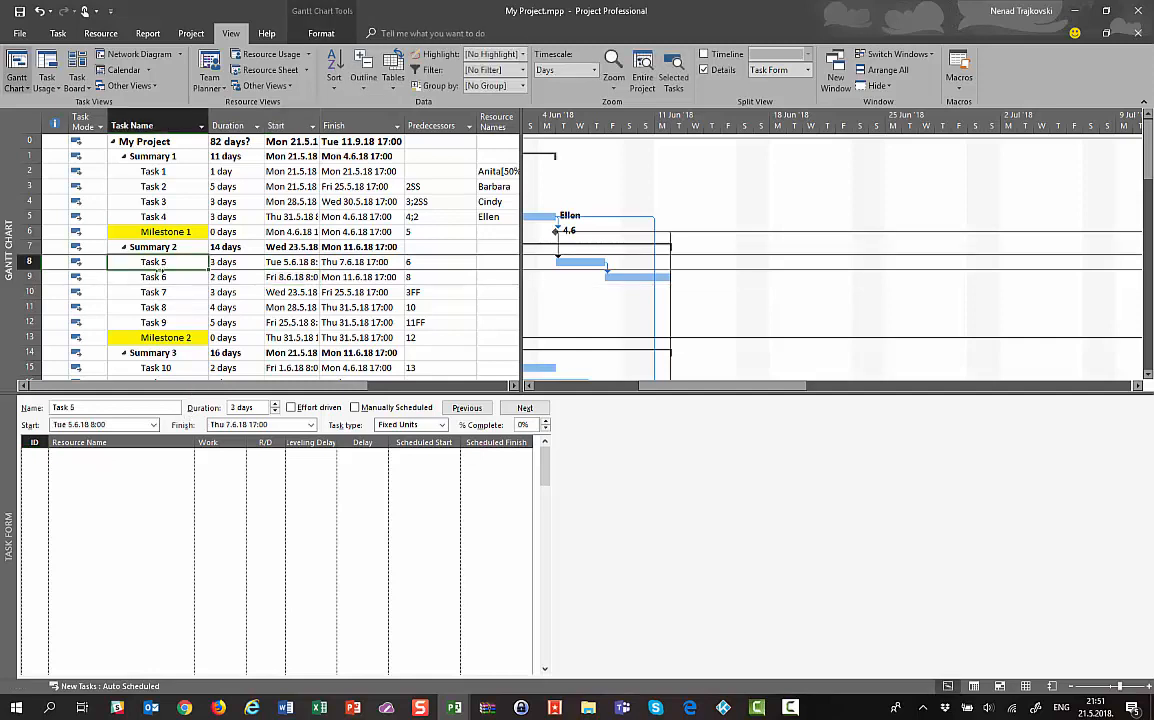
left_click(182, 463)
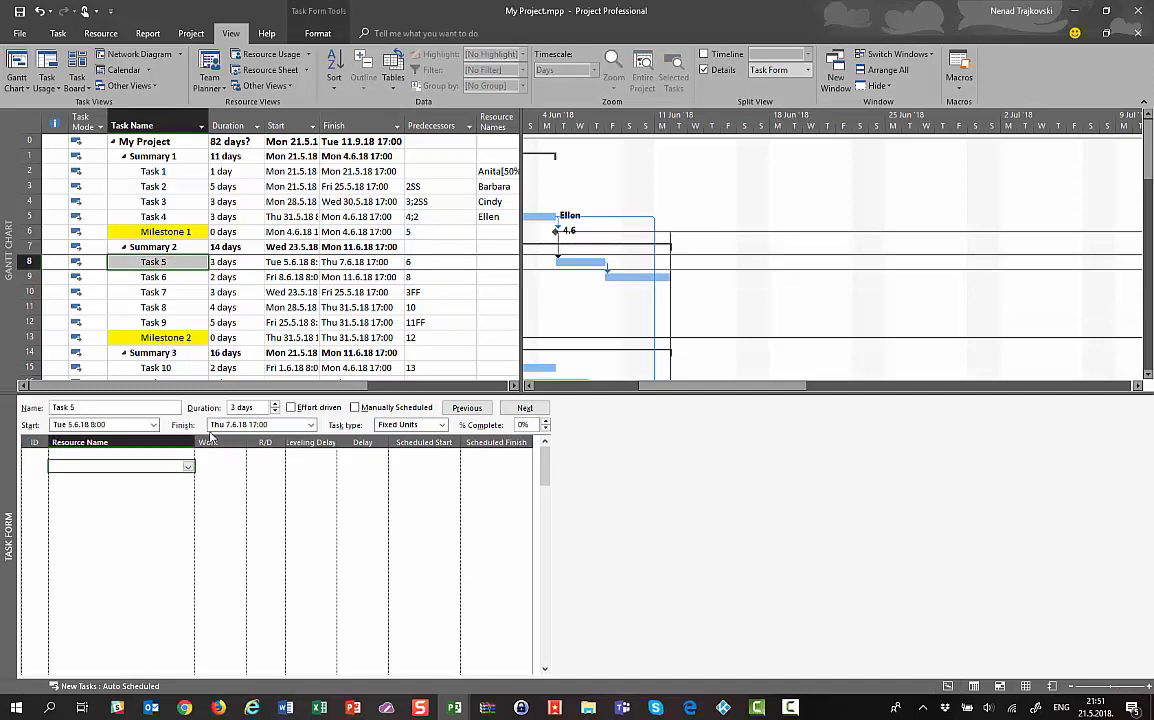
left_click(189, 455)
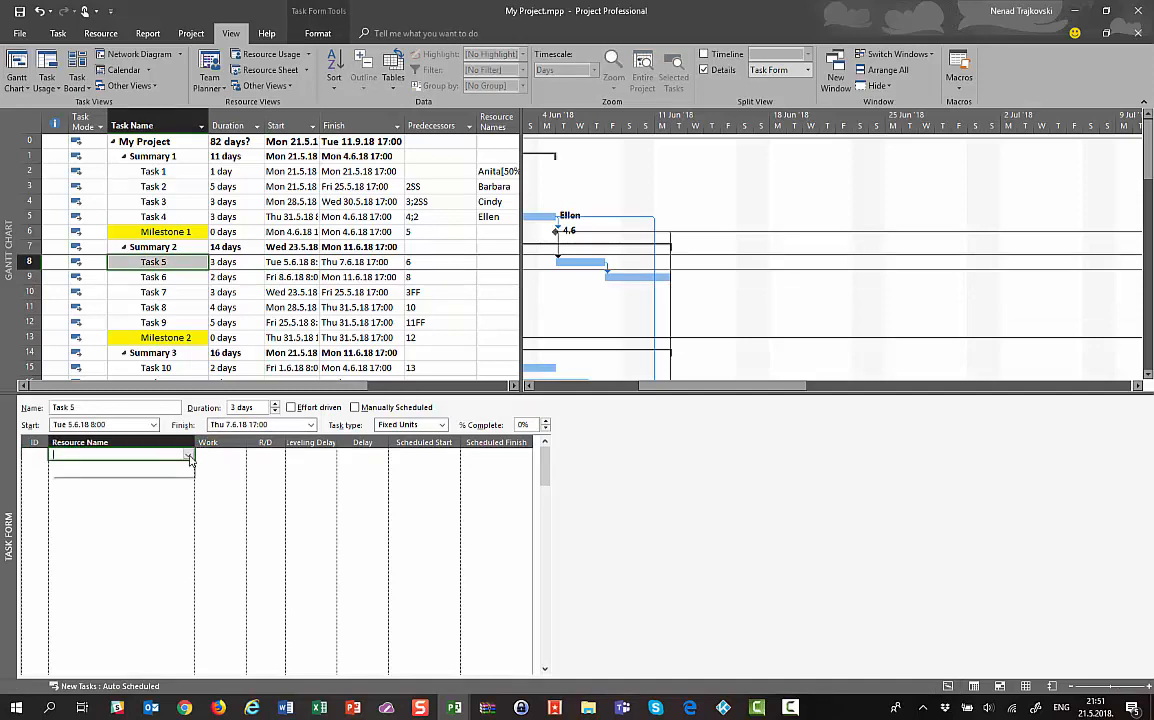
left_click(188, 455)
left_click(118, 560)
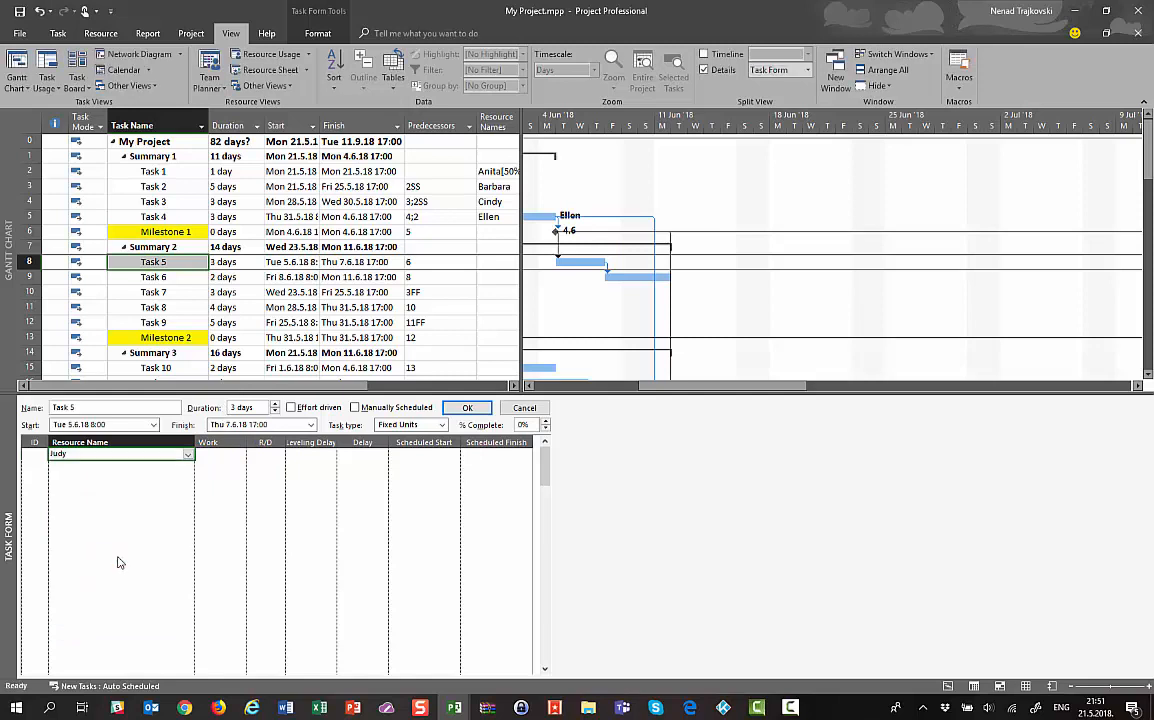
left_click(188, 464)
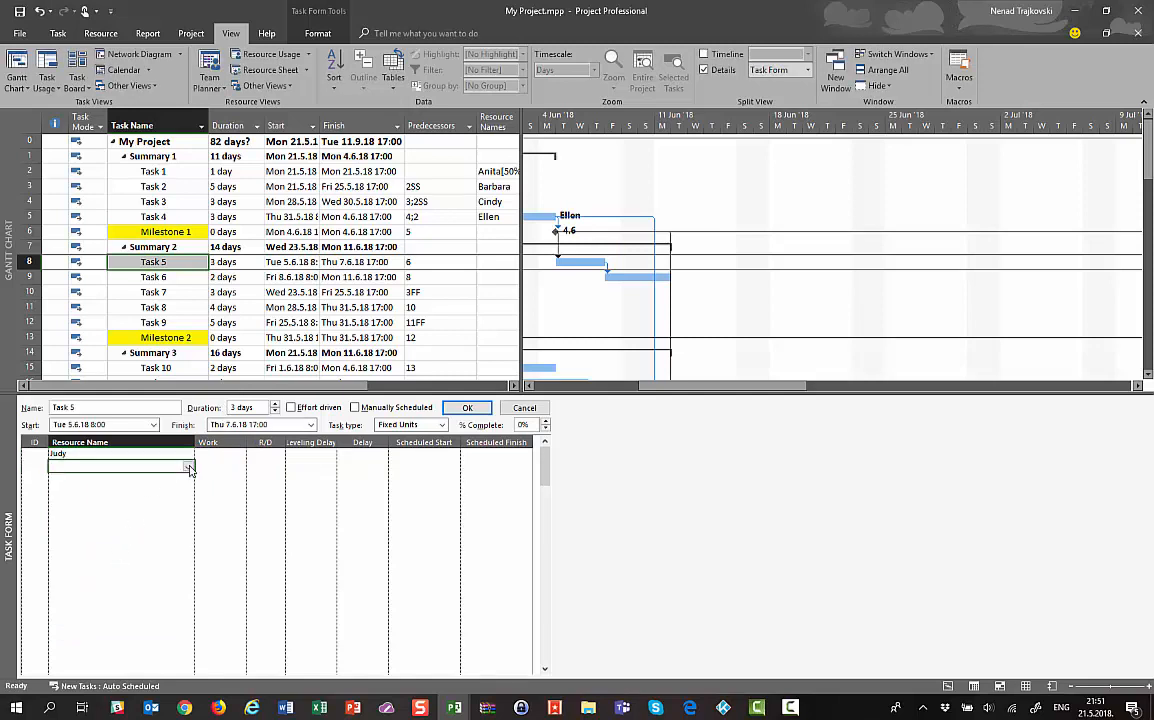
left_click(189, 465)
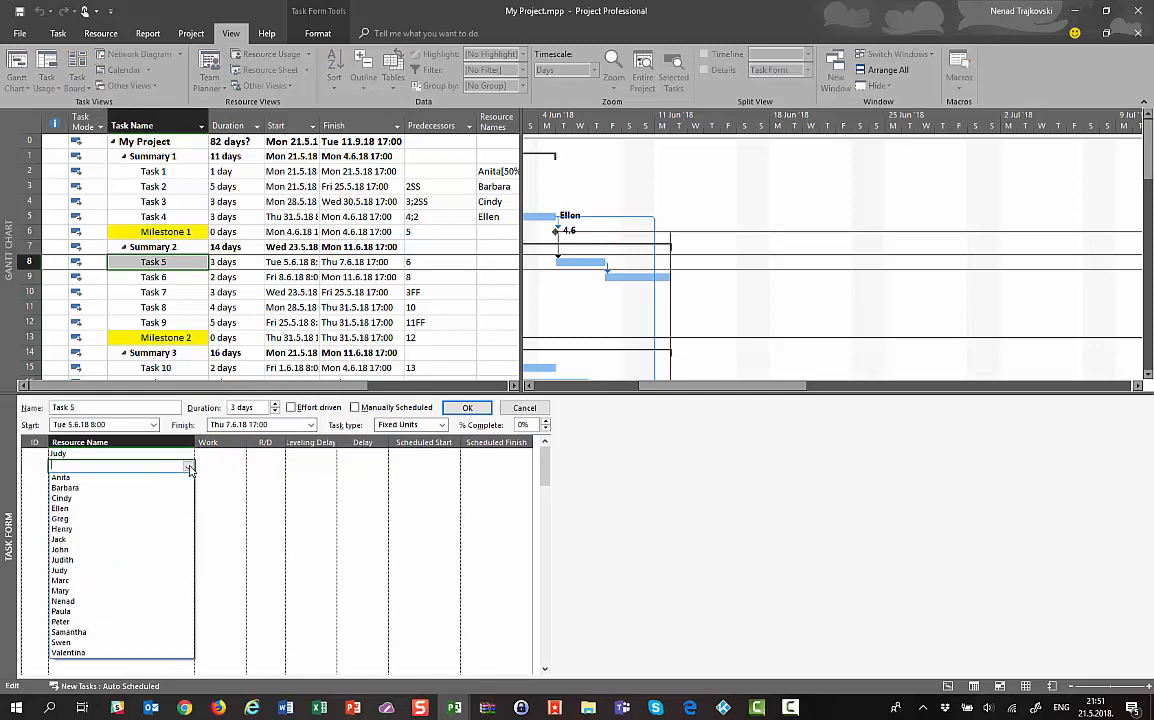
left_click(132, 580)
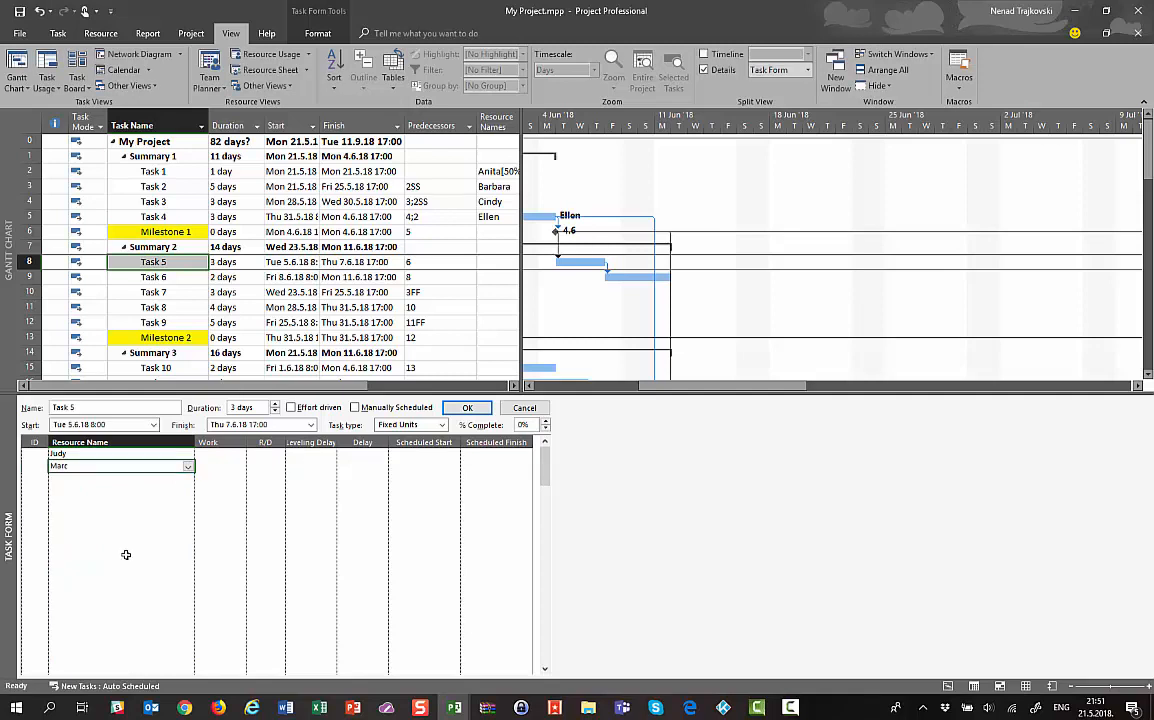
left_click(222, 456)
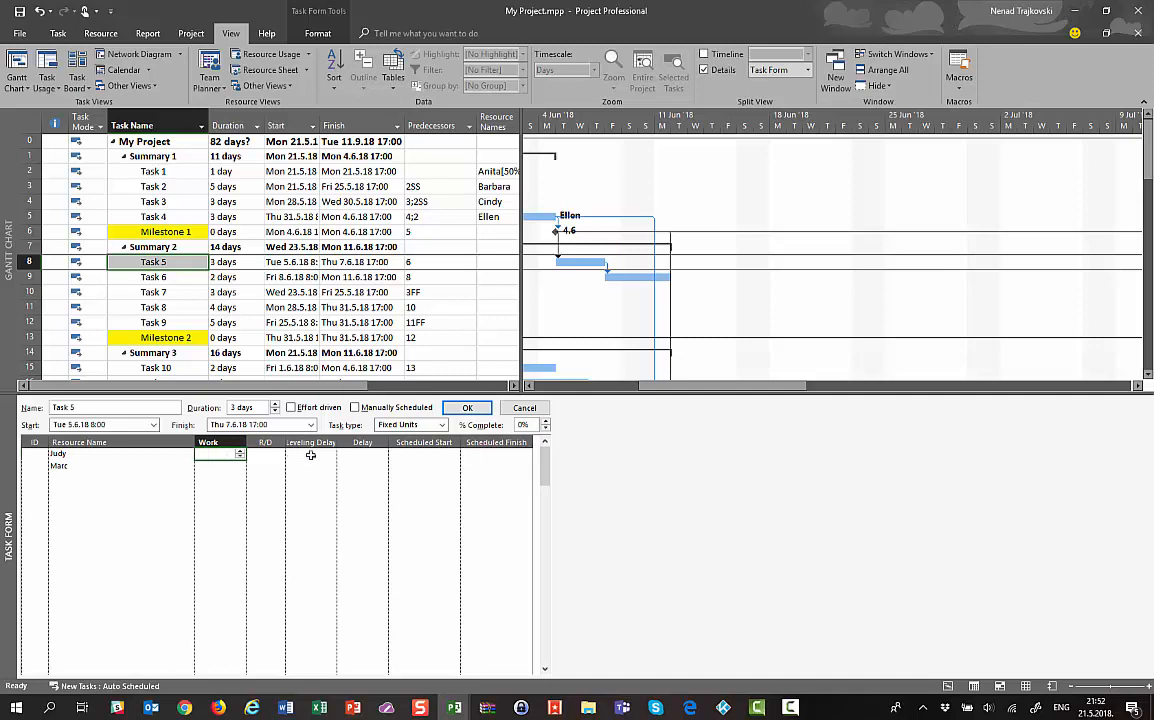
left_click(476, 408)
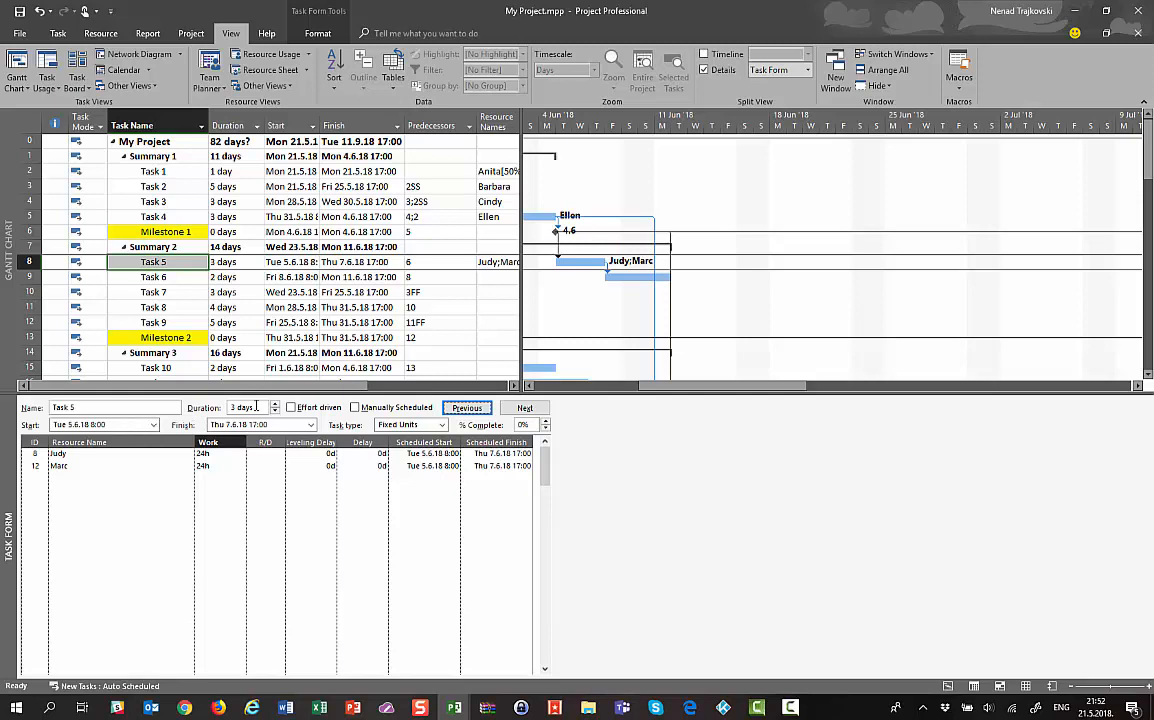
Cut Task 5's first resource work from 24h to 12h, so it finishes Wed 6.6.18 12:00
left_click(203, 455)
left_click(204, 458)
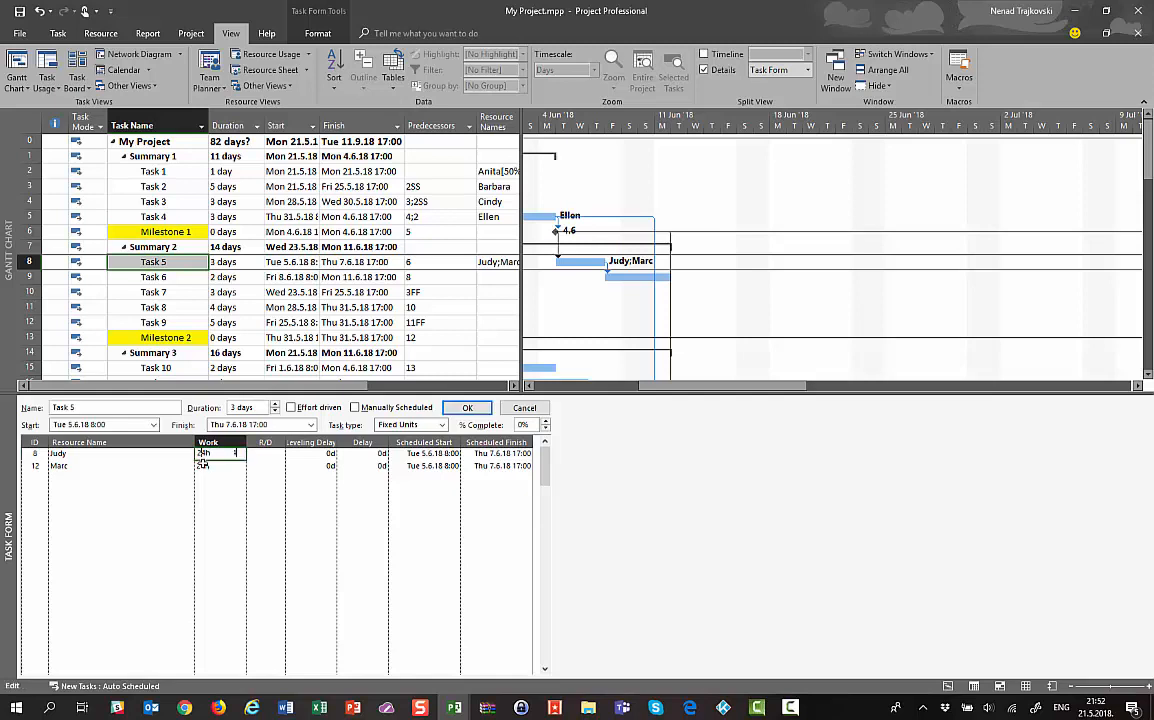
left_click(205, 466)
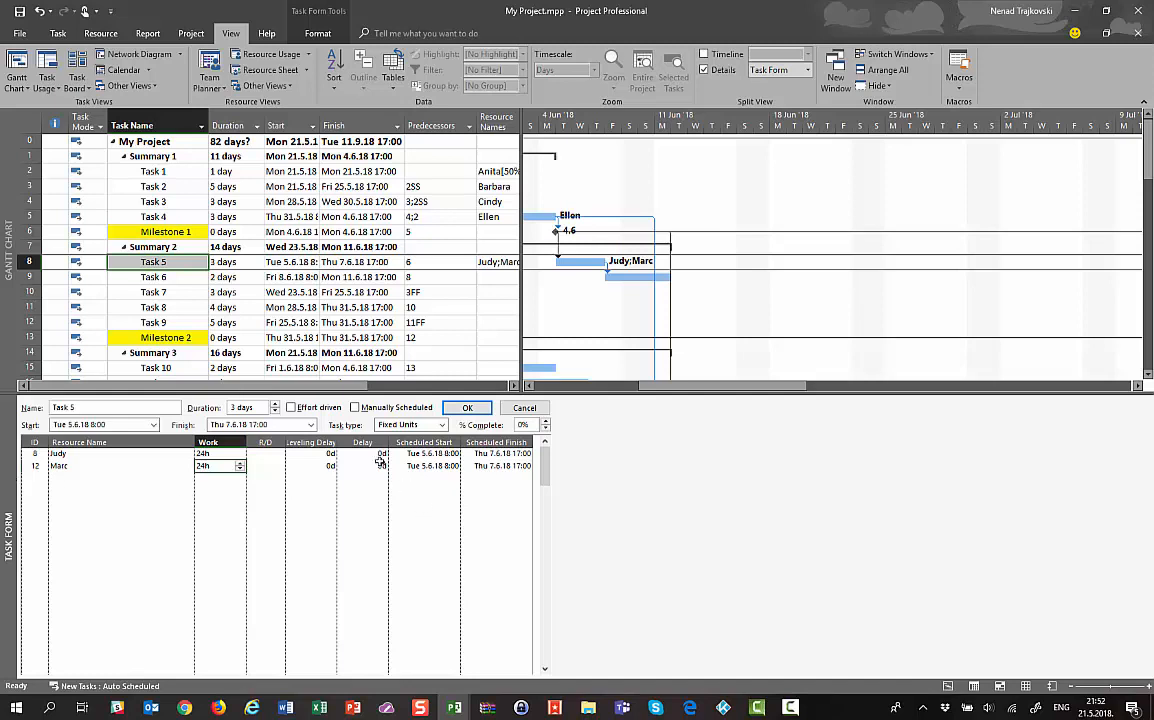
left_click(58, 455)
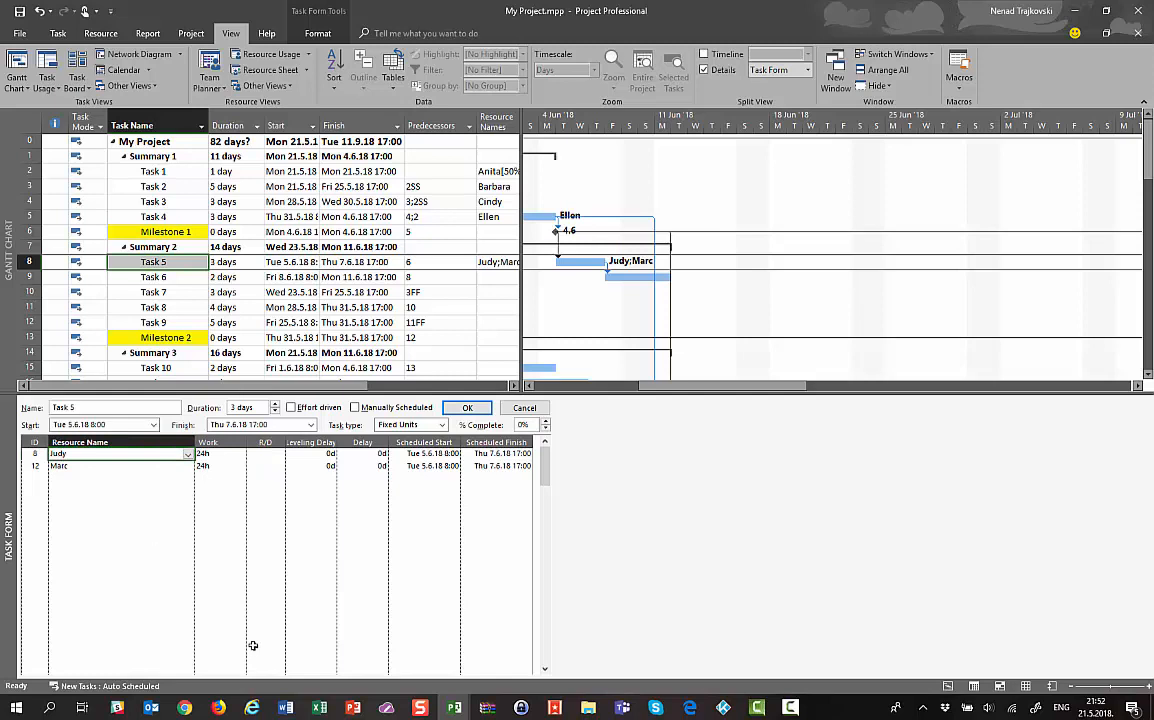
key("Tab")
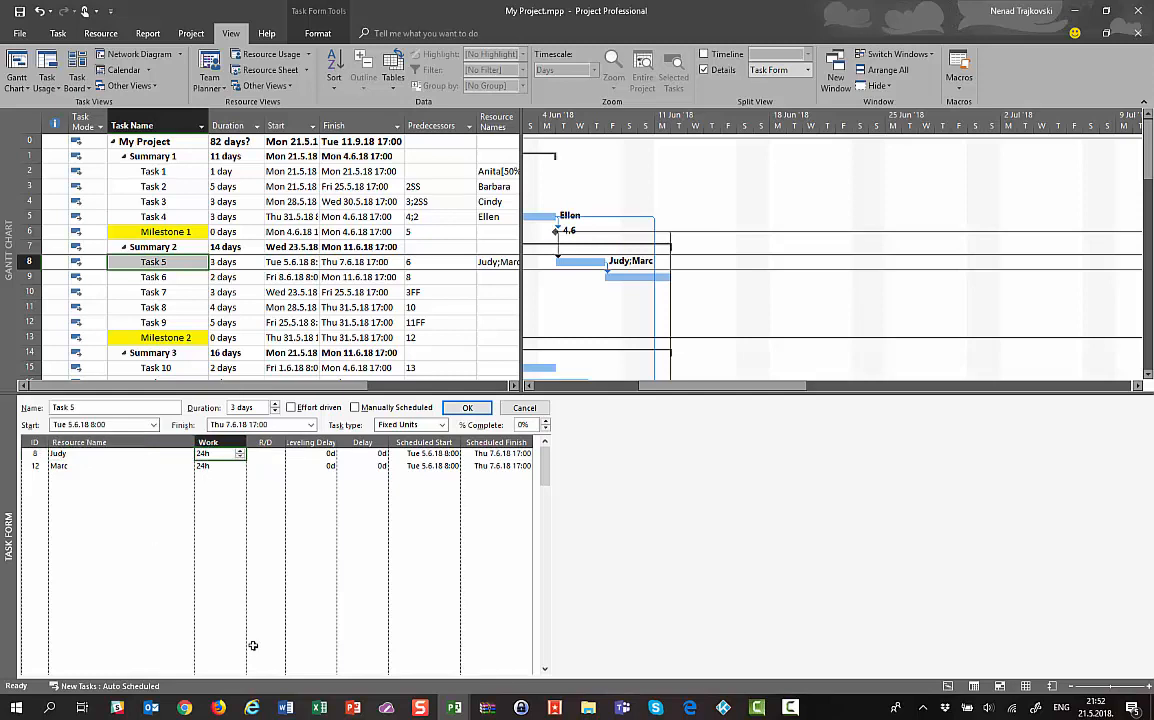
type("12")
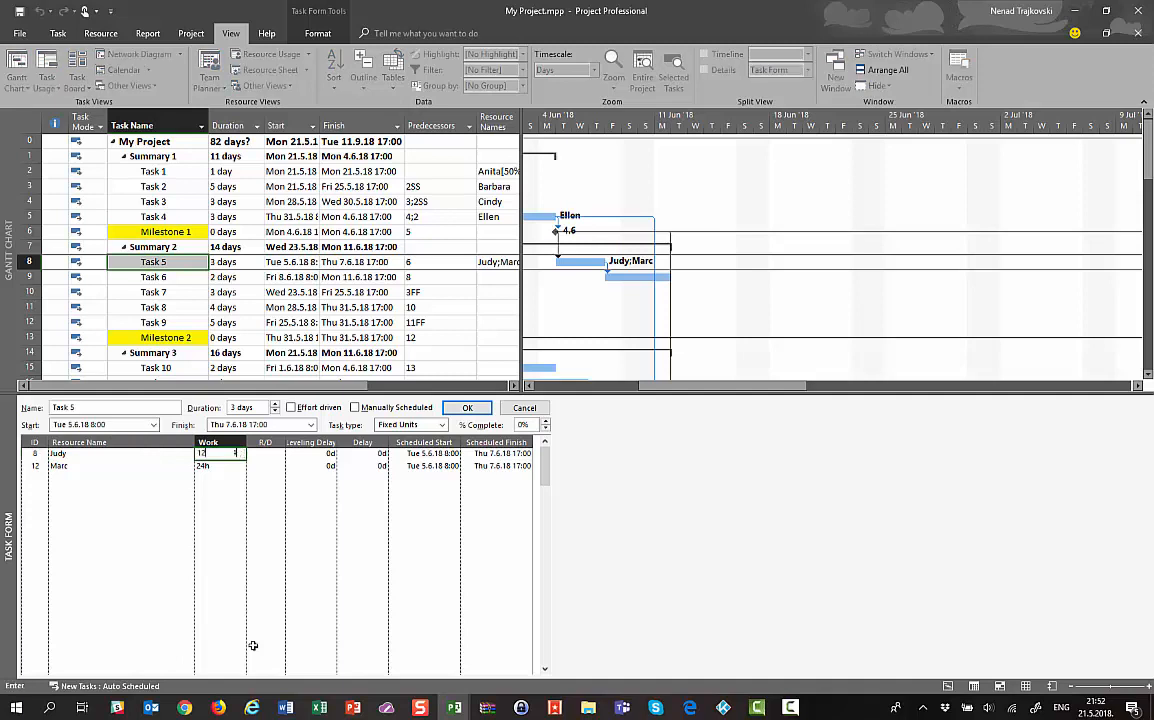
left_click(446, 408)
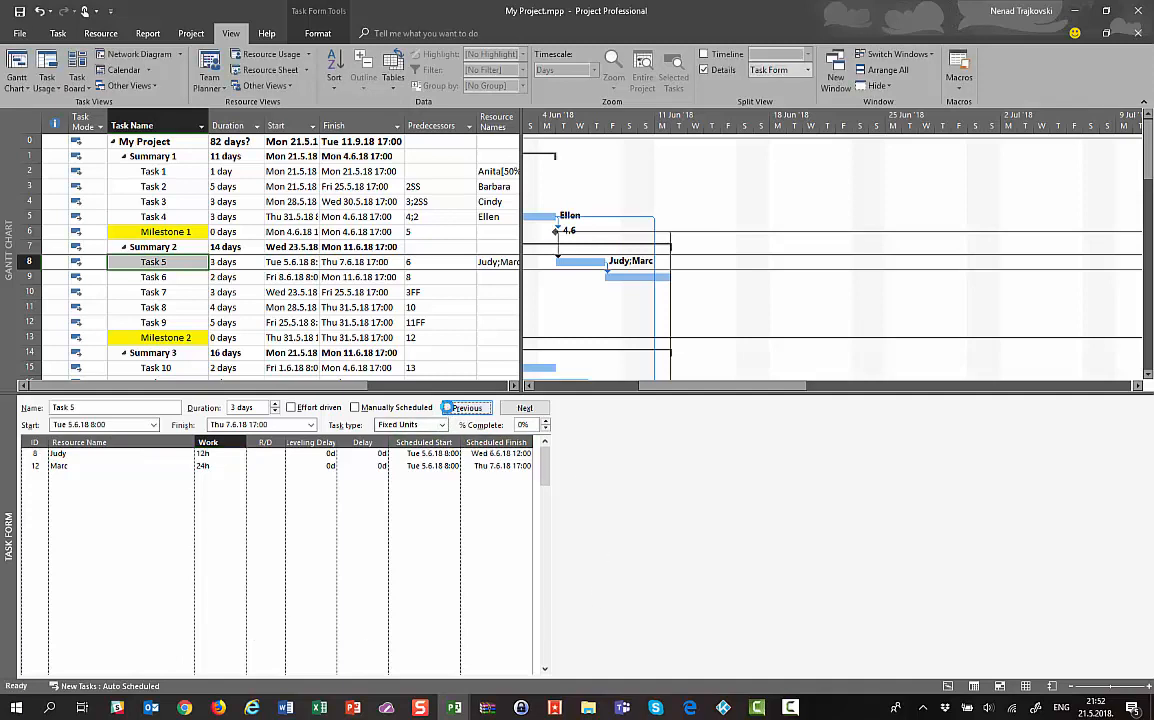
left_click(225, 455)
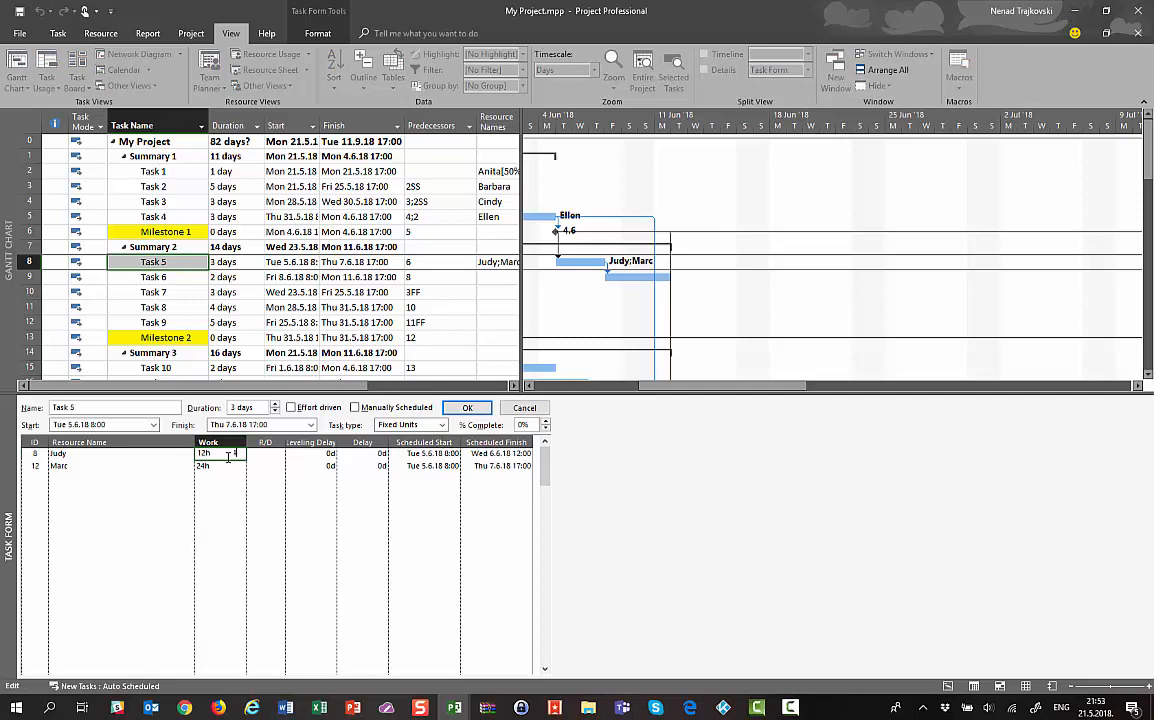
key("Escape")
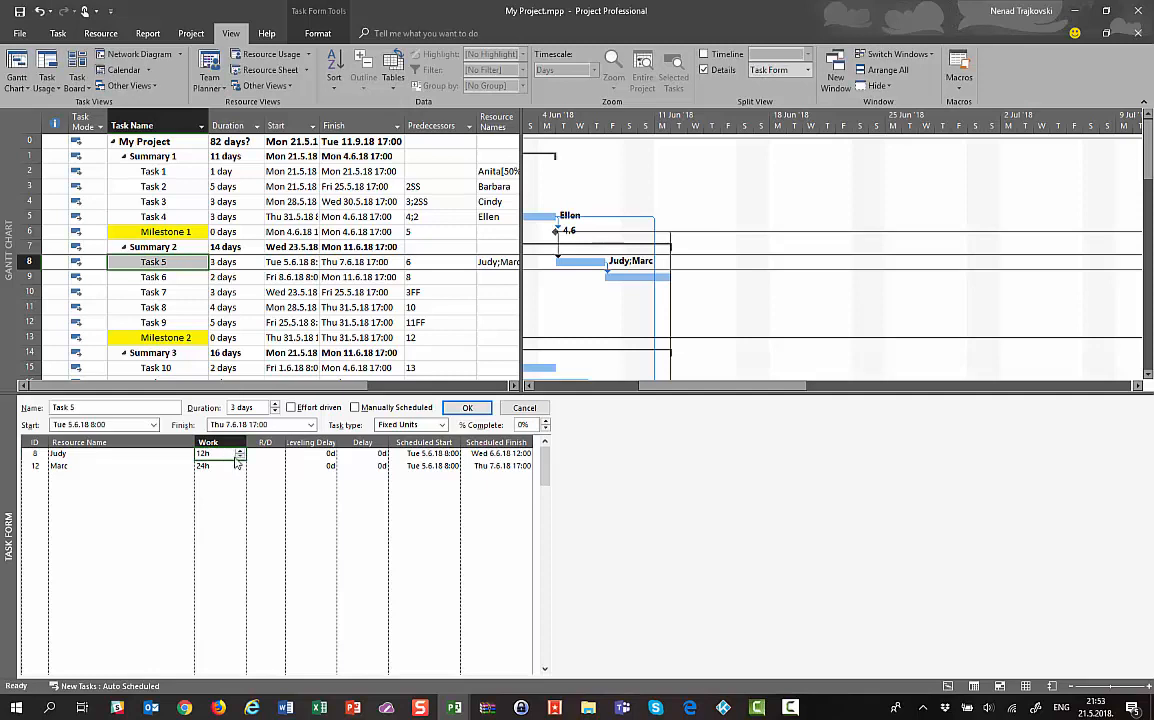
left_click(155, 281)
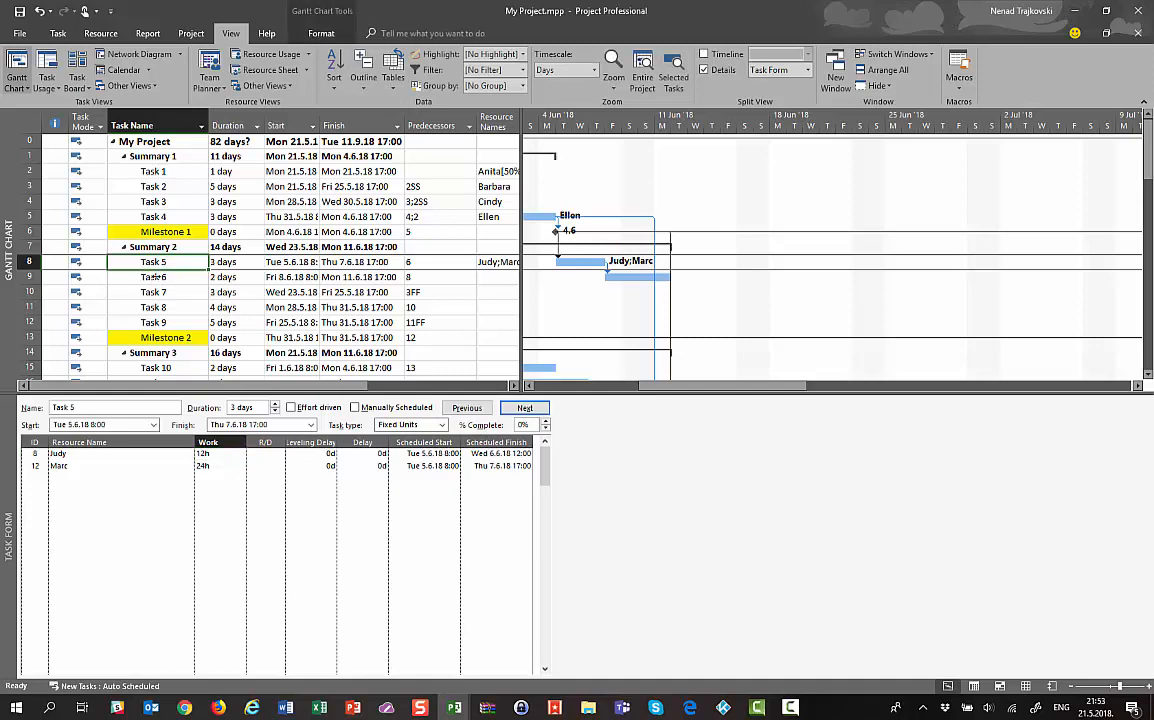
Select Task 6 and switch the Task Form to show Resources & Predecessors
left_click(155, 279)
left_click(186, 458)
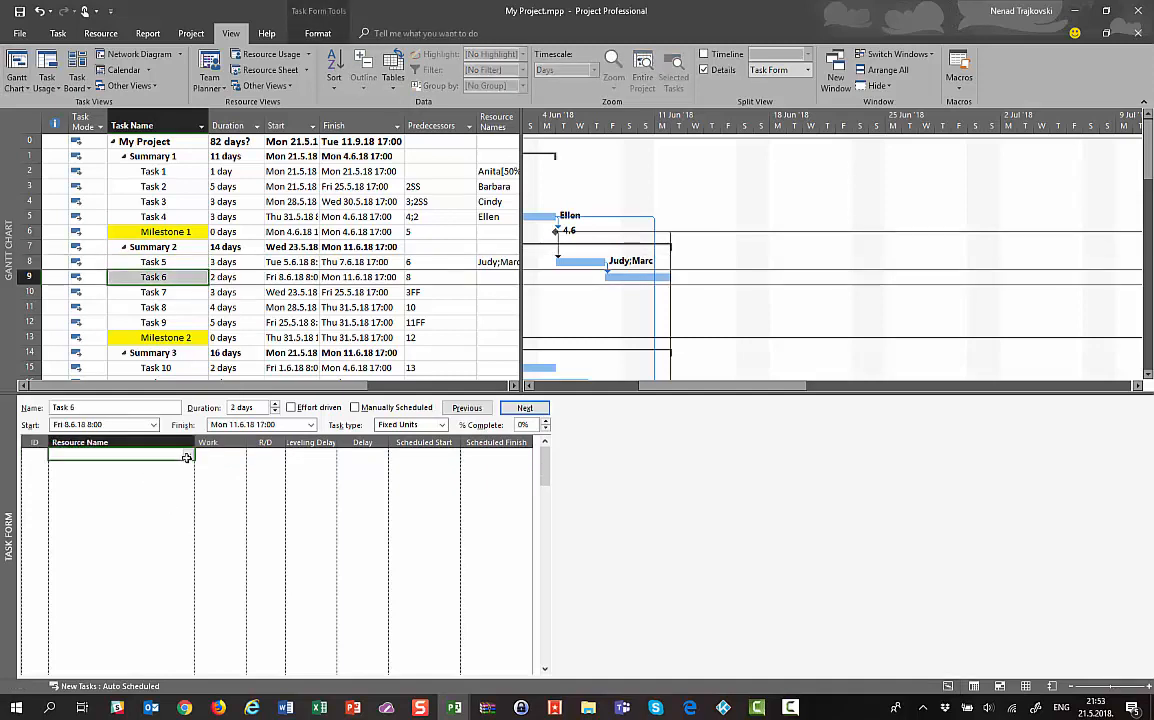
left_click(187, 457)
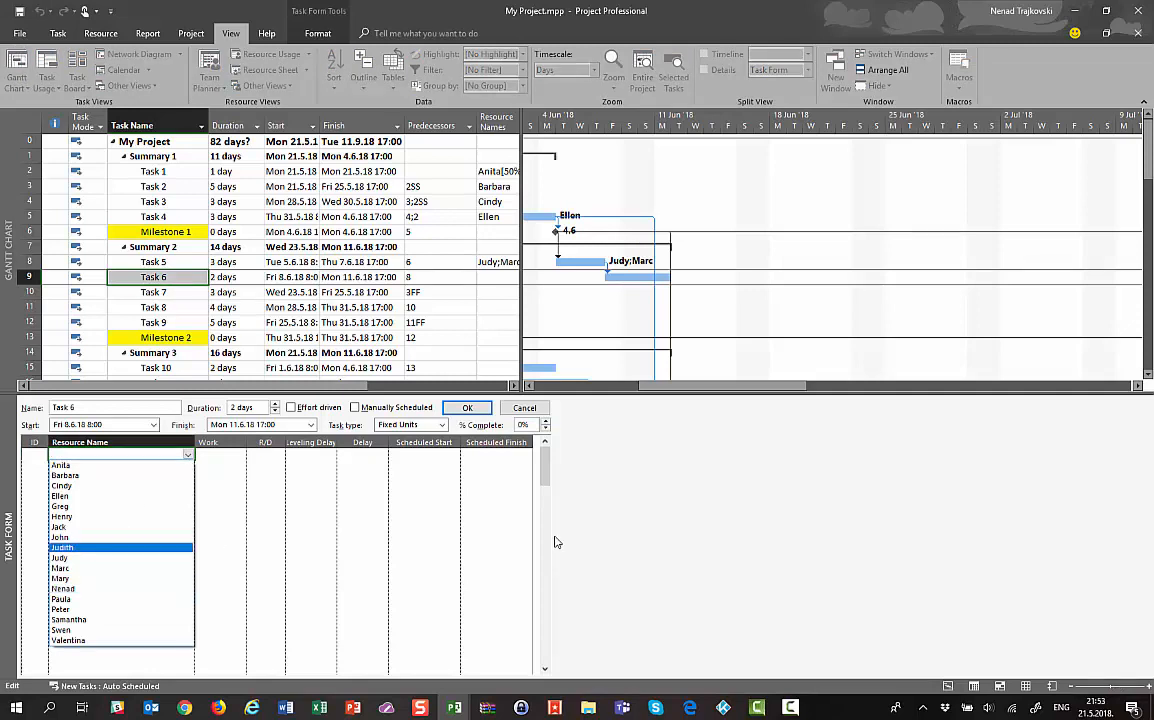
key("Escape")
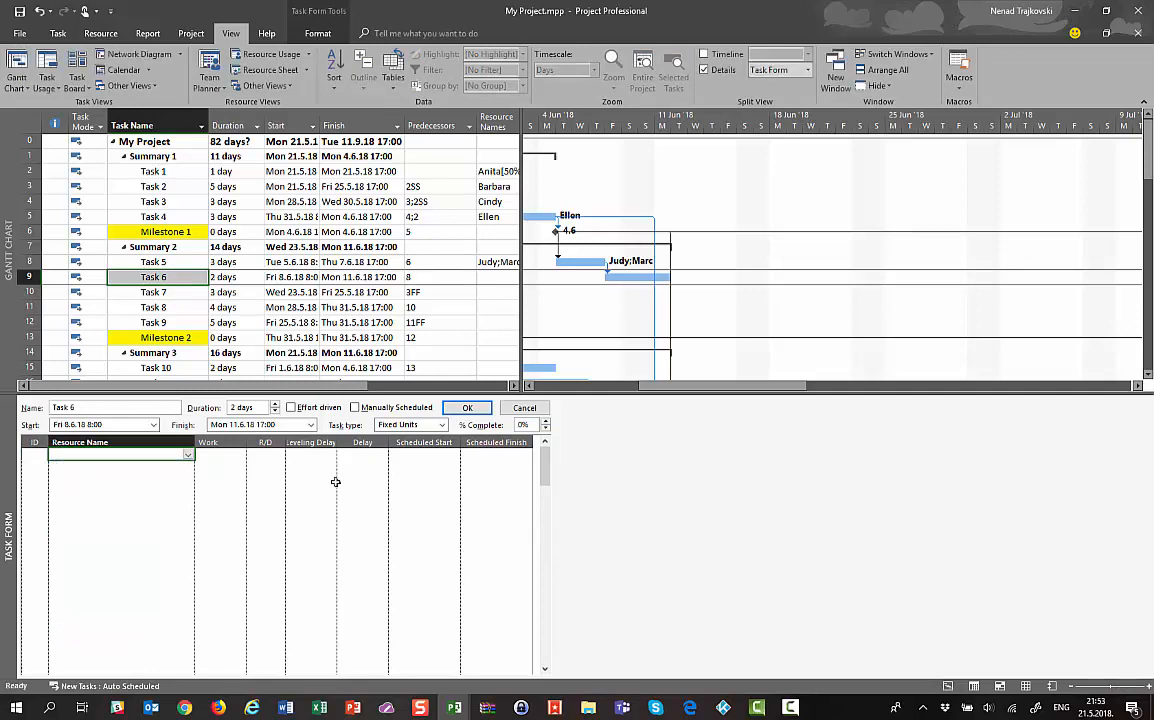
right_click(188, 413)
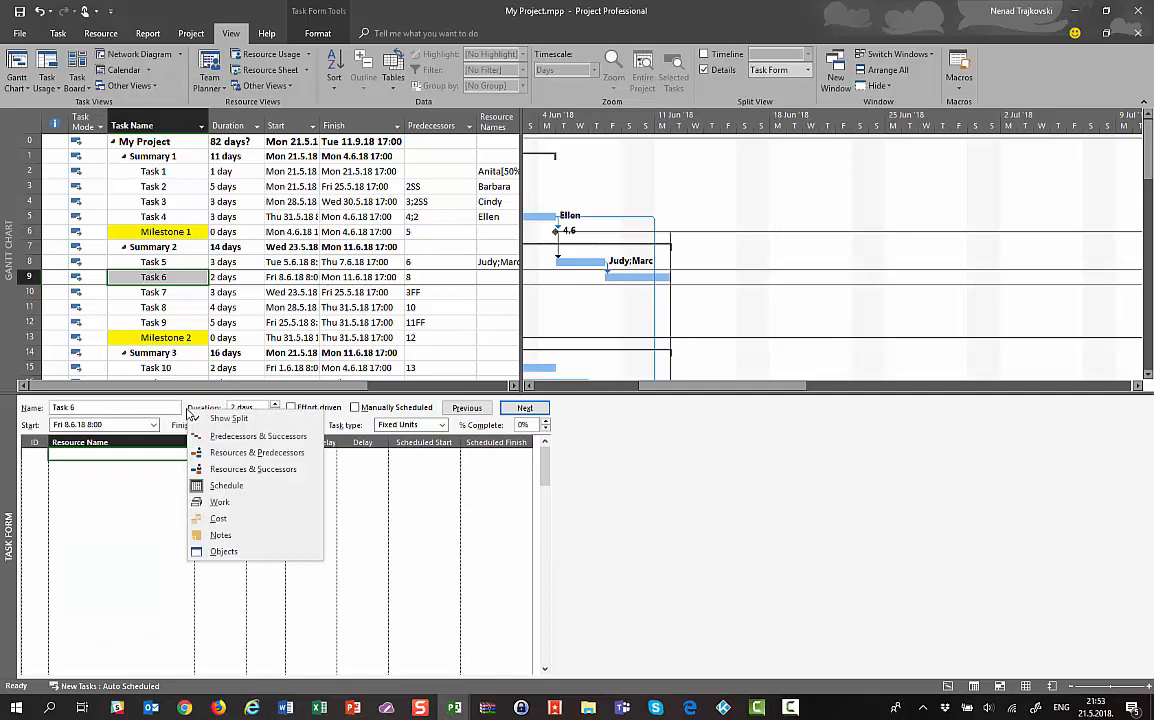
left_click(212, 452)
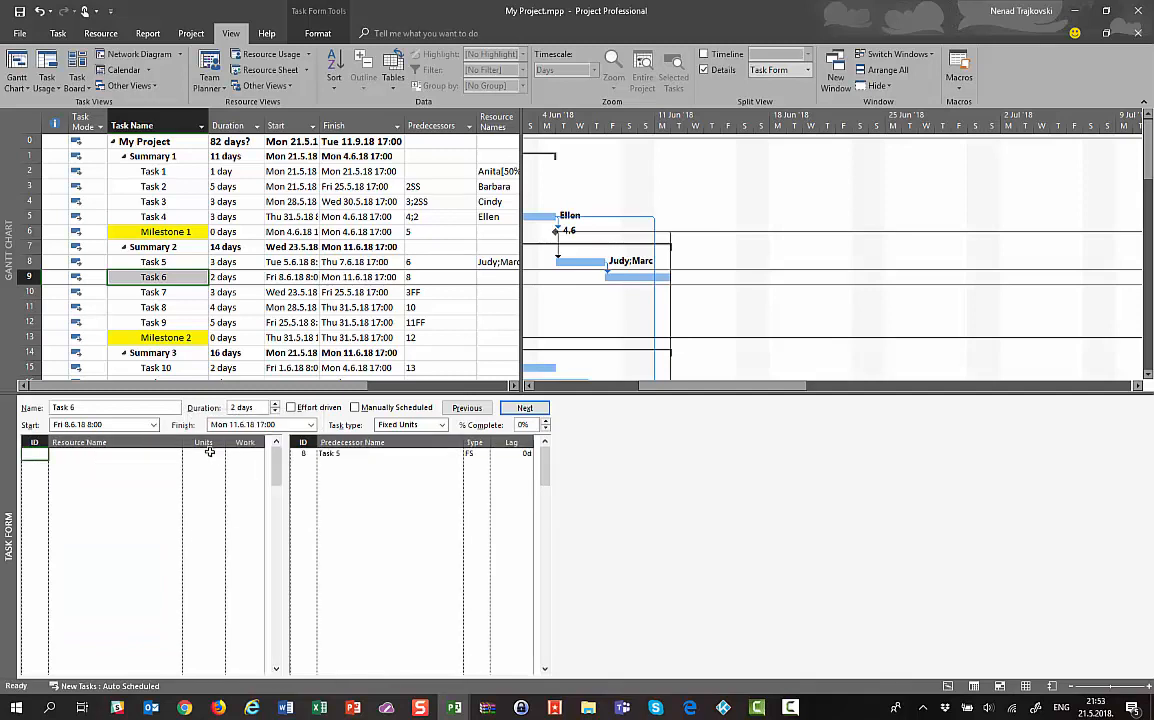
Assign a resource to Task 6 at 50% units, giving 8h of work over 2 days
left_click(158, 457)
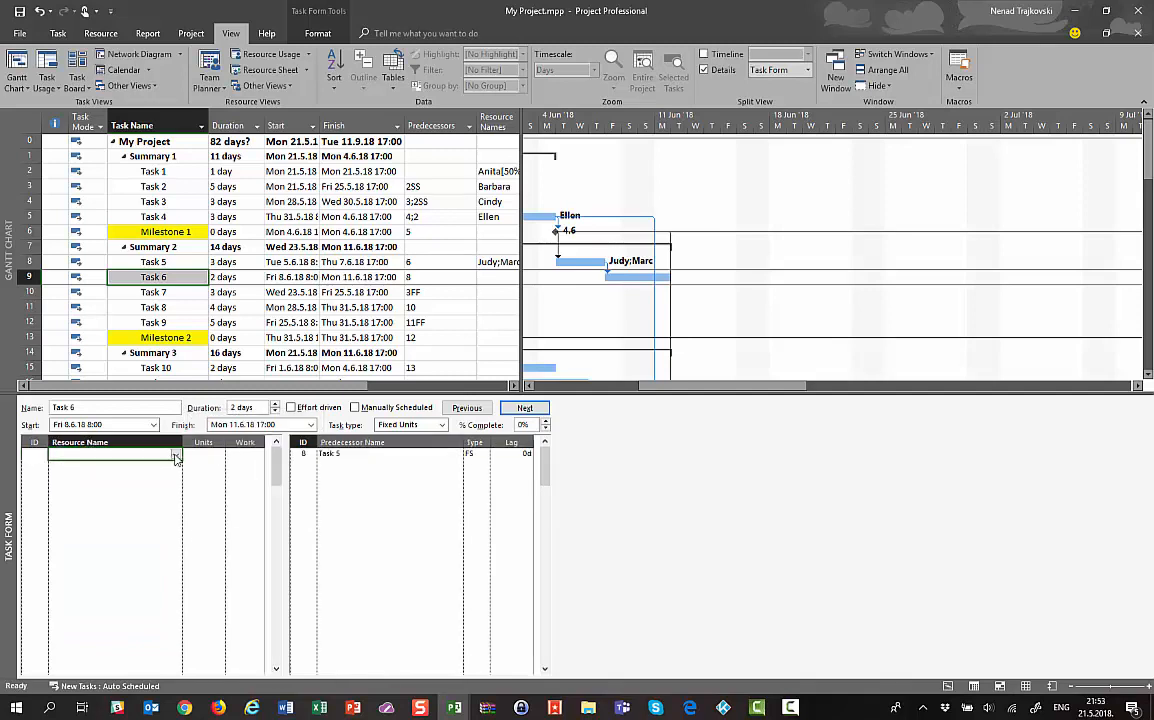
left_click(175, 455)
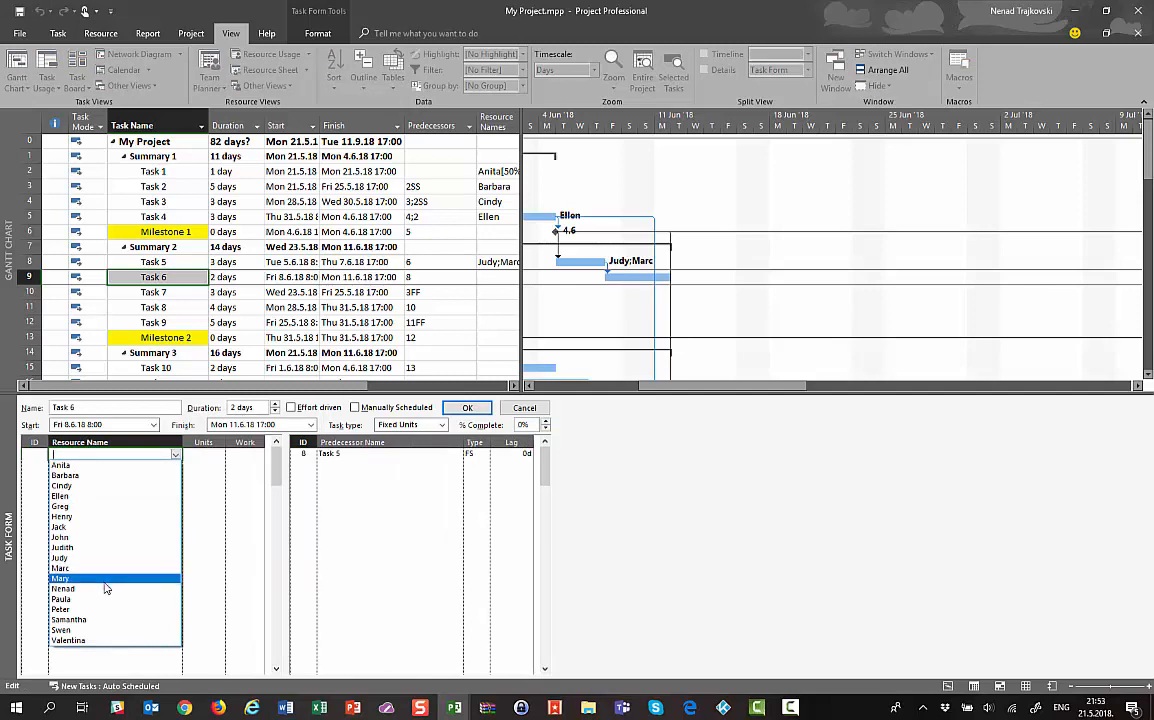
left_click(106, 588)
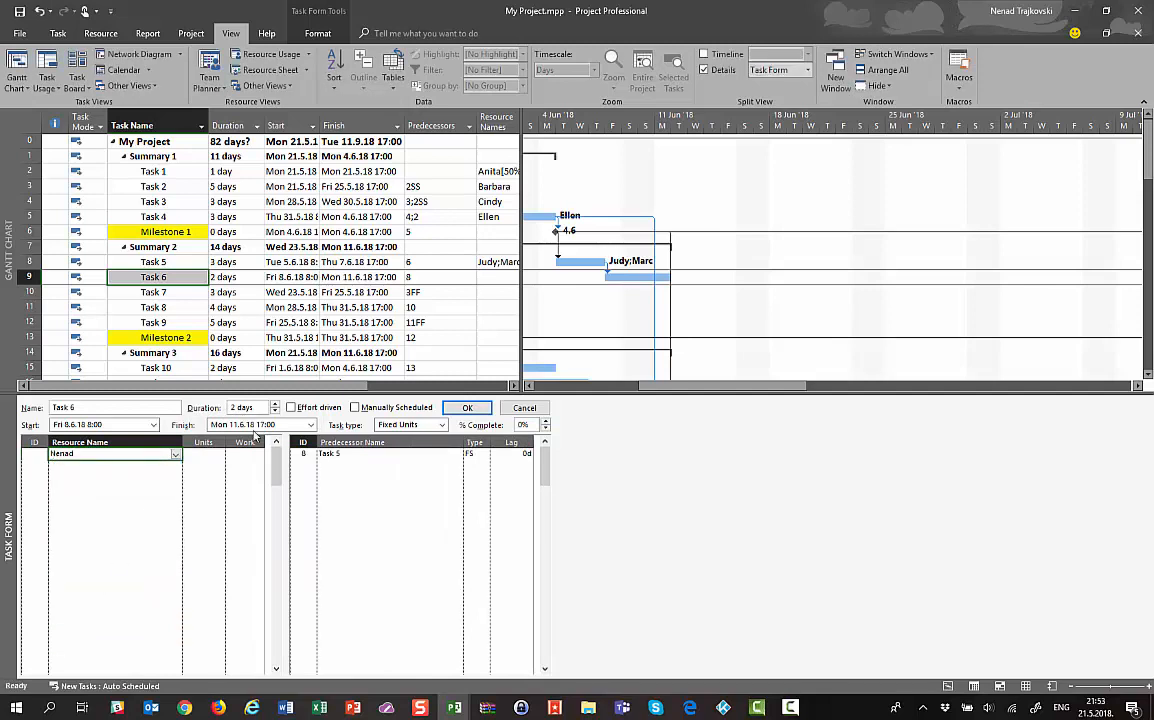
left_click(202, 454)
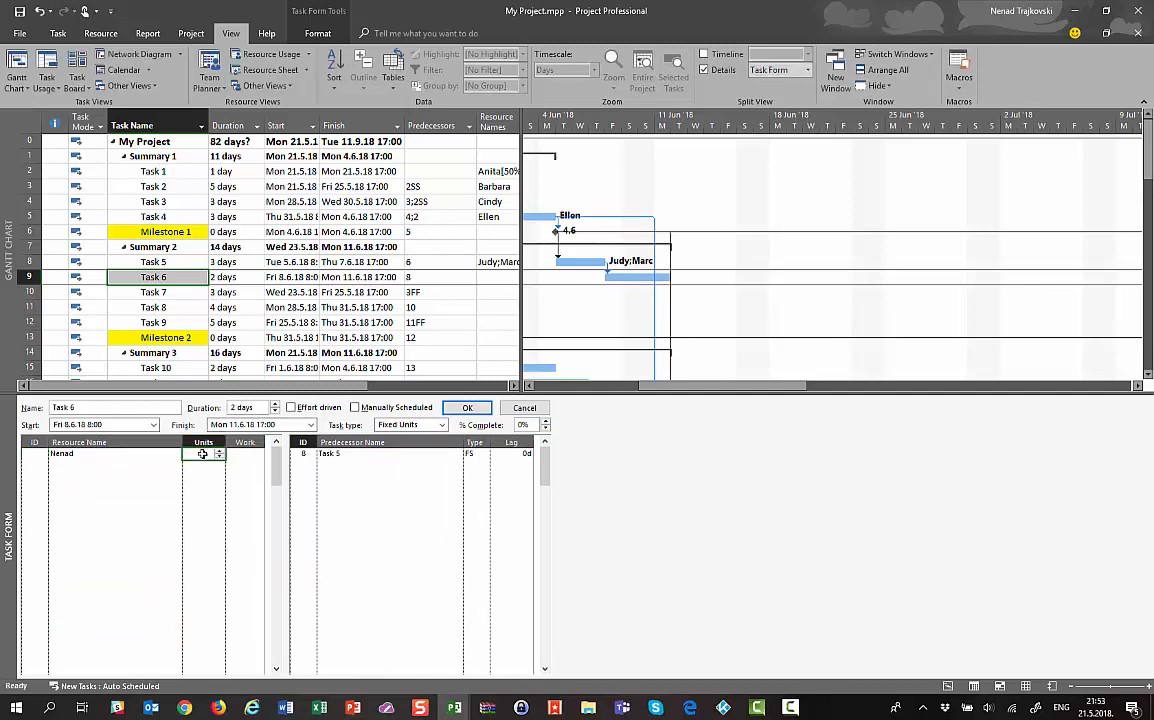
type("50")
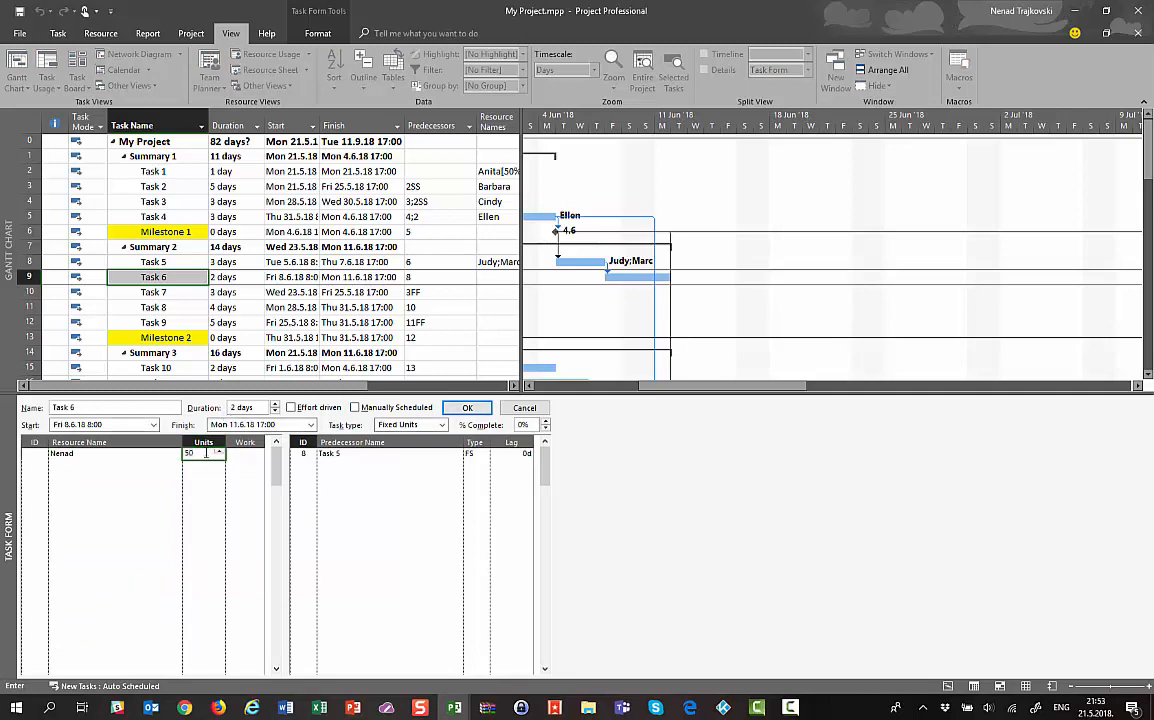
left_click(466, 408)
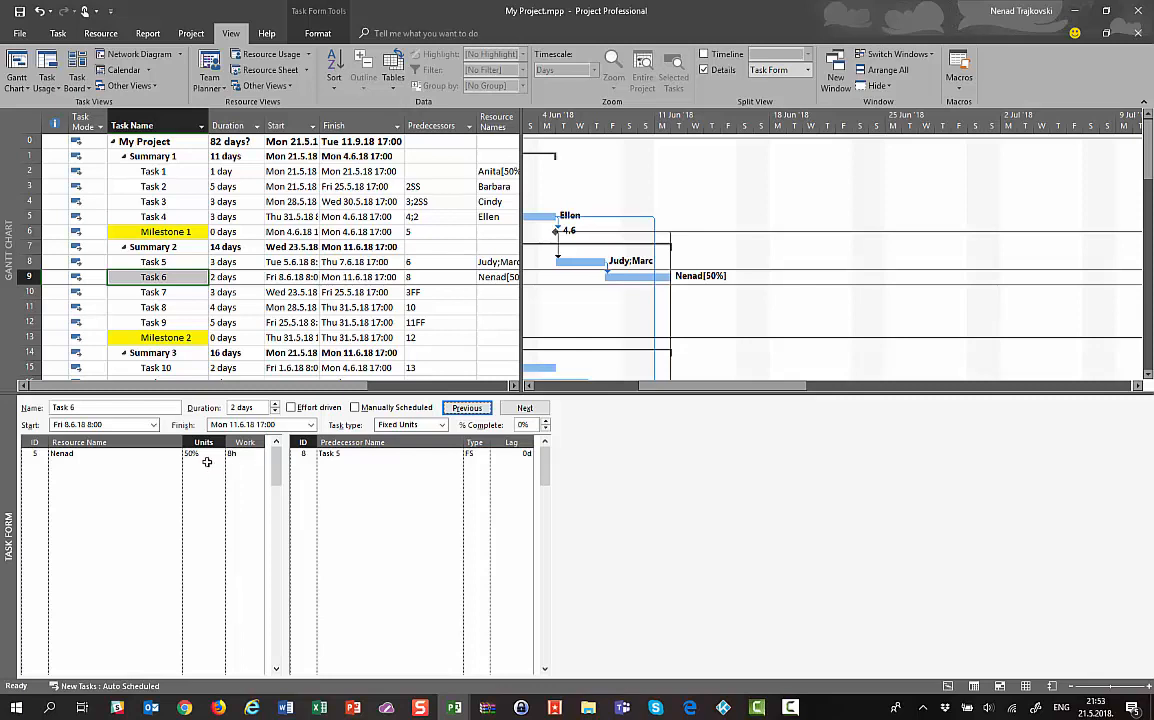
right_click(157, 466)
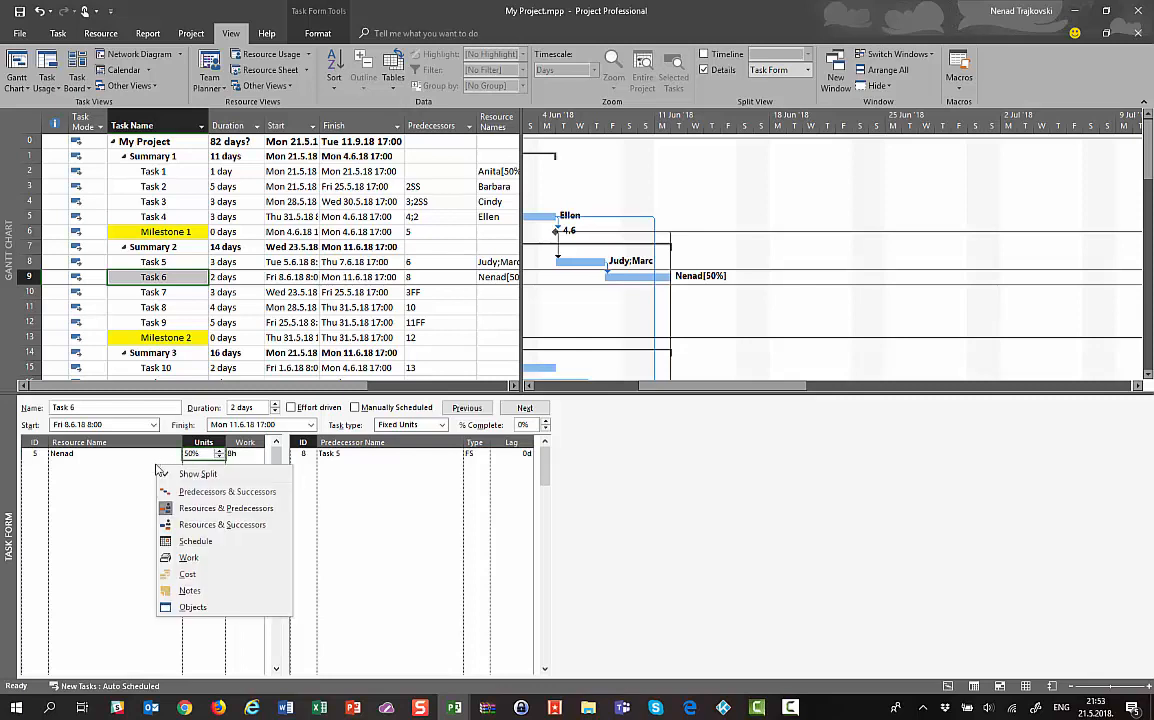
Show Schedule details and add a second resource to Task 6 with 16h of work
left_click(192, 541)
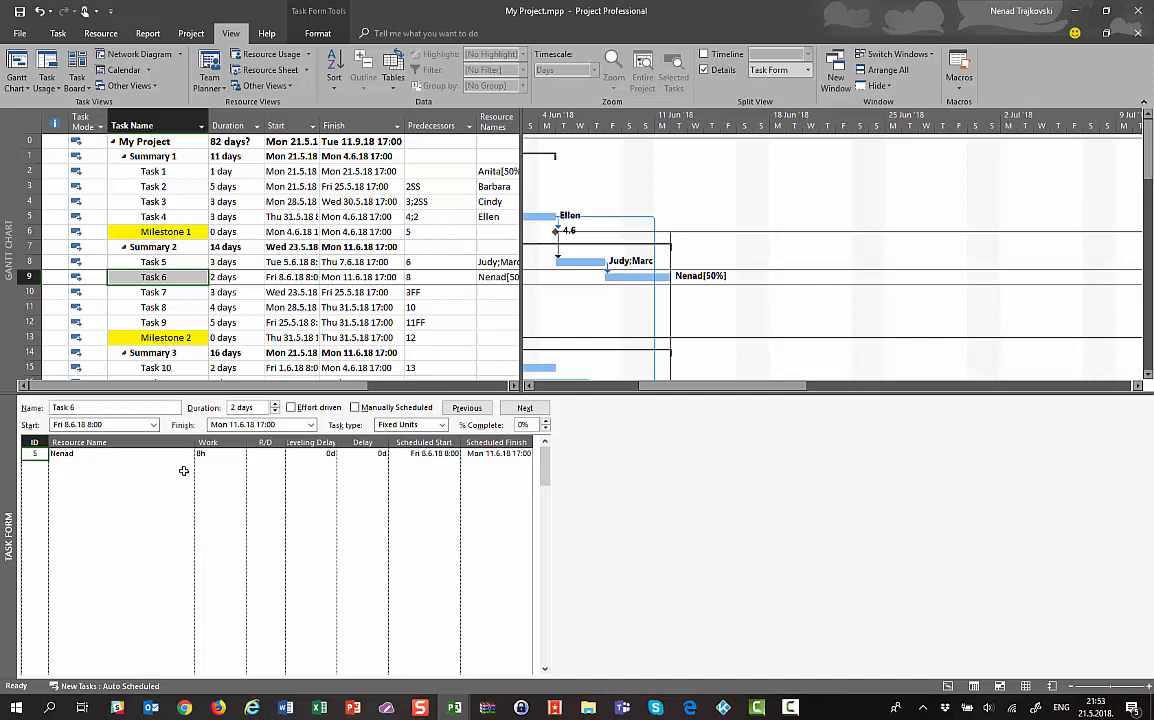
left_click(120, 466)
left_click(187, 466)
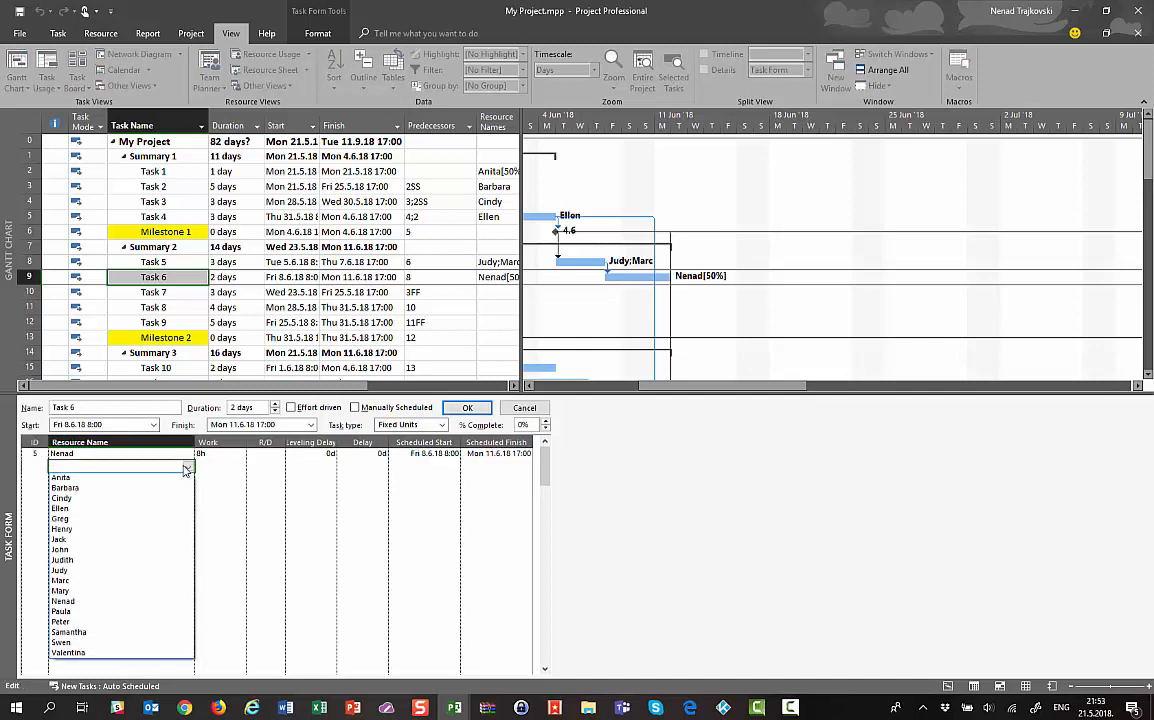
left_click(97, 622)
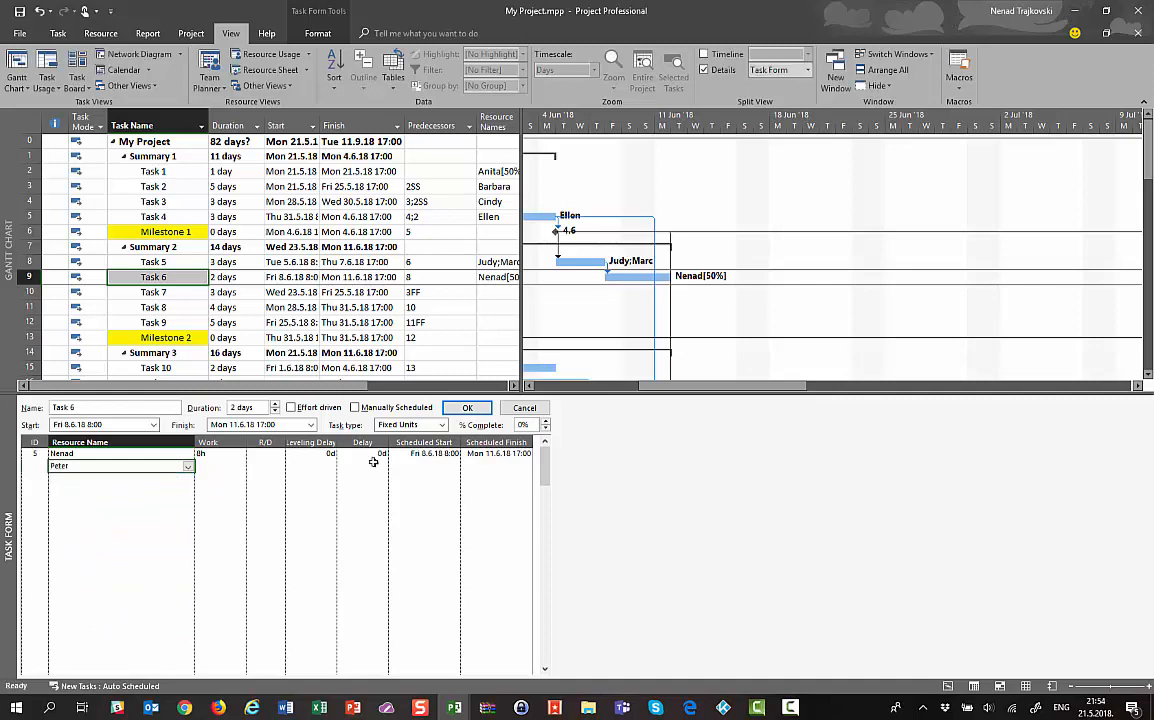
left_click(452, 412)
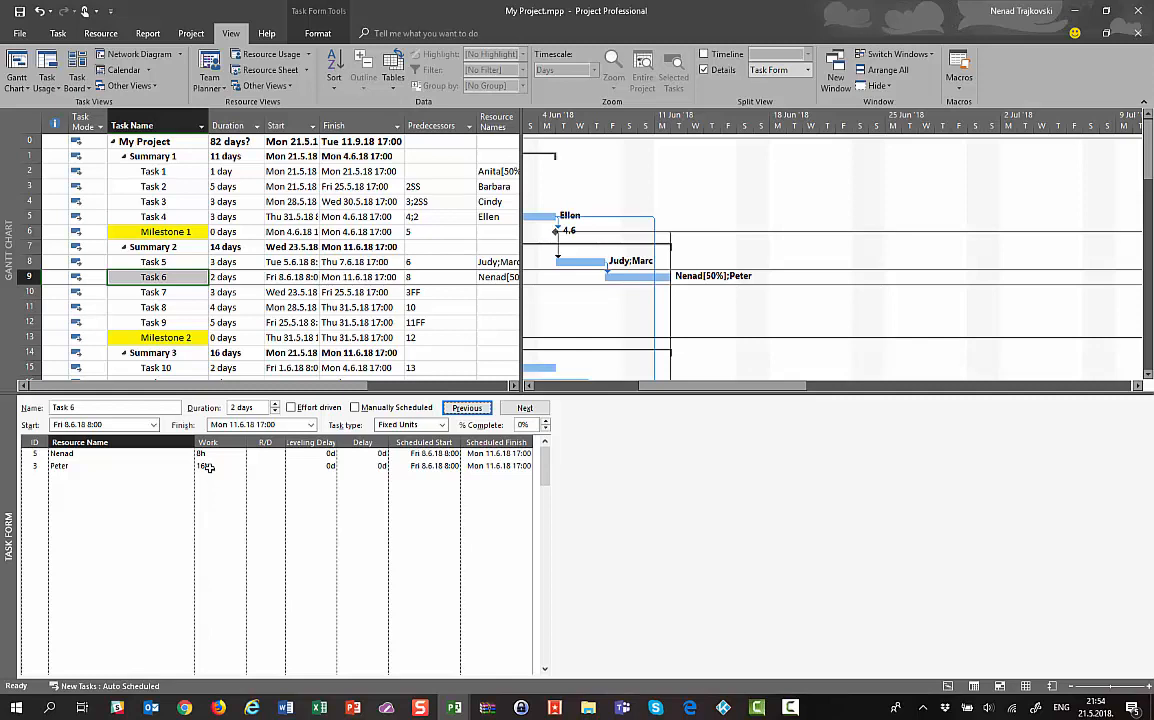
left_click(333, 201)
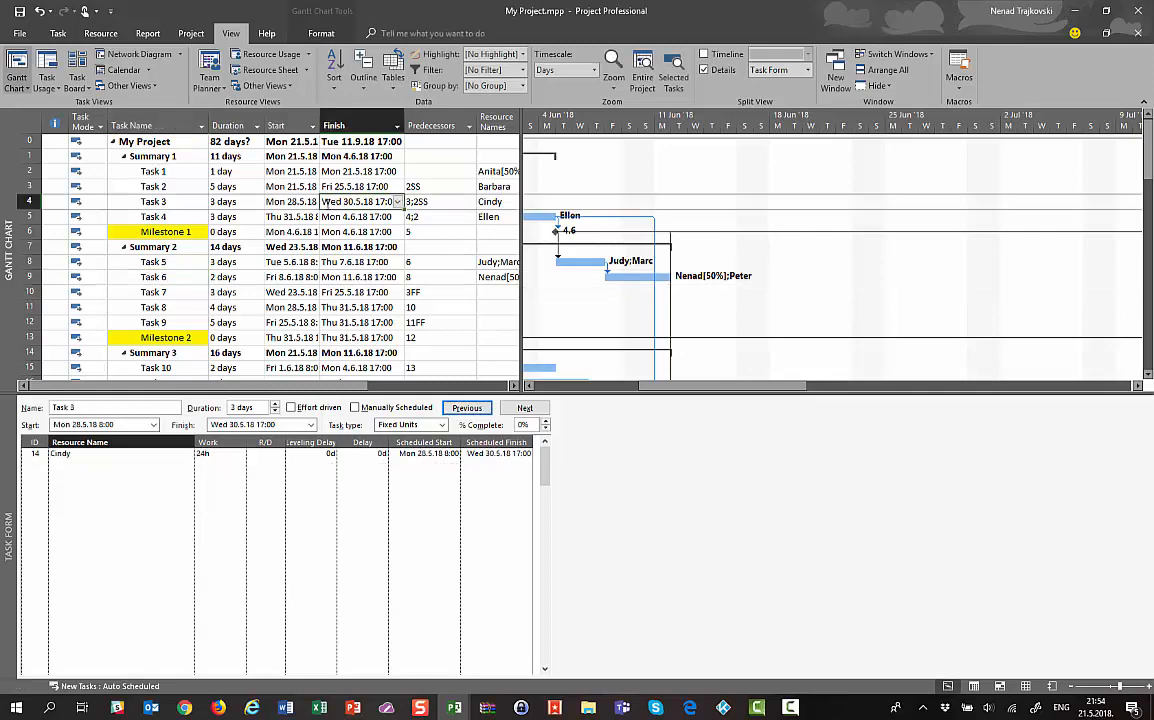
On the Resource Sheet, set the last resource's Max. Units to 50%, then restore the Gantt Chart
left_click(249, 72)
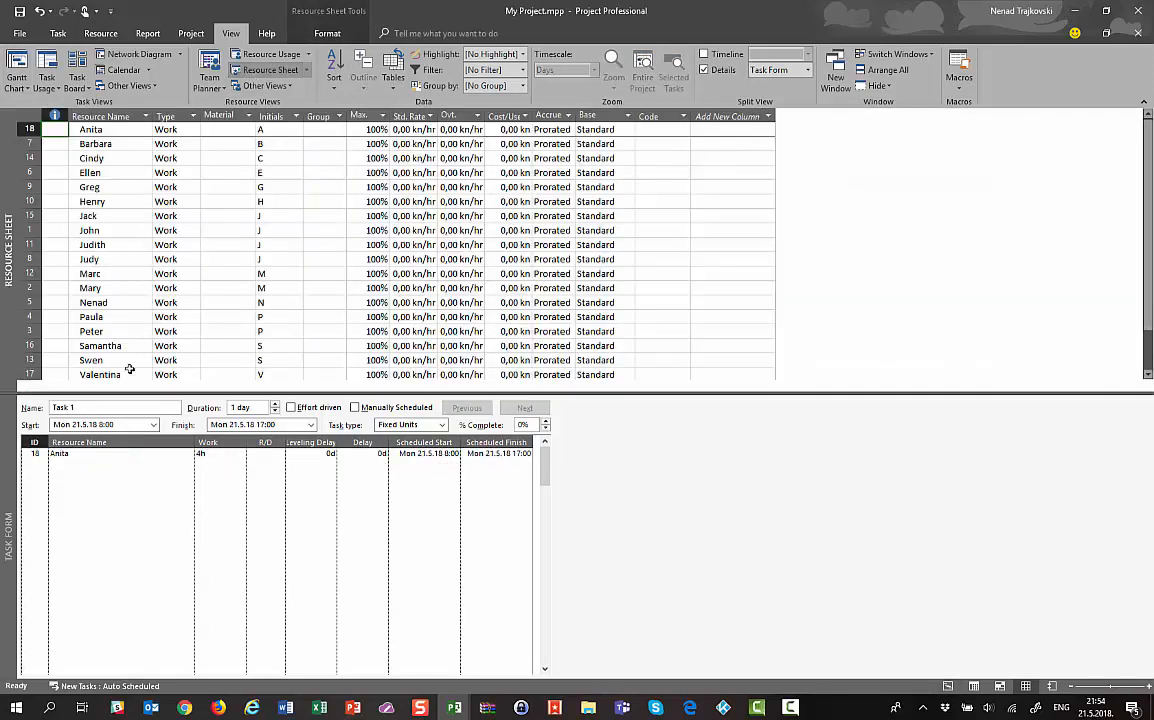
left_click(355, 129)
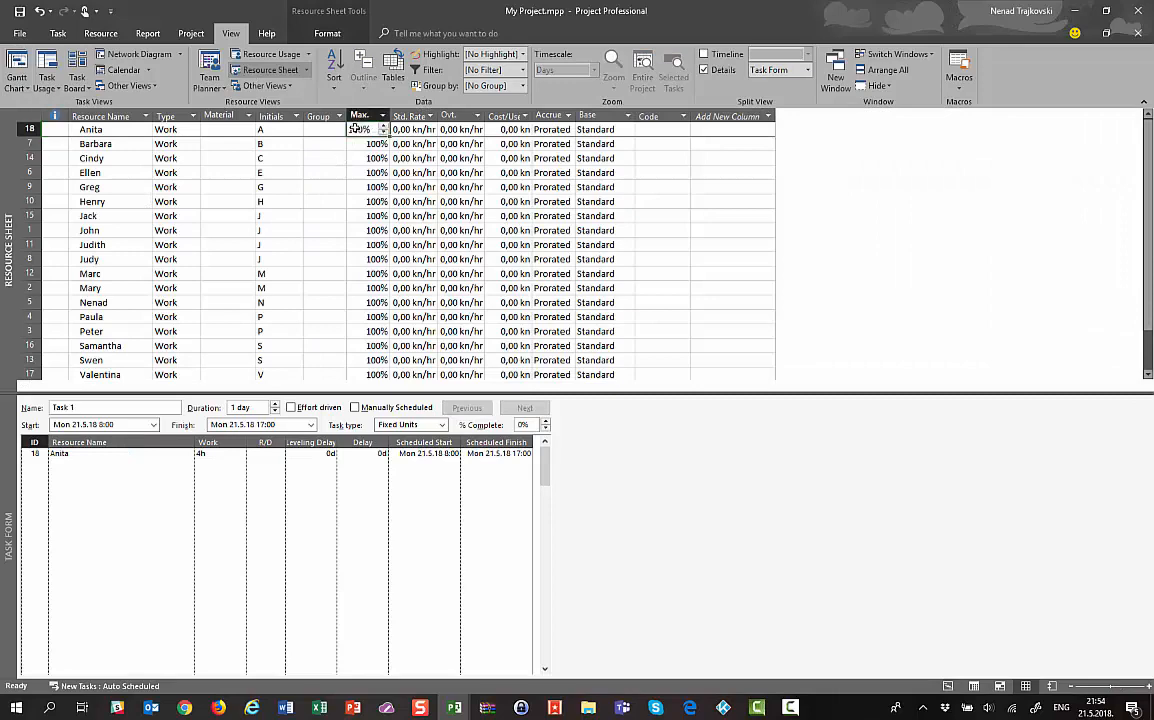
key("Down")
key("Down")
key("Down")
key("Down")
key("Down")
key("Down")
key("Down")
key("Down")
key("Down")
key("Down")
key("Down")
key("Down")
key("Down")
key("Down")
key("Down")
key("Down")
key("Down")
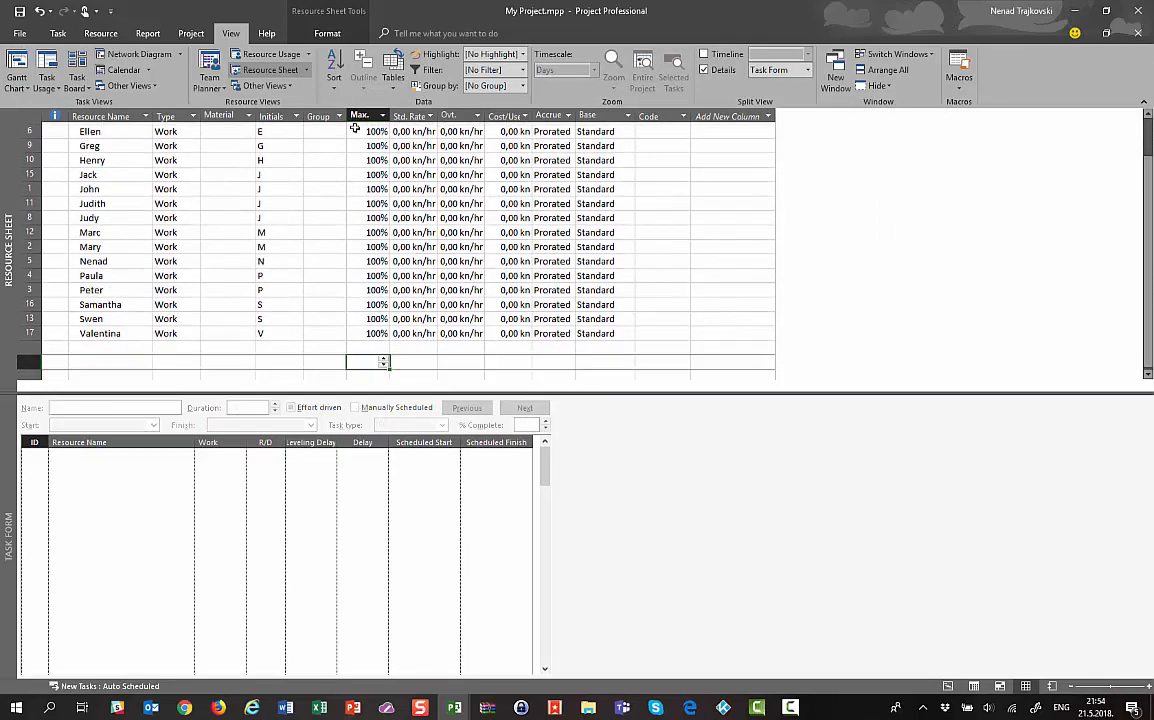
key("Up")
key("Up")
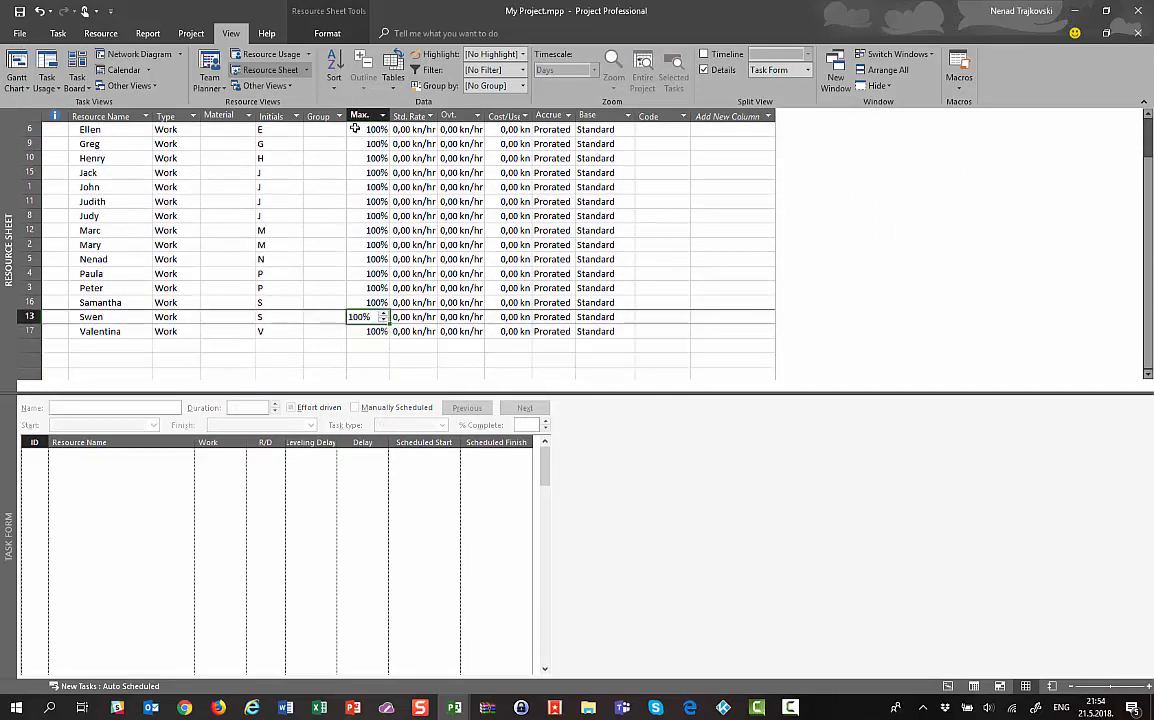
key("Up")
key("Up")
key("Up")
key("Up")
key("Up")
key("Up")
key("Up")
key("Up")
key("Up")
key("Up")
key("Up")
key("Up")
key("Up")
key("Up")
key("Up")
key("Up")
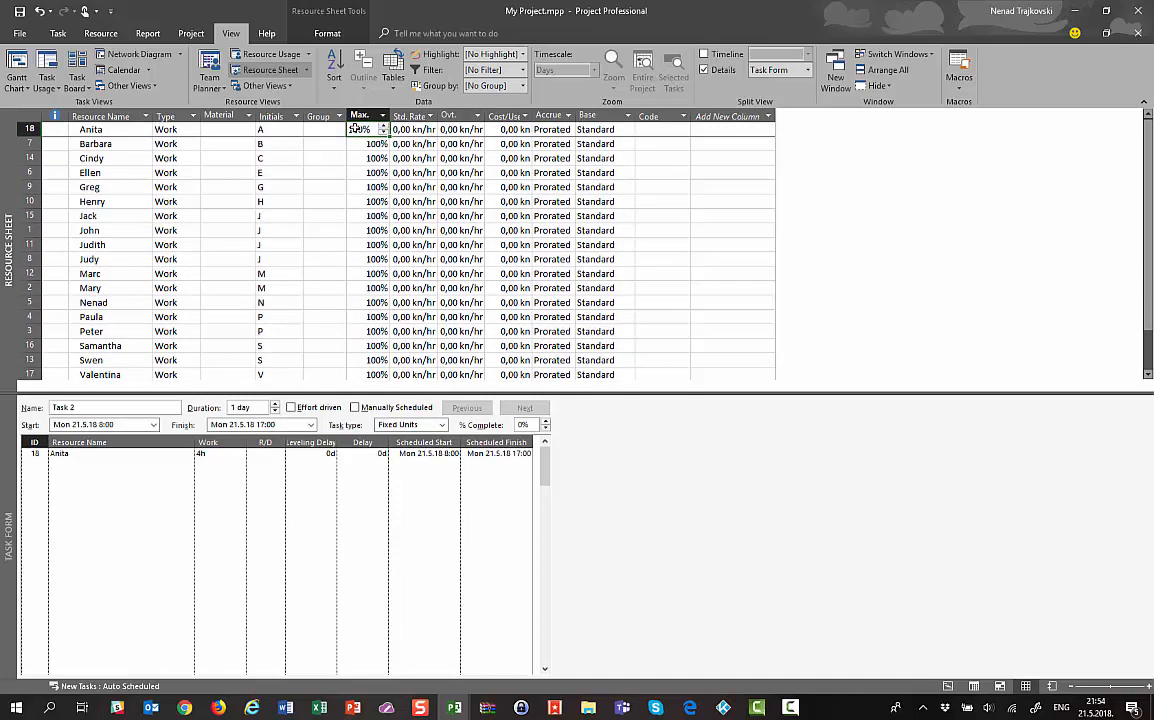
key("Down")
key("Down")
key("Down")
key("Down")
key("Down")
key("Down")
key("Down")
key("Down")
key("Down")
key("Down")
key("Down")
key("Down")
key("Down")
key("Down")
key("Down")
key("Down")
key("Down")
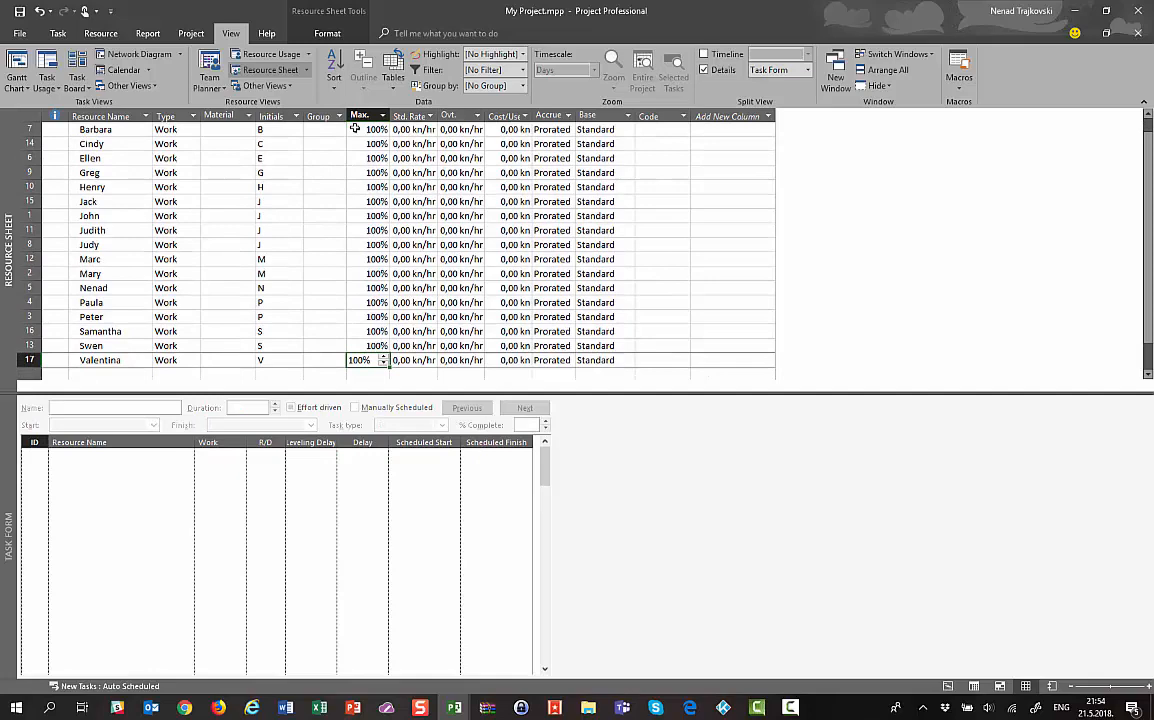
type("50")
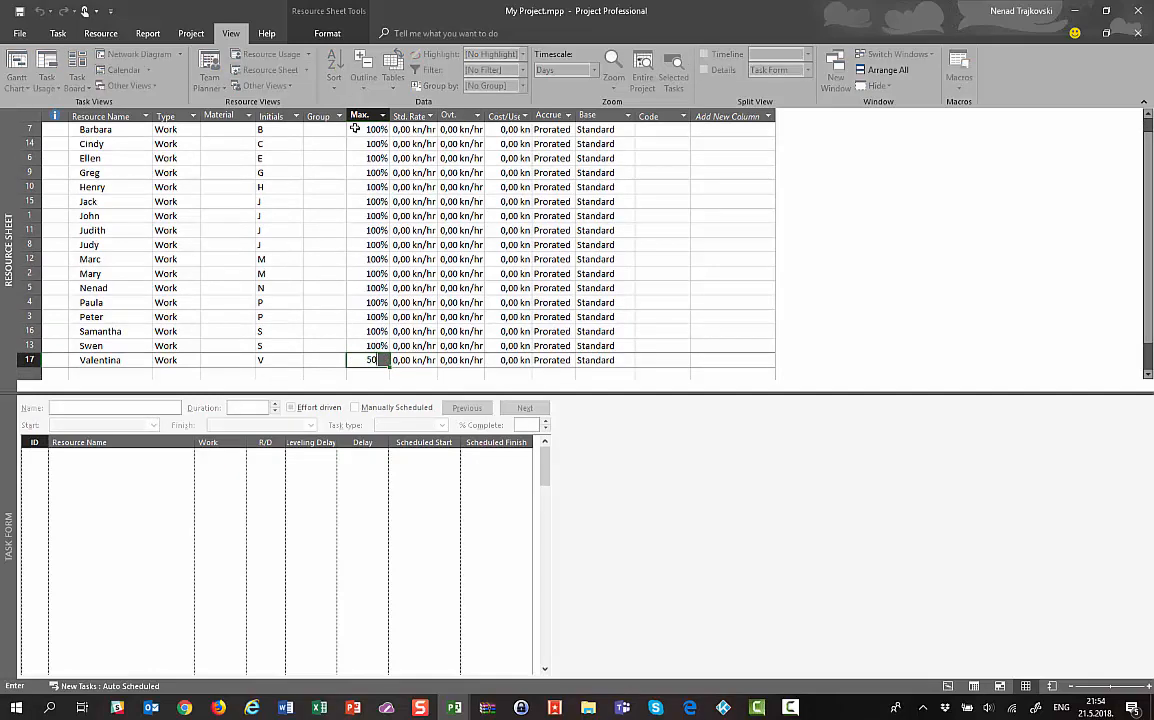
key("Return")
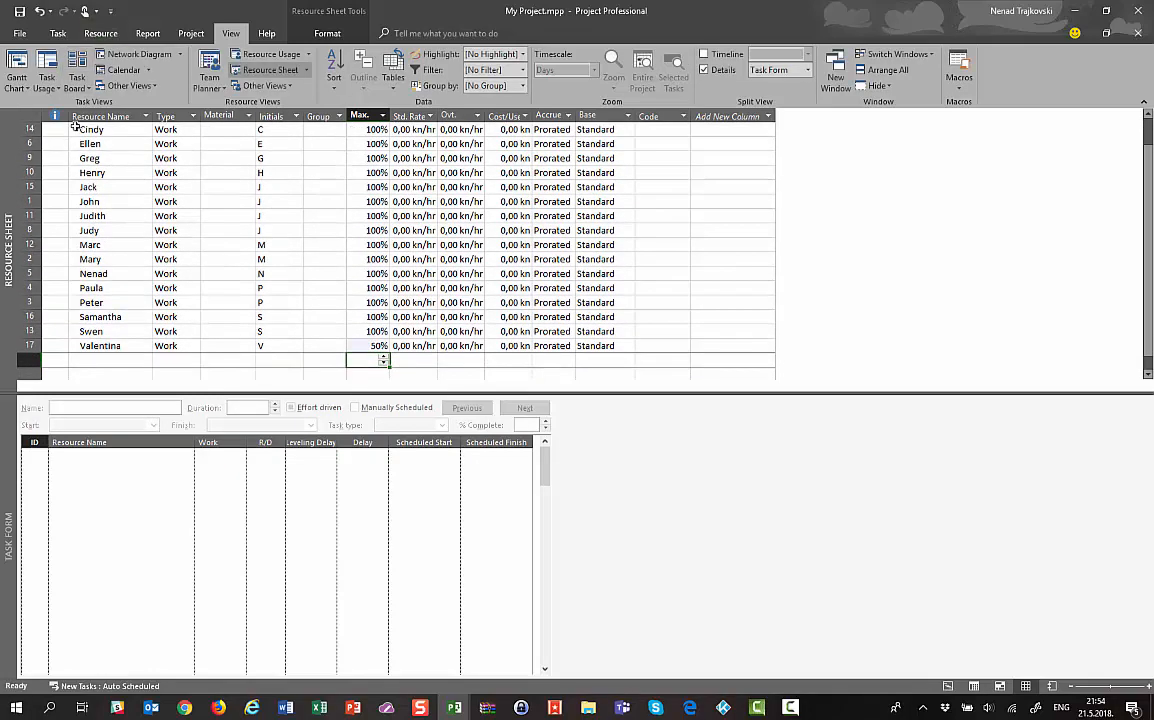
left_click(14, 63)
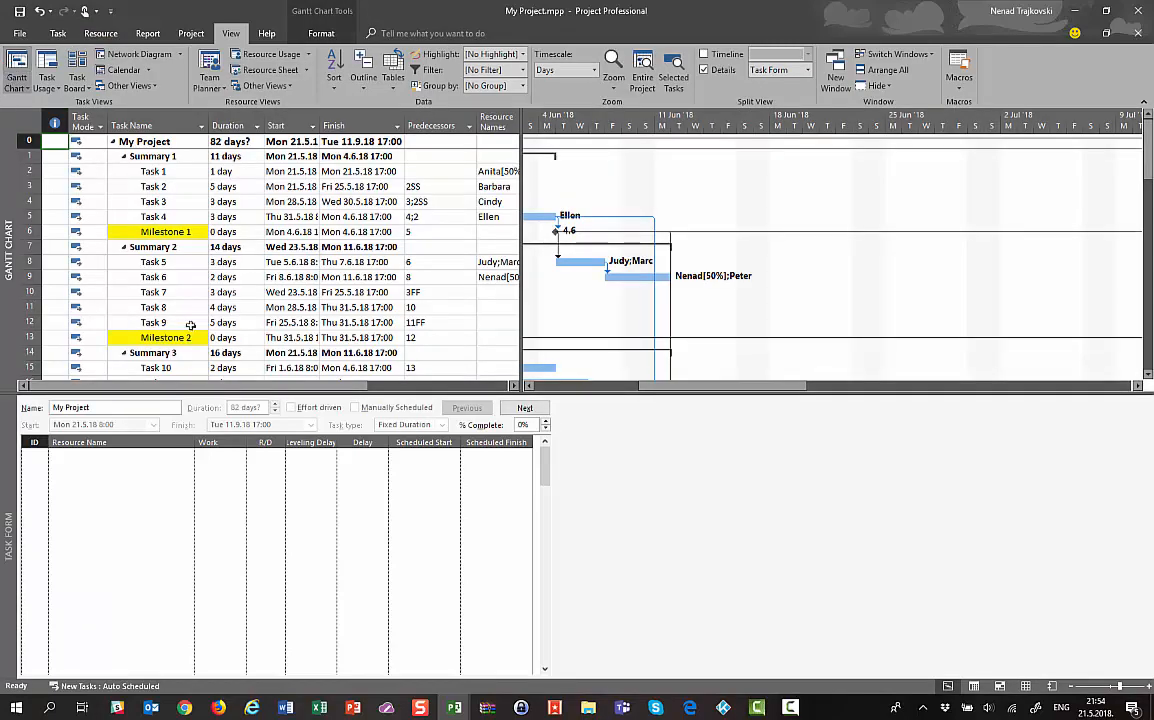
Assign the last resource, capped at 50%, to Task 7, giving it 12h of work
left_click(152, 292)
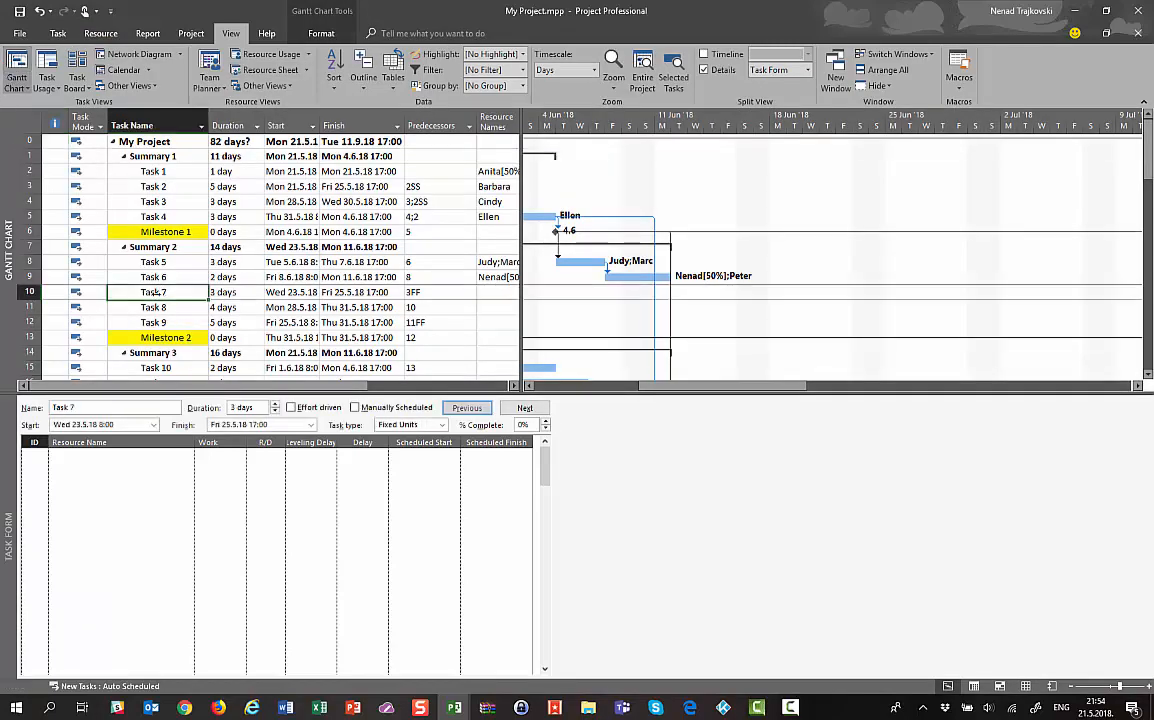
left_click(171, 456)
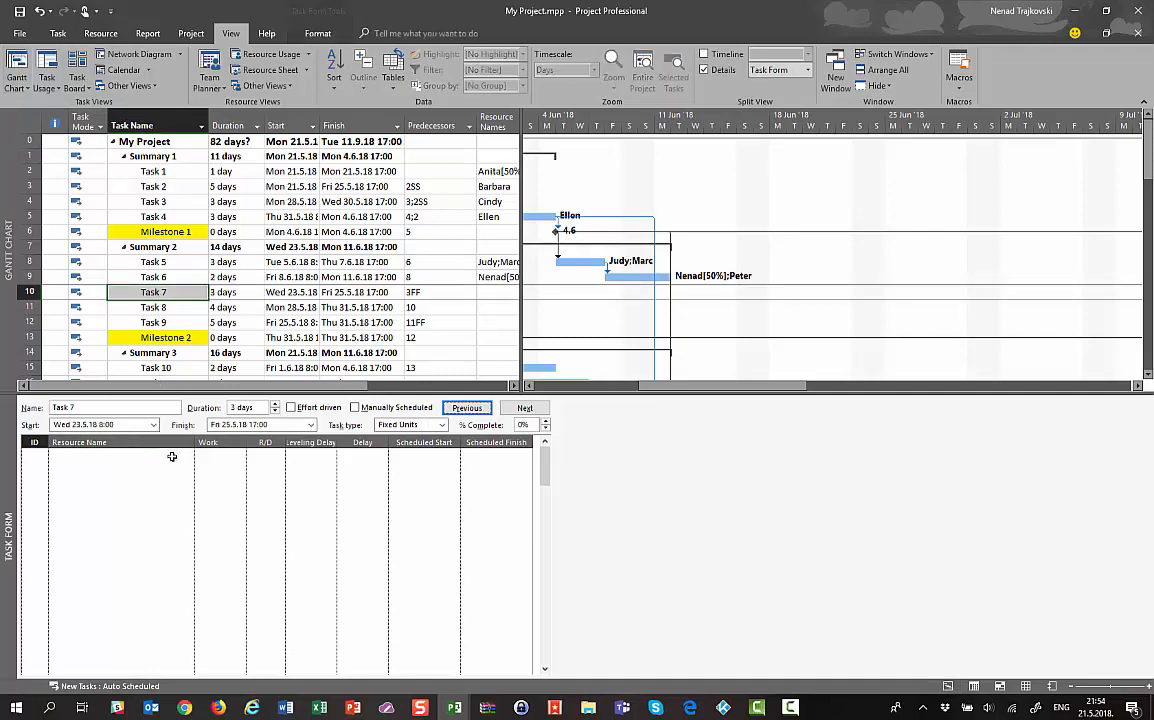
left_click(187, 455)
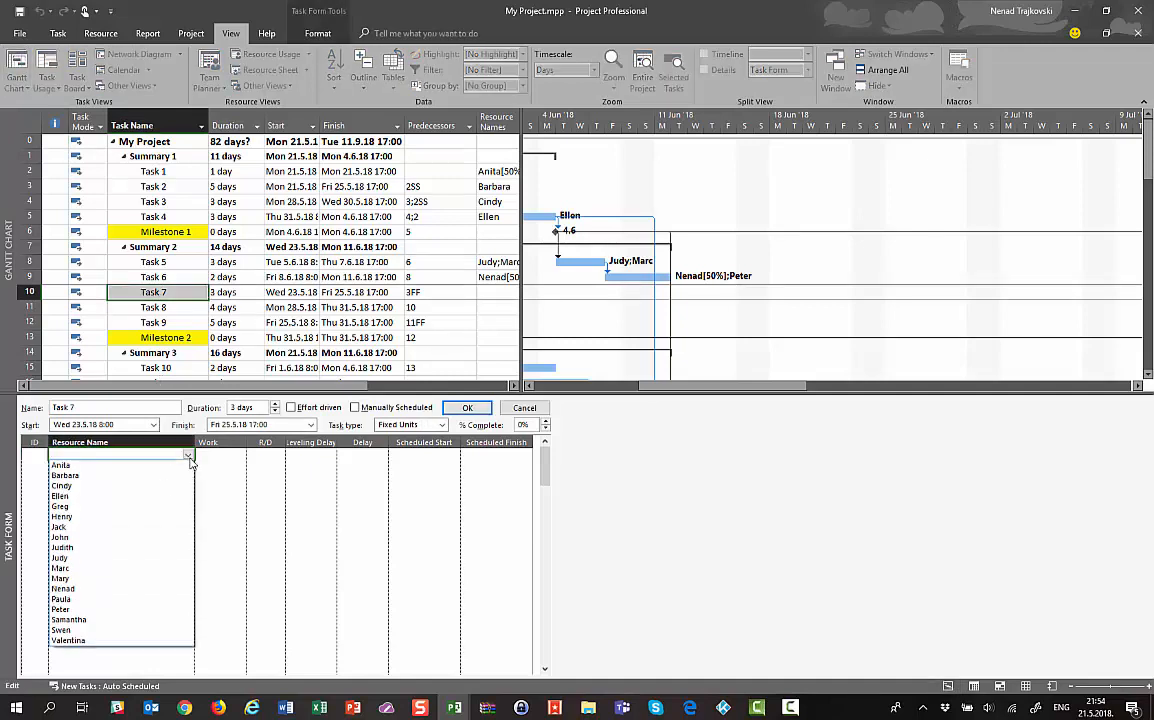
left_click(104, 631)
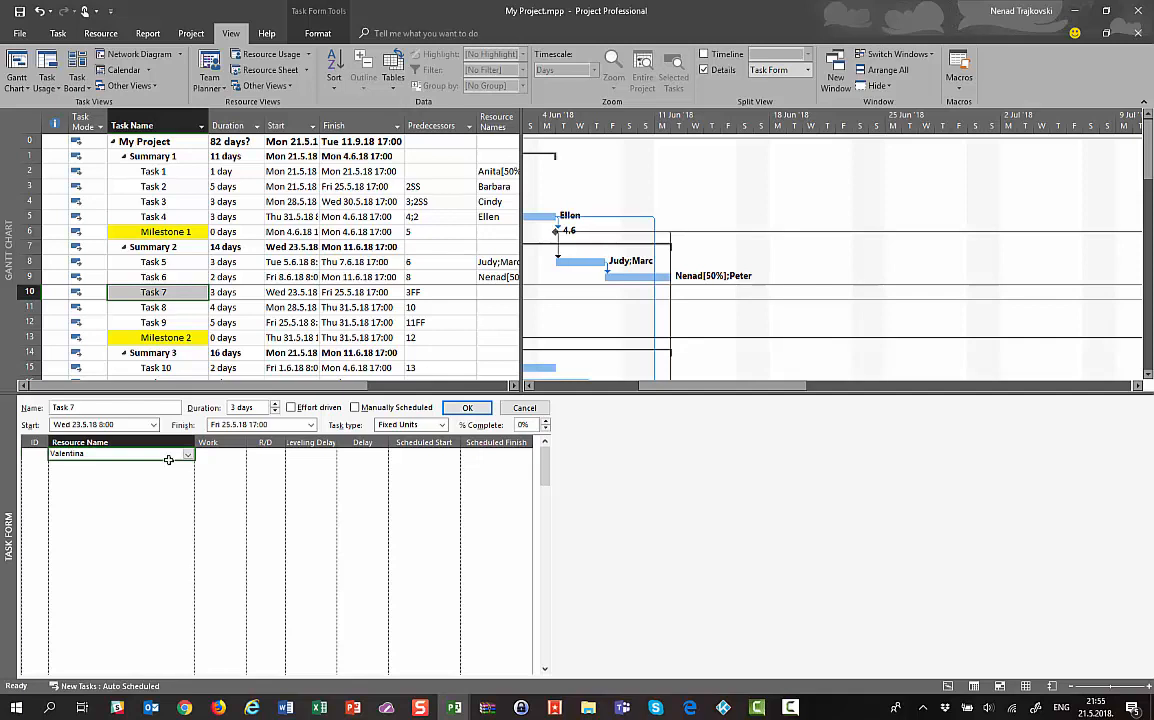
left_click(465, 408)
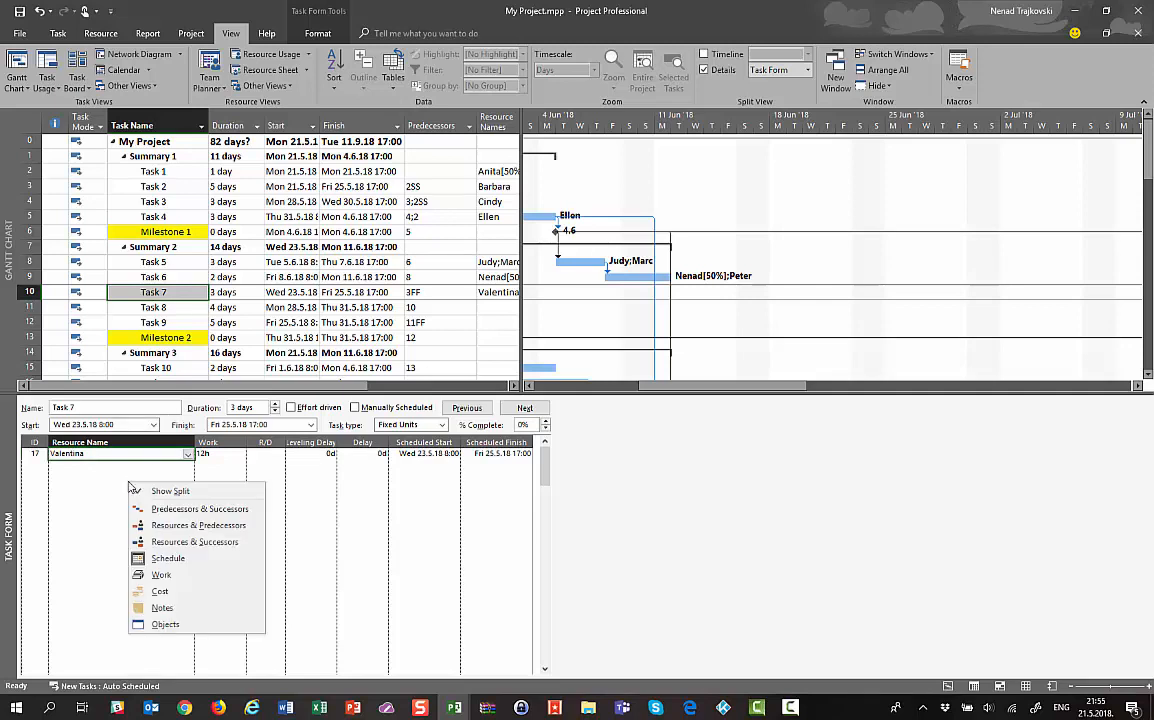
right_click(120, 452)
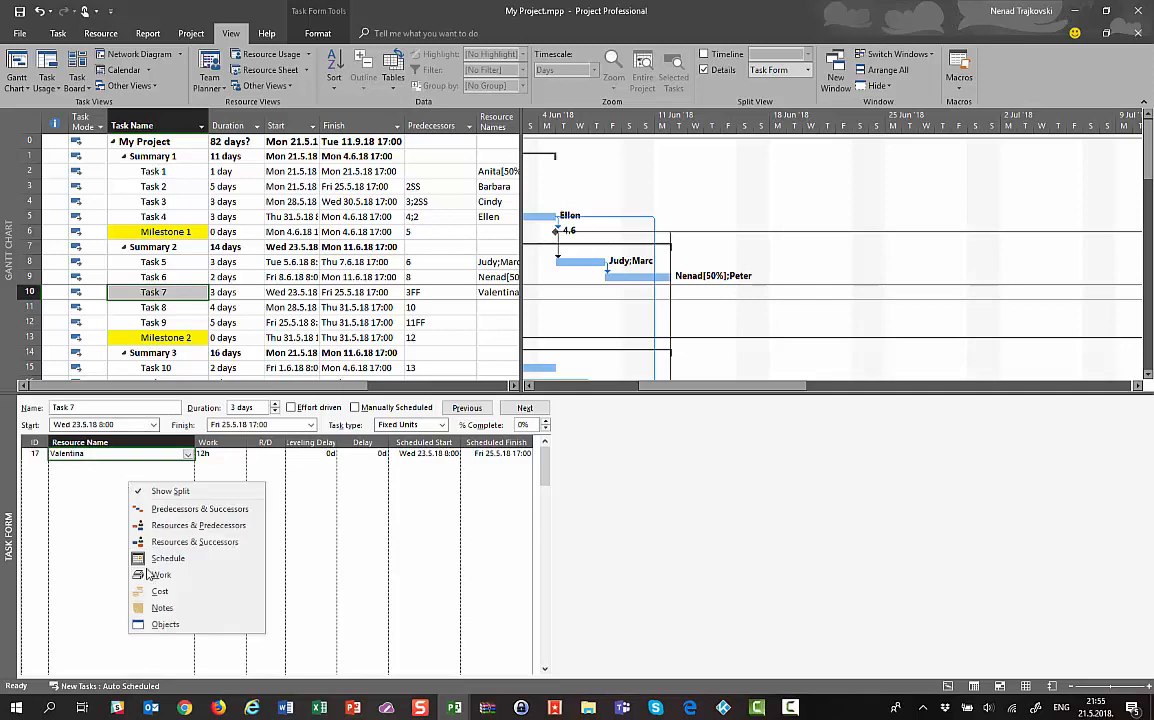
left_click(55, 497)
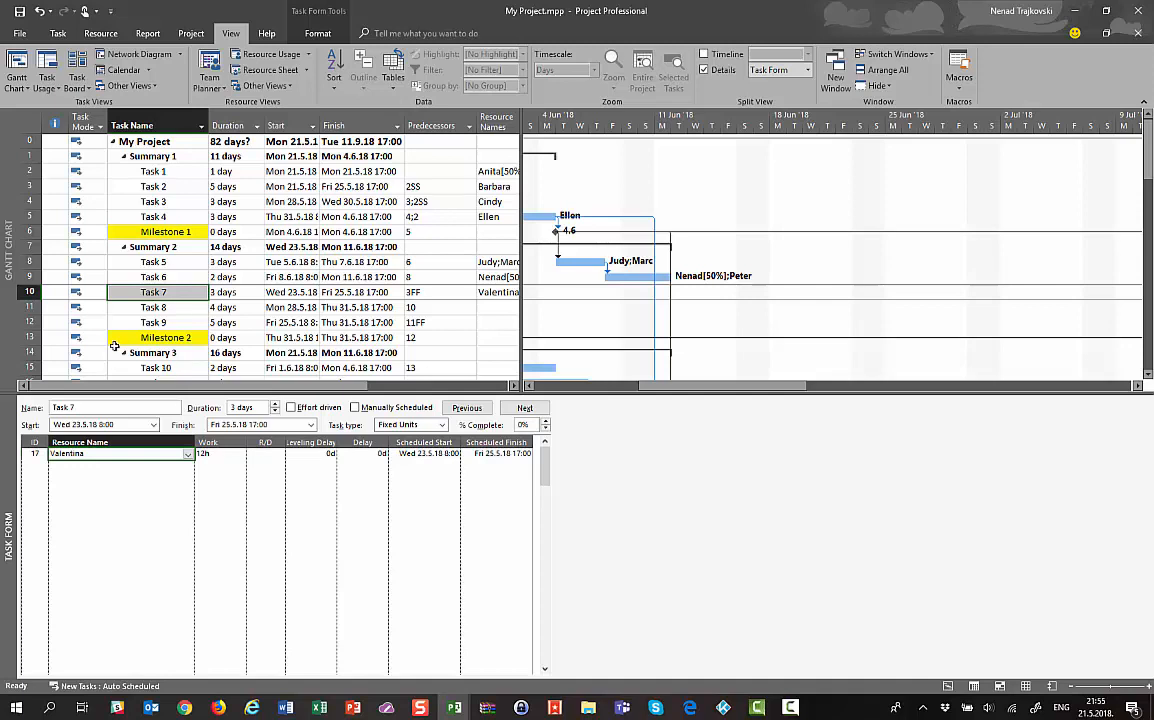
left_click(31, 308)
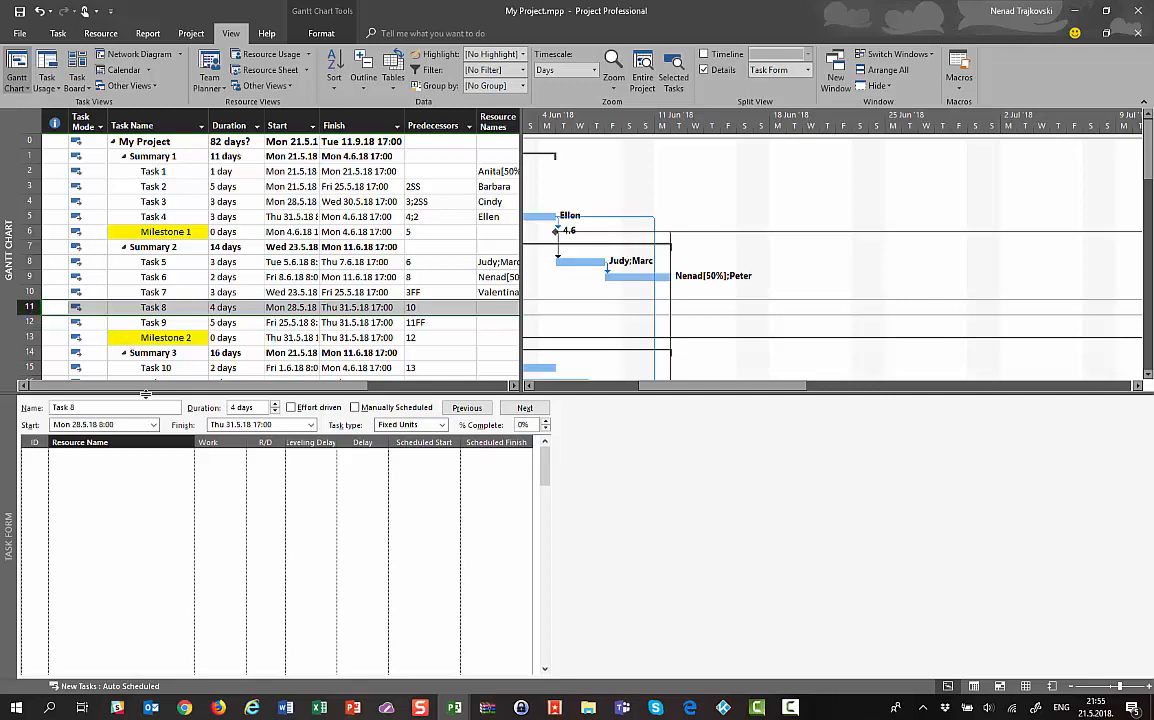
Assign three resources to Task 8 from the Resource Name dropdowns
left_click(189, 456)
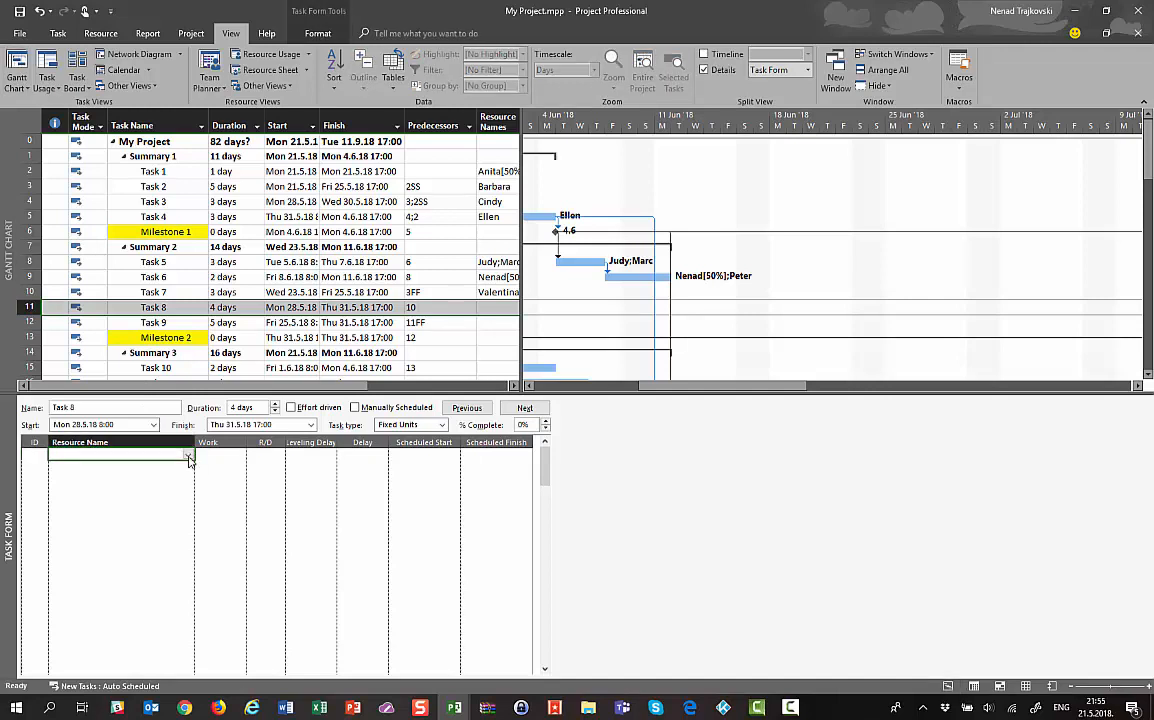
left_click(189, 456)
left_click(103, 604)
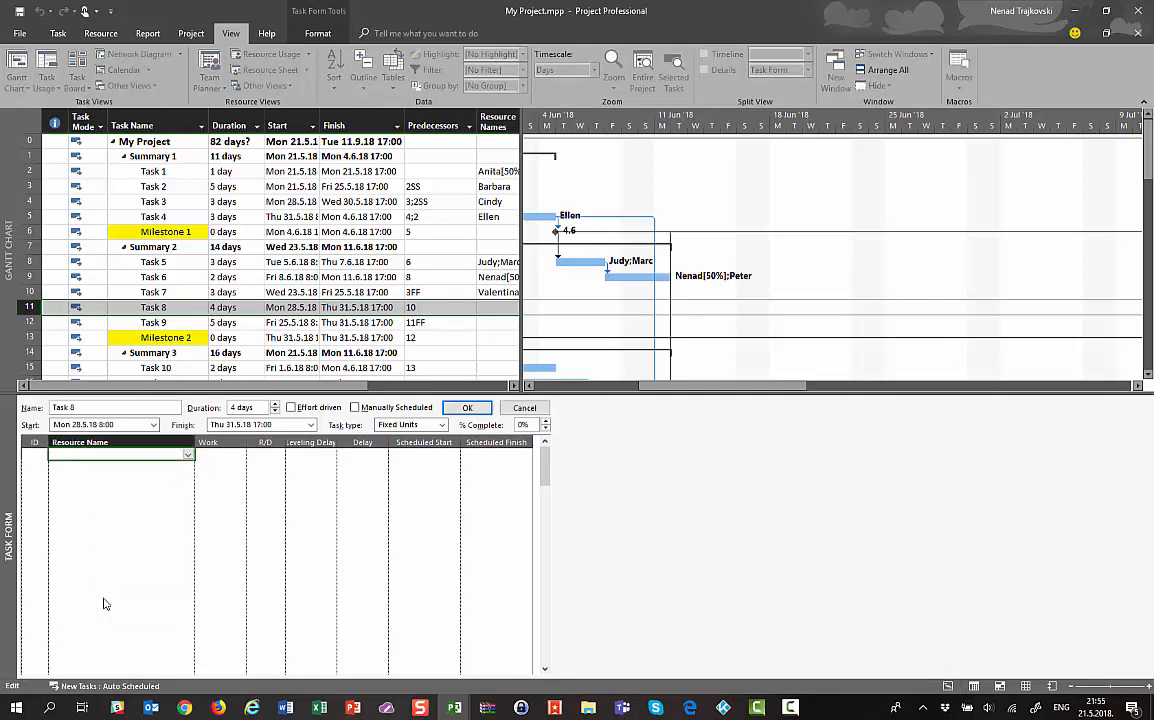
left_click(187, 468)
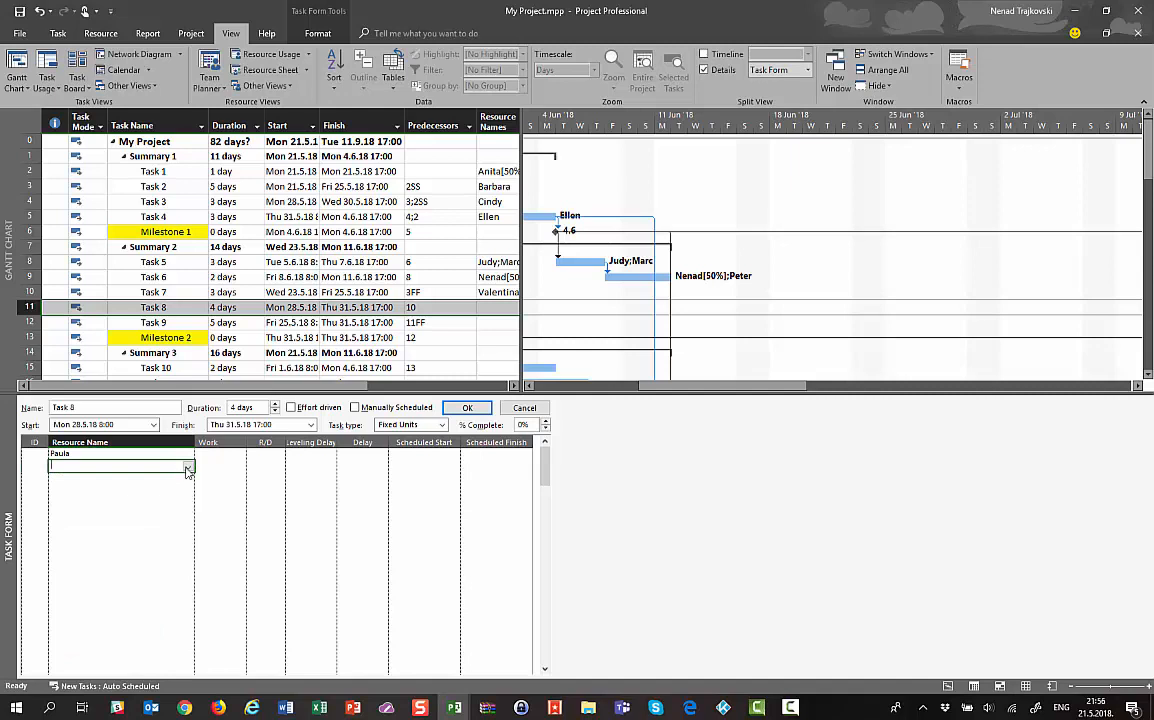
left_click(187, 468)
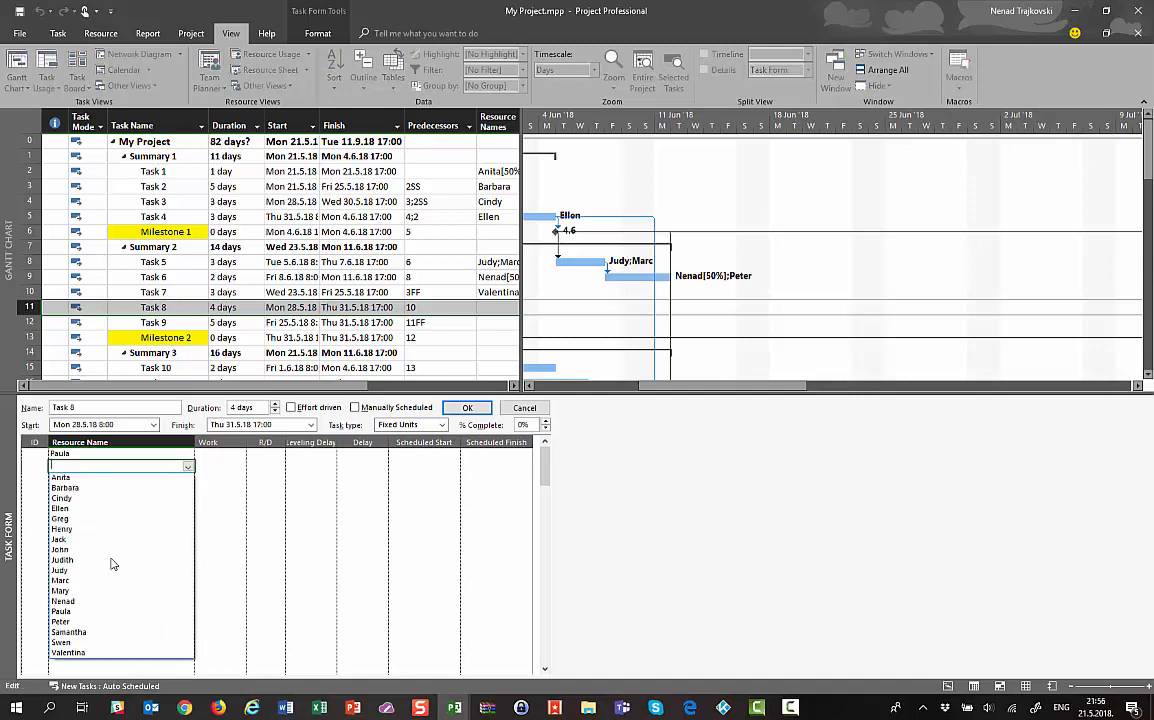
left_click(83, 622)
left_click(188, 478)
left_click(189, 480)
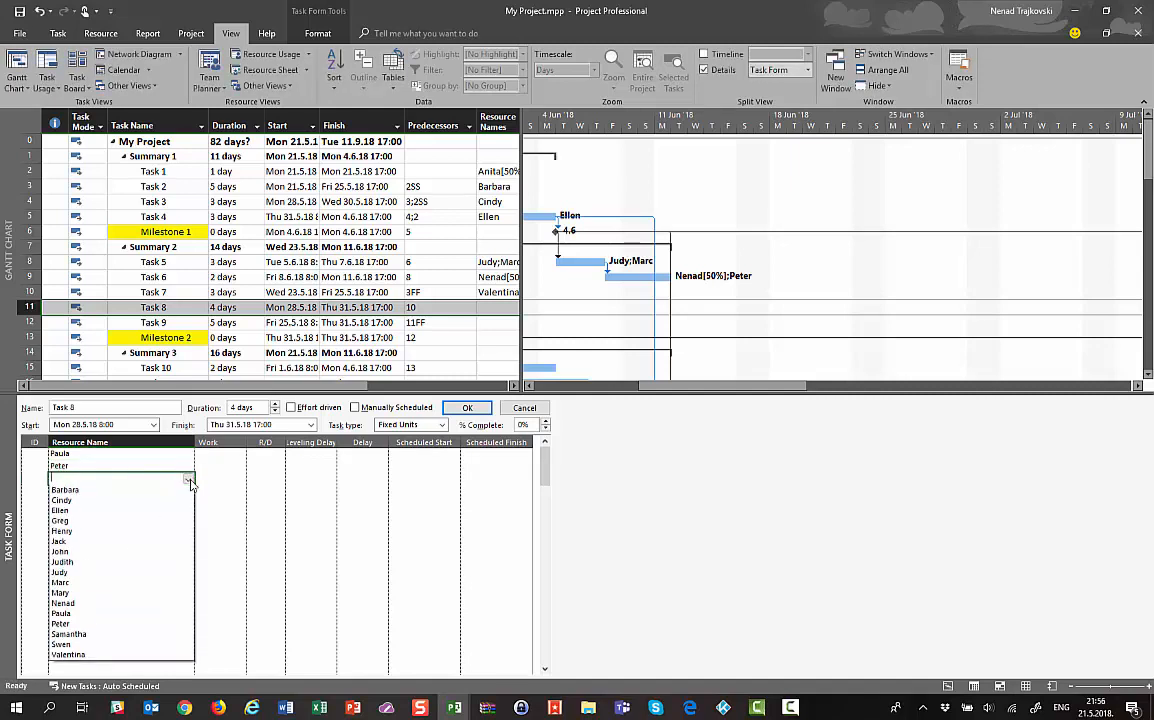
left_click(99, 526)
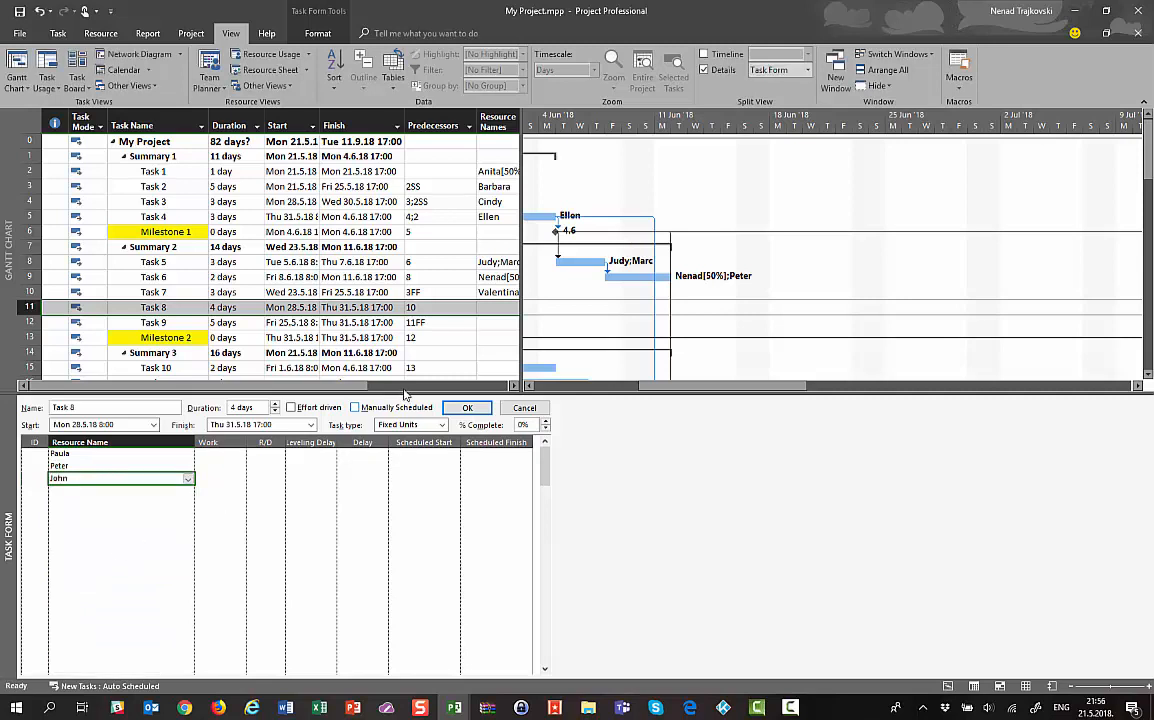
left_click(467, 407)
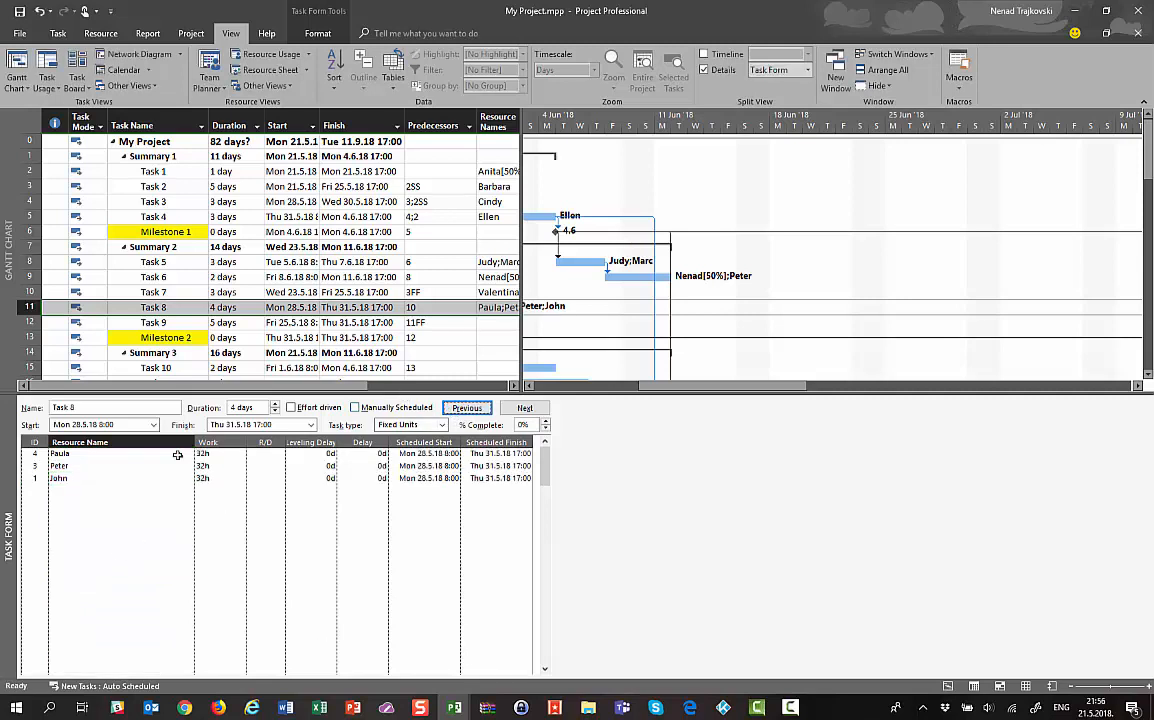
Set Task 8's resource work to 40h, 24h and 32h, stretching it to 5 days
left_click(216, 455)
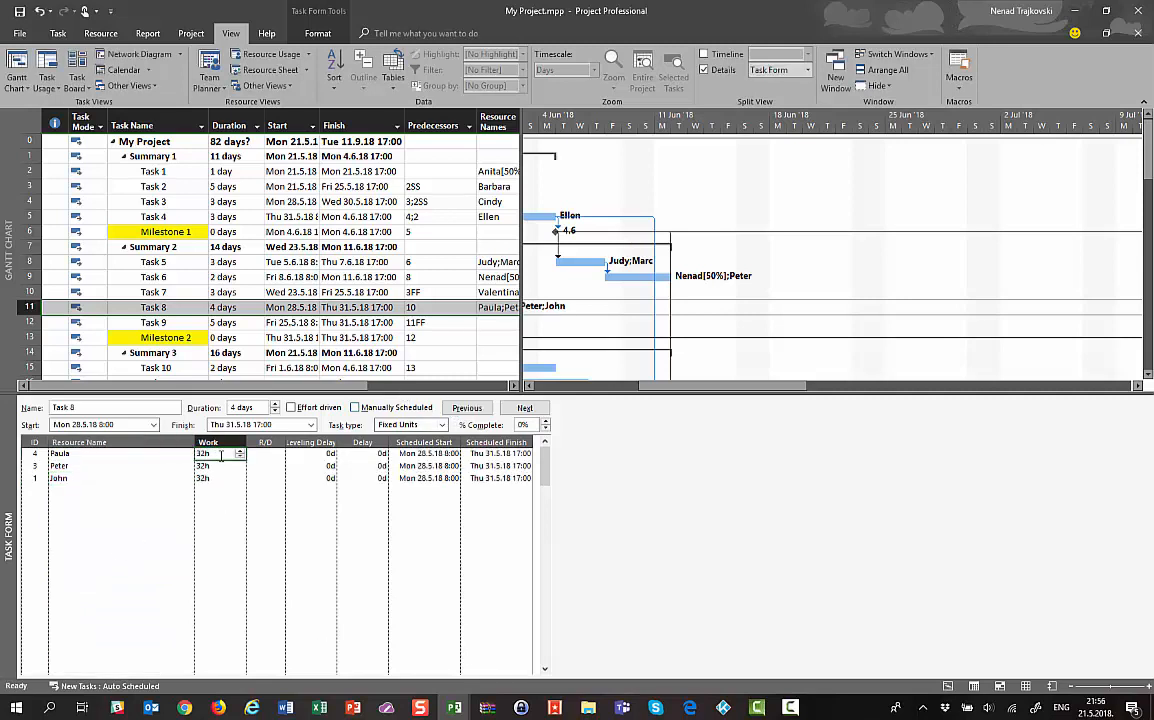
key("Down")
key("Down")
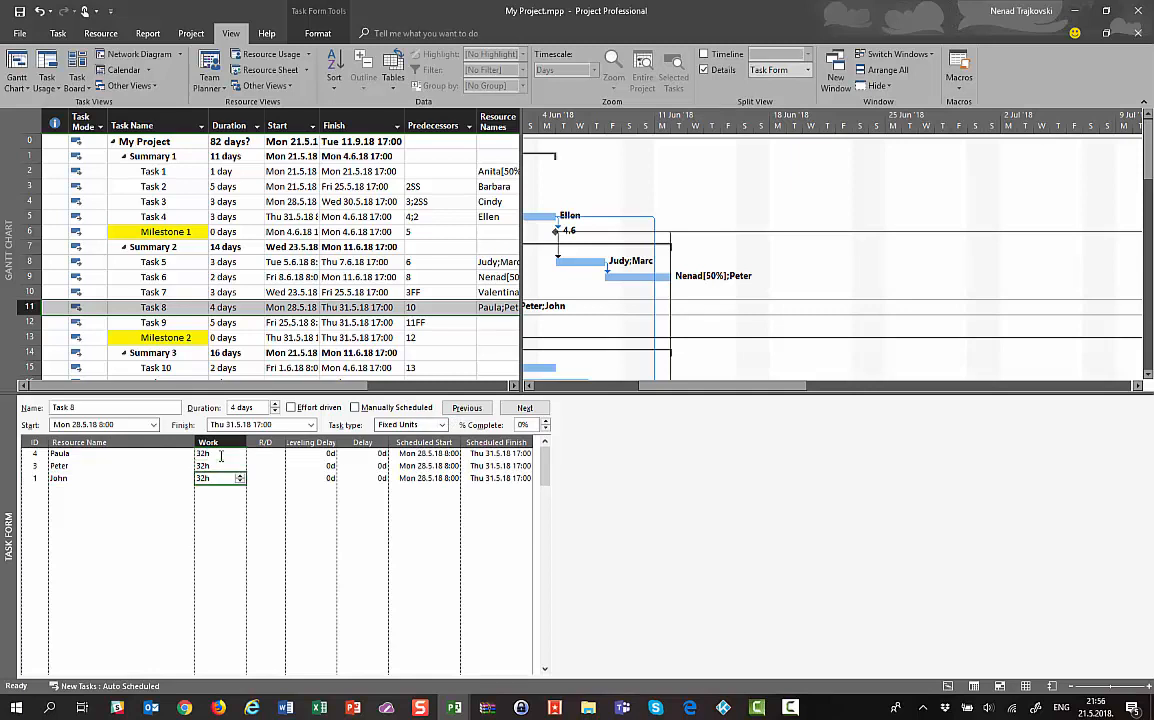
key("Up")
key("Up")
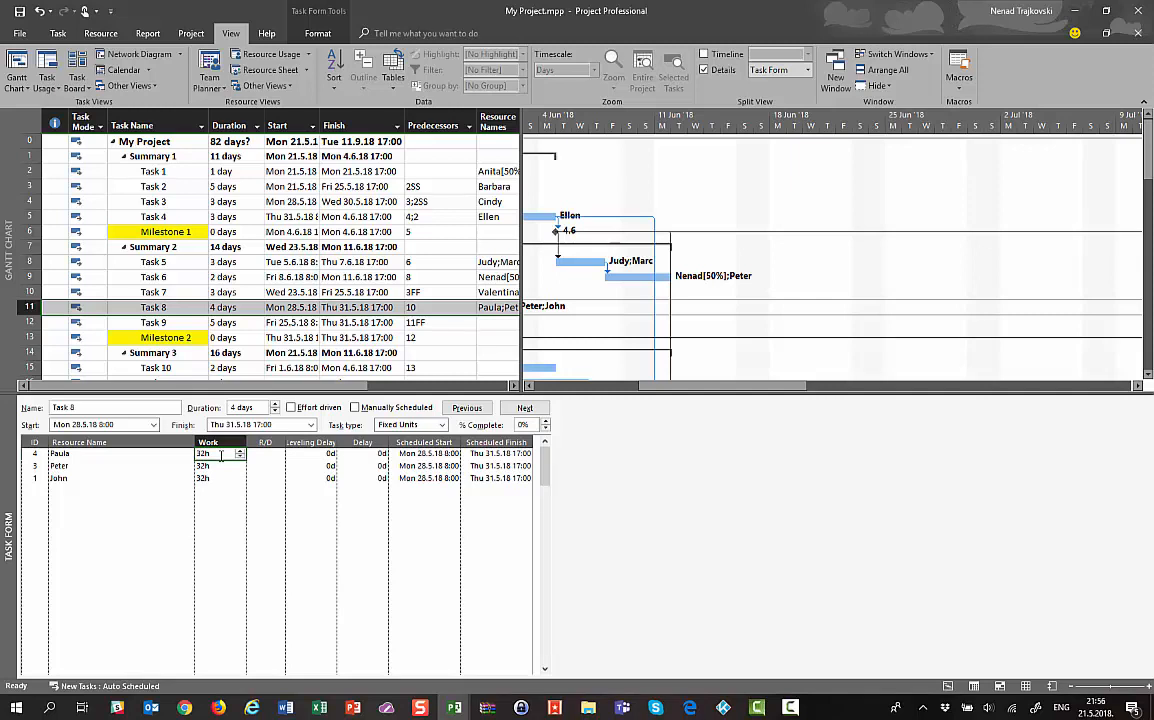
type("40")
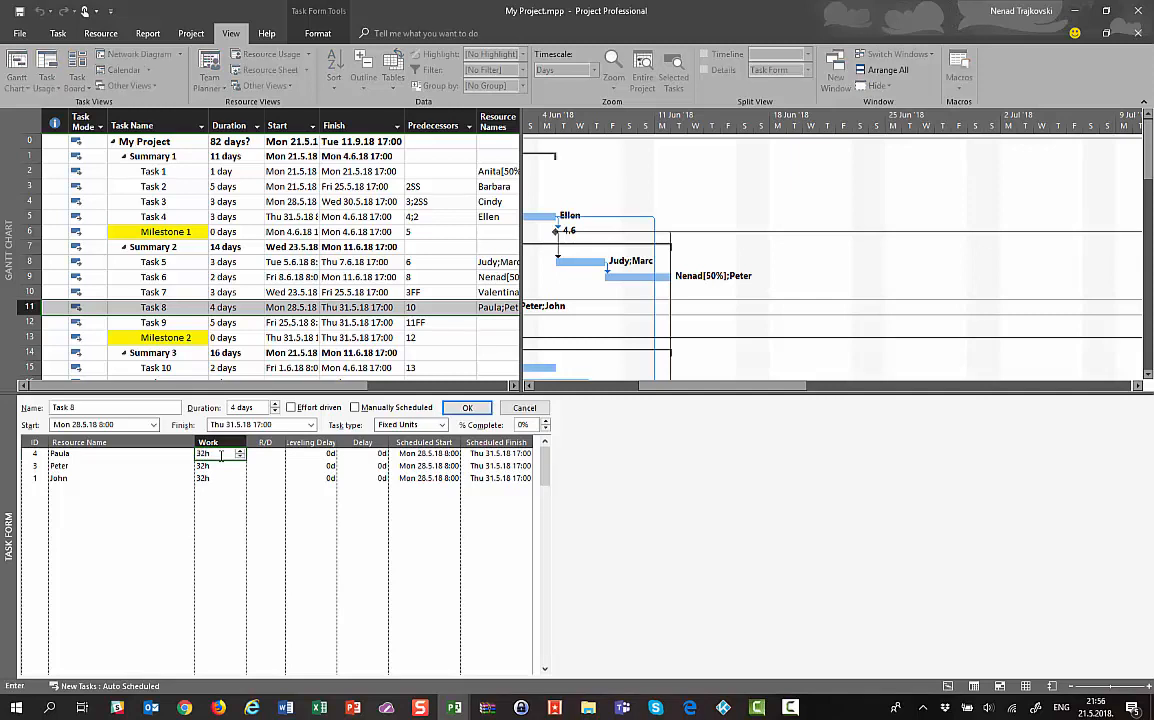
key("Return")
type("24")
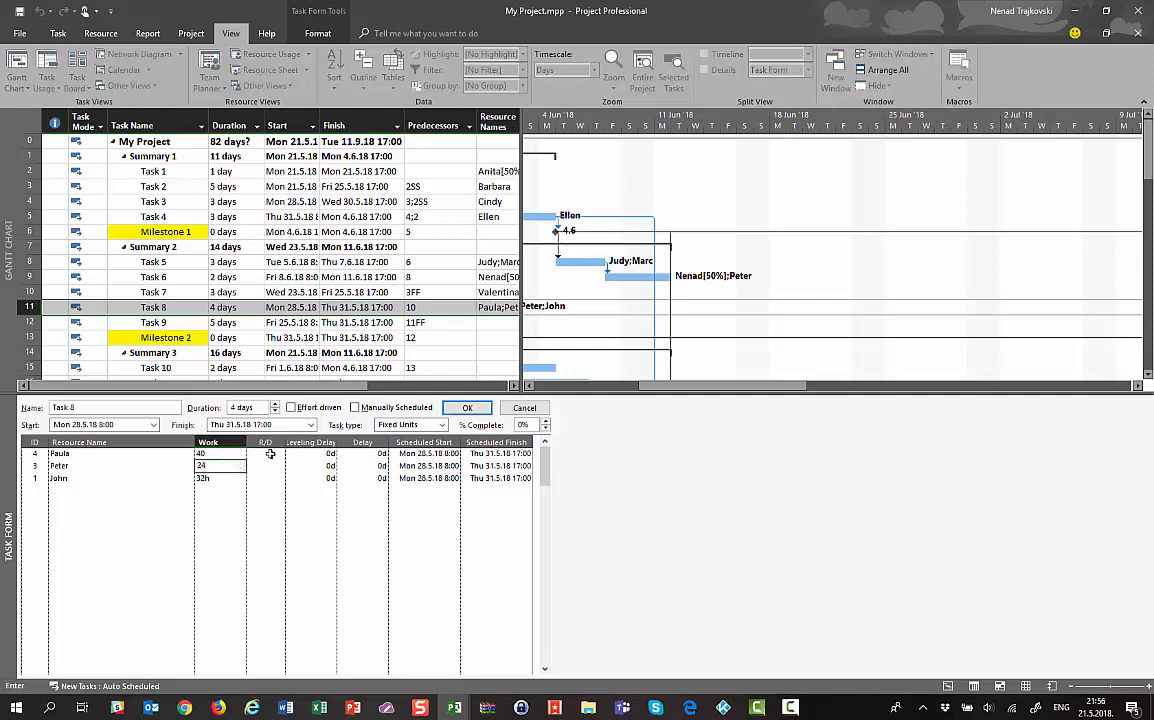
left_click(460, 410)
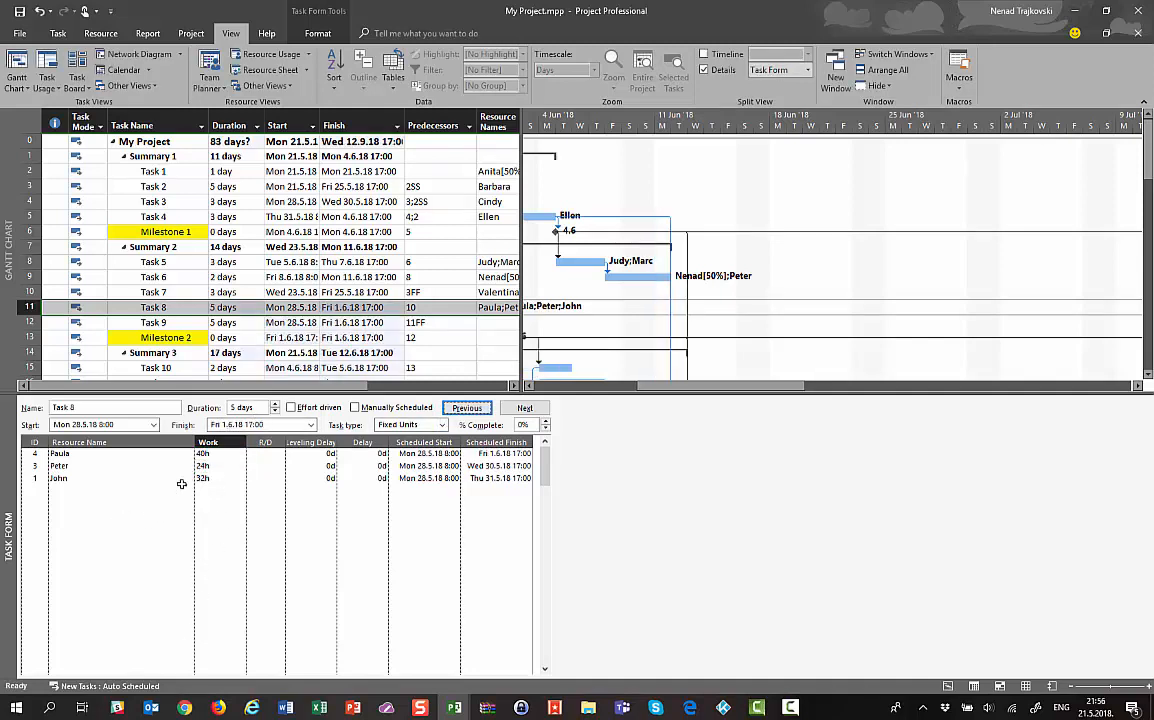
left_click(232, 453)
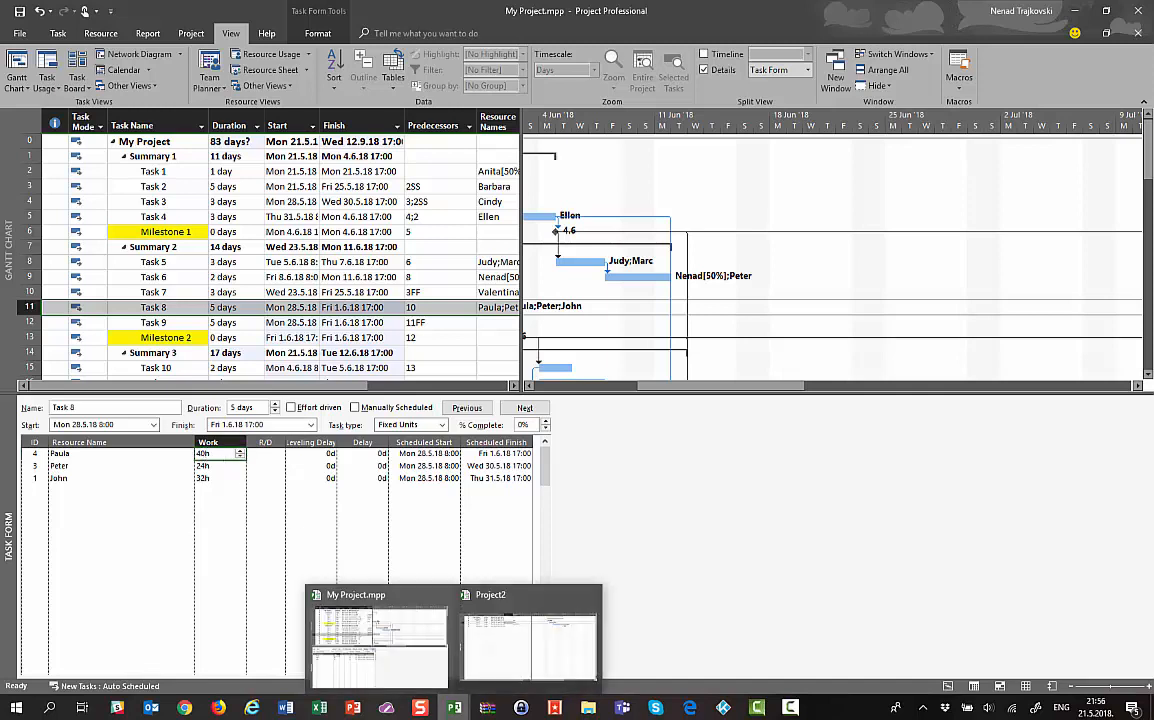
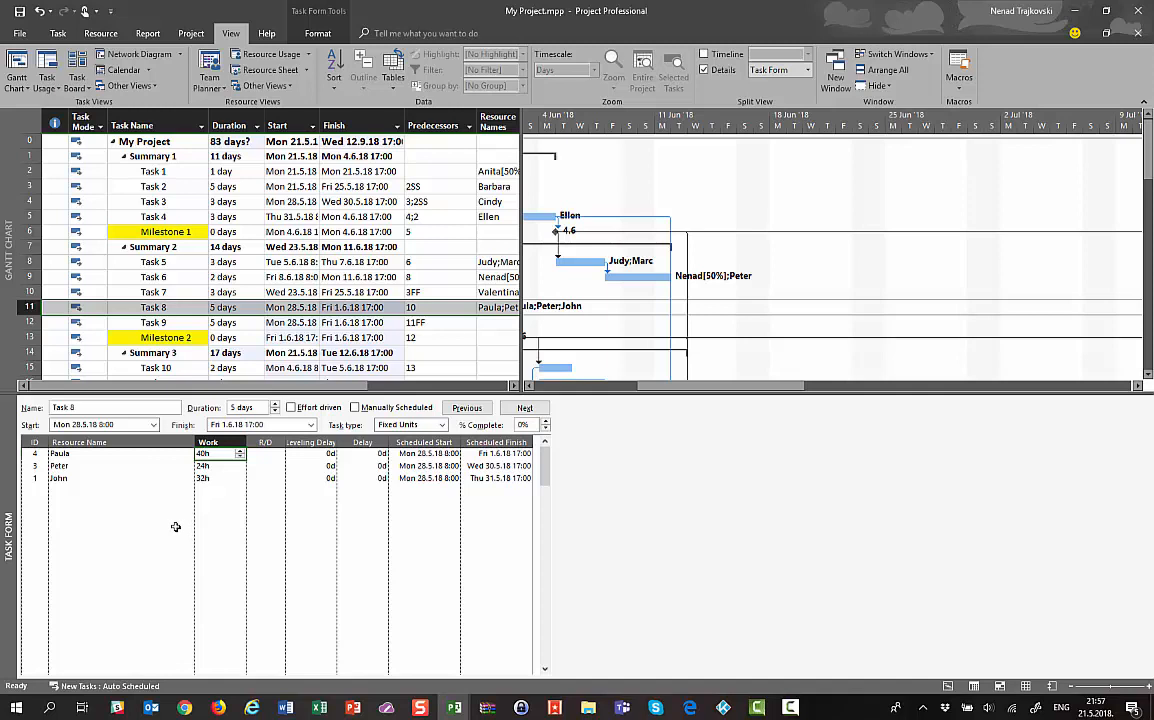
Review Task 8's three assignments, then open the 24h resource's Scheduled Start date picker
left_click(455, 457)
left_click(493, 456)
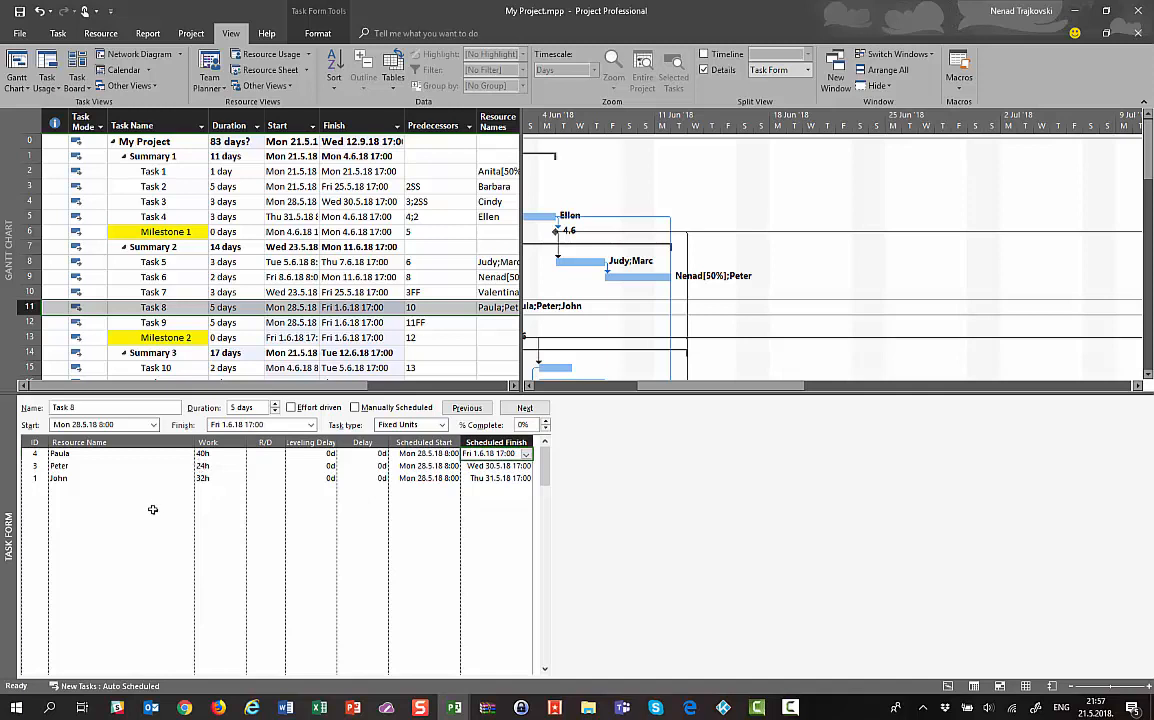
left_click(198, 466)
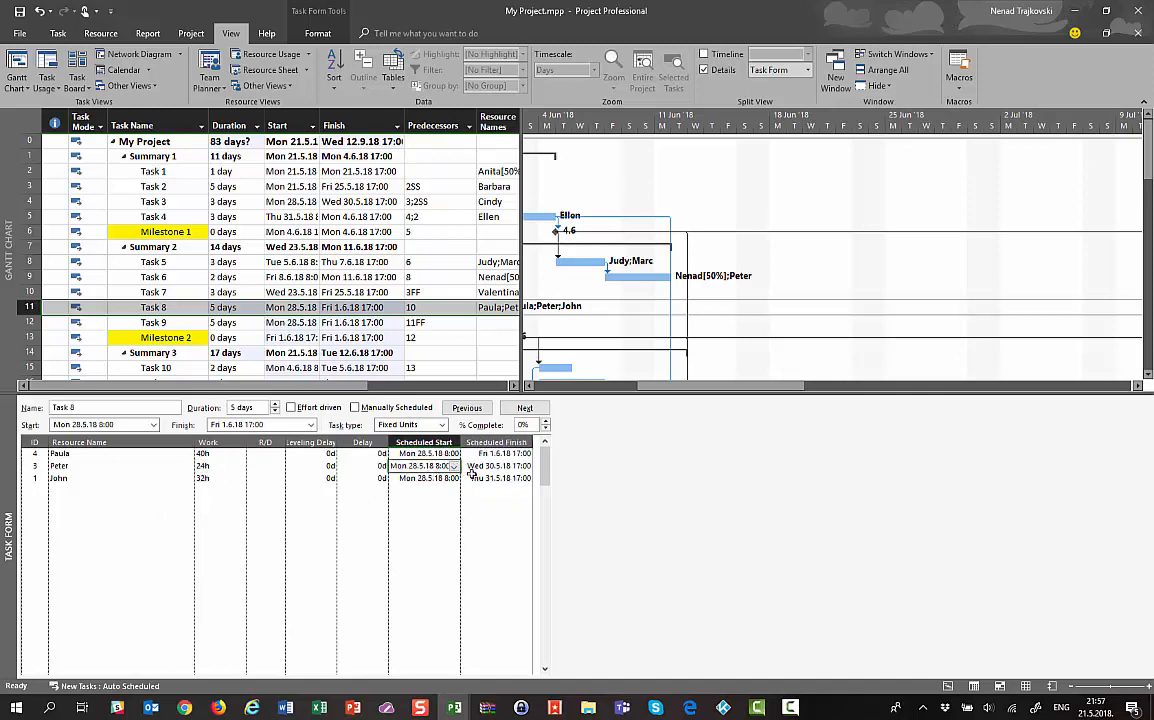
left_click(468, 467)
left_click(208, 480)
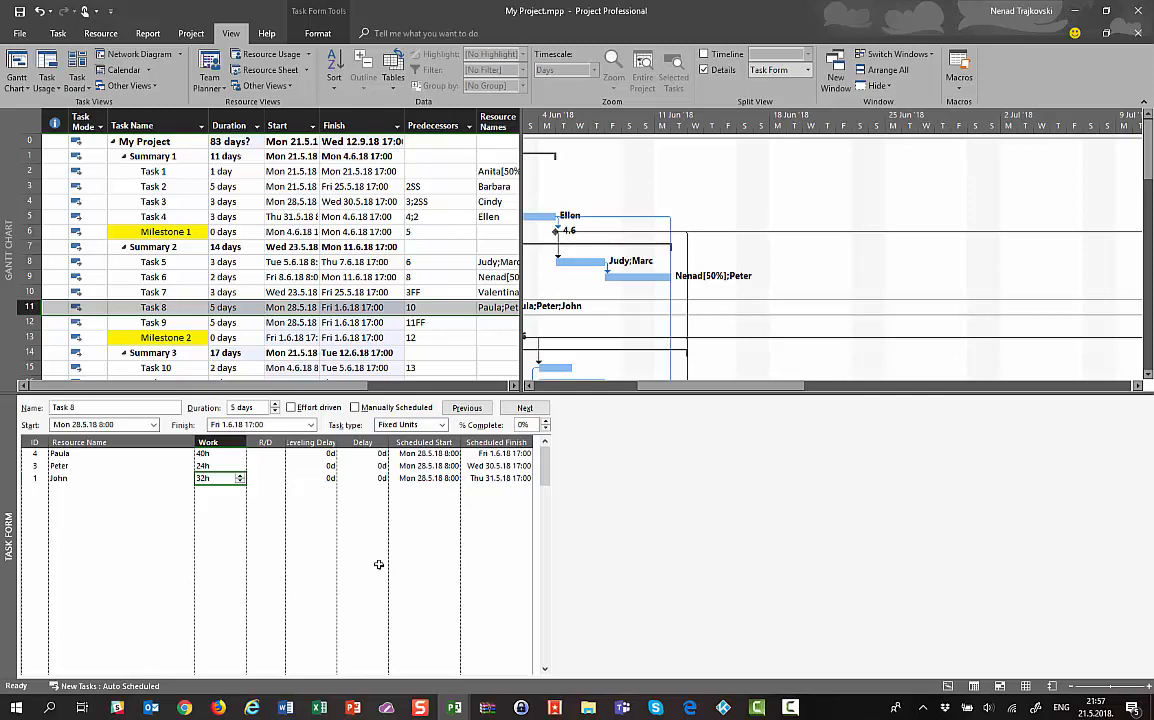
left_click(455, 466)
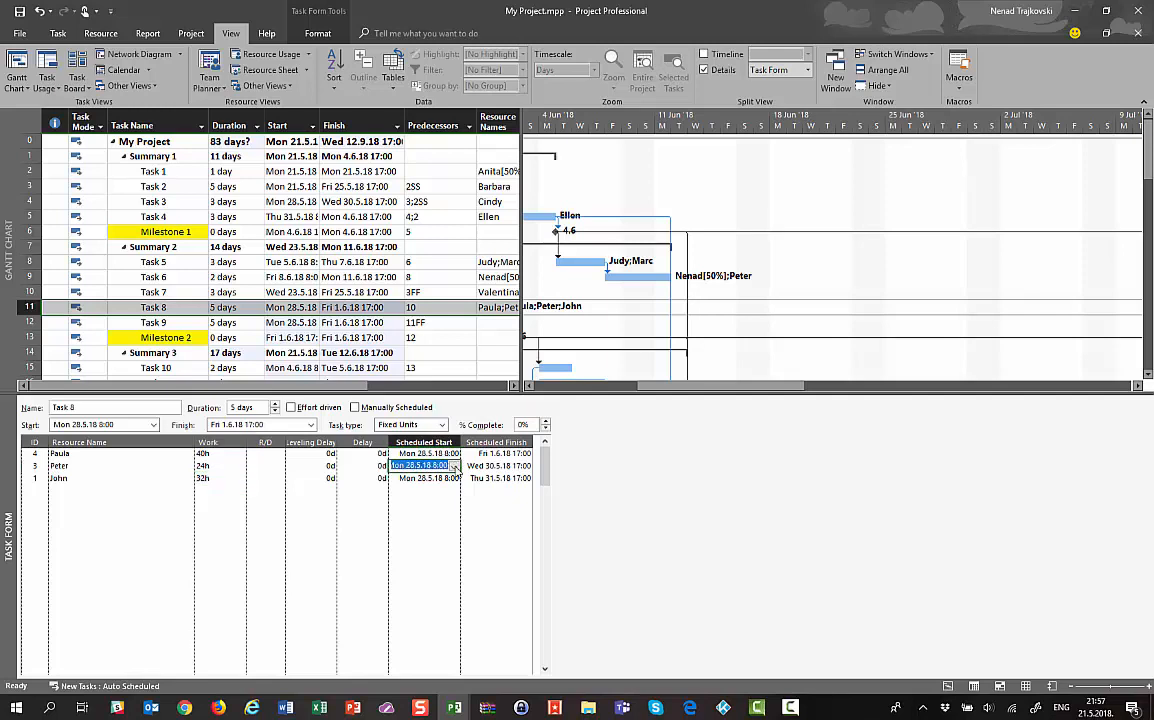
left_click(454, 466)
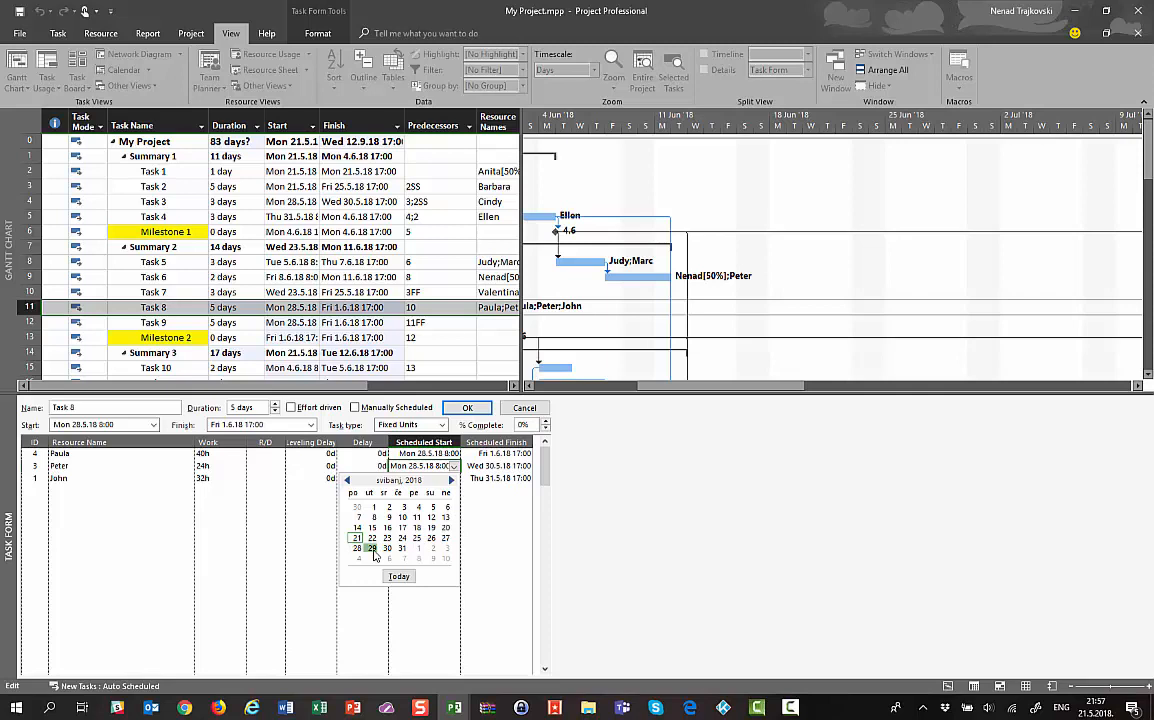
Move the 24h resource's start to Tue 29.5.18, giving a 1d delay and Thu 31.5.18 finish
left_click(373, 550)
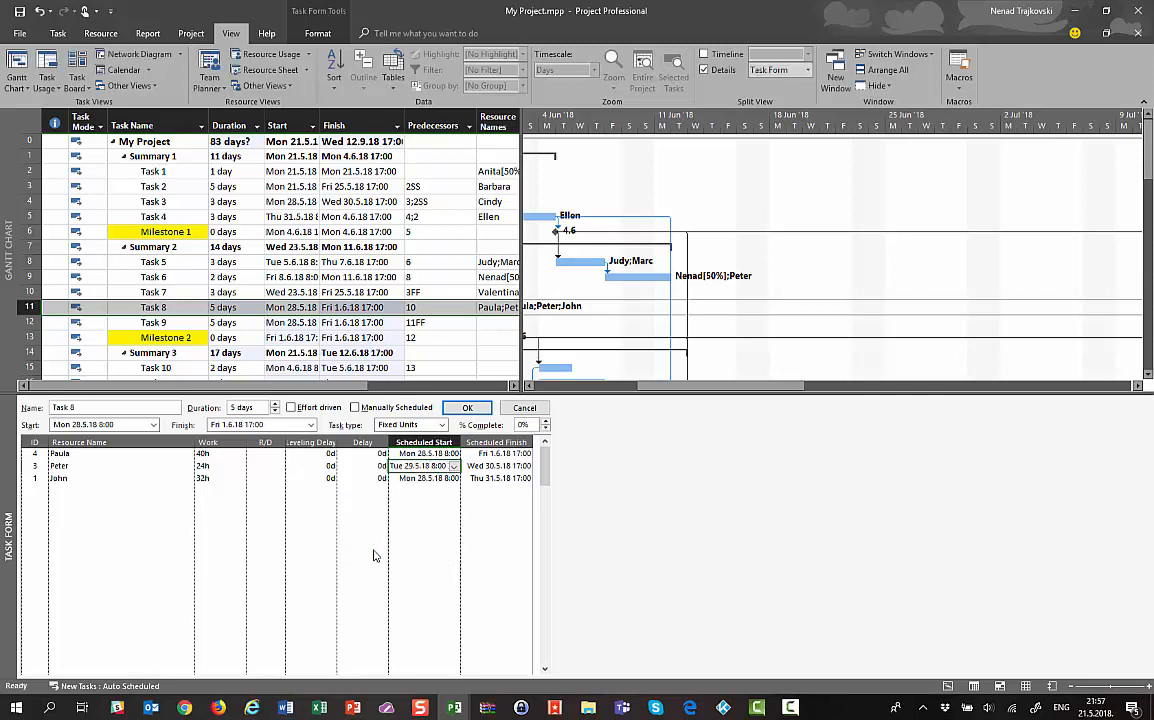
left_click(467, 407)
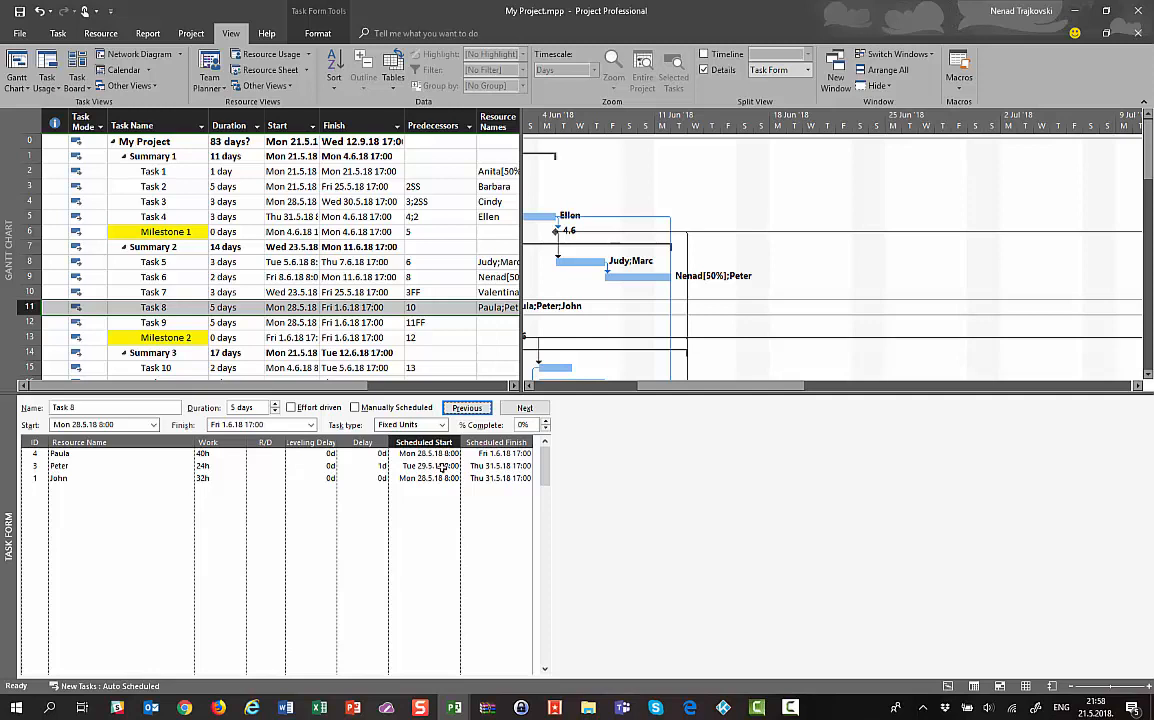
left_click(360, 478)
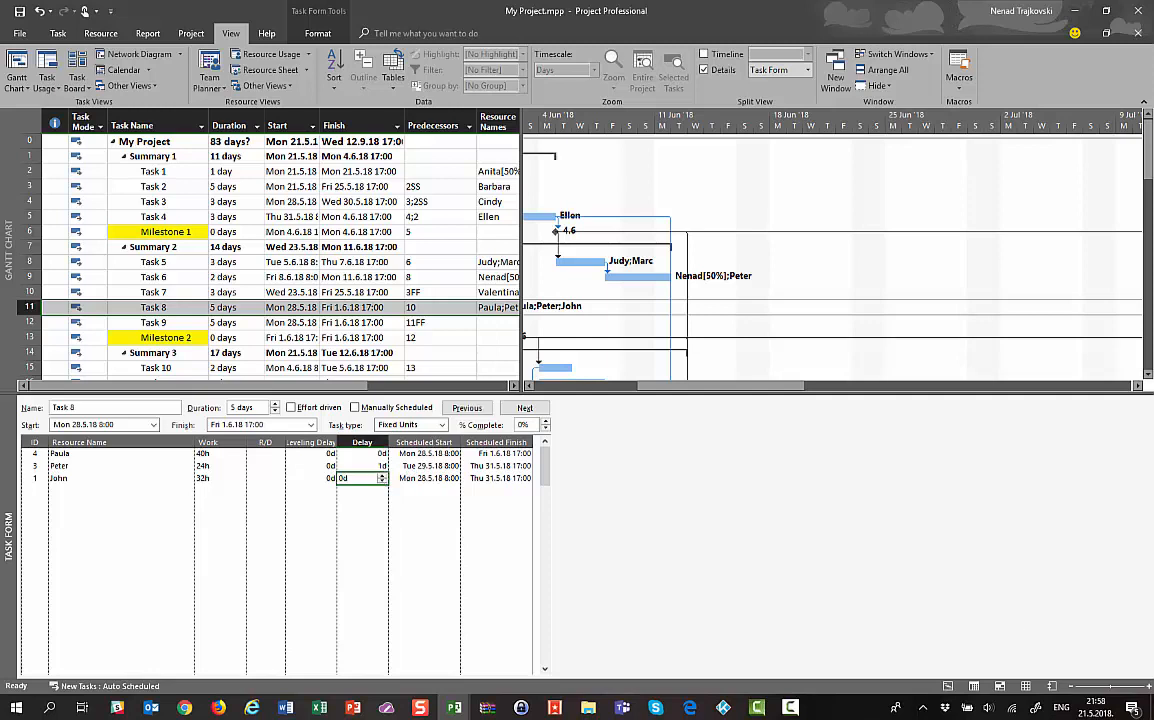
left_click(428, 466)
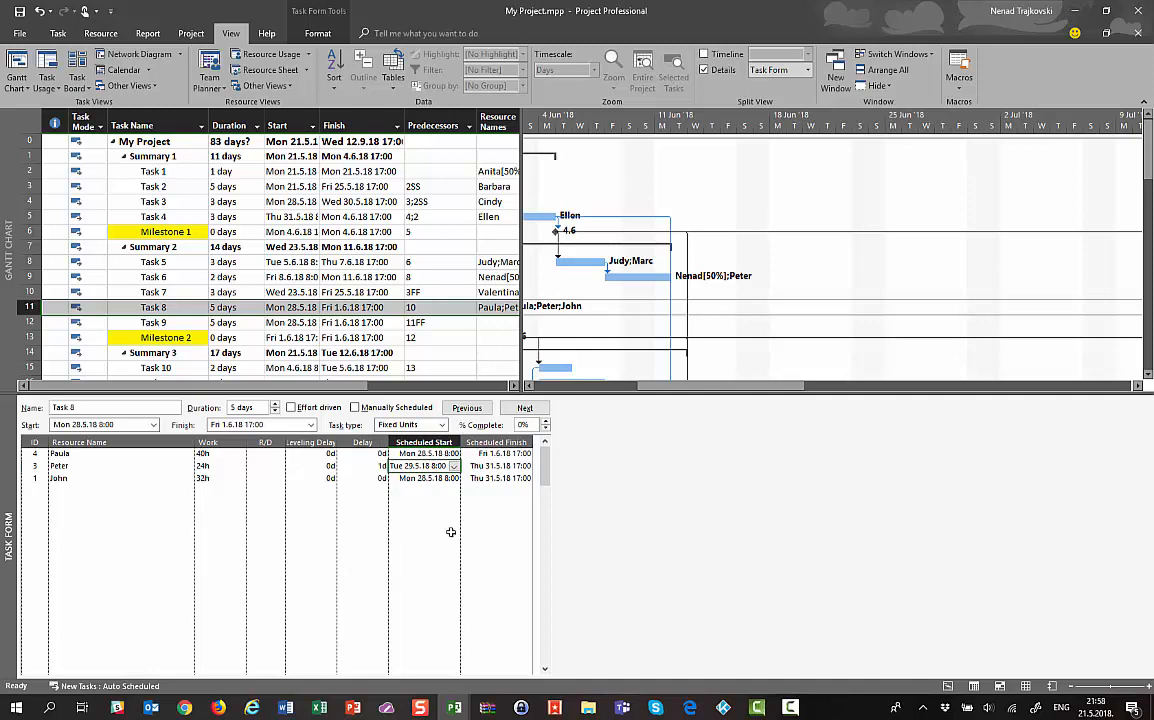
left_click(454, 467)
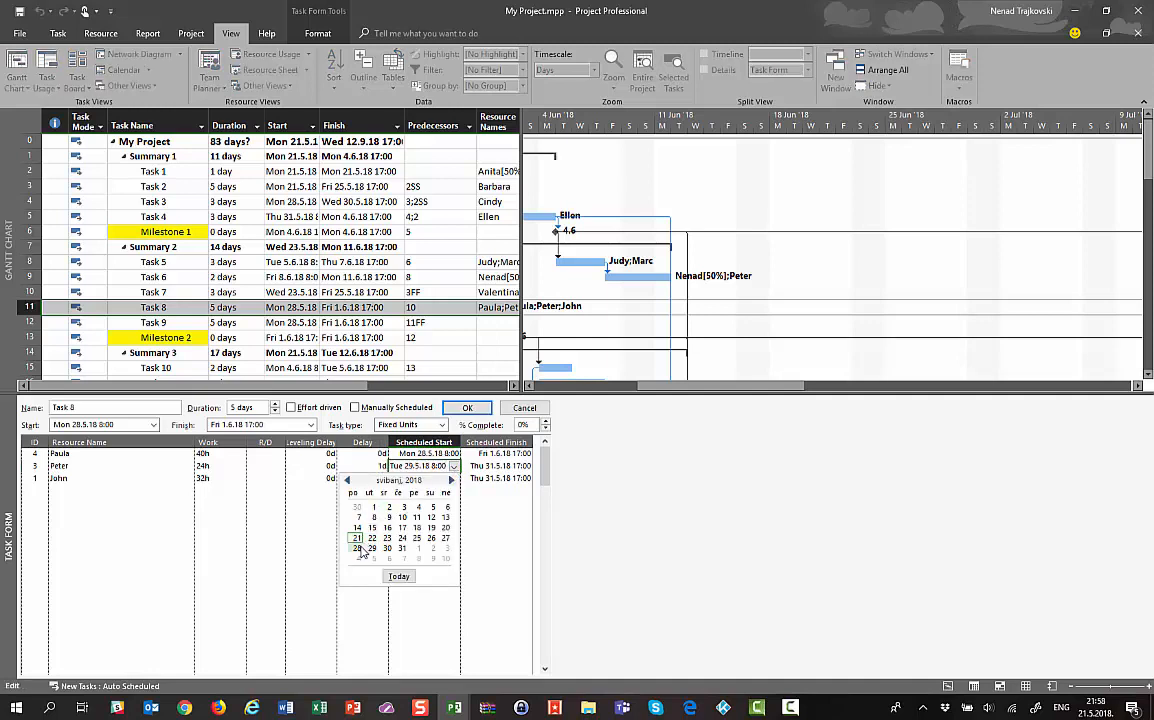
left_click(546, 538)
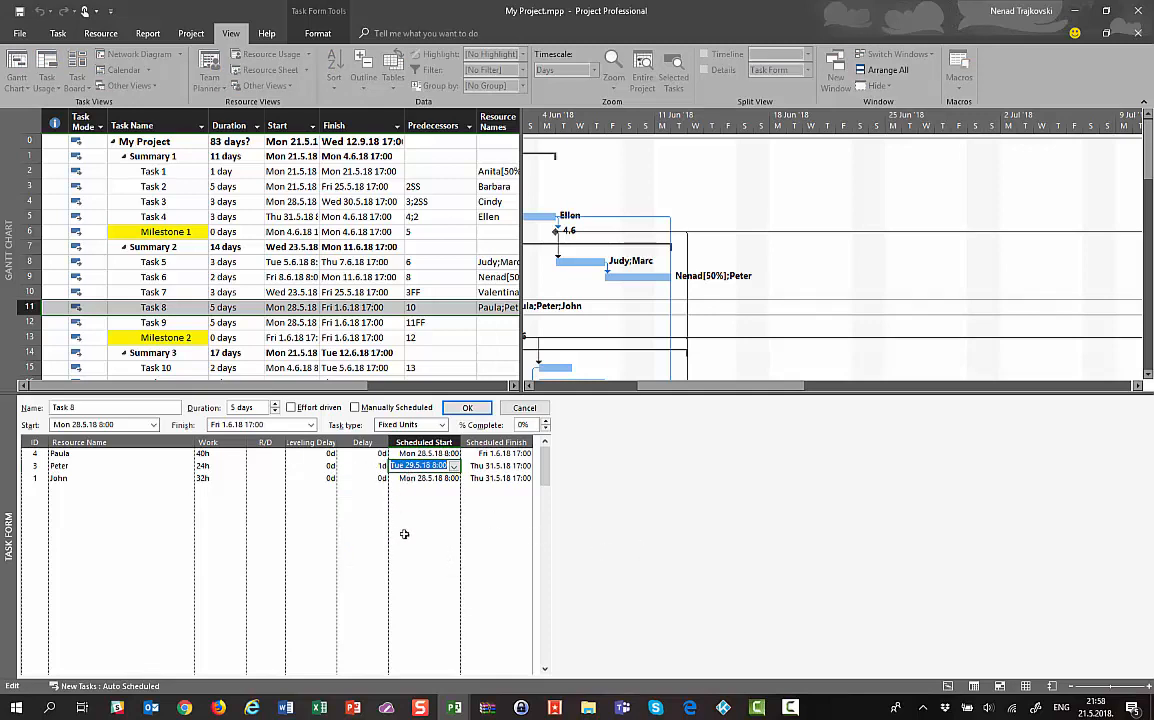
left_click(212, 478)
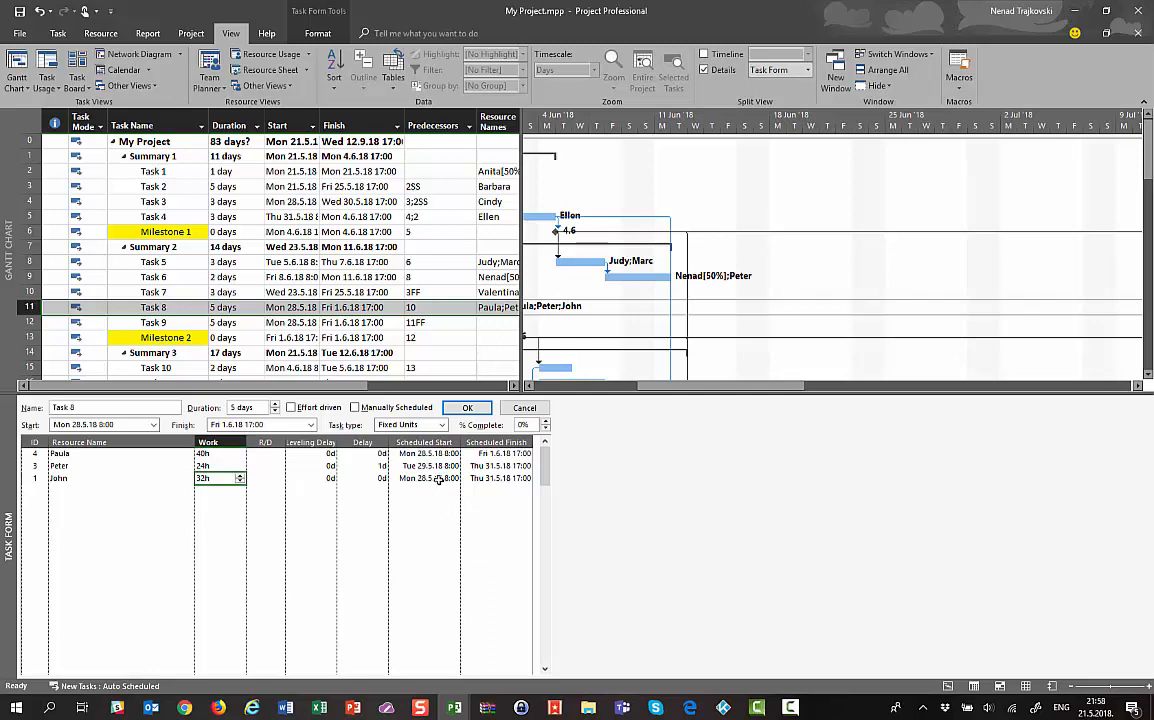
Give the 32h resource a 2d delay, running Wed 30.5.18 to Mon 4.6.18
left_click(384, 480)
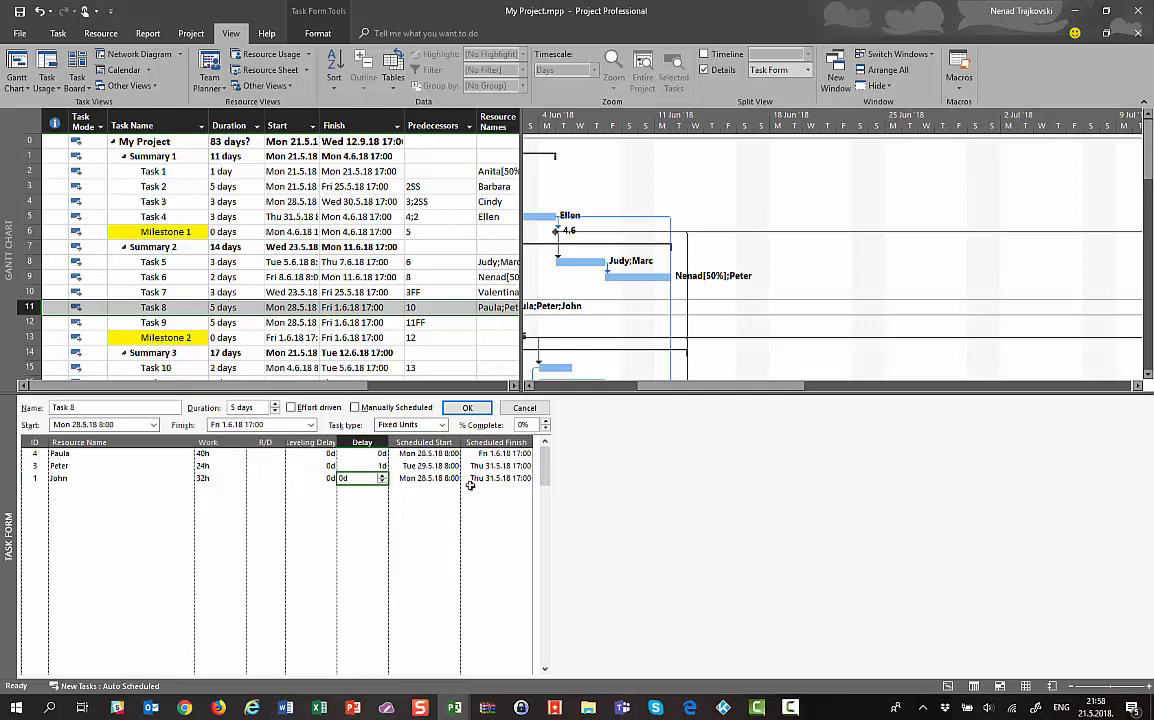
type("2d")
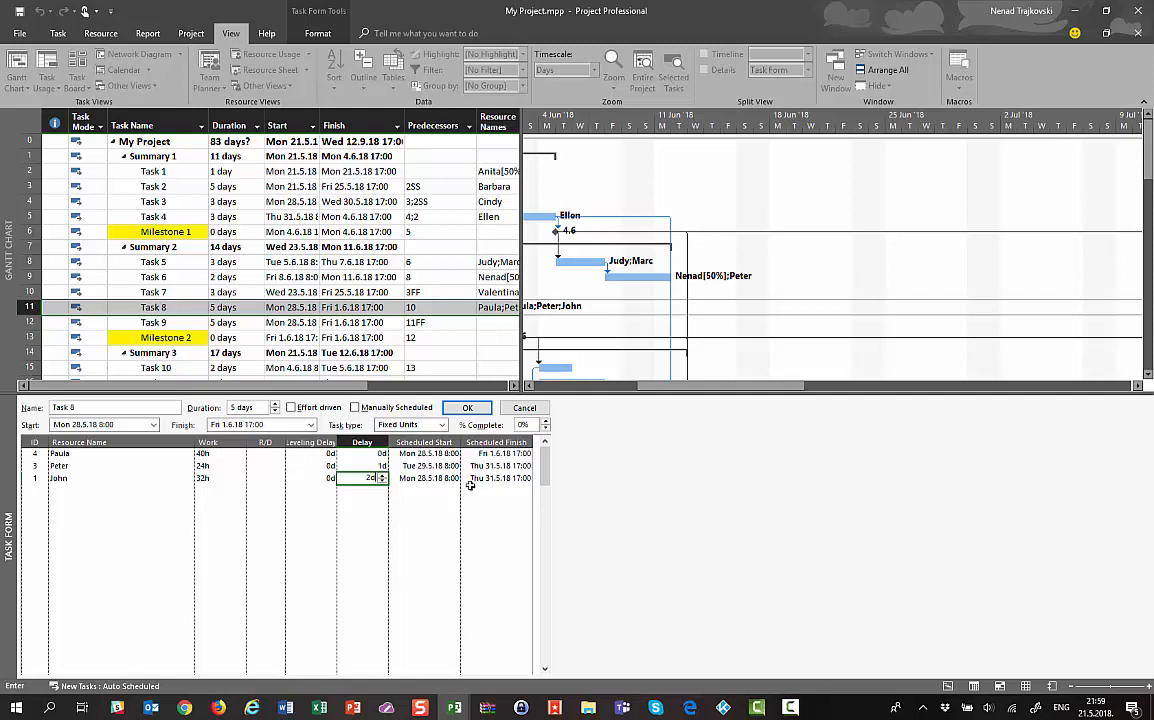
left_click(465, 410)
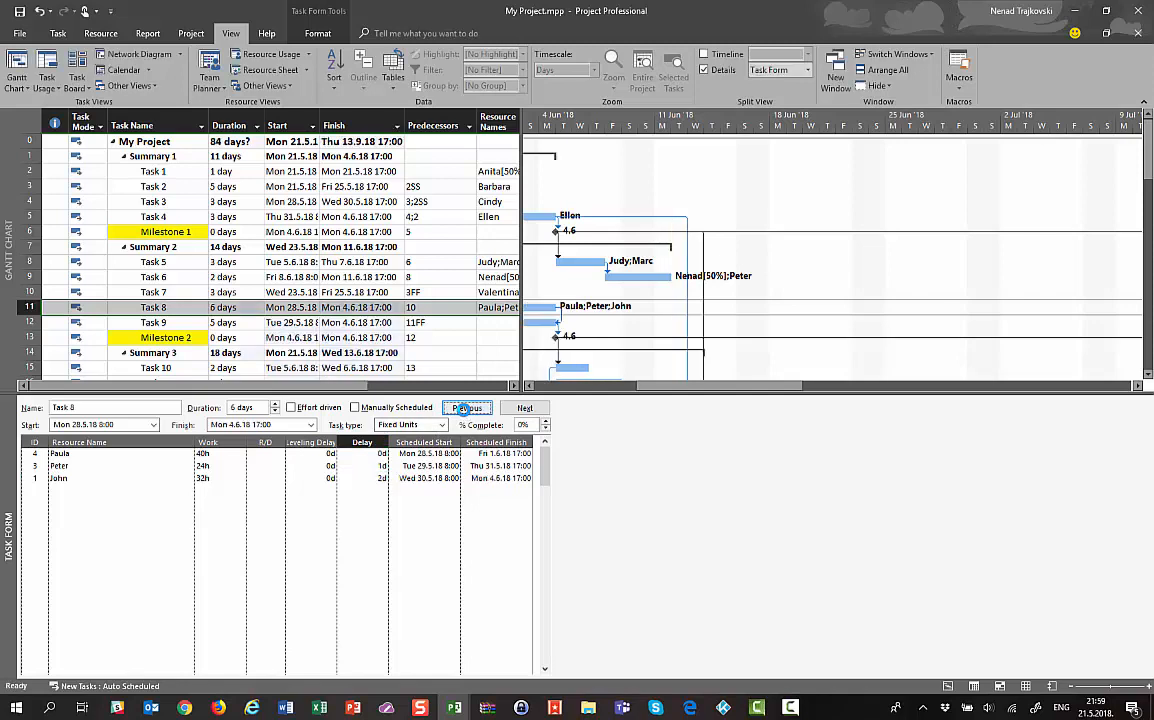
left_click(405, 480)
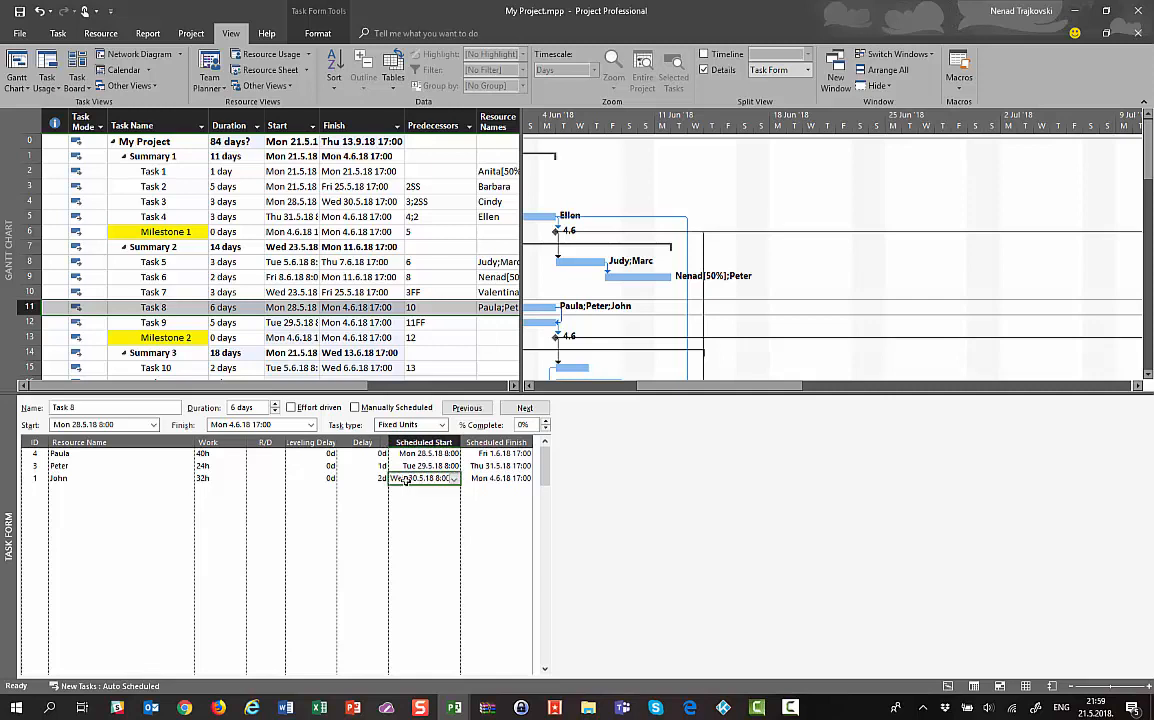
left_click(478, 478)
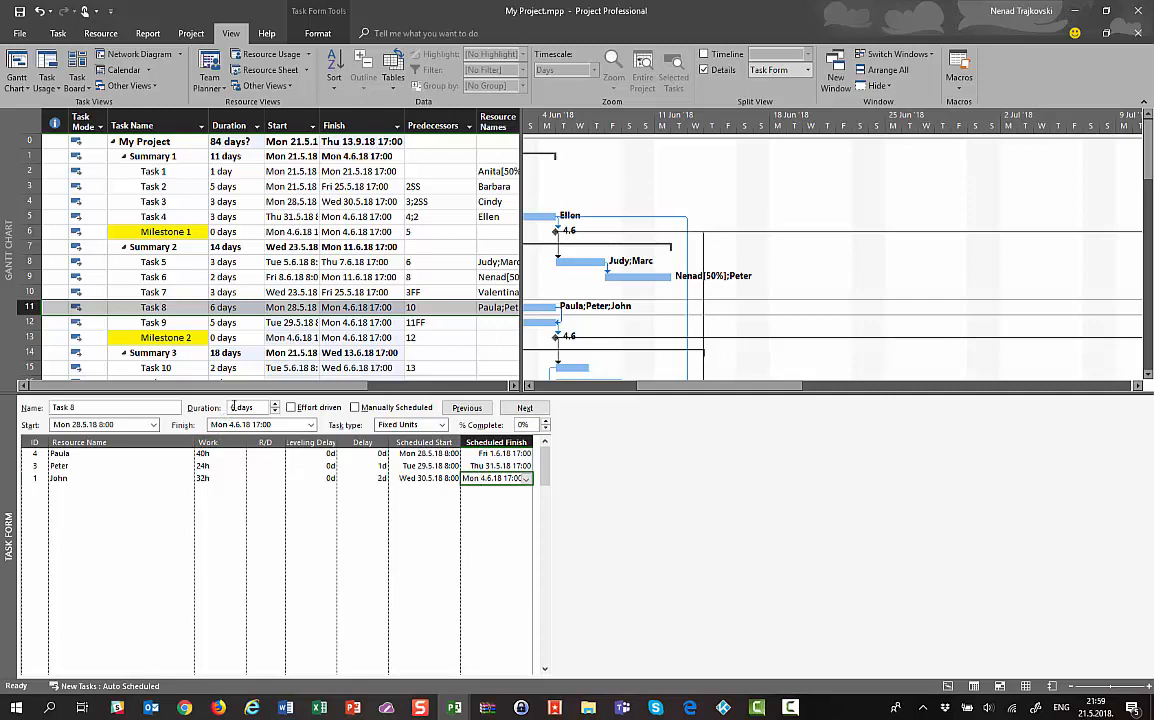
left_click(411, 455)
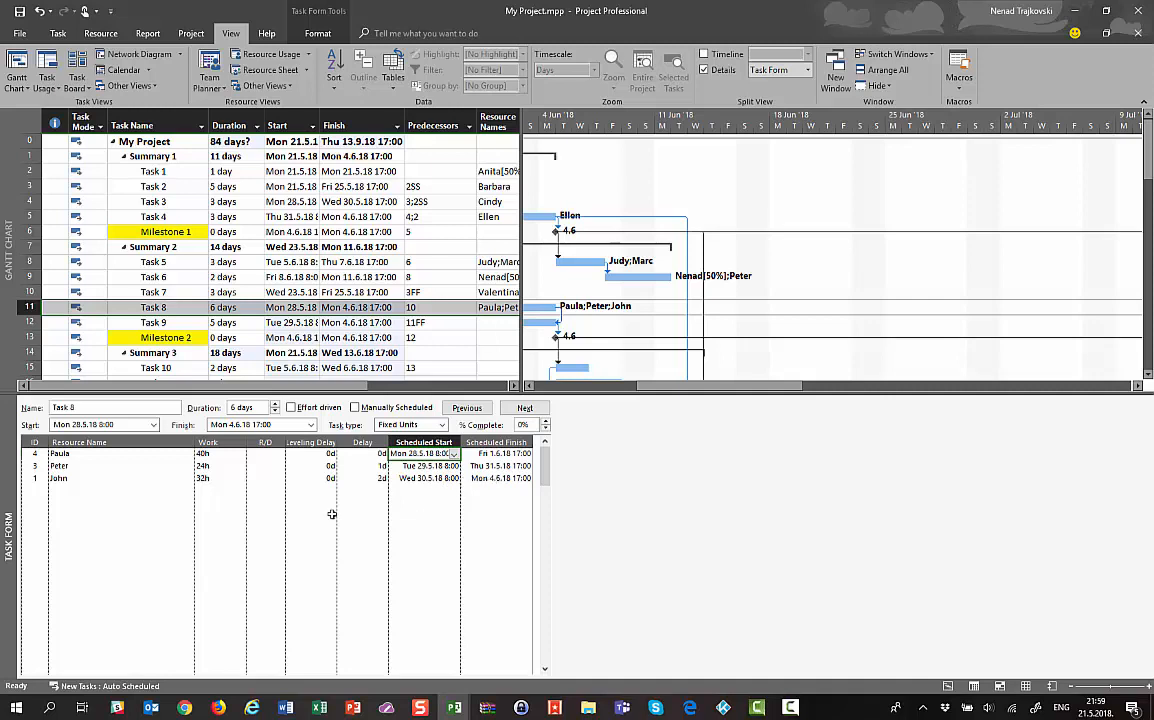
left_click(292, 515)
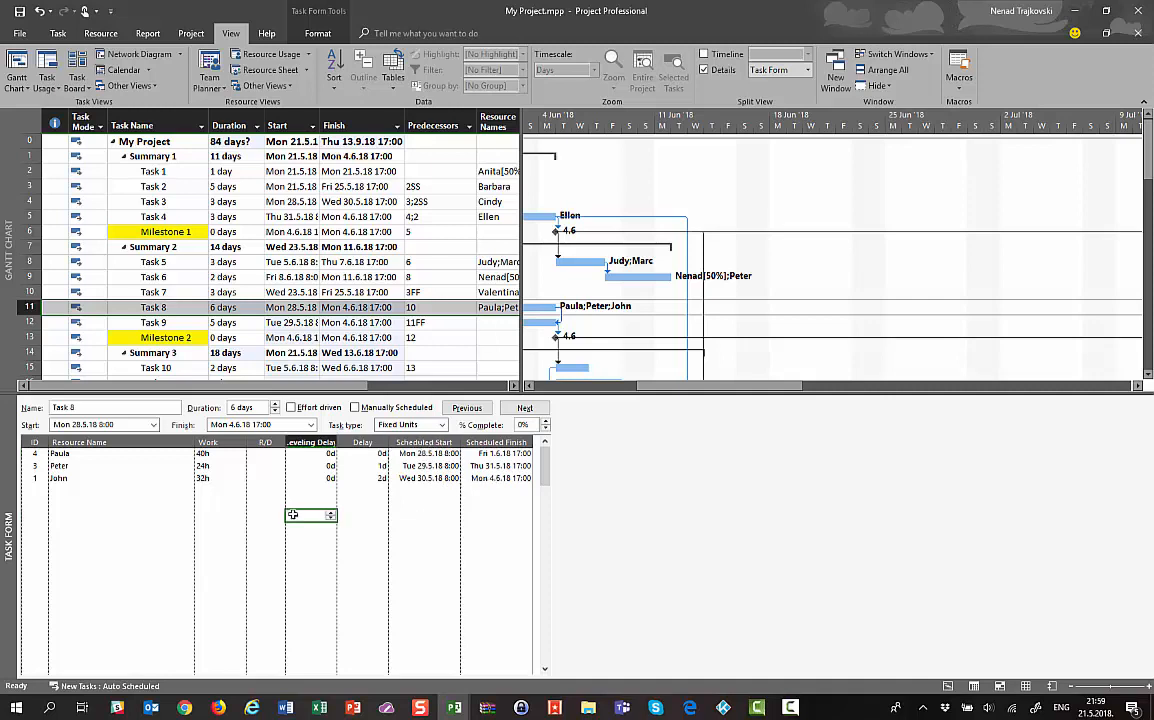
left_click(408, 456)
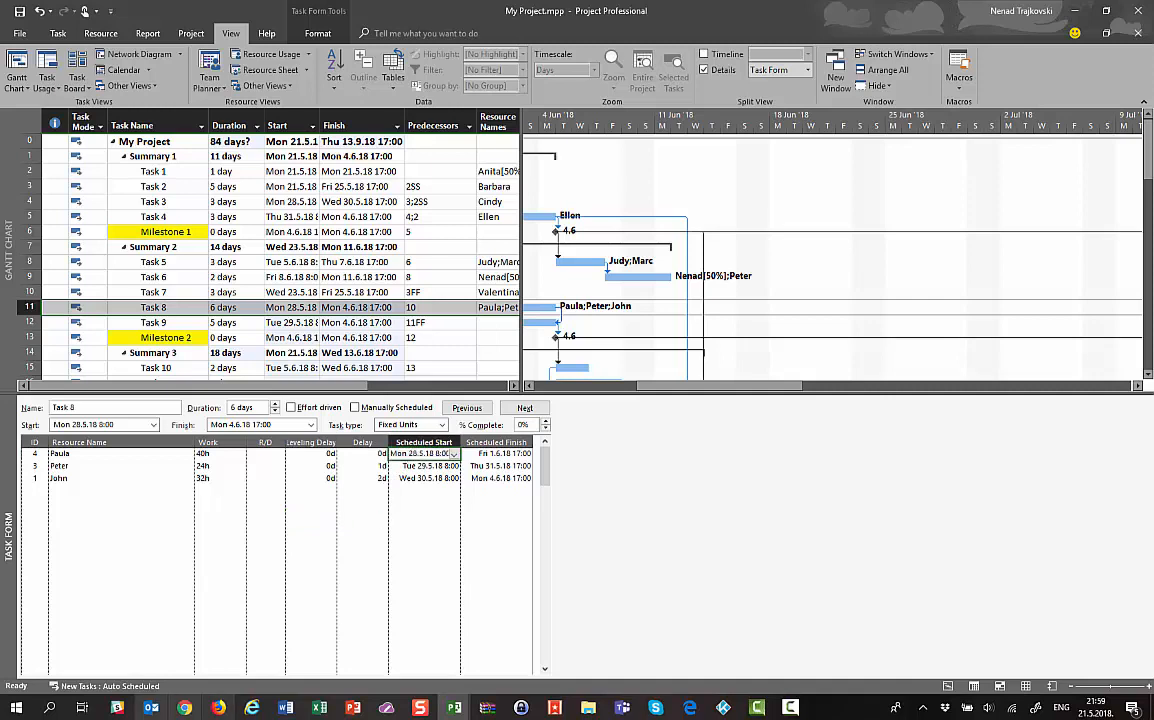
left_click(512, 479)
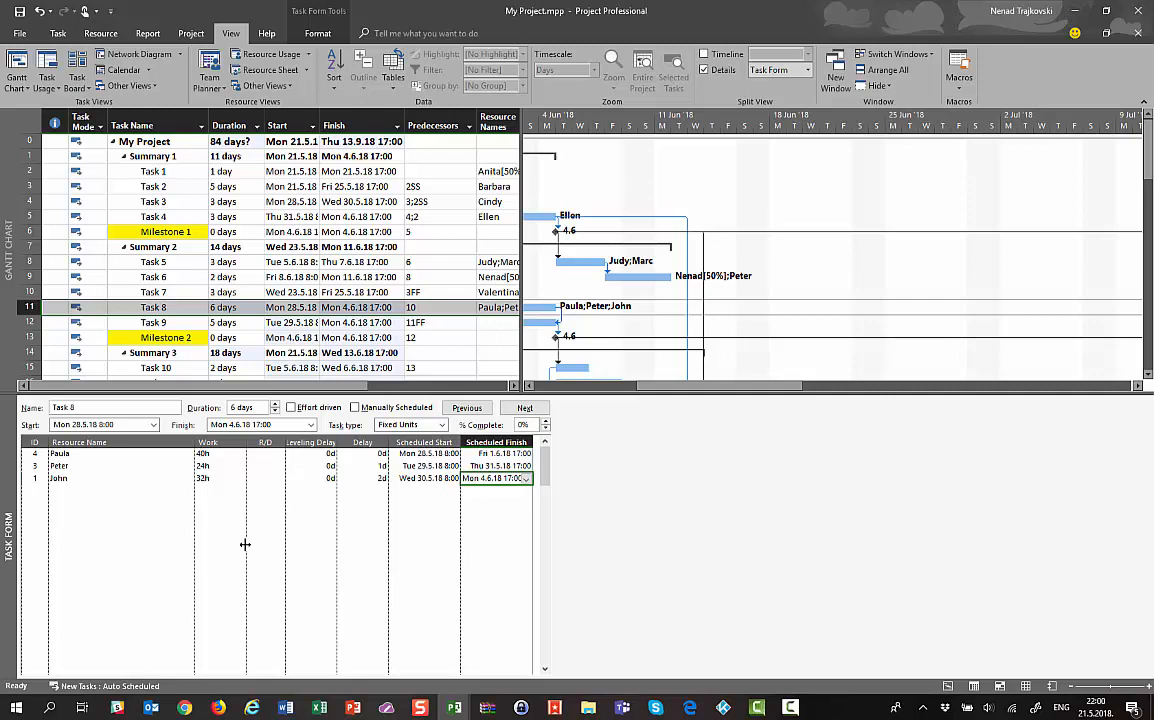
left_click(210, 457)
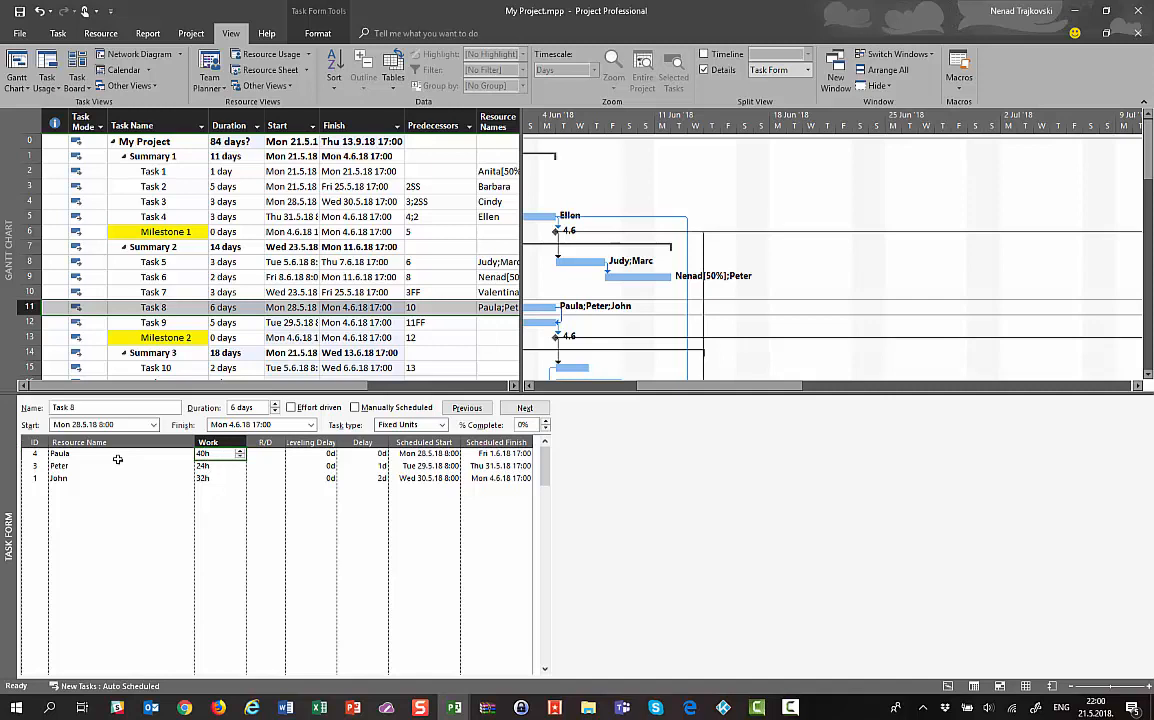
Switch the Task Form details to Work columns and go to Task 9's first Resource Name cell
right_click(120, 527)
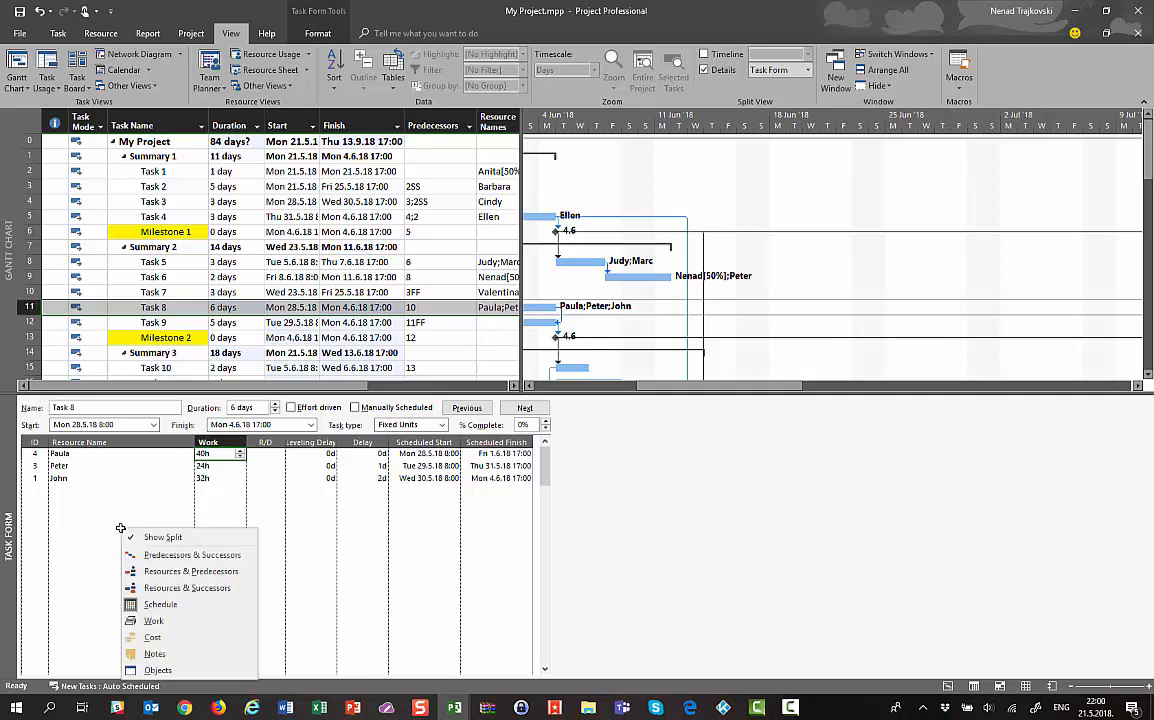
left_click(152, 621)
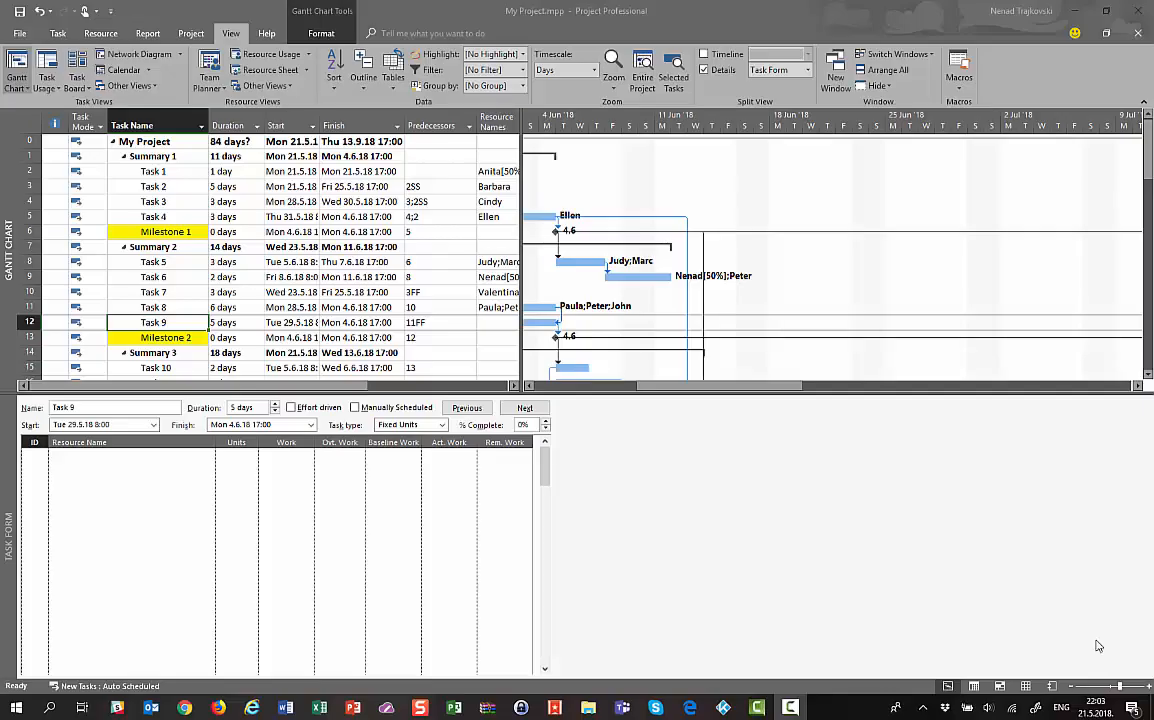
right_click(112, 490)
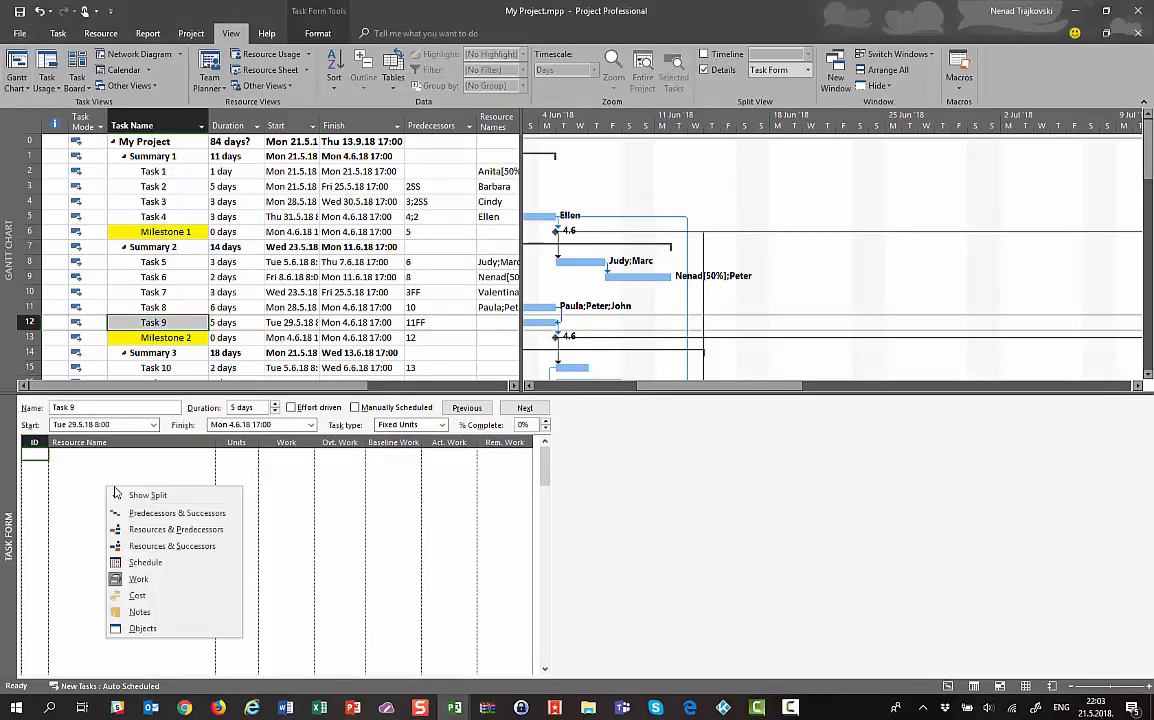
left_click(421, 549)
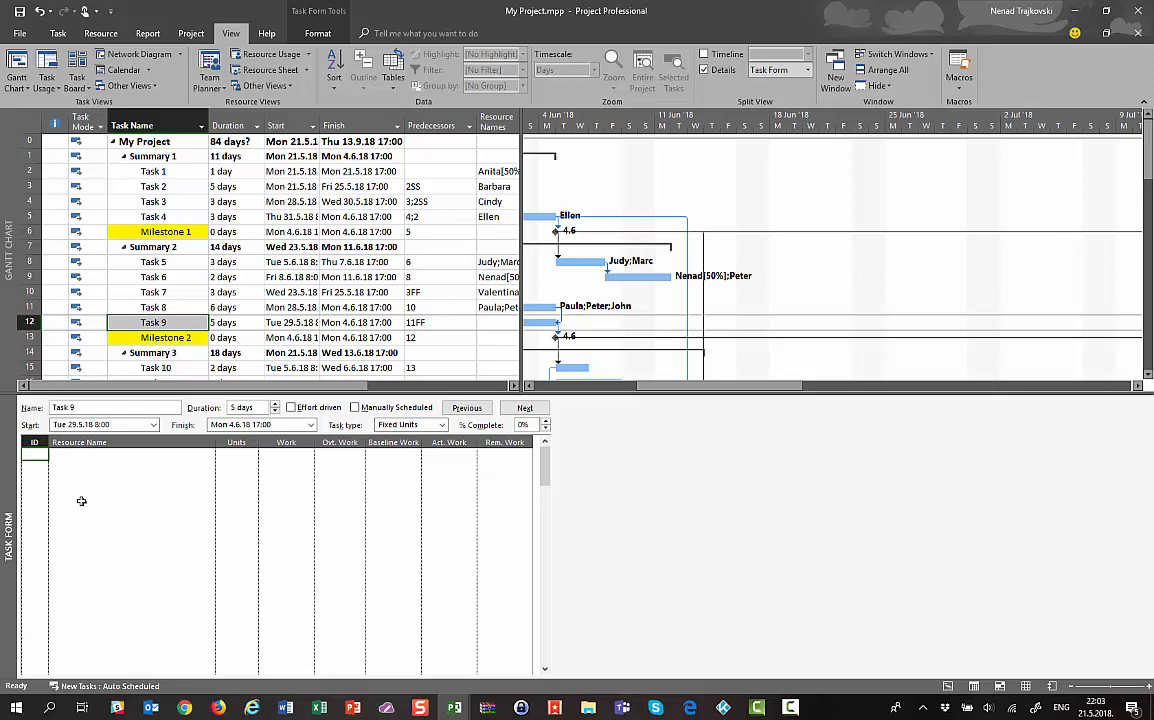
left_click(113, 457)
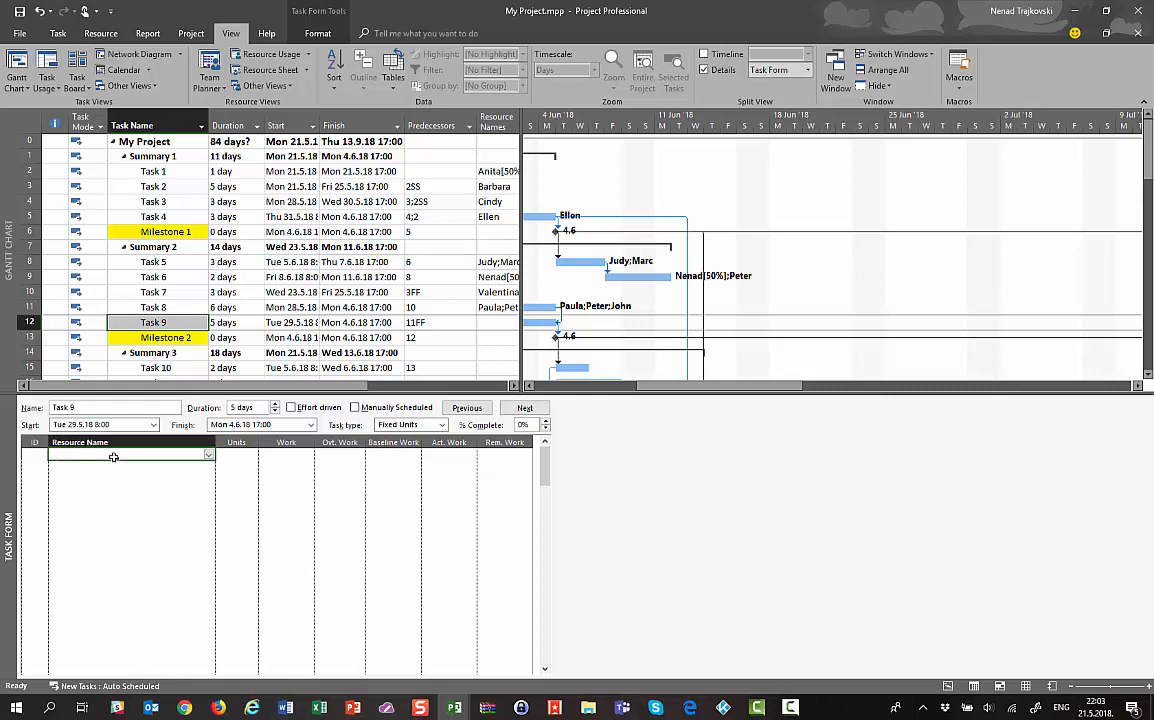
Assign a resource to Task 9 at 50% units
left_click(208, 457)
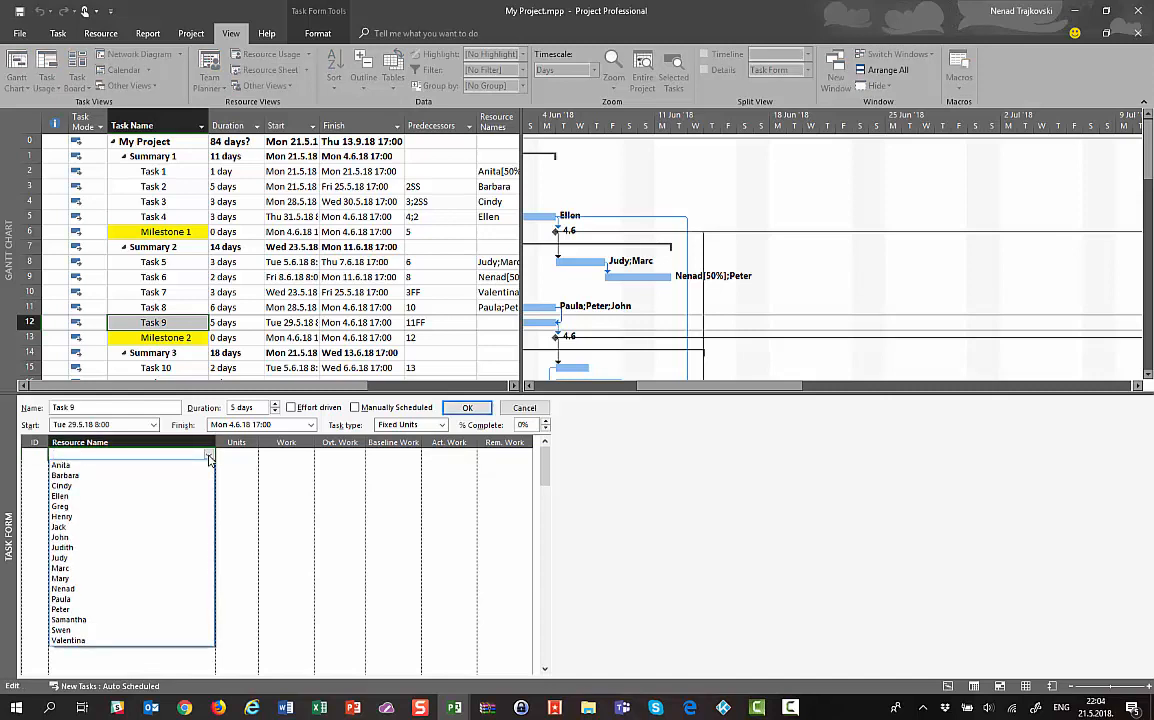
left_click(55, 636)
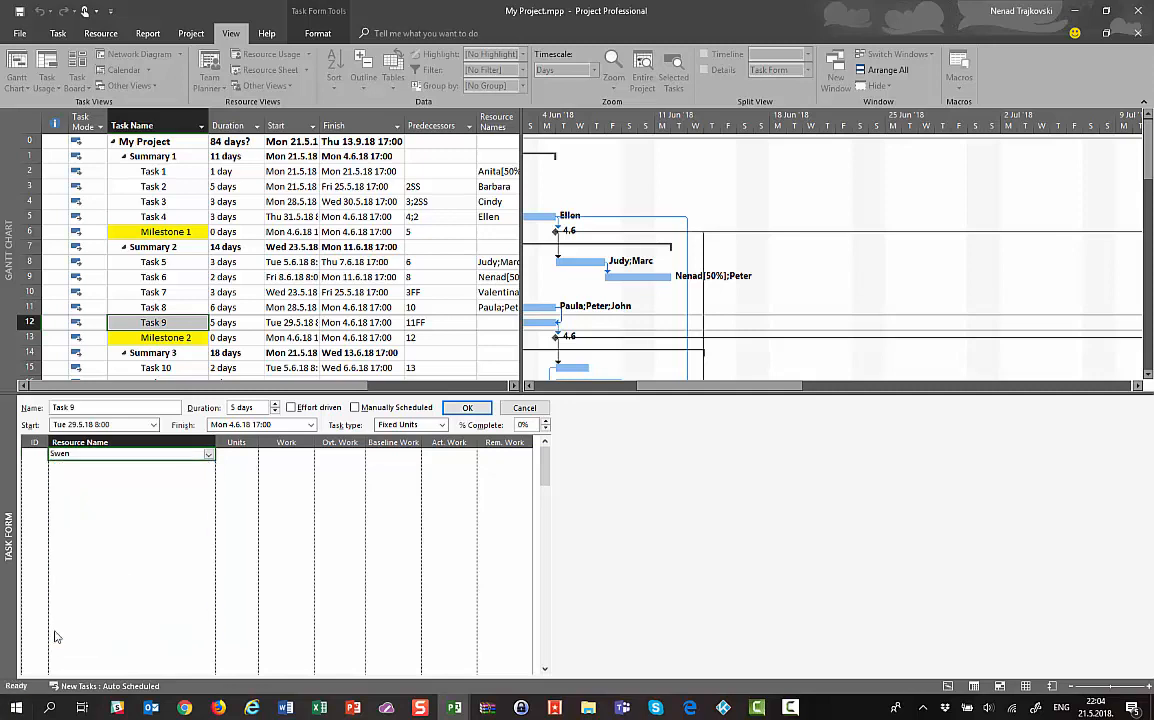
left_click(237, 455)
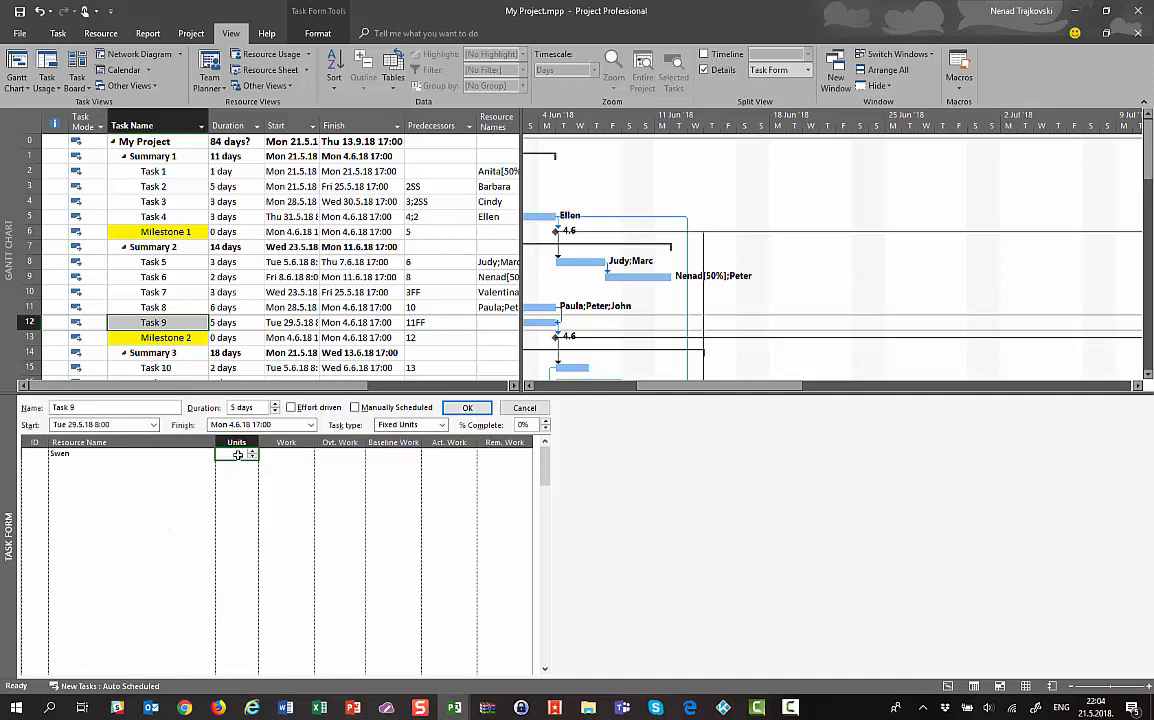
left_click(273, 456)
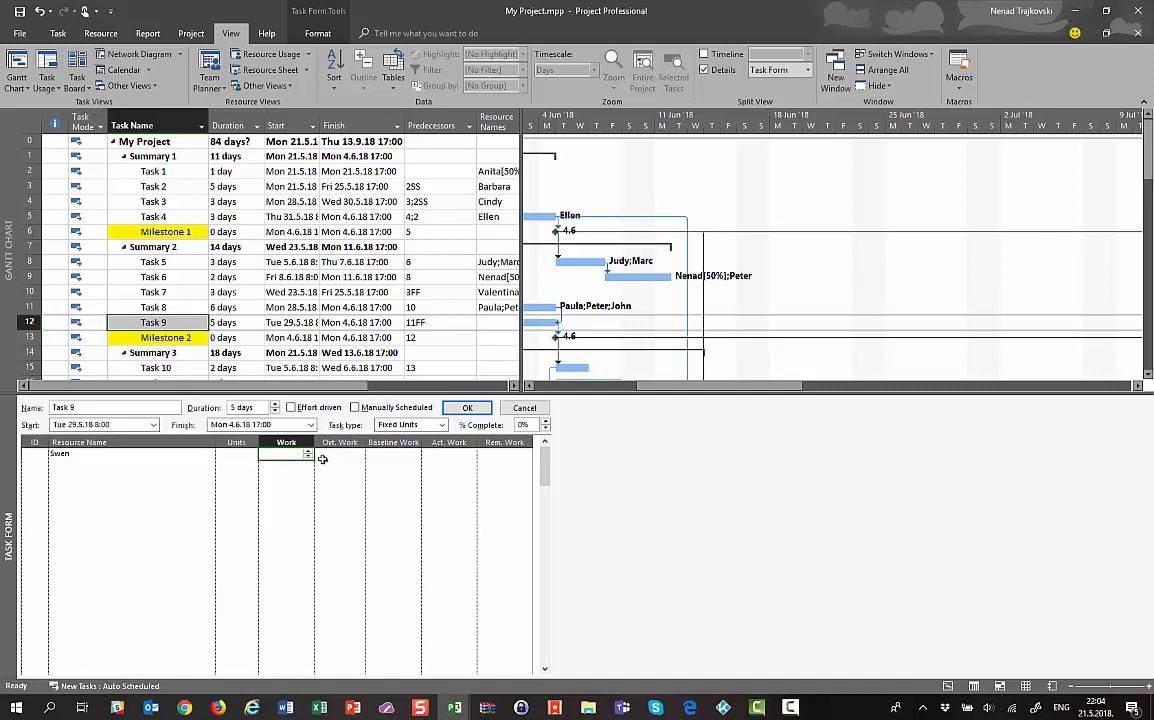
left_click(235, 457)
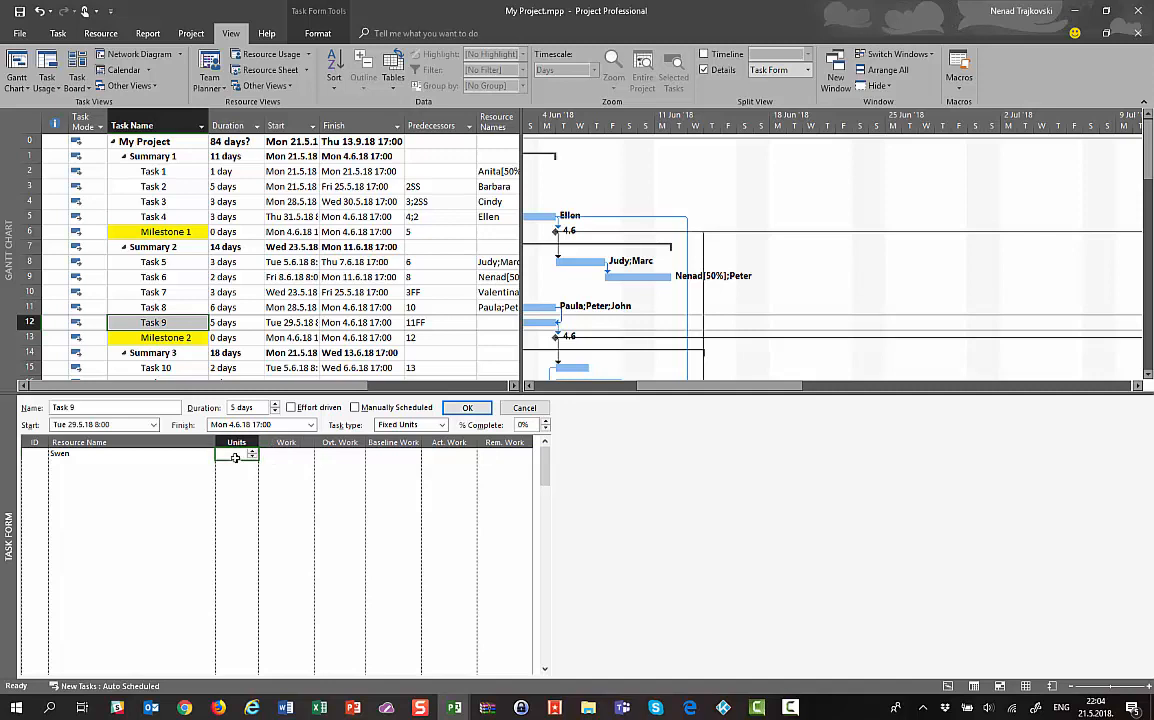
type("50")
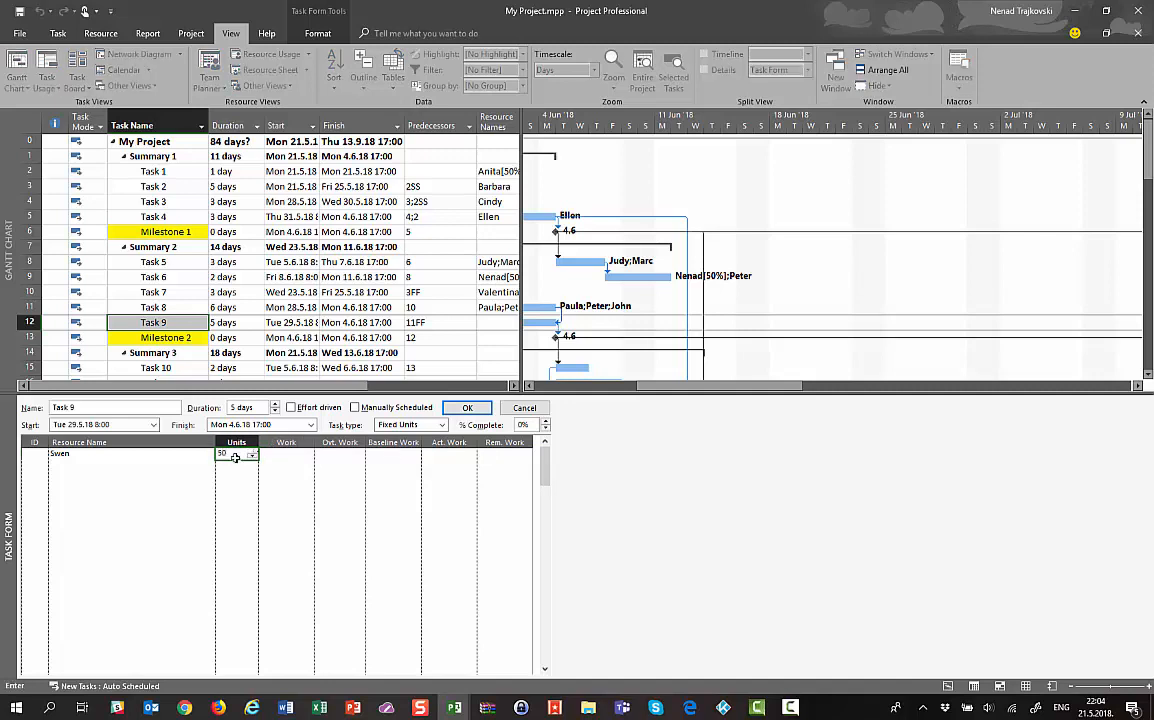
left_click(469, 409)
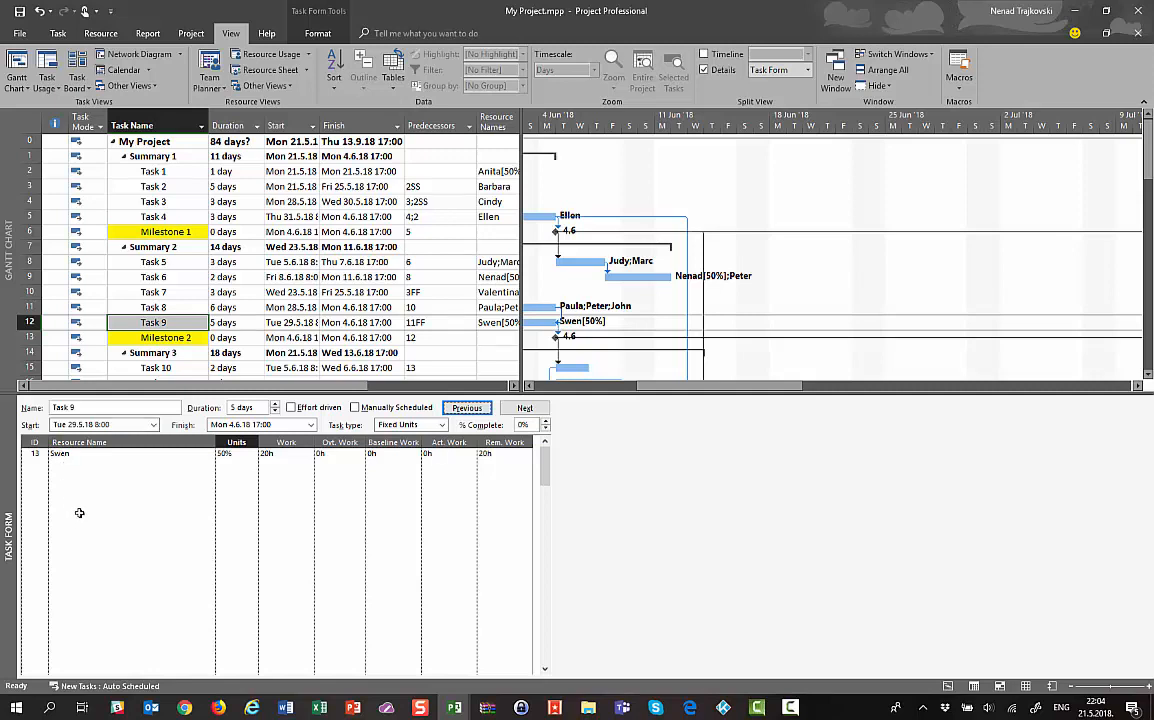
Set the Task 9 assignment's work to 32h
left_click(224, 454)
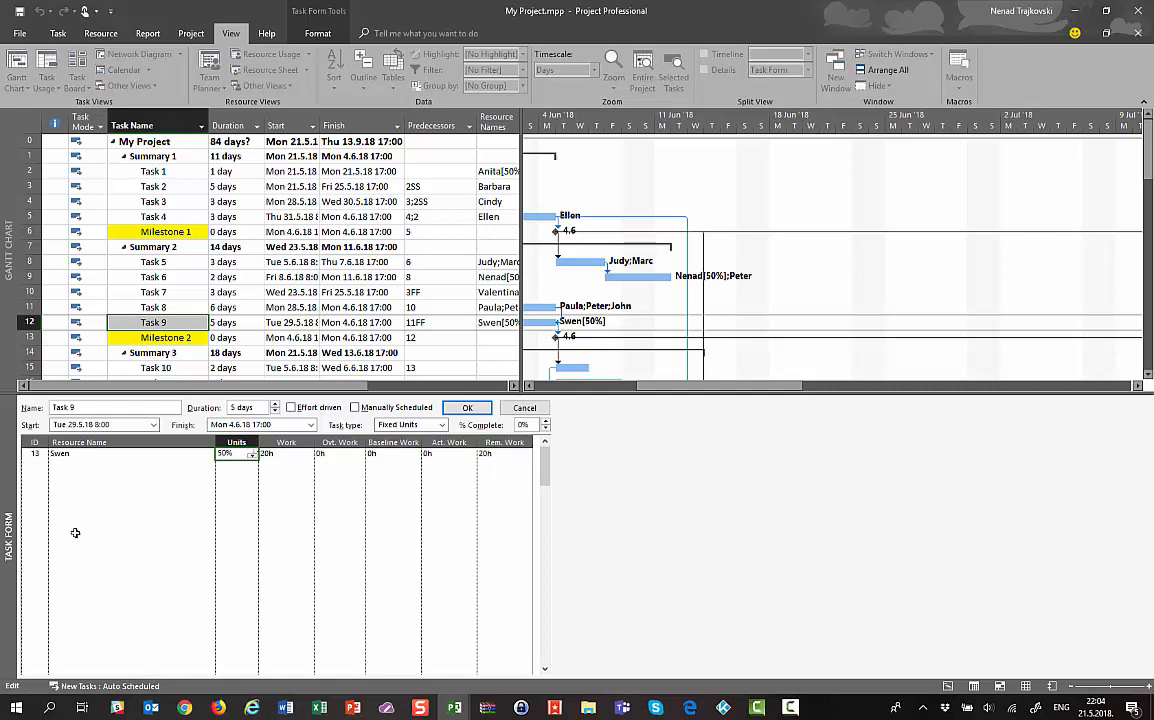
left_click(286, 453)
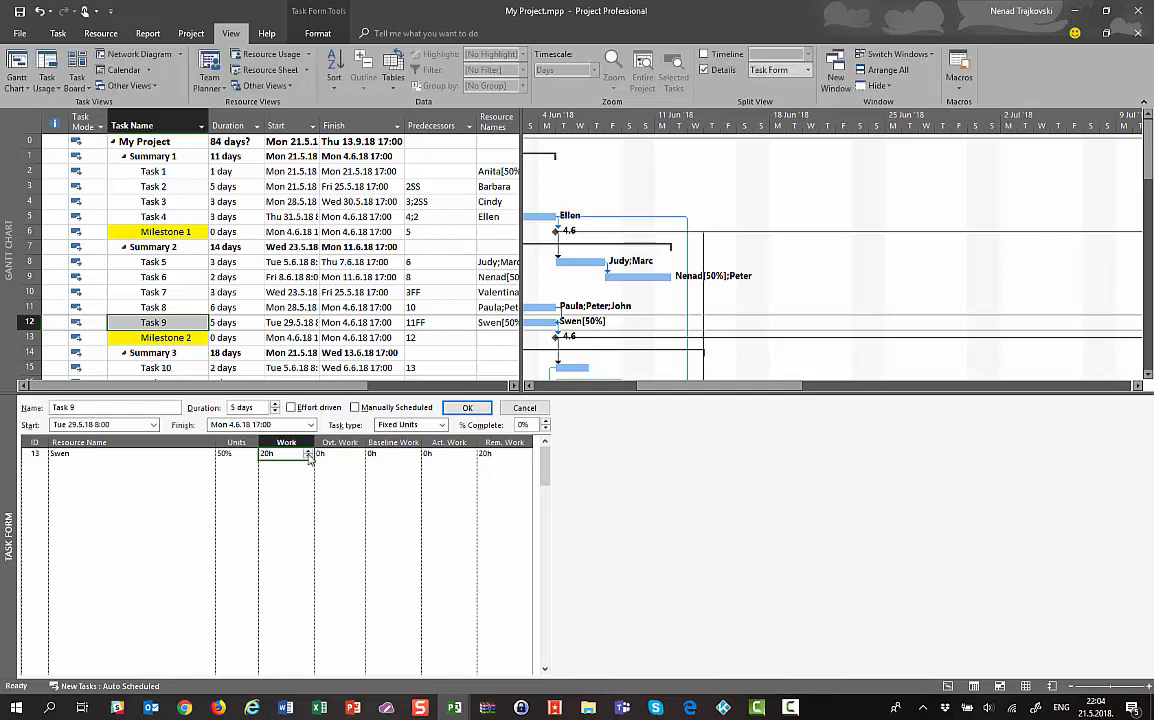
type("32")
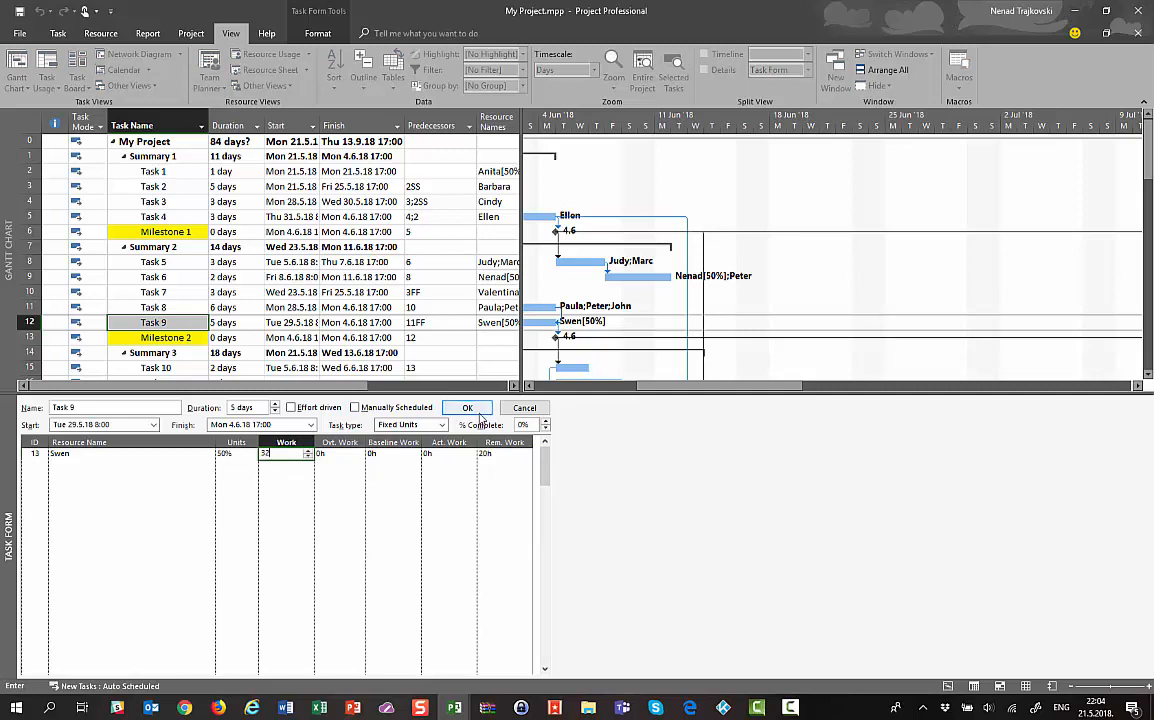
left_click(467, 408)
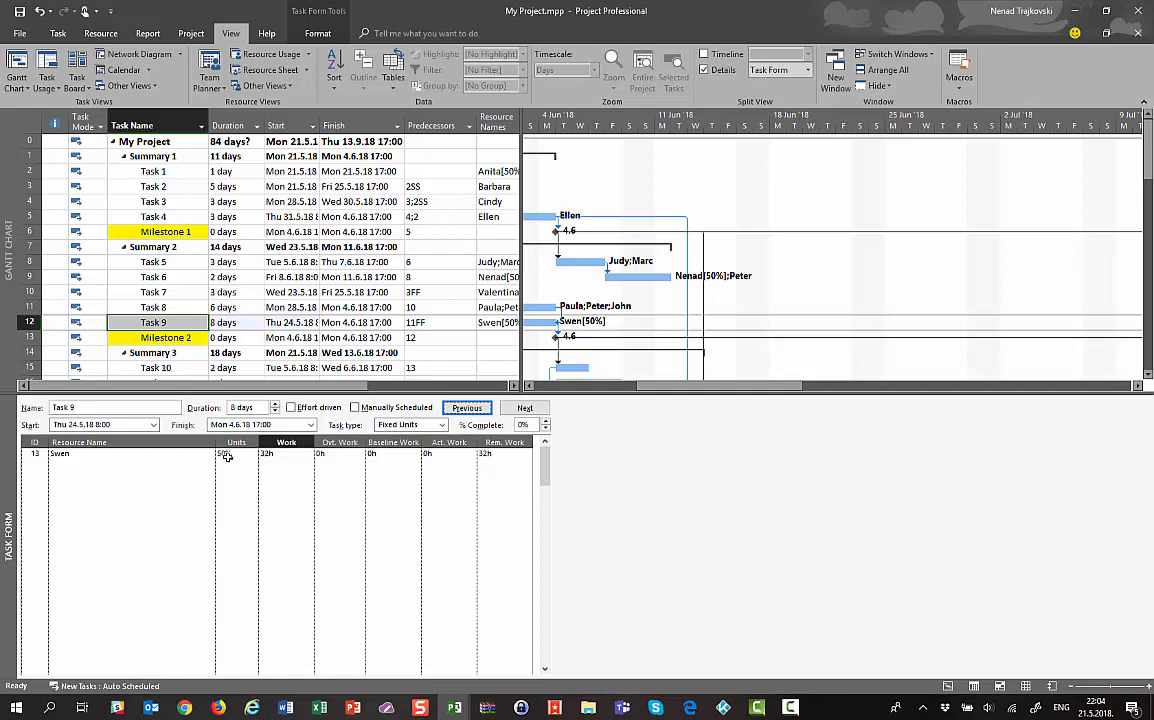
Remove the resource from Task 9 and set its duration back to 5 days
left_click(54, 455)
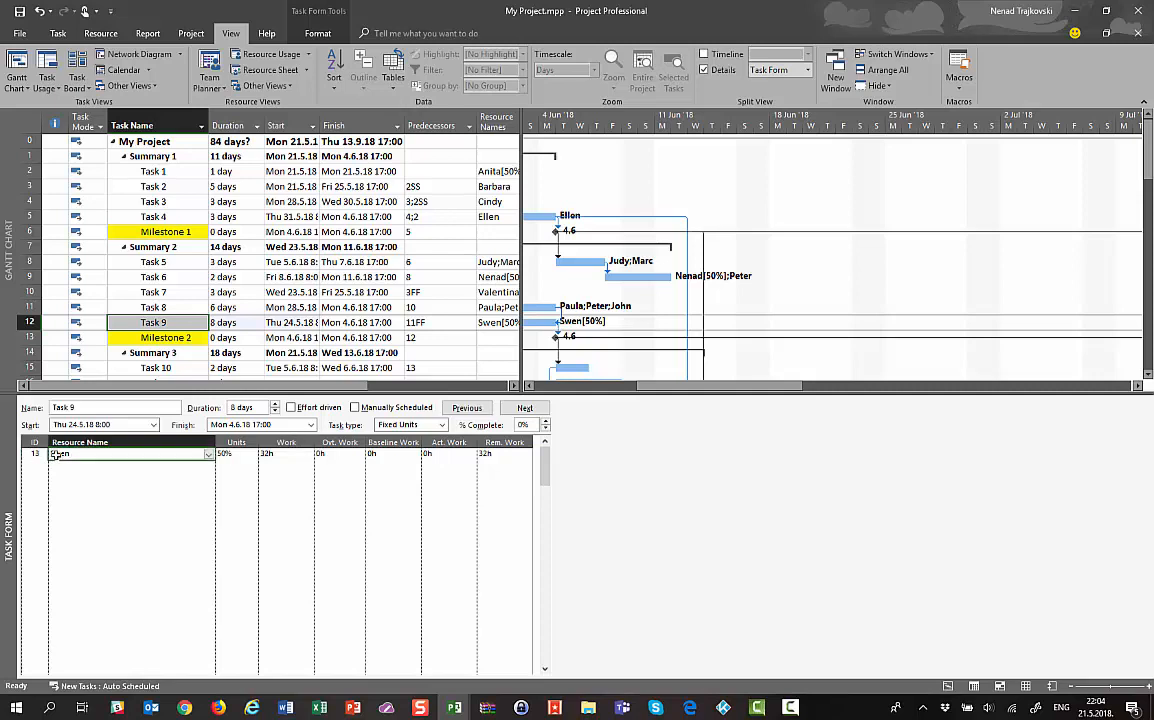
key("Delete")
key("Return")
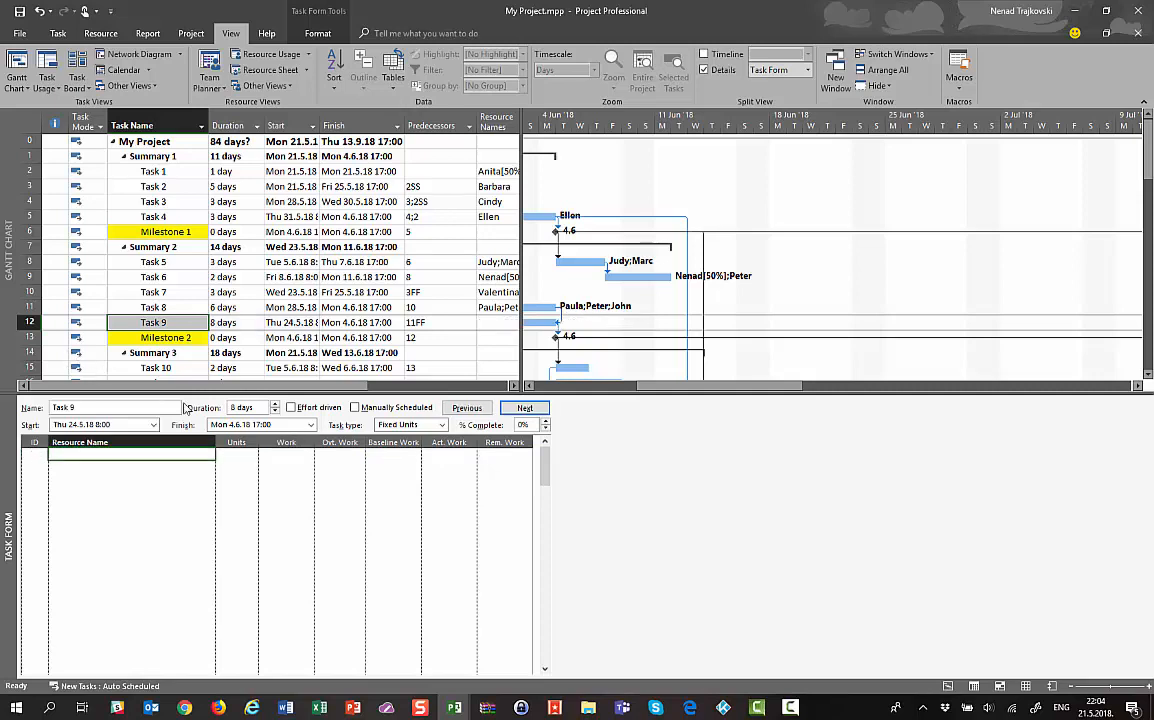
left_click(242, 406)
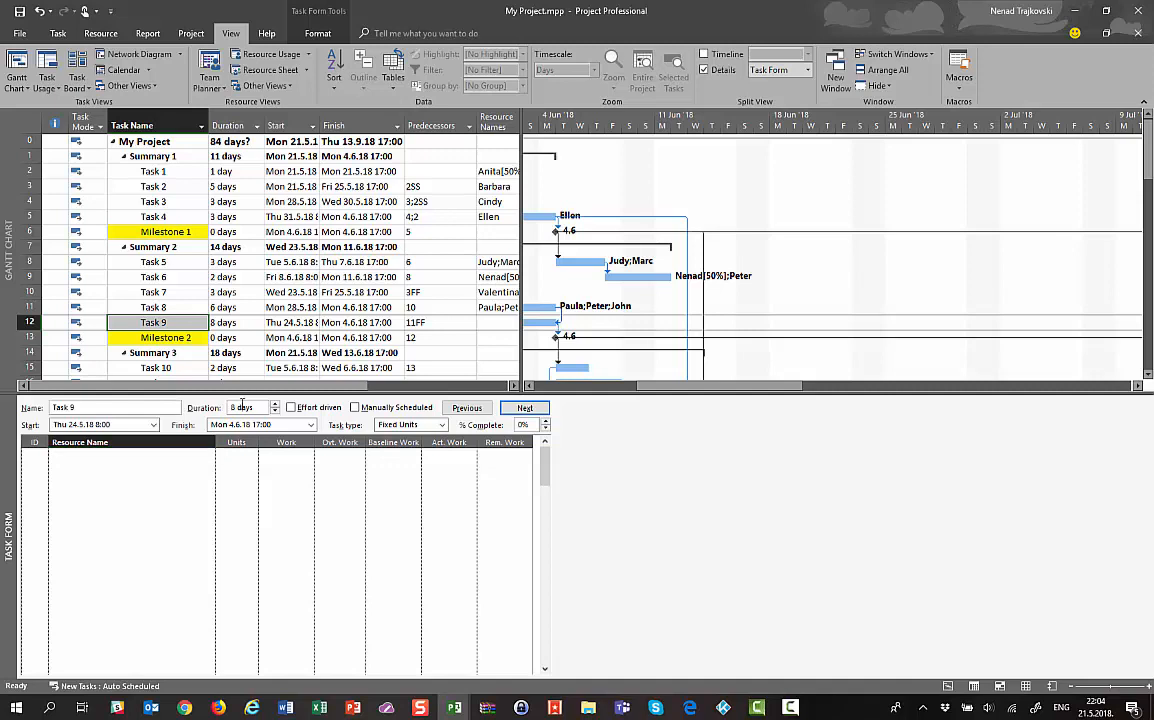
key("BackSpace")
type("5")
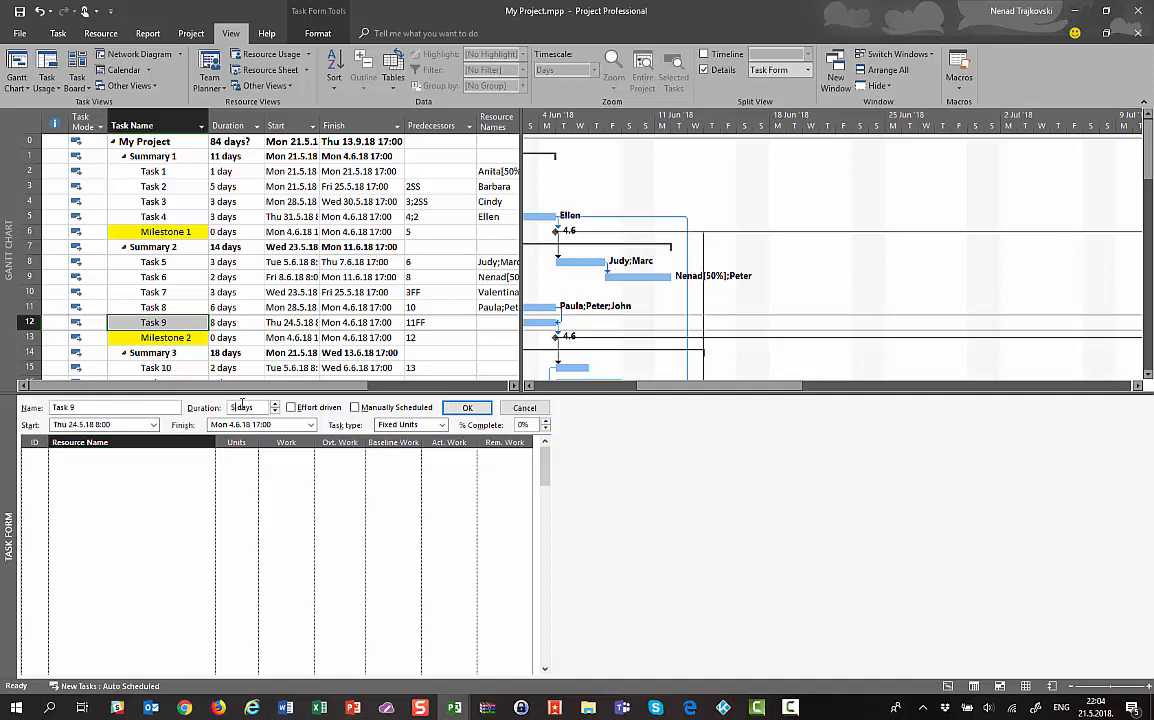
left_click(448, 409)
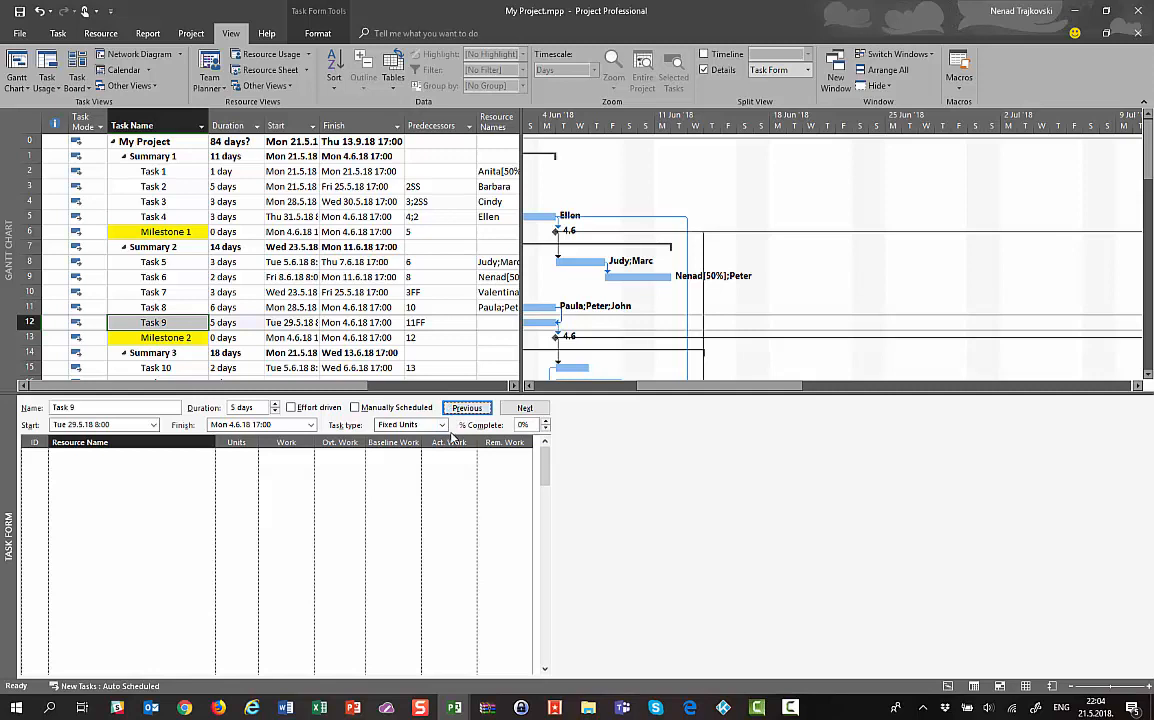
Change Task 9's task type to Fixed Duration
left_click(442, 425)
left_click(441, 428)
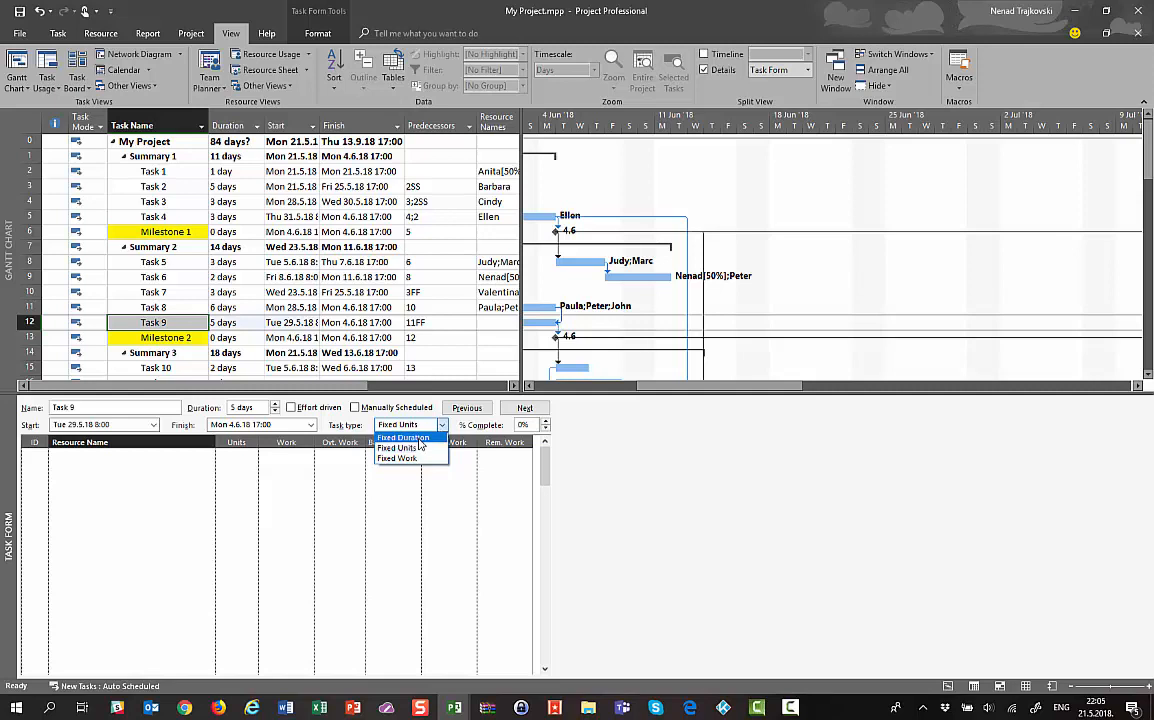
left_click(419, 438)
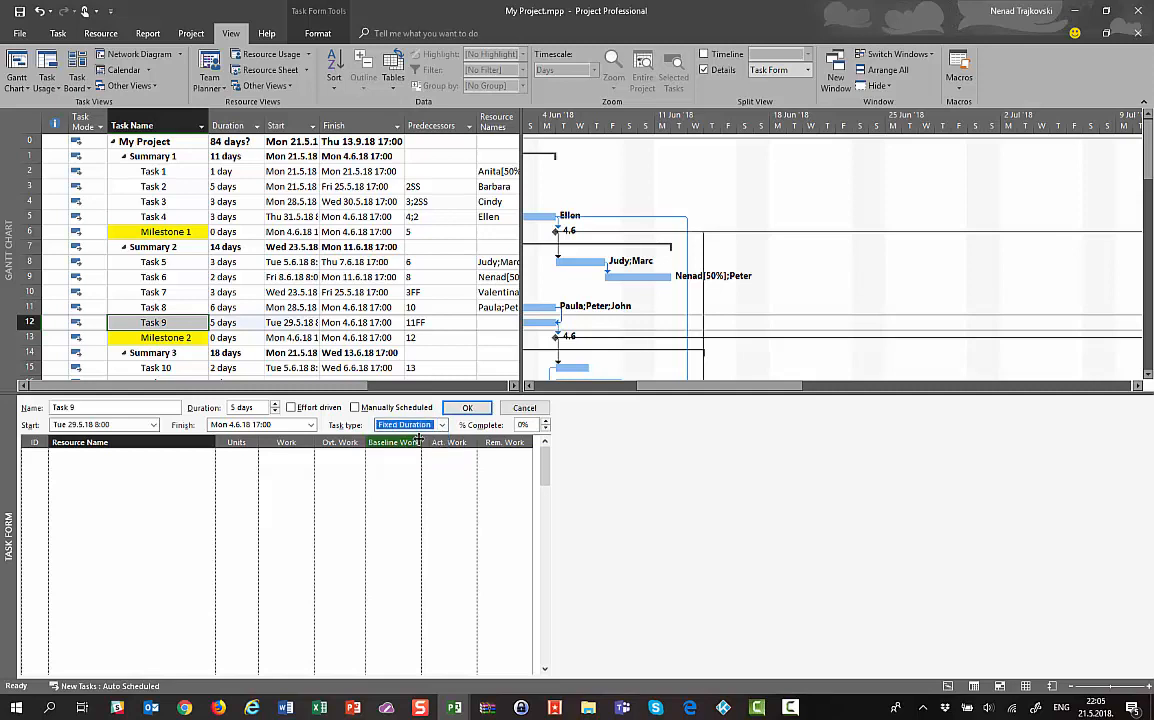
left_click(467, 407)
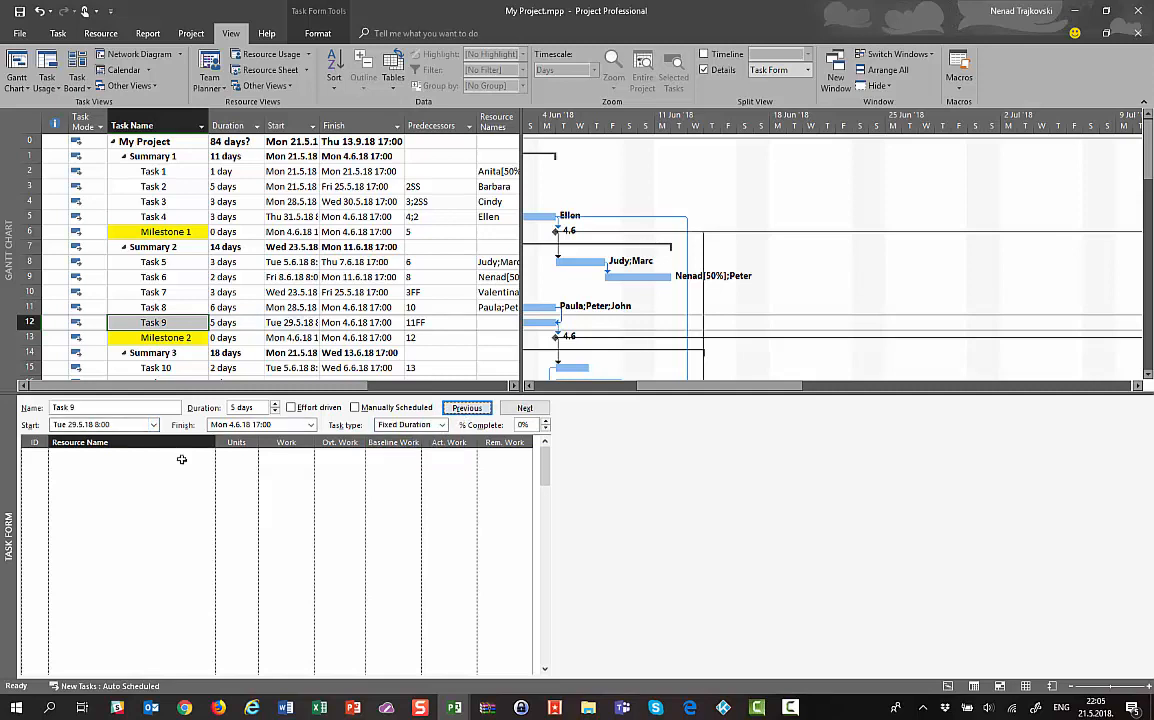
left_click(203, 457)
left_click(209, 457)
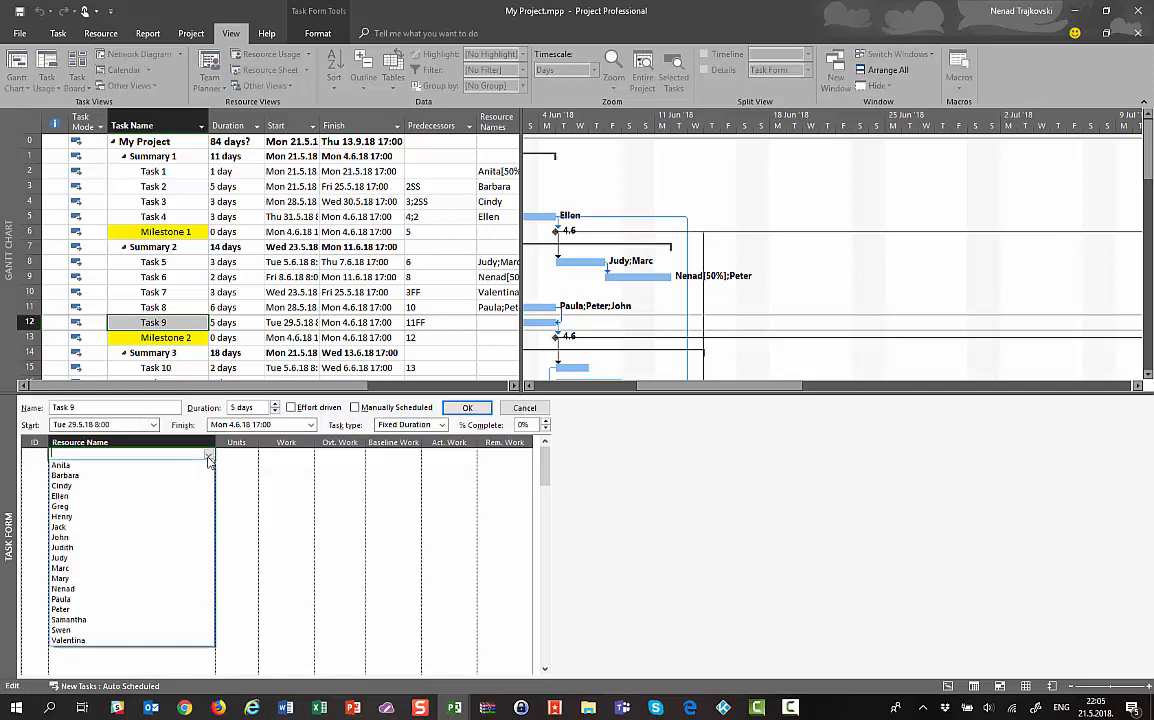
Assign the resource to Task 9 again at 50% units
left_click(109, 631)
left_click(240, 454)
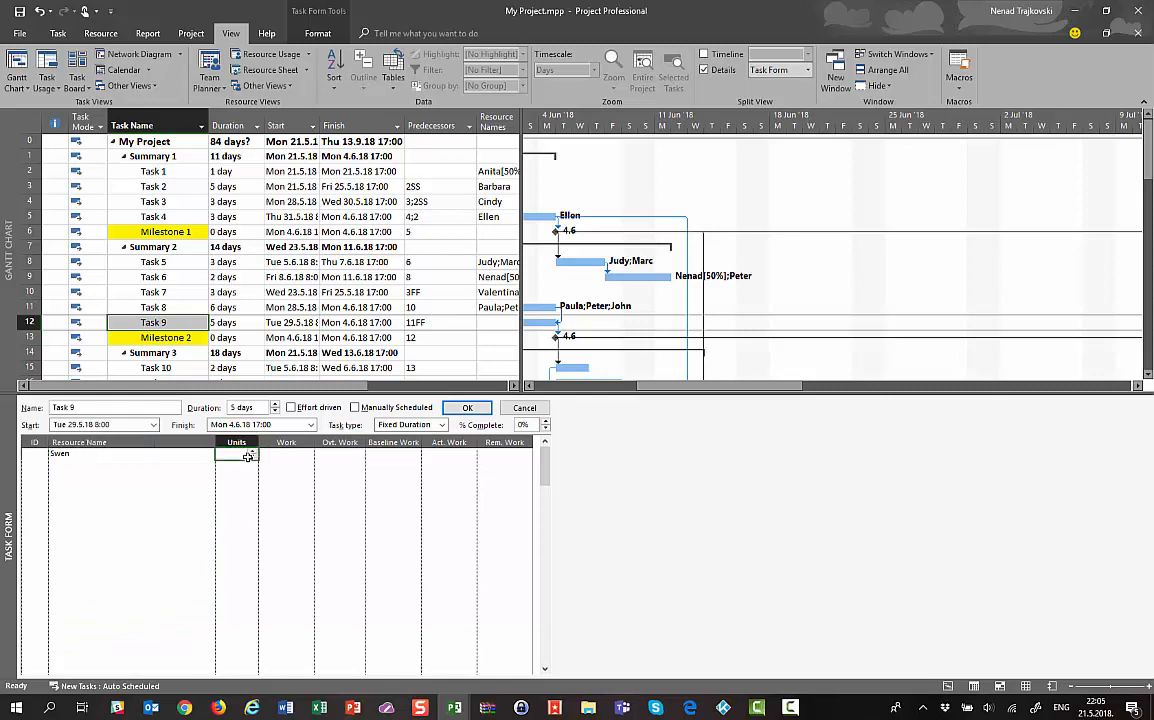
type("50")
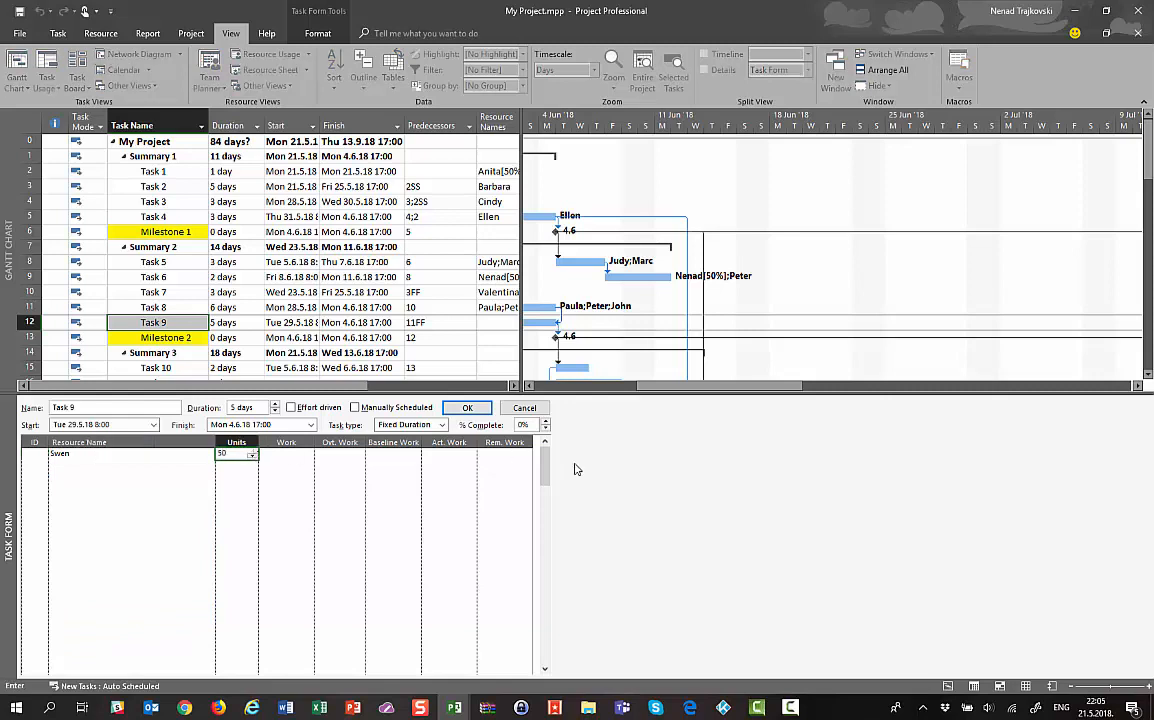
key("Return")
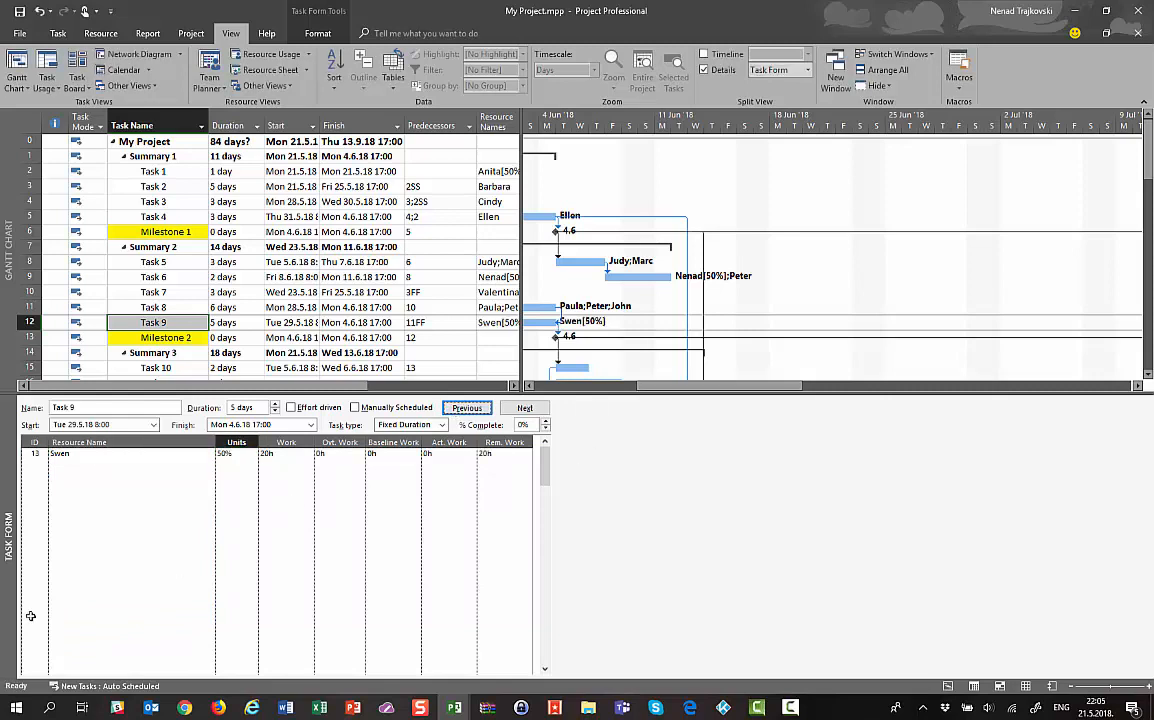
Set the assignment's work to 48h, then check its units and work values
left_click(301, 455)
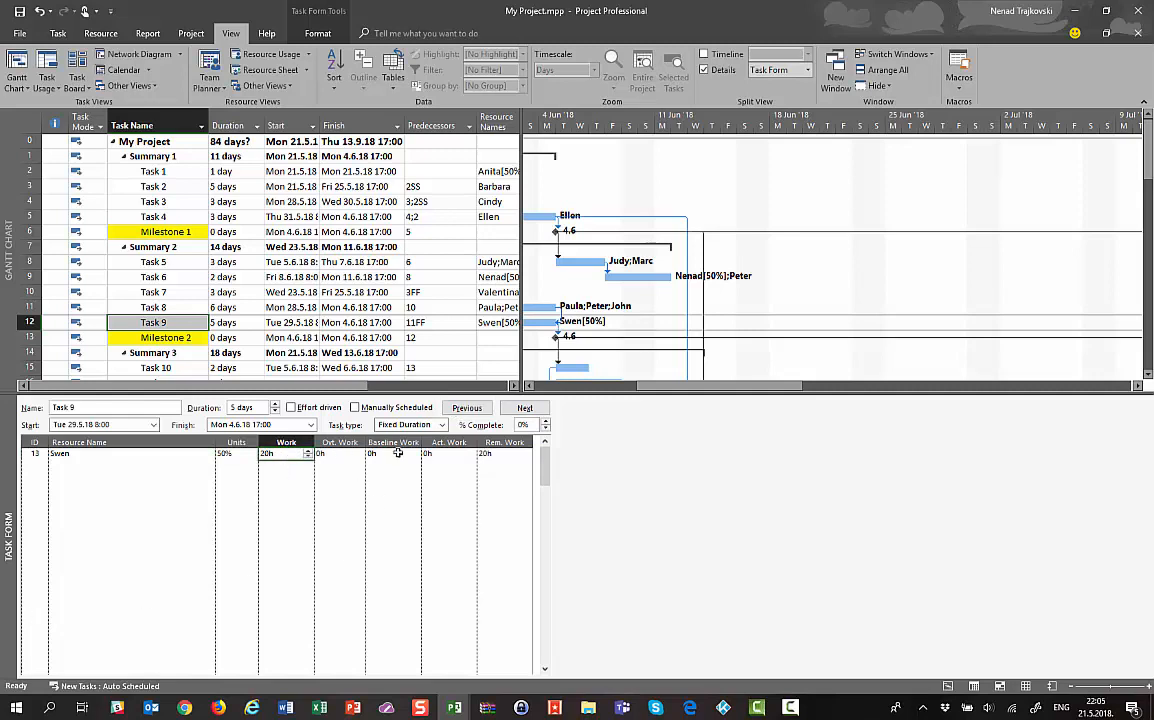
type("40")
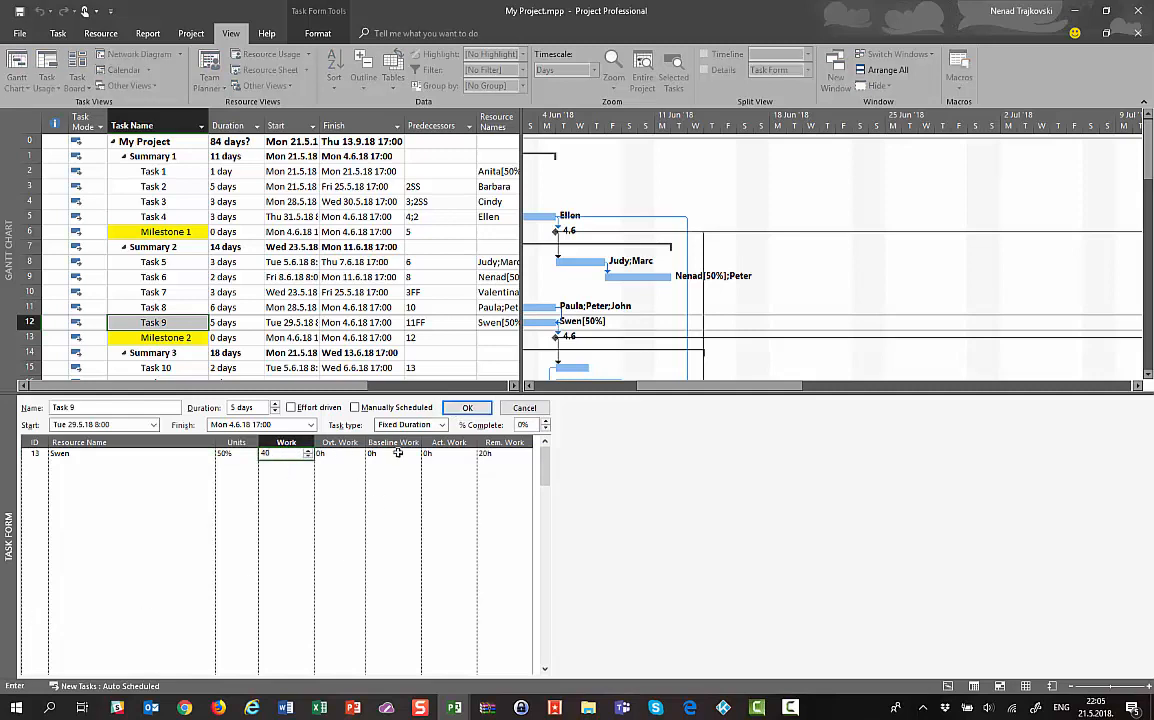
key("BackSpace")
type("8")
left_click(467, 407)
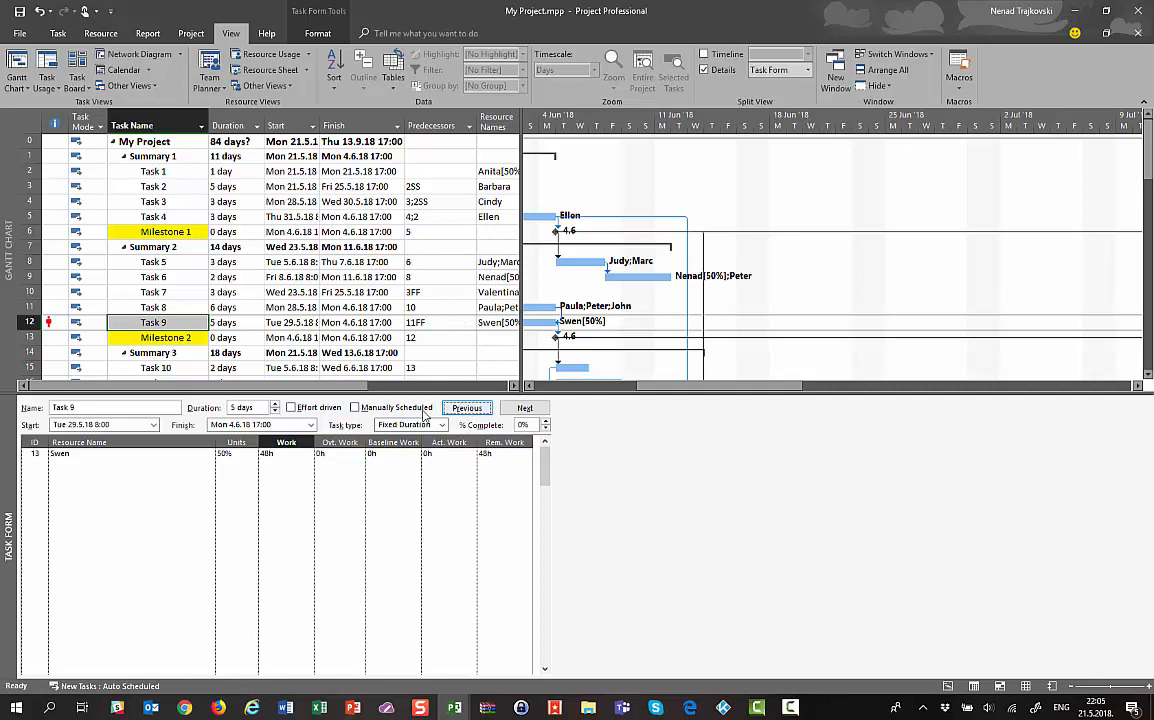
mouse_move(42, 324)
left_click(222, 454)
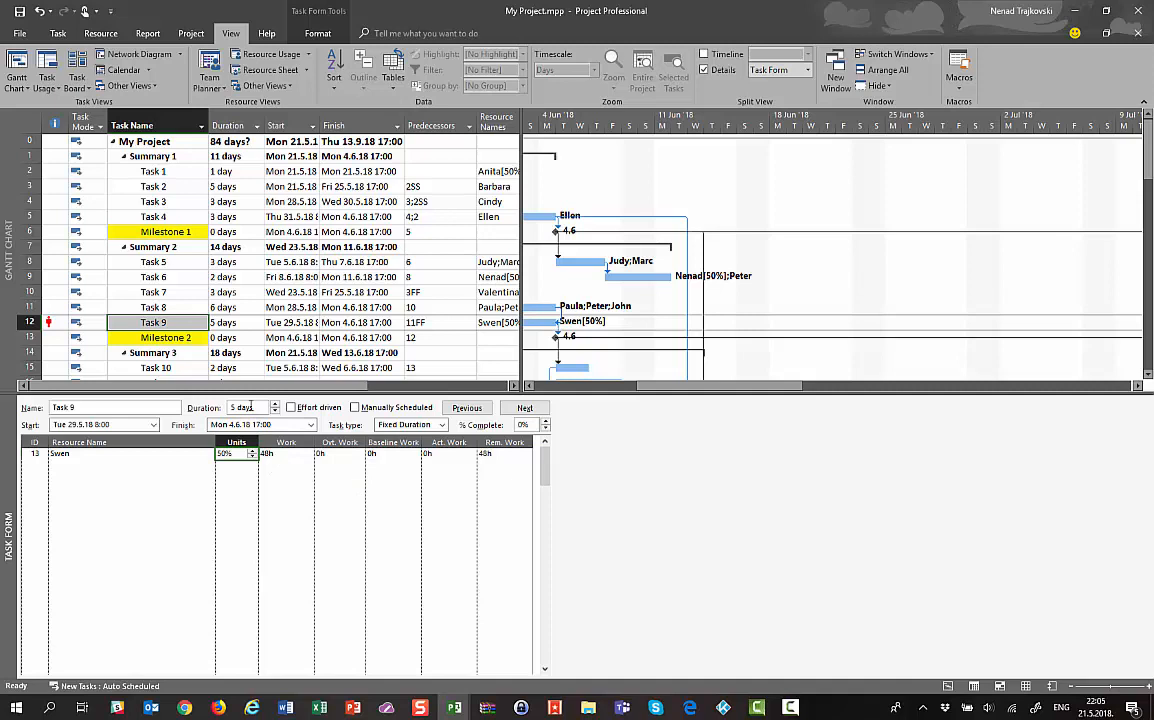
left_click(273, 456)
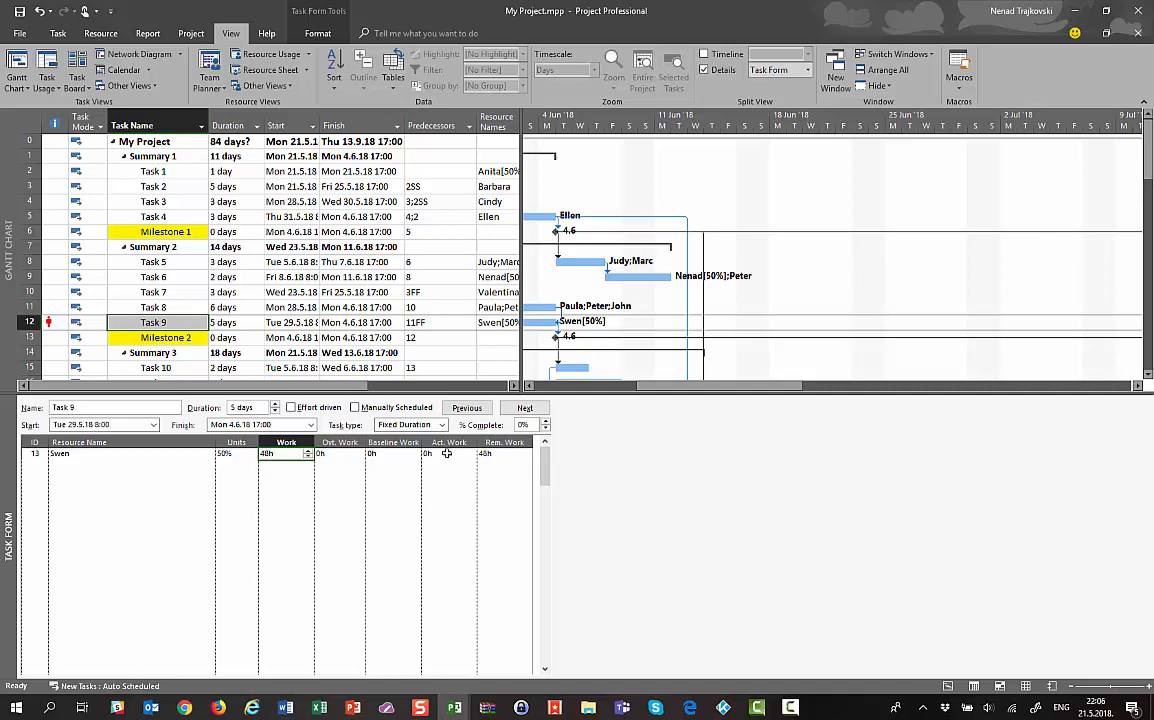
left_click(296, 262)
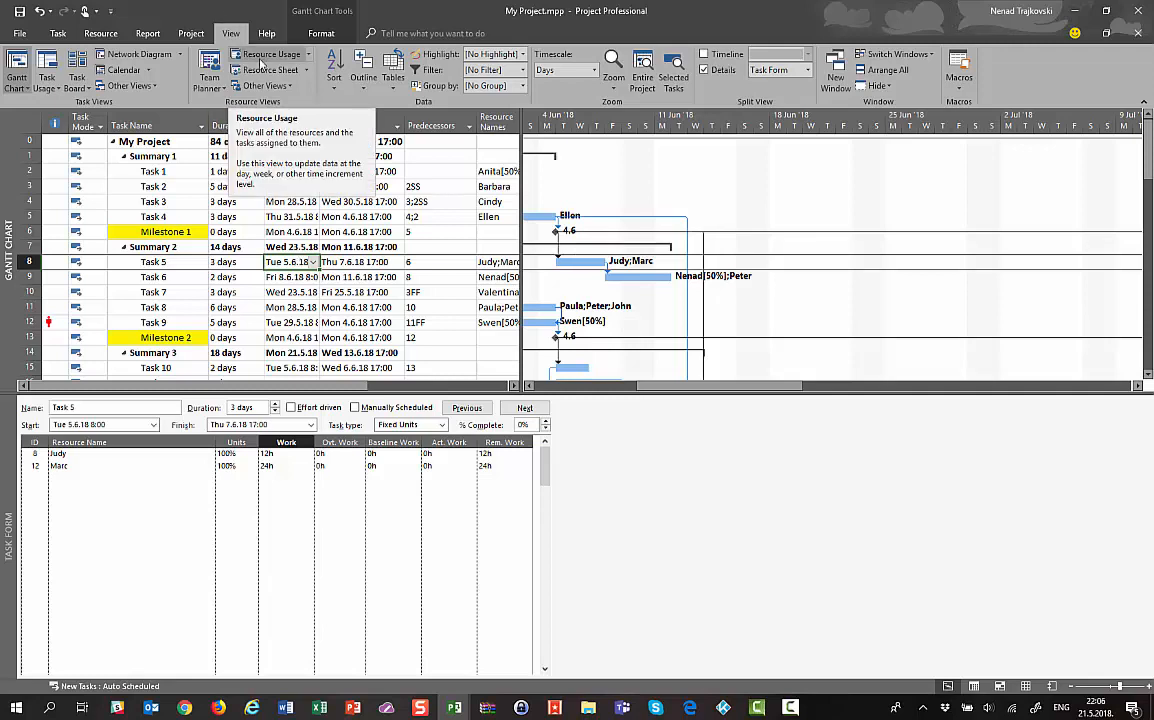
Switch to Task Usage and insert a Peak column into the table
left_click(47, 68)
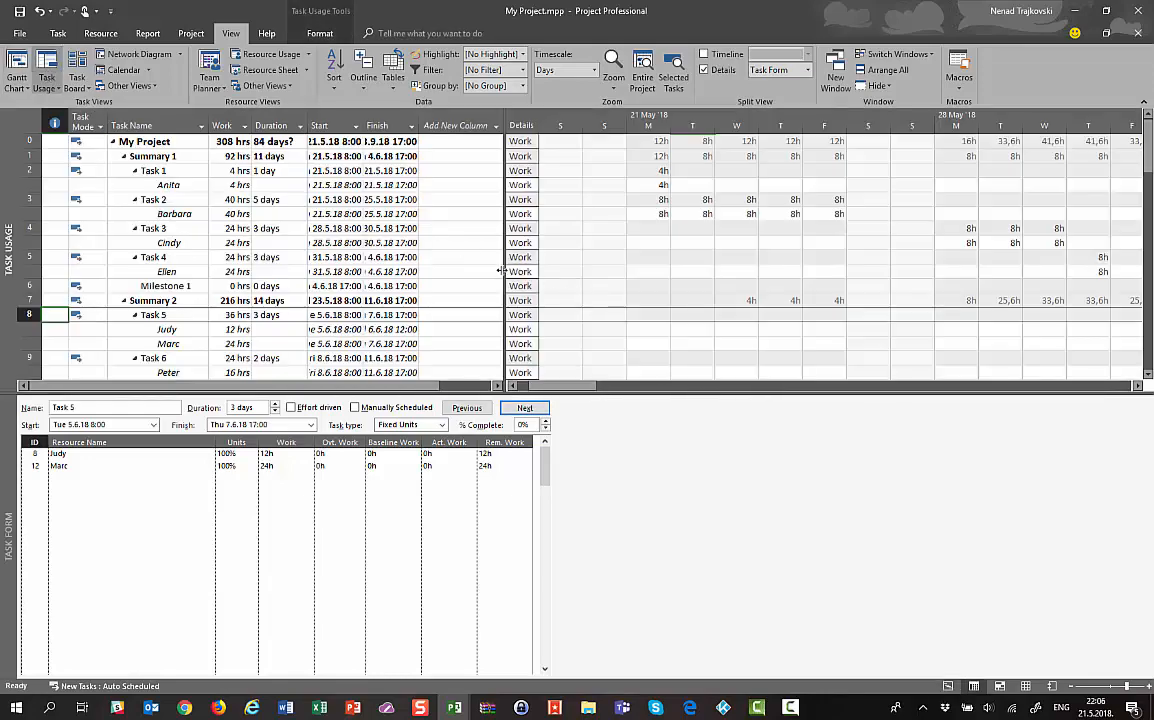
left_click_drag(505, 270, 649, 266)
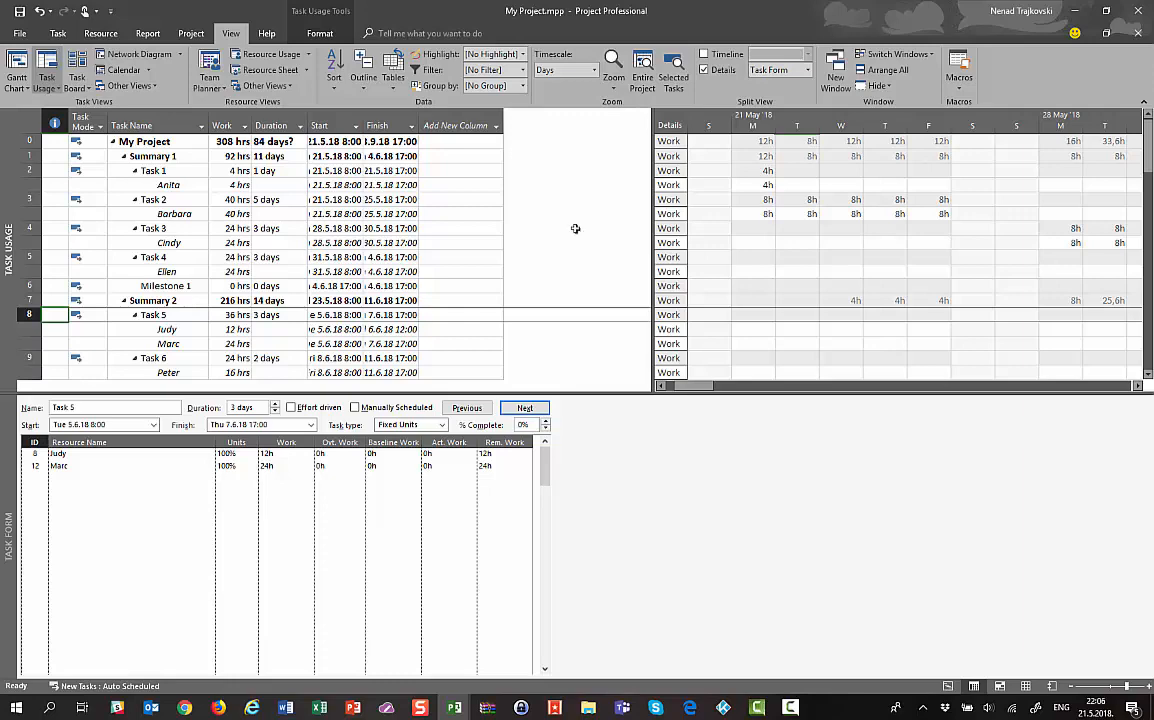
left_click(447, 125)
left_click(496, 128)
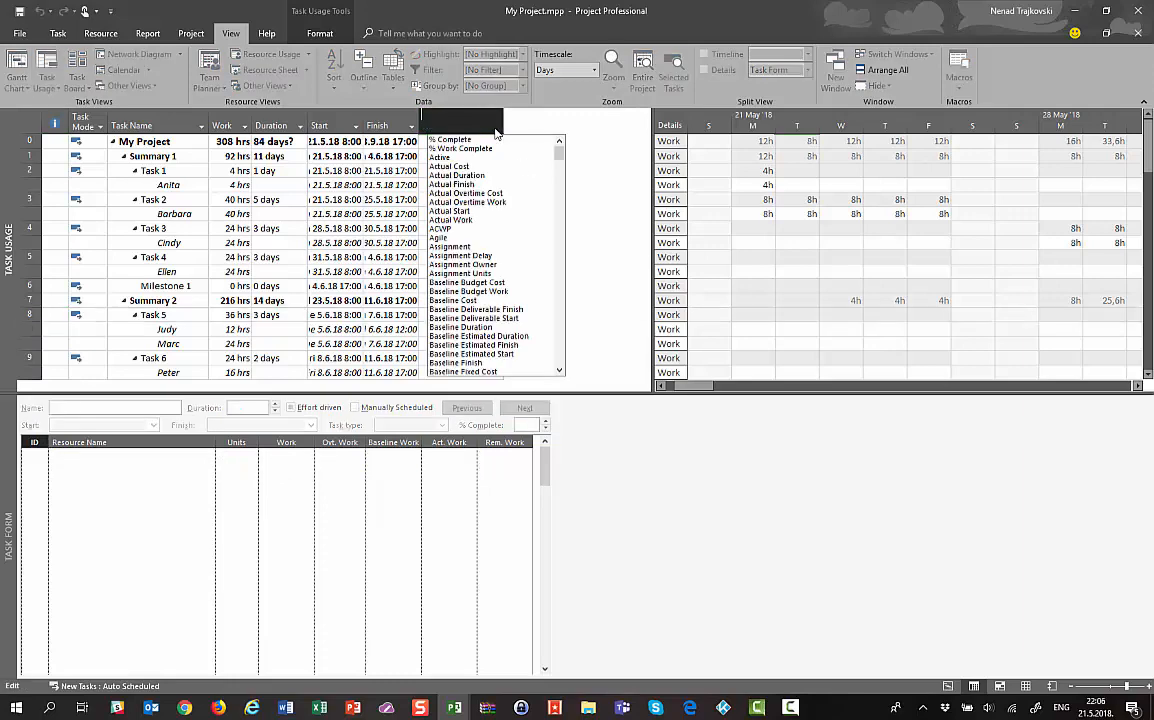
type("Peak")
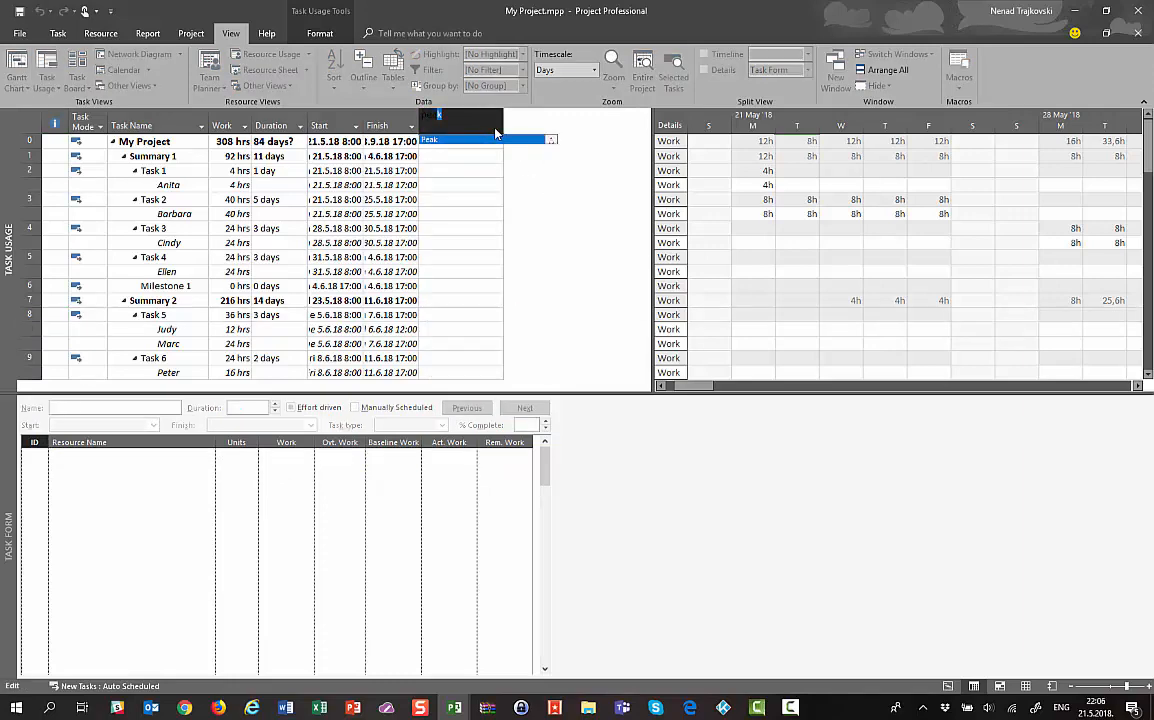
key("Return")
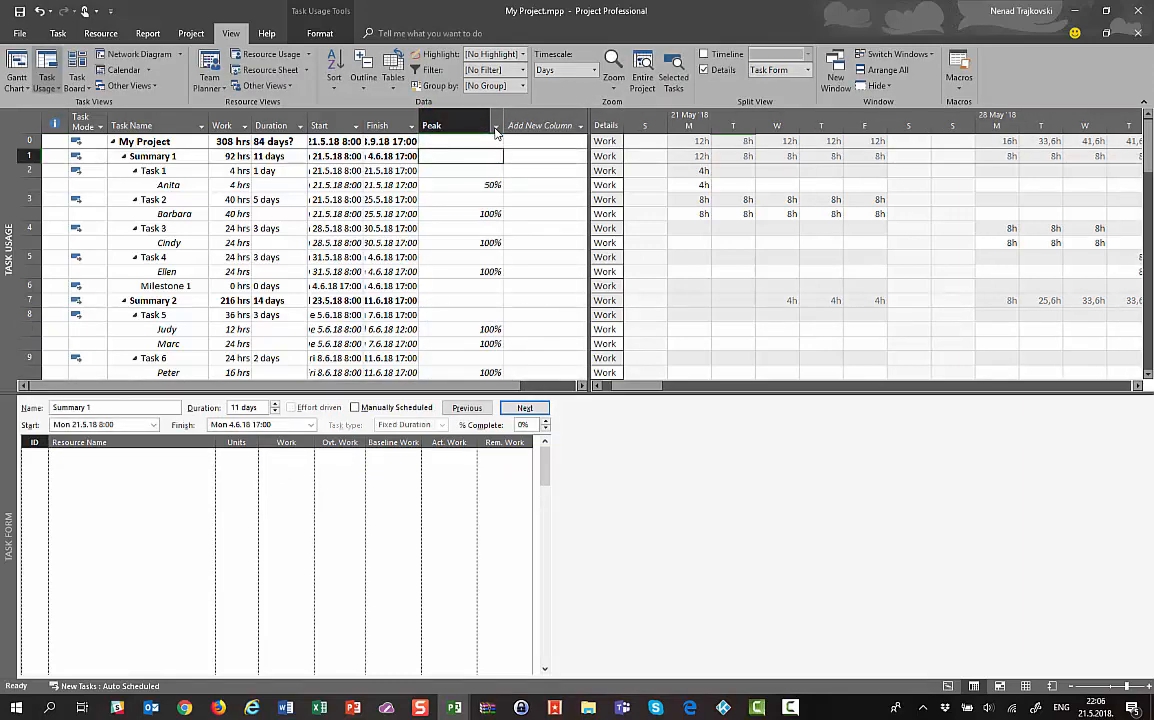
Step through the Peak values down to Task 9's 120% peak
left_click(492, 187)
key("Down")
key("Down")
key("Down")
key("Down")
key("Down")
key("Down")
key("Down")
key("Down")
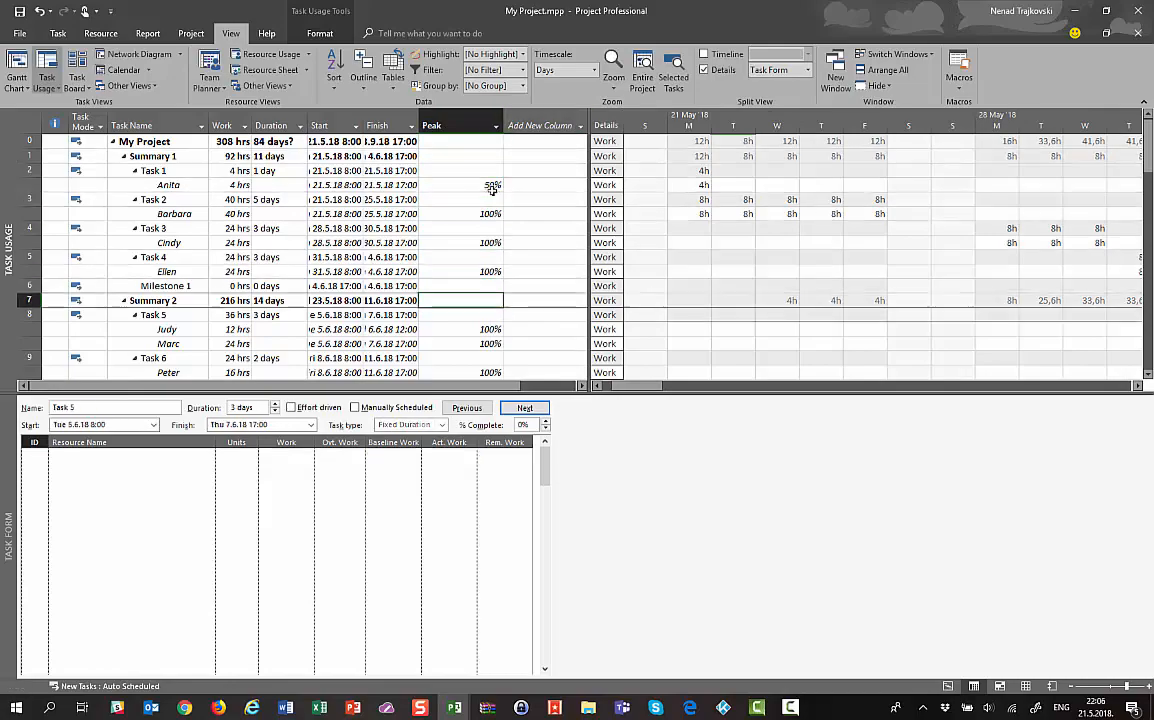
key("Down")
key("Down")
key("Down")
key("Down")
key("Down")
key("Down")
key("Down")
key("Down")
key("Down")
key("Down")
key("Down")
key("Down")
key("Down")
key("Down")
key("Down")
key("Down")
key("Down")
key("Down")
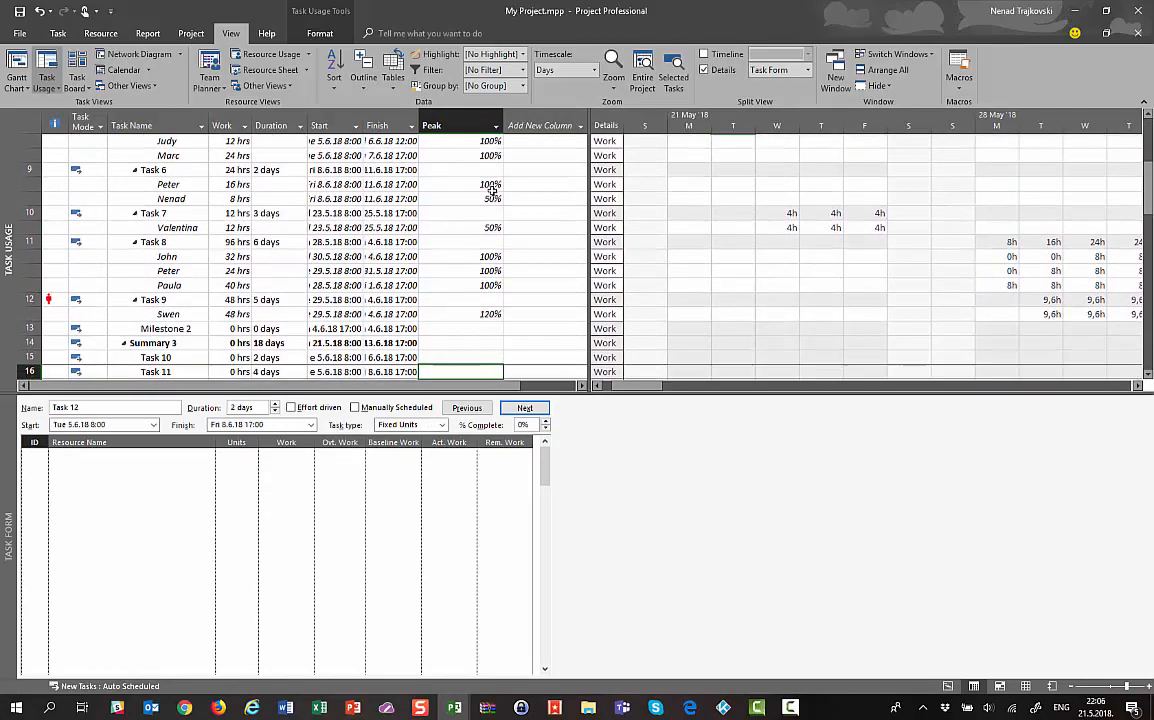
key("Down")
key("Down")
key("Down")
key("Down")
key("Down")
key("Up")
key("Up")
key("Up")
key("Up")
key("Up")
key("Up")
key("Up")
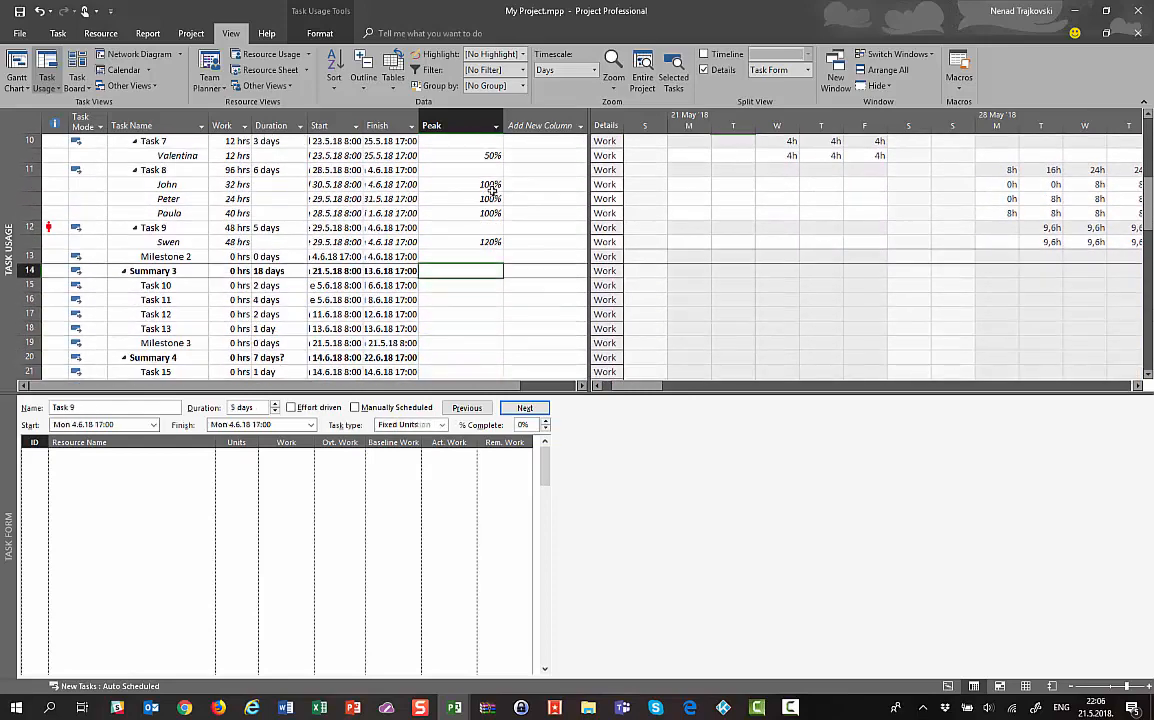
key("Up")
key("Up")
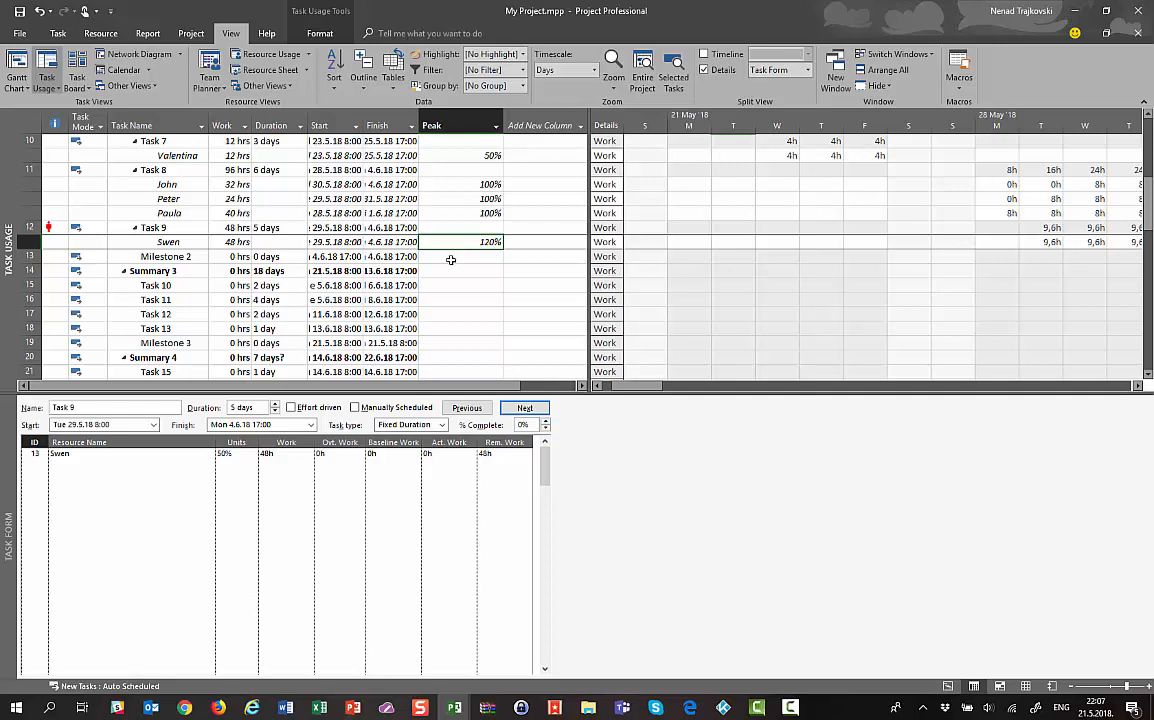
Restore the Gantt Chart with the Task Form in the lower pane, selecting Task 8
left_click(86, 456)
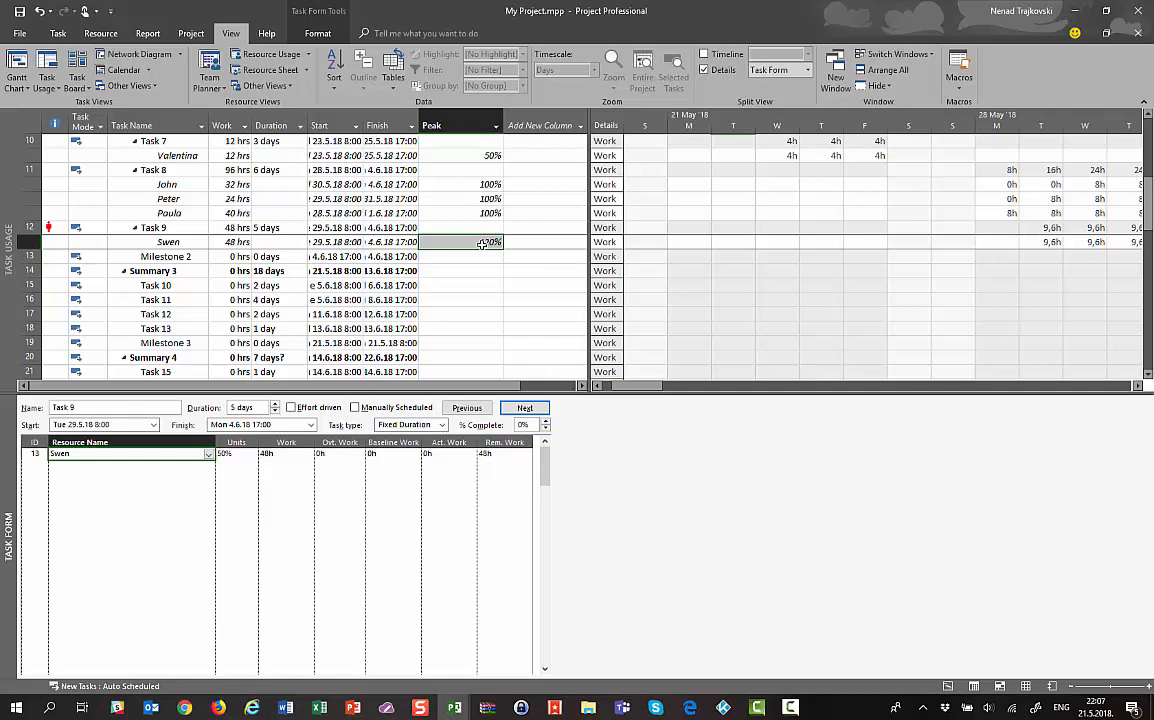
left_click(26, 65)
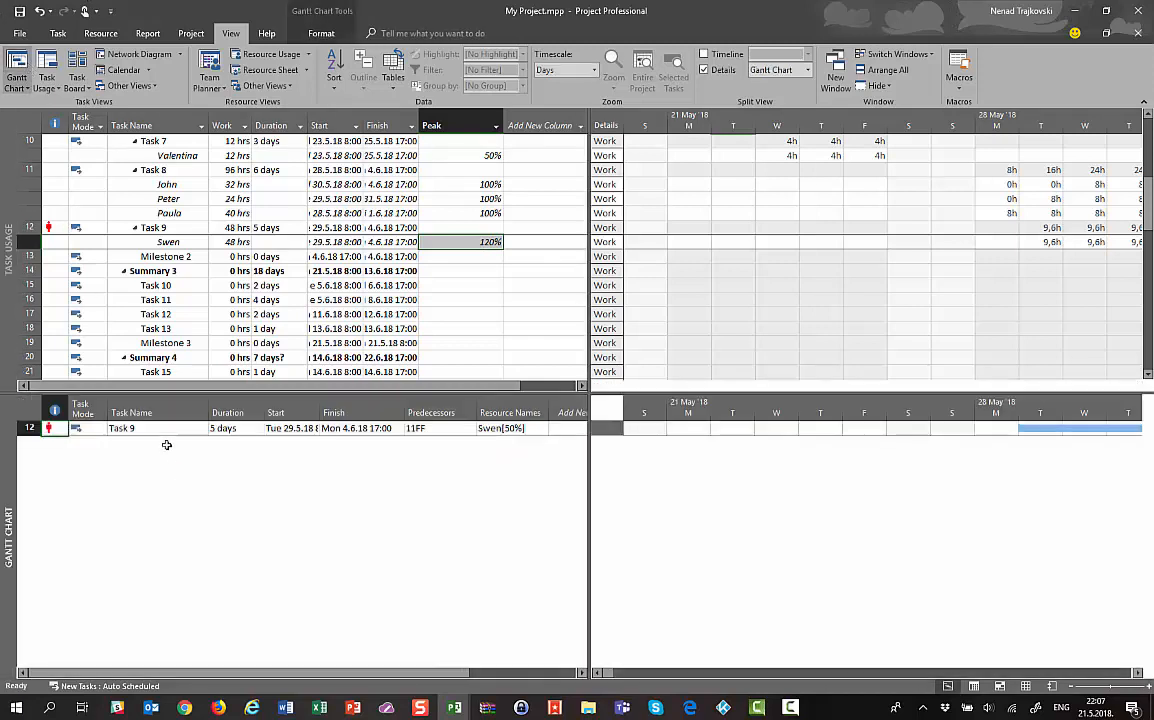
left_click(797, 71)
left_click(808, 70)
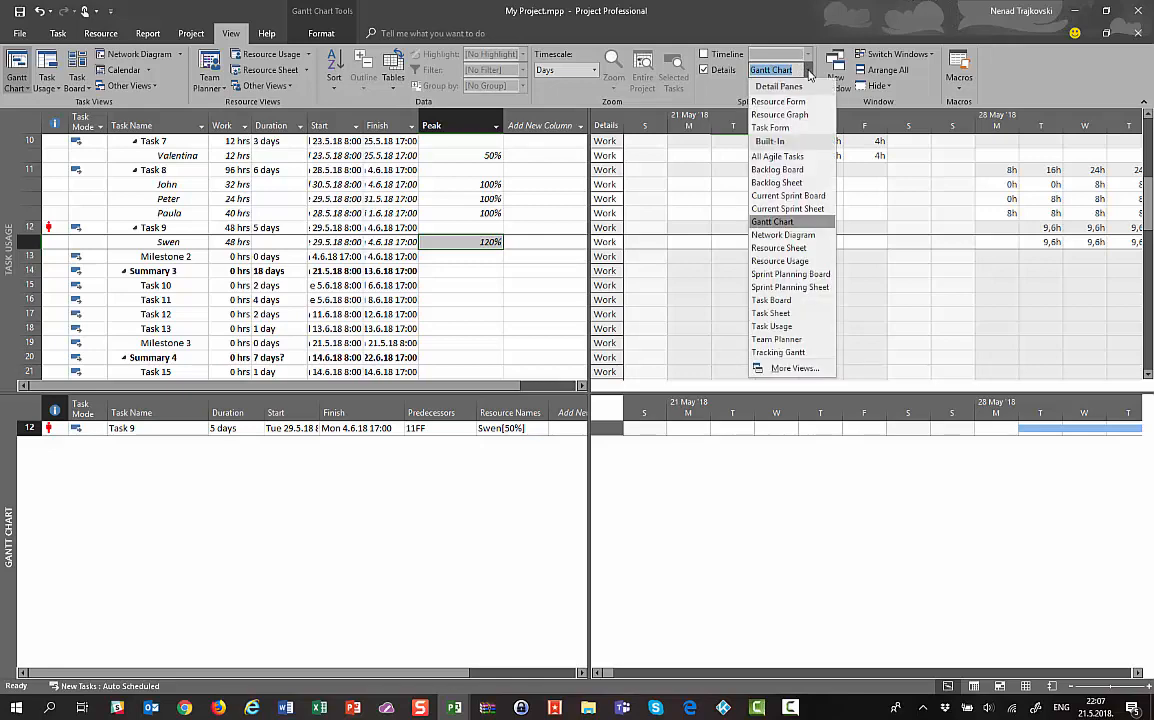
left_click(705, 116)
left_click(50, 171)
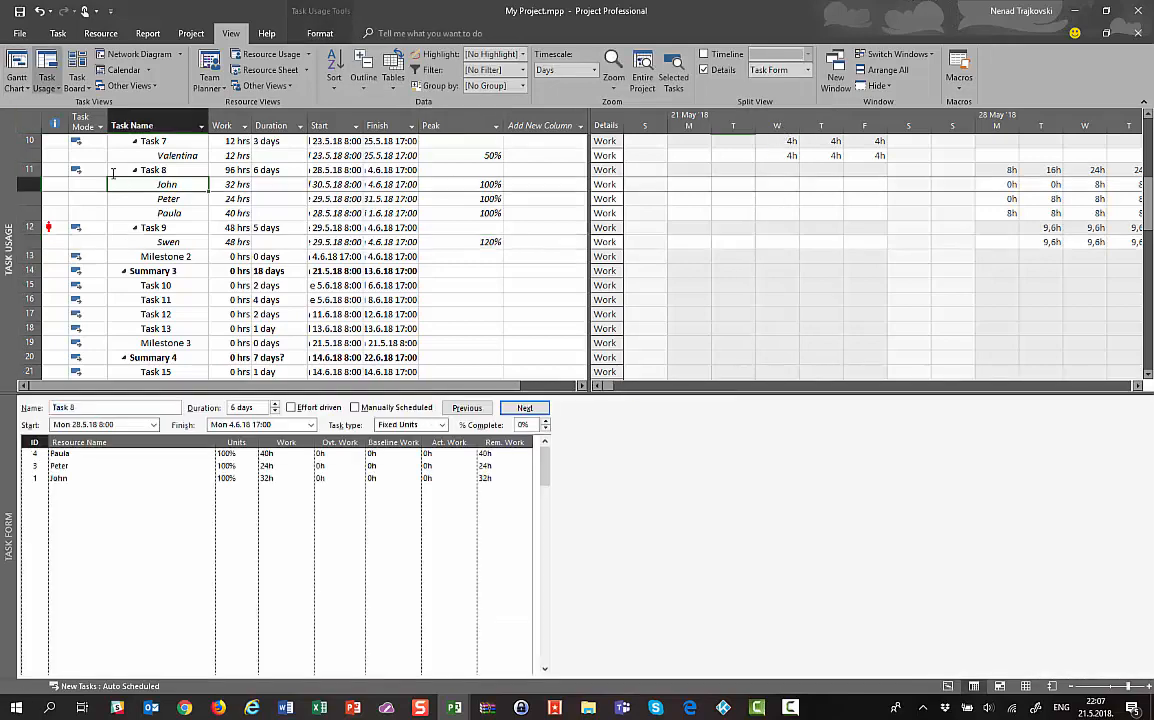
left_click(16, 70)
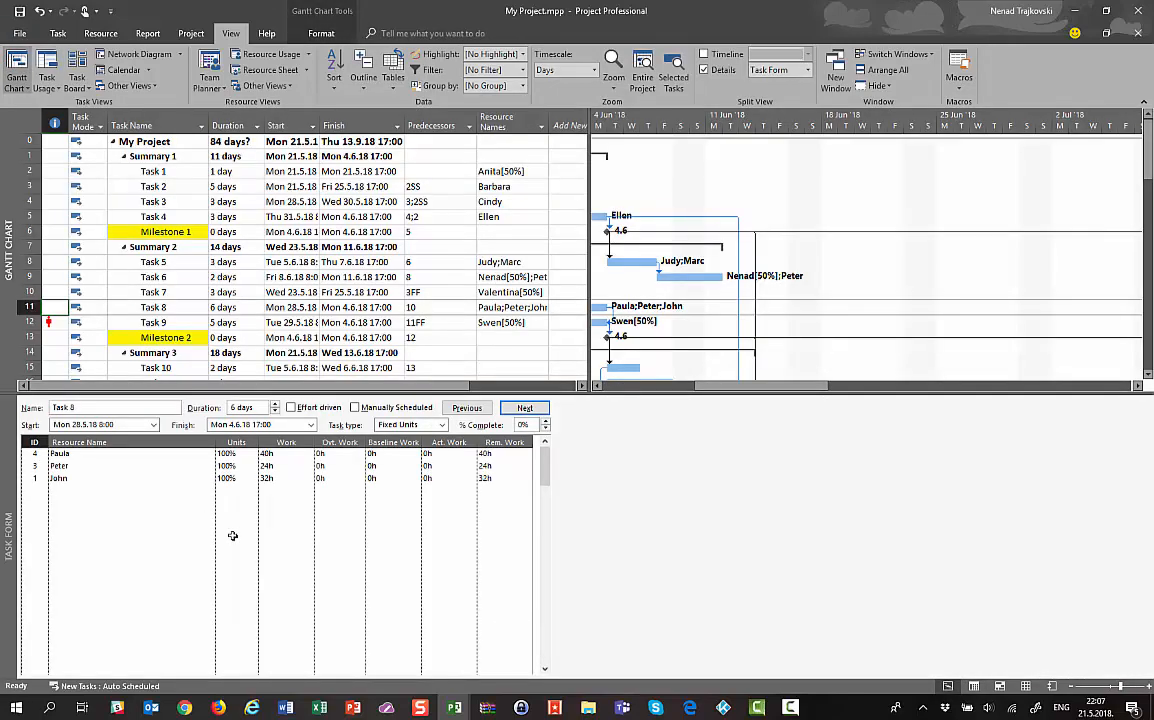
Reset the lower pane to Task Form and select Task 4 to view its 24h assignment
left_click(146, 527)
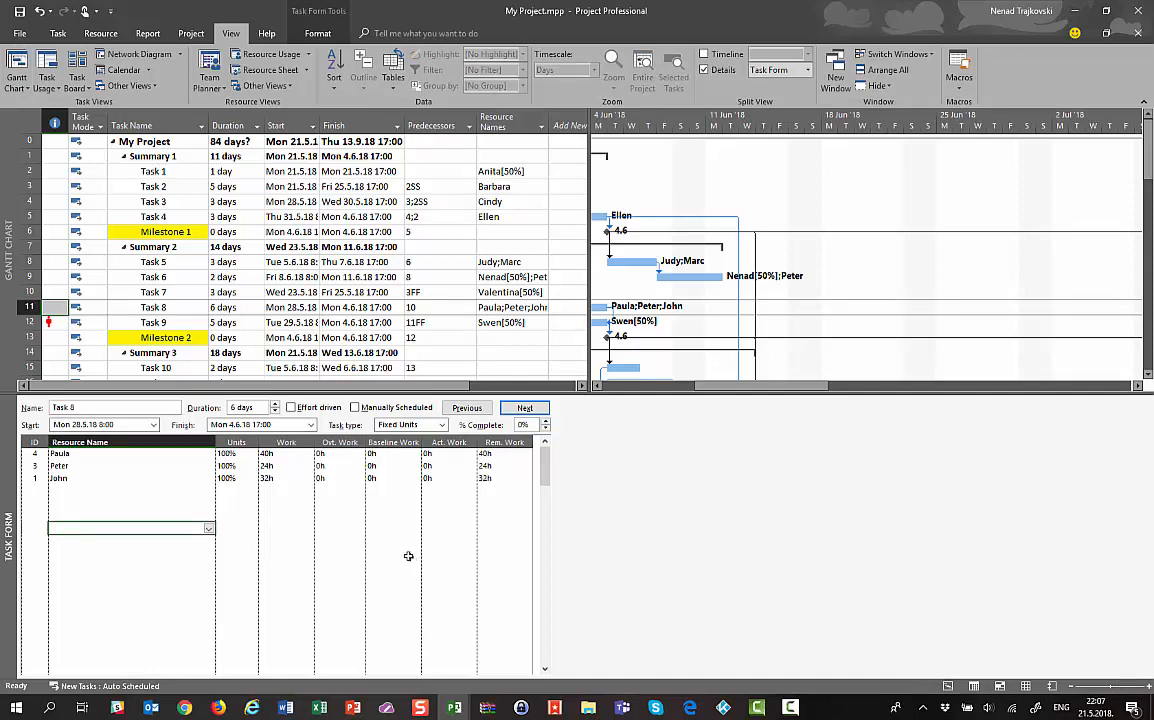
left_click(47, 64)
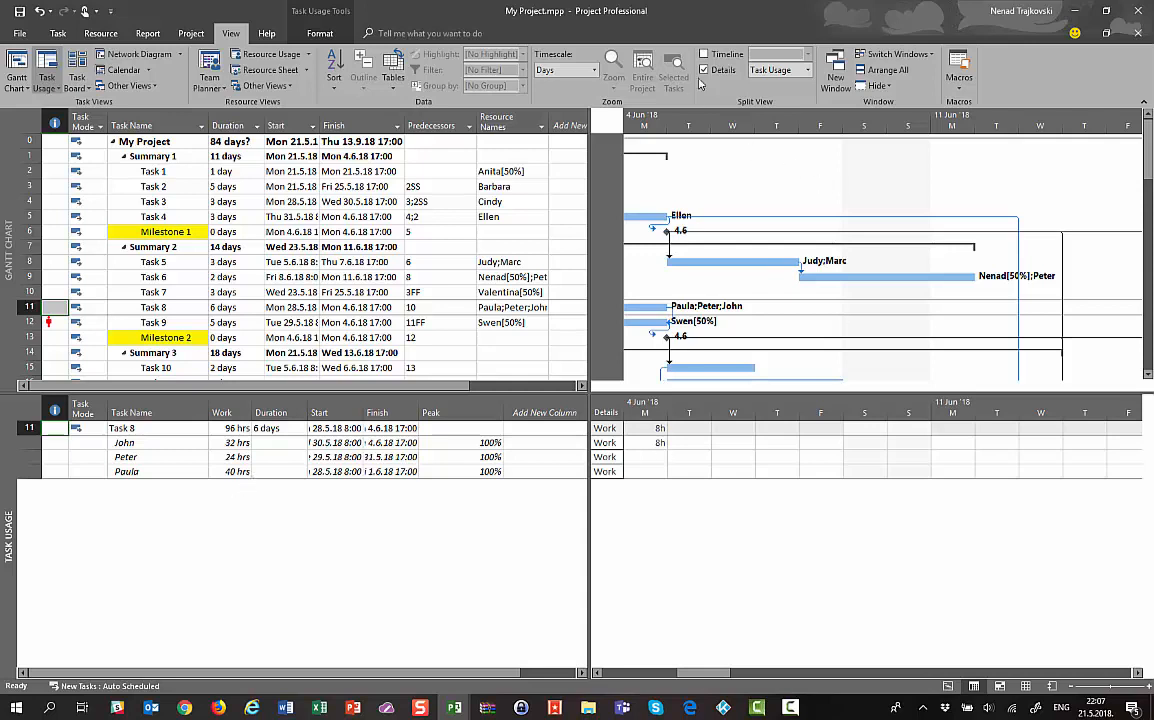
left_click(807, 70)
left_click(770, 125)
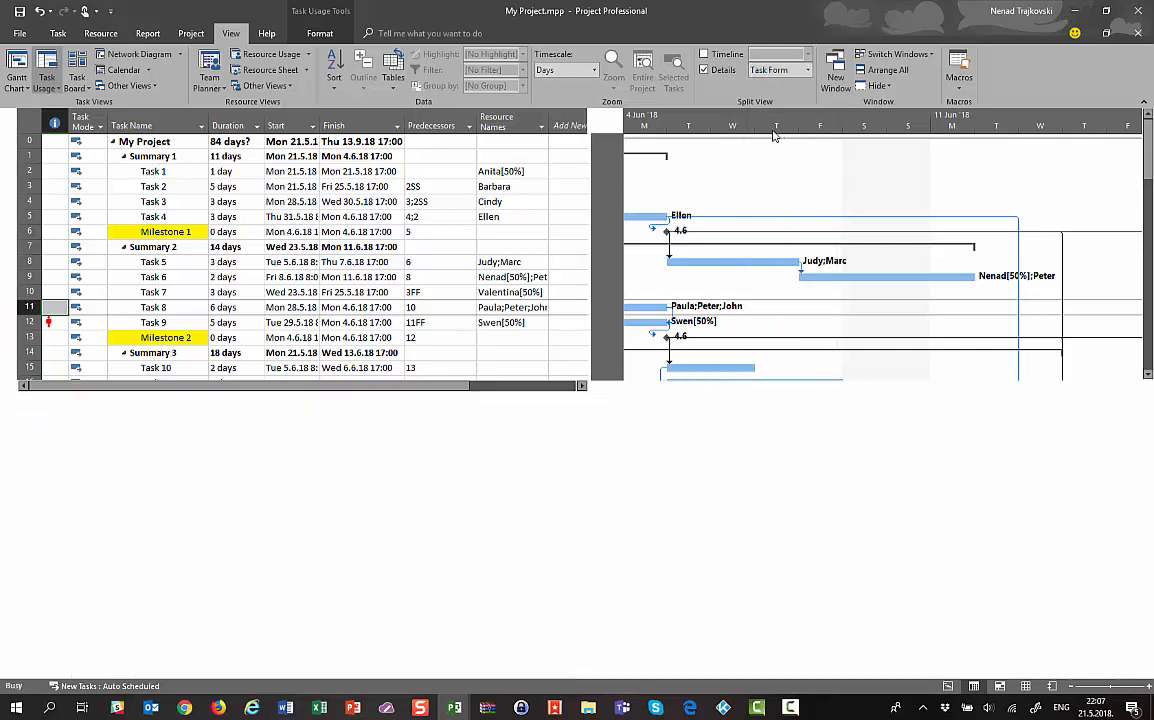
left_click(110, 217)
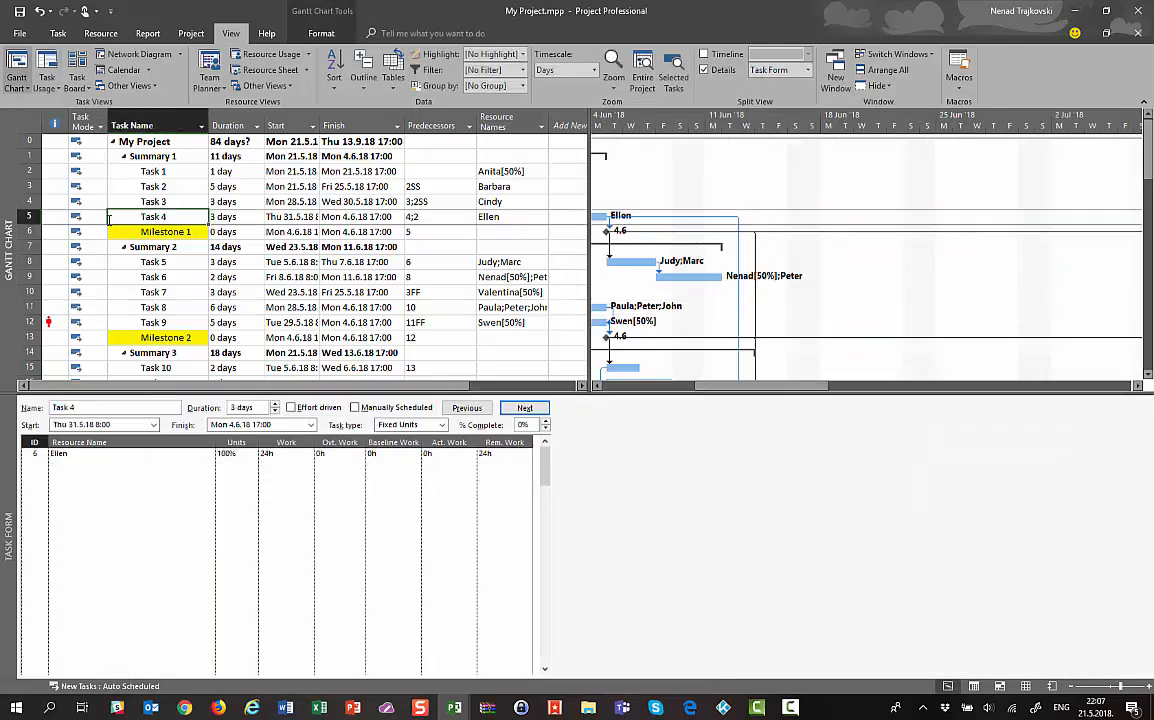
left_click(420, 156)
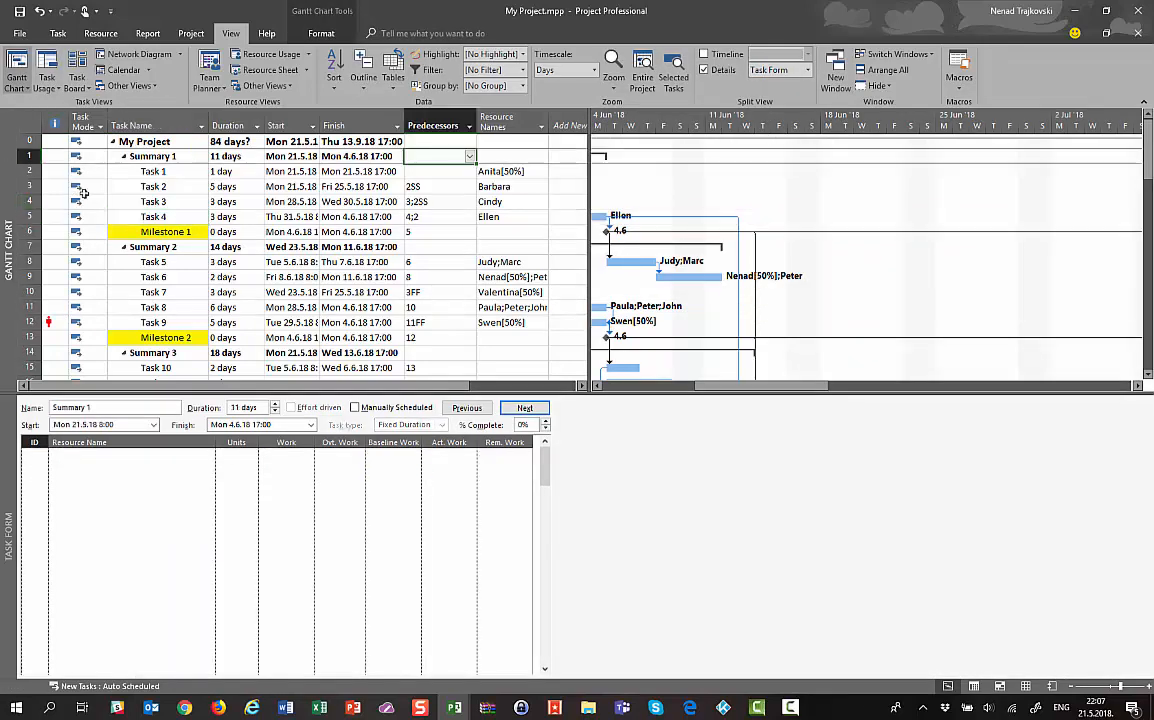
left_click_drag(76, 141, 390, 322)
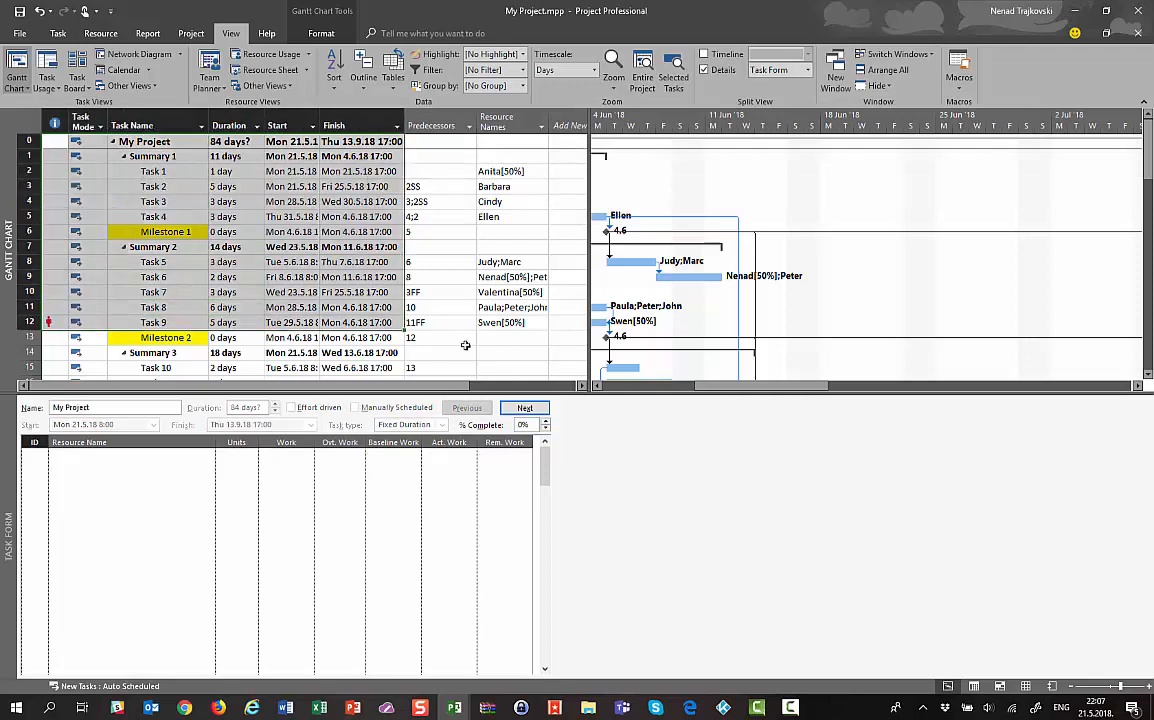
left_click_drag(465, 345, 546, 354)
left_click(216, 232)
left_click(254, 203)
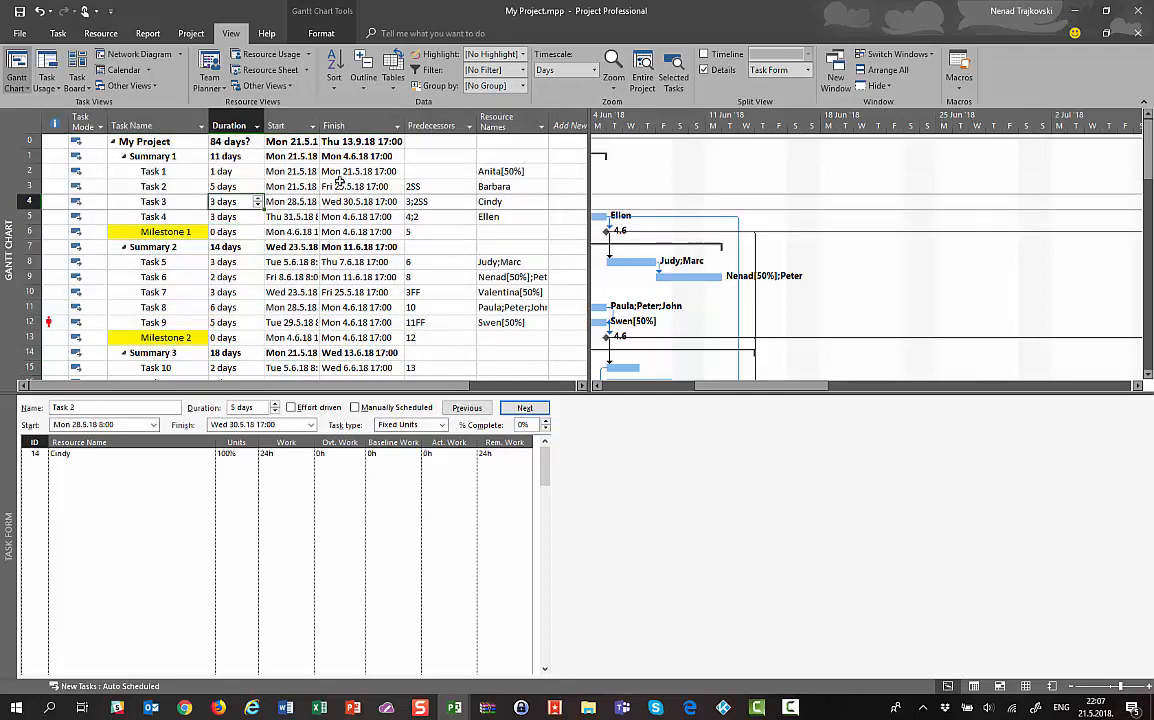
left_click(340, 183)
left_click(129, 202)
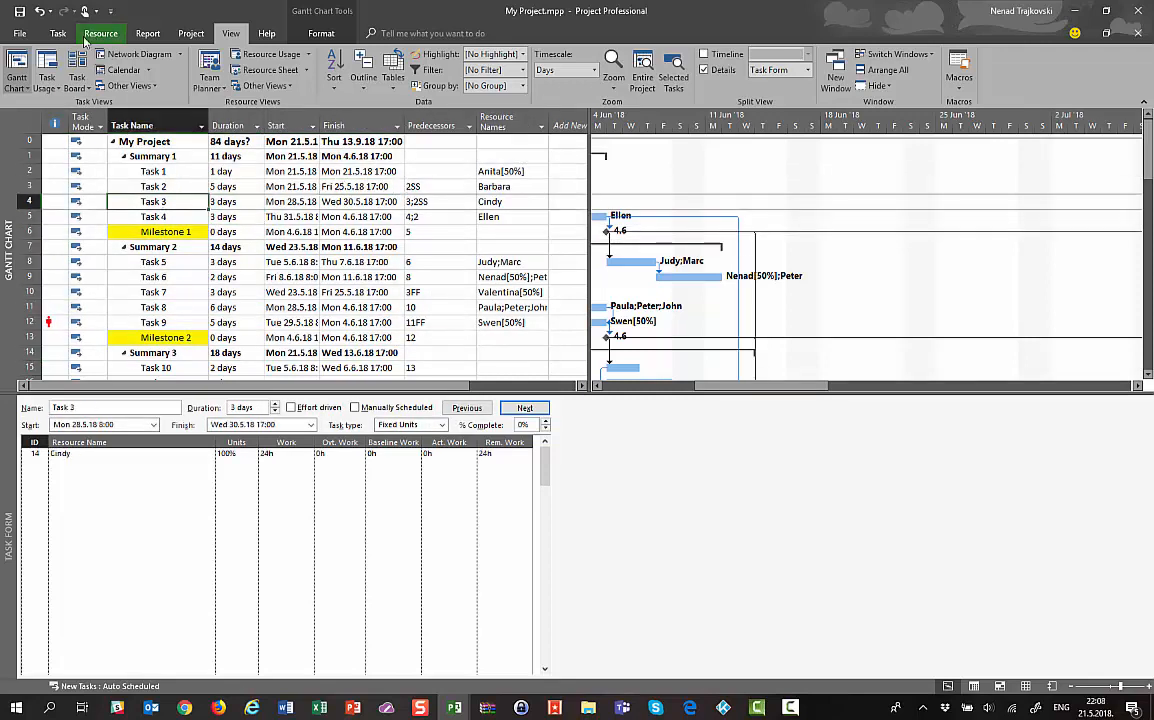
left_click(46, 60)
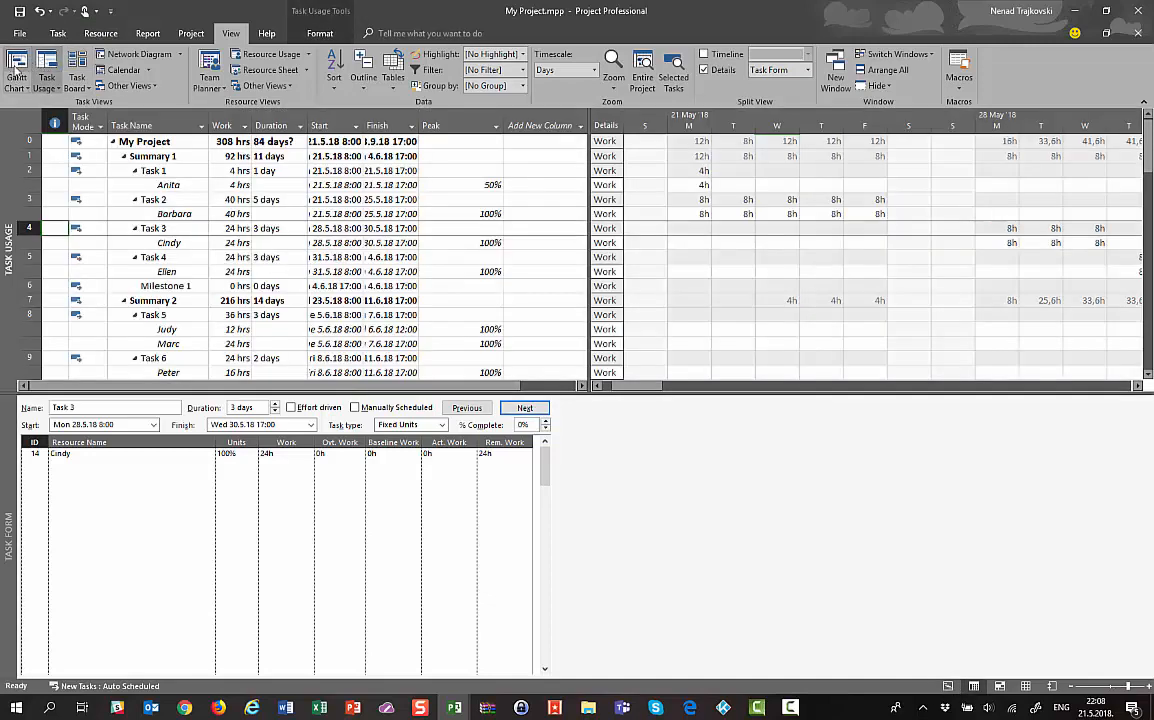
left_click(16, 62)
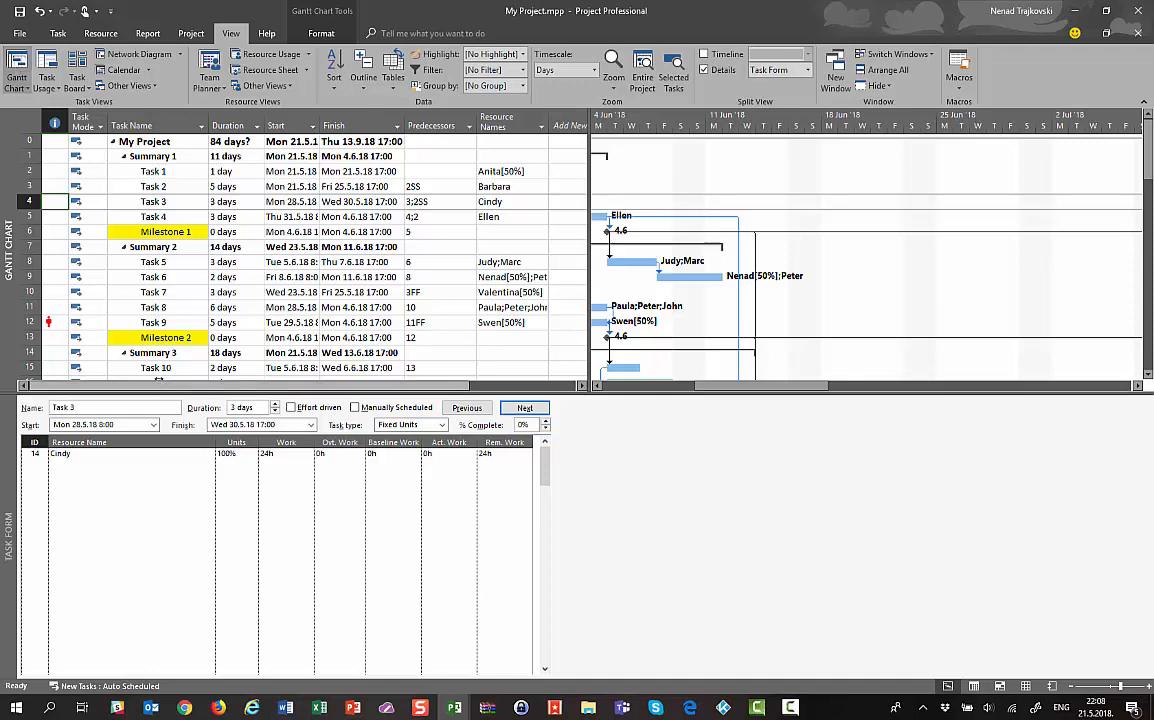
left_click(157, 368)
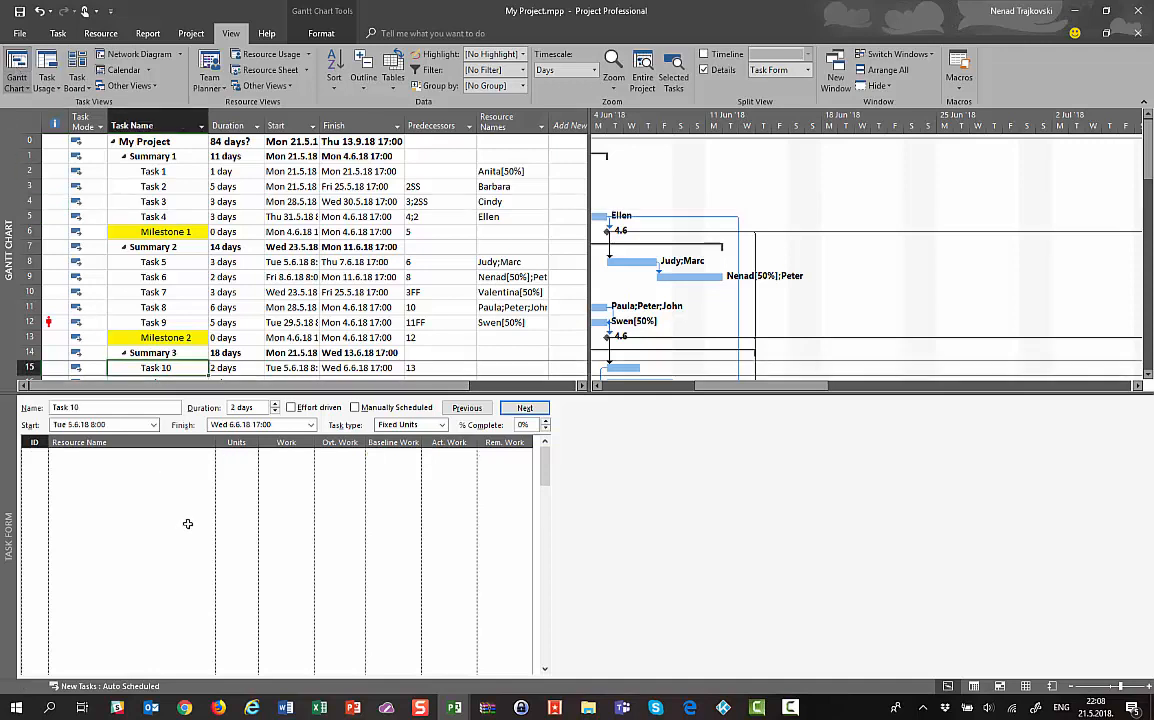
left_click(30, 322)
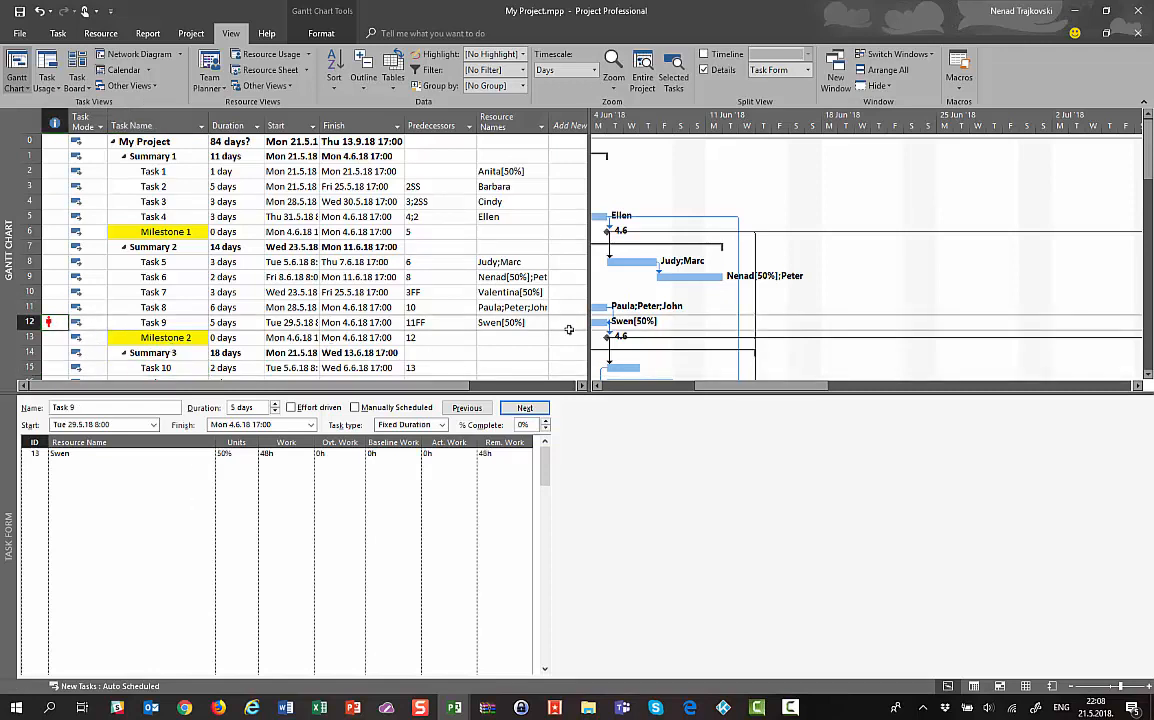
left_click(500, 322)
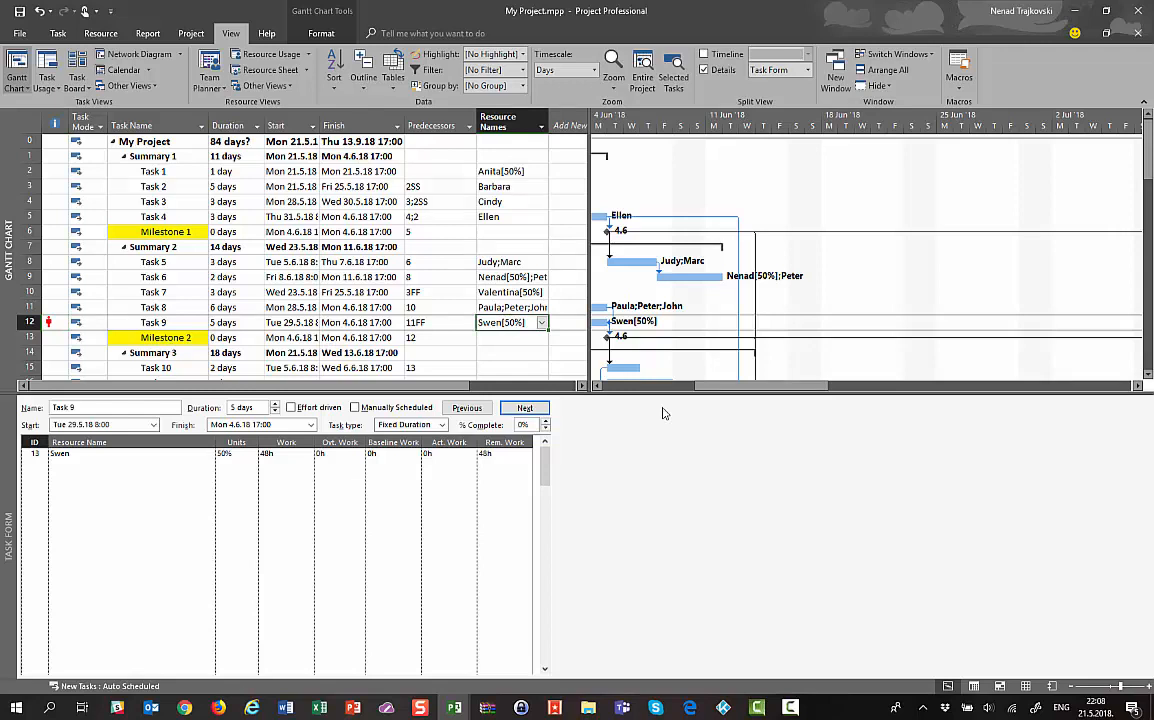
left_click(269, 452)
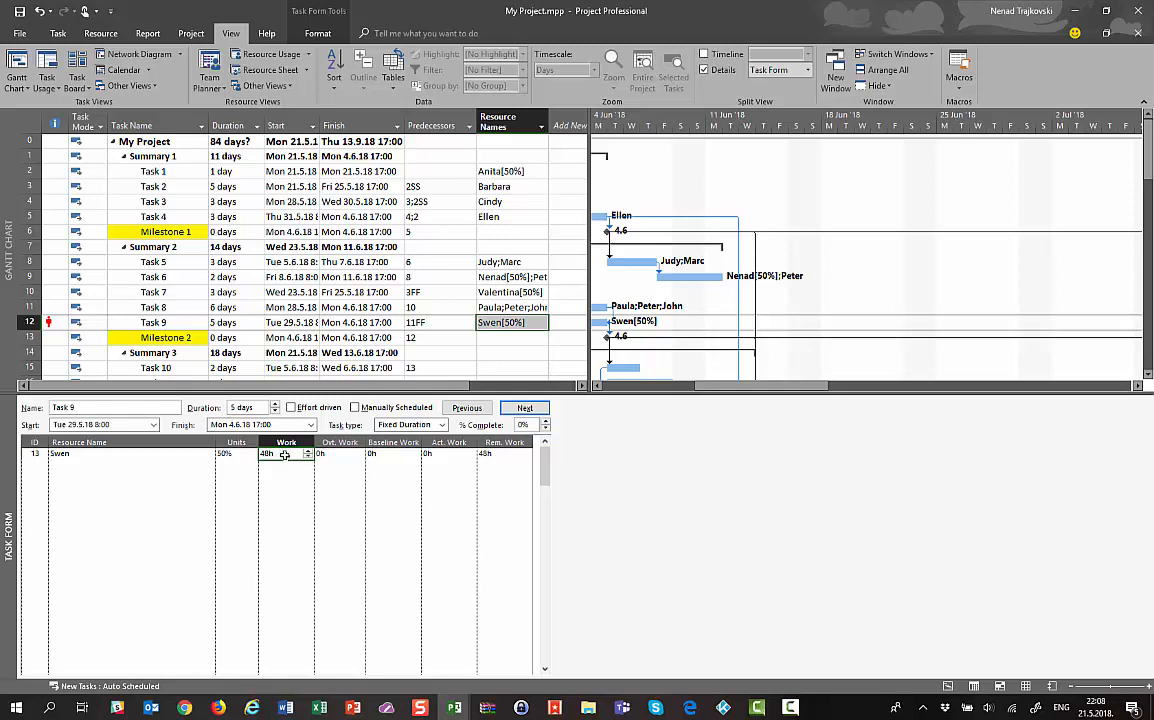
left_click(229, 452)
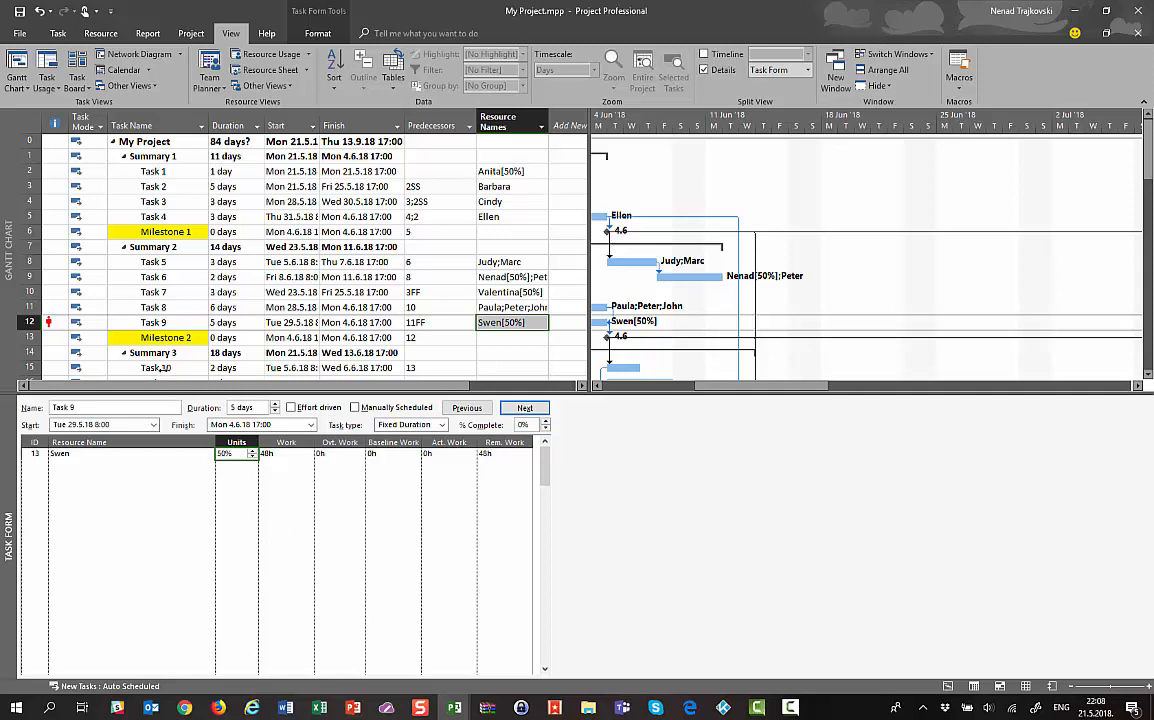
left_click(165, 369)
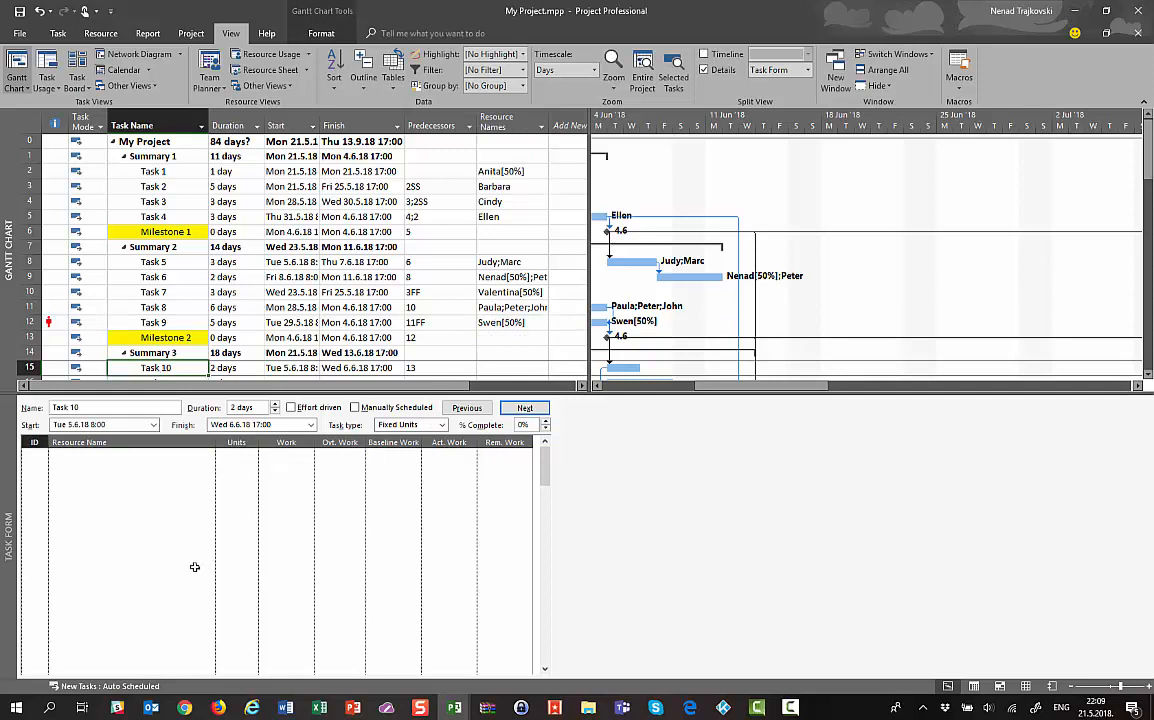
Assign a resource to Task 10 in the Task Form
left_click(204, 456)
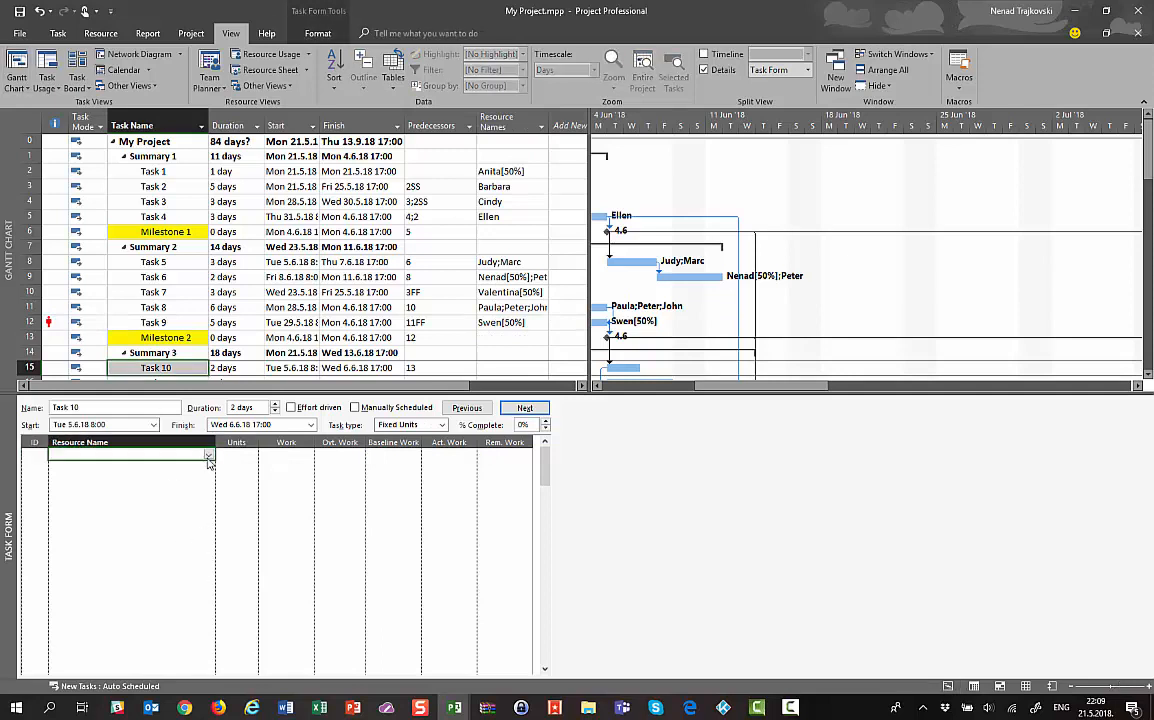
left_click(207, 457)
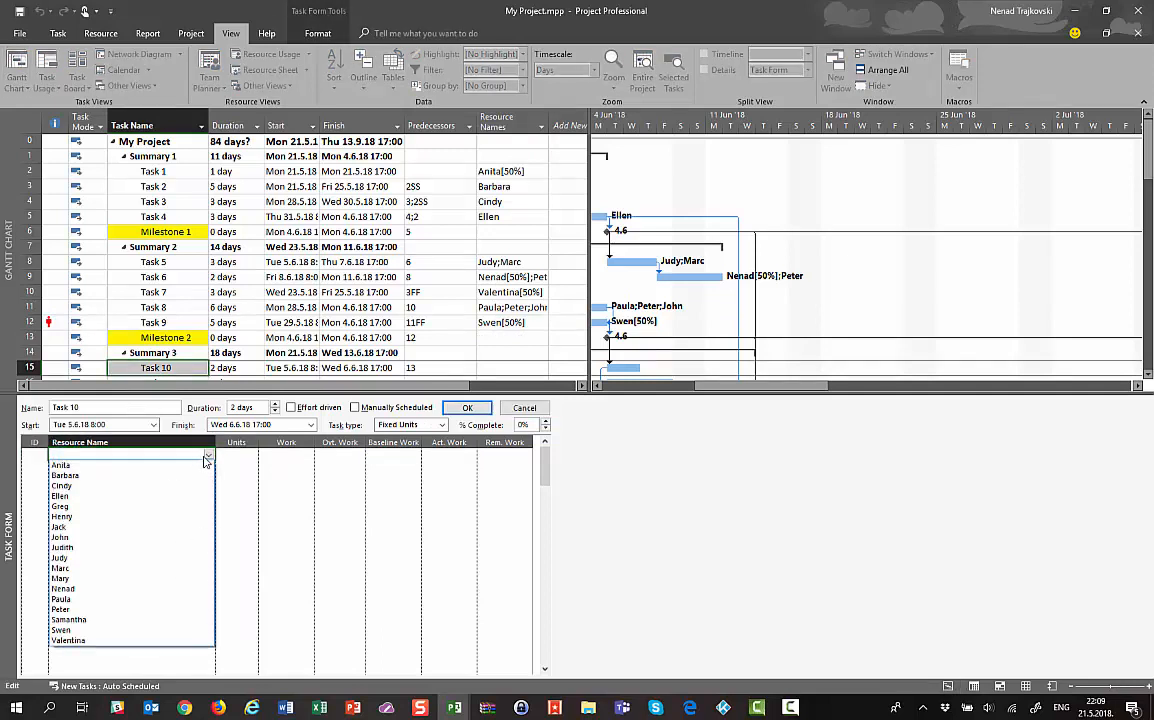
left_click(80, 516)
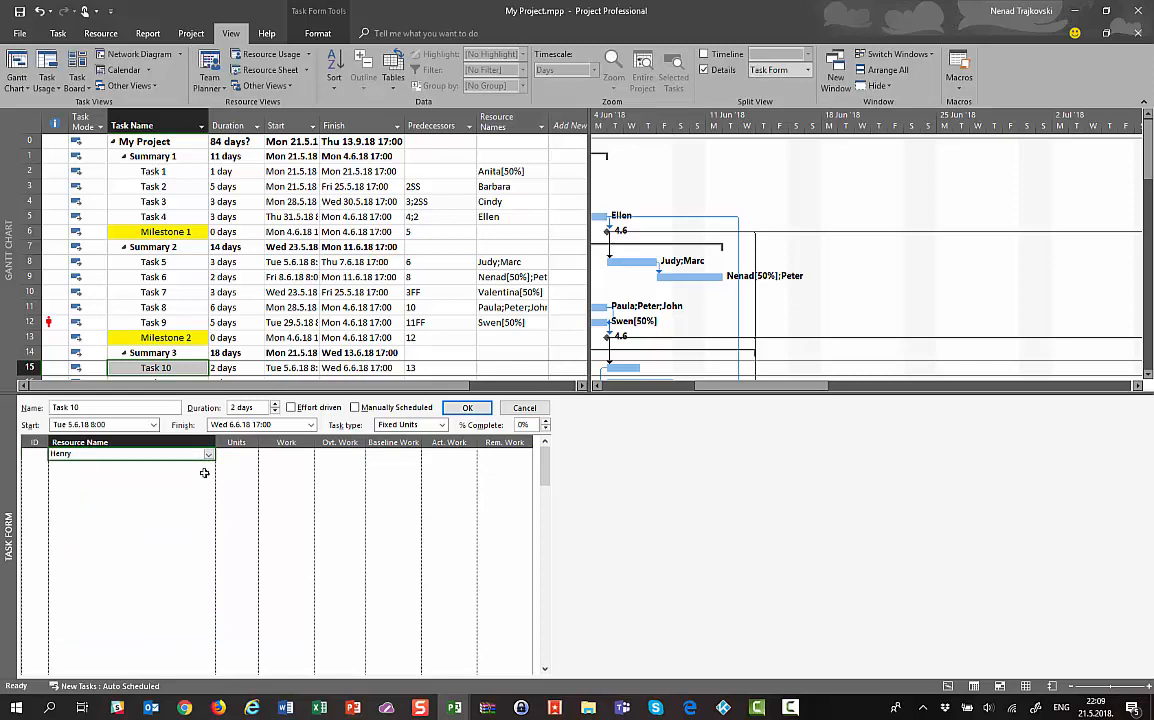
left_click(282, 459)
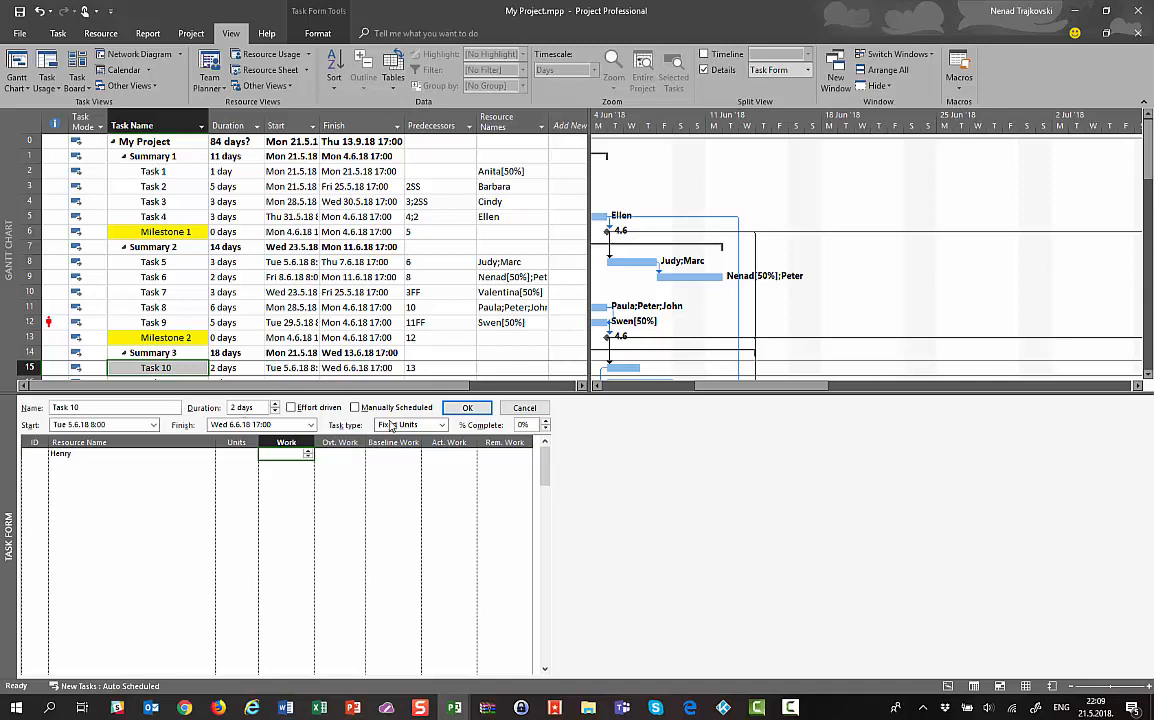
left_click(467, 407)
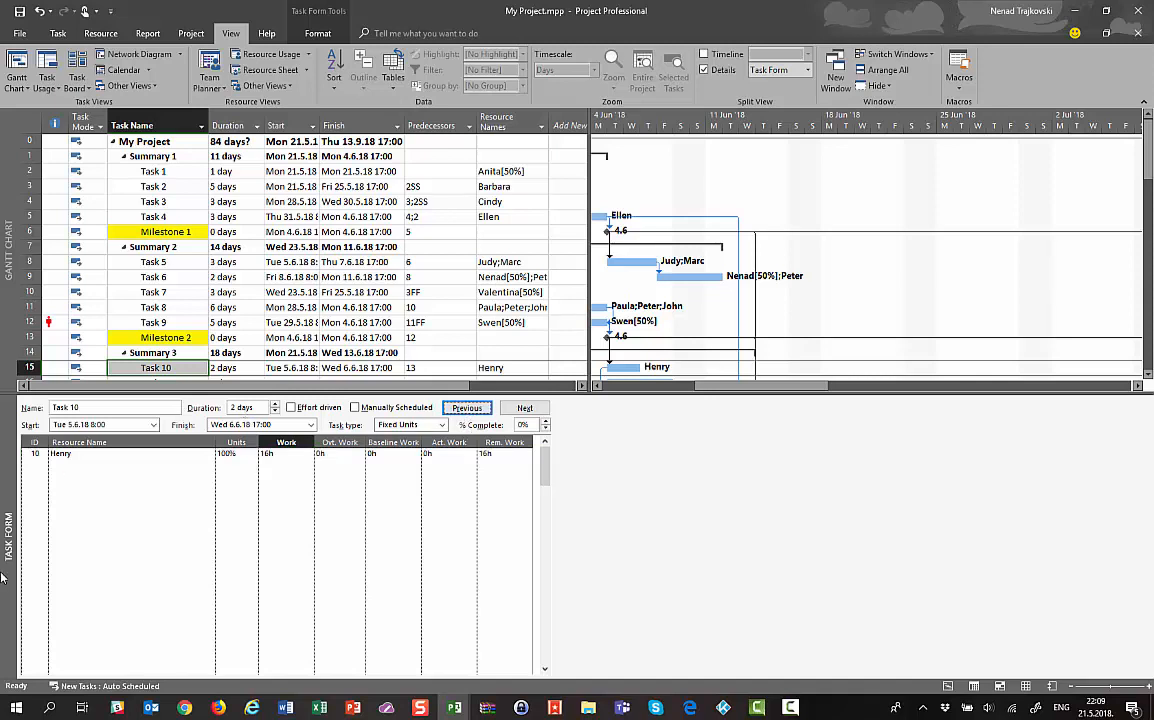
Enter 8h of overtime work on Task 10's assignment, redoing it after an undo
left_click(330, 453)
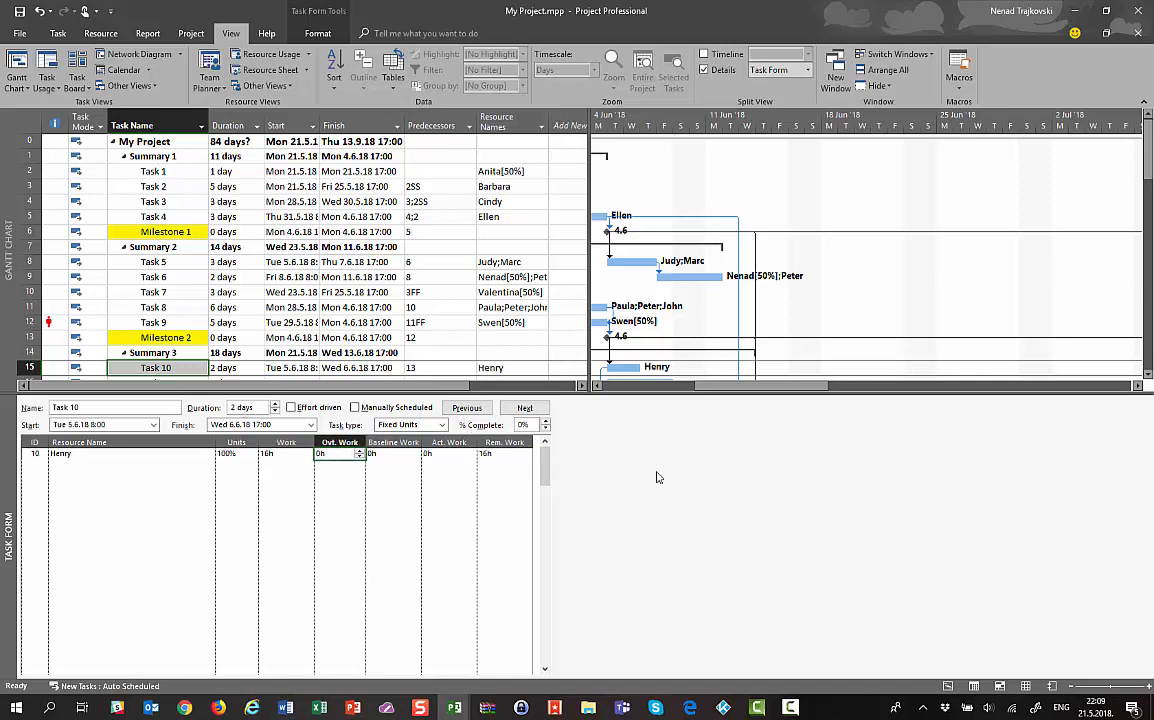
type("8")
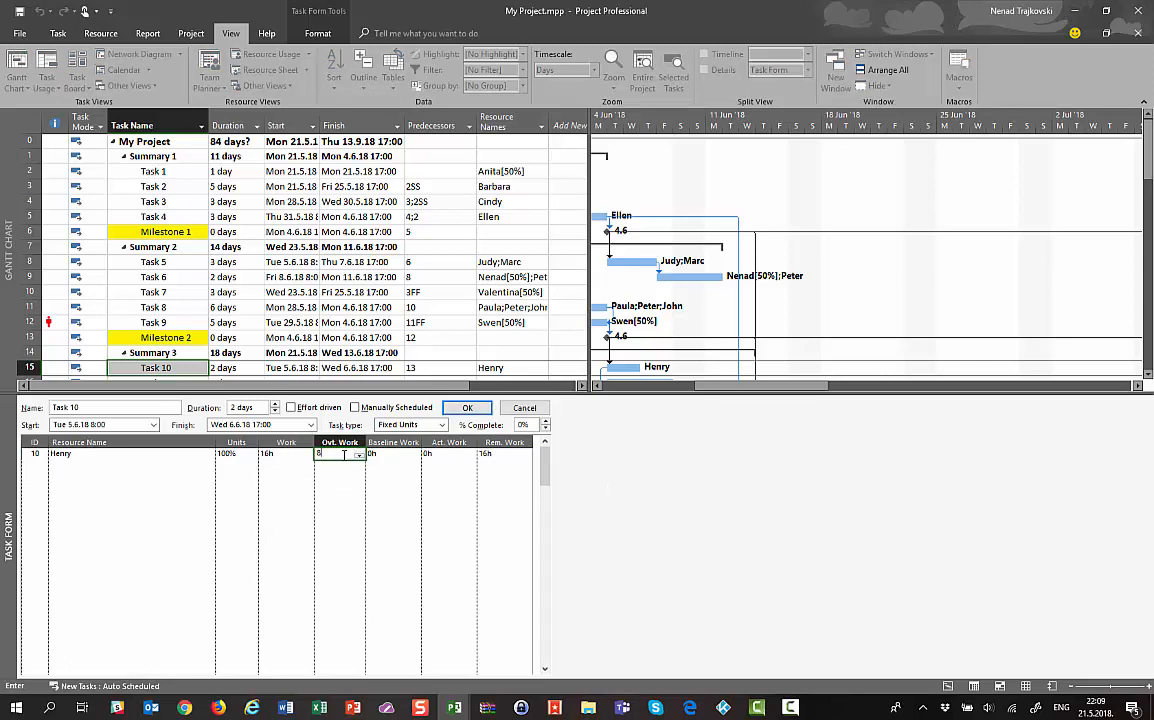
left_click(468, 408)
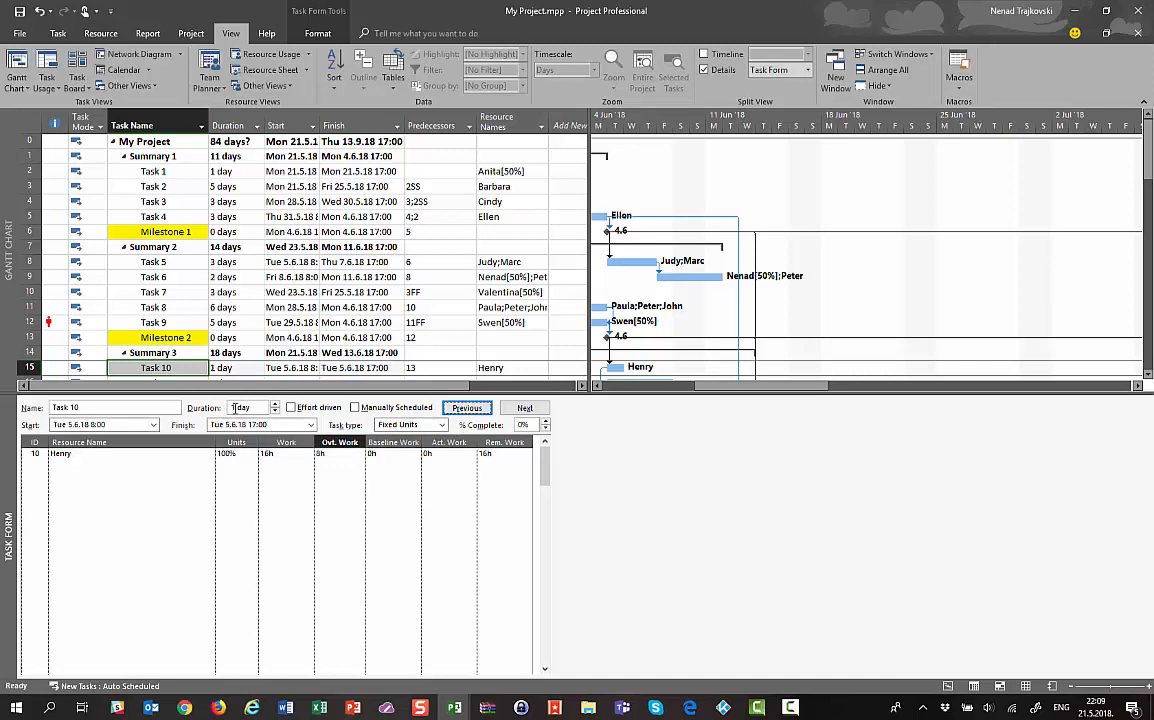
left_click(39, 11)
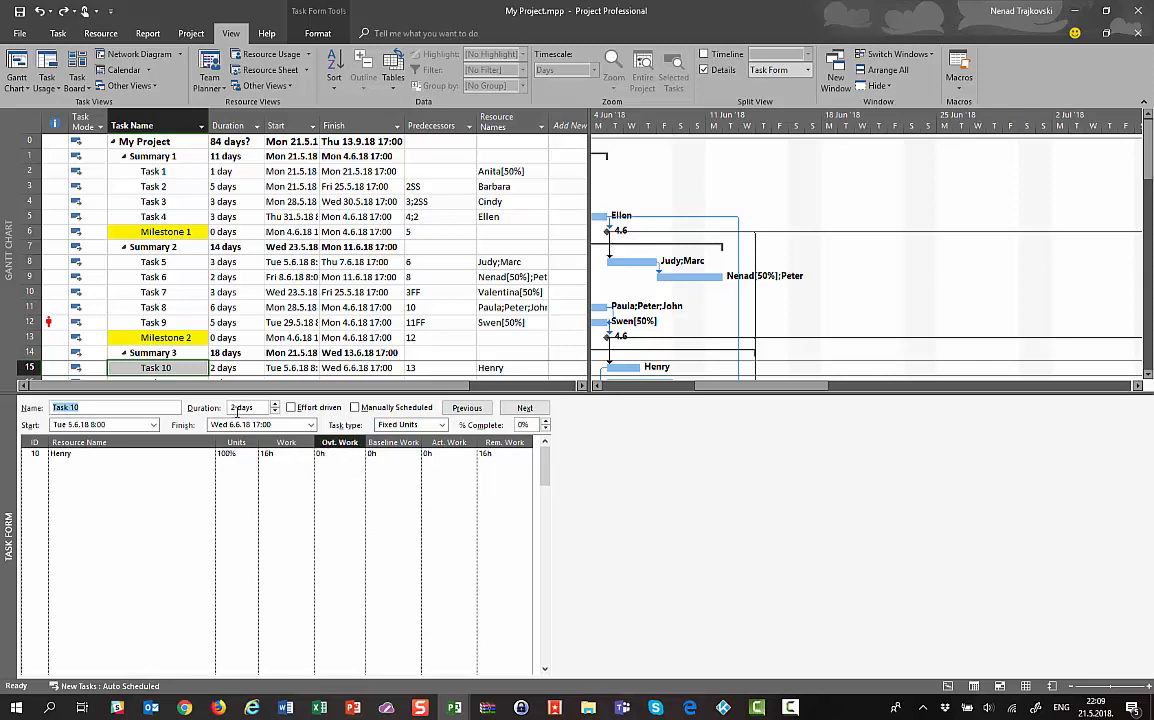
left_click(96, 446)
left_click(332, 455)
left_click(332, 456)
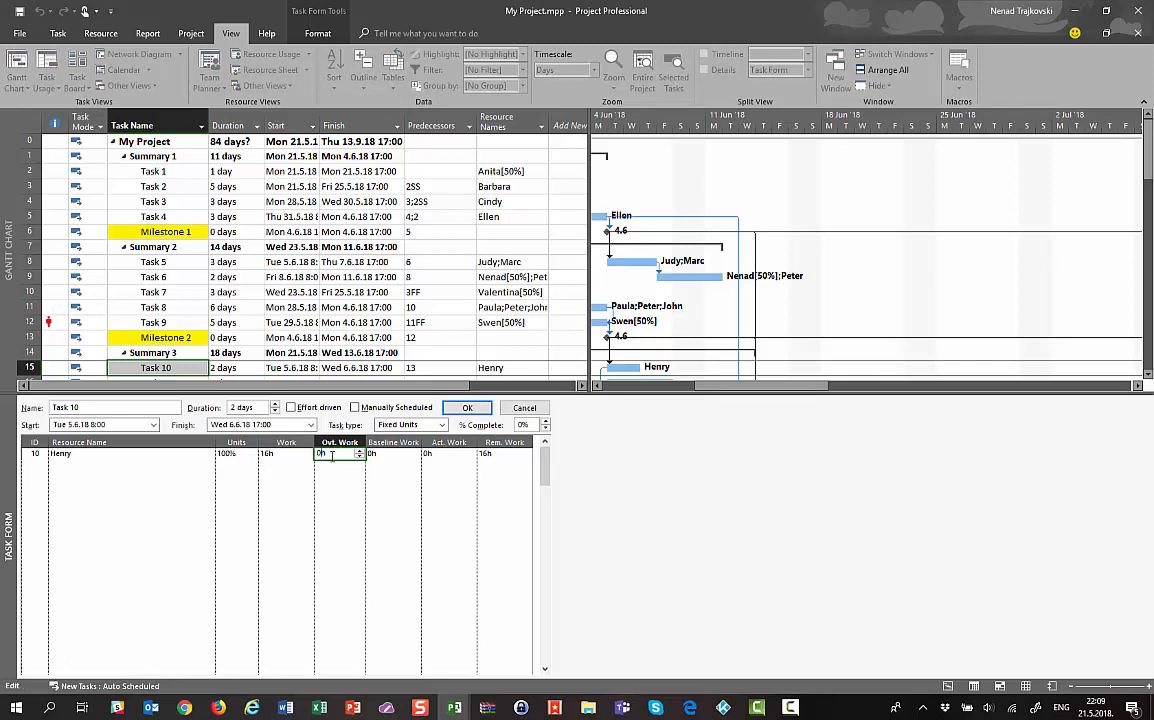
type("8")
key("BackSpace")
left_click(462, 408)
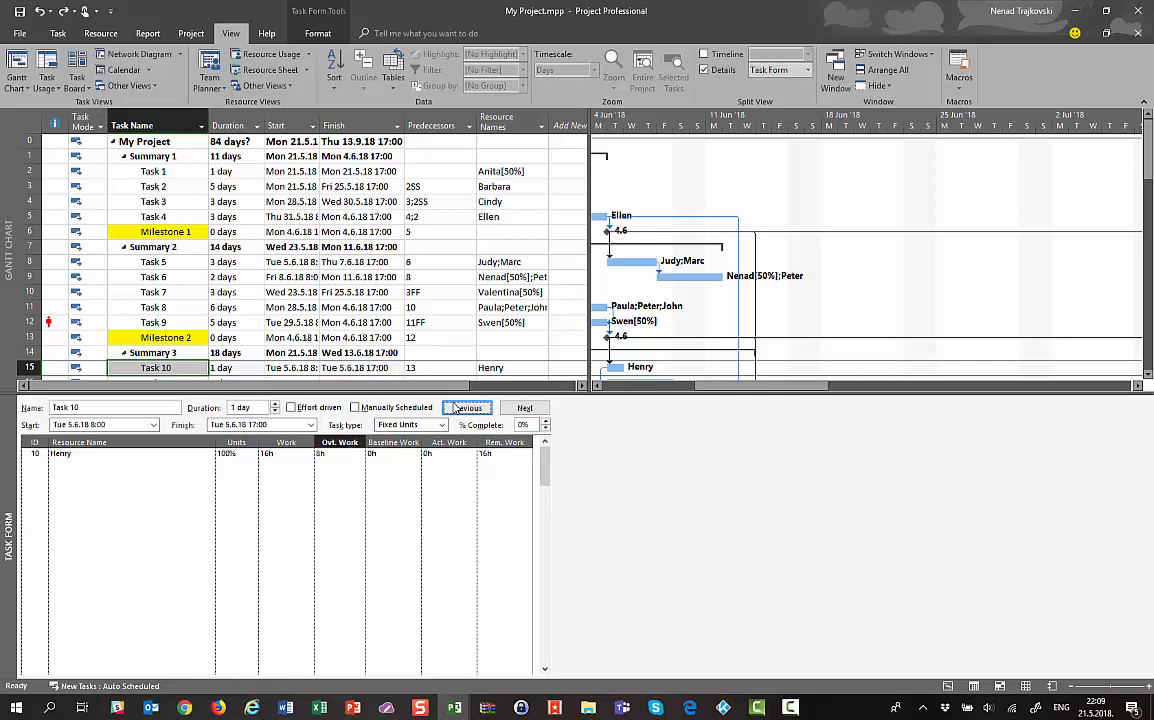
Check the assignment's work and overtime values, then bring the Excel workbook Book1 forward
left_click(285, 455)
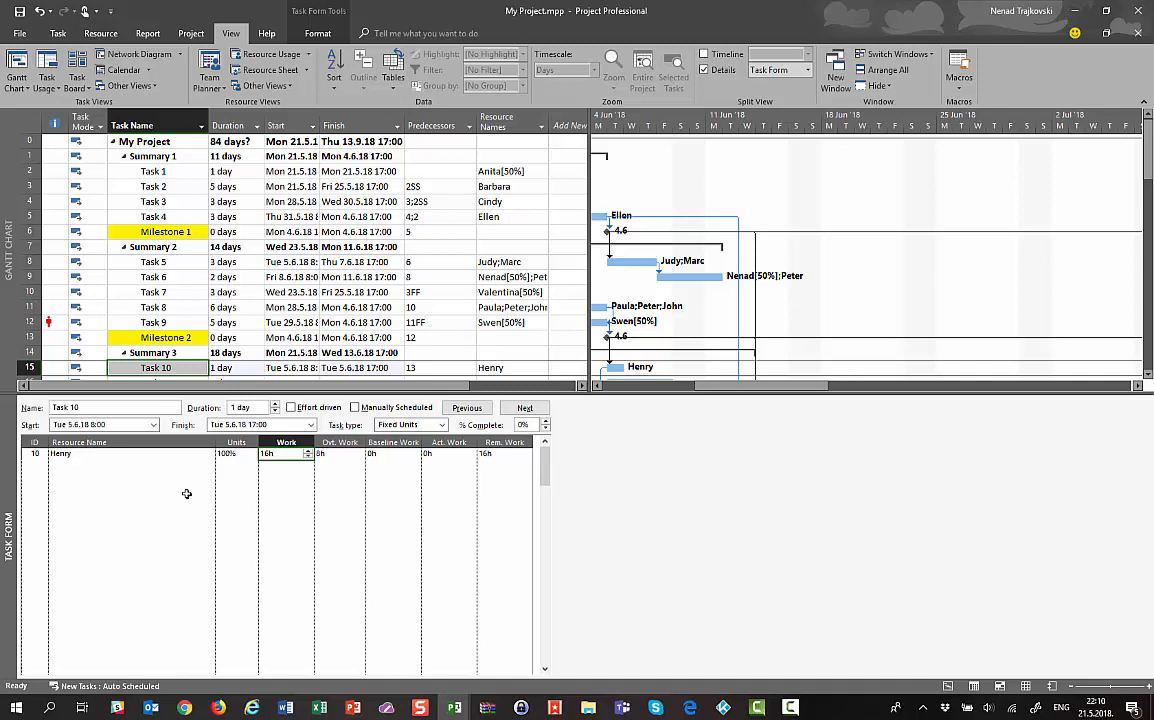
left_click(277, 453)
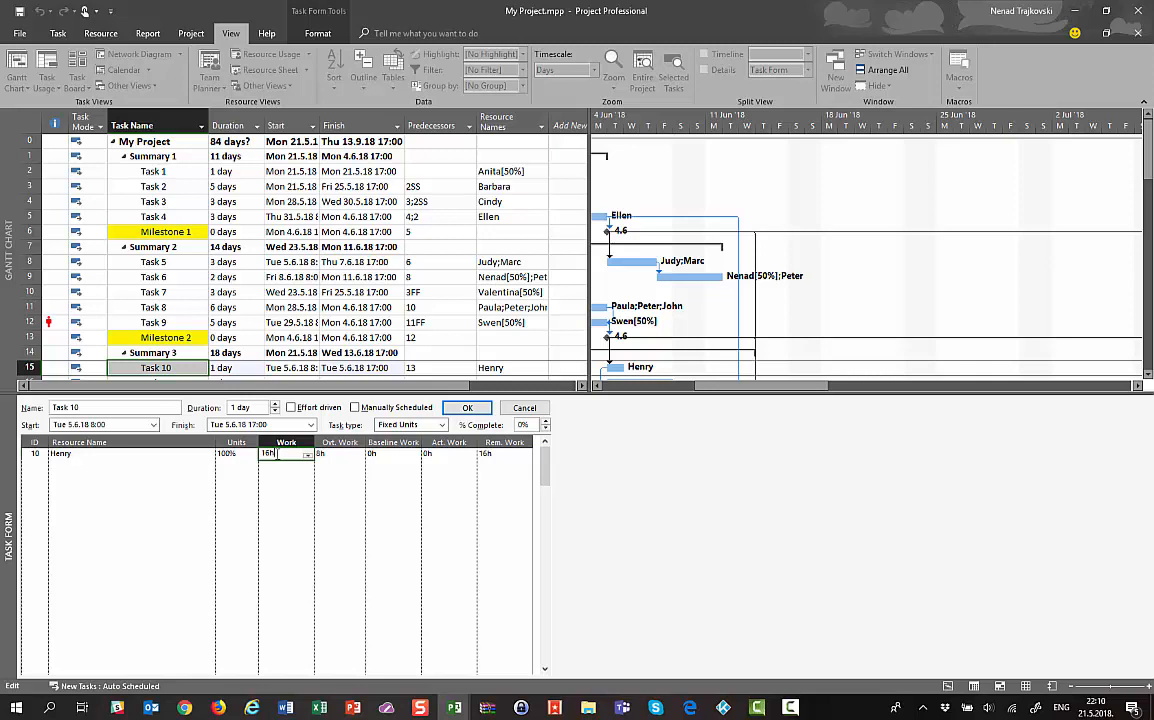
left_click(328, 455)
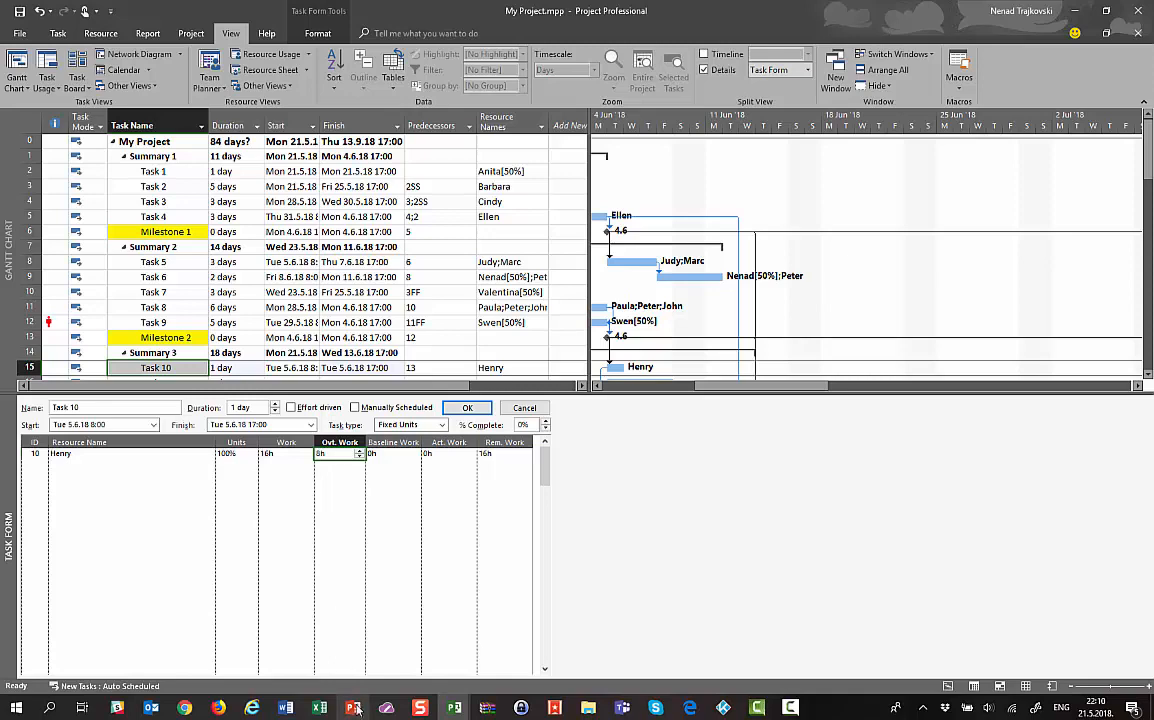
left_click(319, 707)
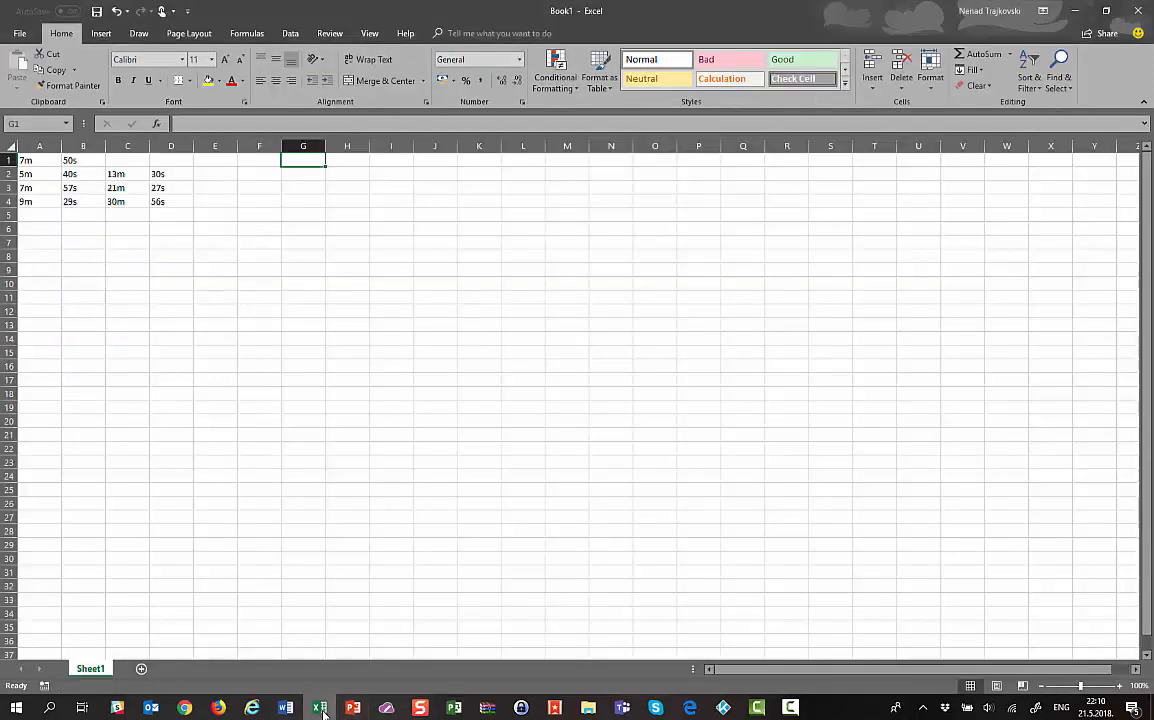
Add Sheet2 and enter 2 days, 8hrs/day and 16hrs - total across A1:C1
left_click(141, 668)
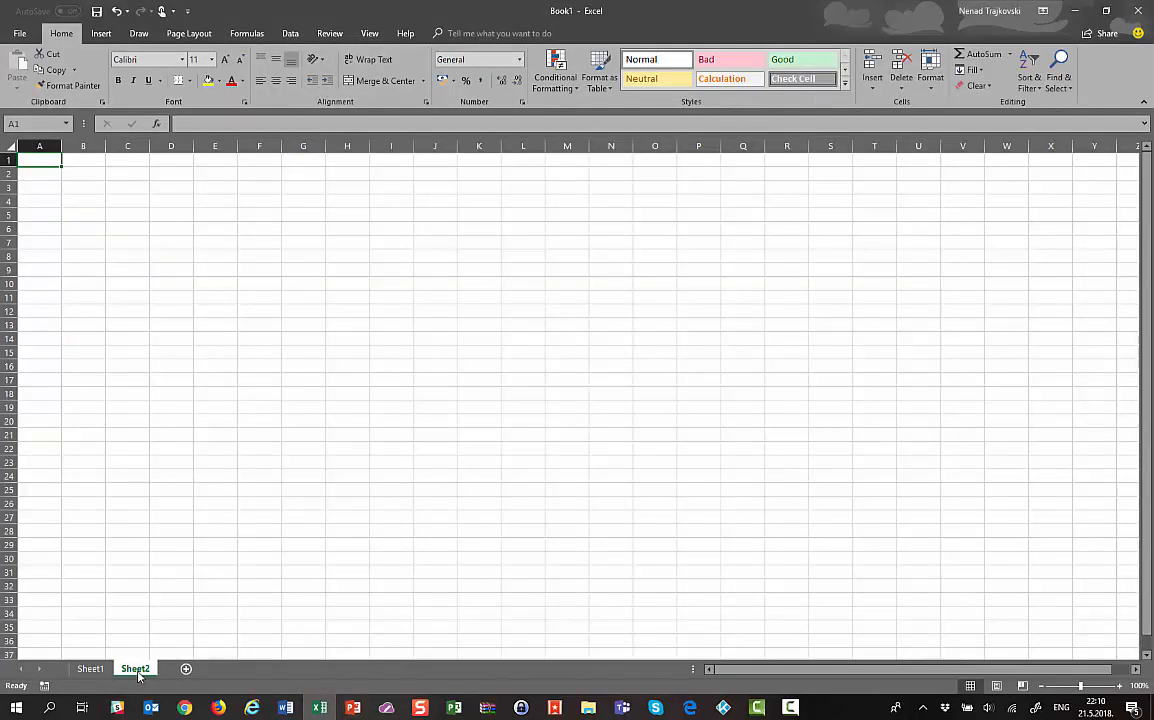
type("2")
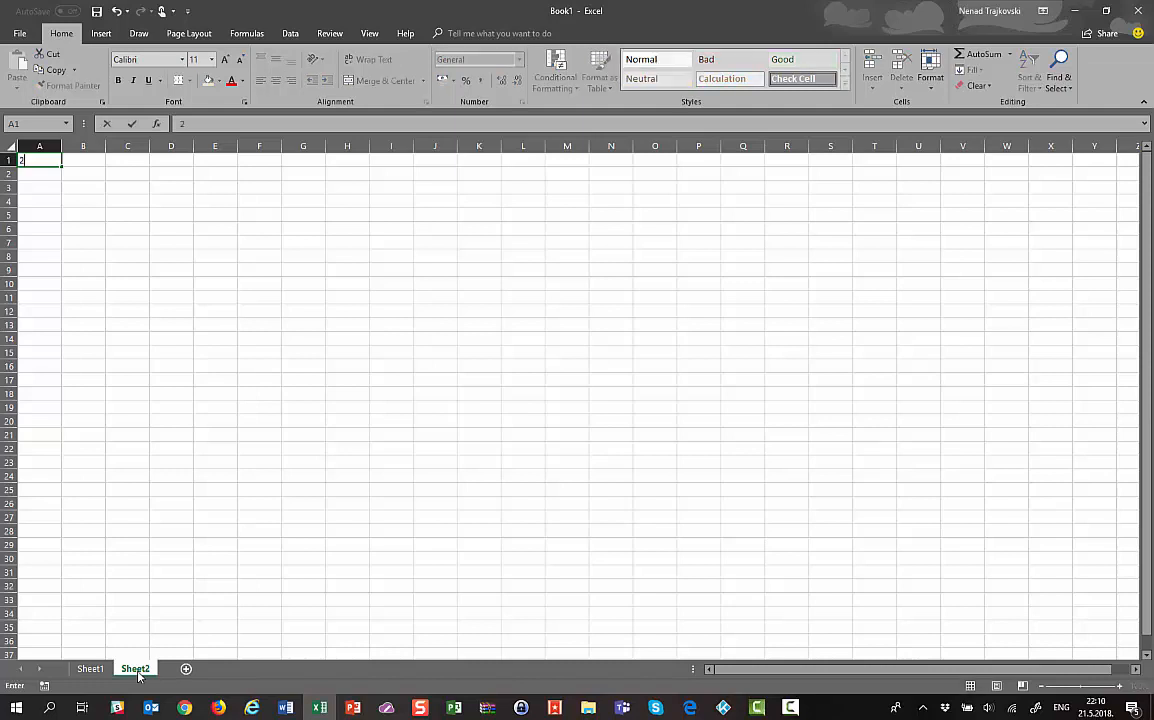
type(" days")
key("Tab")
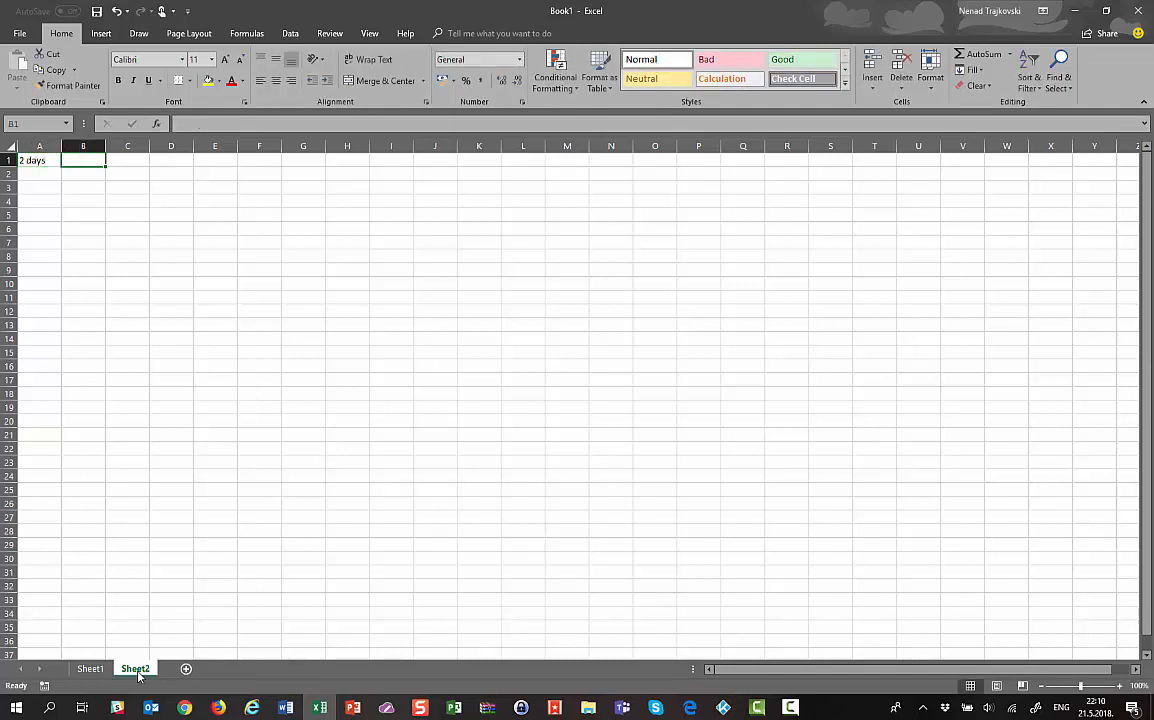
type("8h")
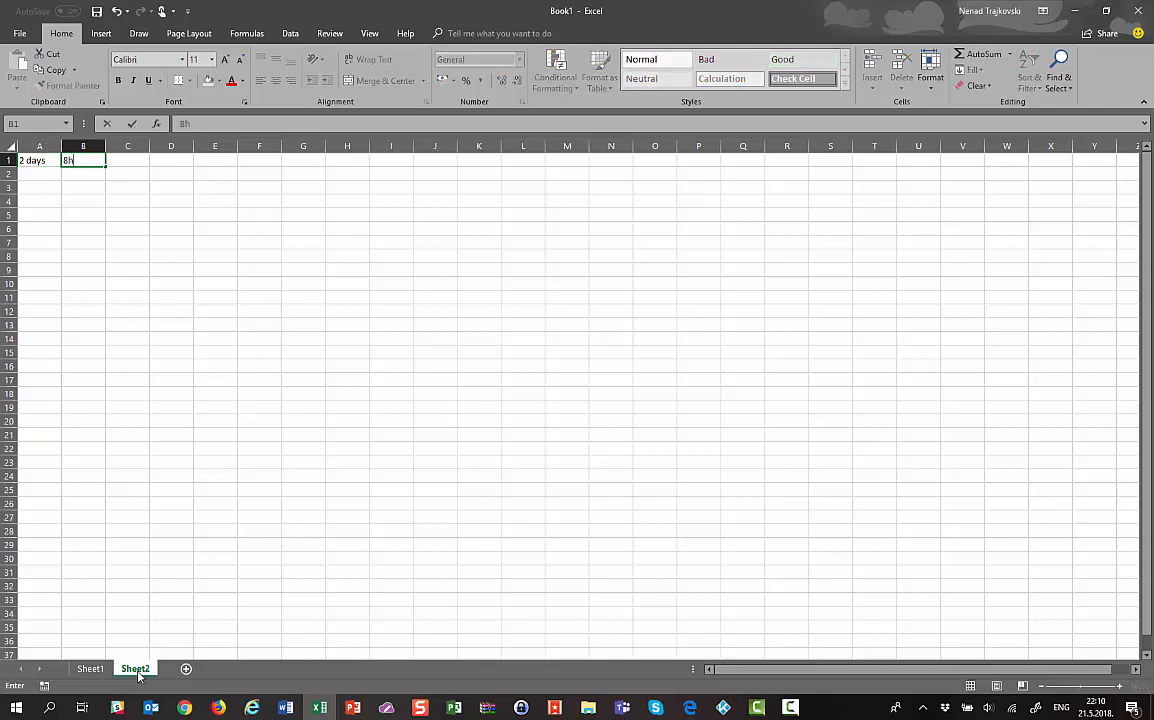
type("rs/day")
key("Tab")
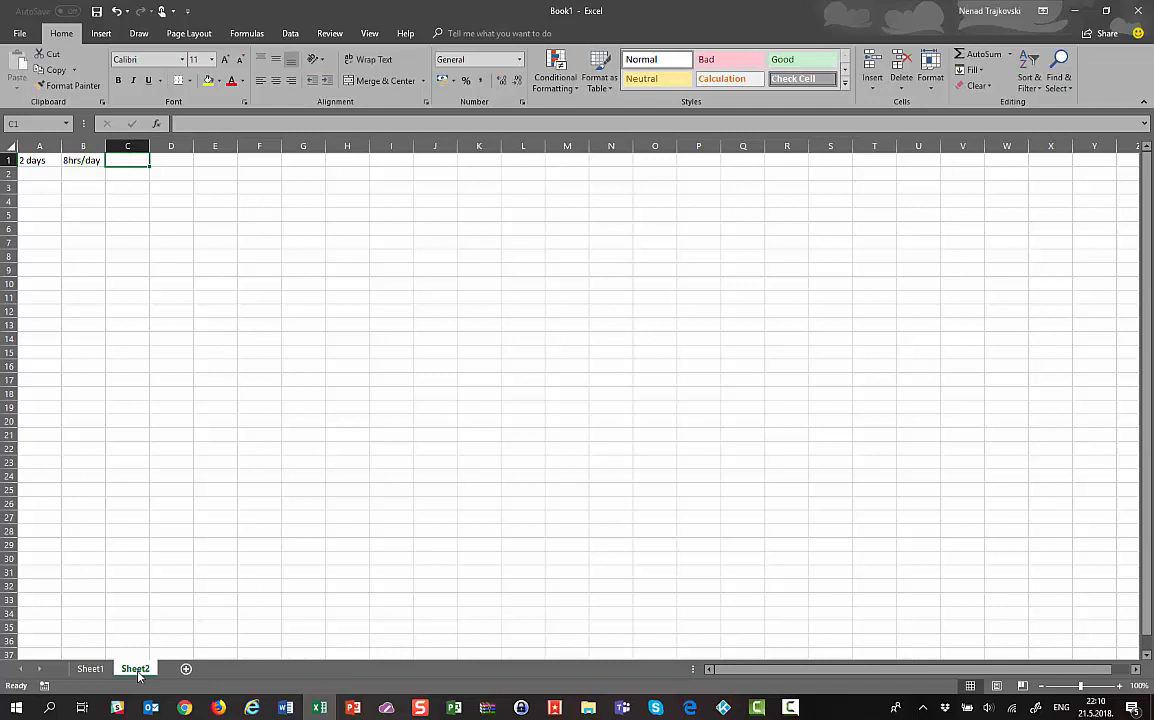
type("16hrs")
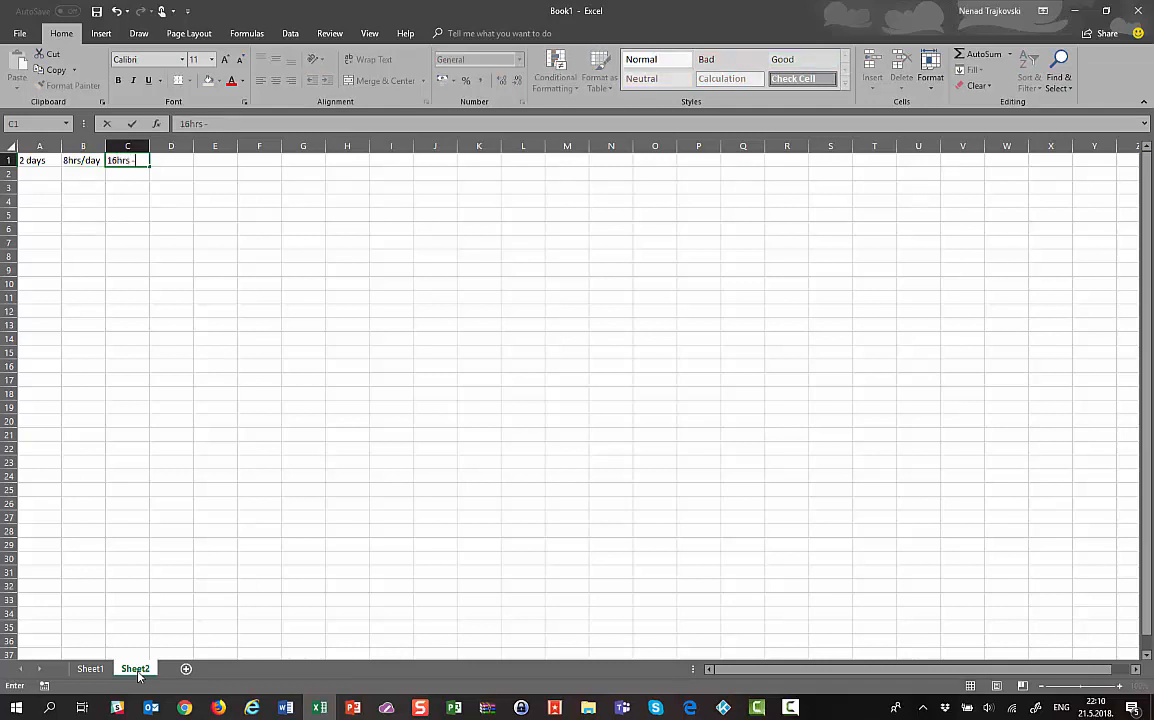
type(" - total")
key("Return")
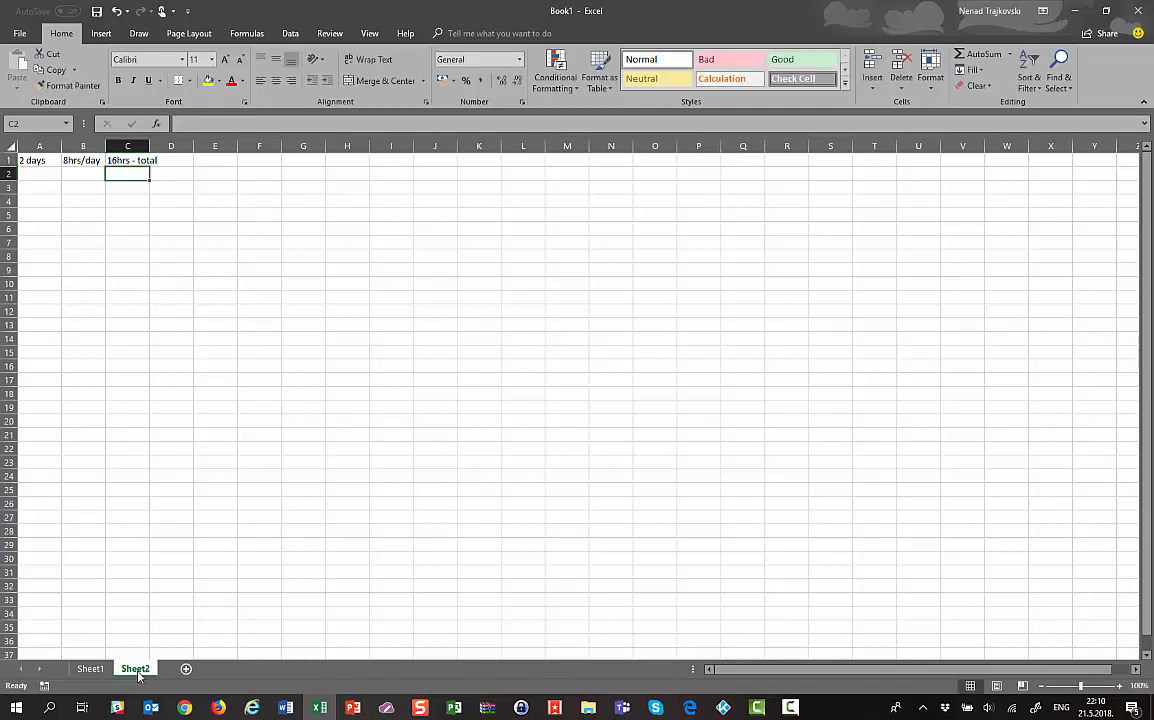
Enter OVERTIME in B3 and a bold 8 HOURS in C3, autofitting column B
key("Down")
key("Left")
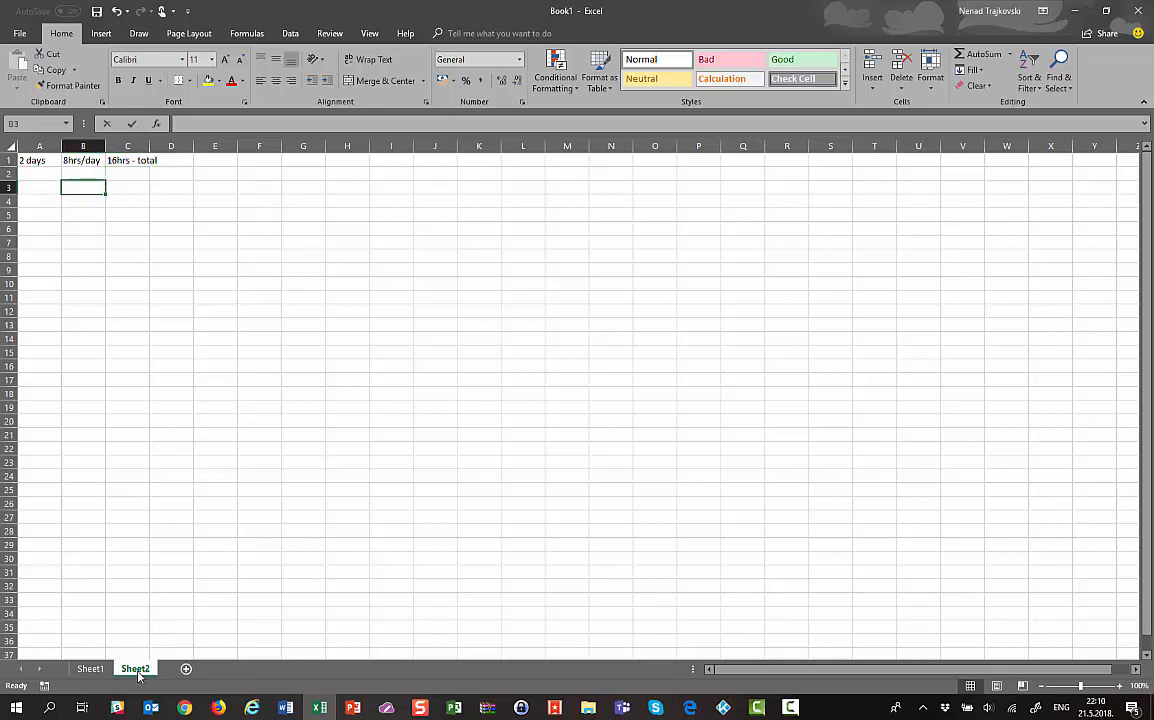
type("ovERTIME")
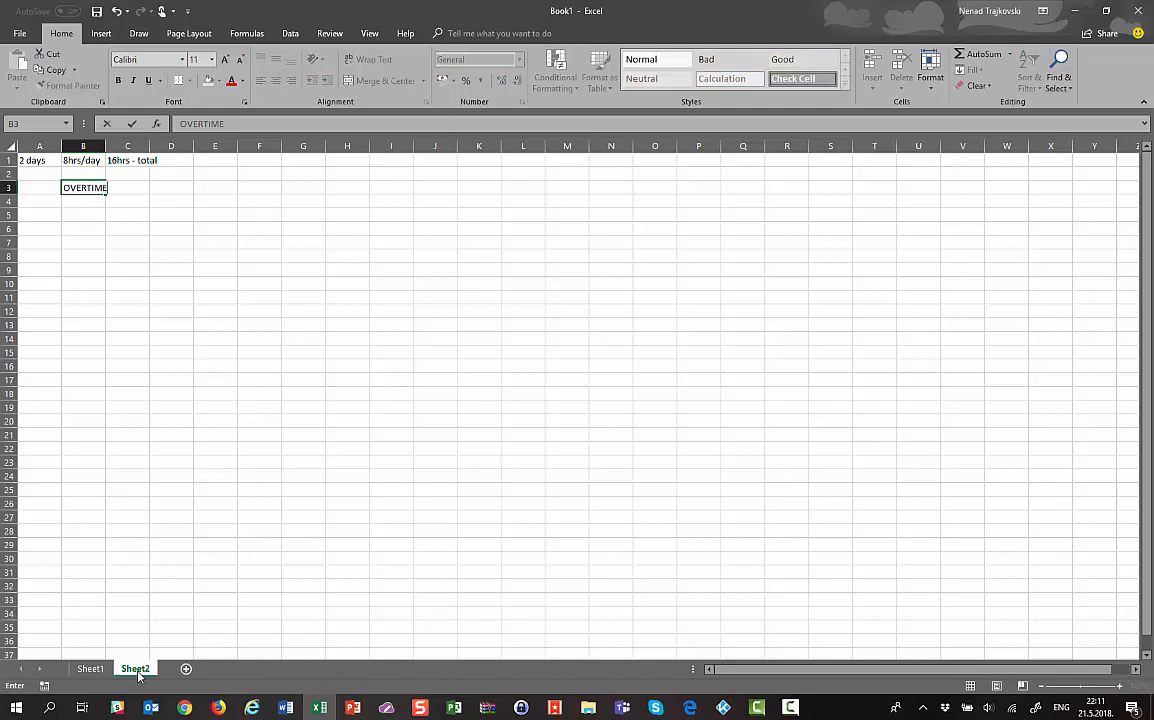
key("ctrl+Return")
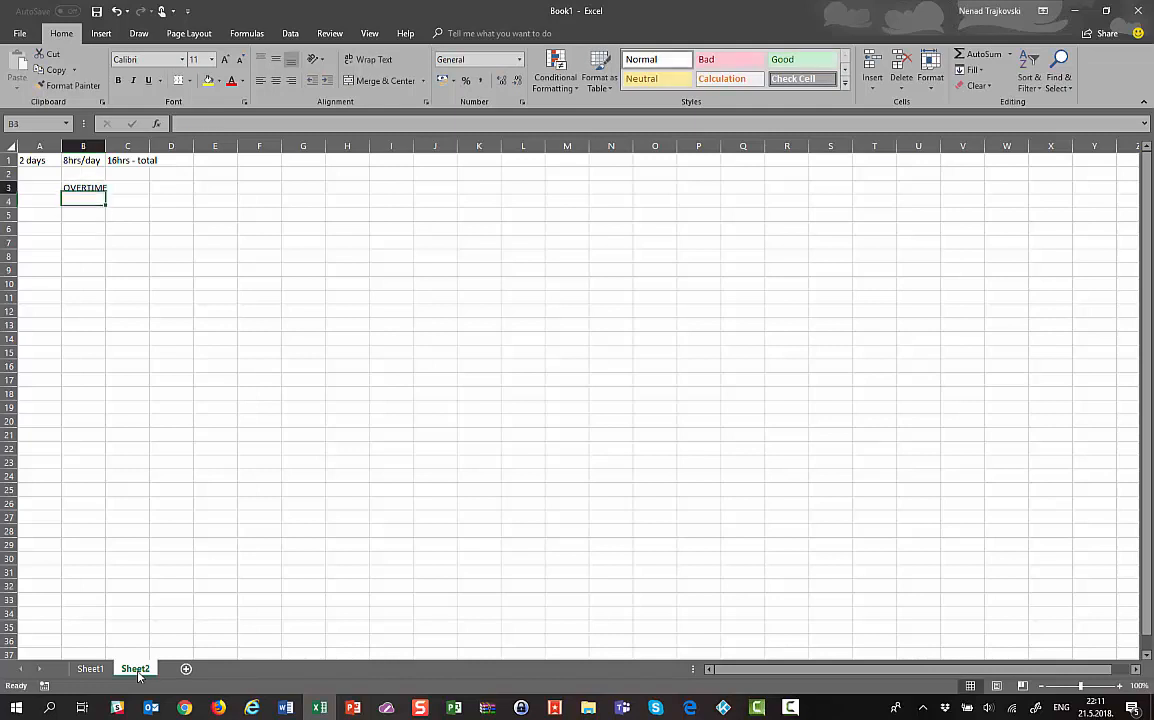
double_click(105, 146)
left_click(129, 192)
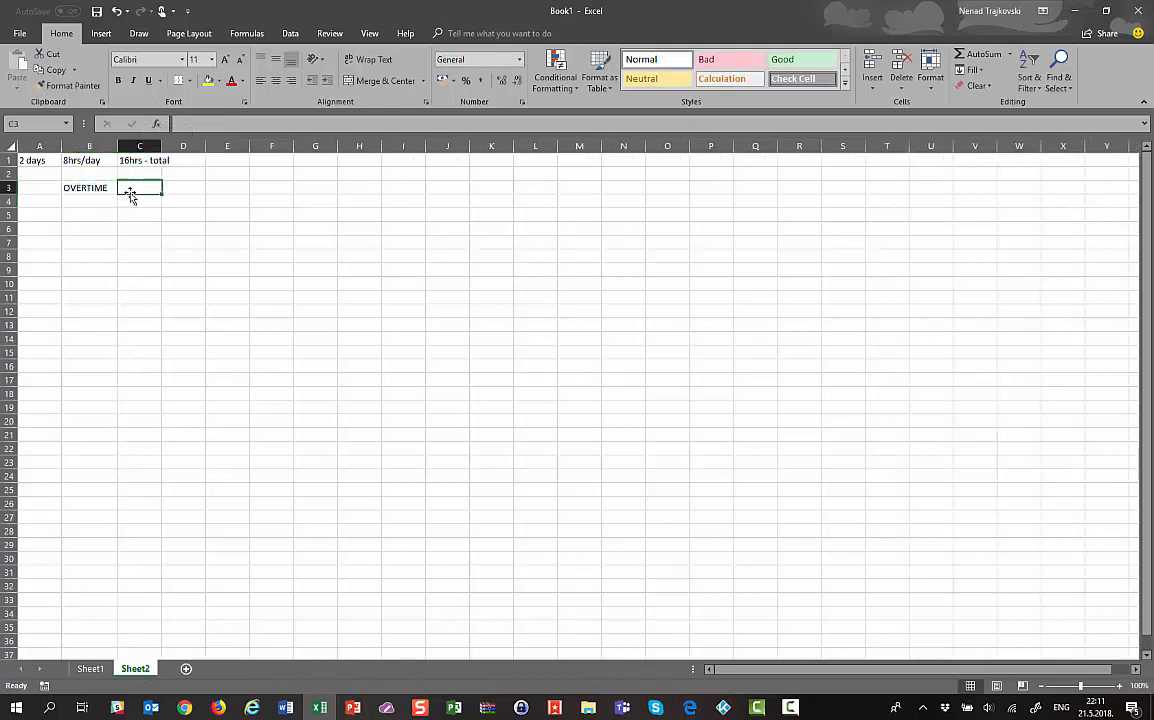
type("8")
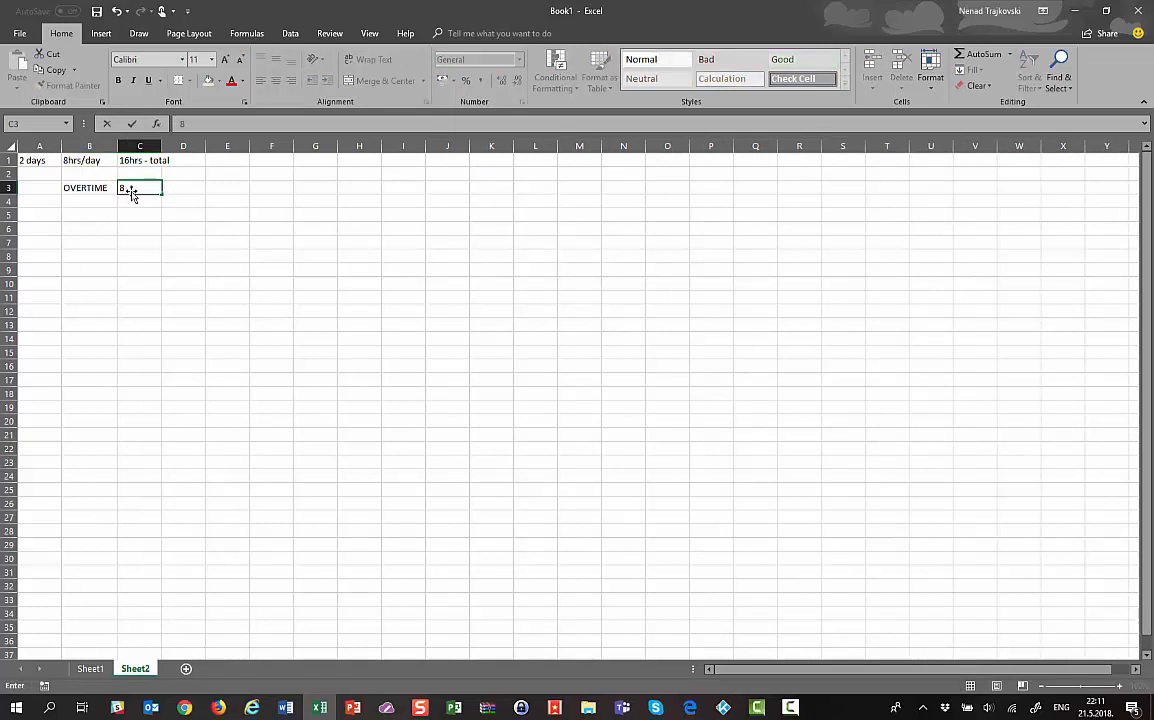
type(" HOURS")
key("Return")
left_click(132, 192)
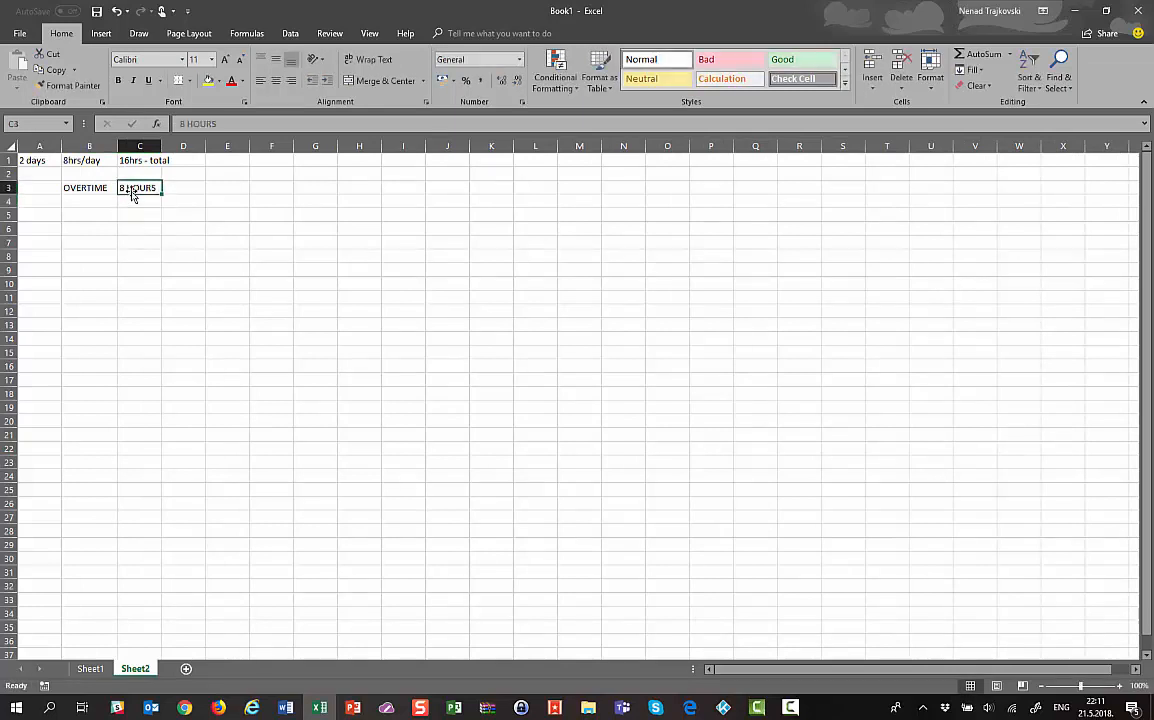
key("ctrl+b")
key("Down")
key("Down")
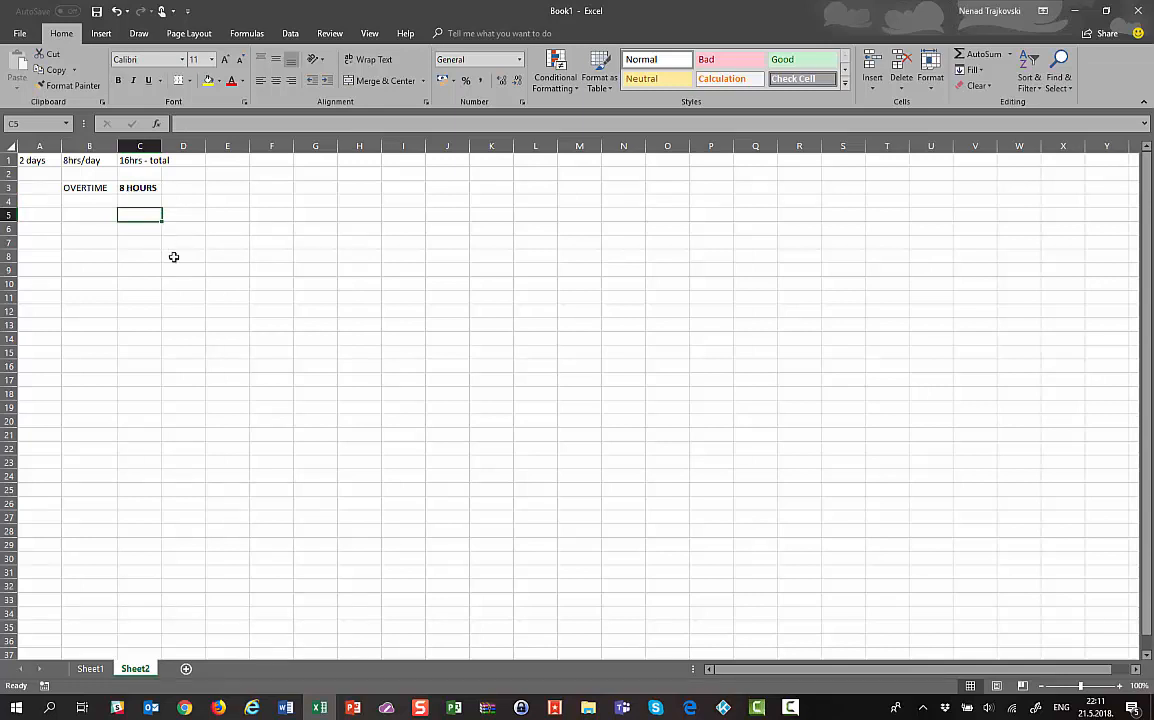
Enter 16 TOTAL in C5:D5 and 8hrs in C6, retyping C5 as 16hrs
type("16")
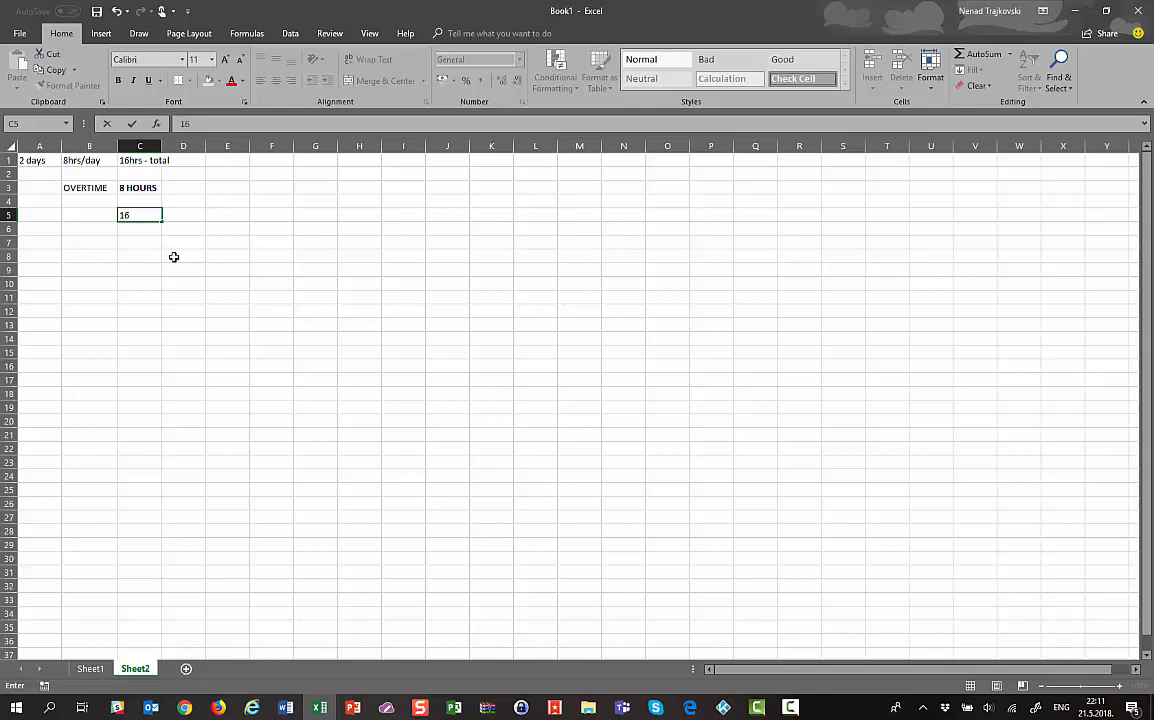
key("Tab")
type("TOT")
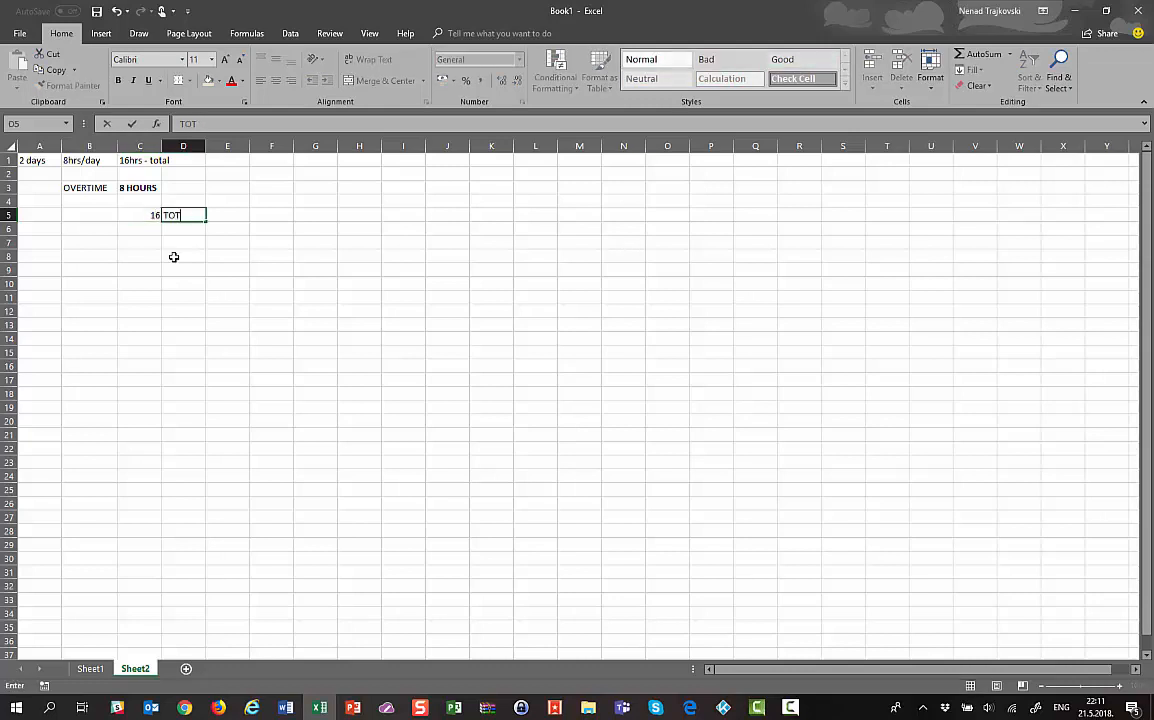
type("AL")
key("Return")
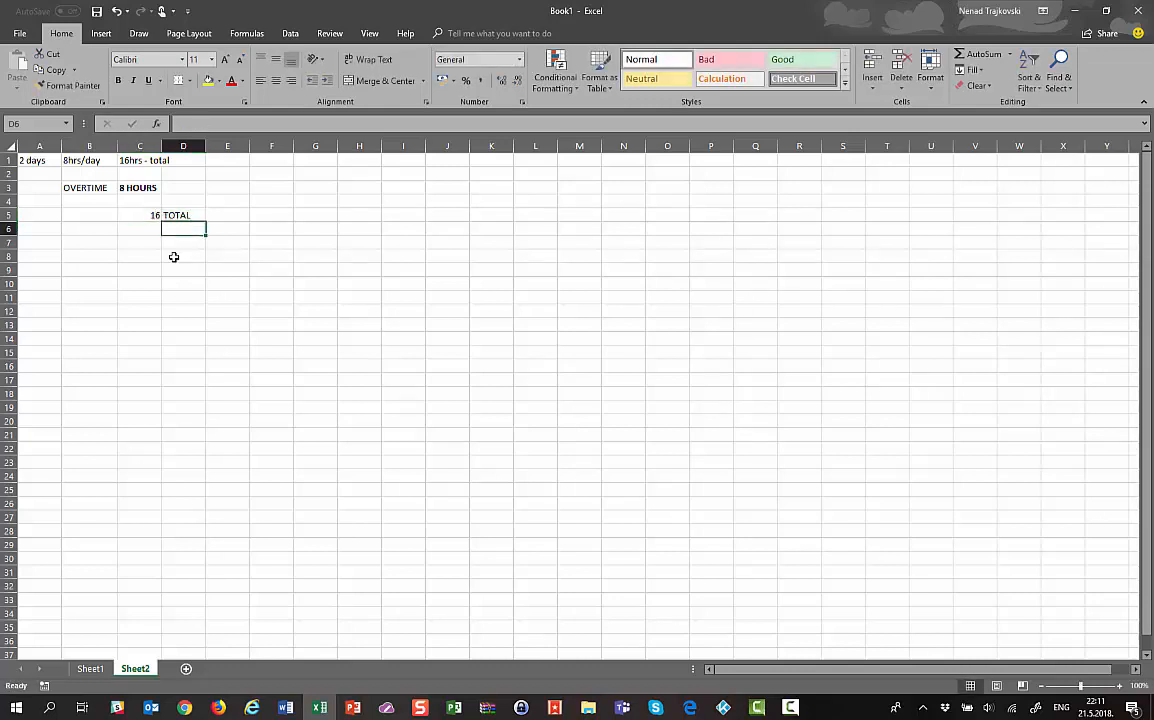
type("8hrs")
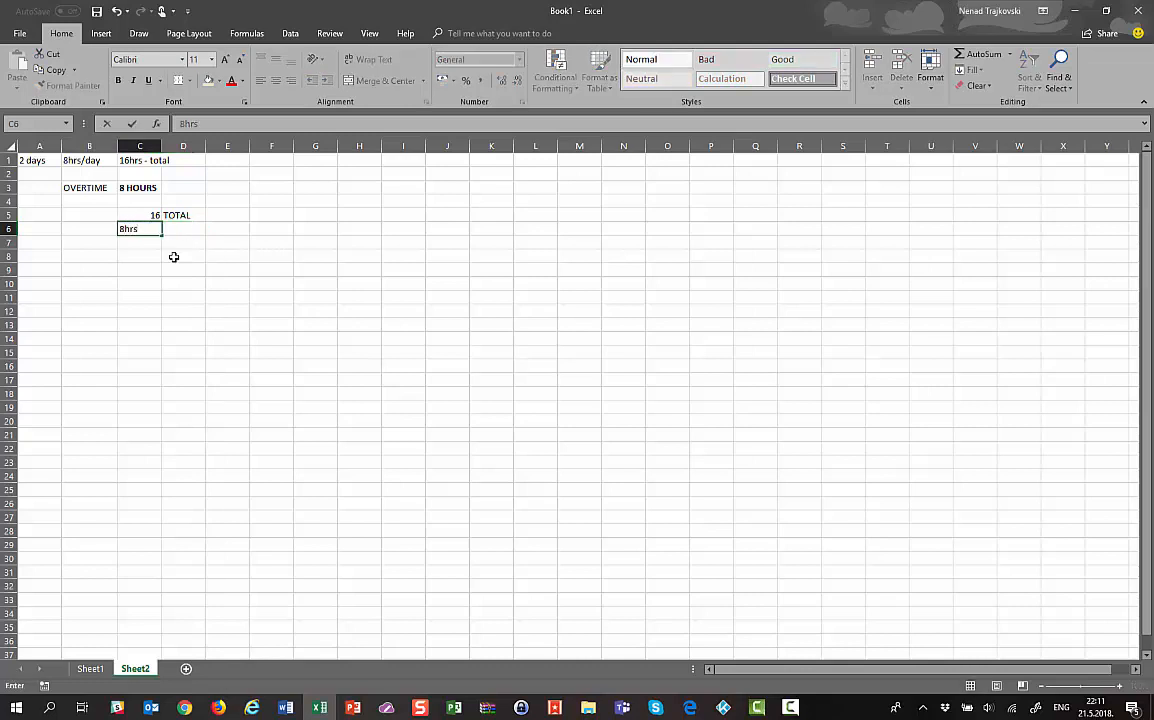
key("Tab")
key("Left")
key("Up")
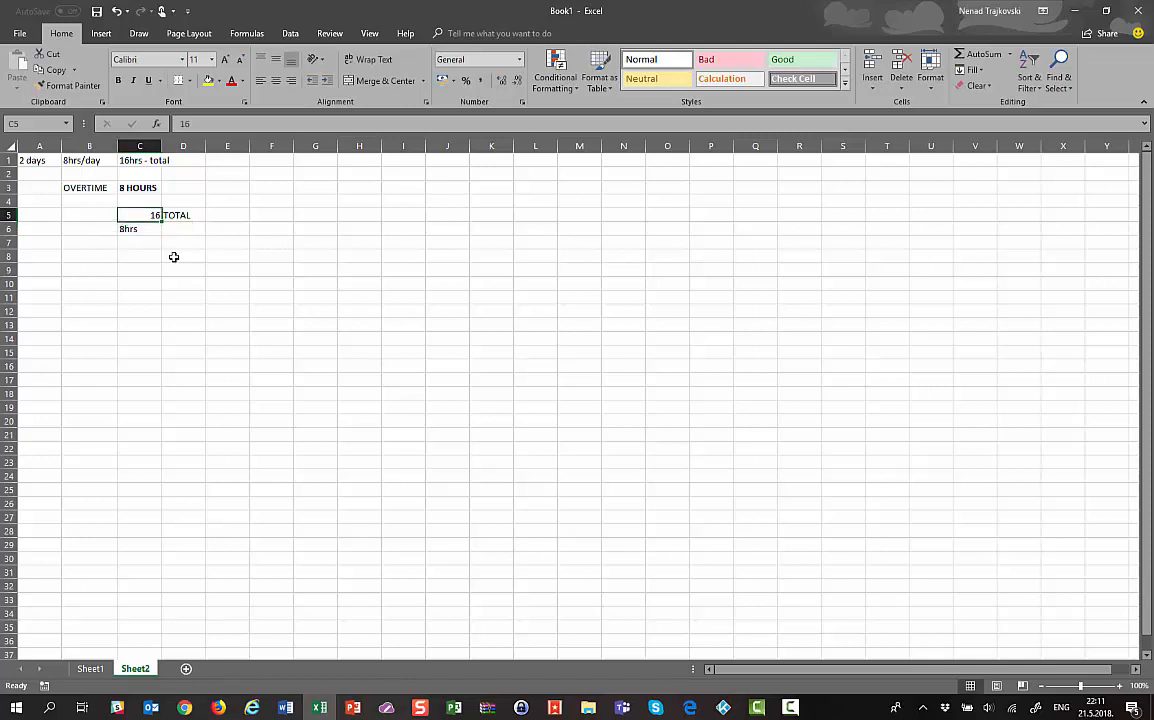
type("16hrs")
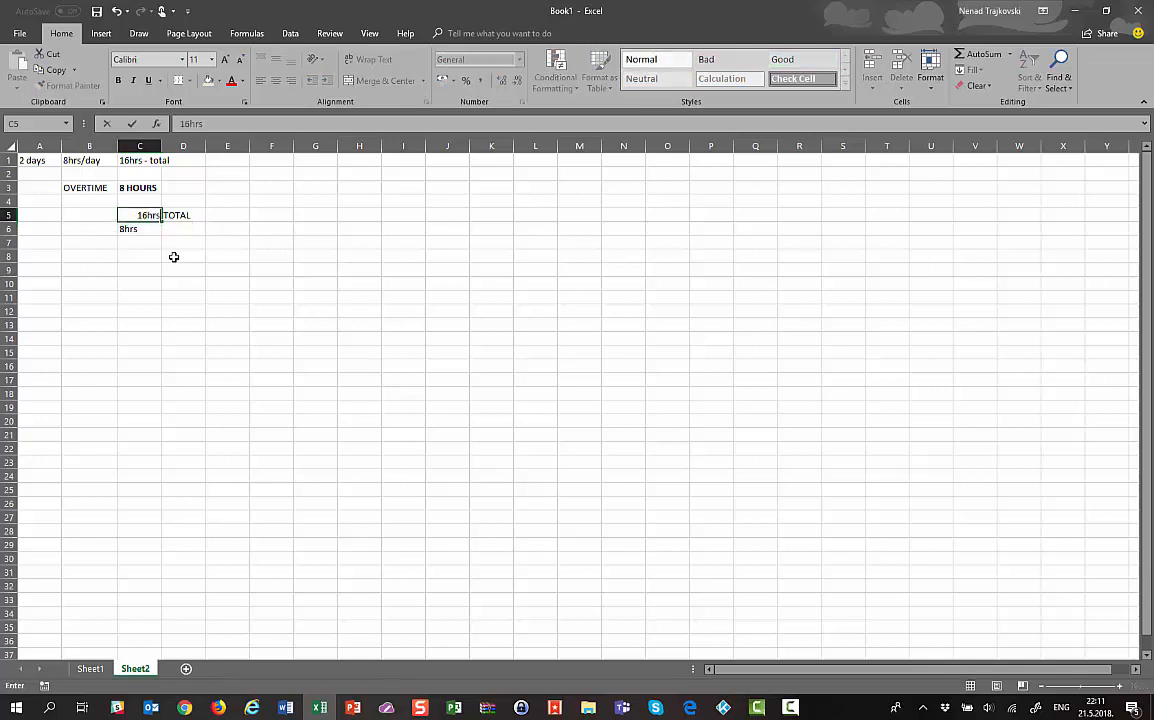
key("Return")
Label the 8hrs row as OVERTIME in D6
key("Tab")
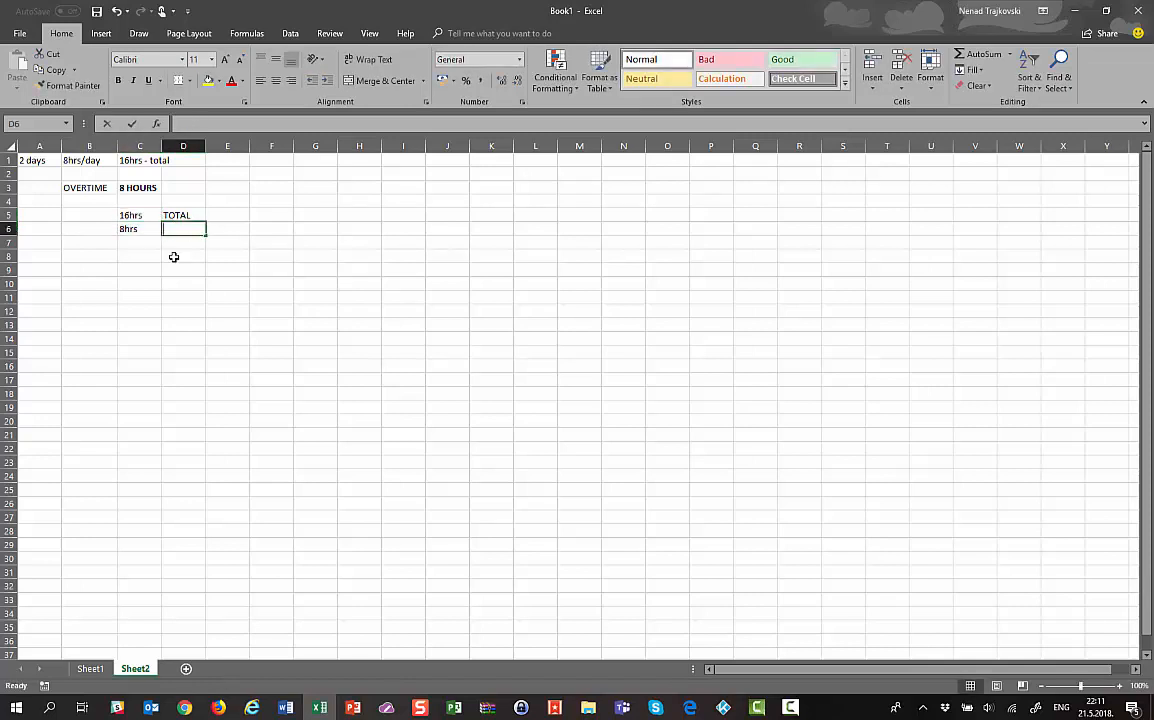
type("OVERTI")
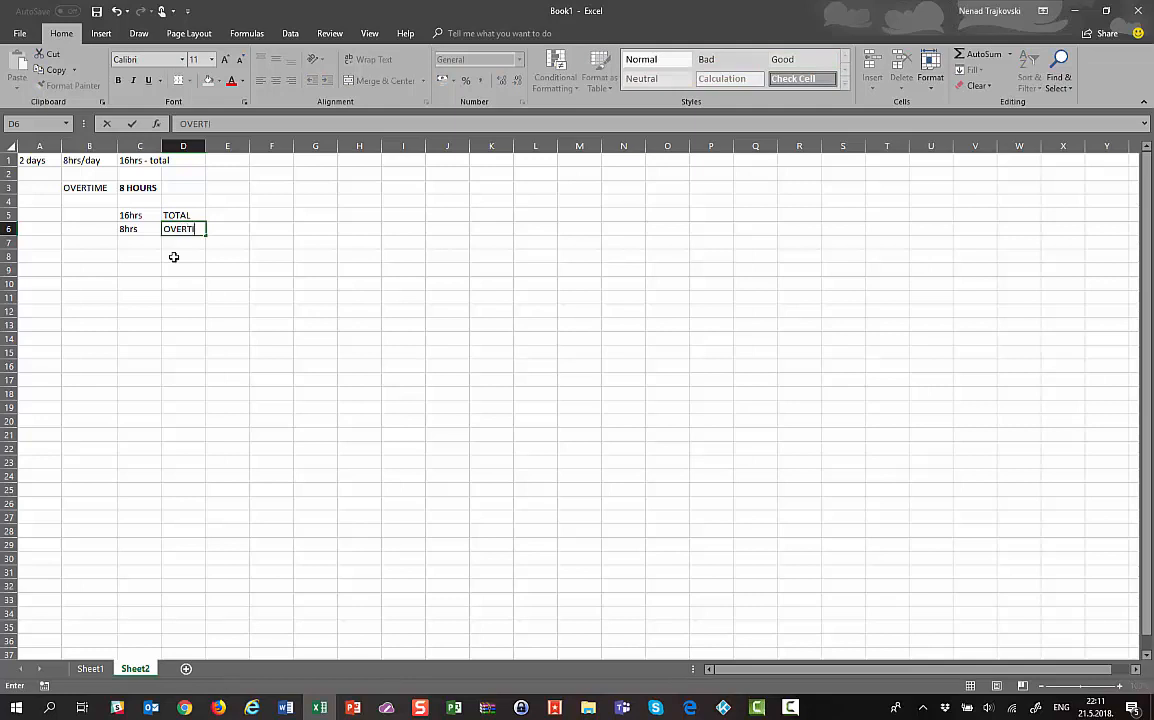
type("ME")
key("Return")
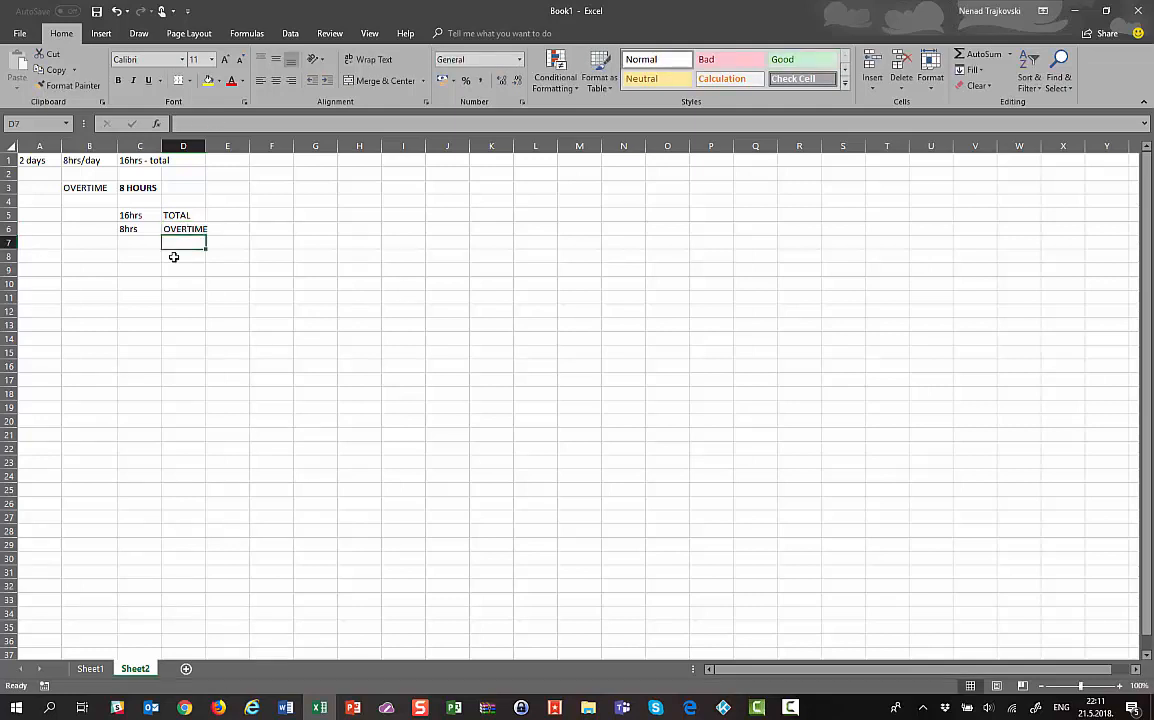
key("Left")
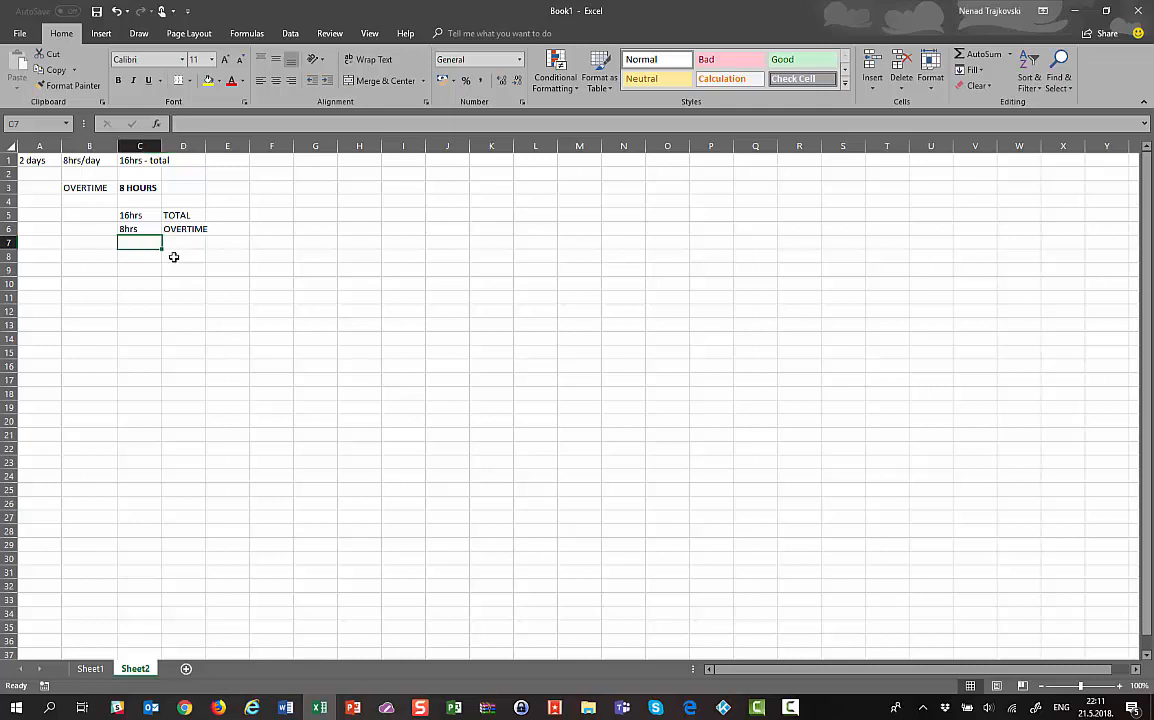
key("Up")
key("Up")
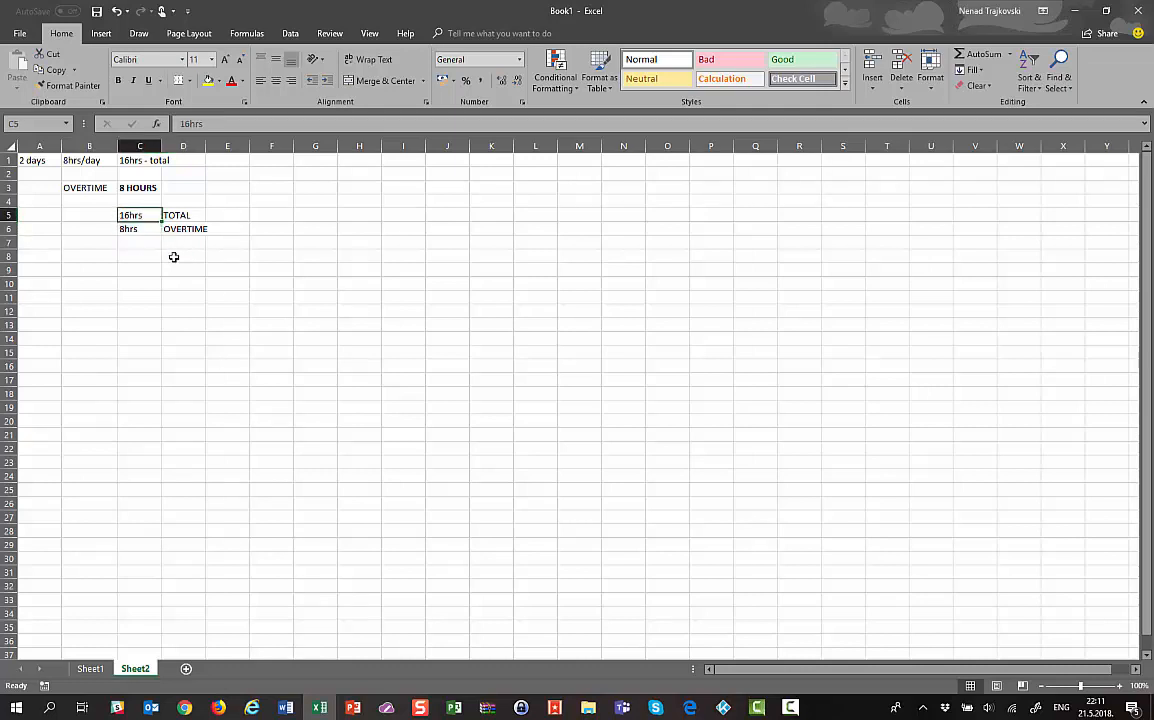
key("Down")
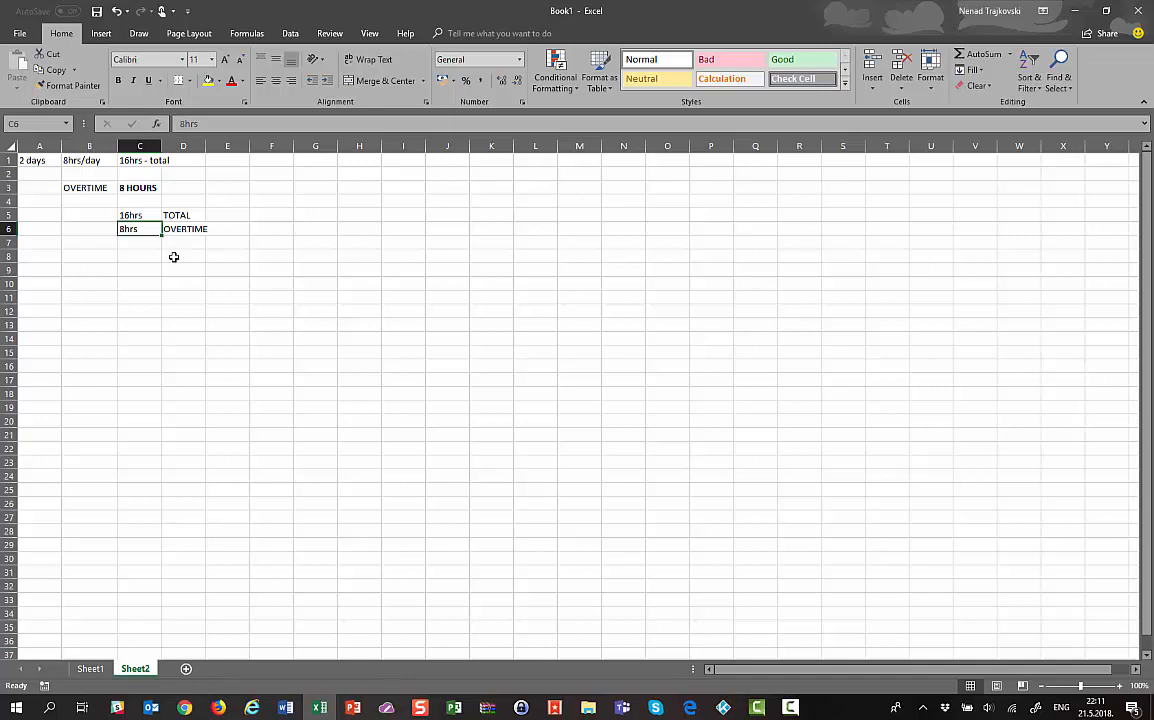
Add a '1 day duration' note in C8 and switch to the My Project schedule
key("Down")
key("Down")
type("1 da")
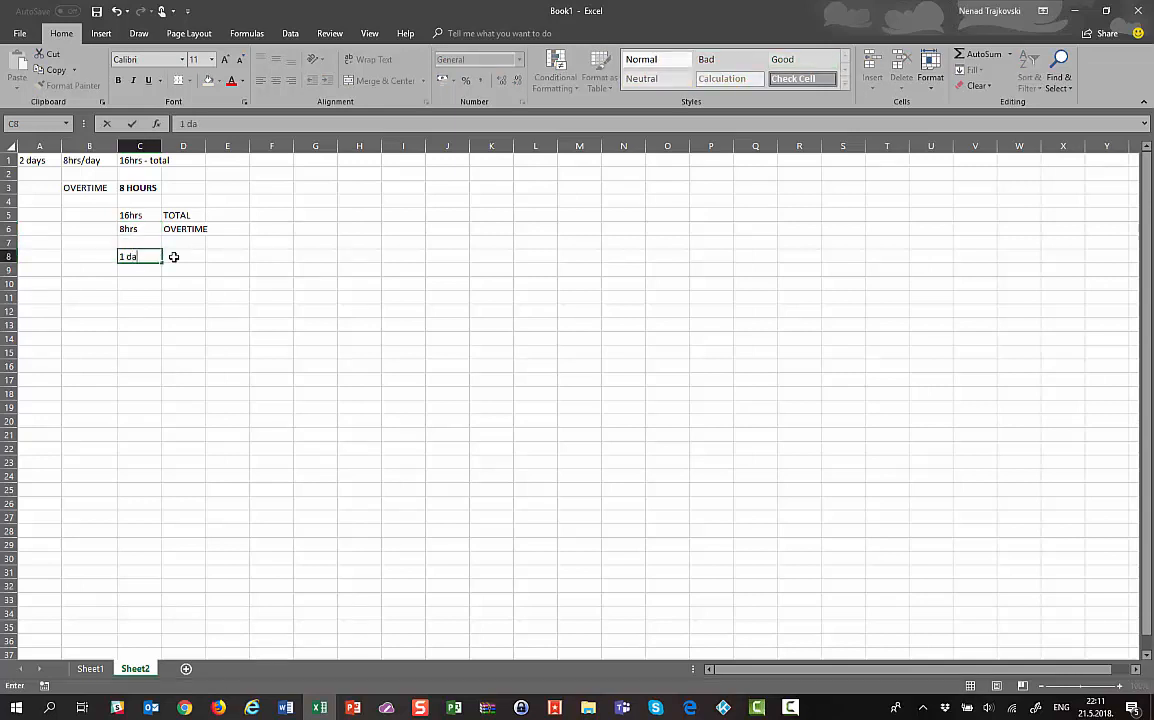
type("y duration")
key("Return")
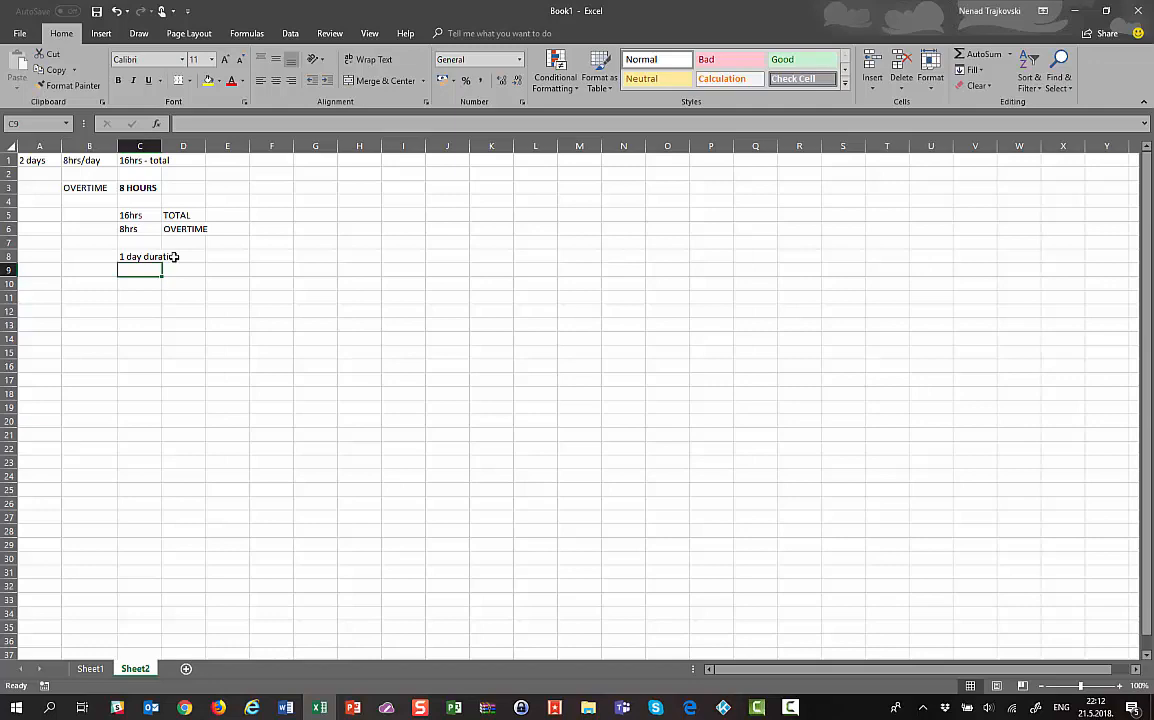
key("alt+Tab")
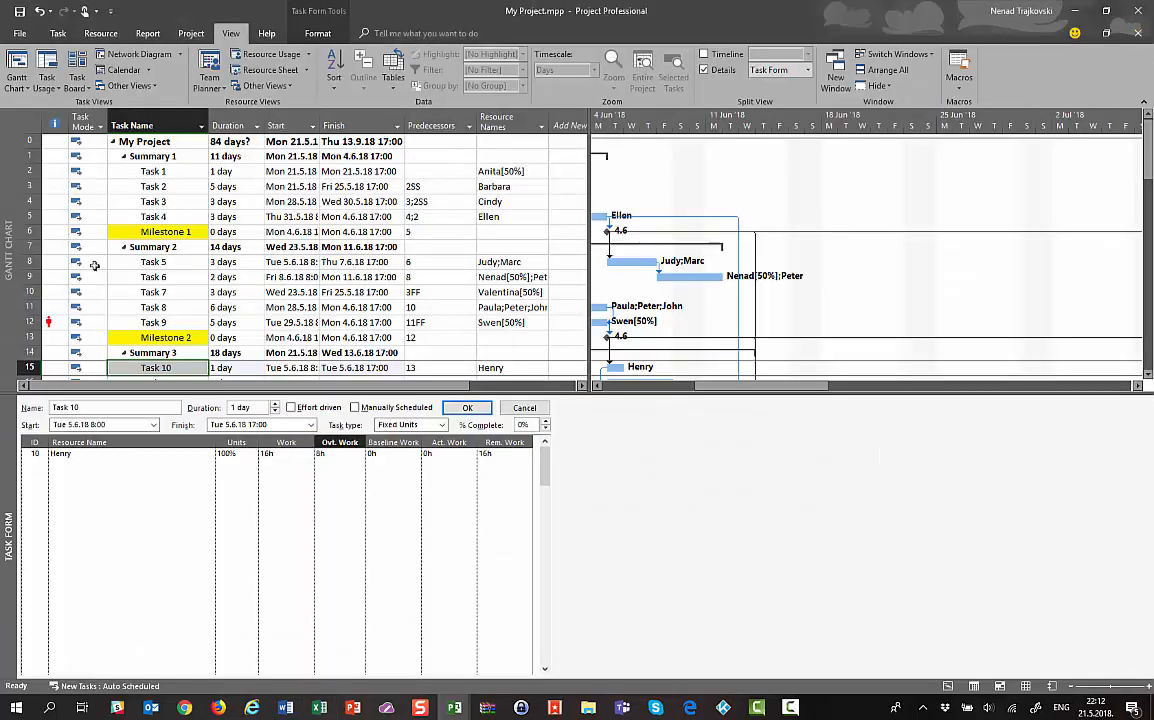
Show Task 10 in Task Usage, scroll to its 16h work day, then return to Excel
left_click(158, 367)
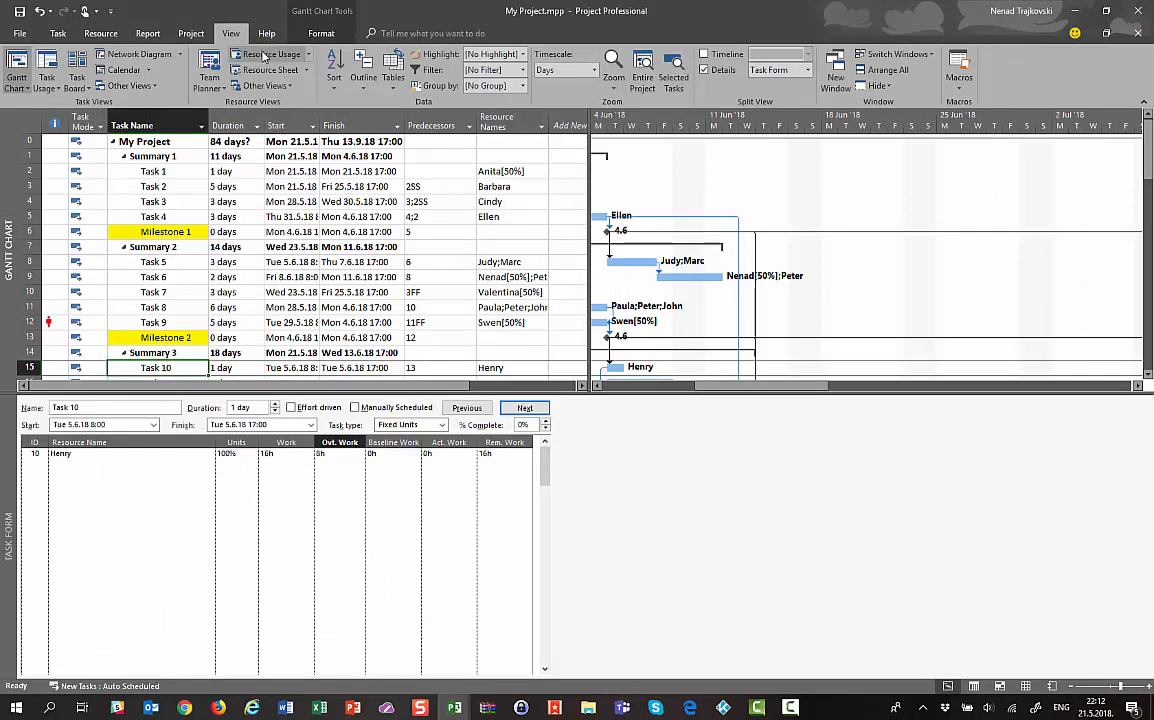
left_click(50, 66)
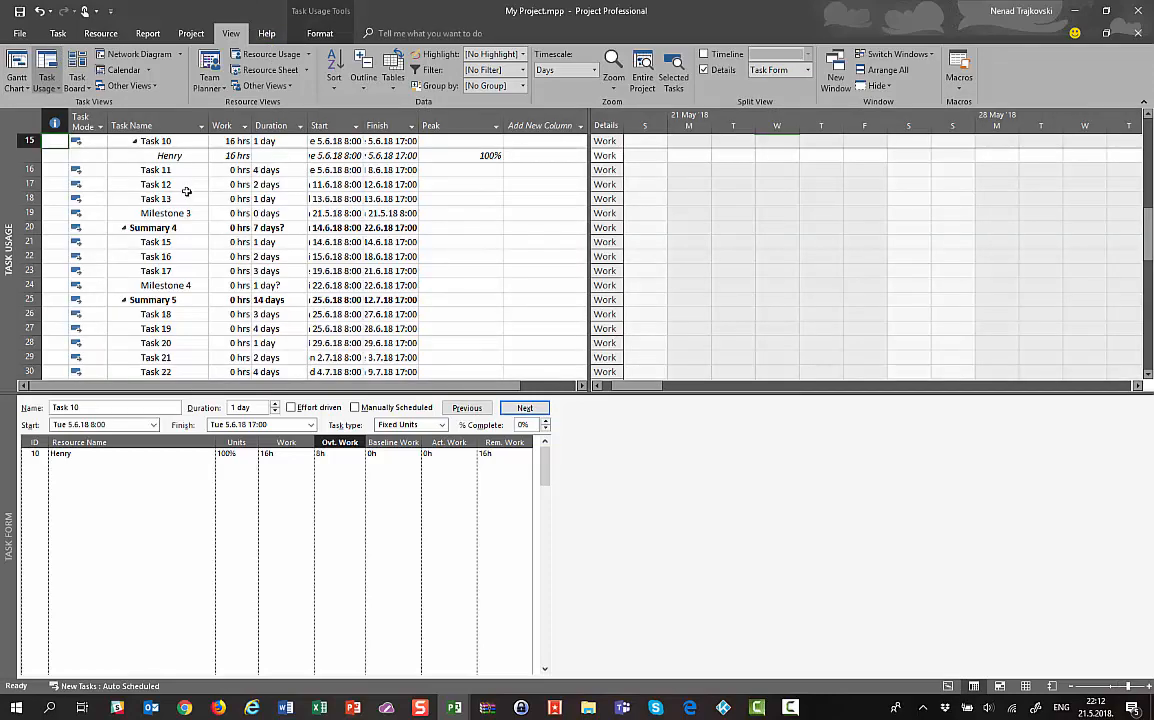
right_click(256, 145)
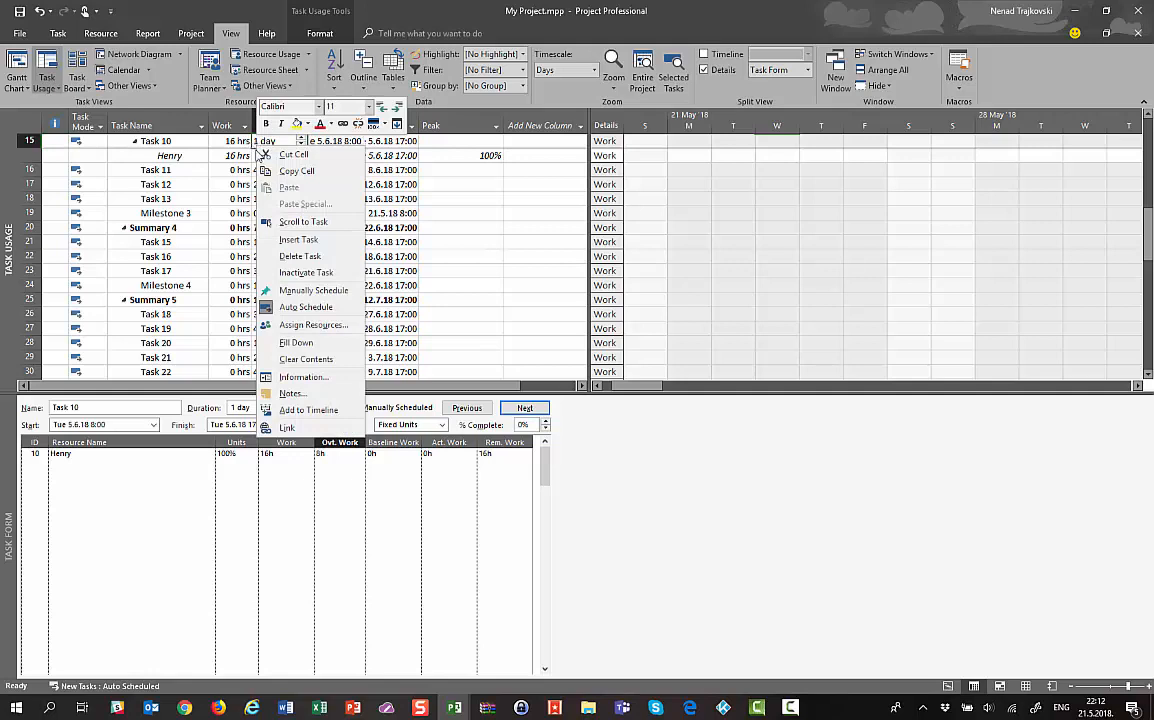
key("Escape")
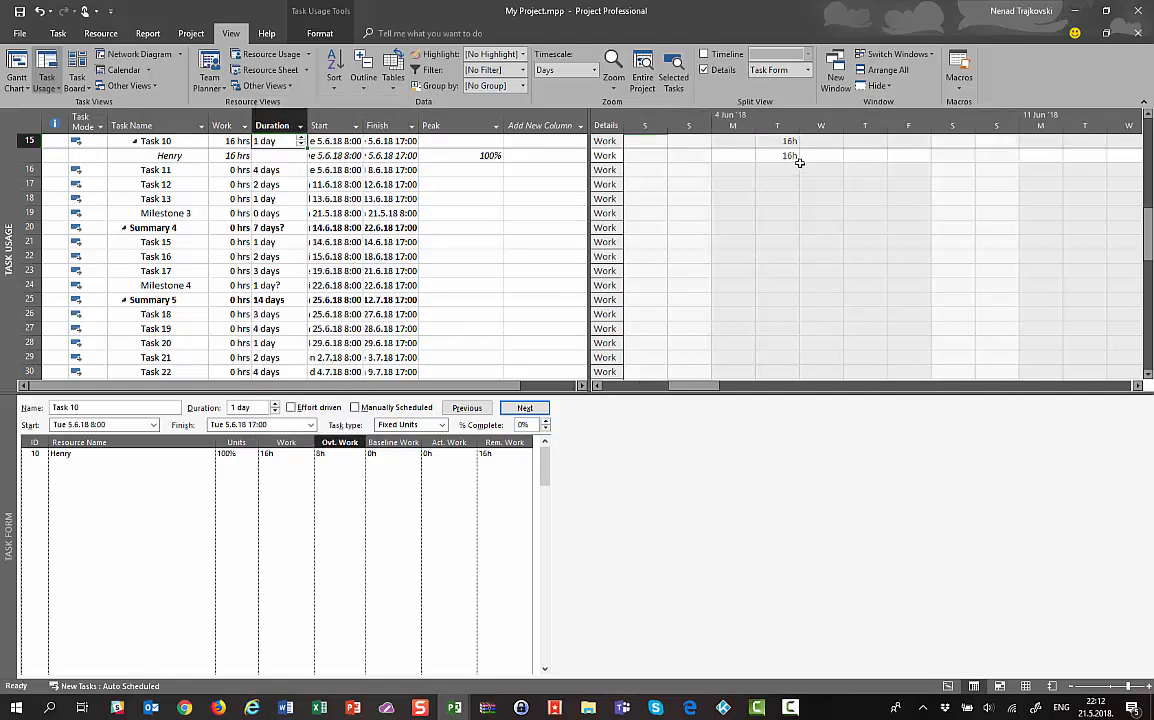
left_click(792, 157)
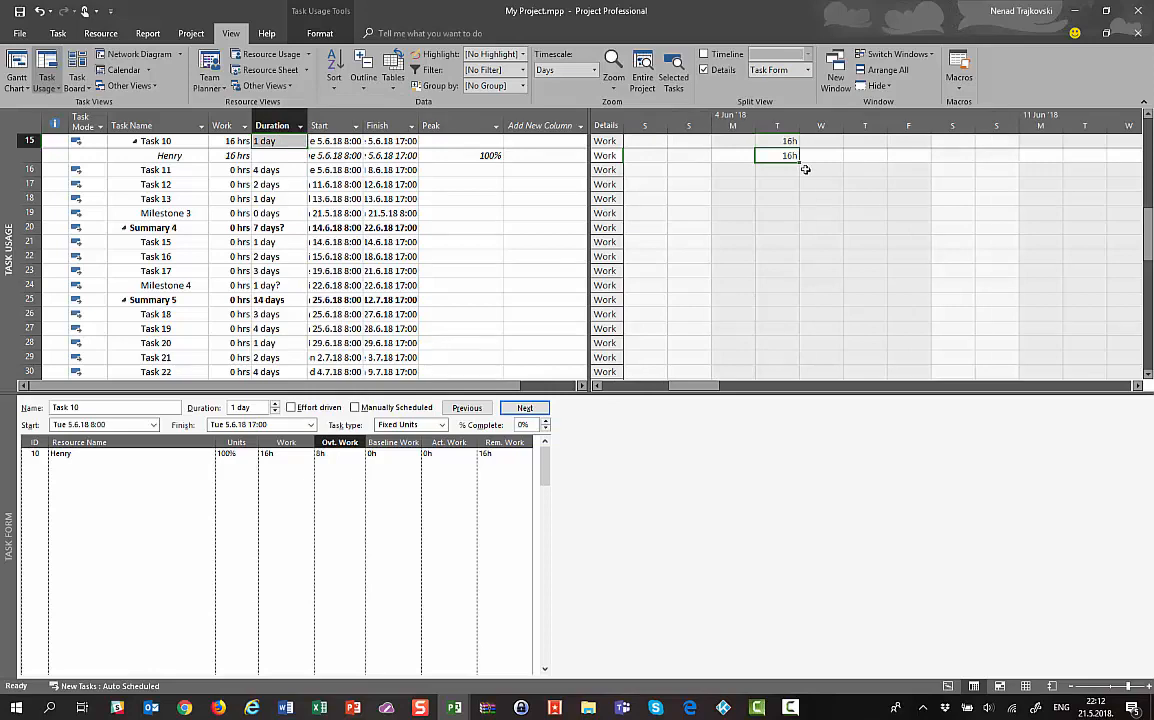
key("alt+Tab")
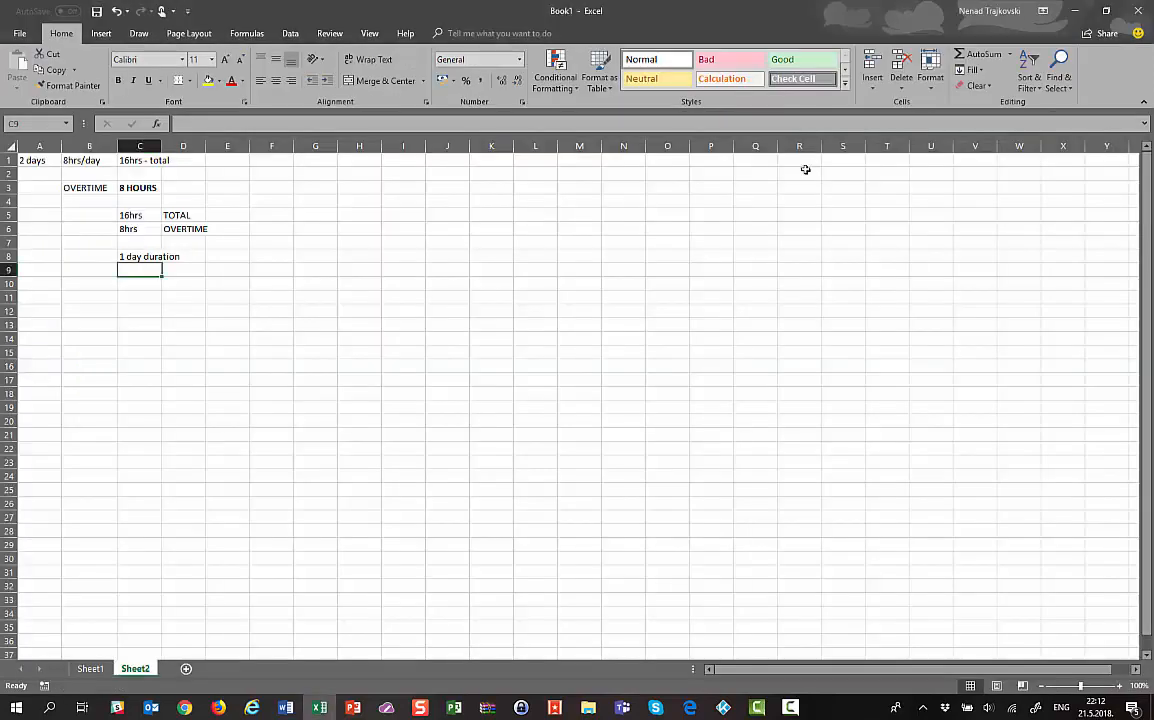
Replace the C8 duration note with a formula computing 16 minus 8
key("Up")
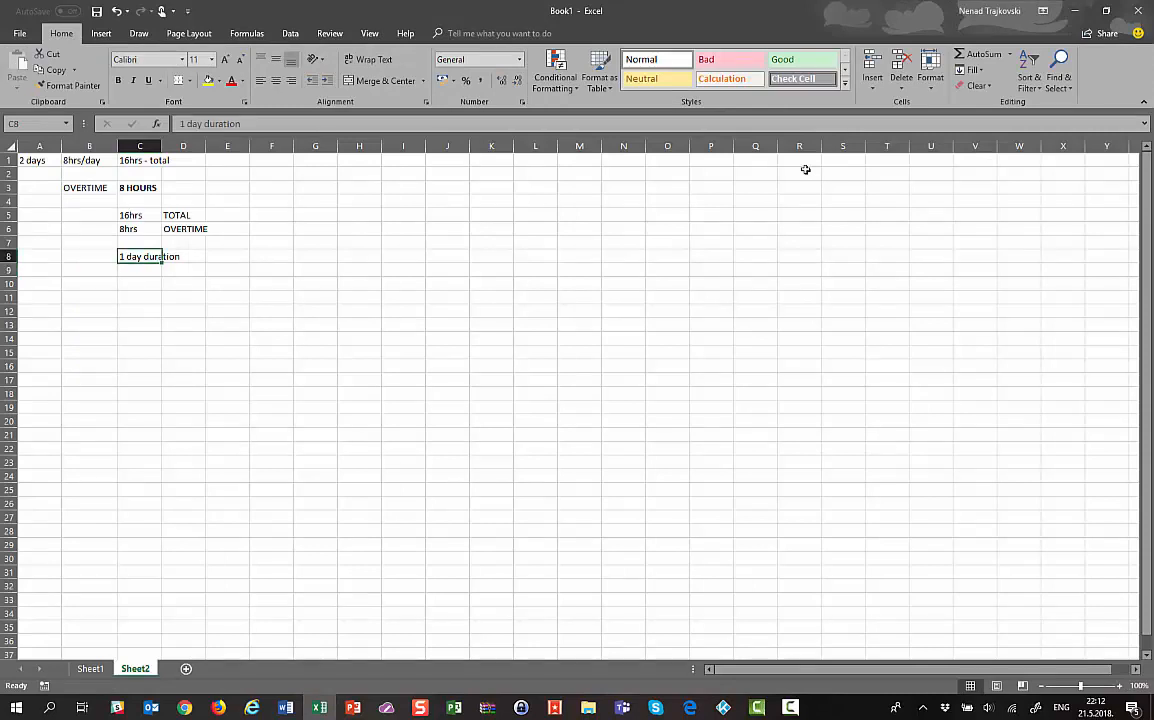
key("Up")
key("Up")
key("Up")
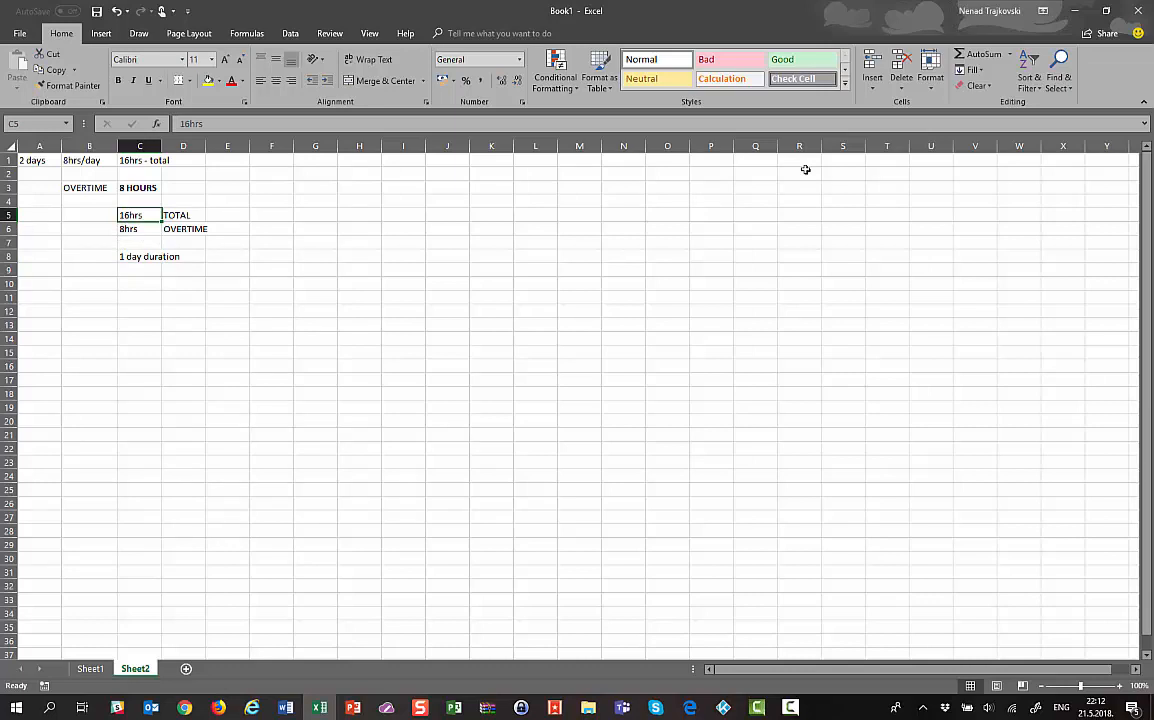
key("Down")
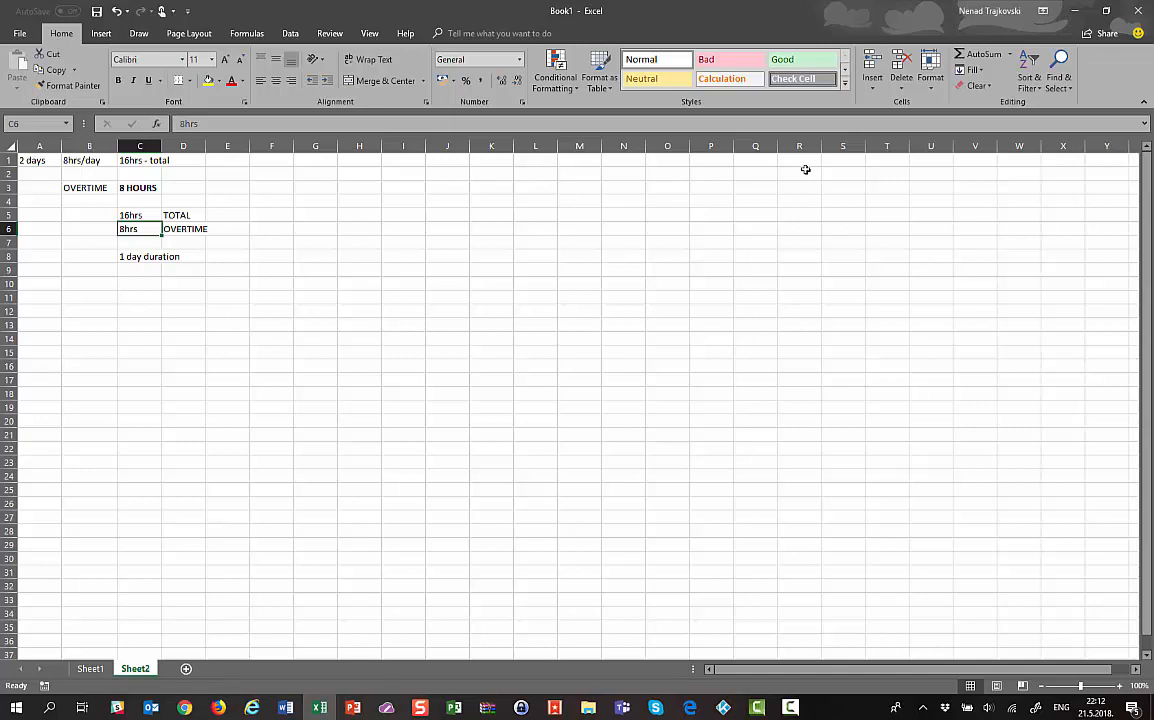
key("Down")
key("Down")
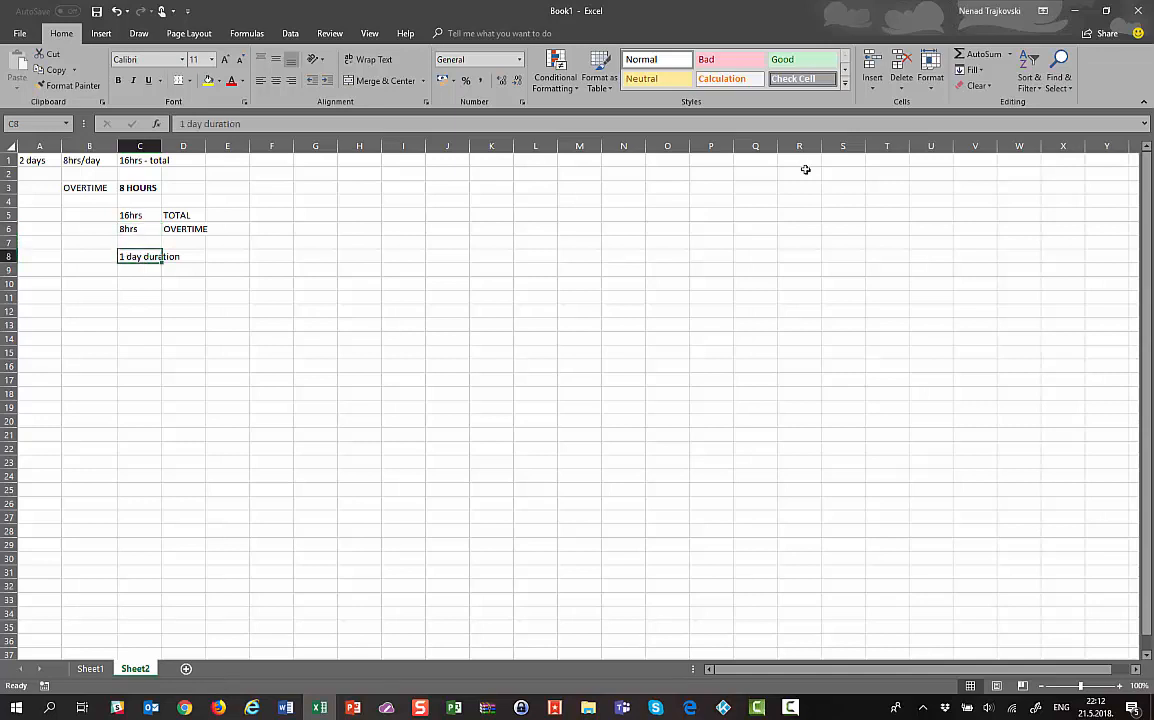
key("Delete")
type("+16")
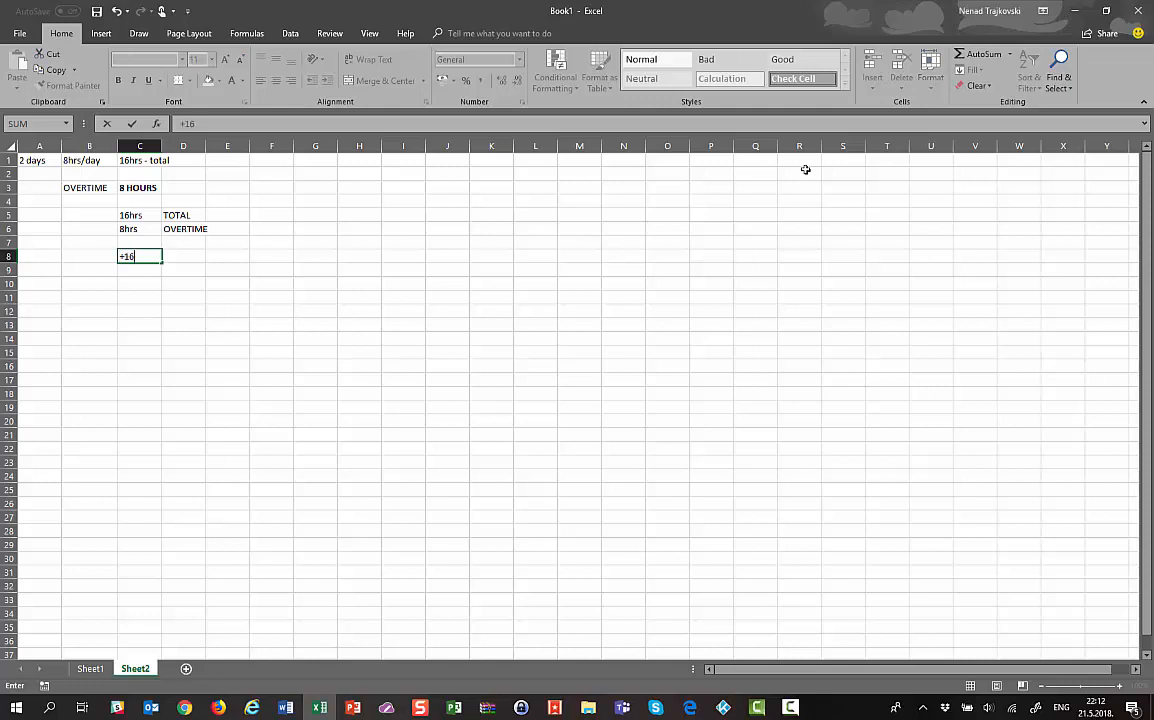
type("-8hrs")
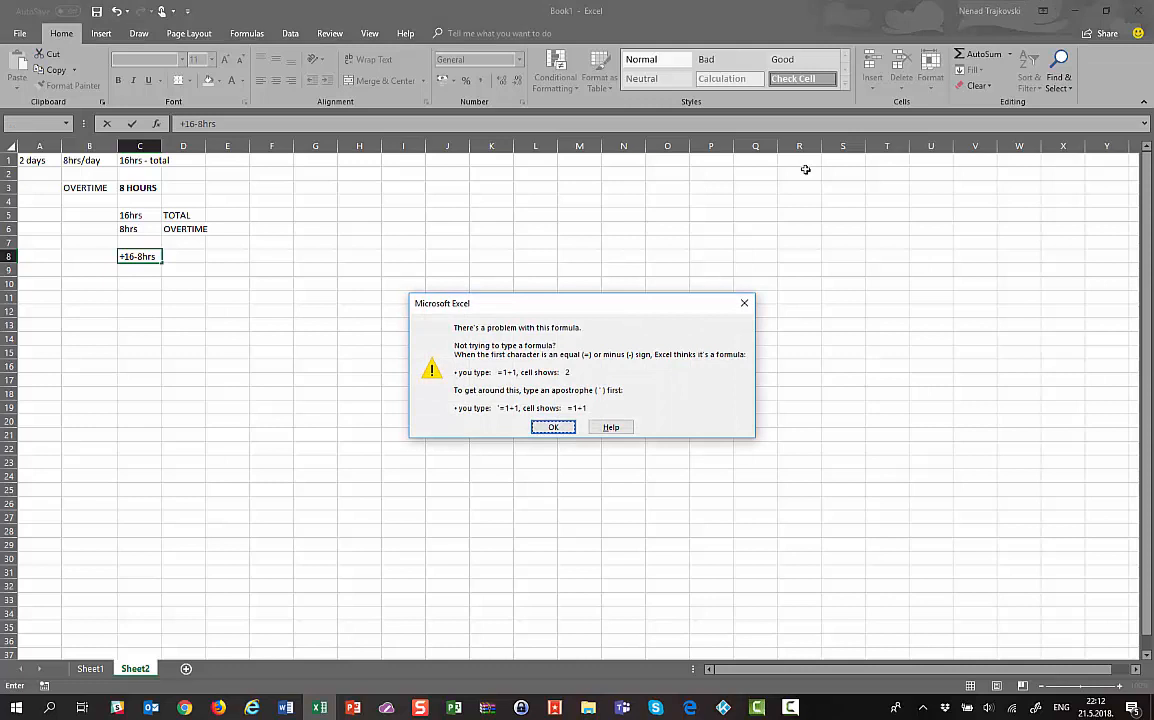
key("Return")
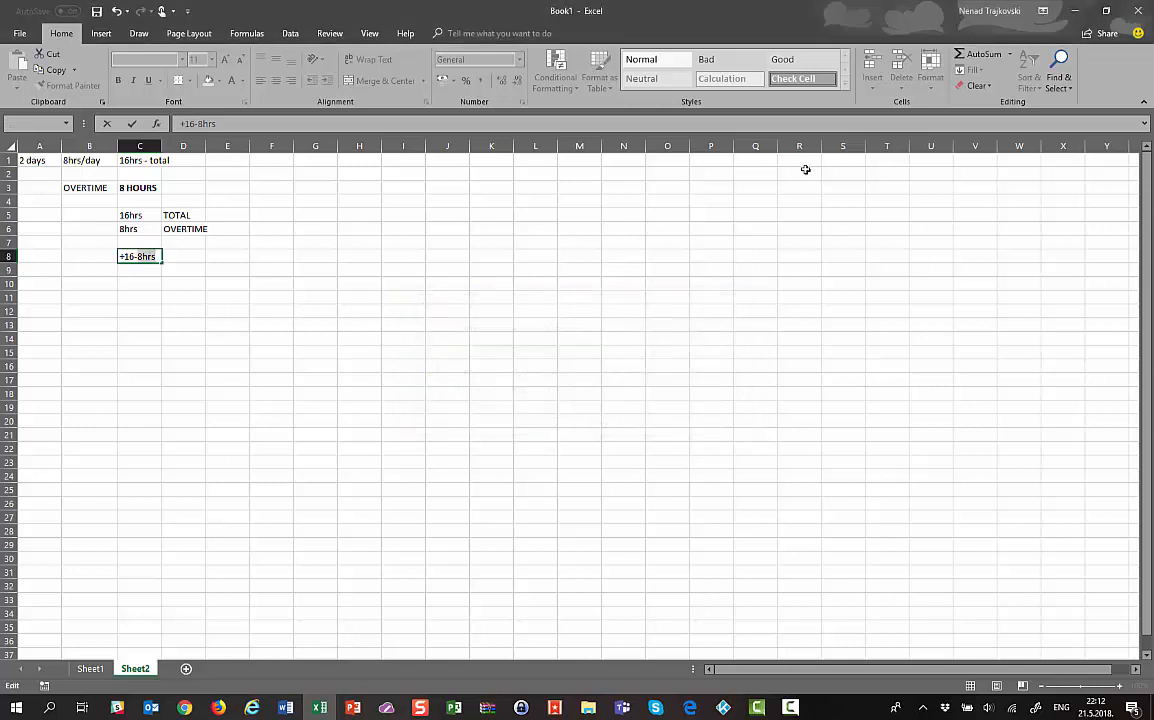
key("BackSpace")
key("BackSpace")
key("BackSpace")
key("Return")
key("Up")
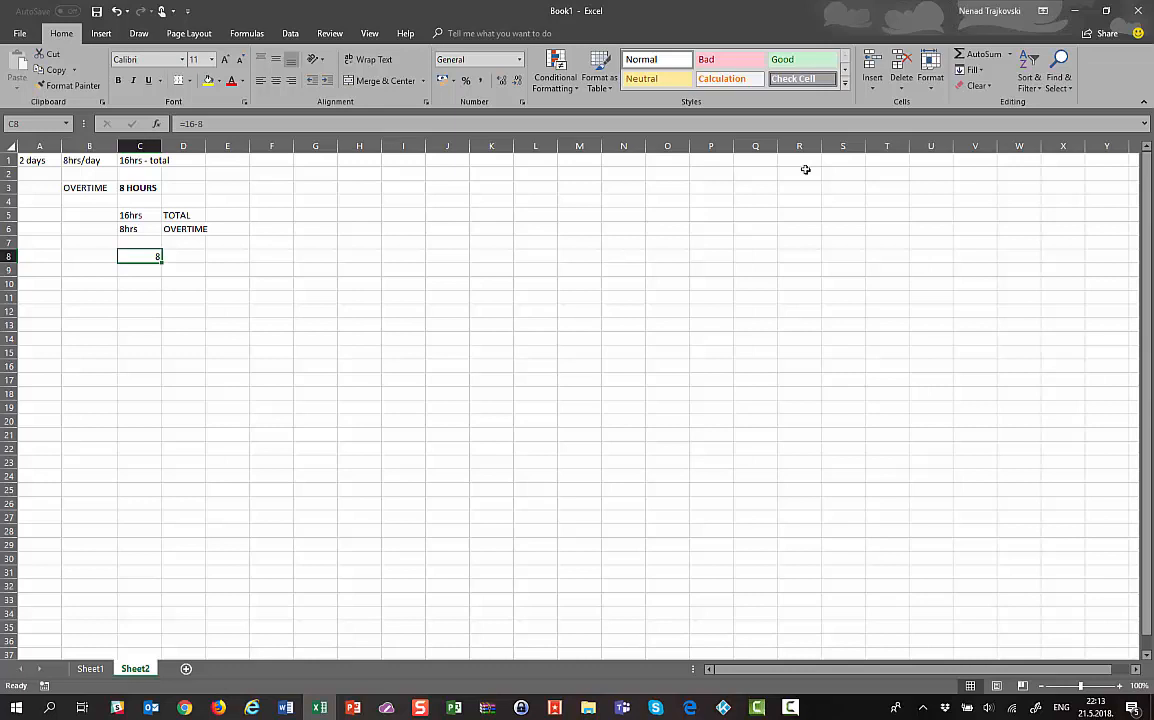
Enter 1day in E8 beside the result
key("Right")
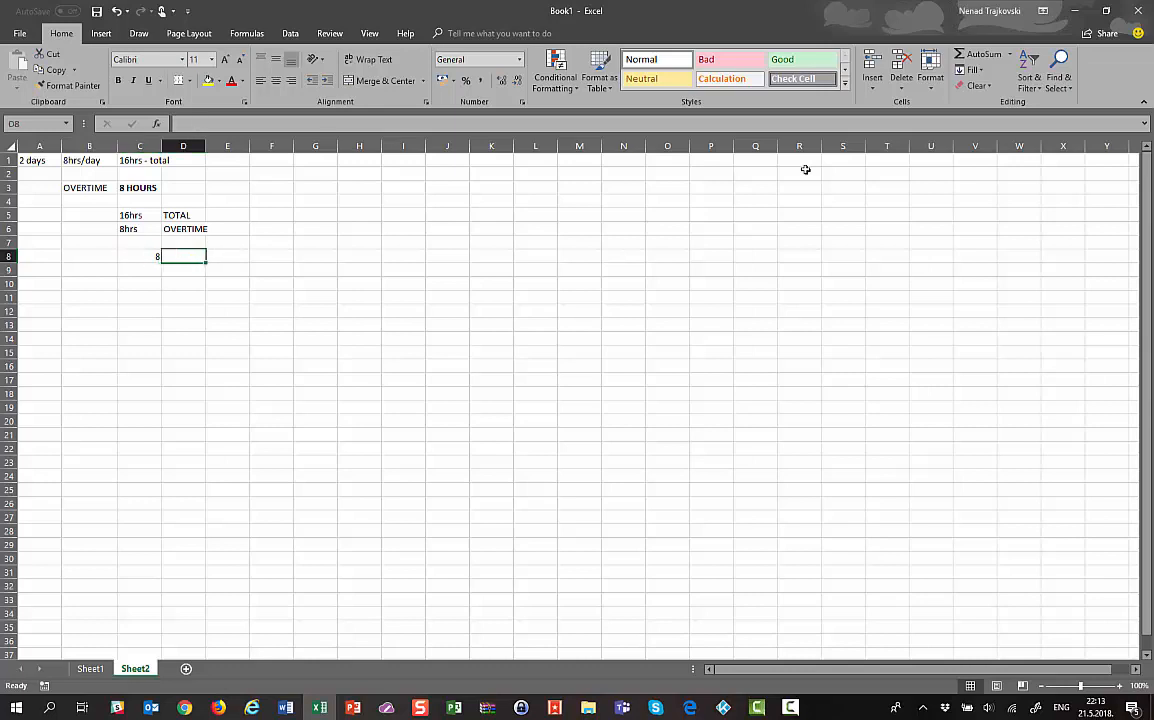
key("Right")
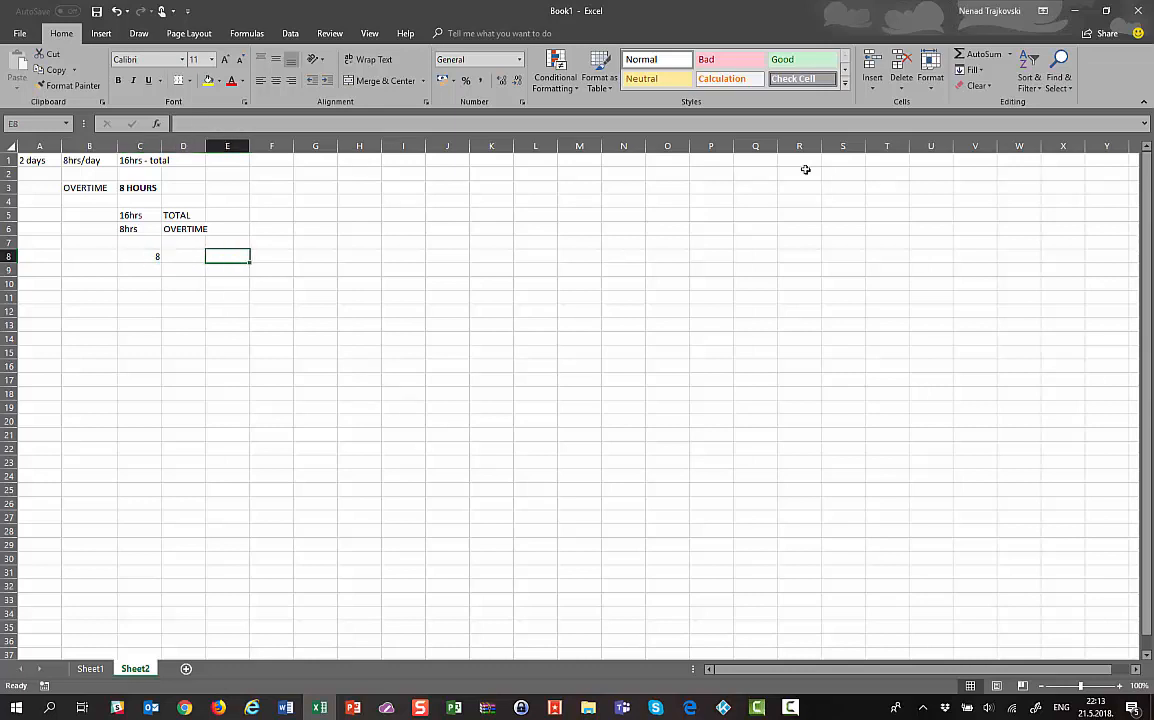
type("1day")
key("Return")
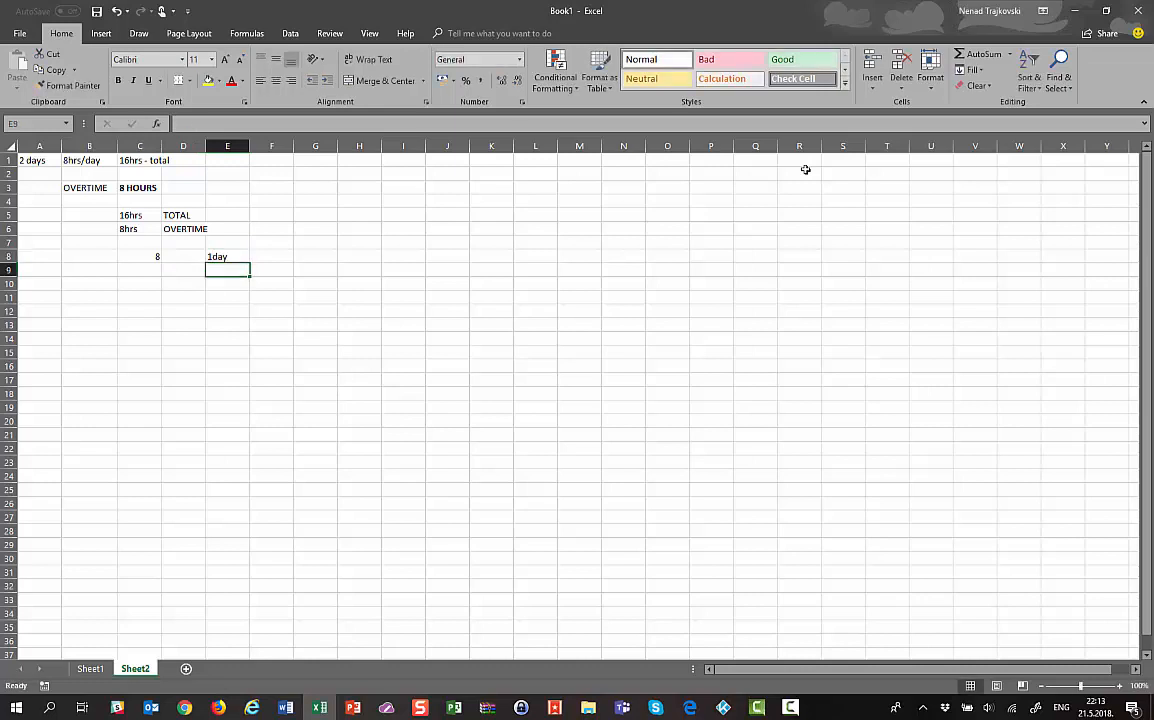
Select the old notes starting from cell A1
key("Up")
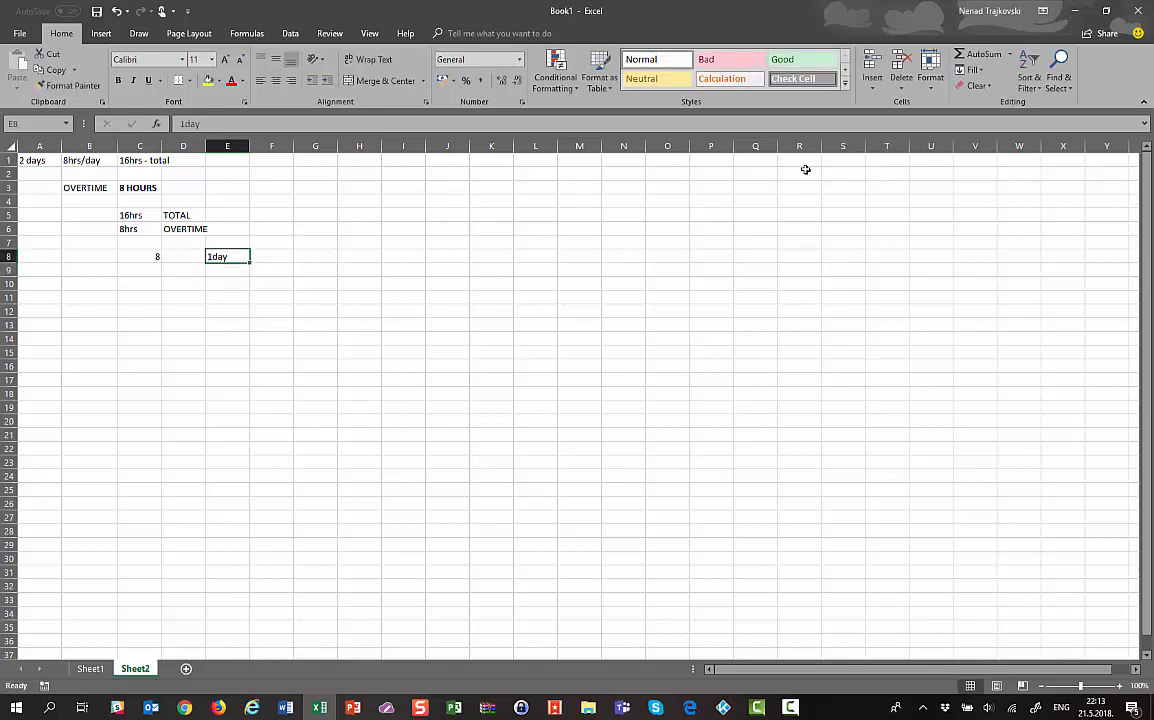
key("Left")
key("Left")
key("Up")
key("Up")
key("Up")
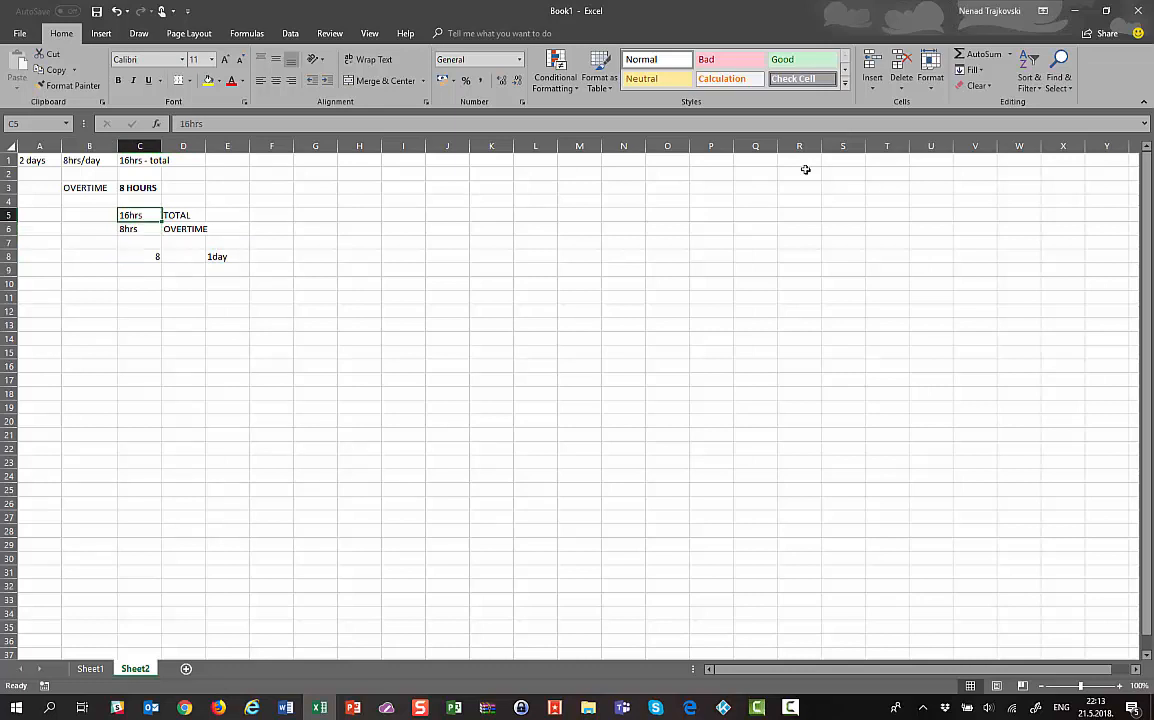
key("Up")
key("Up")
key("Up")
key("Up")
key("Left")
key("Left")
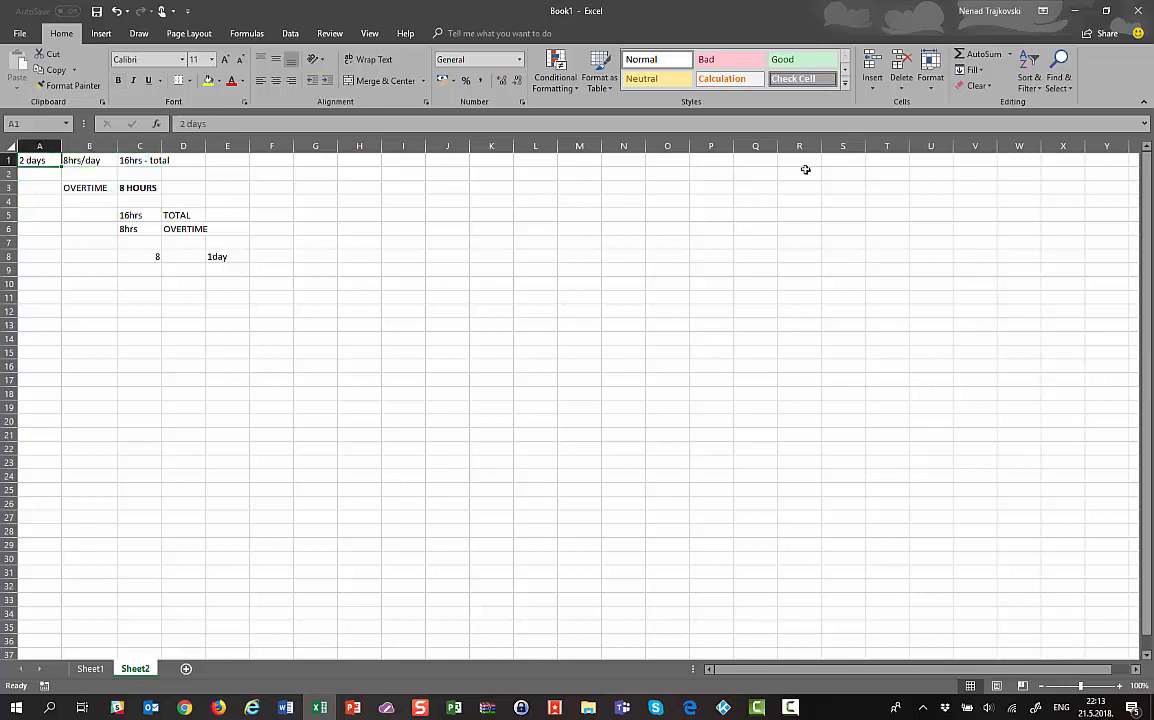
key("shift+Down")
key("shift+Down")
key("shift+Down")
key("shift+Down")
key("shift+Down")
key("shift+Down")
key("shift+Down")
key("shift+Down")
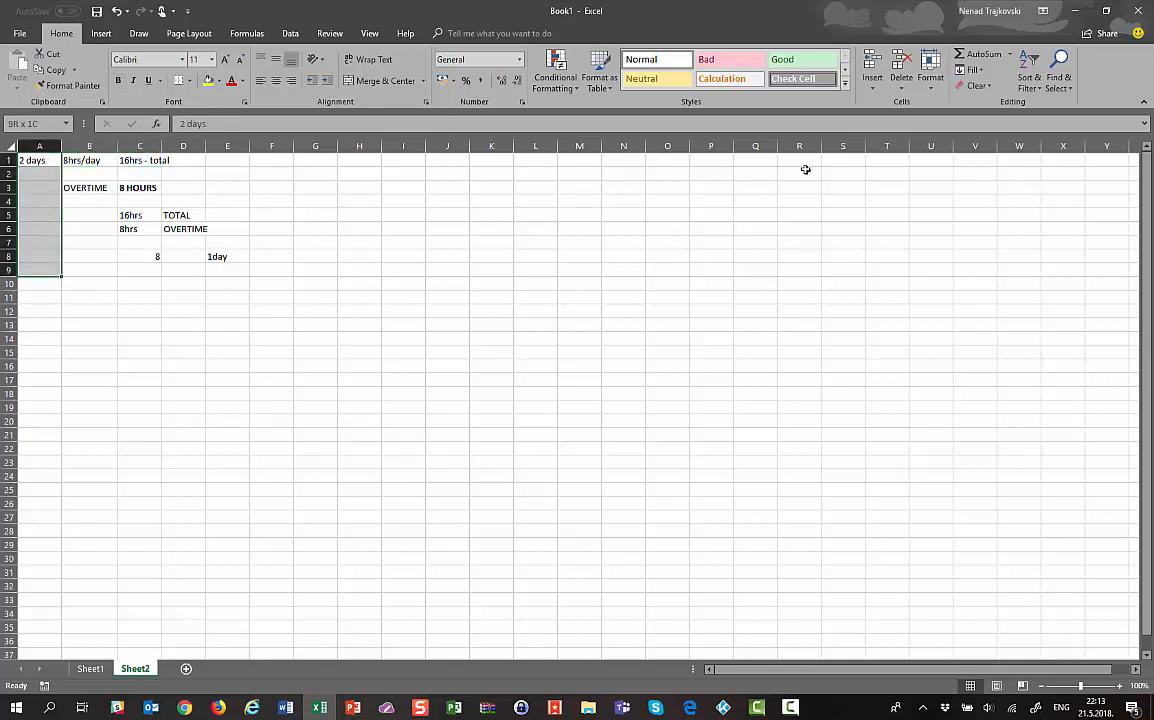
key("shift+Right")
key("shift+Right")
key("shift+Right")
key("shift+Right")
Clear the old notes from A1:E9 and enter 3days in A1
key("Delete")
key("Return")
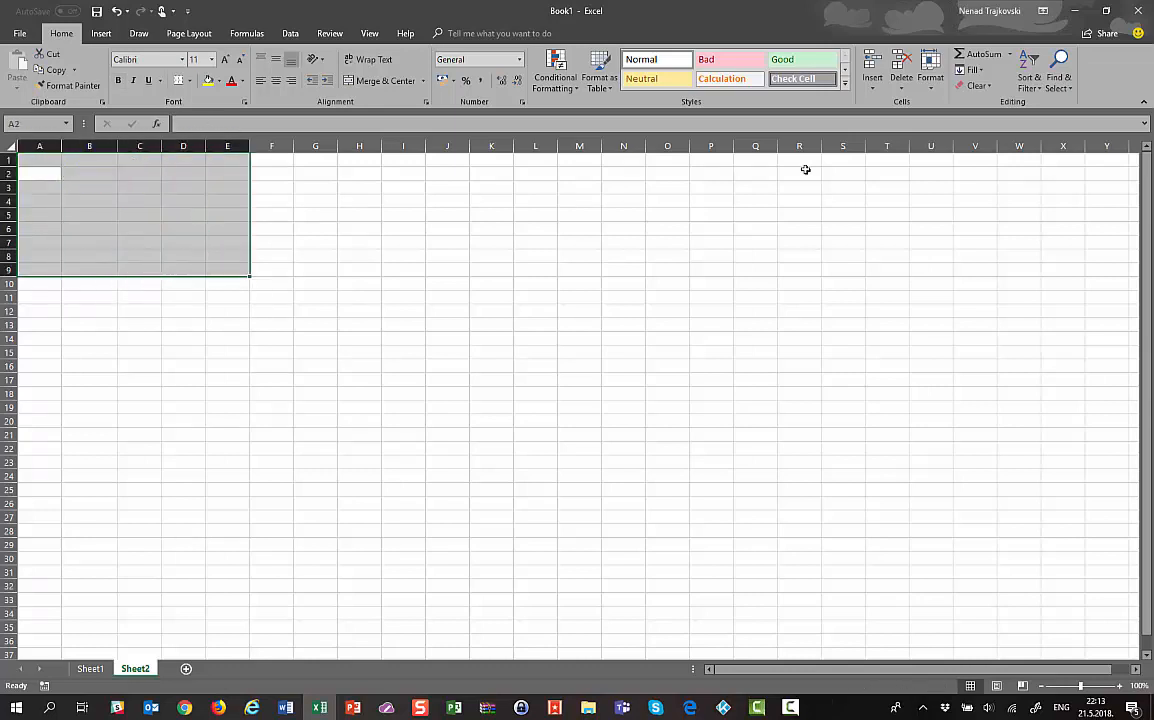
key("Up")
key("Down")
key("Up")
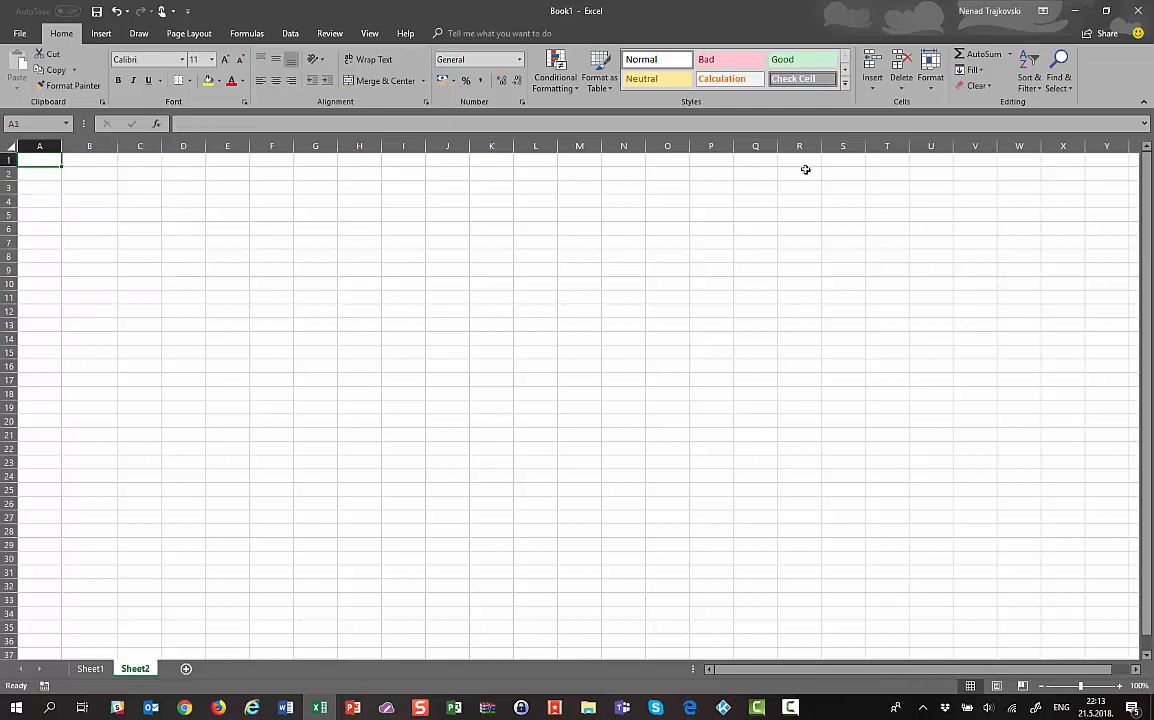
type("3days")
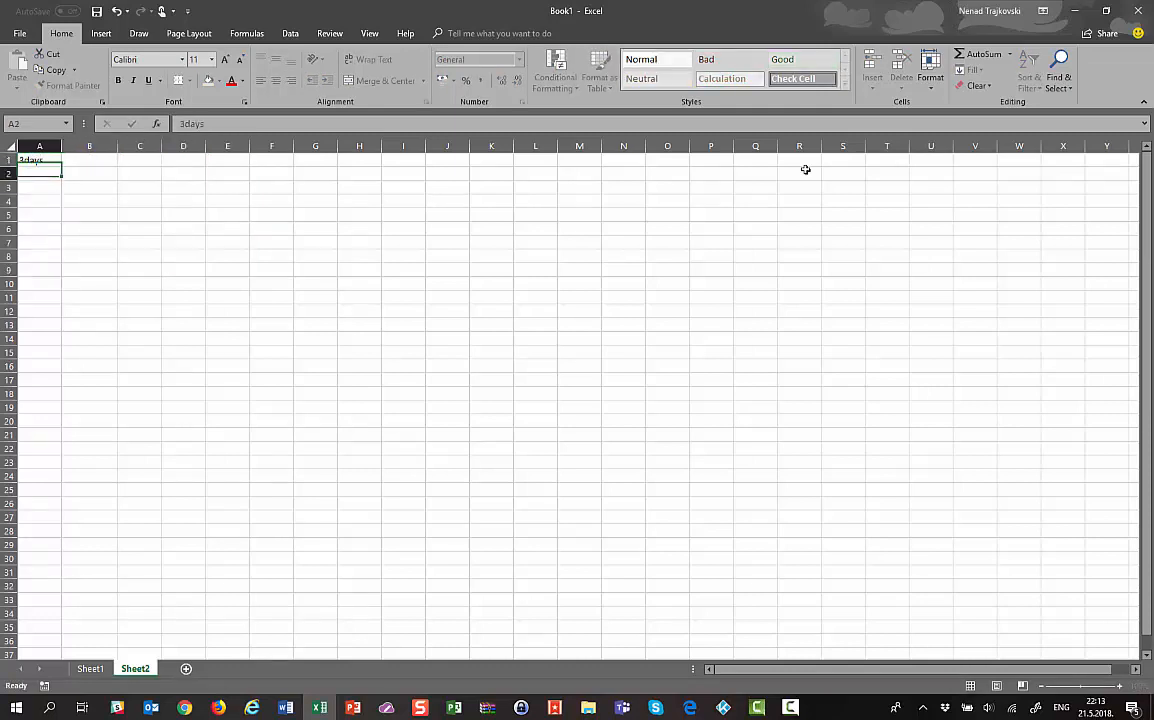
key("Return")
Enter 24hours in B1 and 8hours in B2
key("Up")
key("Right")
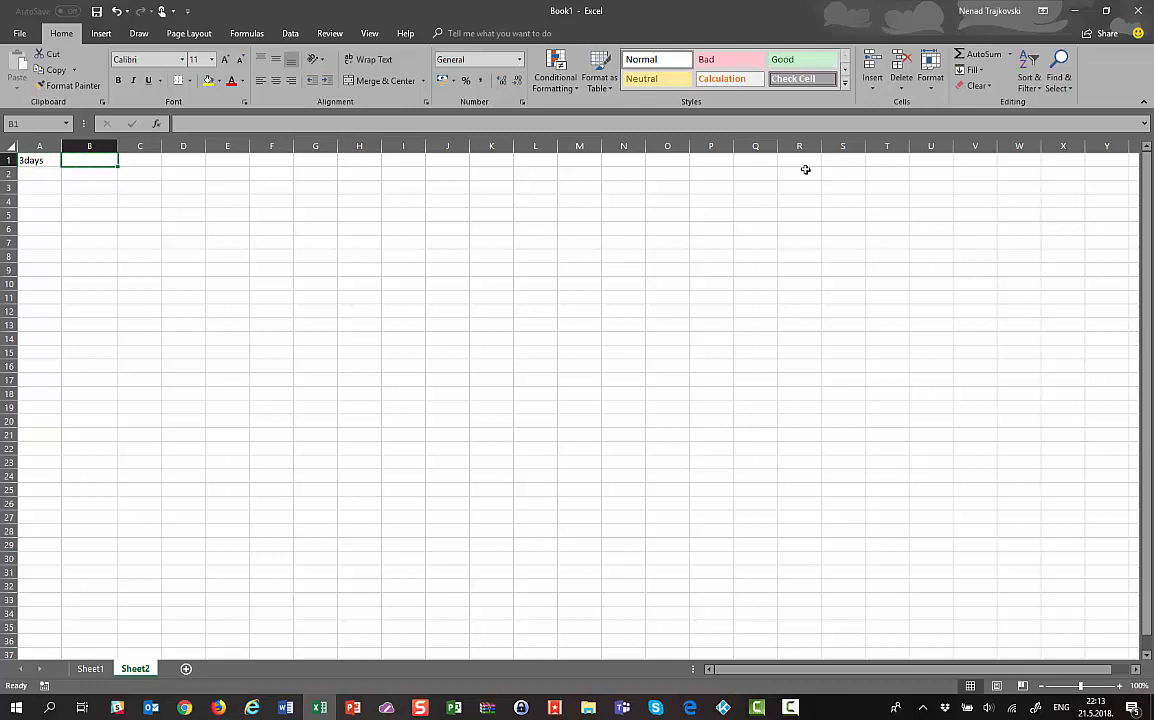
type("24hours")
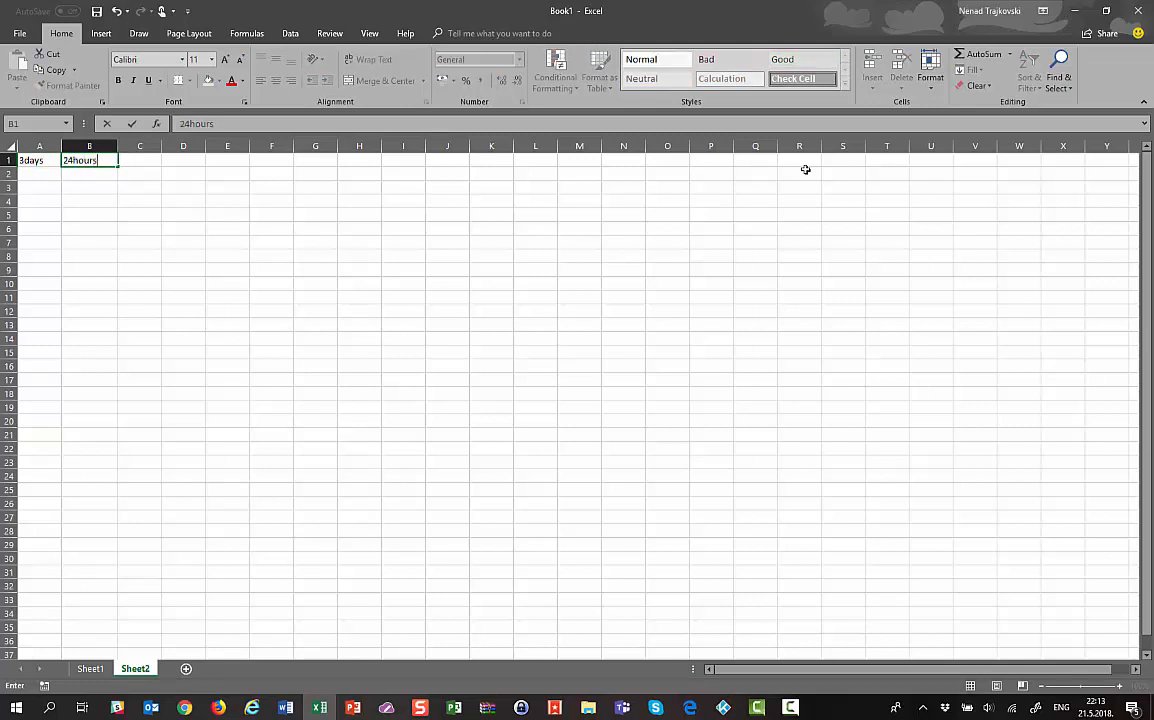
key("Return")
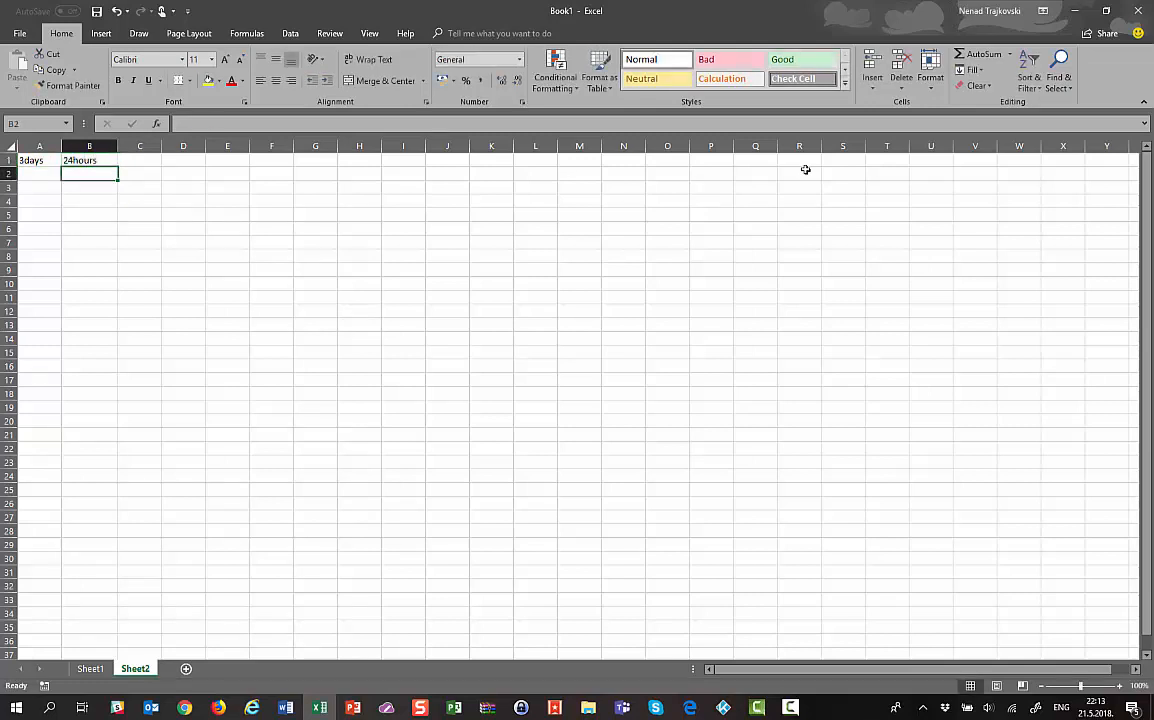
key("Up")
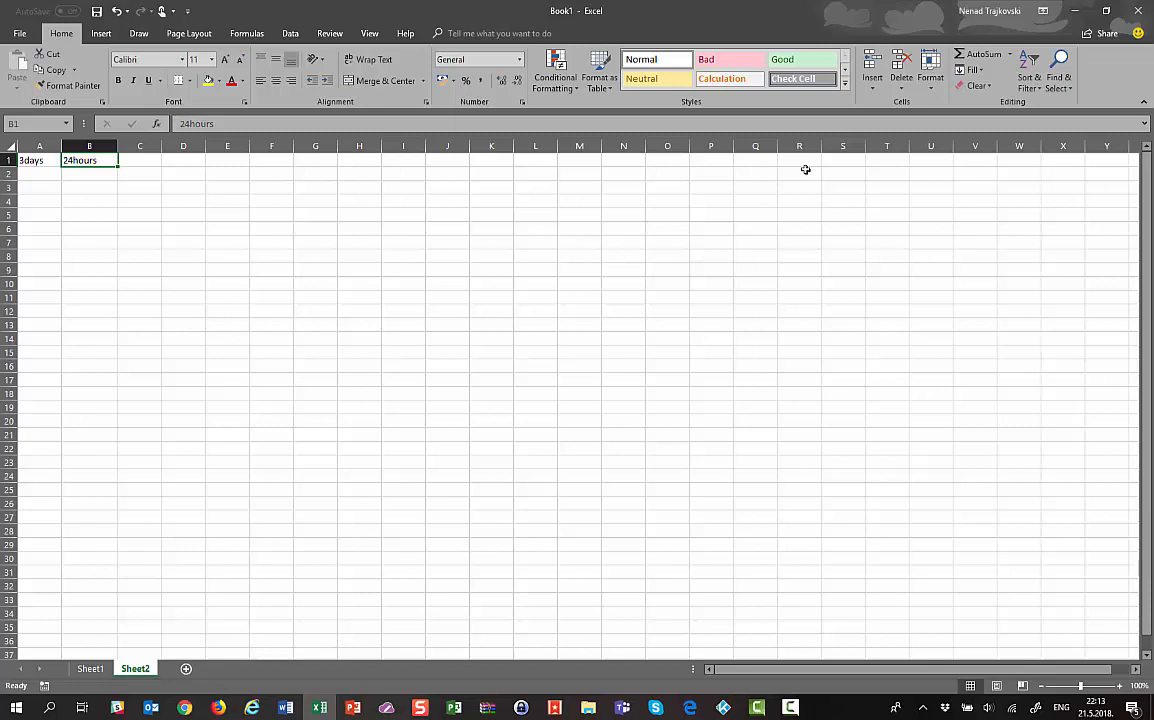
key("Return")
type("8hours")
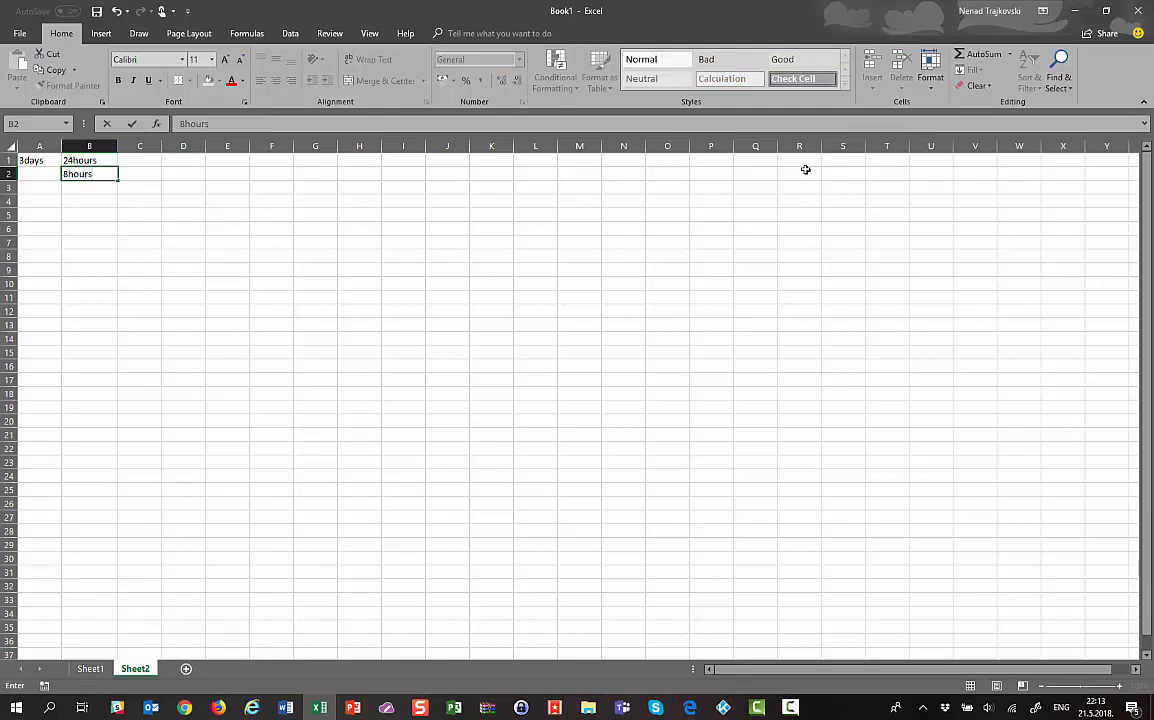
key("Up")
Add the labels TOTAL WORK in C1 and OVERTIME WORK in C2
key("Right")
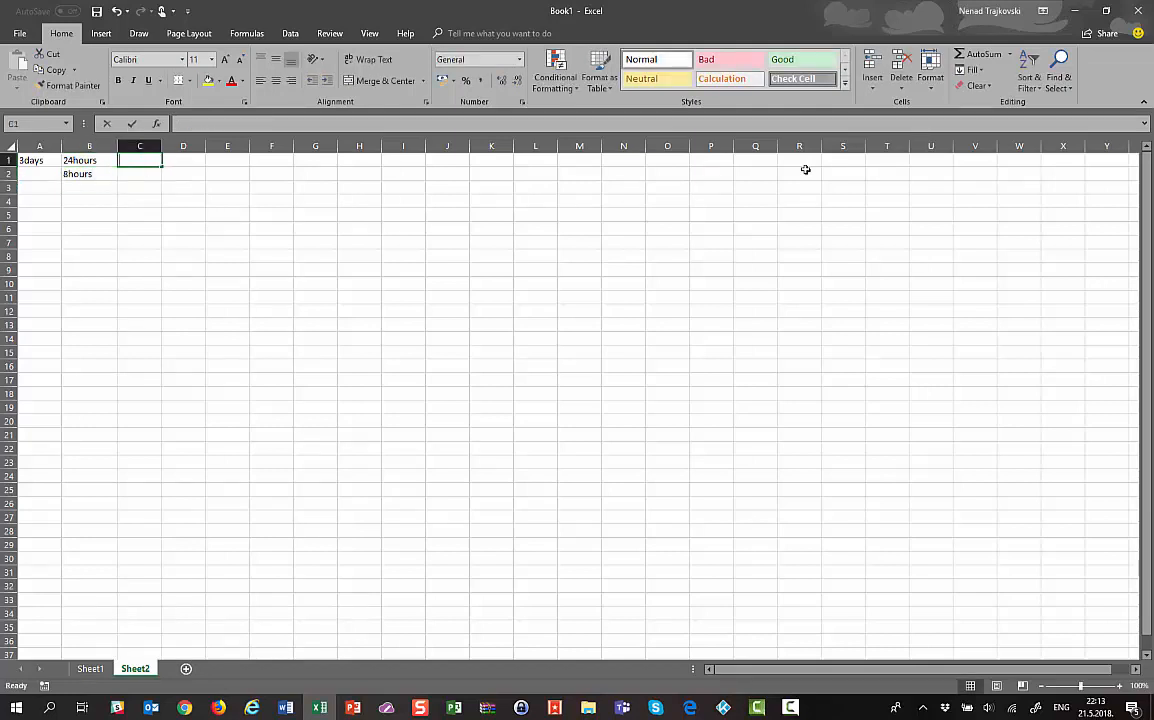
type("TOTAL WO")
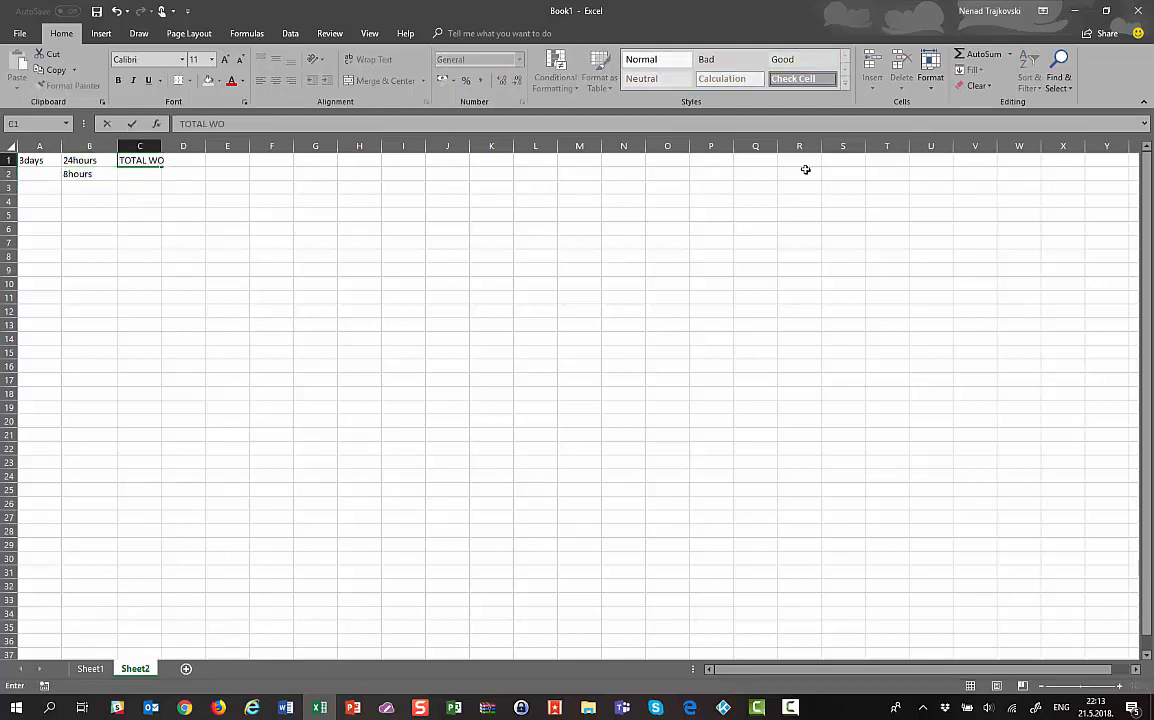
type("RK")
key("Return")
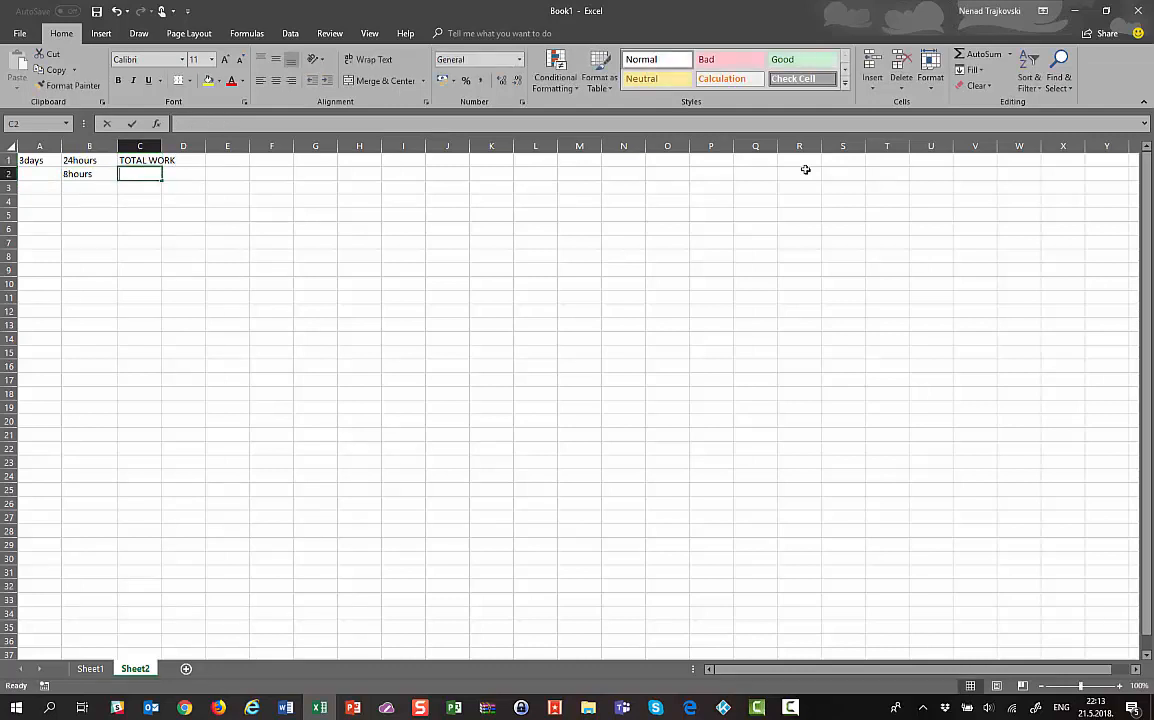
type("OVERTIE")
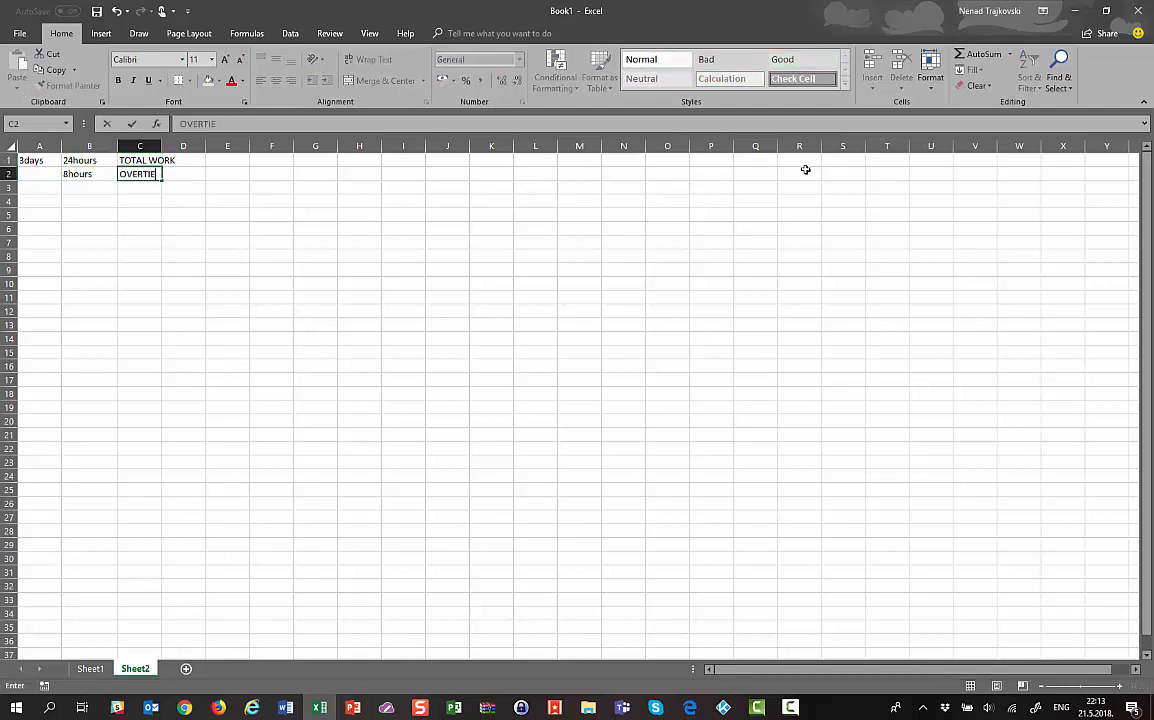
key("BackSpace")
type("ME WORK")
key("Return")
key("Left")
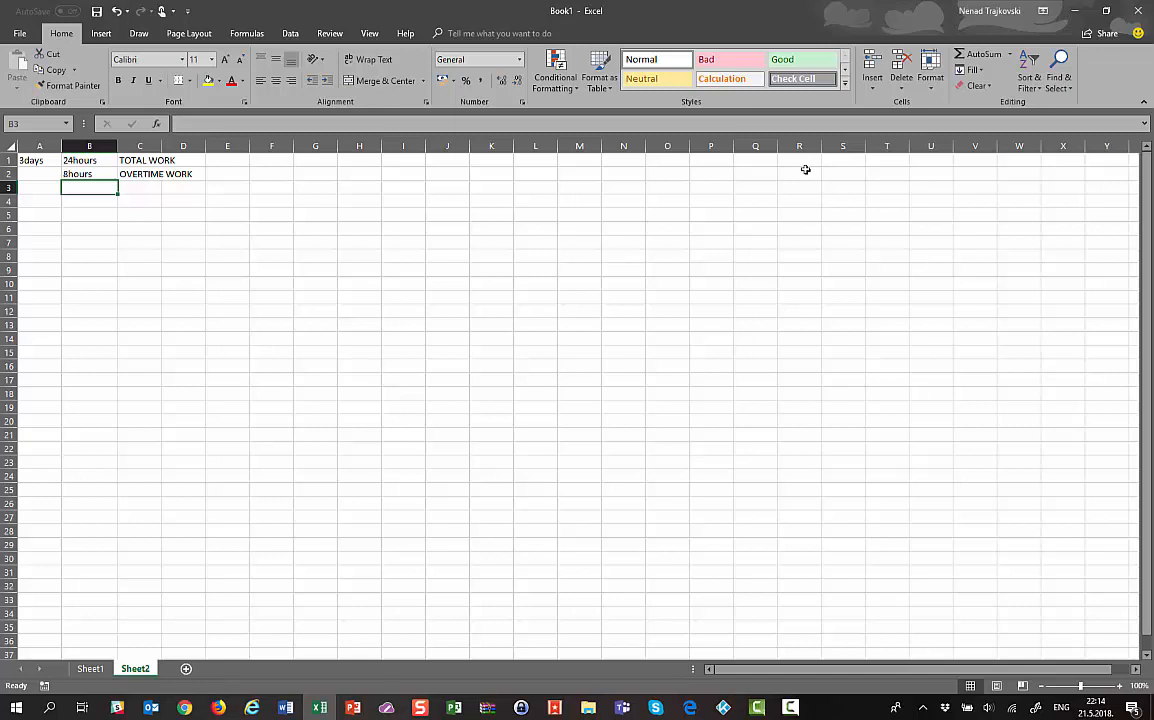
key("Up")
key("Up")
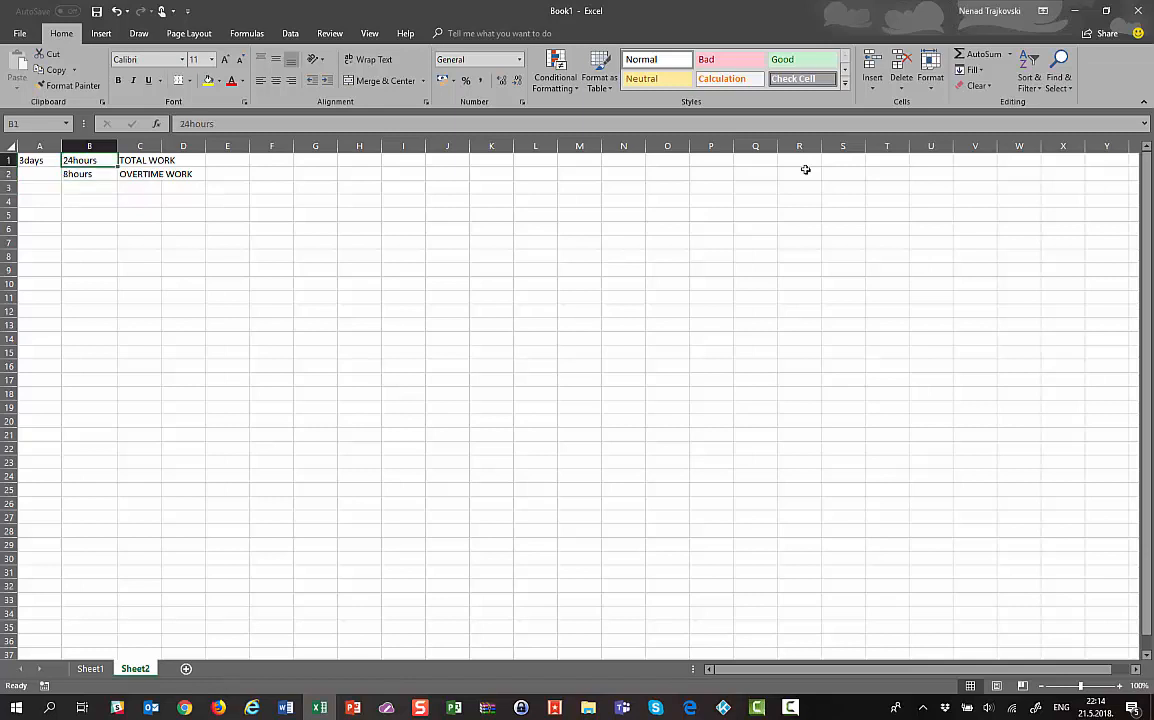
key("Down")
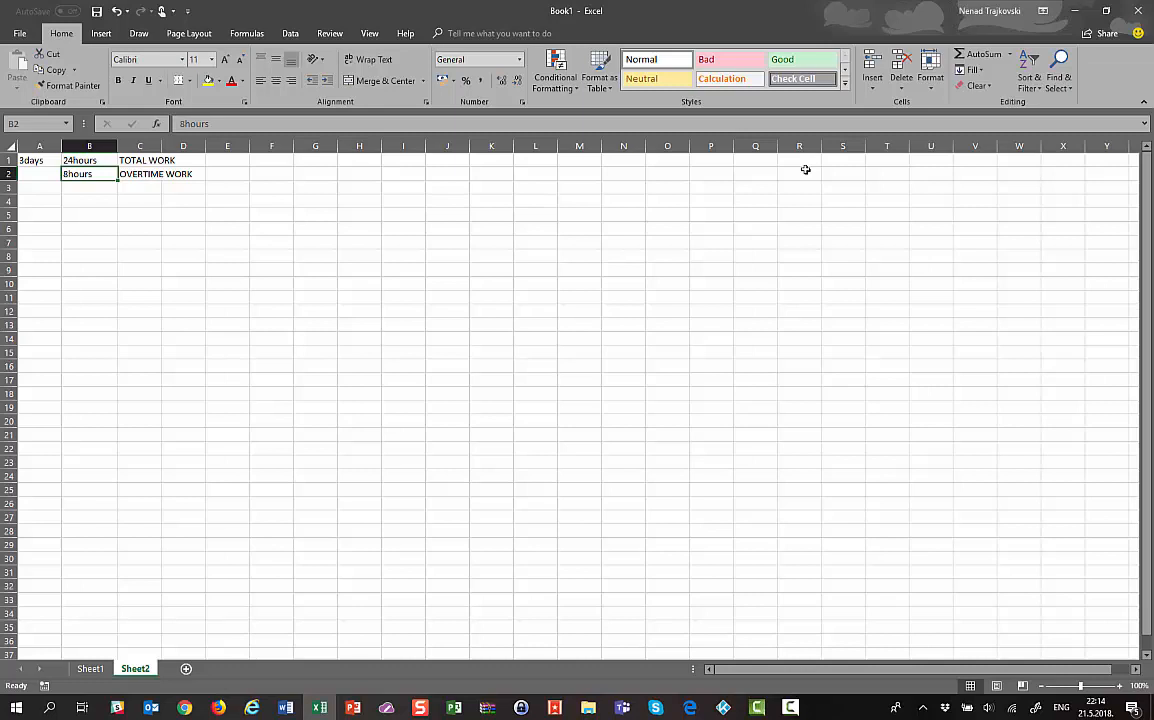
key("Down")
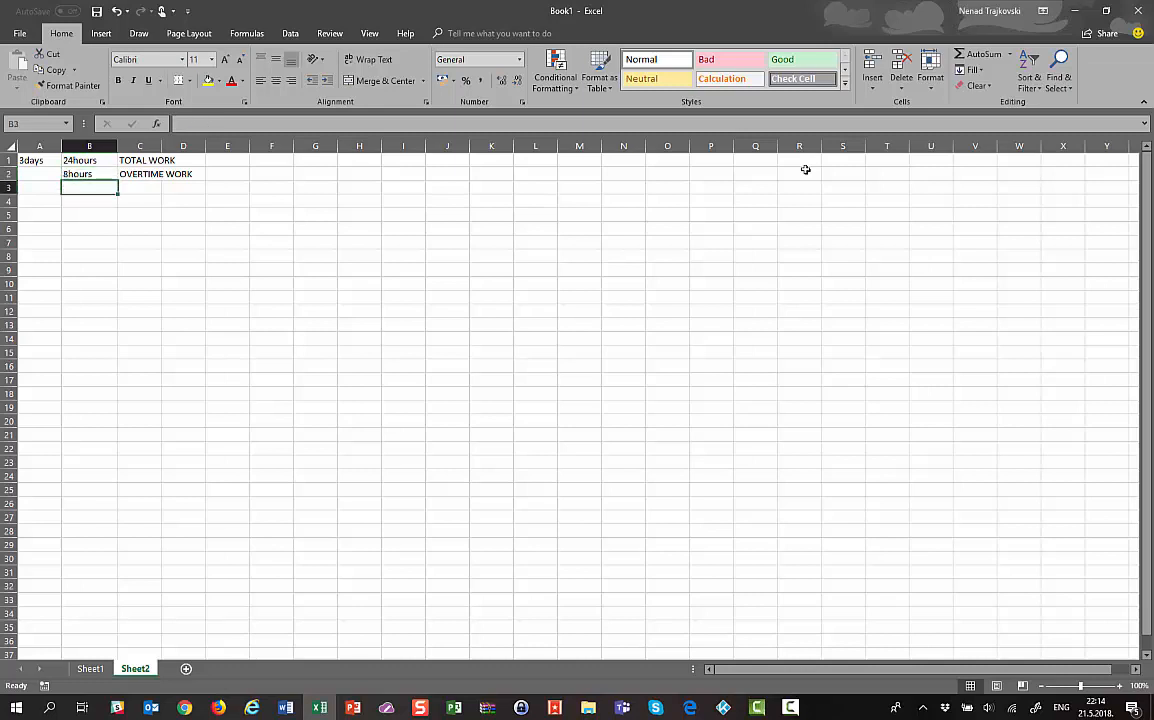
Enter a formula in B3 computing 24 minus 8
type("+24-1")
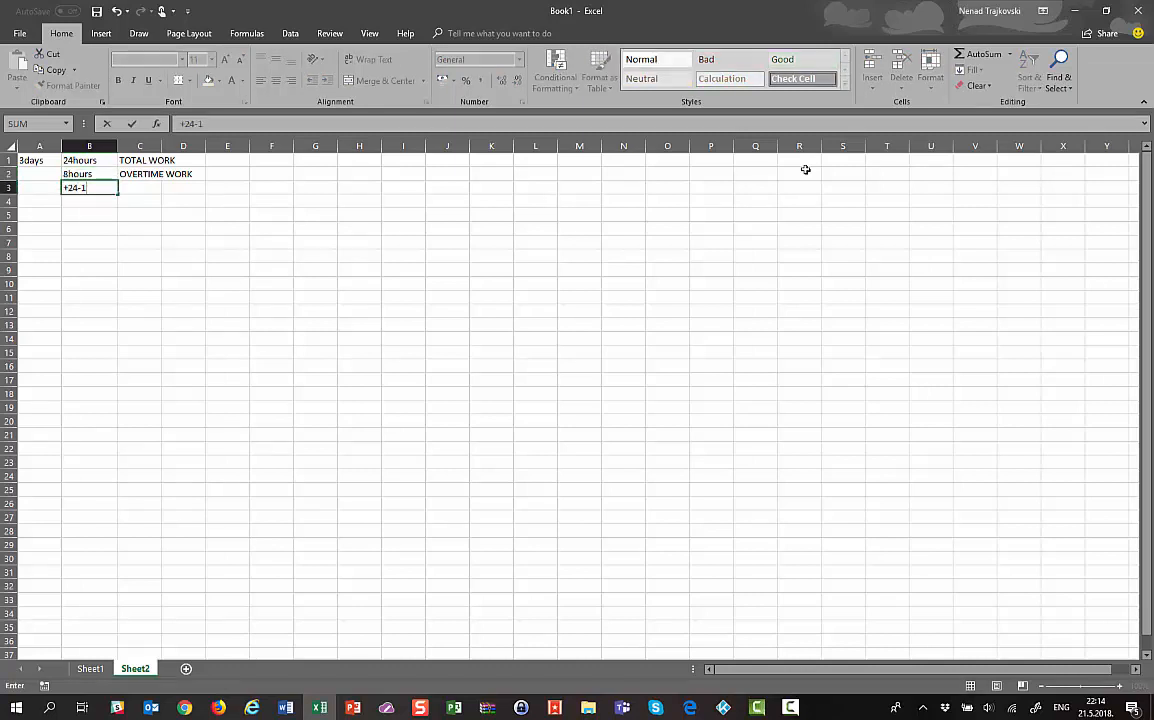
type("6")
key("Return")
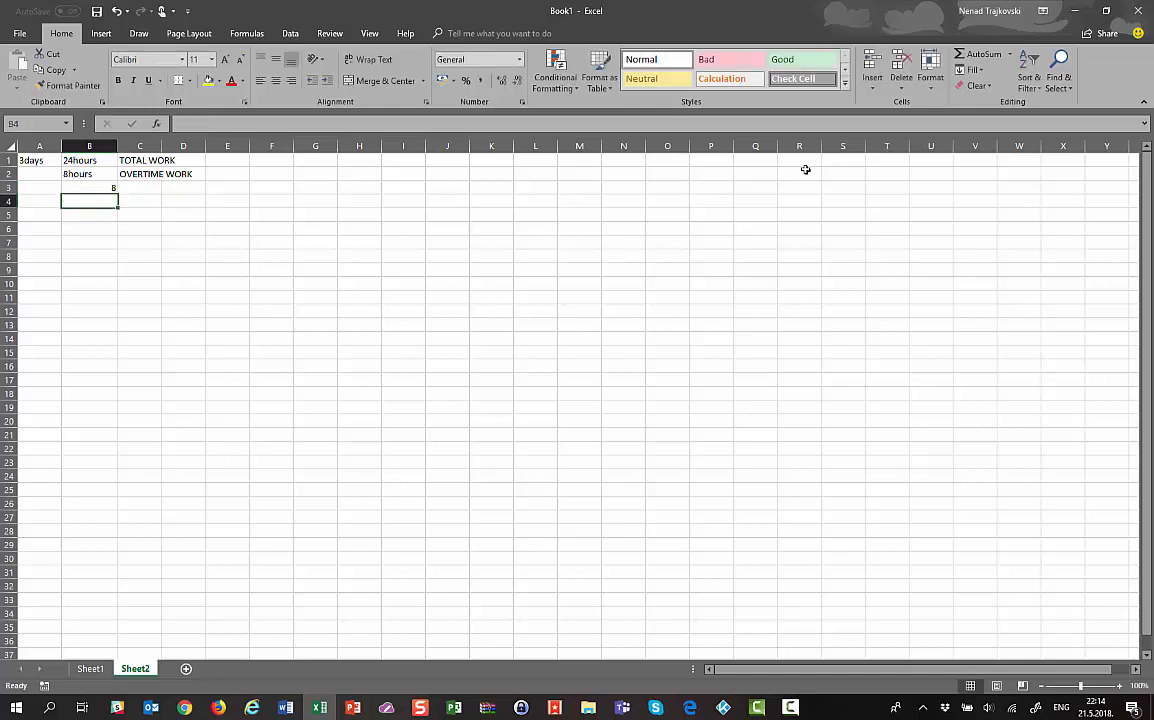
key("Up")
type("+24-")
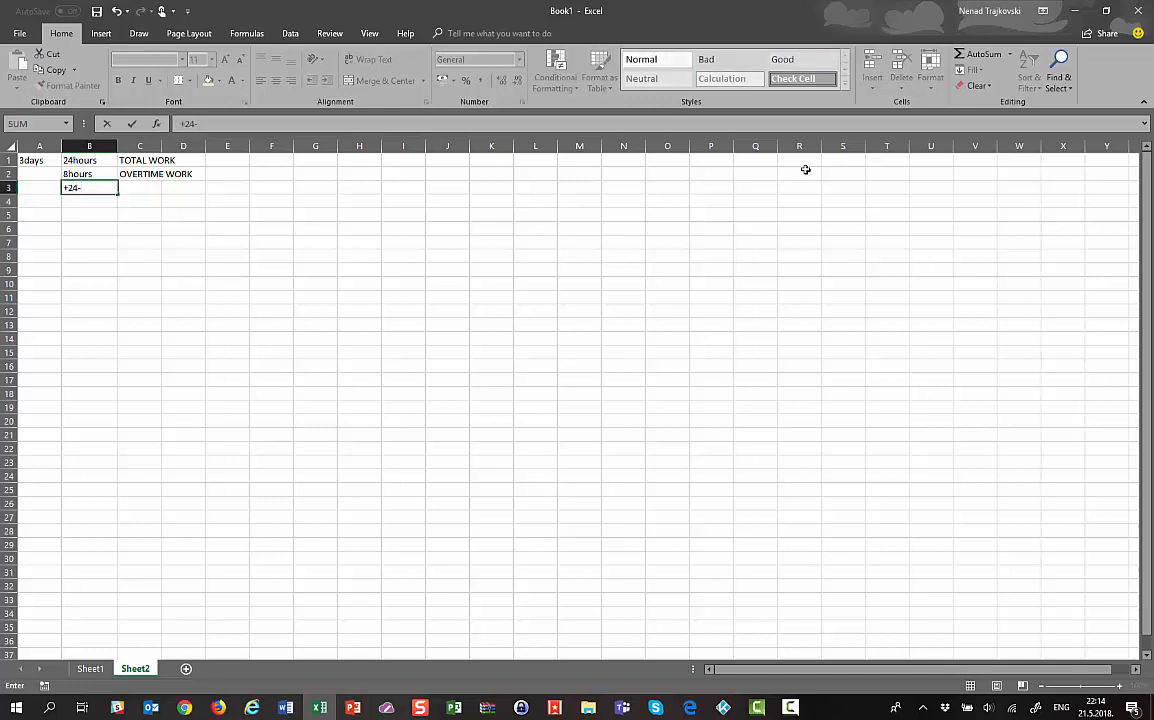
key("Up")
key("Return")
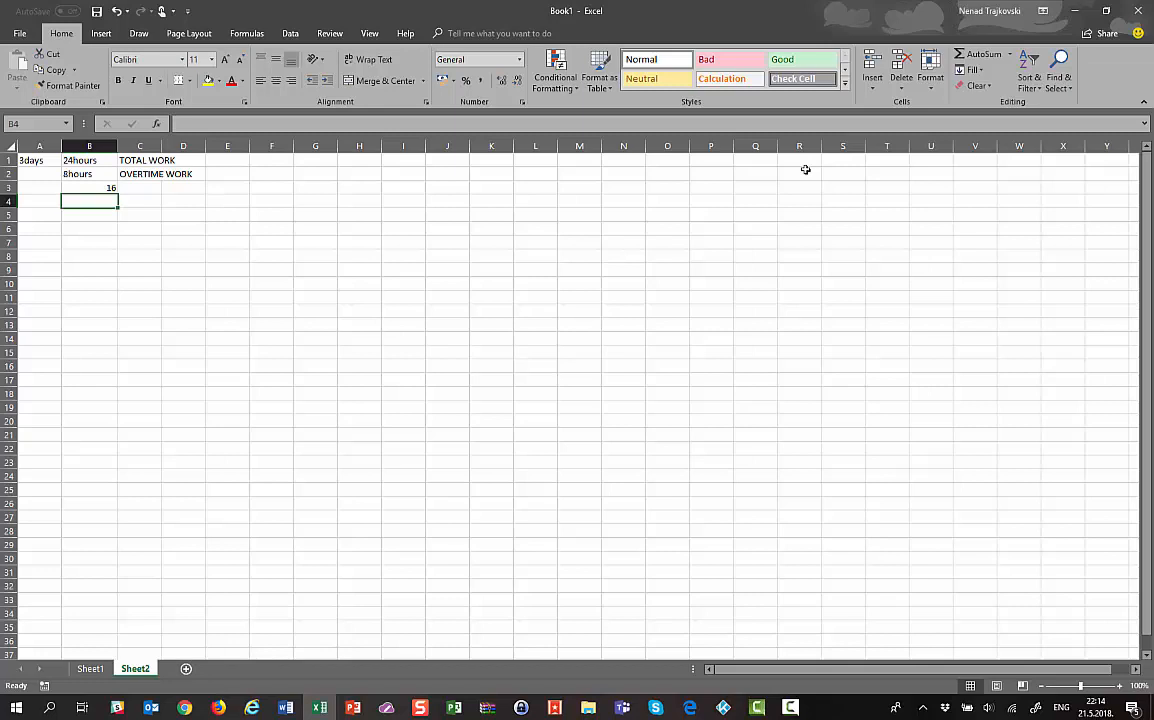
Enter a formula in B4 computing 16 divided by 8
type("+16/")
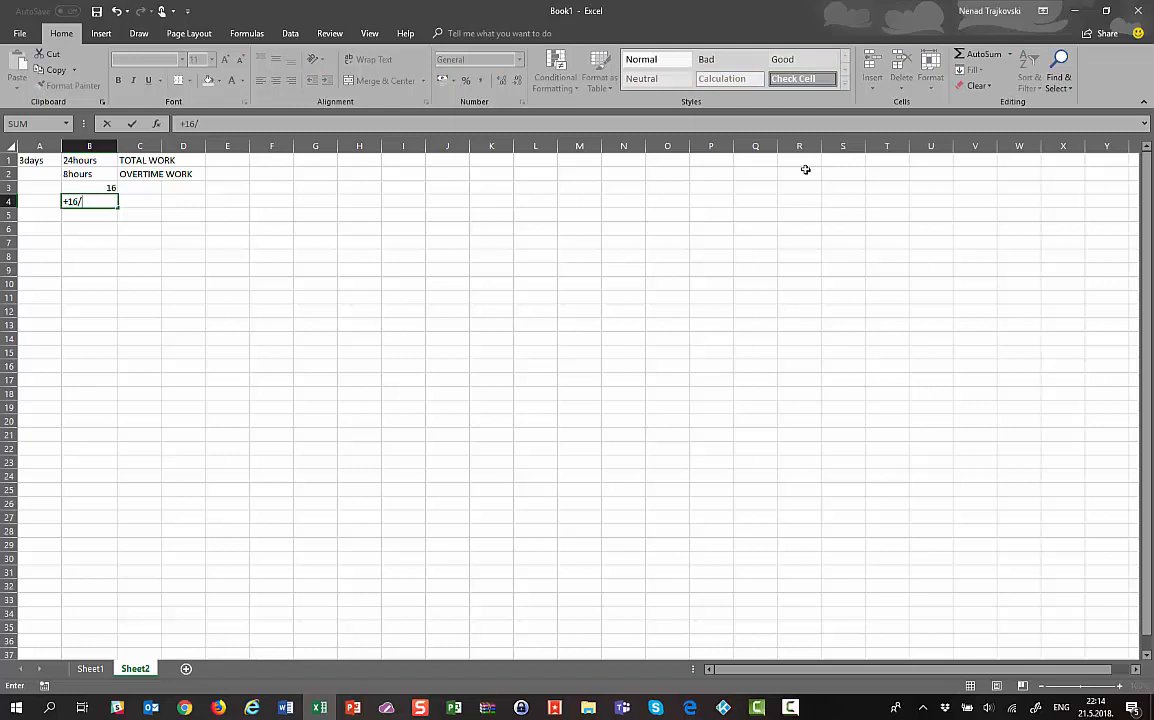
type("8")
key("Return")
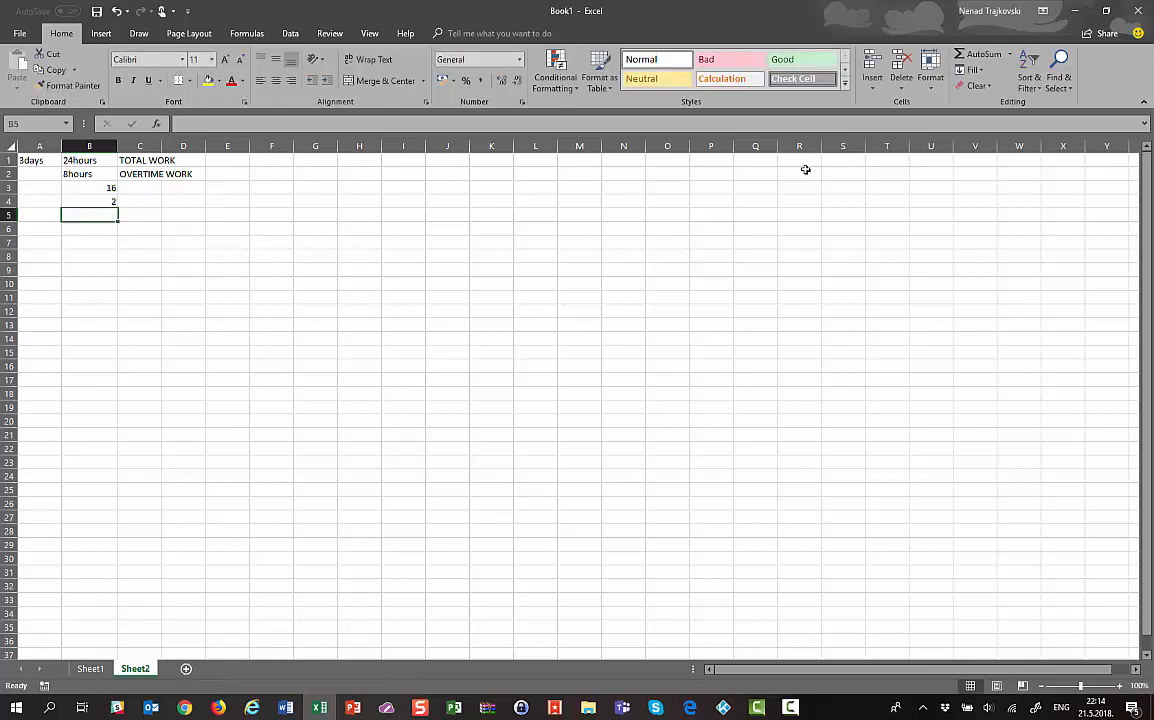
key("Up")
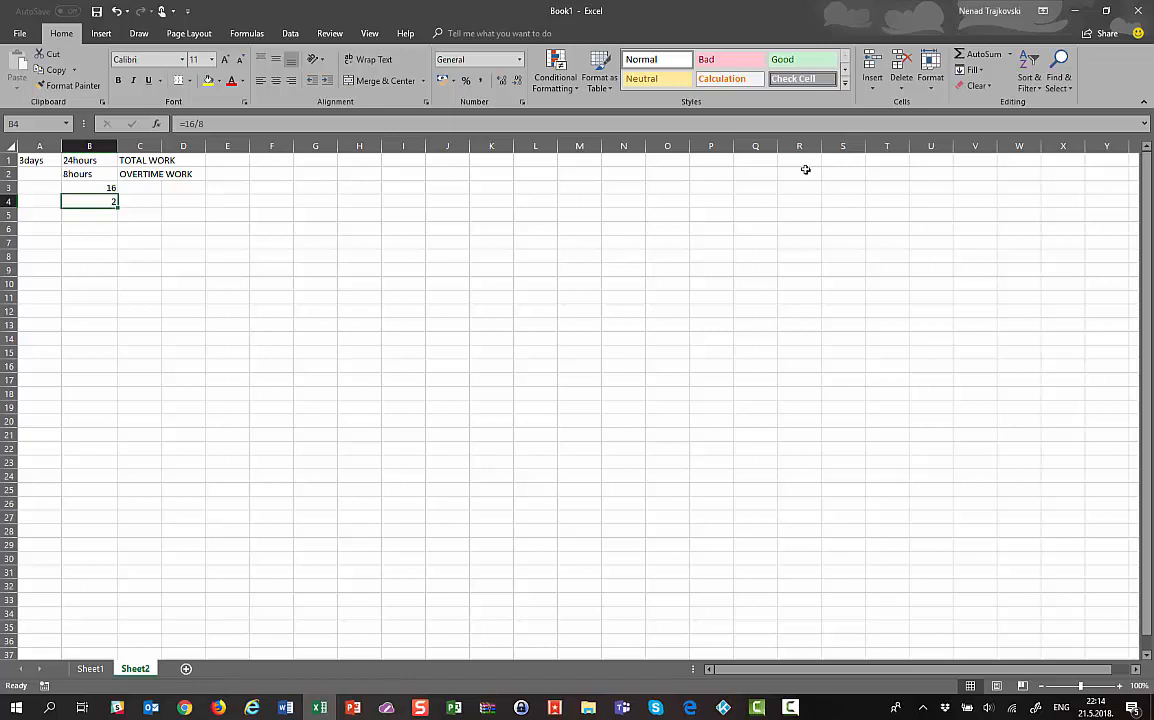
key("Up")
key("Up")
key("Up")
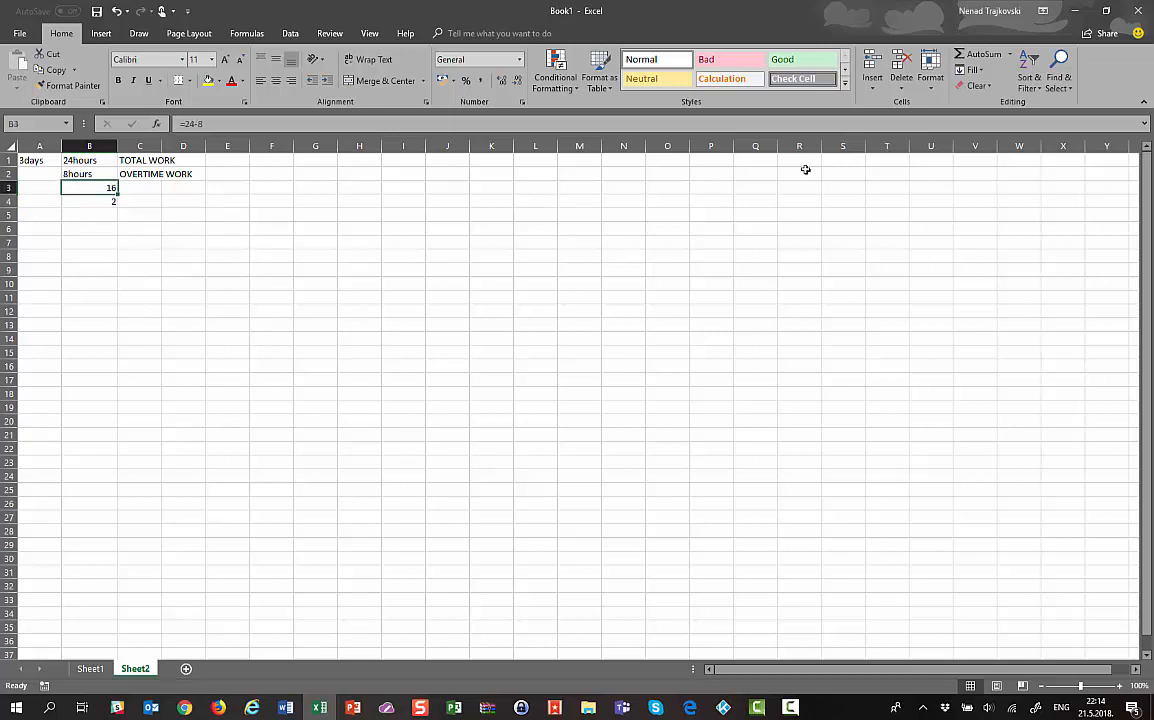
key("Down")
key("Down")
key("Down")
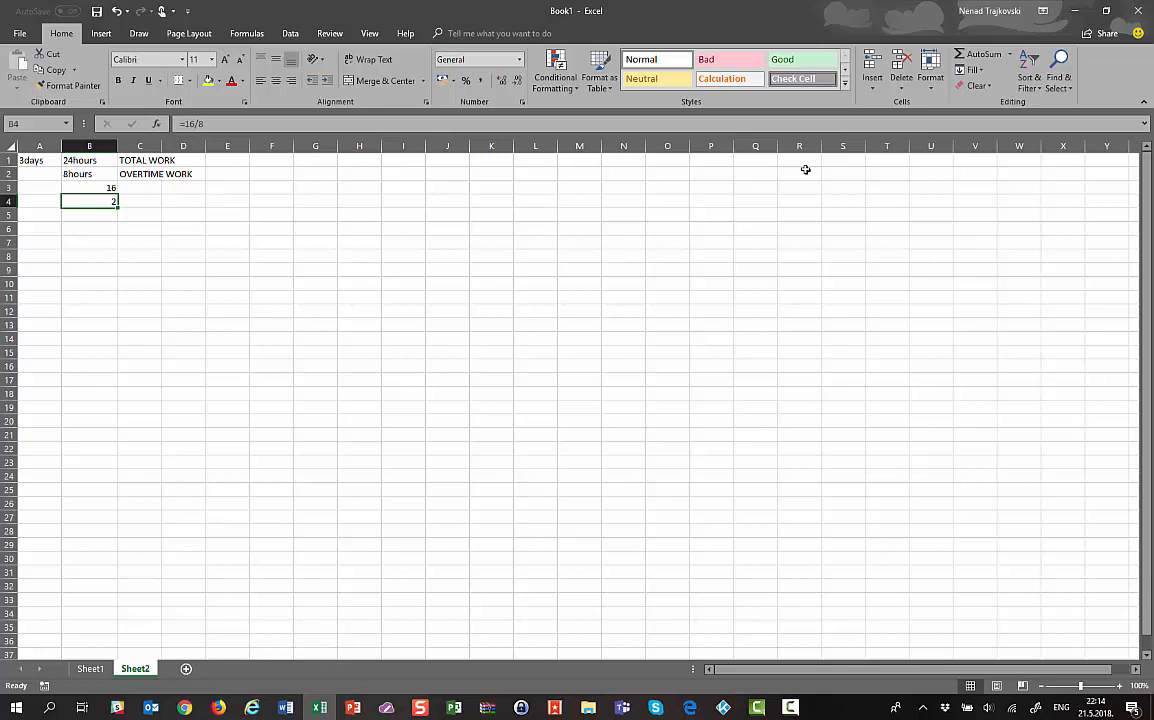
key("Up")
key("Up")
key("Up")
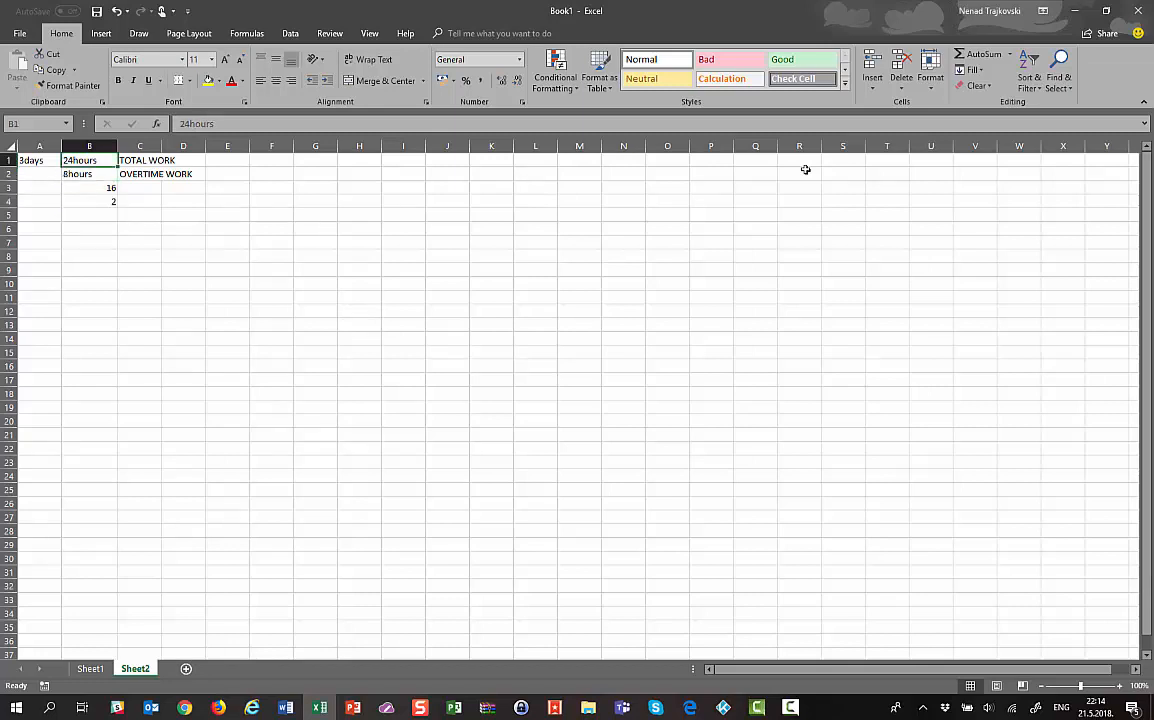
Type 12HRS/DAY in D4 and switch back to Project Professional
key("Down")
key("Down")
key("Down")
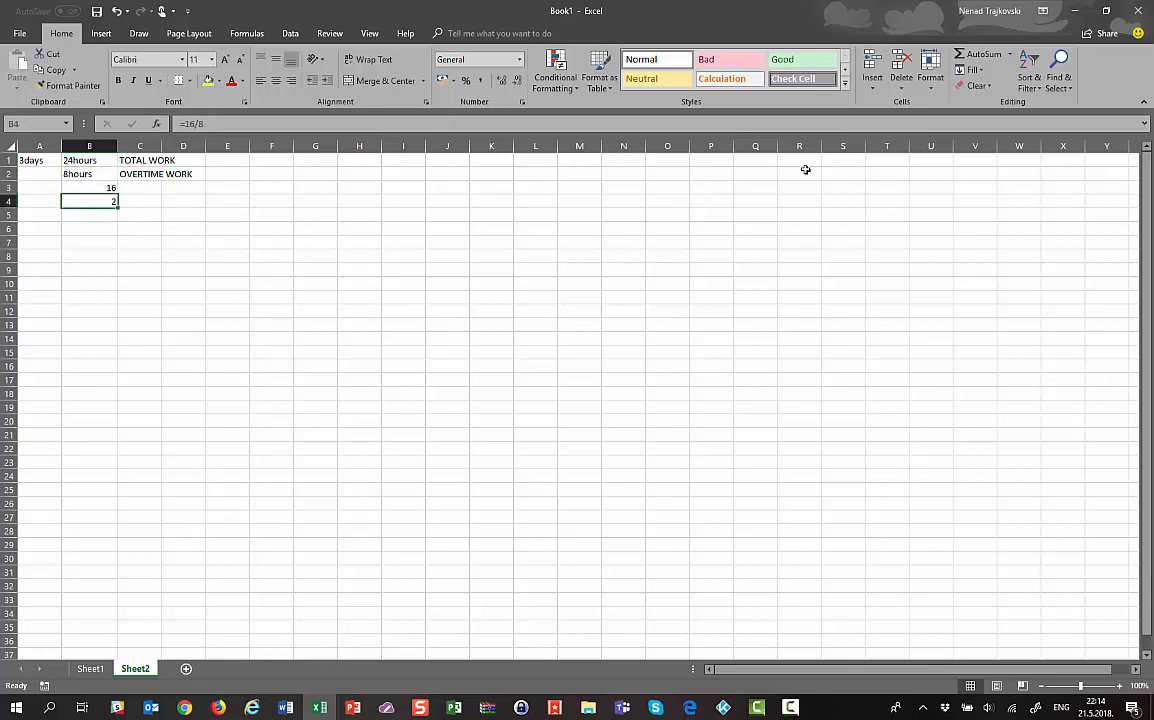
key("Right")
key("Right")
type("12")
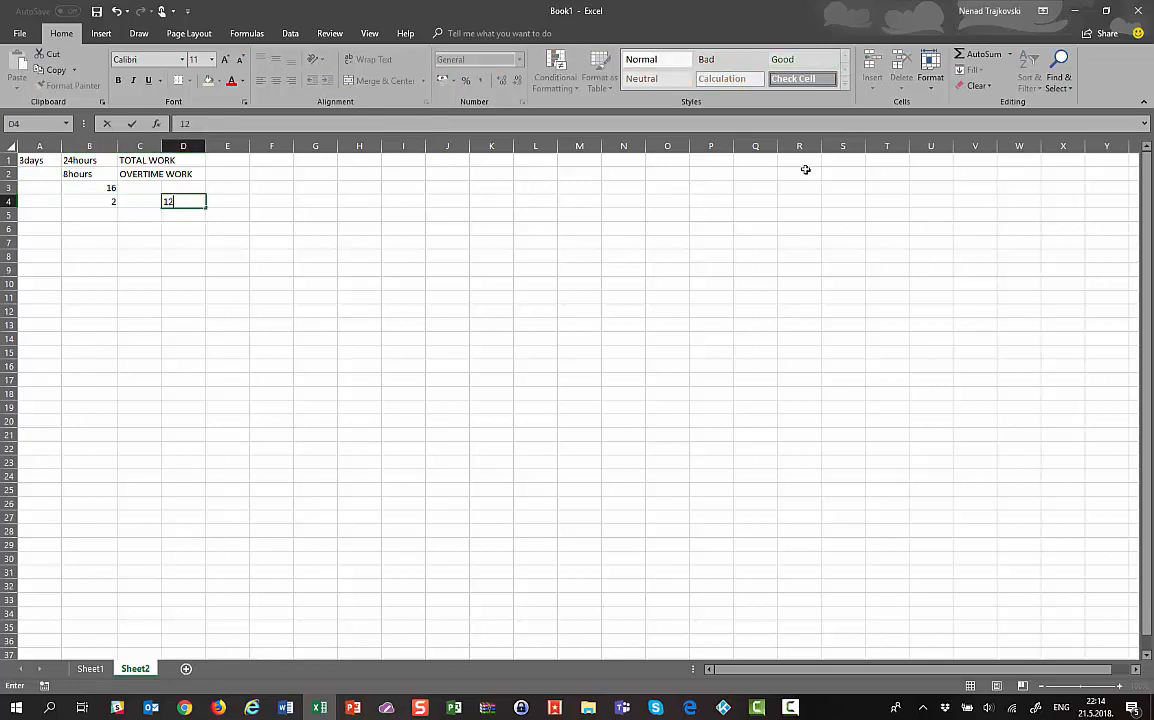
type("HRS/DAY")
key("Return")
key("alt+Tab")
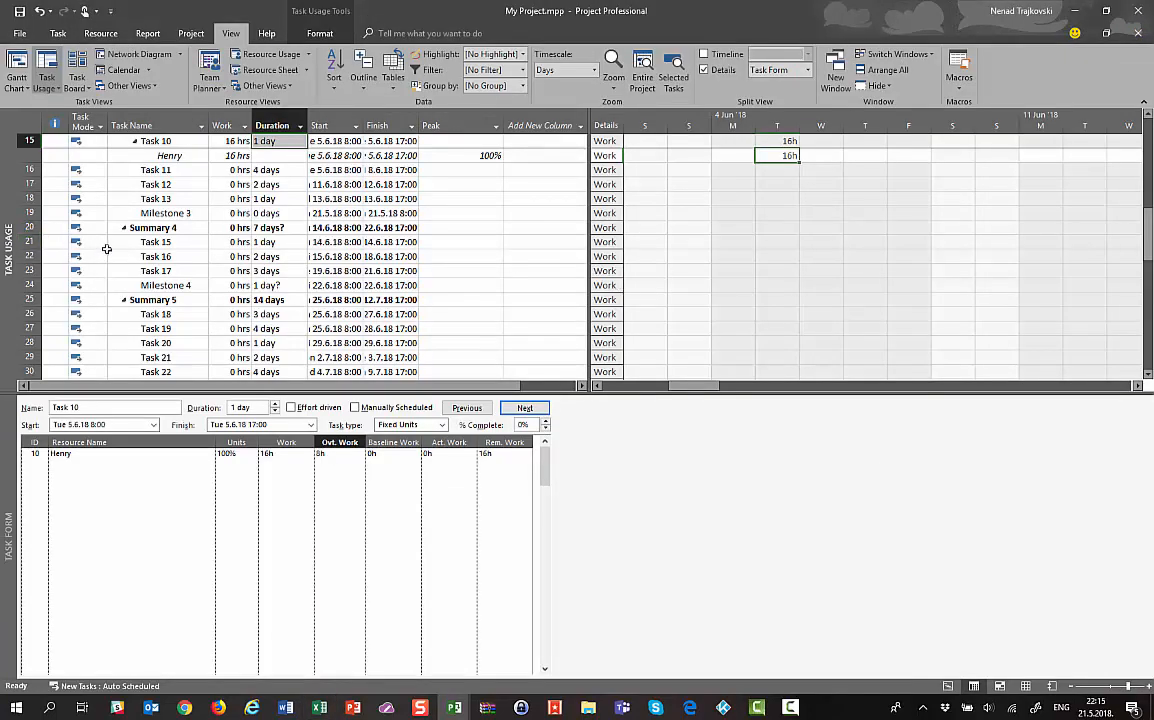
Assign the resource to Task 16 in the Task Form: 16h work, 0h overtime
left_click(30, 256)
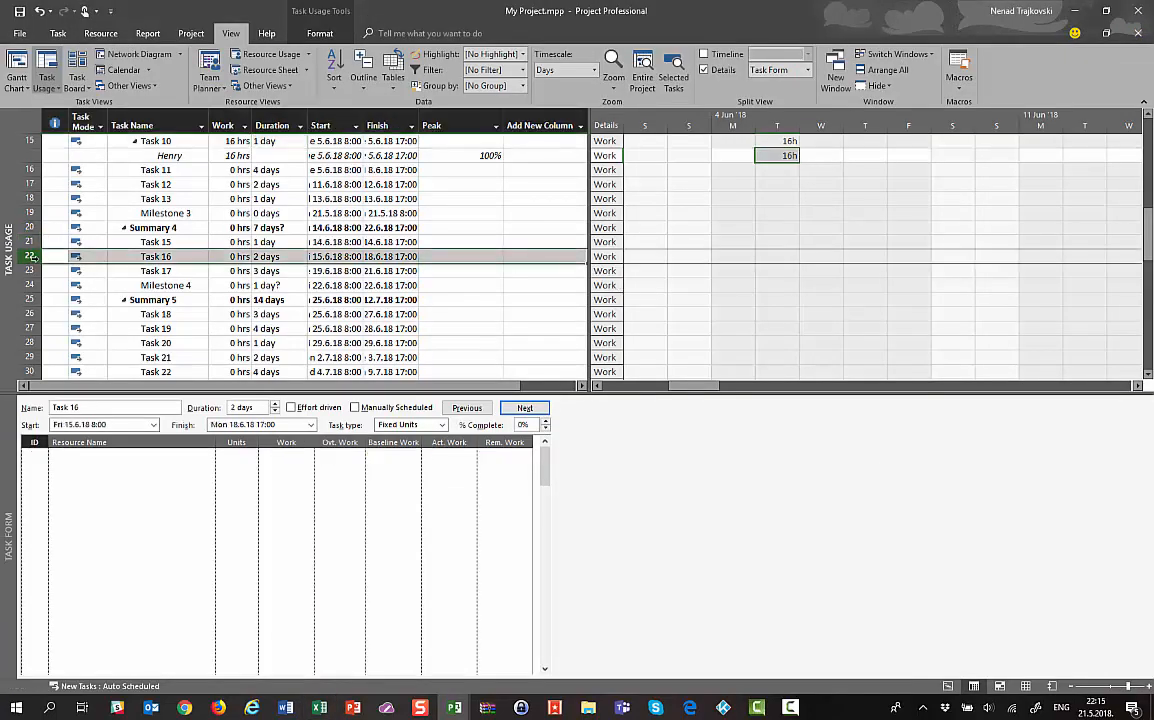
left_click(209, 458)
left_click(209, 457)
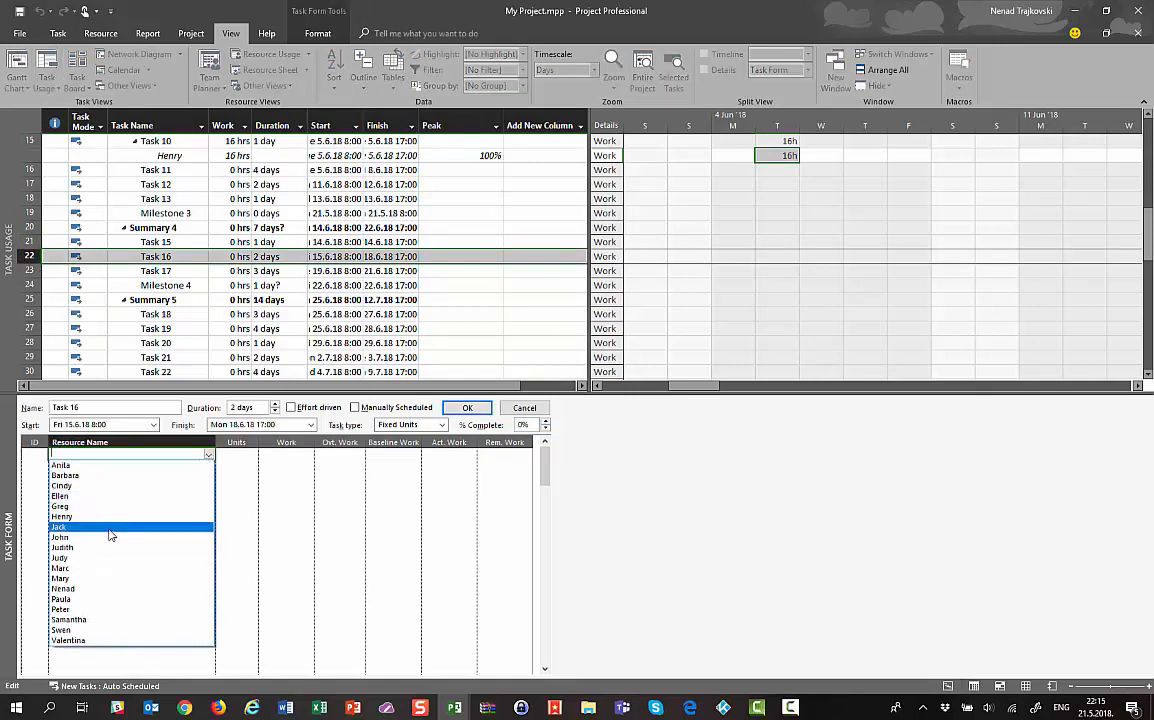
left_click(87, 589)
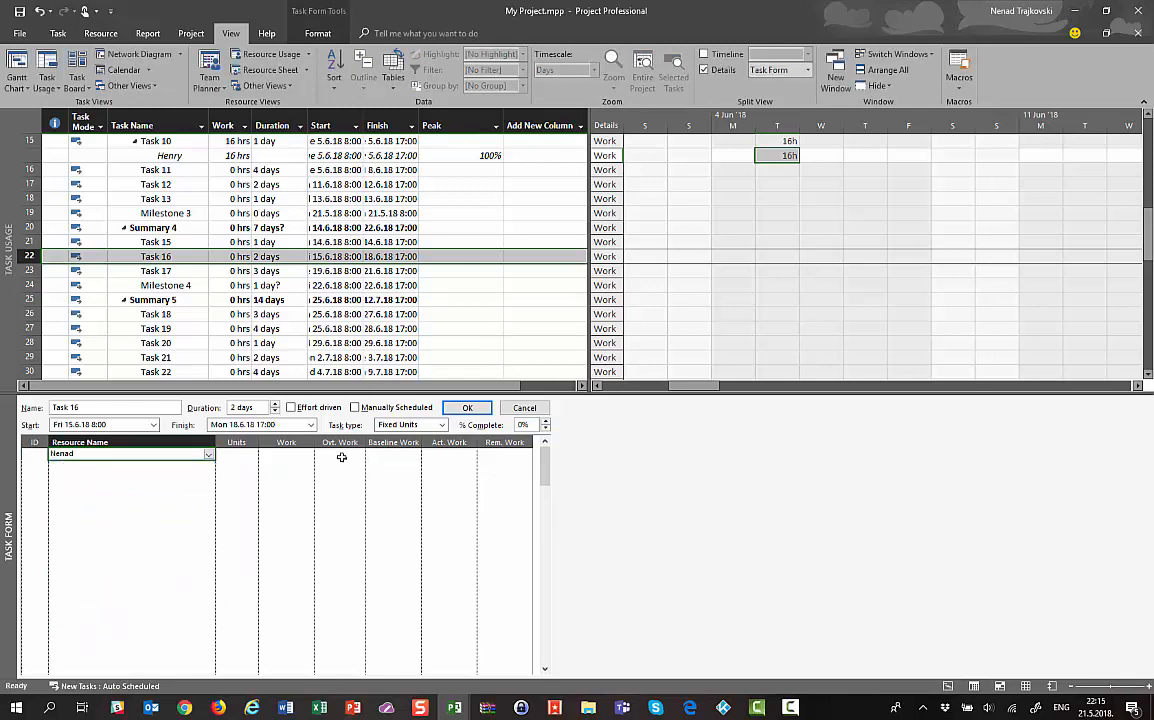
left_click(465, 407)
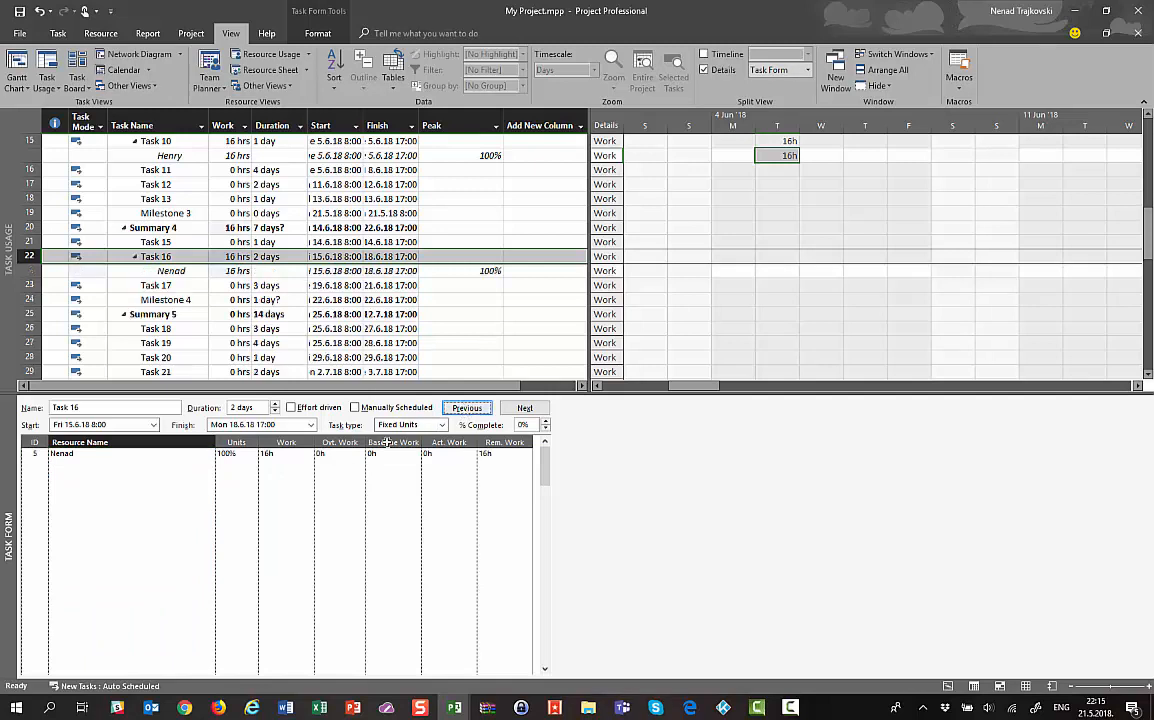
left_click(339, 456)
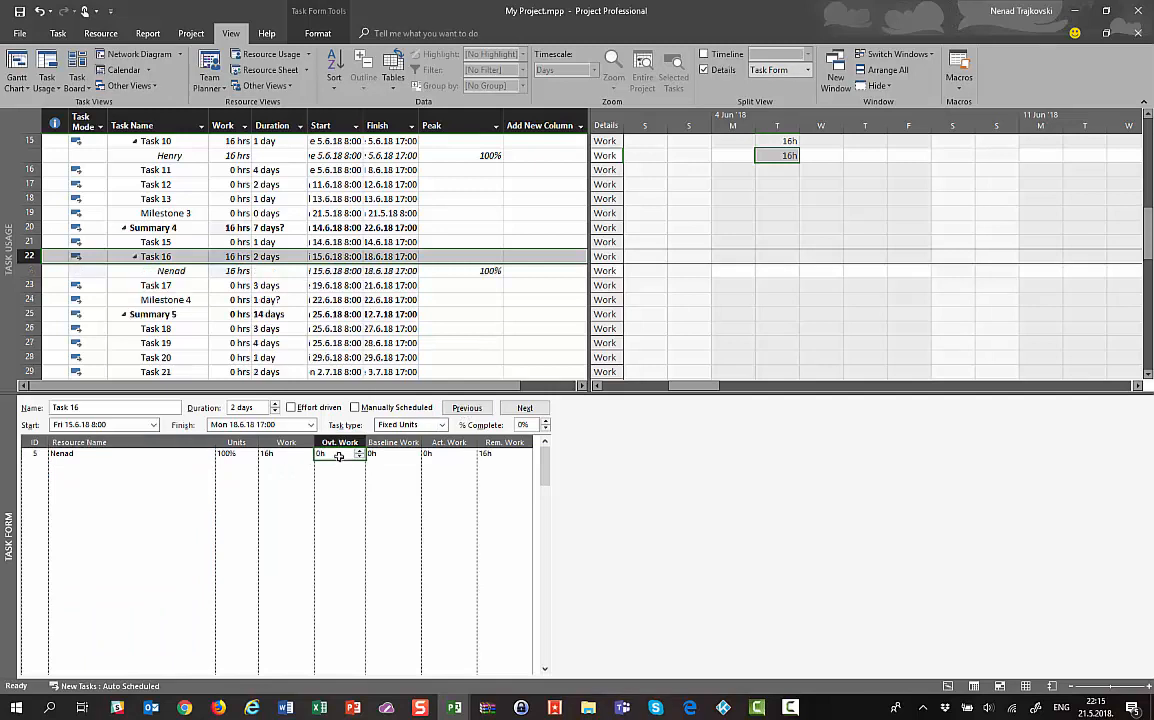
key("alt+Tab")
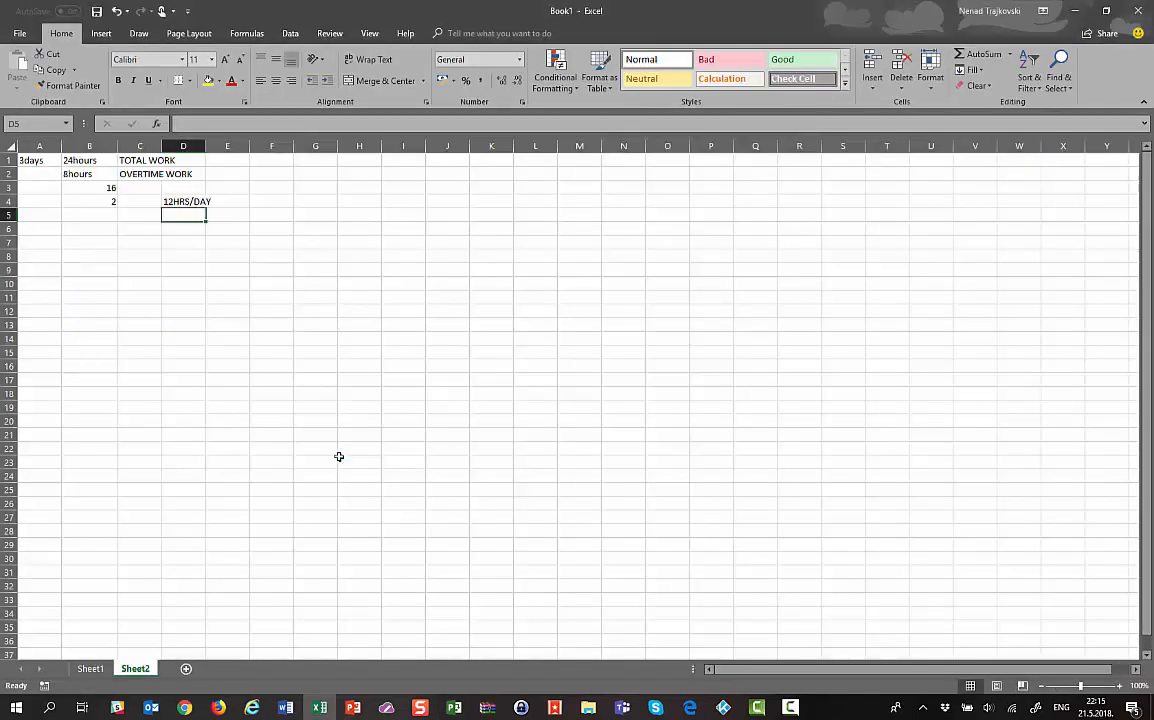
key("alt+Tab")
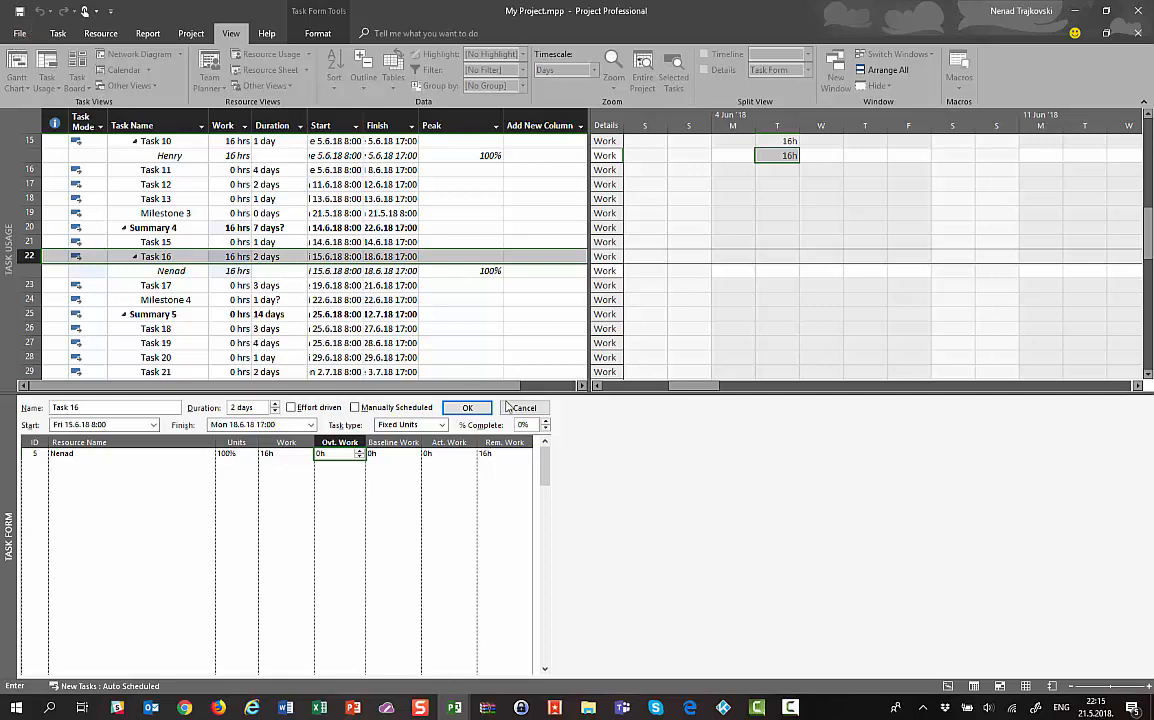
left_click(467, 407)
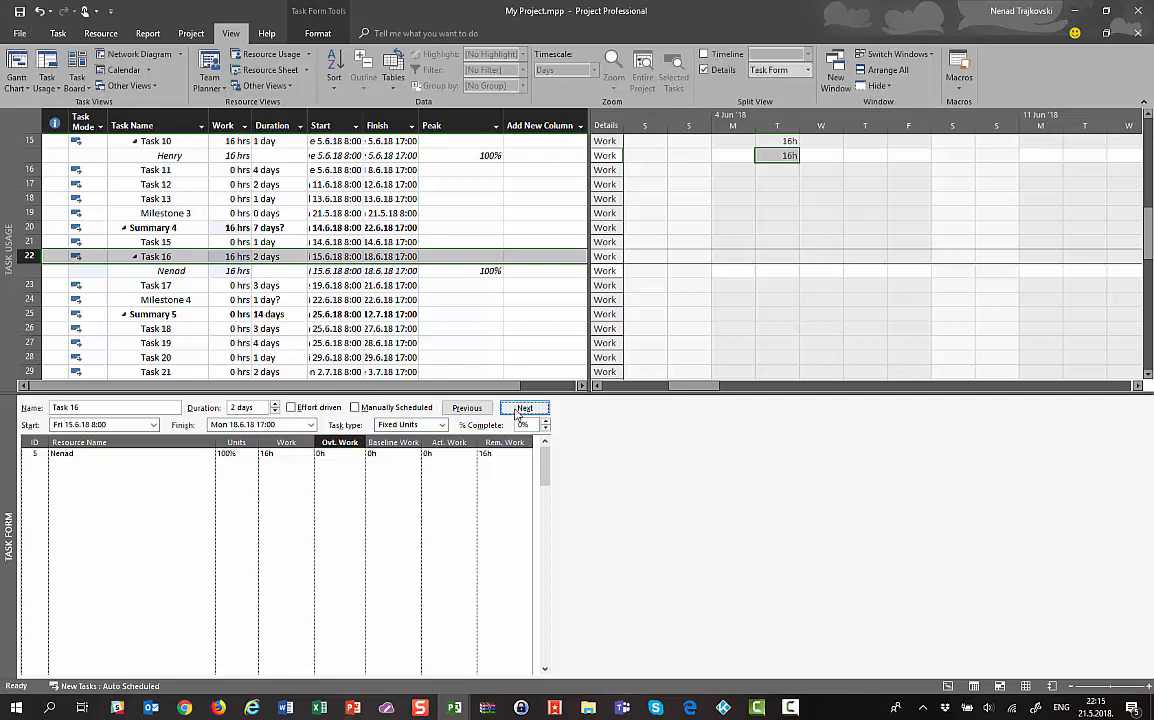
Assign the resource to Task 17 with 8h overtime work, shortening it to 2 days
left_click(132, 286)
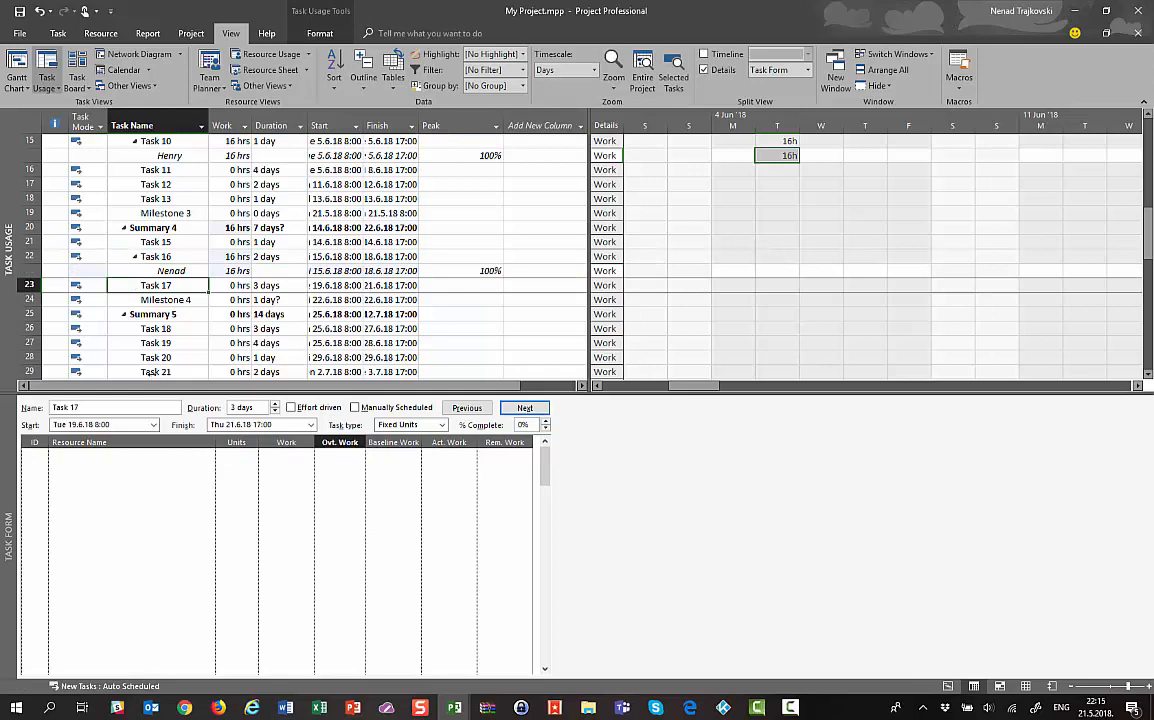
left_click(198, 453)
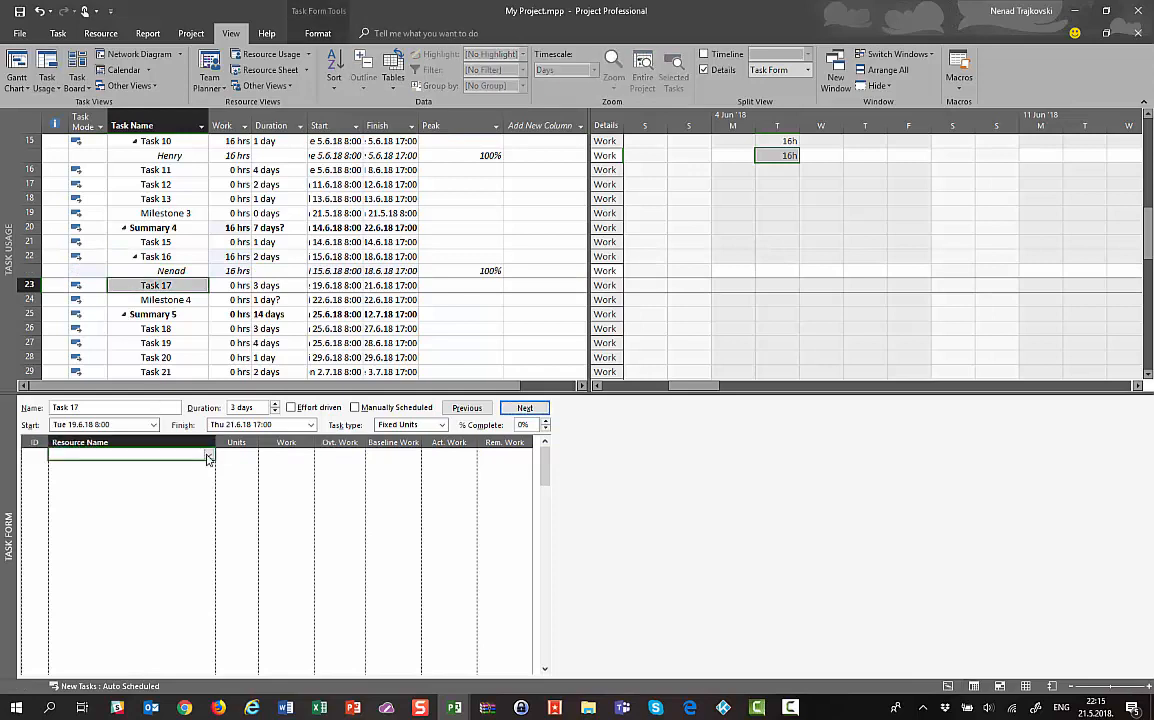
left_click(208, 455)
left_click(107, 598)
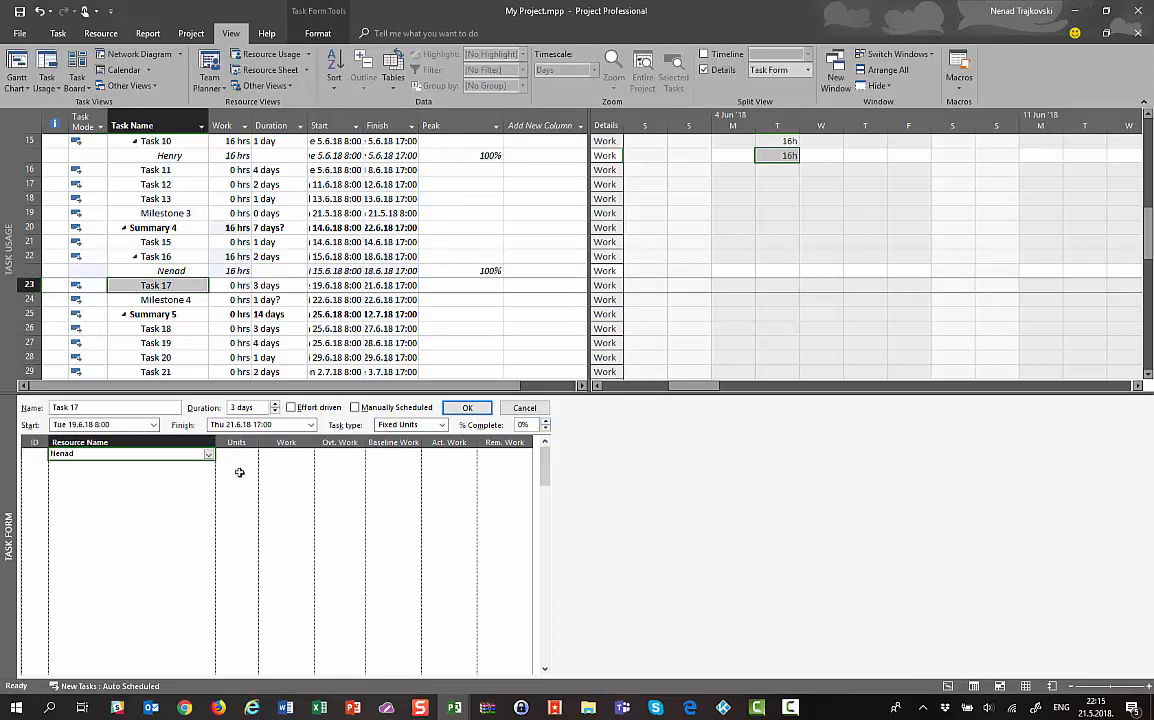
left_click(467, 408)
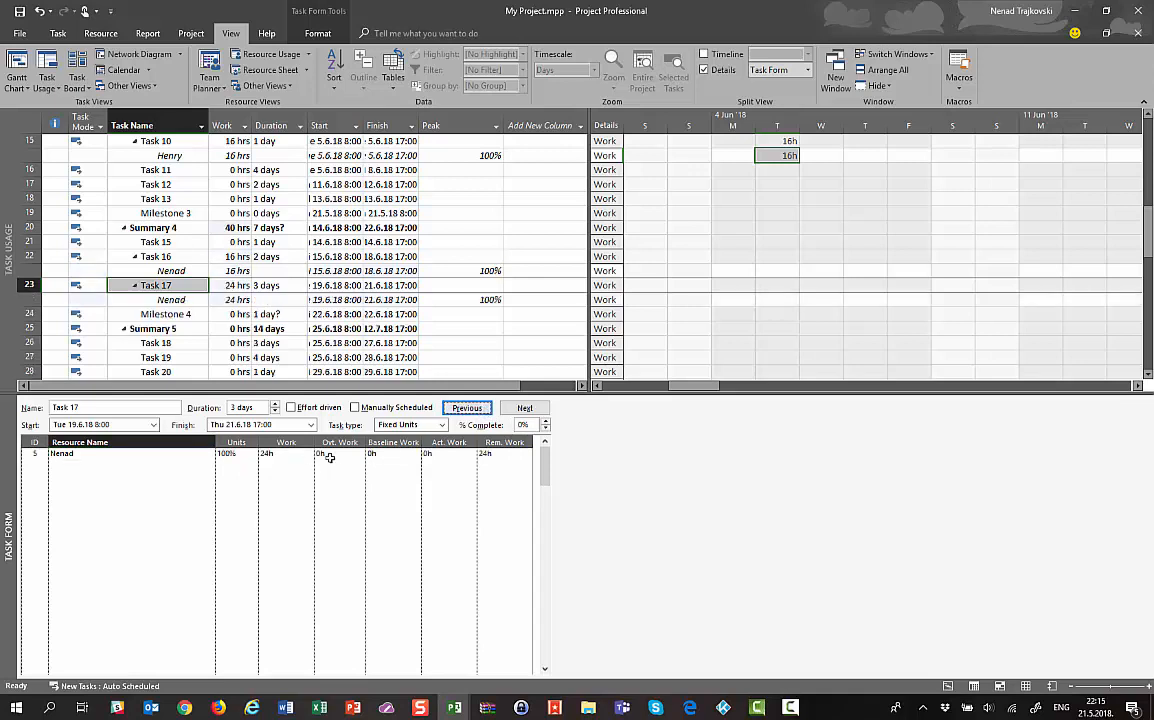
left_click(333, 453)
type("8h")
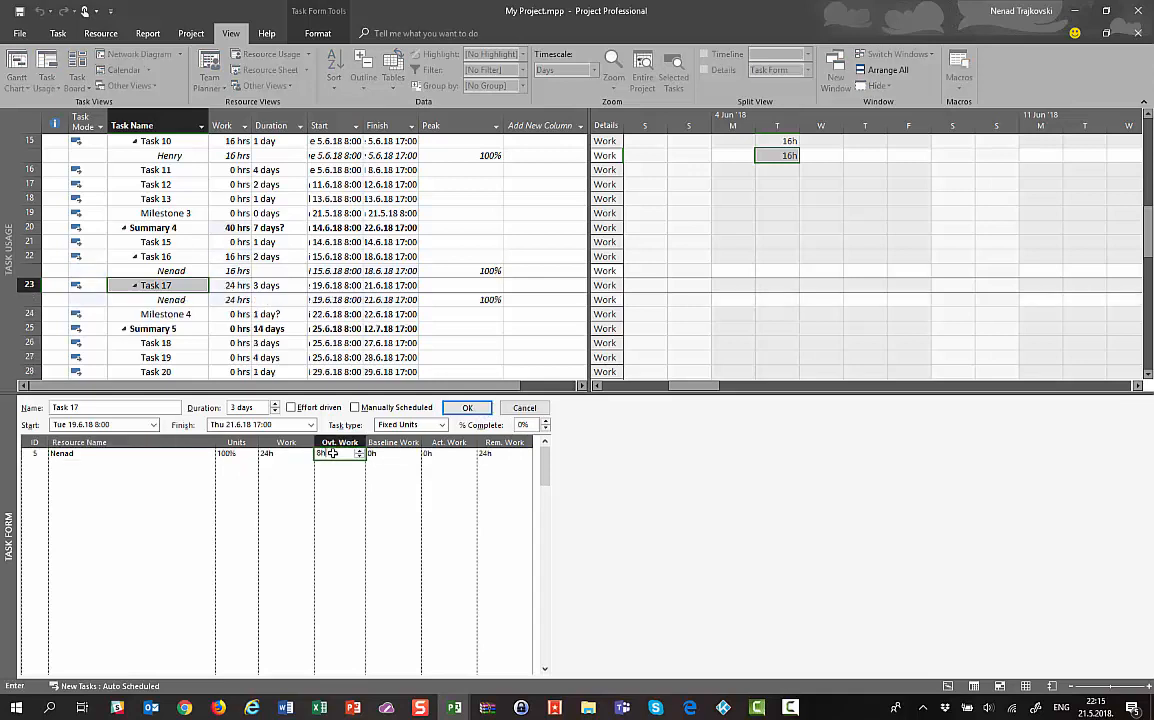
left_click(467, 408)
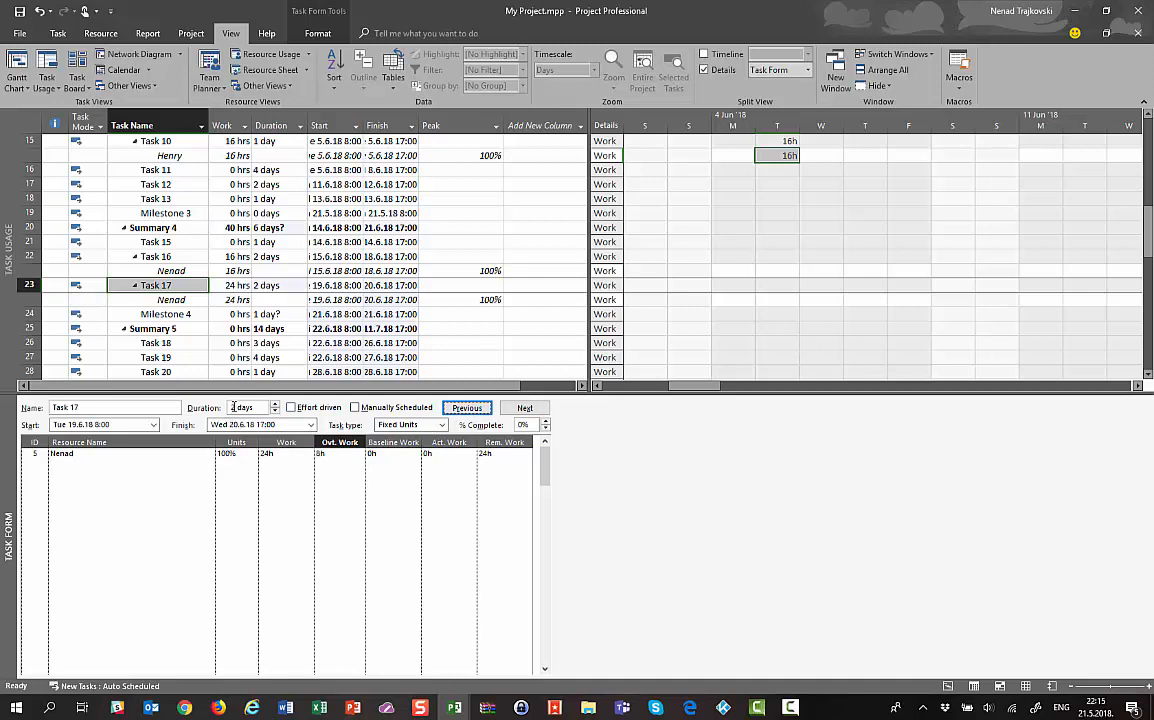
Scroll the schedule to Task 17 and check its Wednesday work hours
right_click(138, 287)
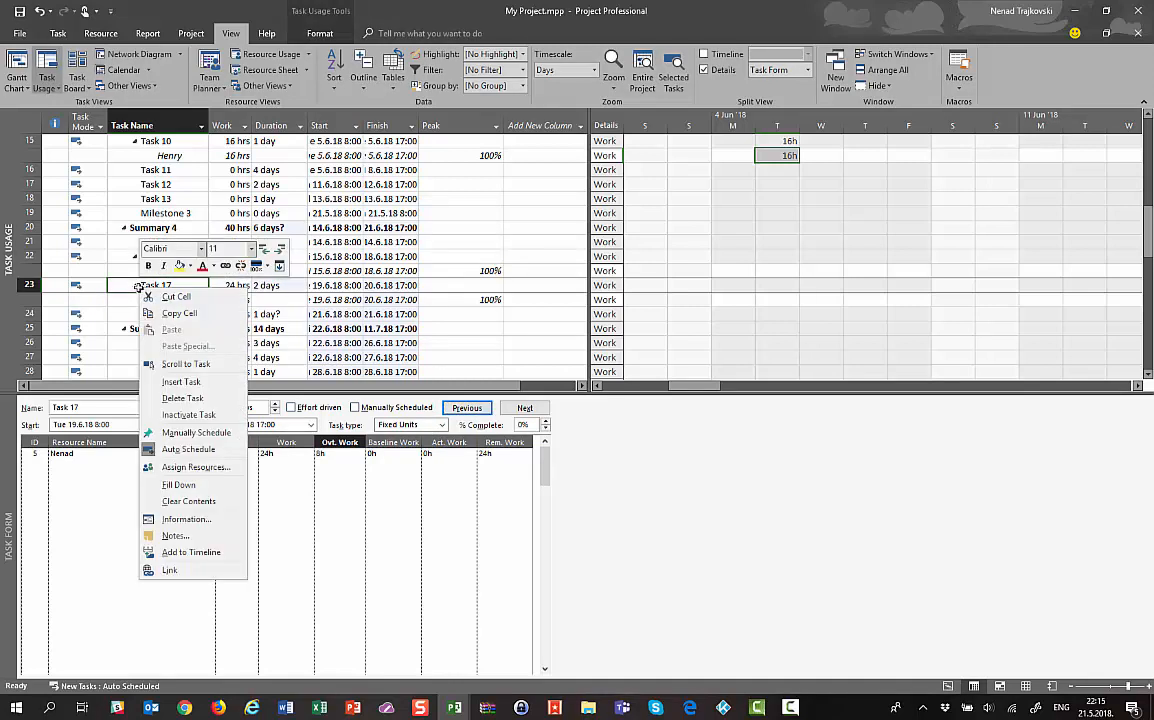
left_click(185, 364)
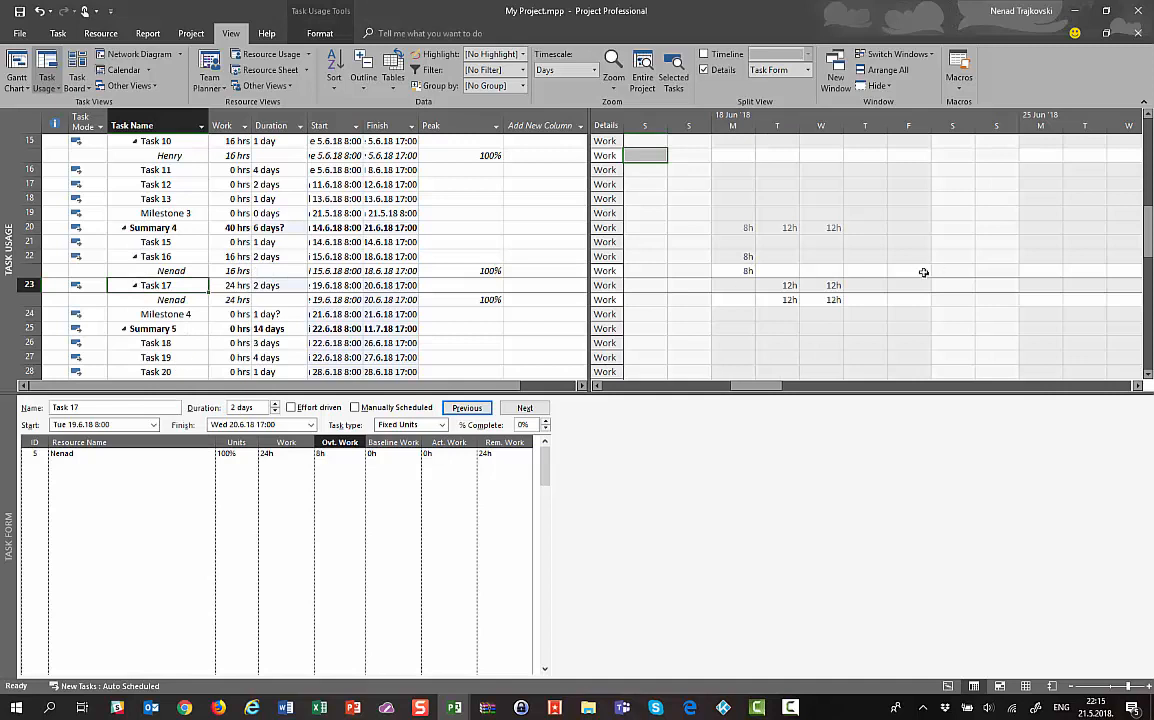
left_click(823, 287)
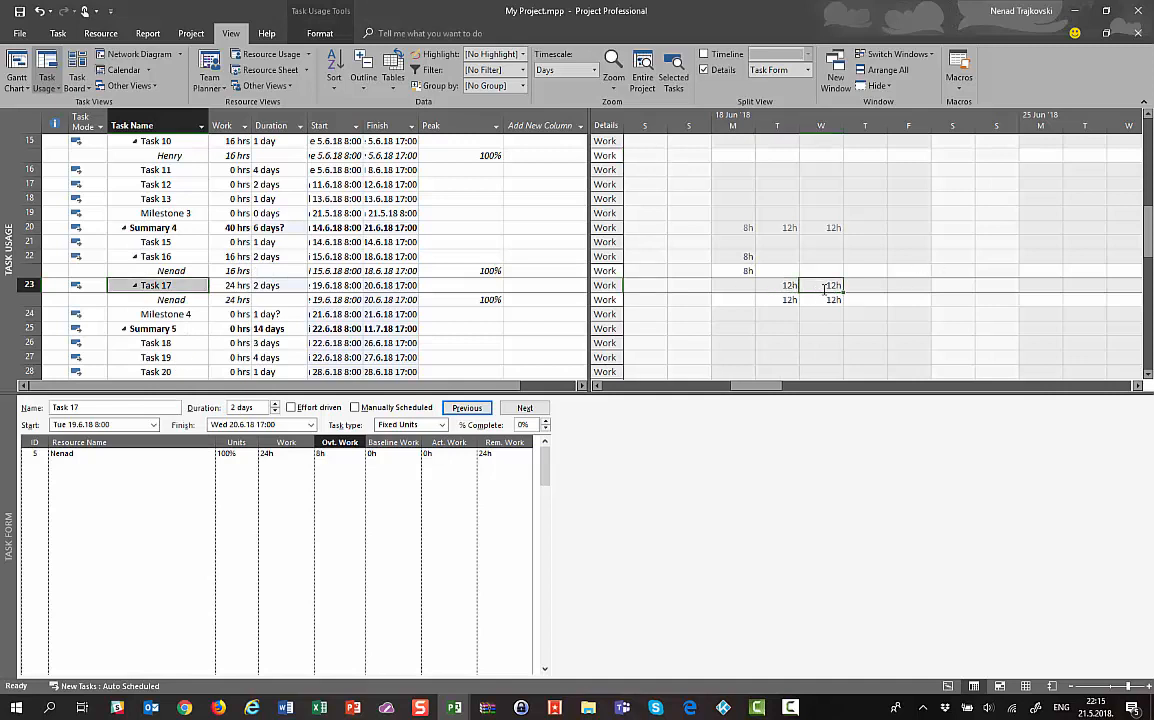
left_click(826, 300)
left_click(281, 457)
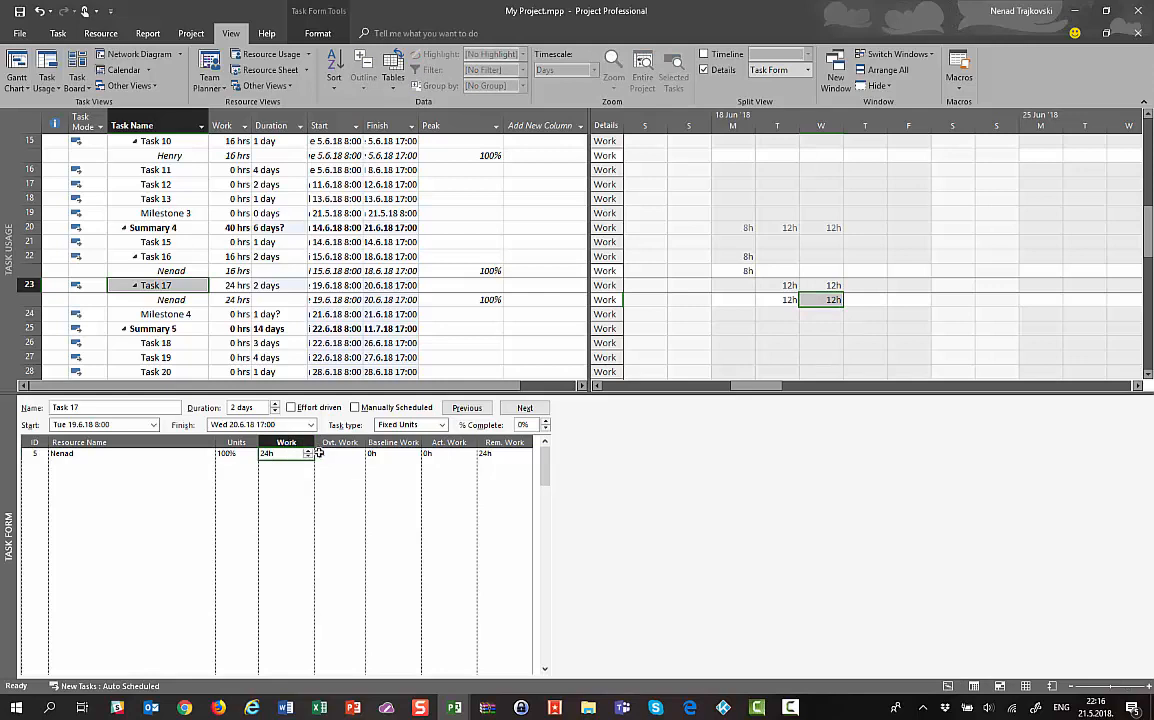
key("Tab")
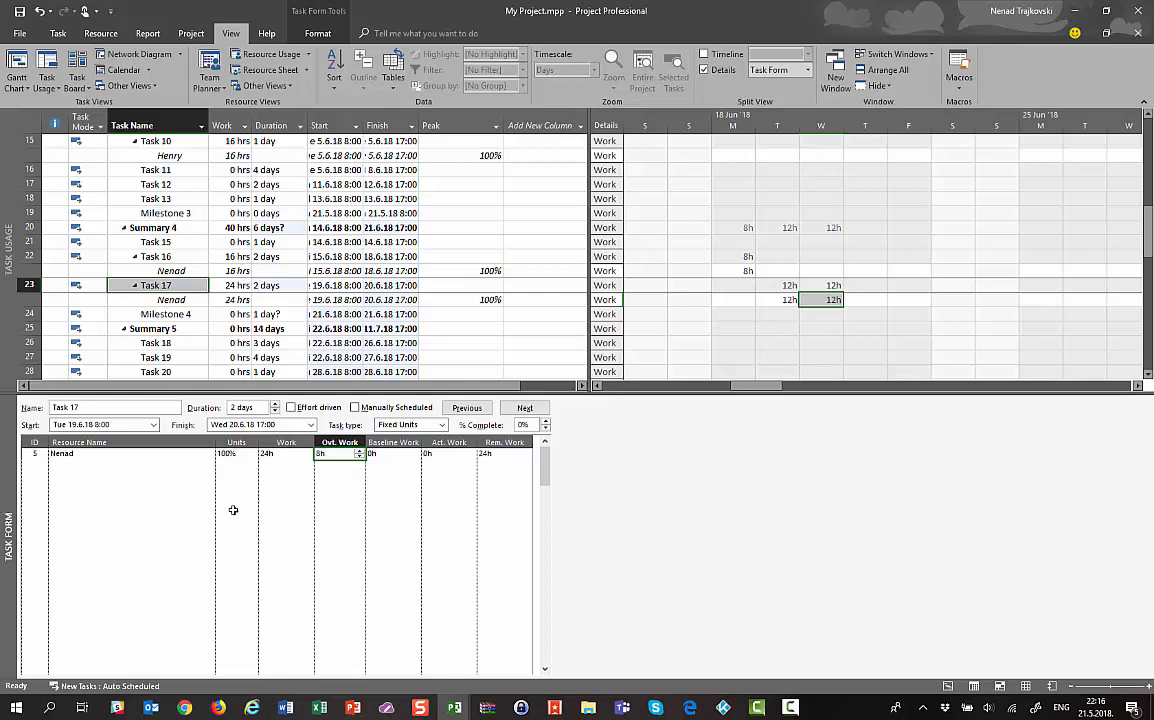
left_click(268, 454)
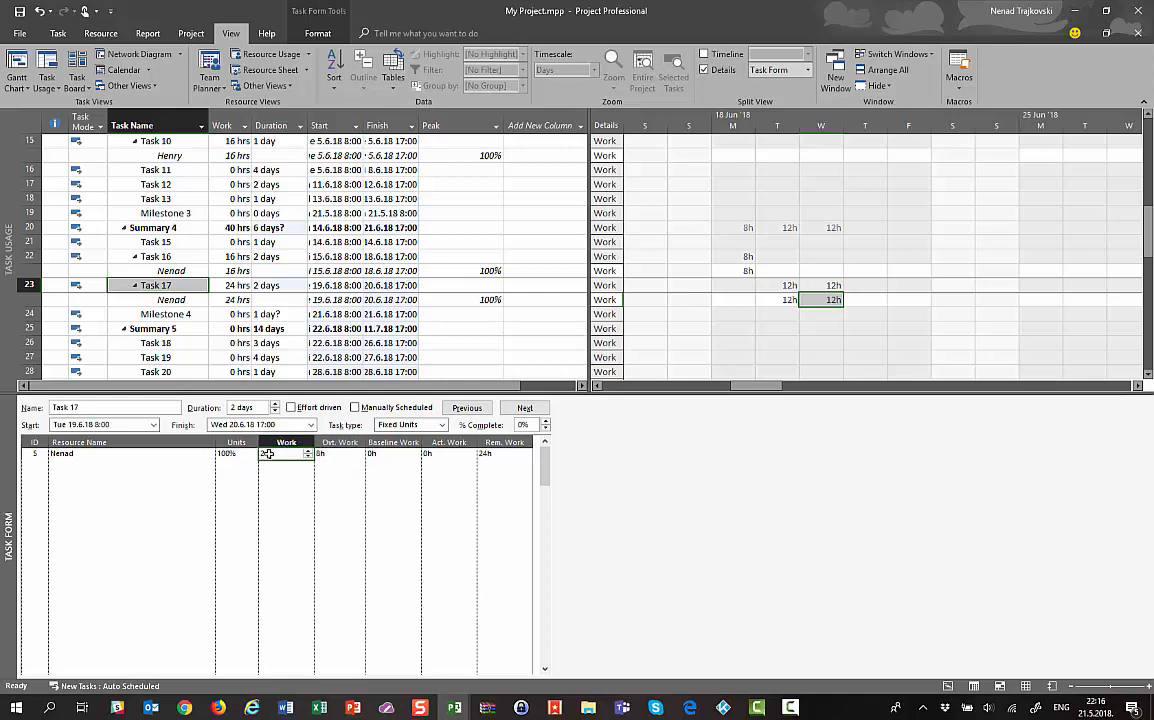
left_click(321, 454)
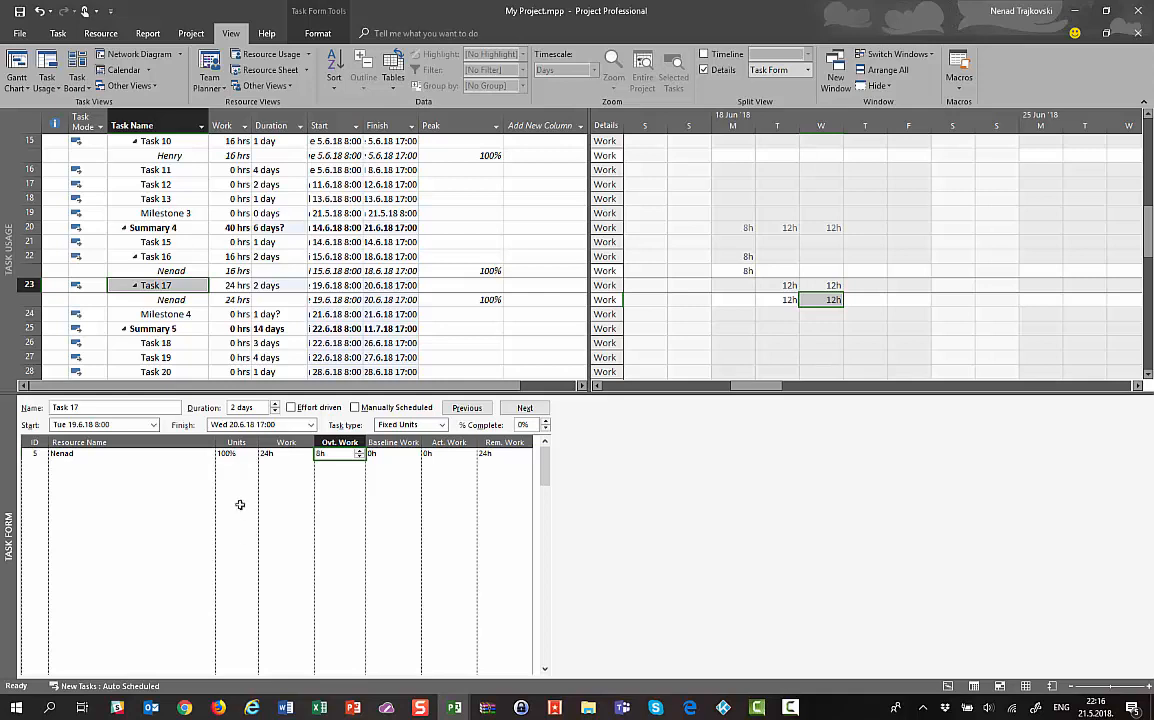
left_click(220, 454)
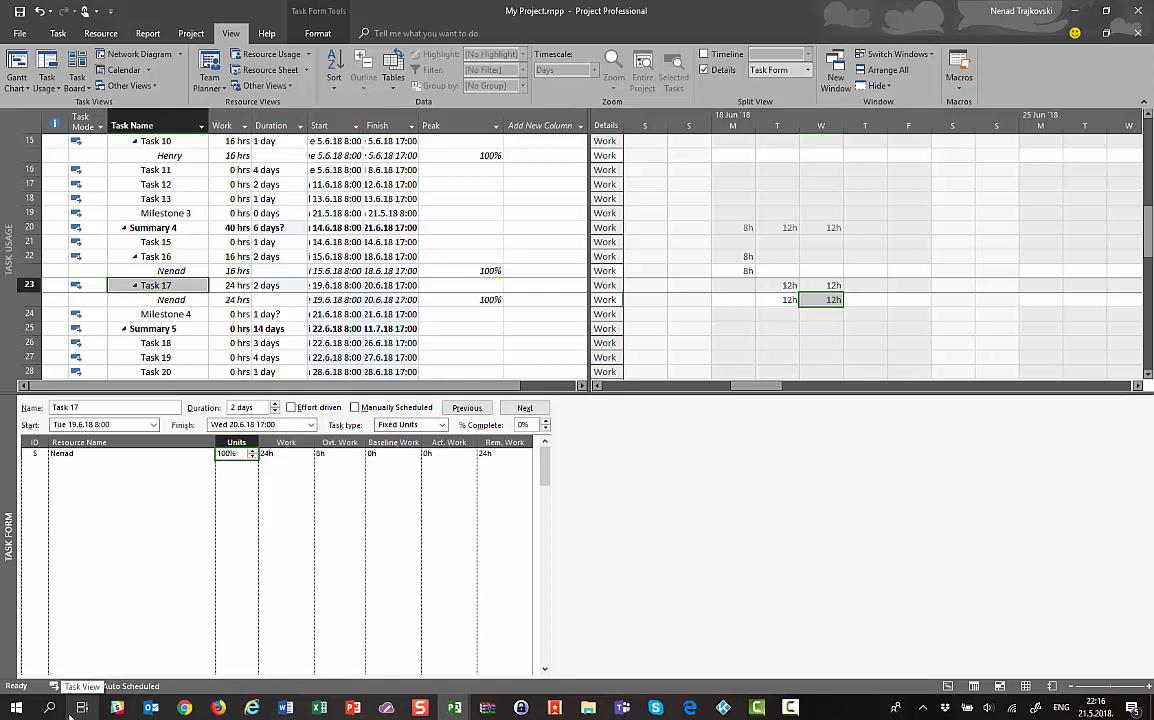
left_click(245, 407)
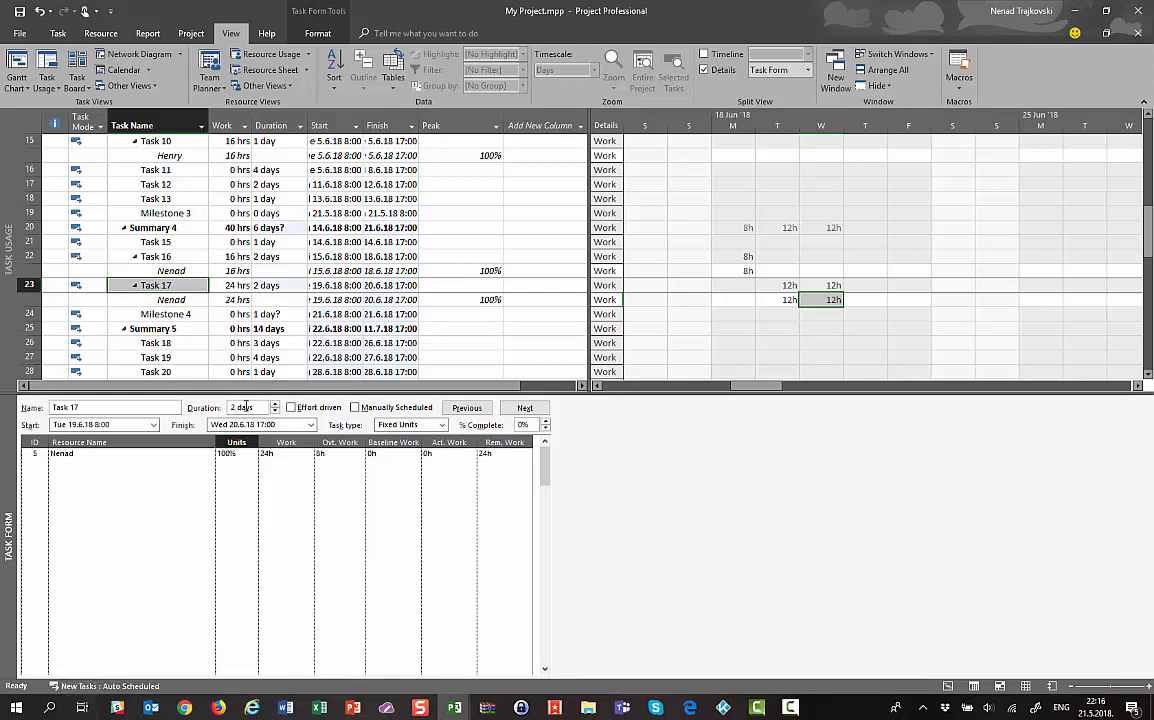
left_click(278, 453)
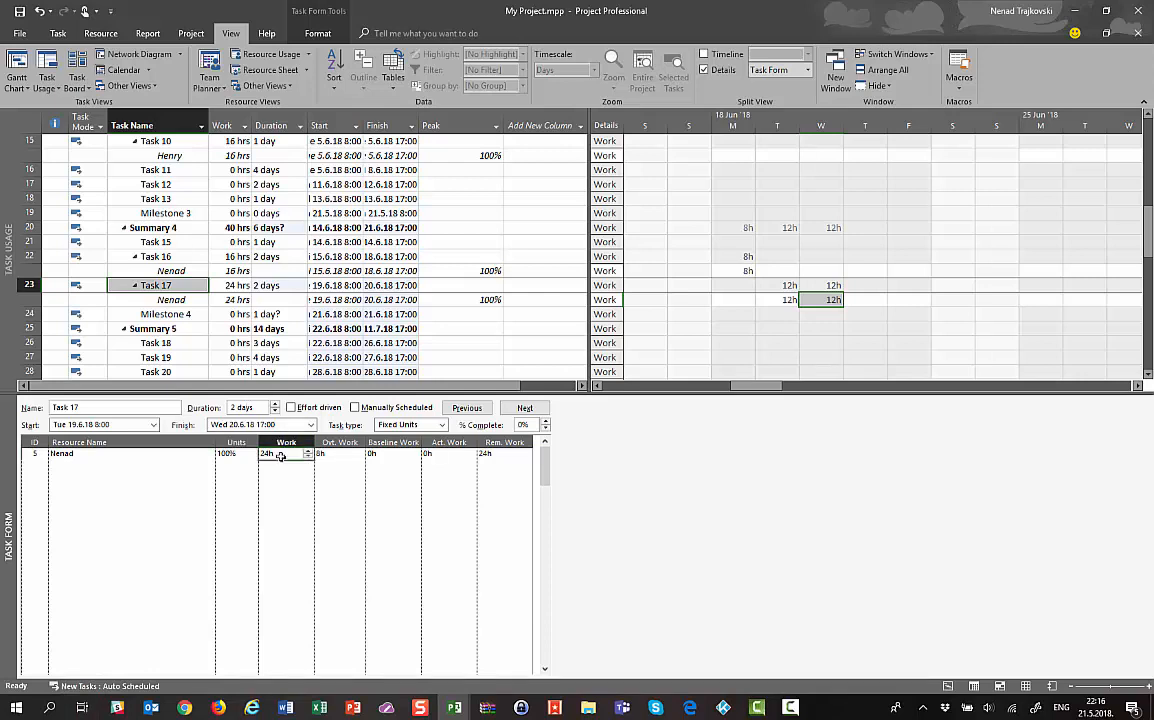
left_click(826, 310)
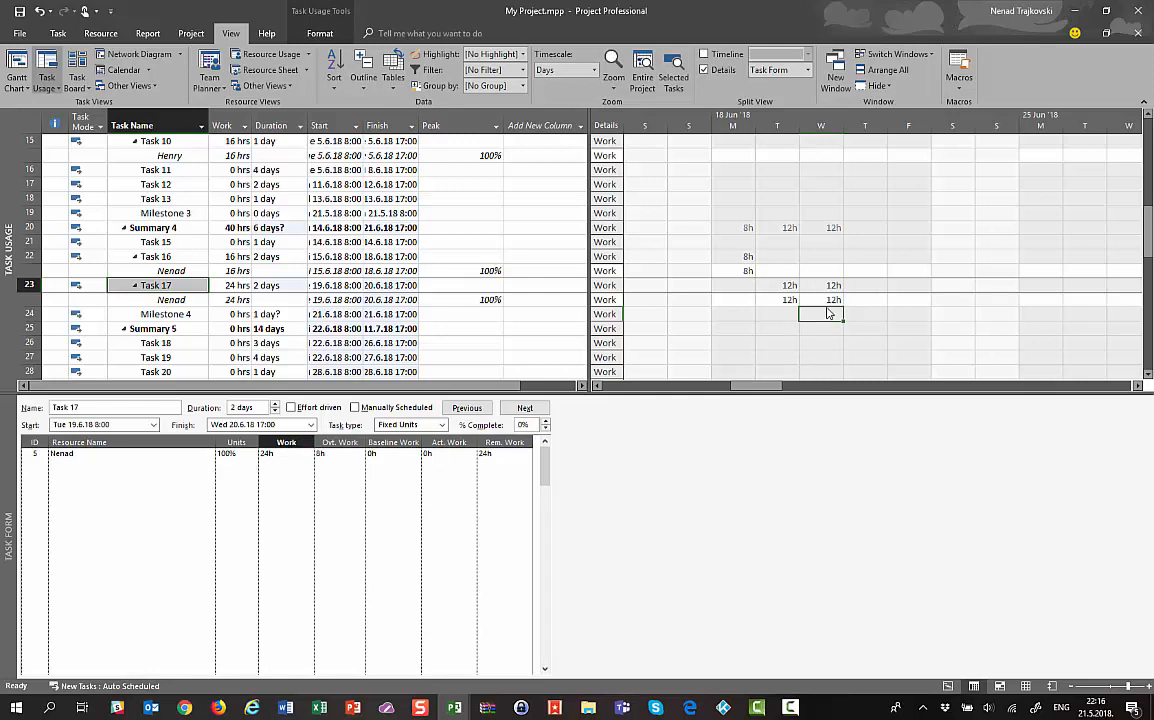
left_click(126, 501)
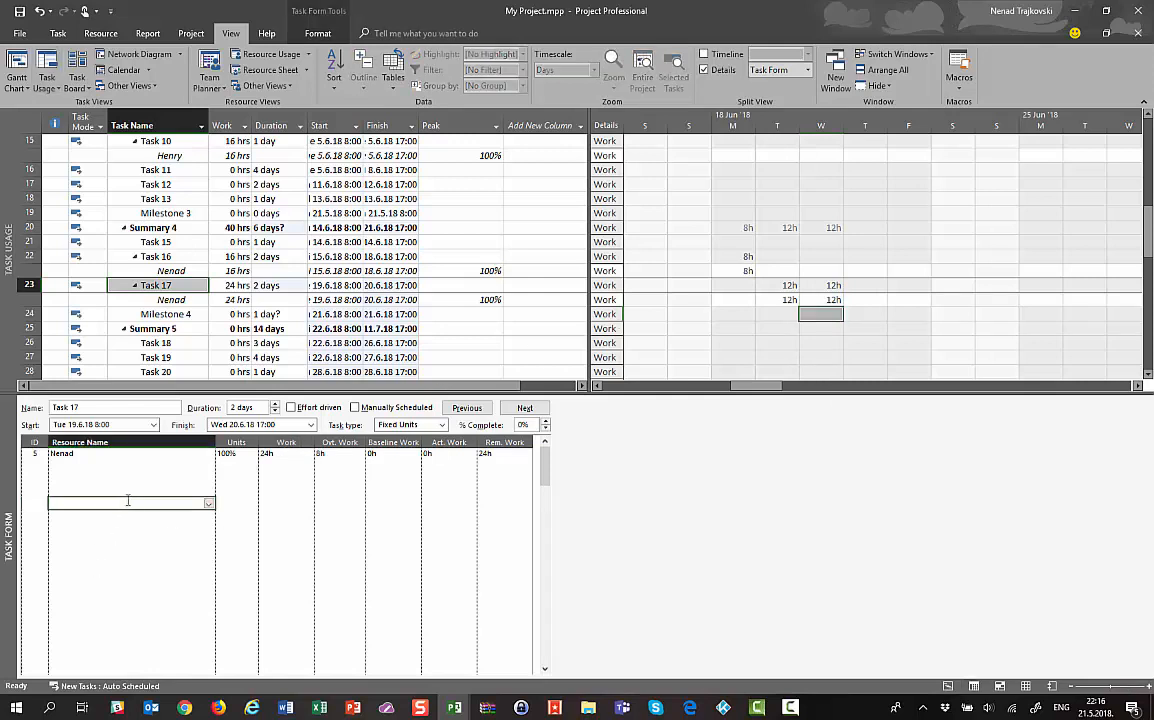
Switch the Task Form to show cost details and review several tasks' figures
right_click(126, 492)
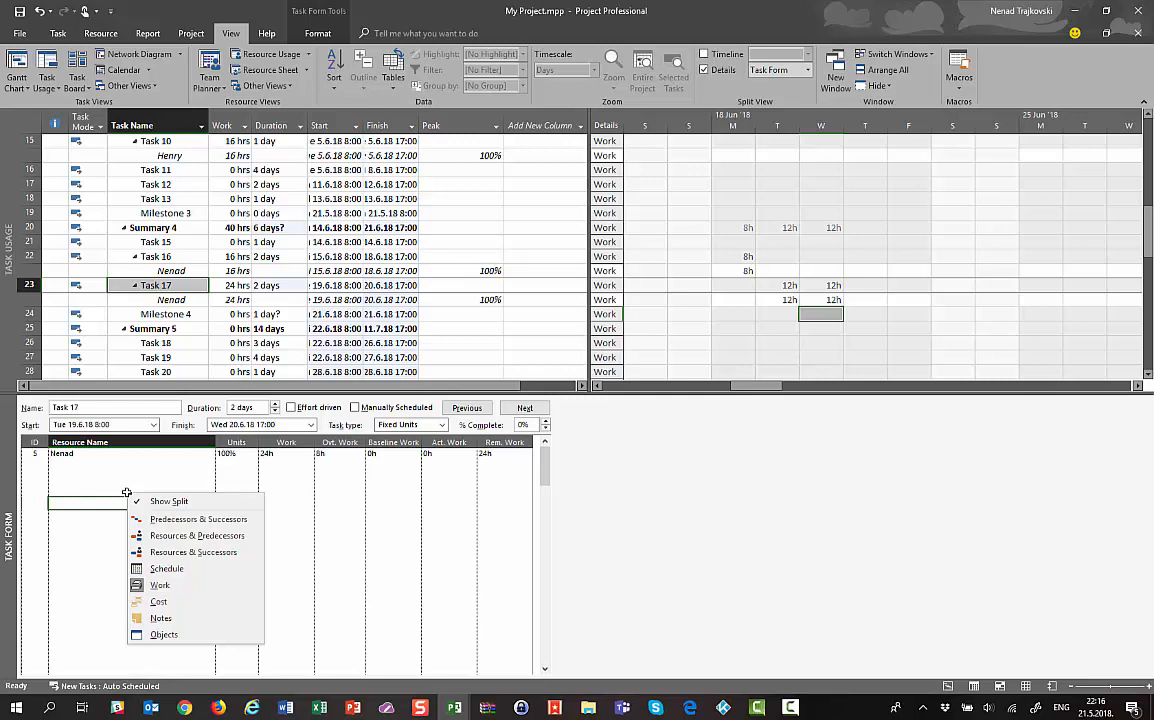
left_click(160, 601)
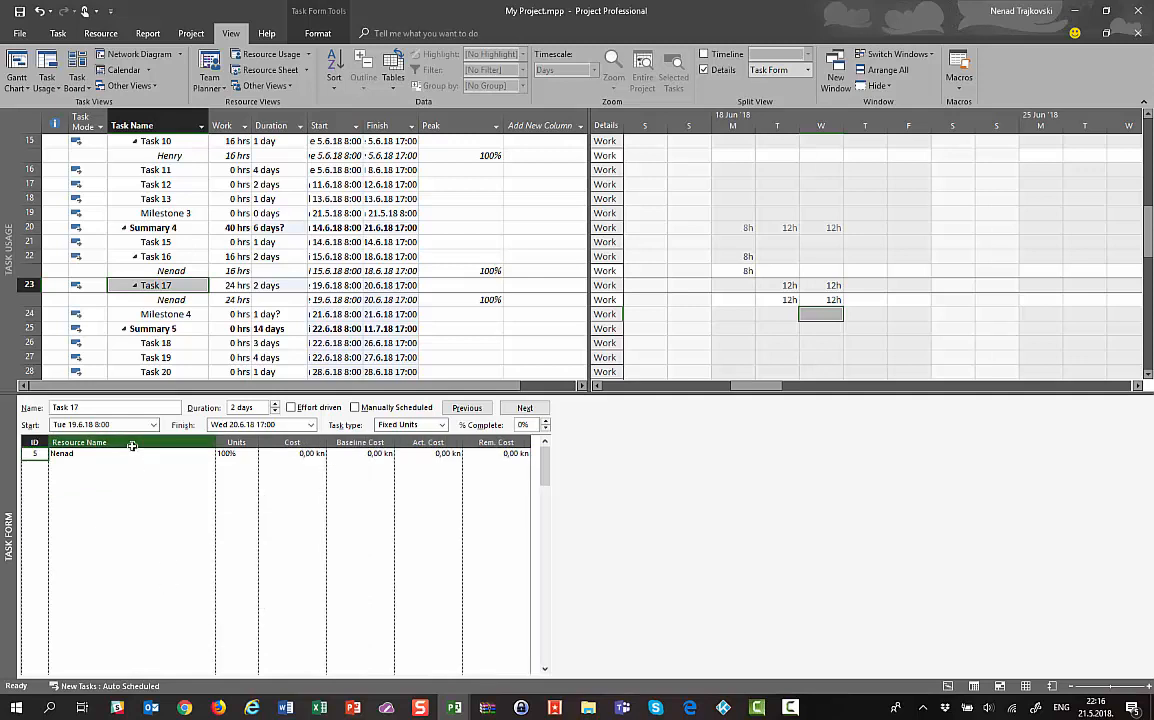
left_click(186, 301)
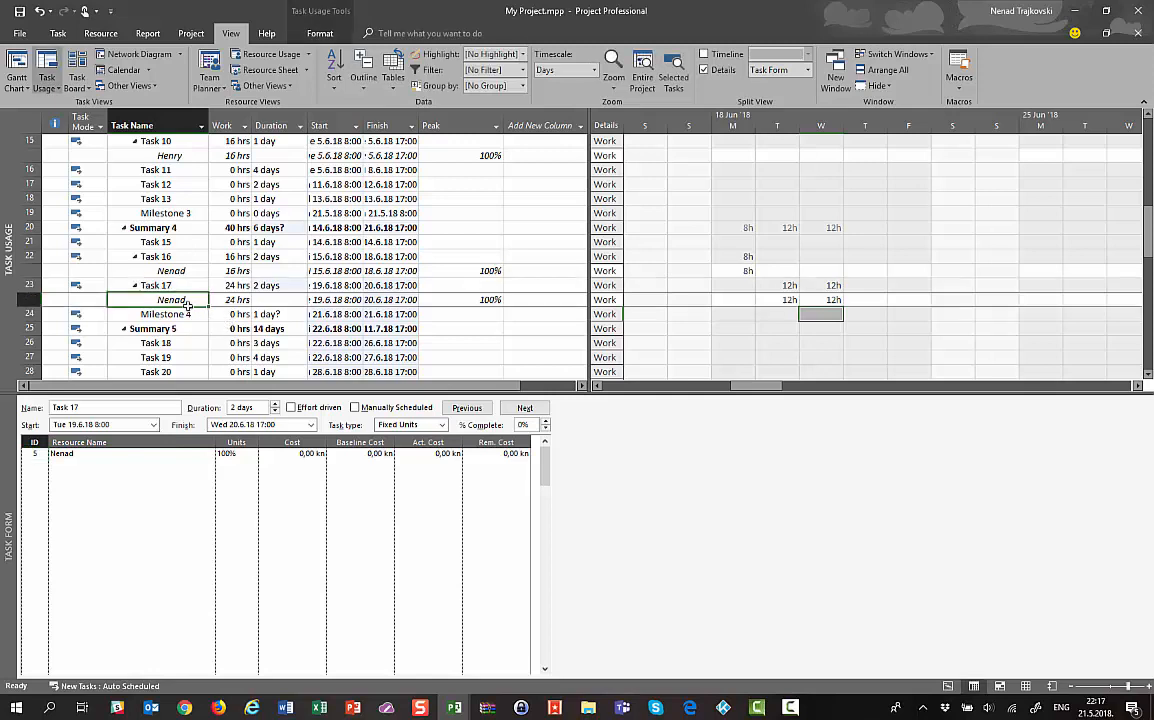
left_click(170, 186)
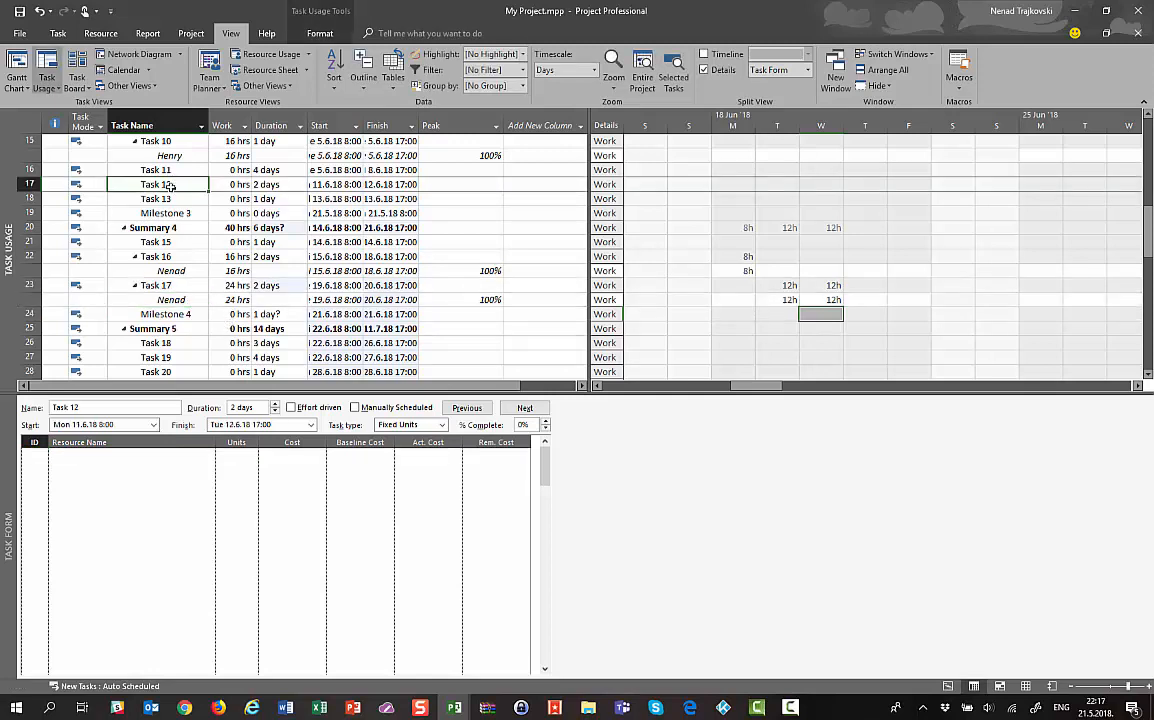
key("Up")
key("Up")
key("Up")
key("Up")
key("Up")
key("Up")
key("Up")
key("Up")
key("Up")
key("Up")
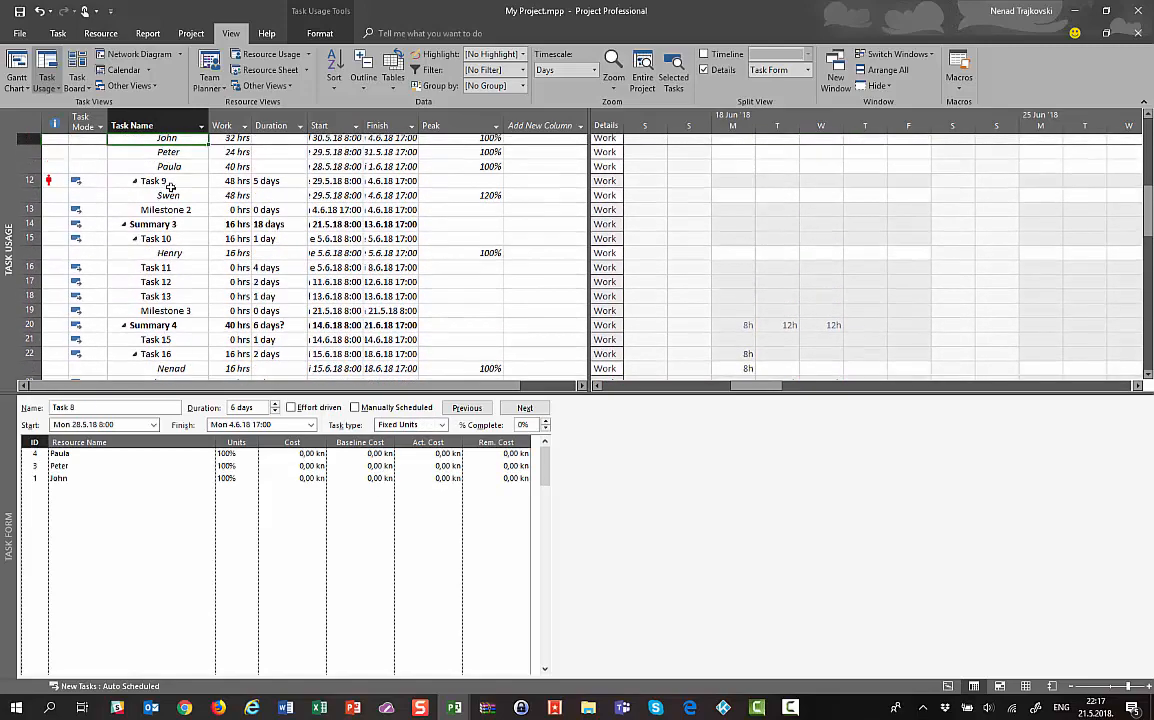
key("Up")
key("Up")
Return to the Gantt Chart, select Task 2, and open the Resource Sheet
left_click(17, 68)
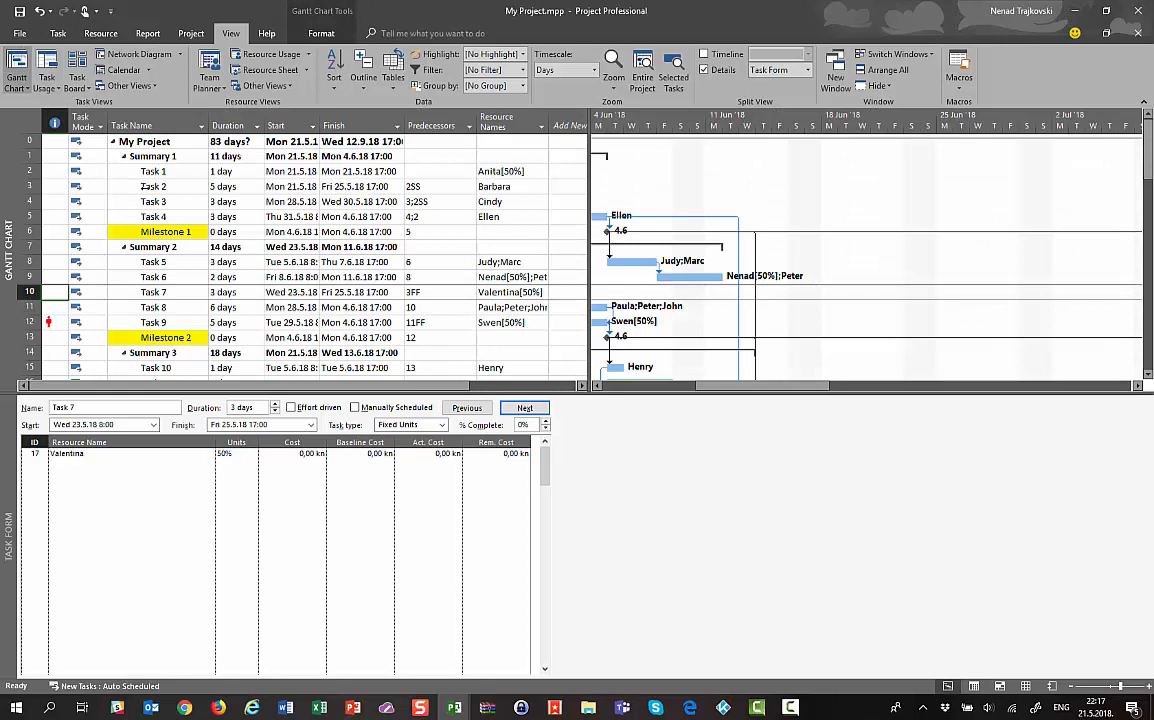
left_click(145, 186)
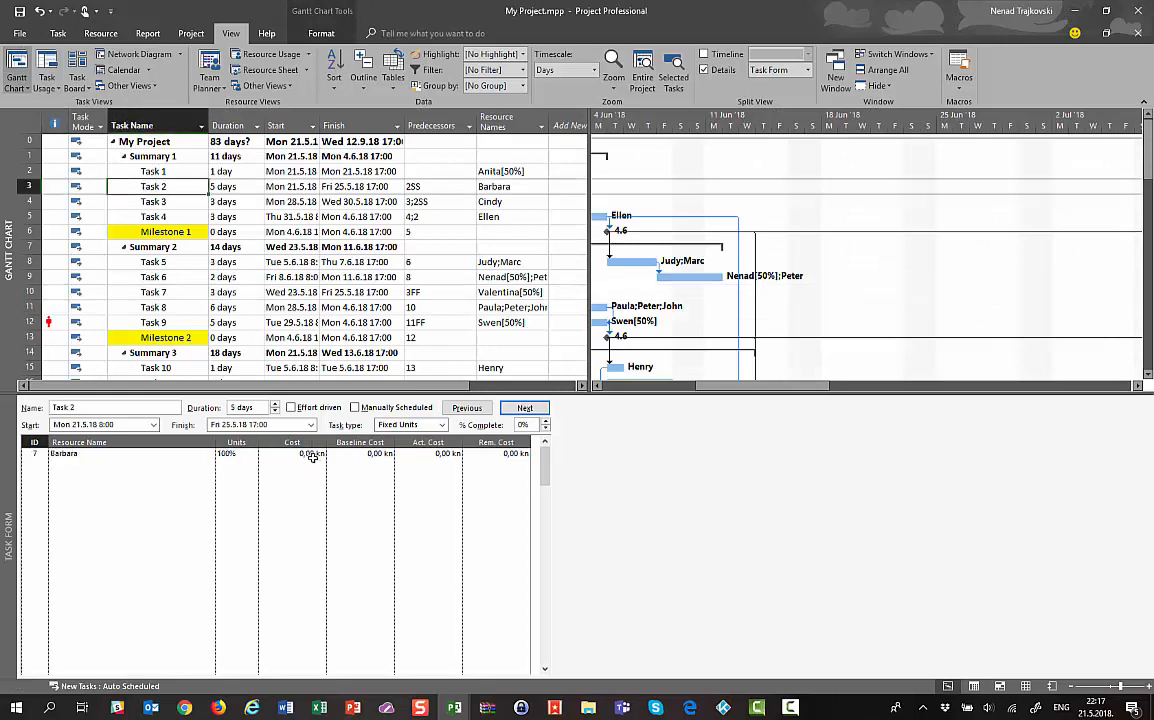
left_click(235, 187)
left_click(268, 70)
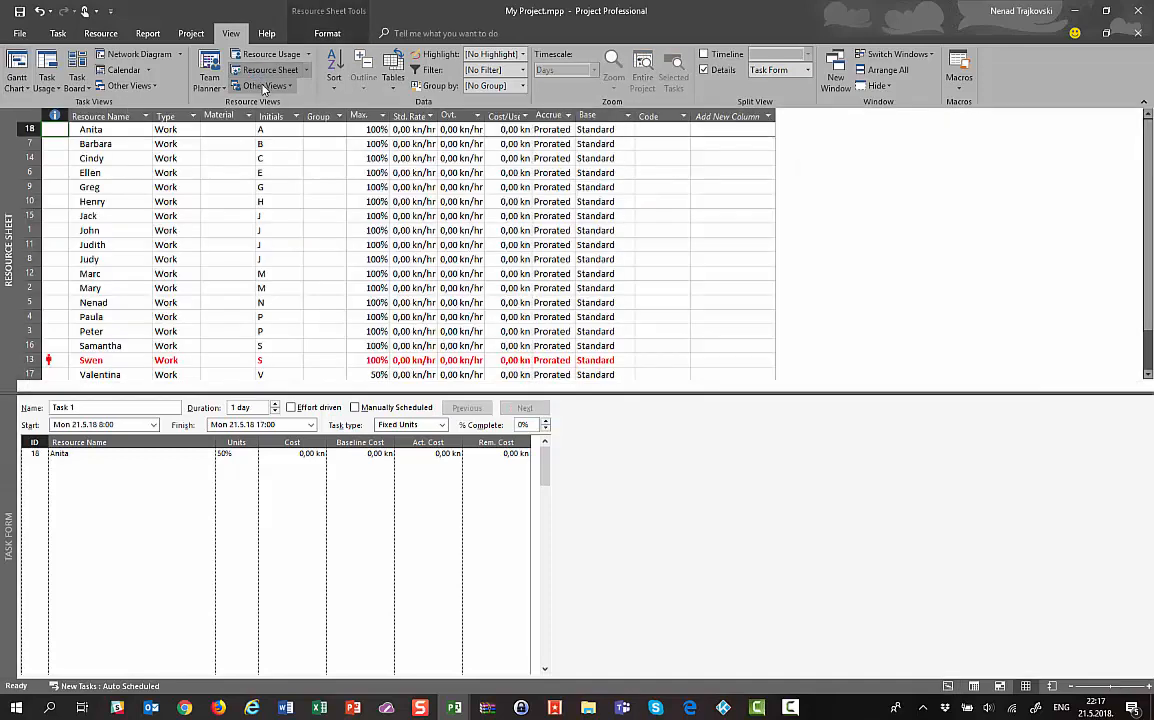
Enter standard rates of 100, 100, 100, 130, 100 and 125 for the first six resources
left_click(410, 130)
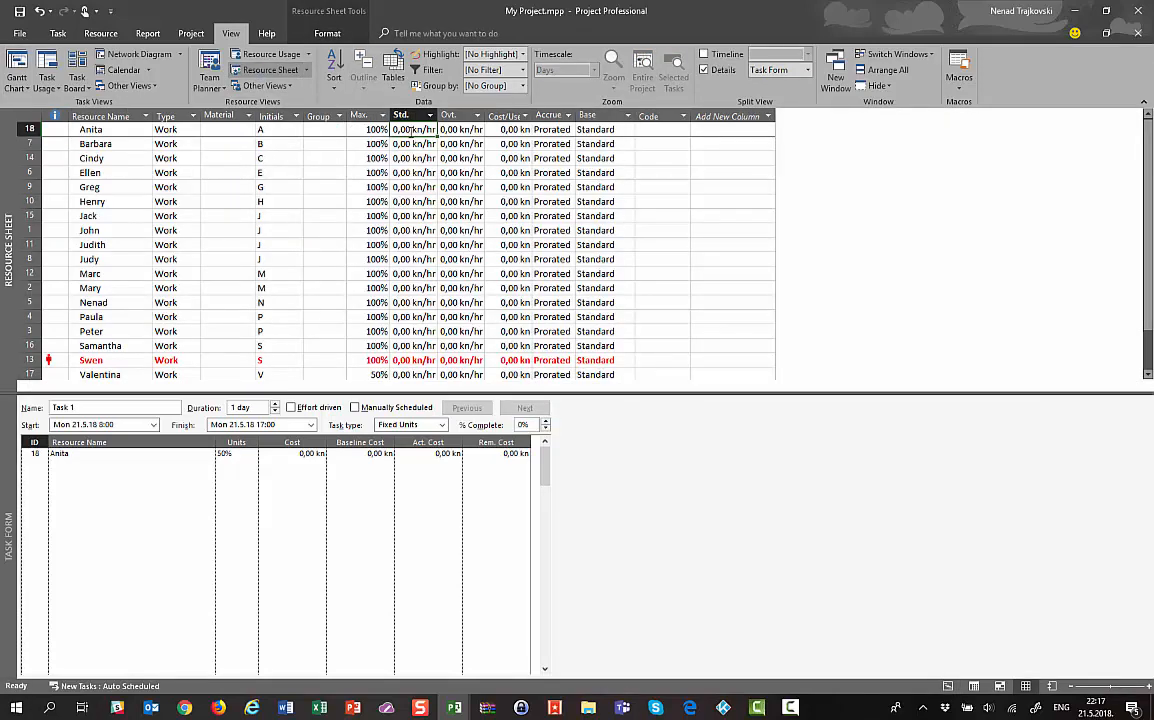
type("100")
key("Return")
type("100")
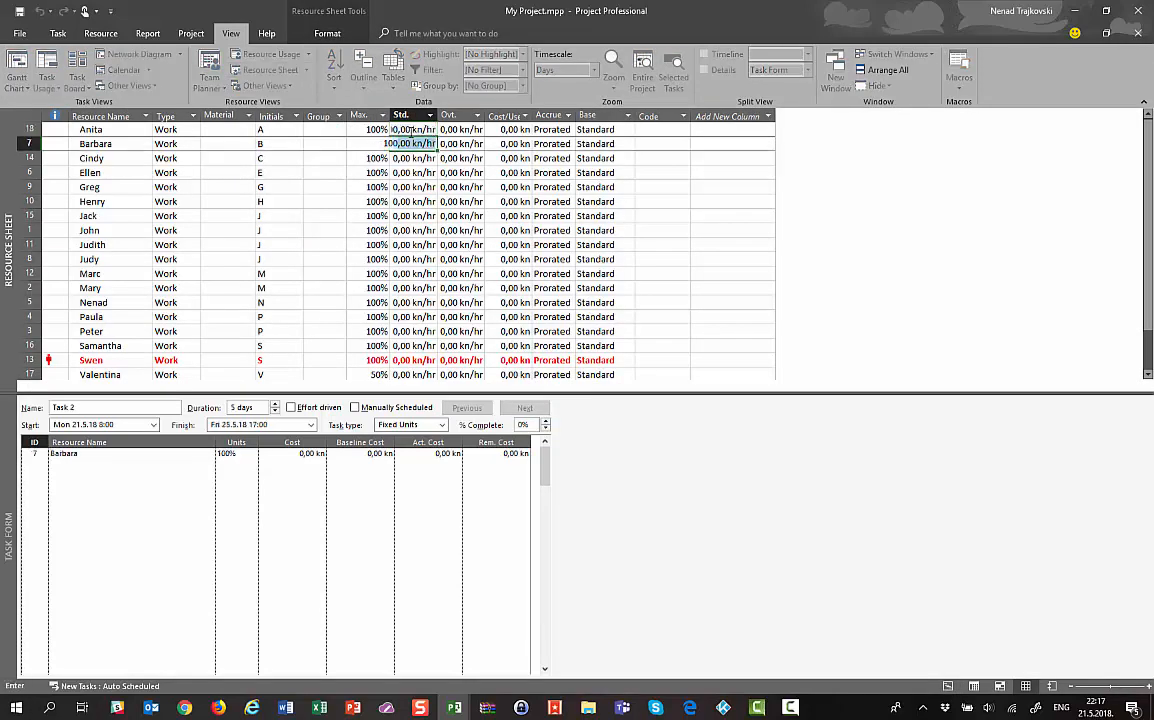
key("Return")
type("100")
key("Return")
type("130")
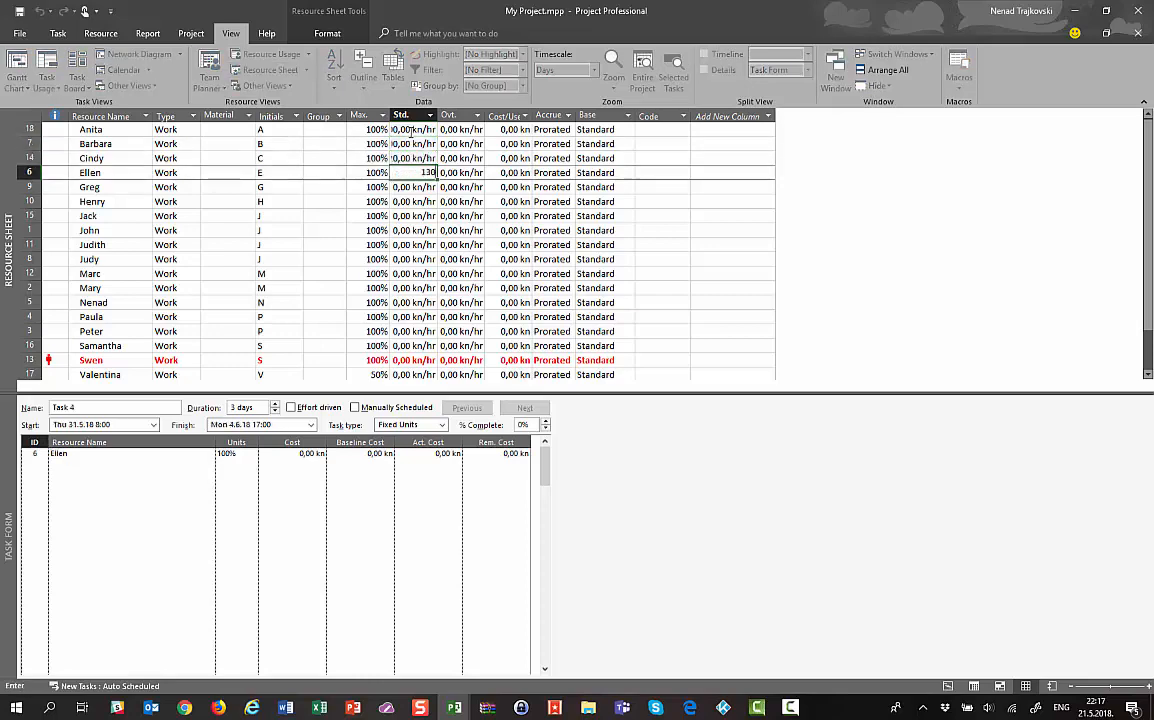
key("Return")
type("100")
key("Return")
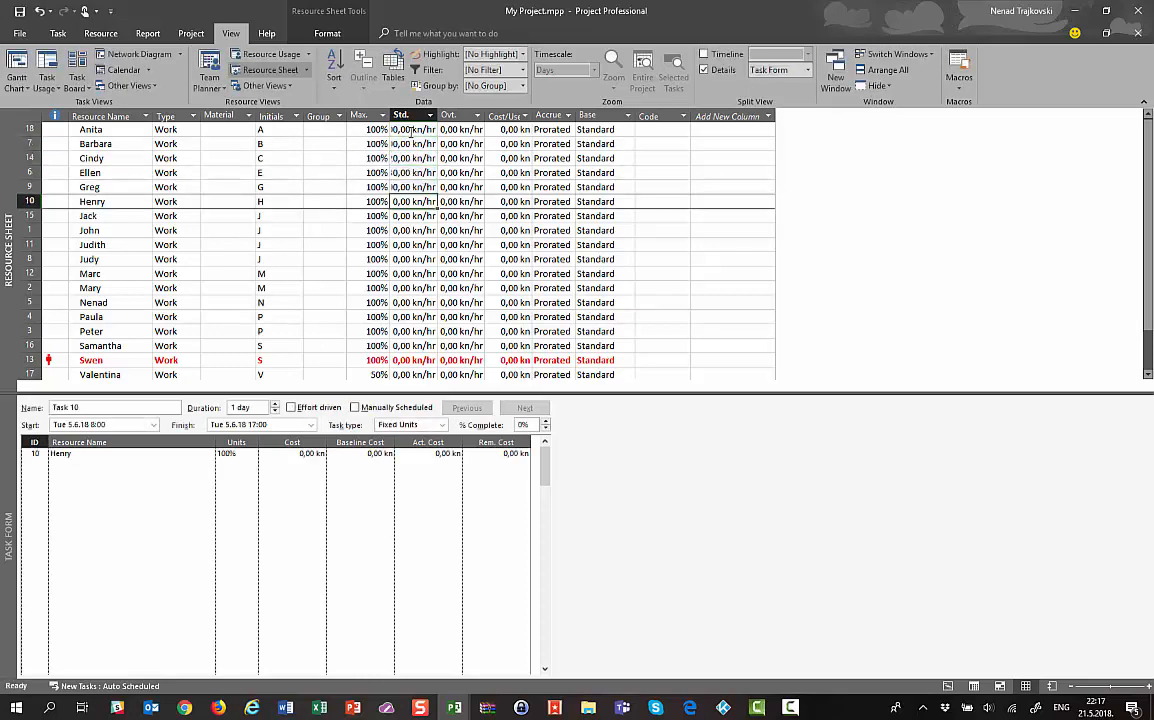
type("125")
key("Return")
Enter standard rates of 100132, 123, 125, 130, 100, 100 and 500 for the next seven resources
type("100")
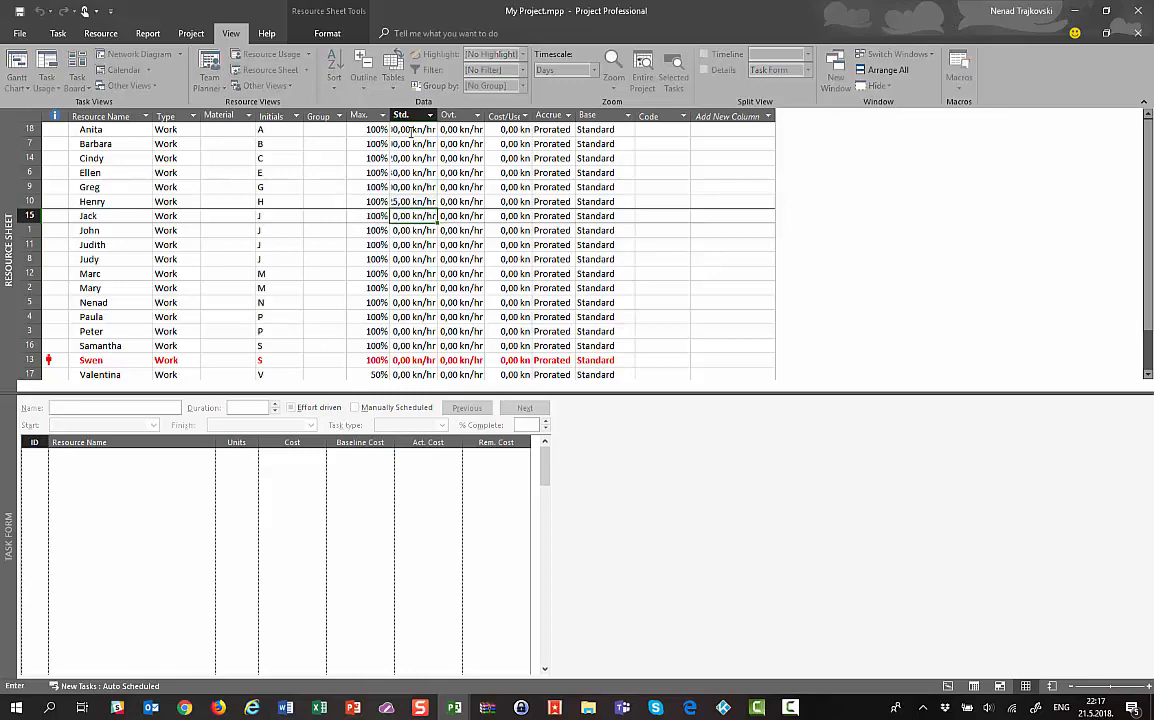
type("132")
key("Return")
type("123")
key("Return")
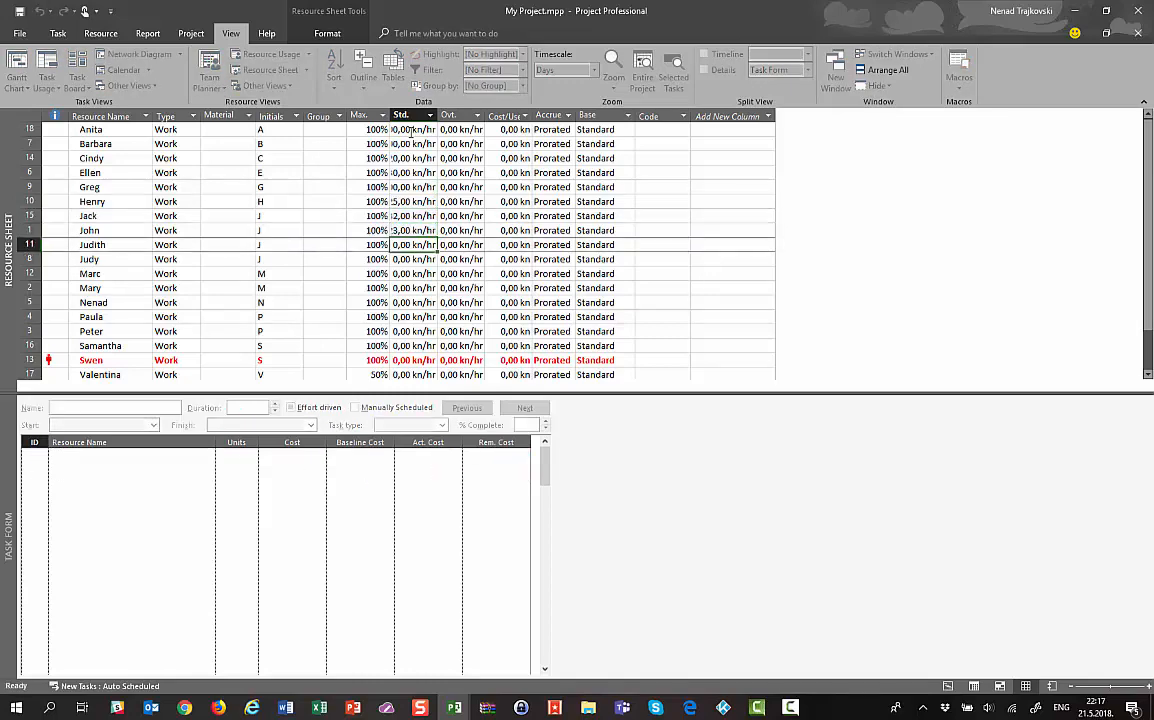
type("125")
key("Return")
type("1")
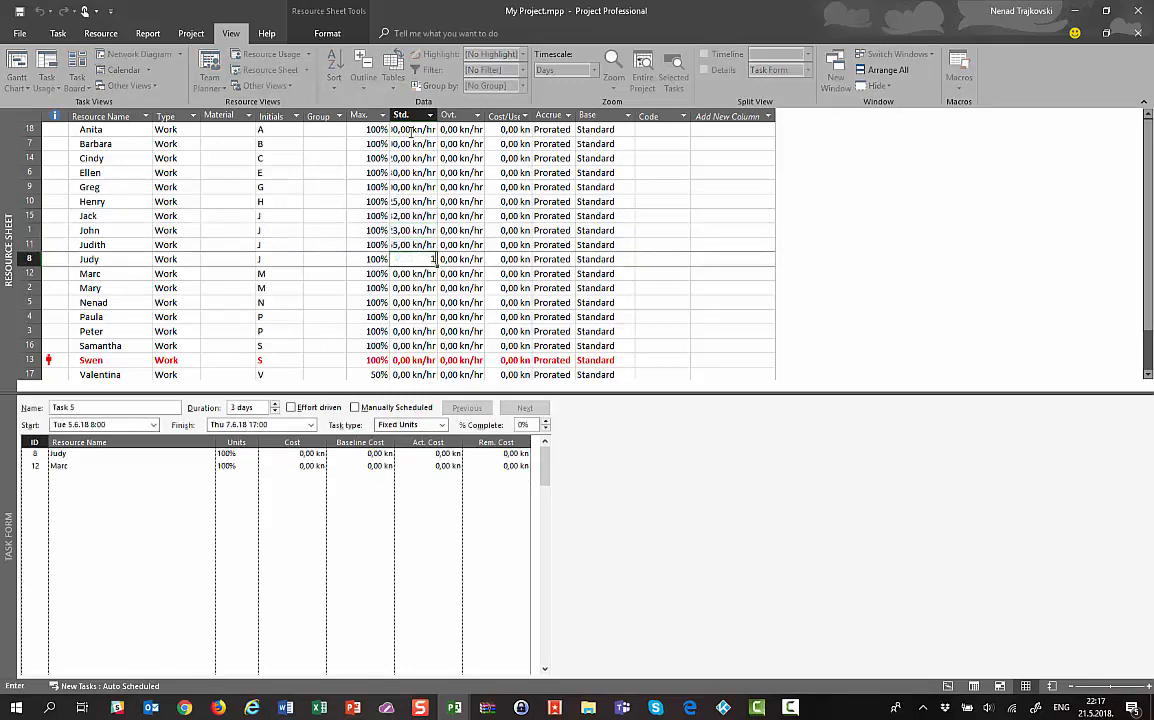
type("30")
key("Return")
type("100")
key("Return")
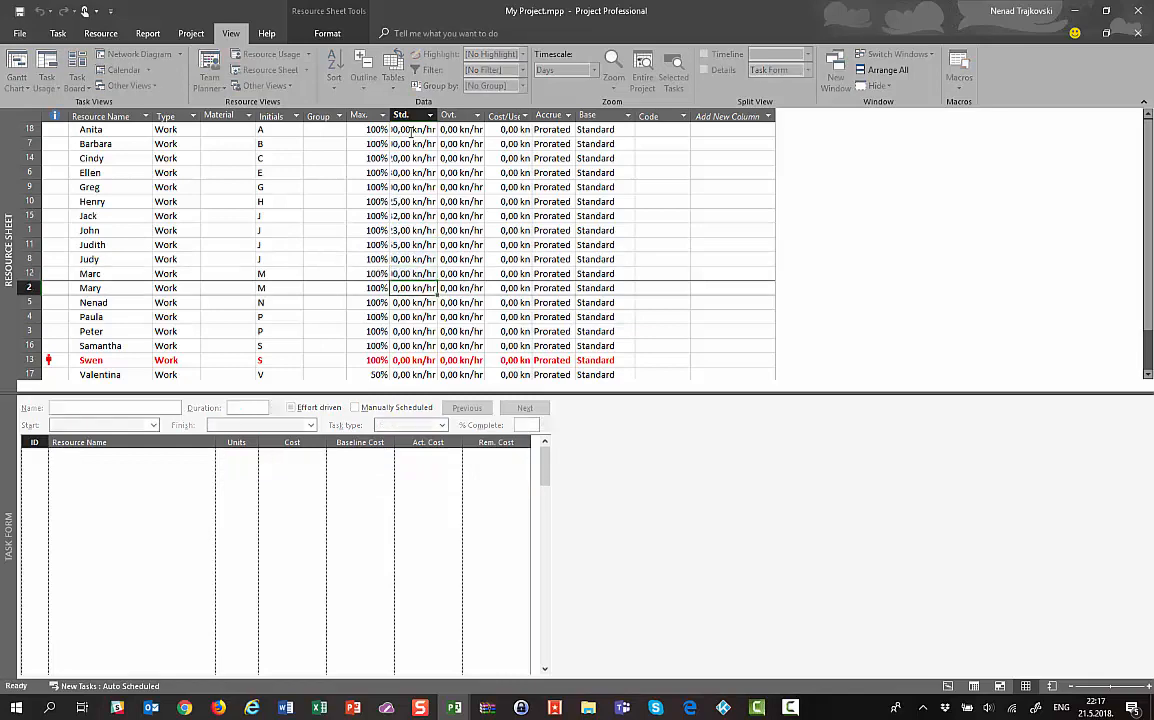
type("100")
key("Return")
type("500")
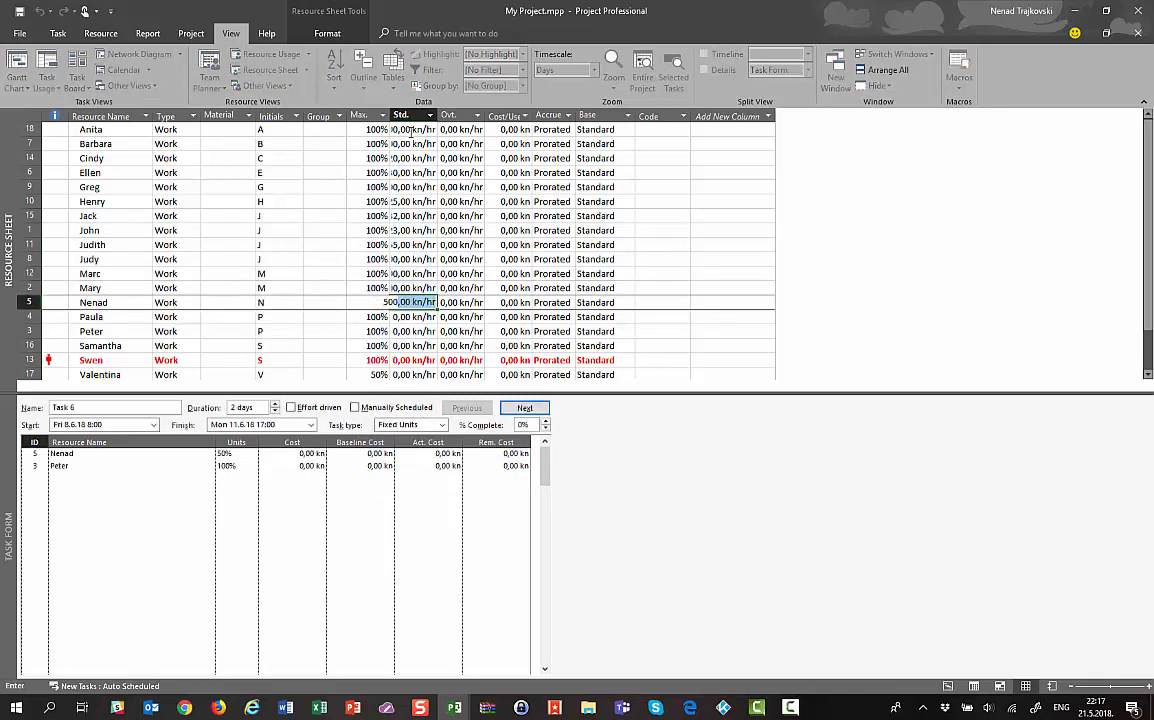
key("Return")
Enter rates of 22, 33, 22, 33 and 55 for the remaining resources, then select one to check Task 5 costs
type("22")
key("Return")
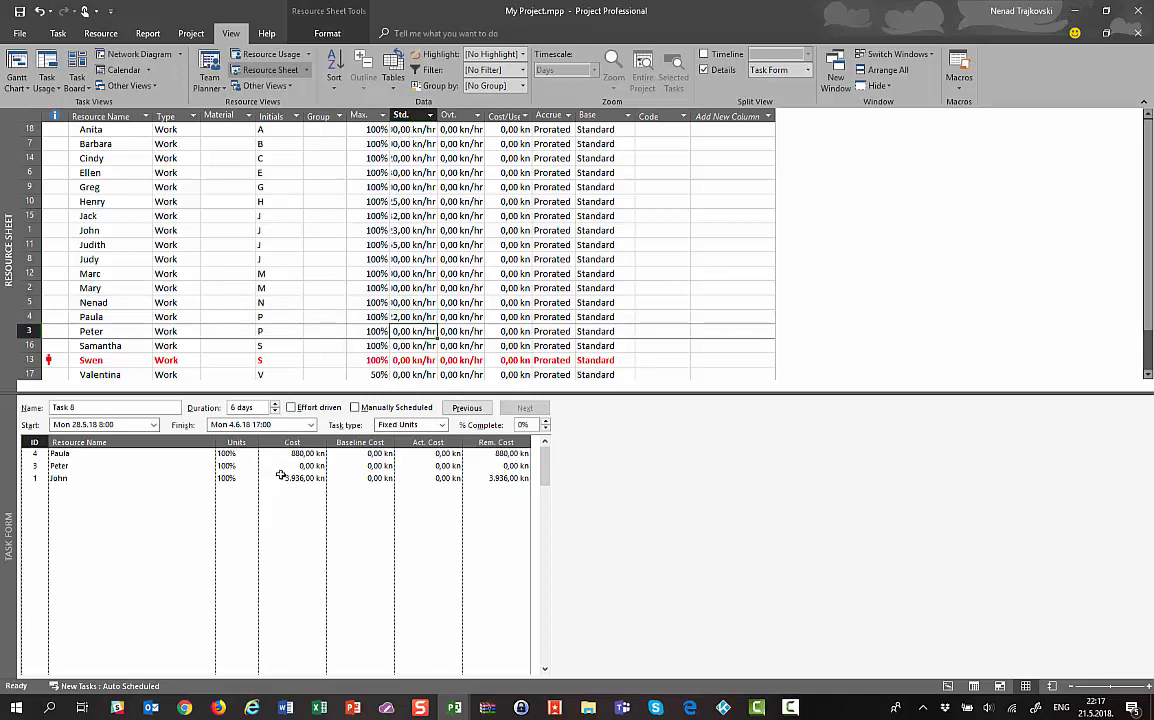
type("33")
key("Return")
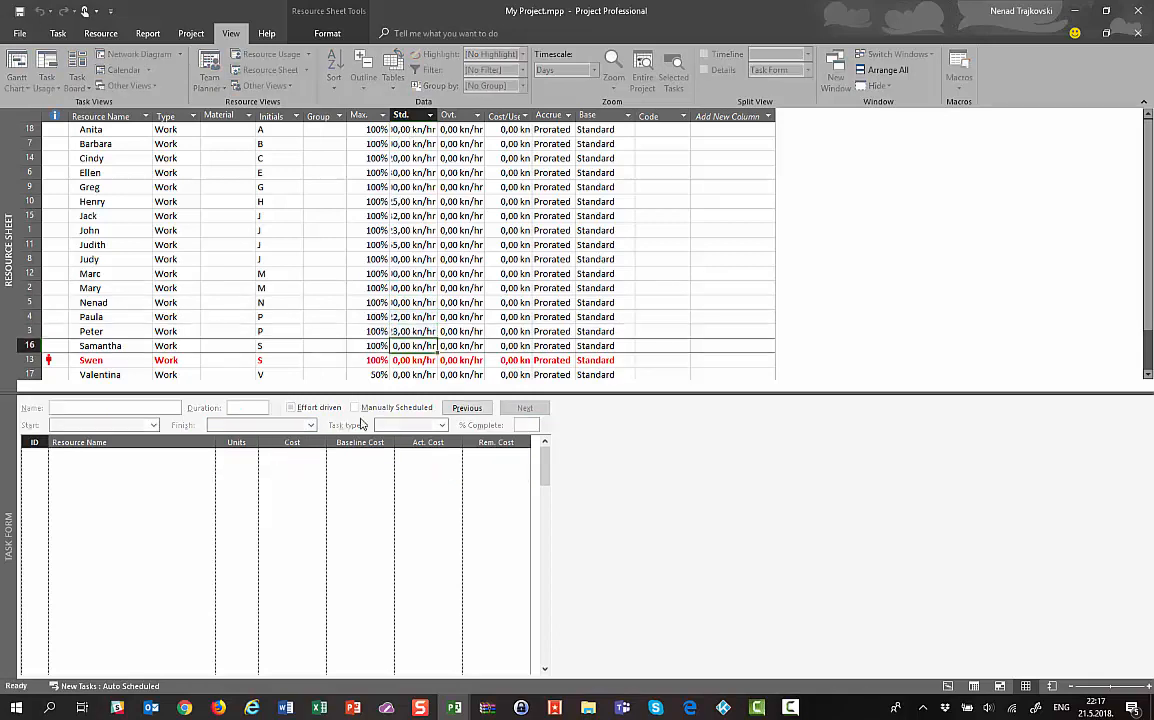
type("22")
key("Return")
type("33")
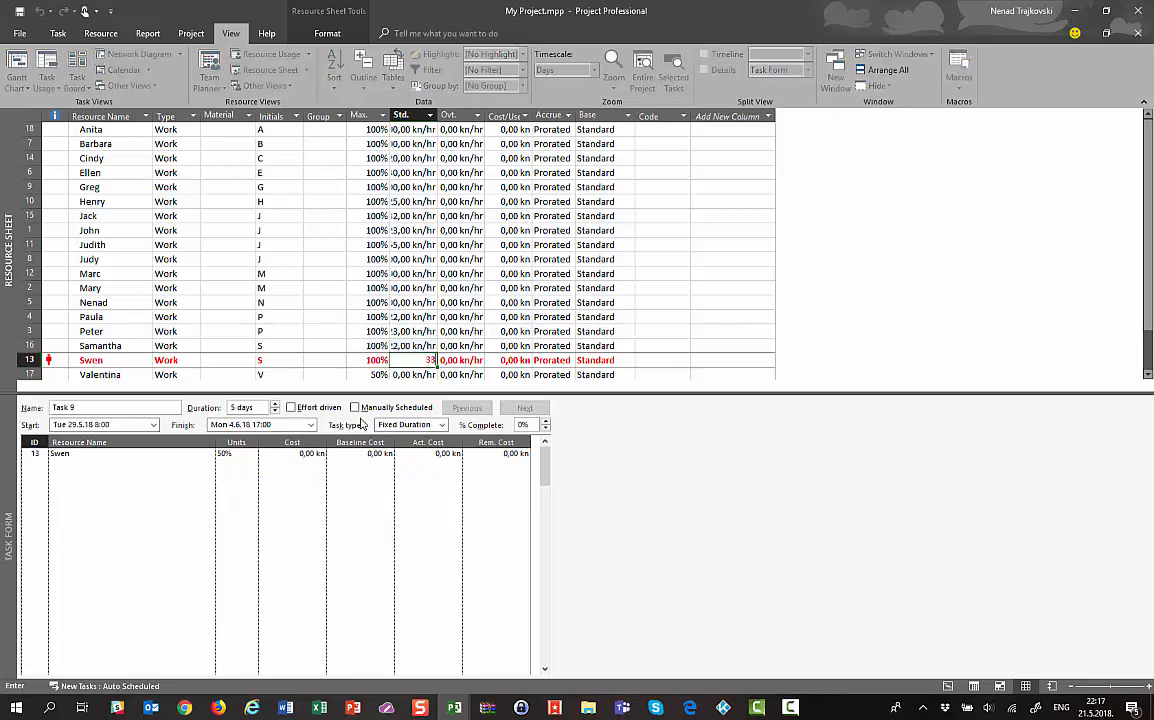
key("Return")
type("555")
key("Return")
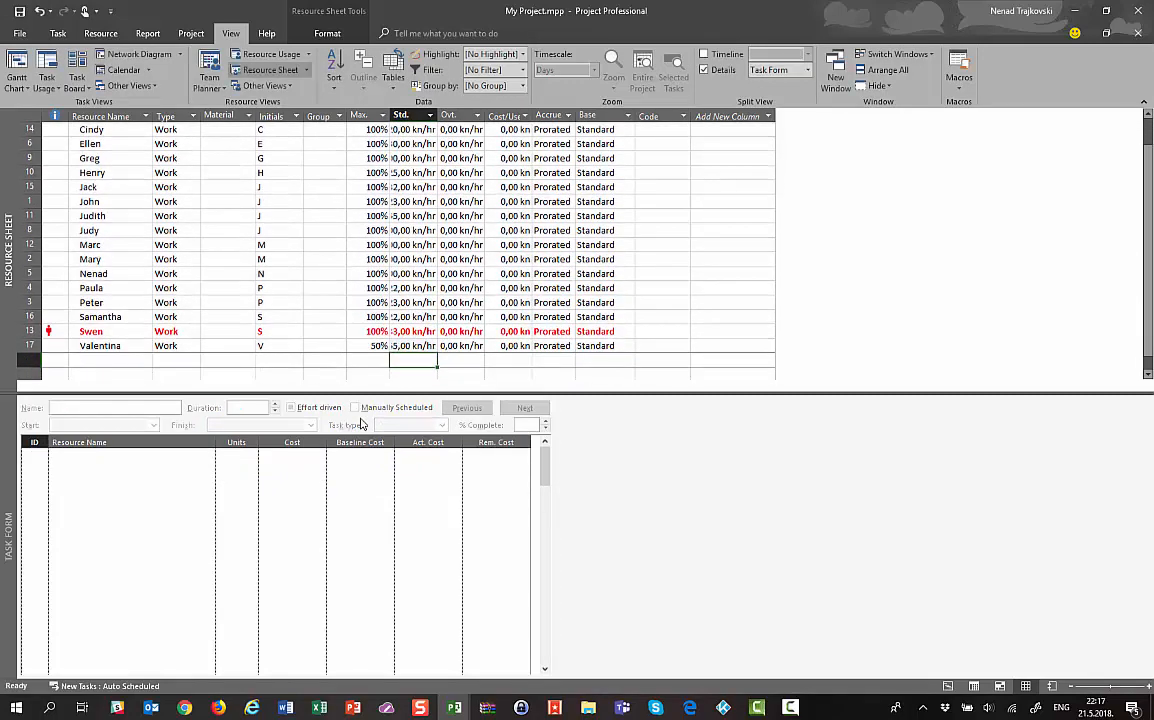
key("Up")
key("Up")
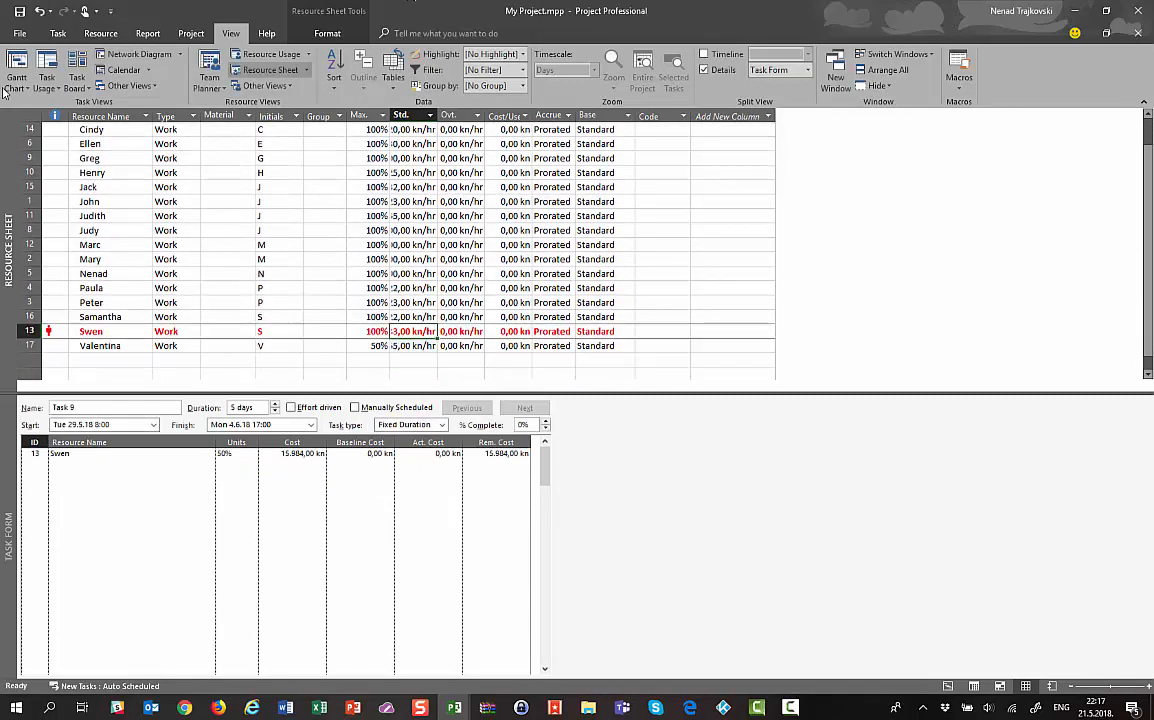
left_click(129, 246)
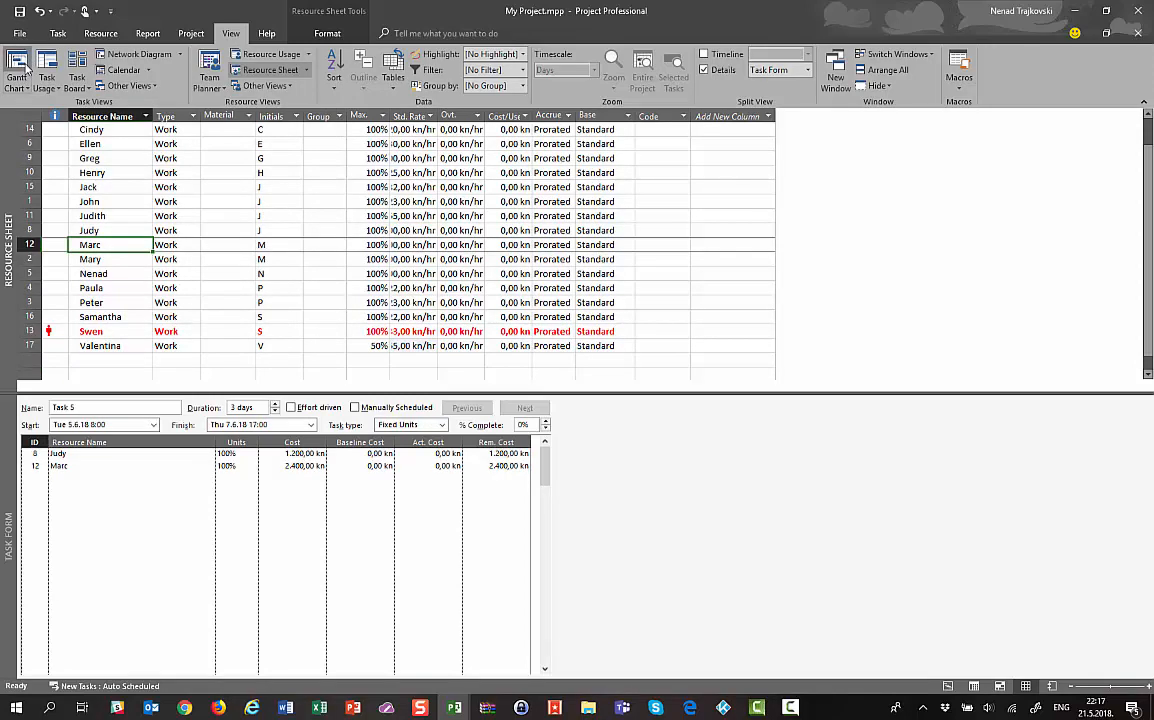
Return to the Gantt Chart and show Task 3's single assignment costing 2.880,00 kn in the Task Form
left_click(20, 68)
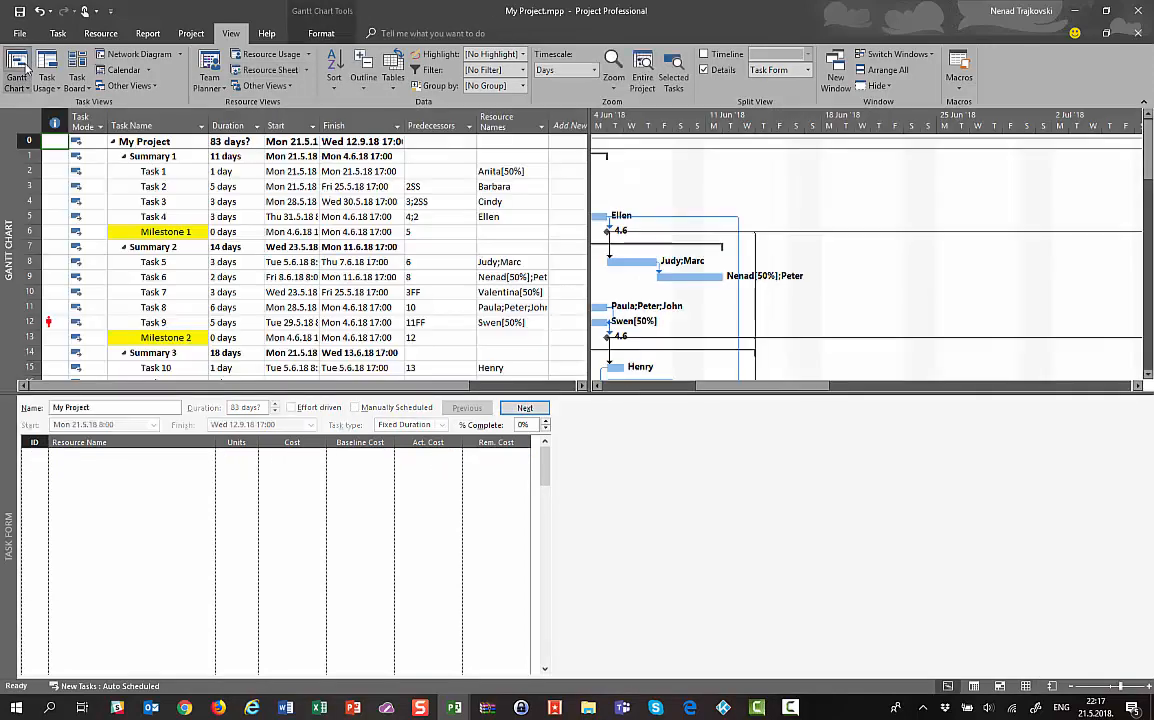
left_click(158, 202)
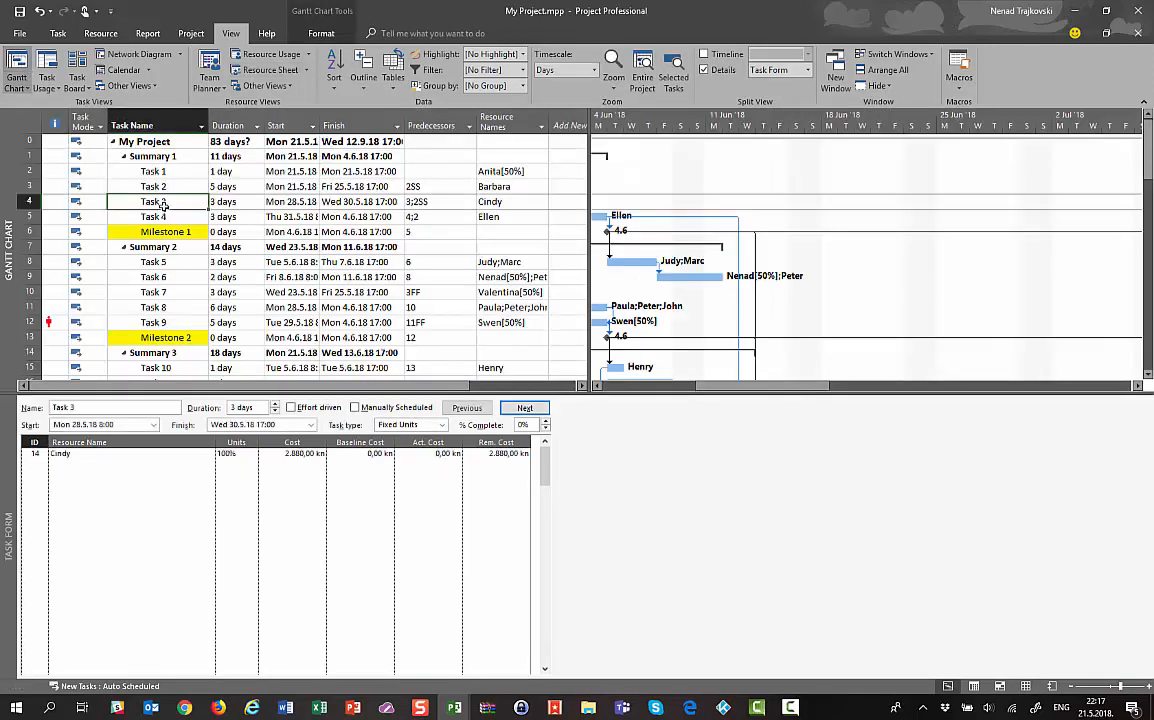
left_click(300, 455)
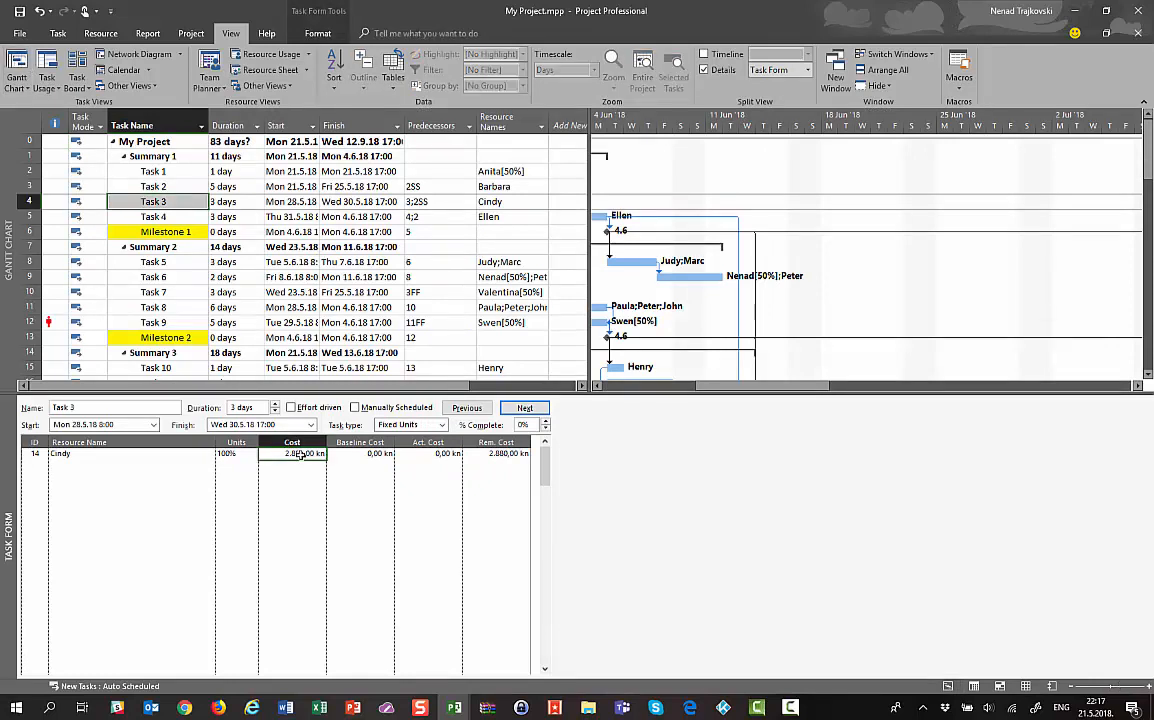
left_click(70, 455)
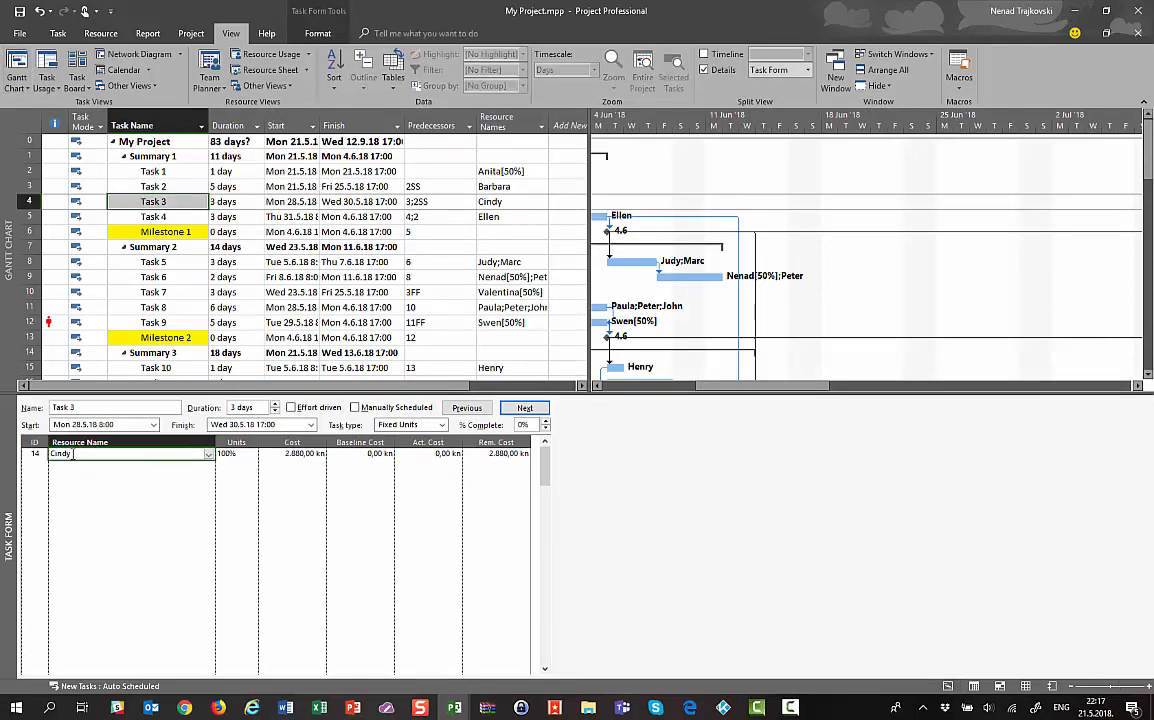
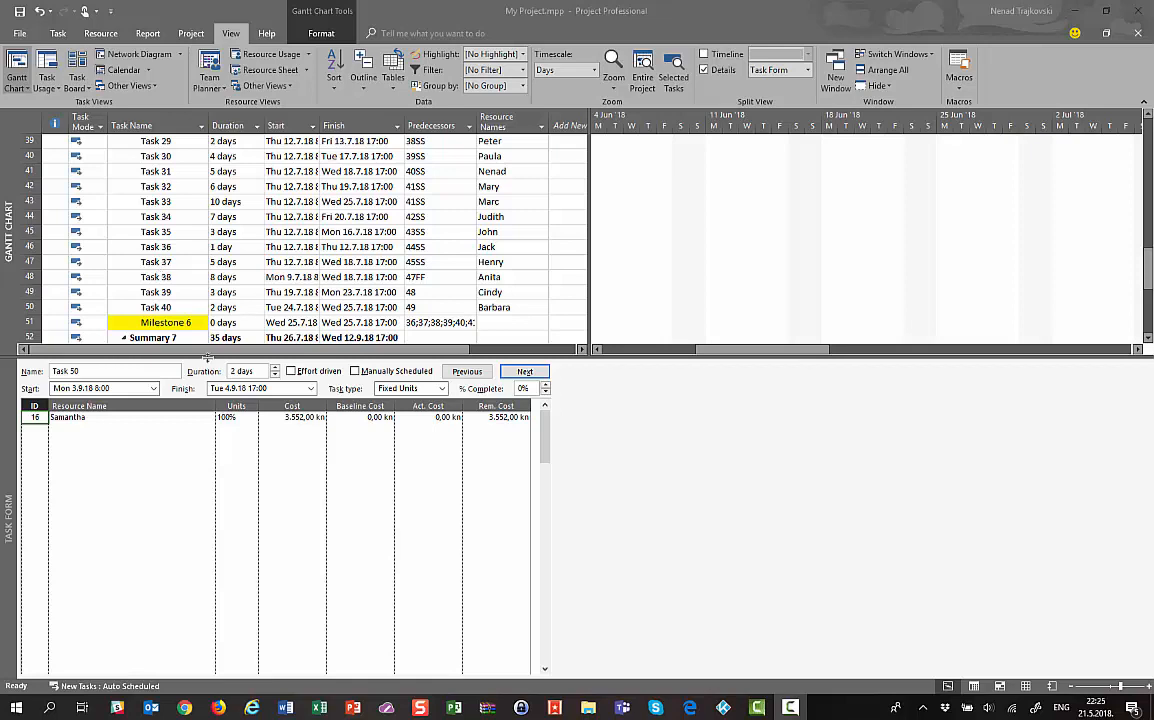
Save Baseline for the entire project, giving Task 50 a baseline cost of 3.552,00 kn
left_click(192, 34)
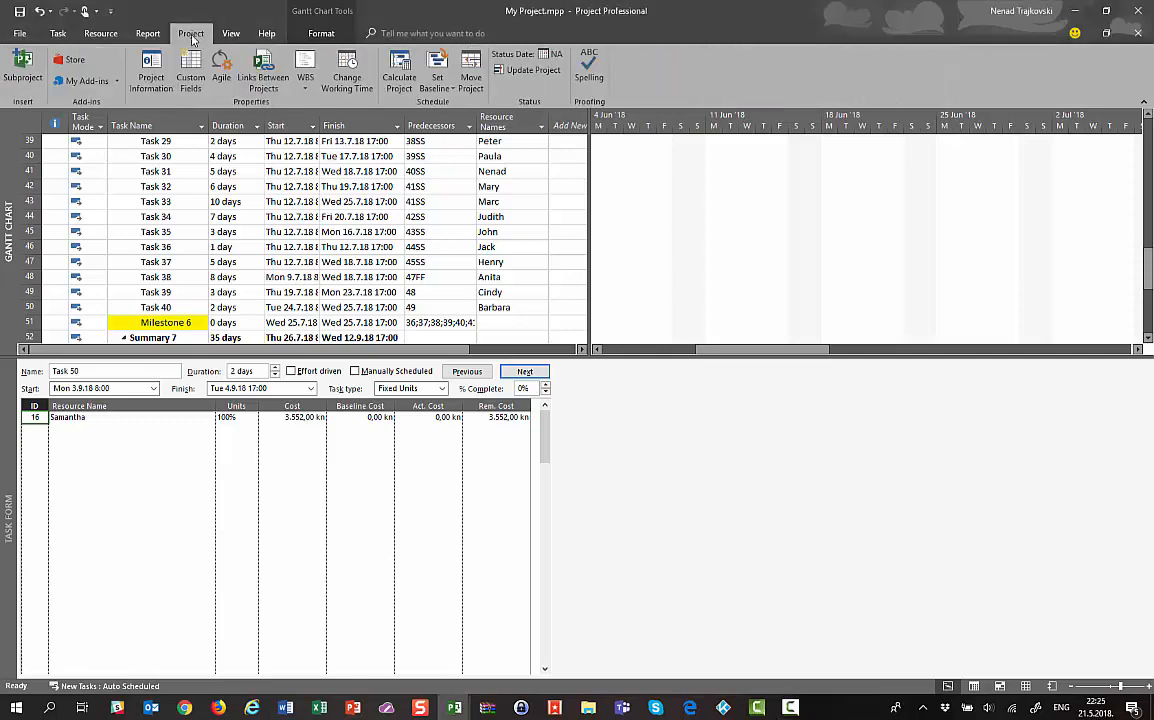
left_click(443, 76)
left_click(458, 103)
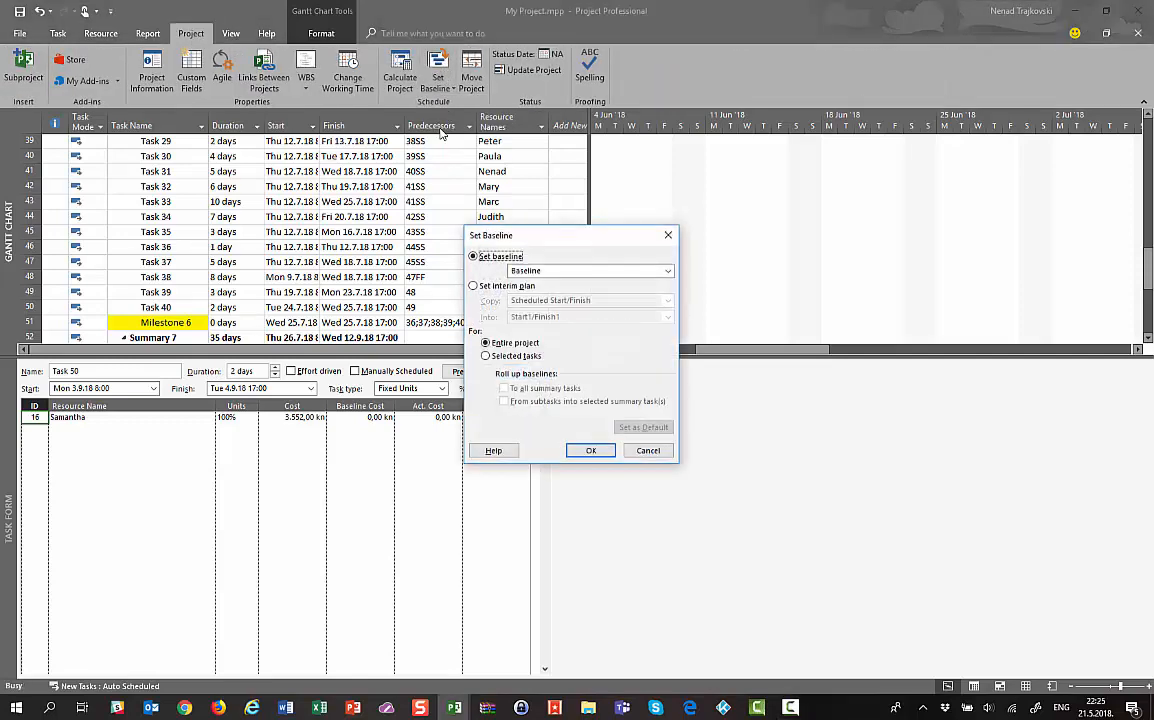
left_click(542, 271)
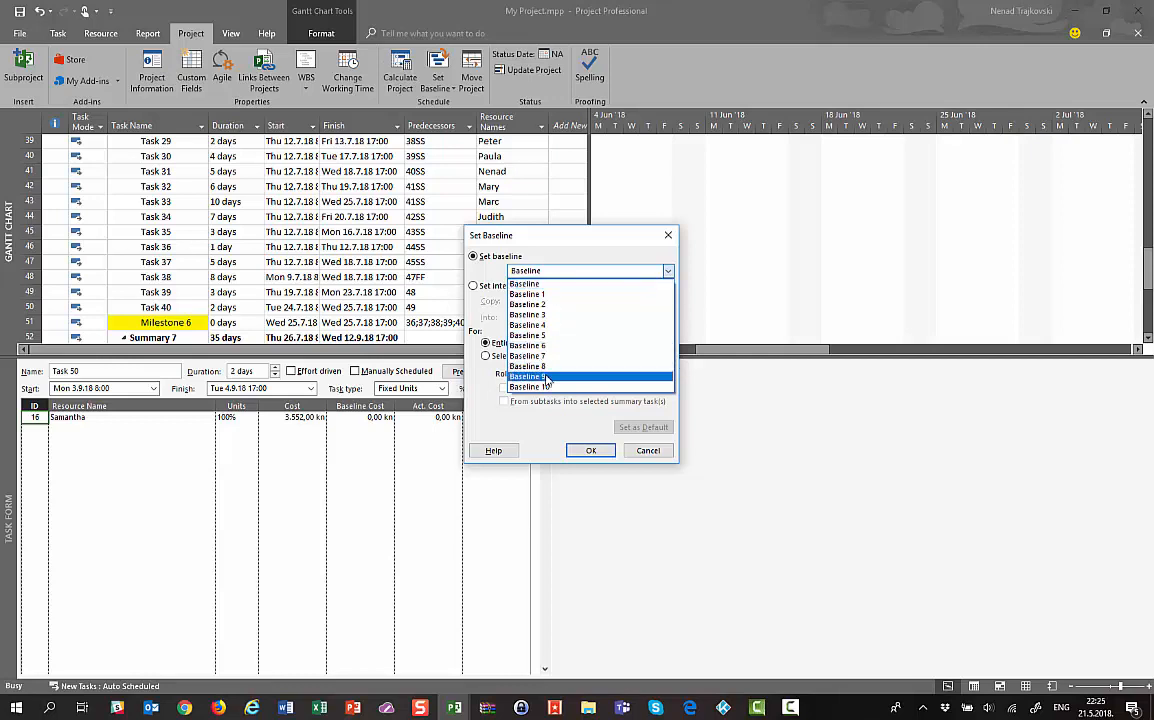
left_click(532, 285)
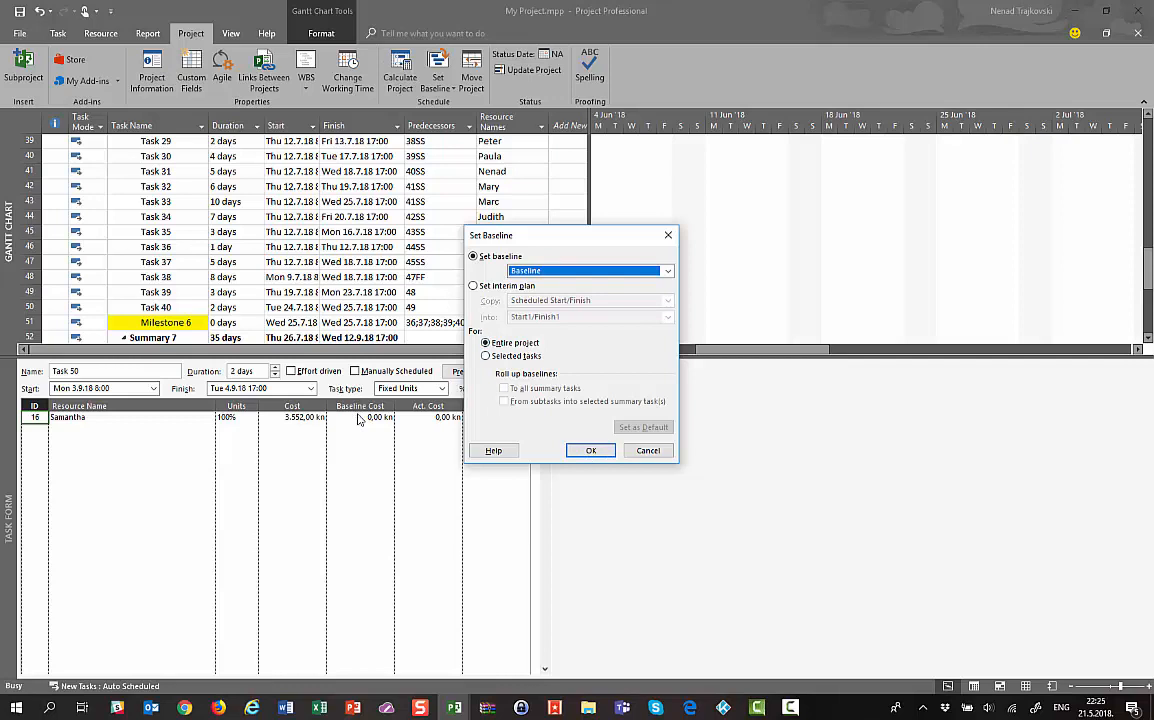
left_click(589, 450)
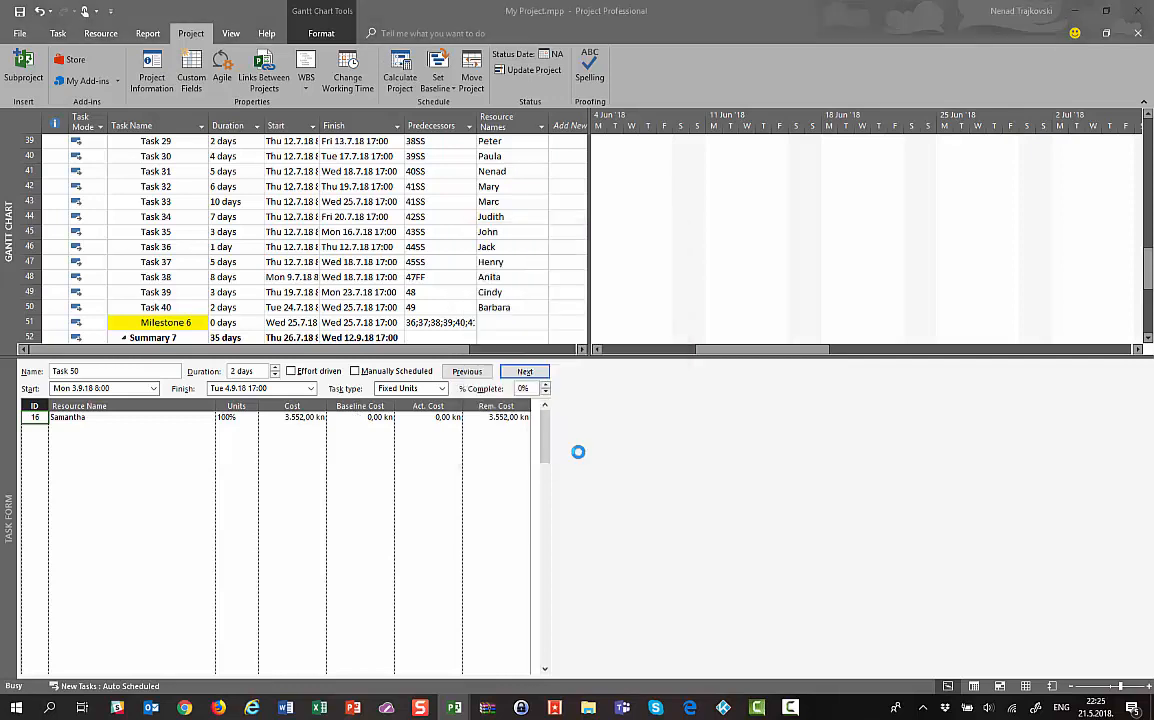
Switch the Task Form to Work details and check the resource's 16h work and baseline work
right_click(238, 436)
left_click(272, 528)
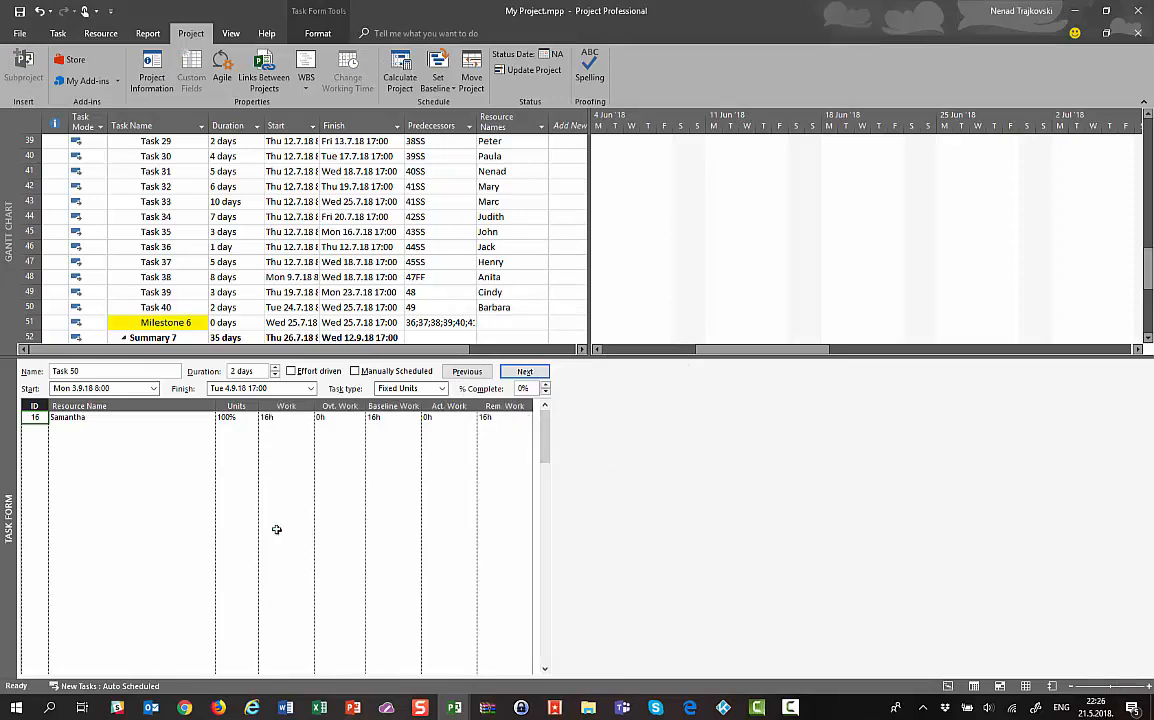
left_click(230, 417)
left_click(286, 417)
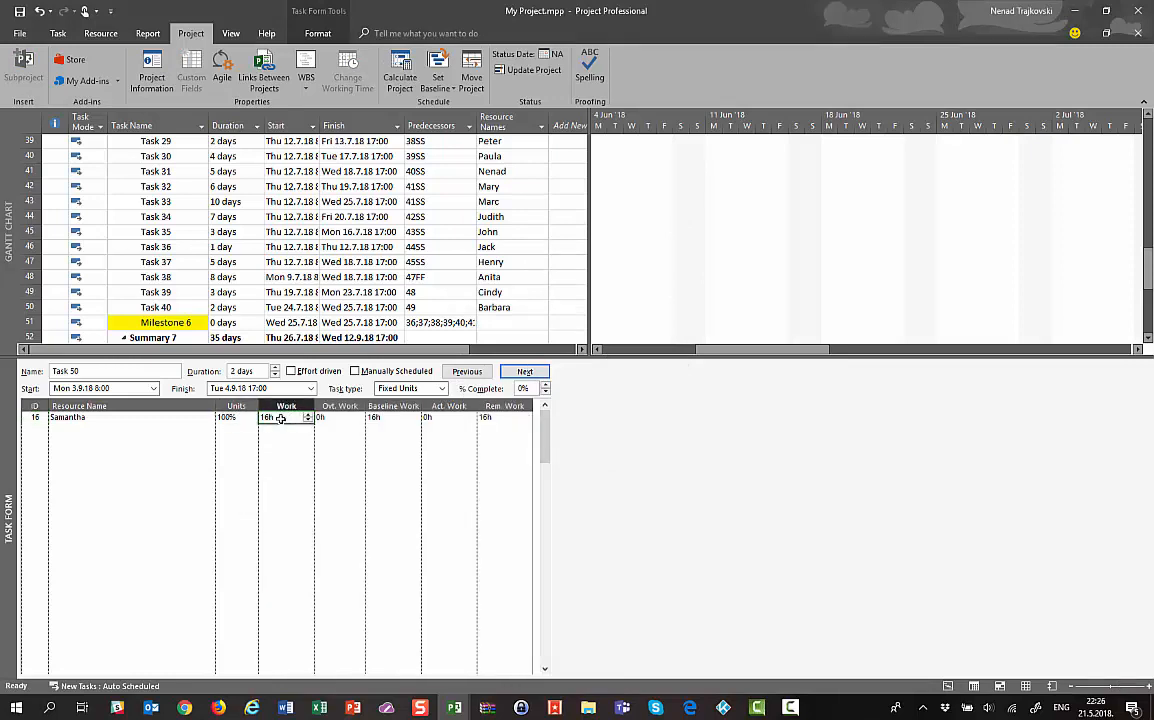
left_click(354, 419)
left_click(380, 418)
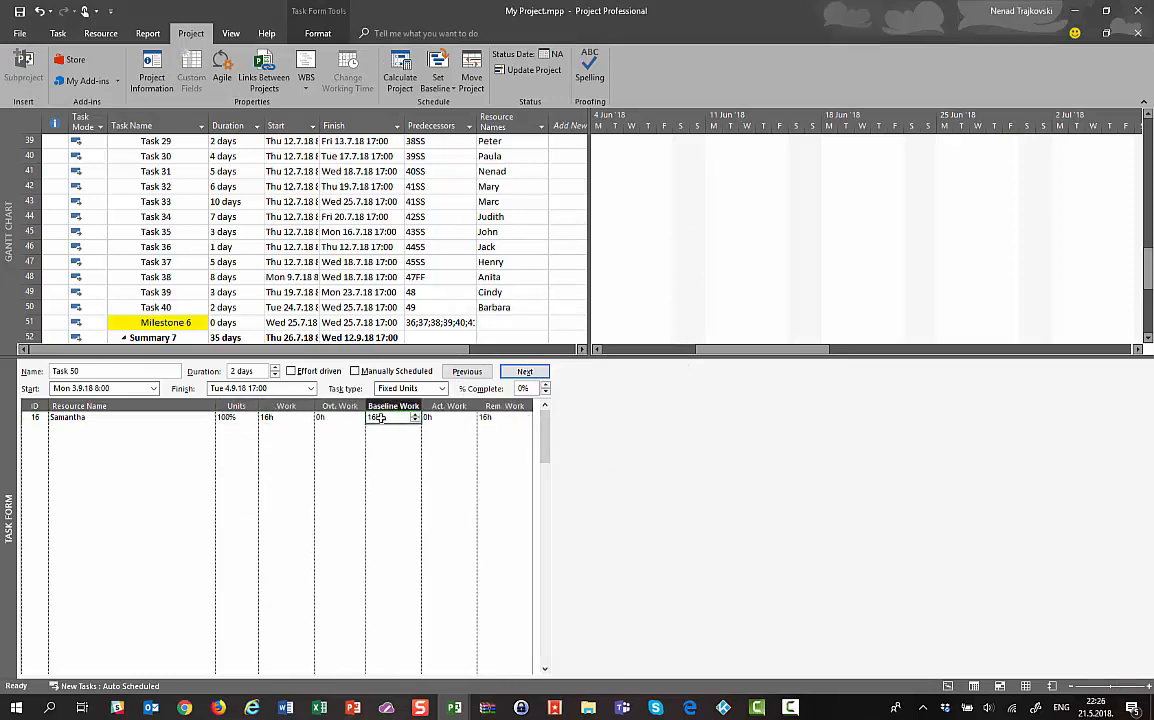
Compare the Schedule and Cost details, return to Work, then browse up from Task 35
right_click(197, 484)
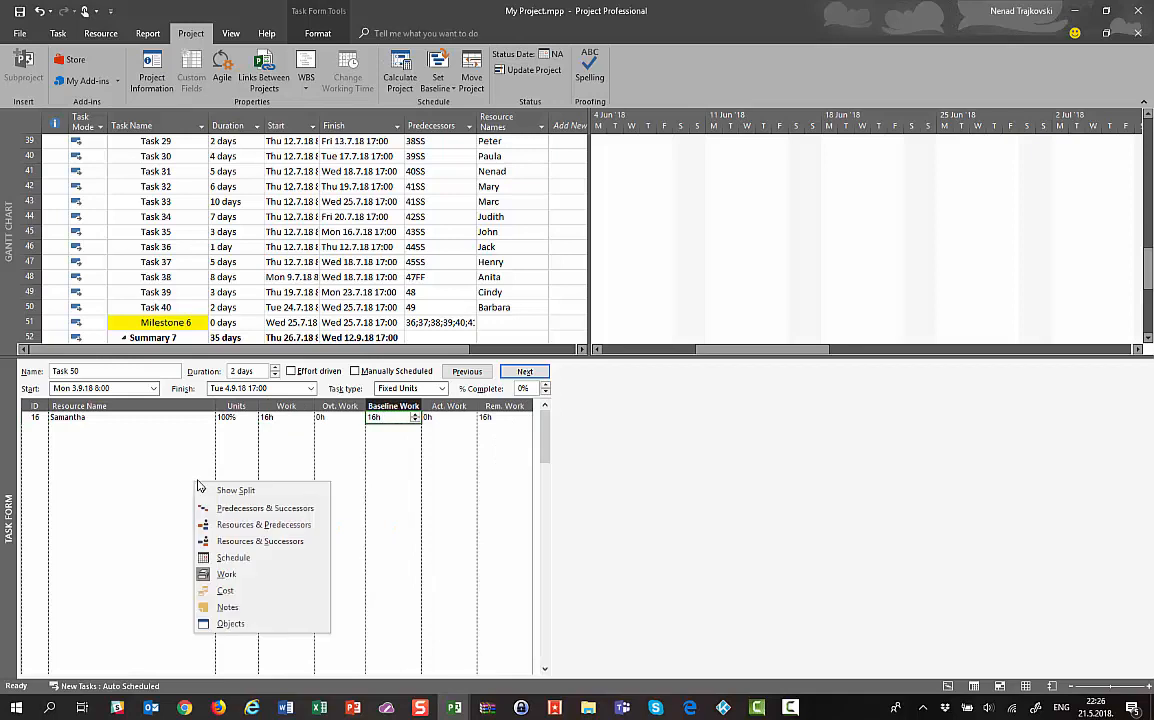
left_click(233, 556)
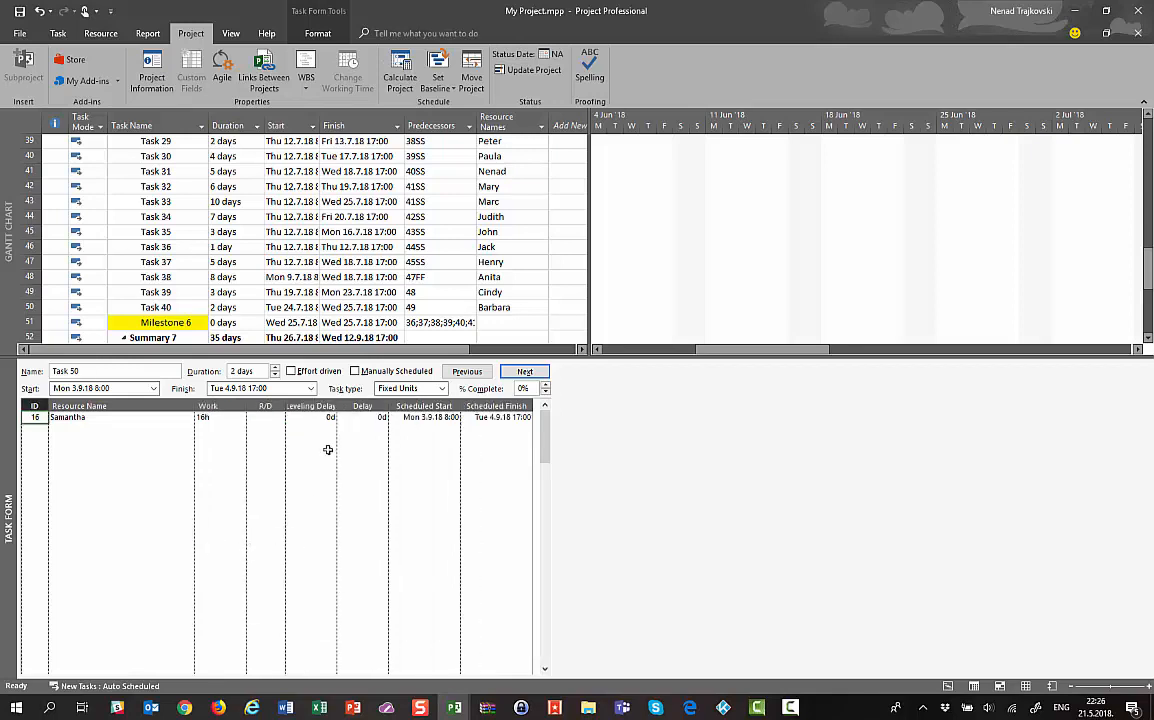
right_click(207, 430)
left_click(243, 545)
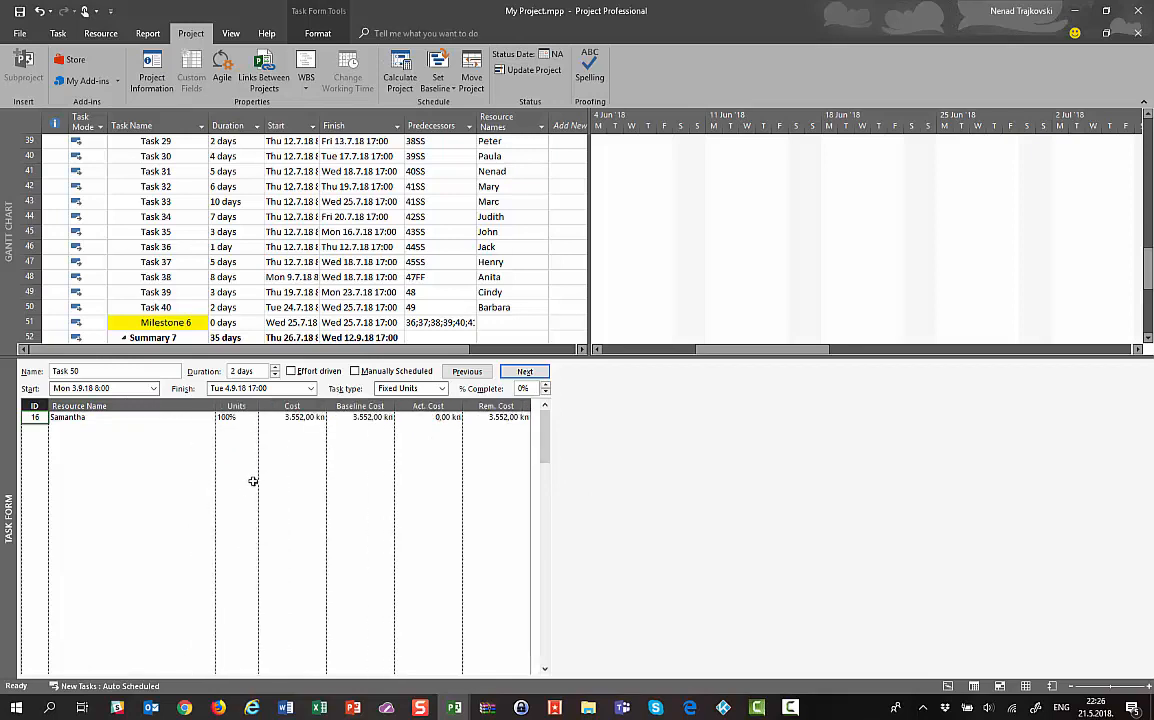
left_click(290, 418)
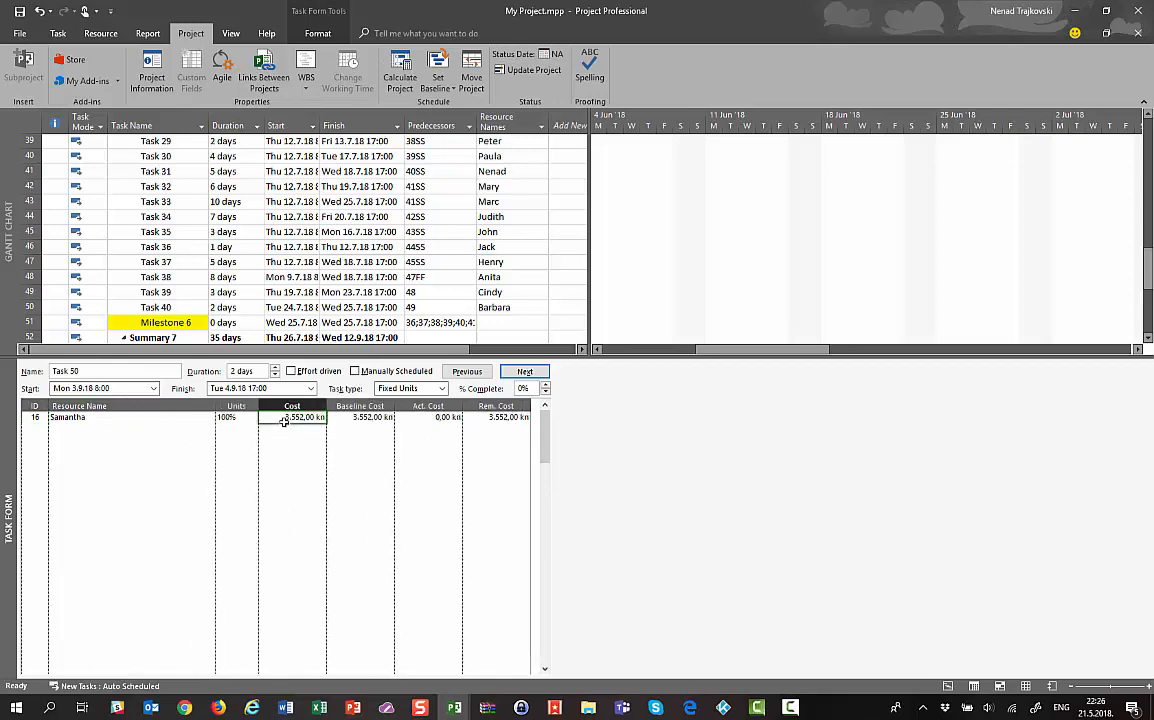
right_click(118, 493)
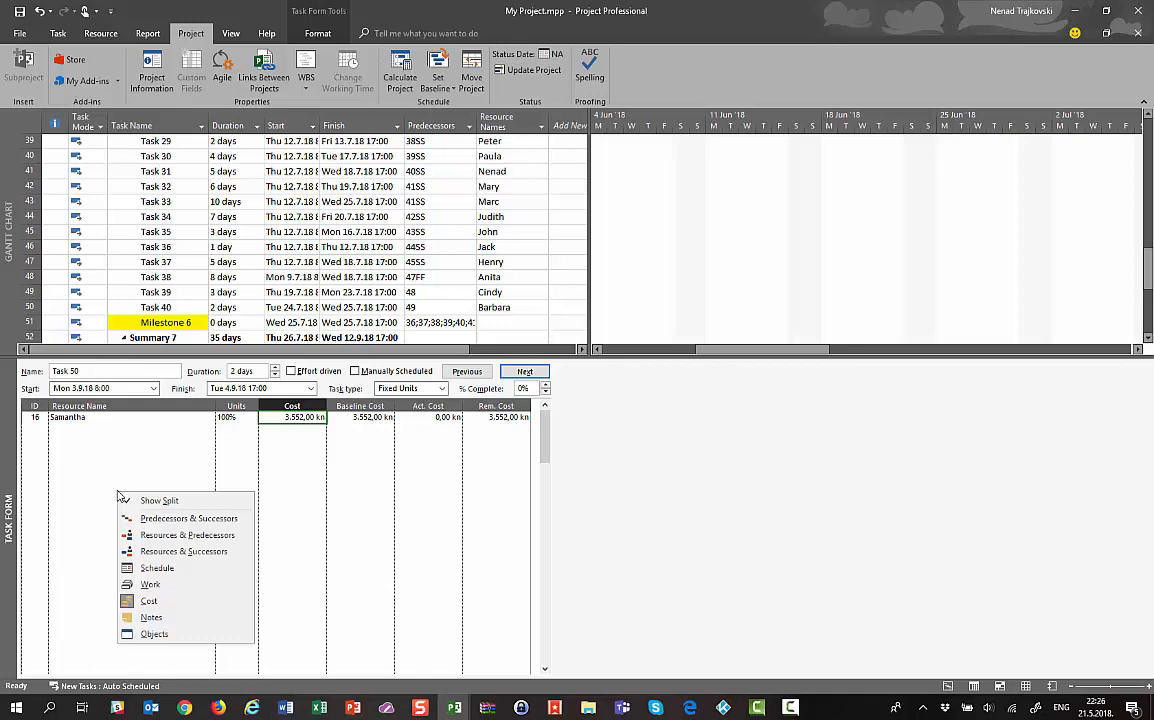
left_click(128, 585)
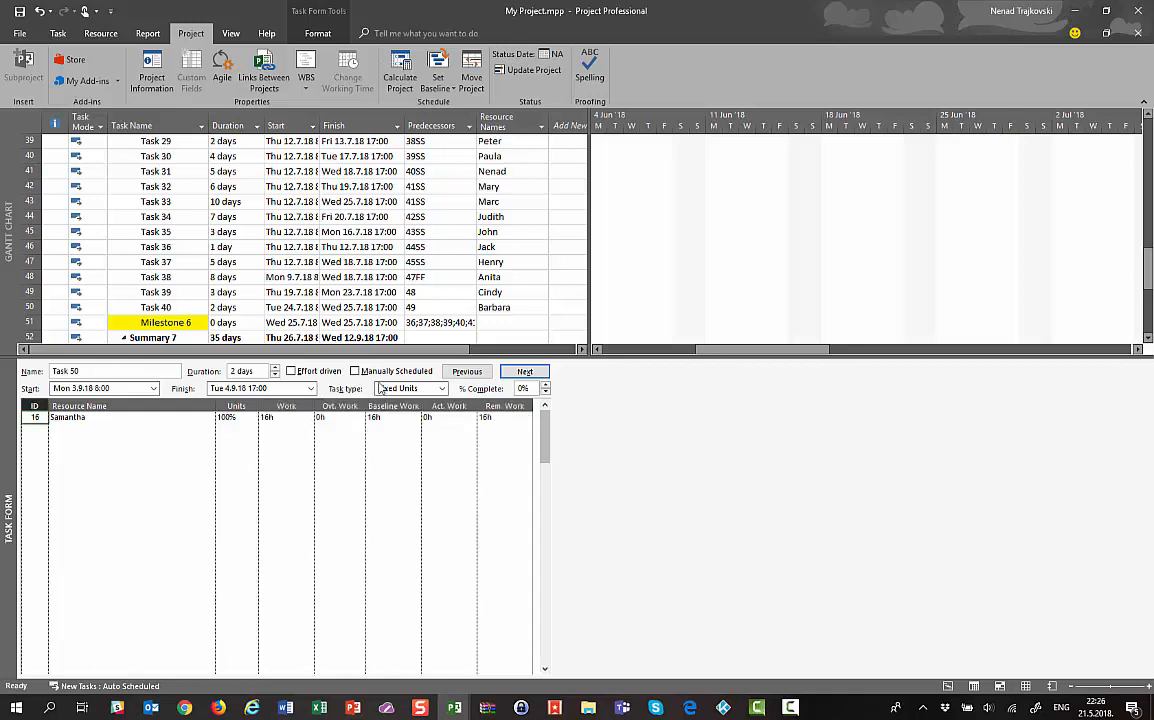
left_click(390, 405)
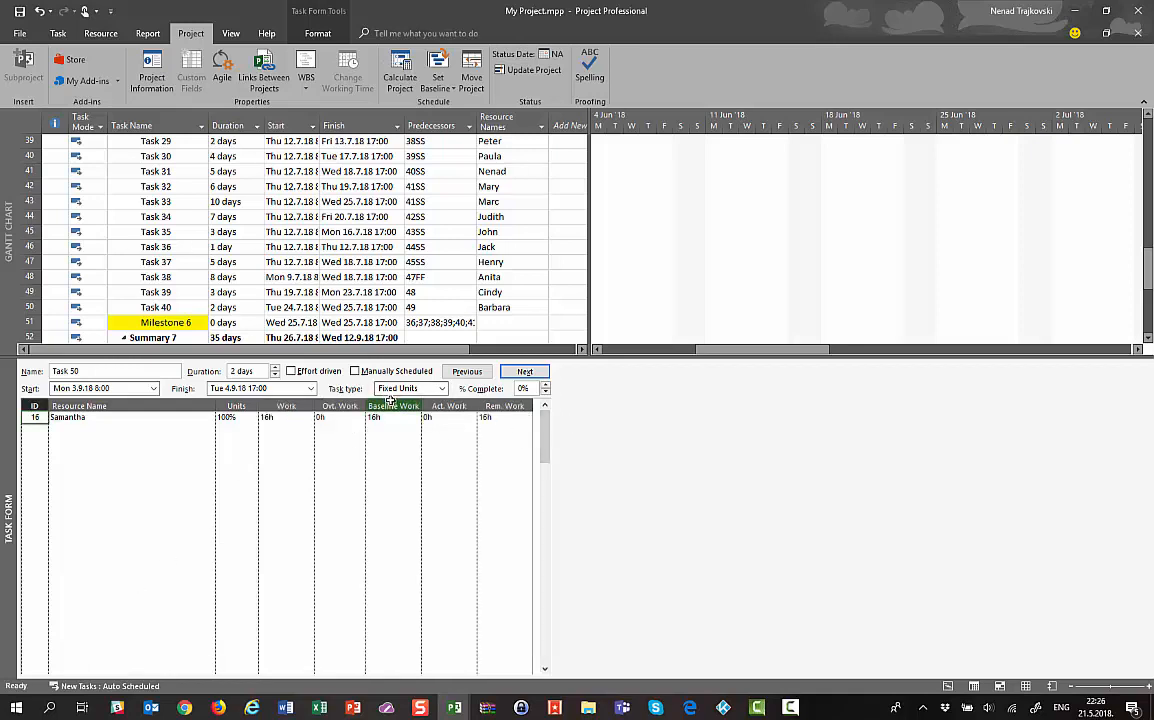
left_click(130, 236)
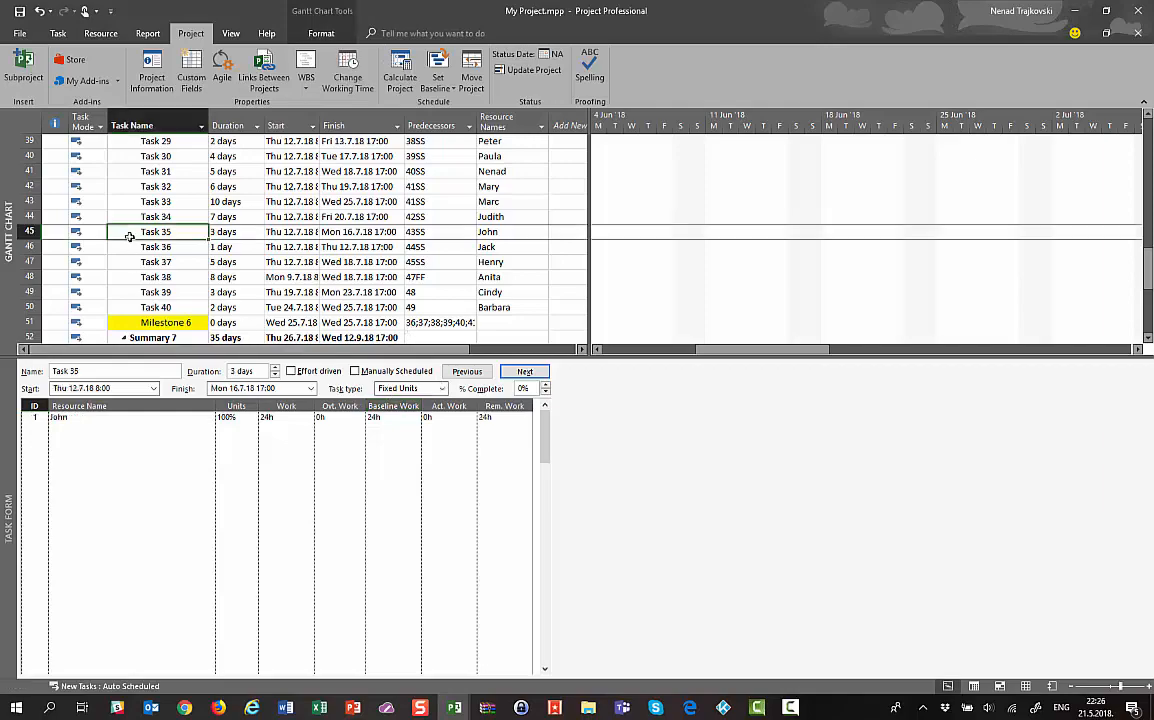
key("Up")
key("Up")
key("Up")
key("Up")
key("Up")
key("Up")
key("Up")
key("Up")
key("Up")
key("Up")
key("Up")
key("Up")
key("Up")
key("Up")
key("Up")
key("Up")
key("Up")
key("Up")
key("Up")
key("Up")
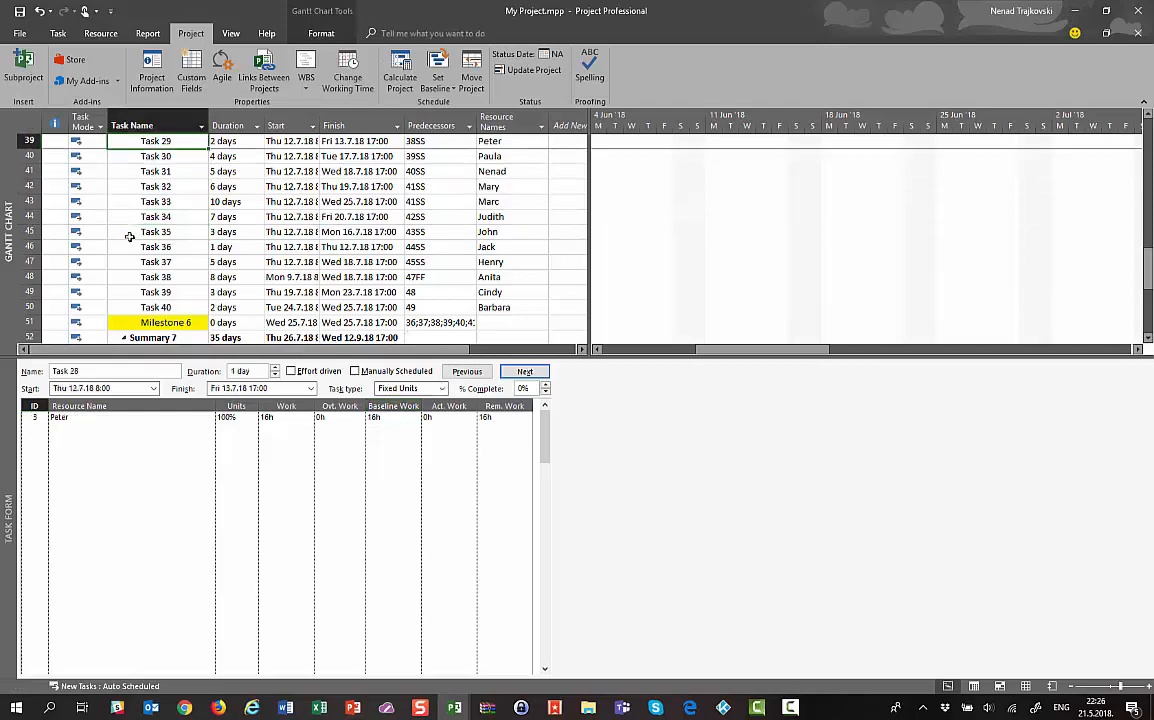
Set Task 1's % Complete to 100 in the Task Form
scroll(129, 237, "up", 2)
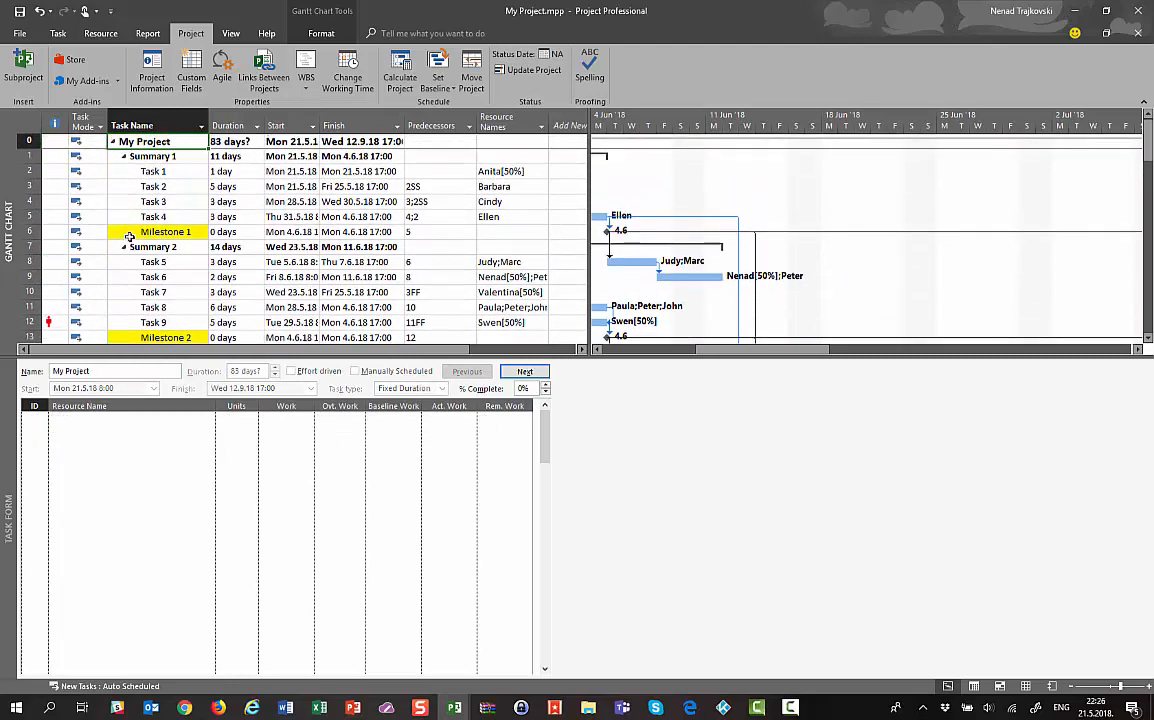
key("Down")
key("Down")
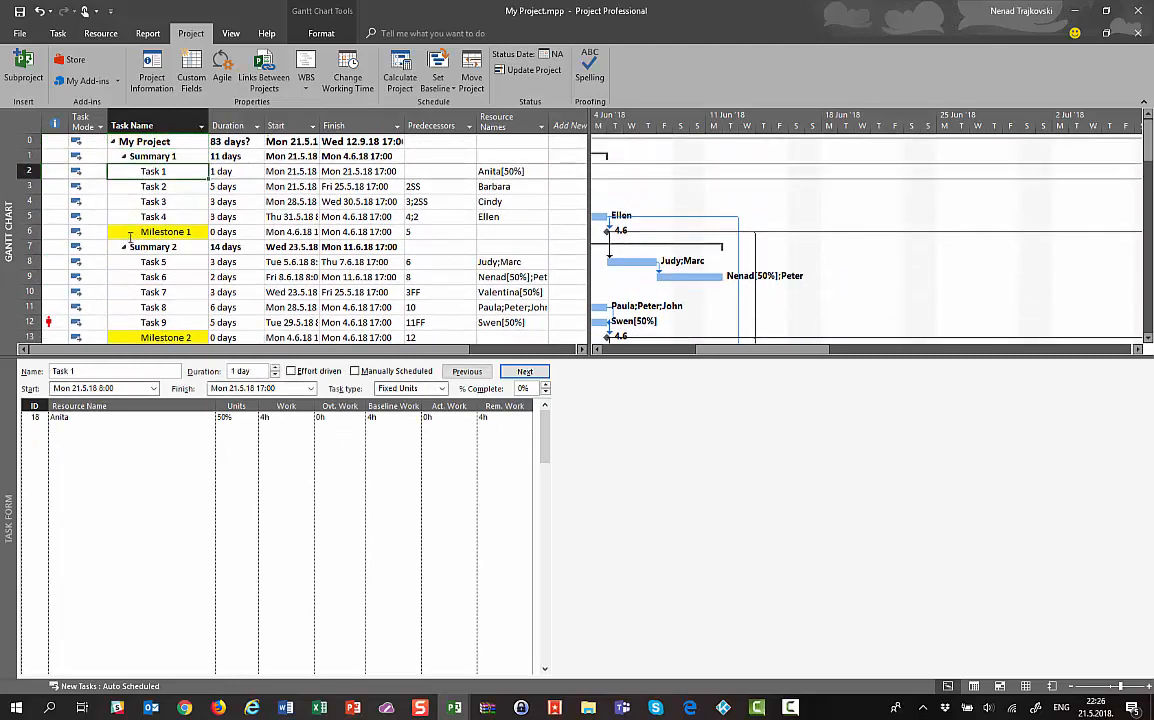
left_click(152, 171)
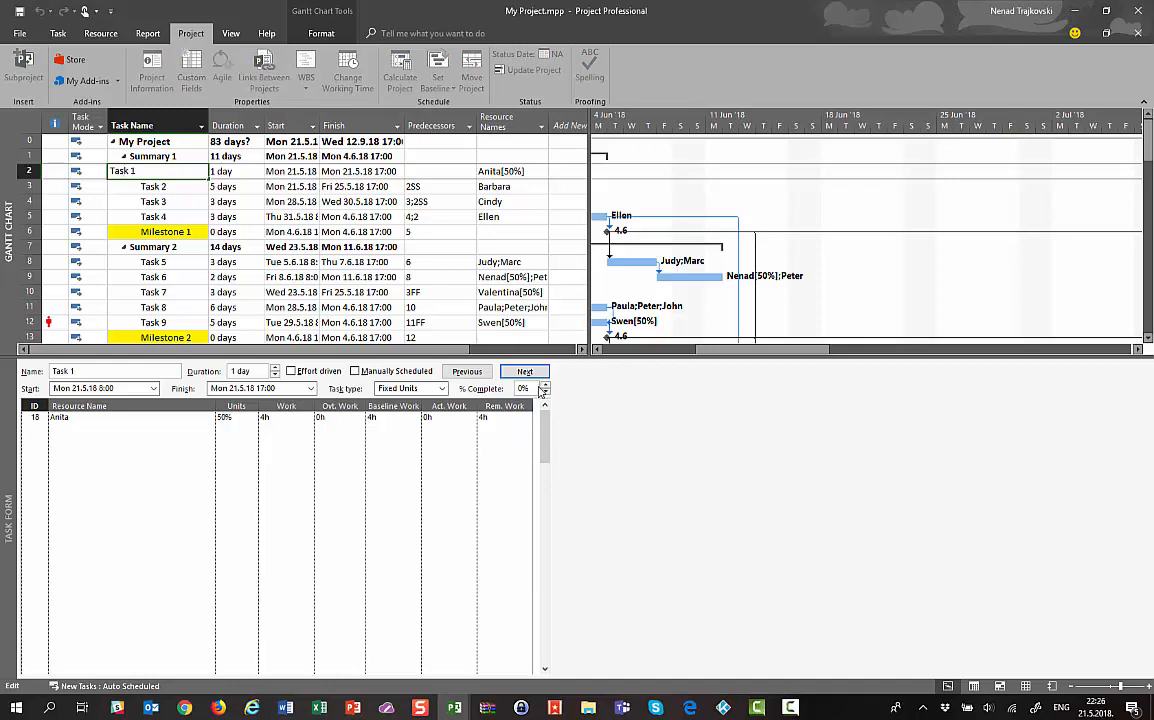
left_click(487, 356)
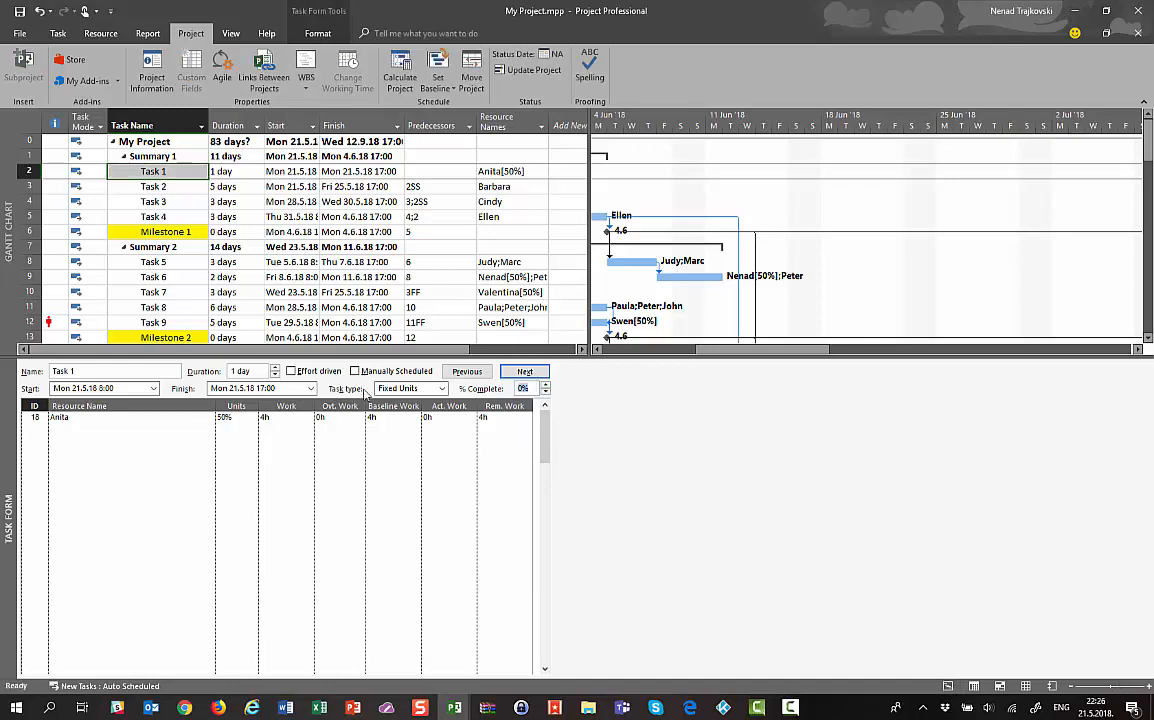
type("1")
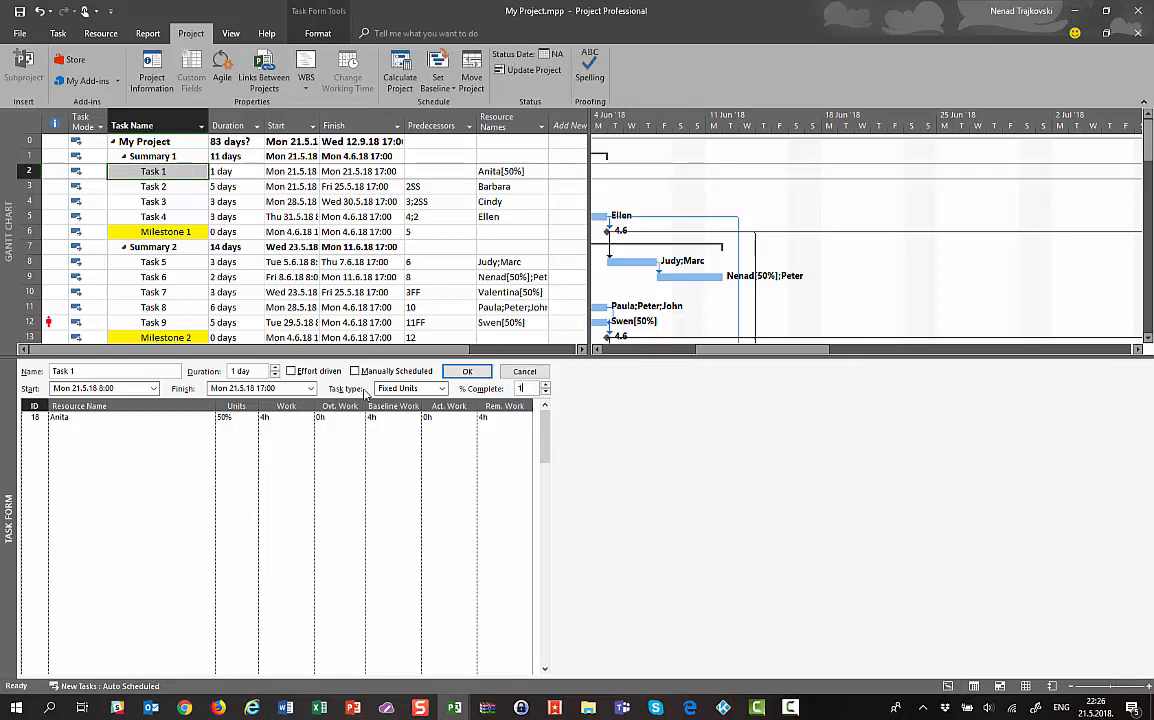
type("00")
key("Return")
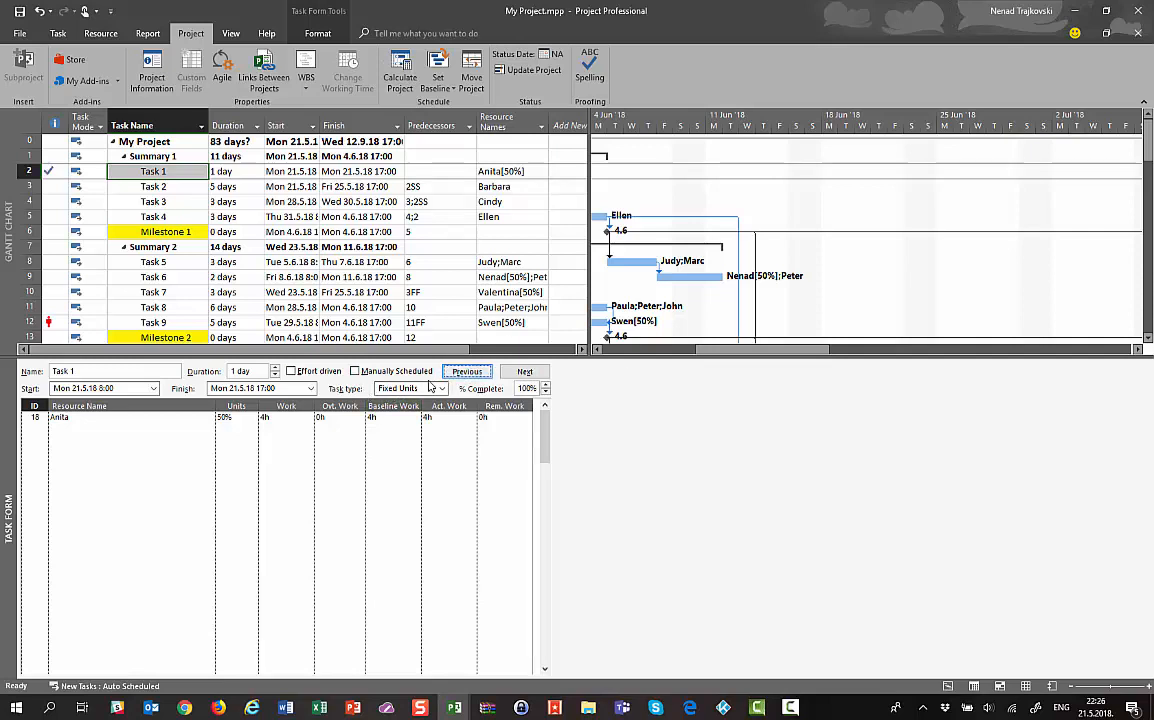
Set Task 2's % Complete to 30, leaving 12h actual and 28h remaining work
left_click(148, 187)
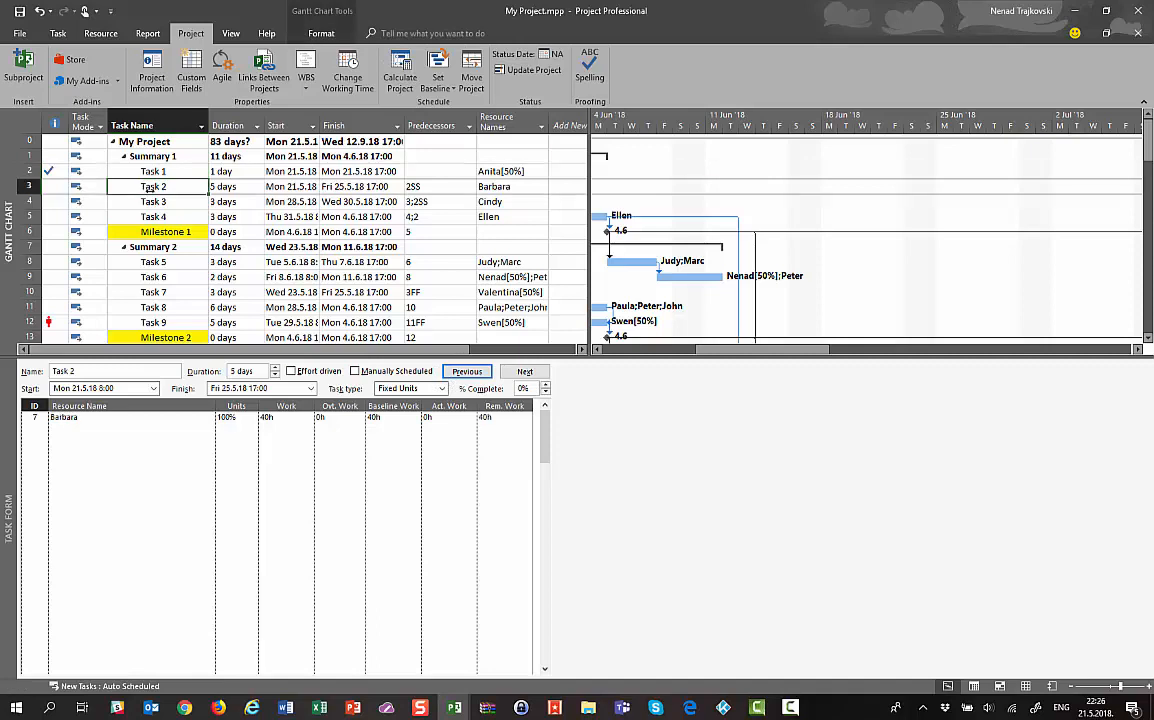
left_click(529, 388)
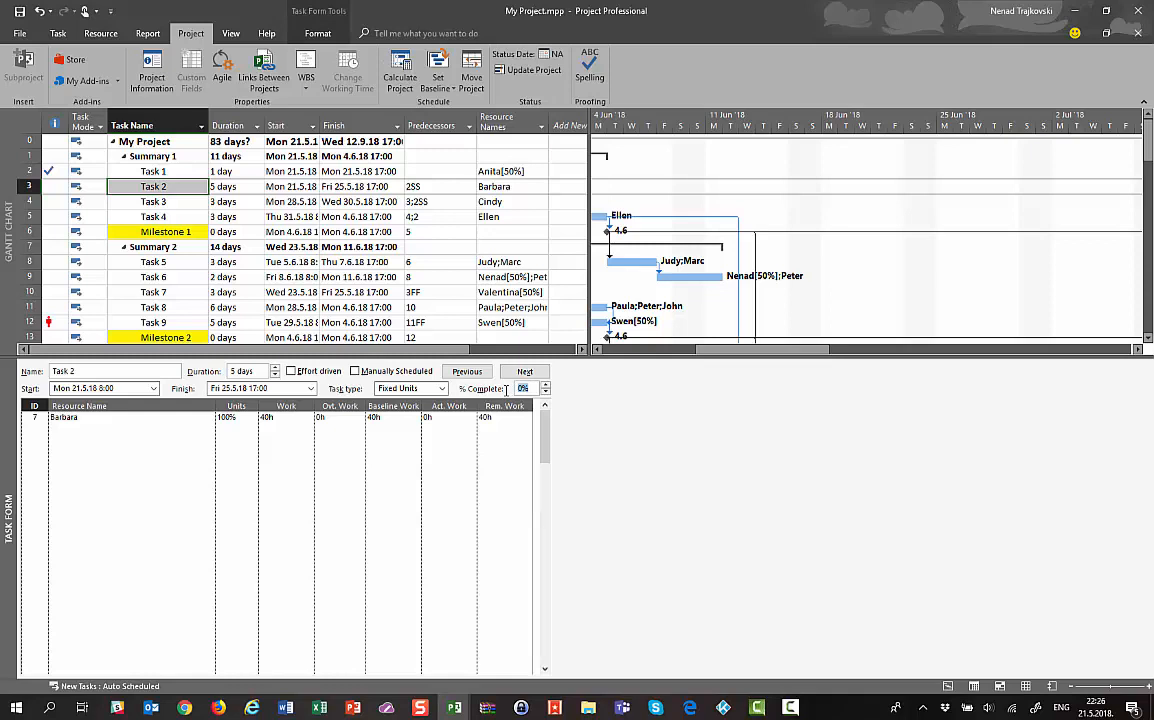
type("30")
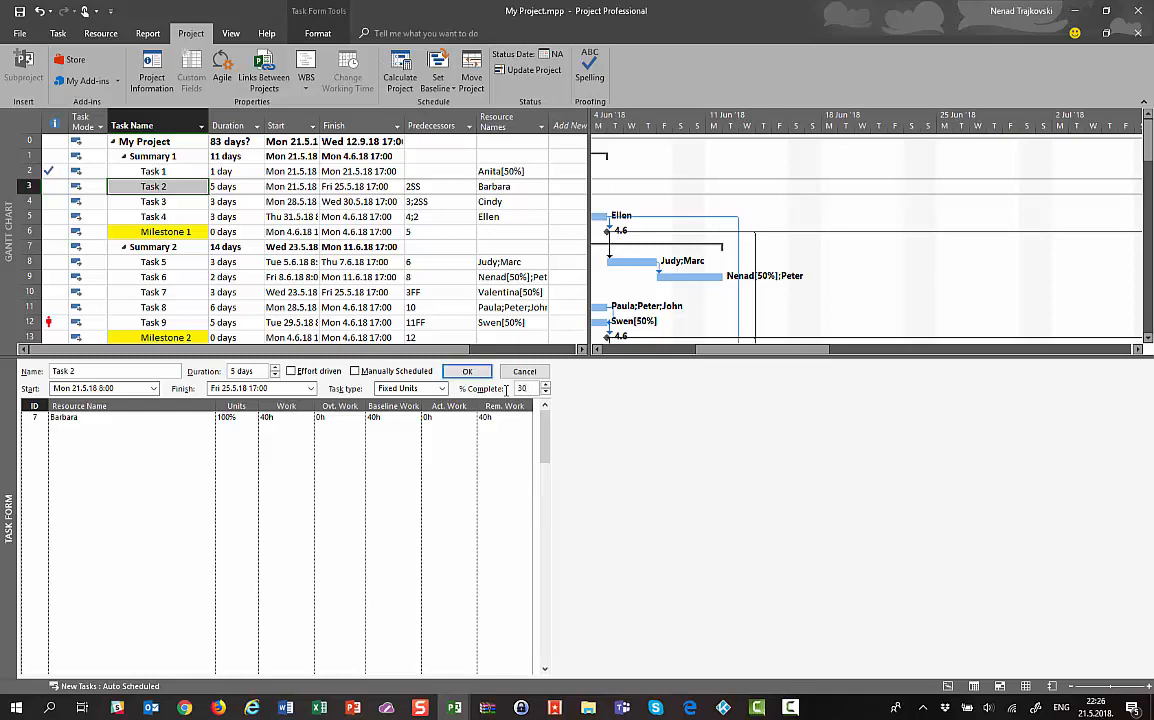
left_click(458, 373)
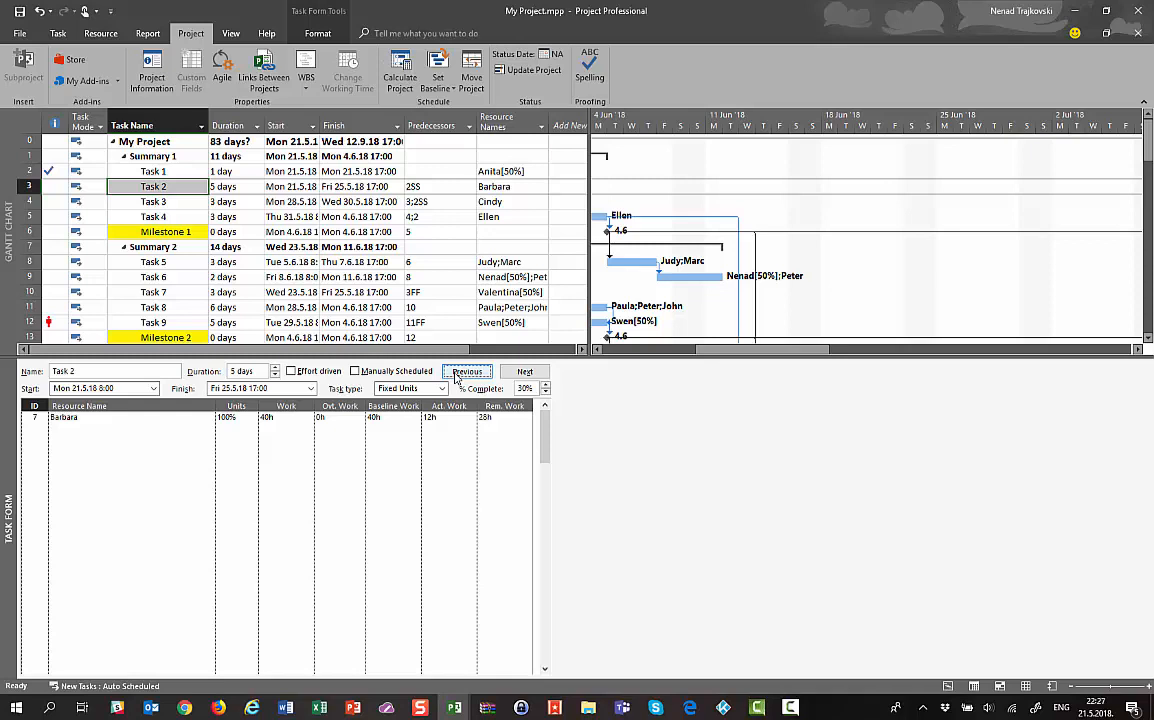
Show Task 2's schedule details and check its resource's scheduled start
right_click(90, 416)
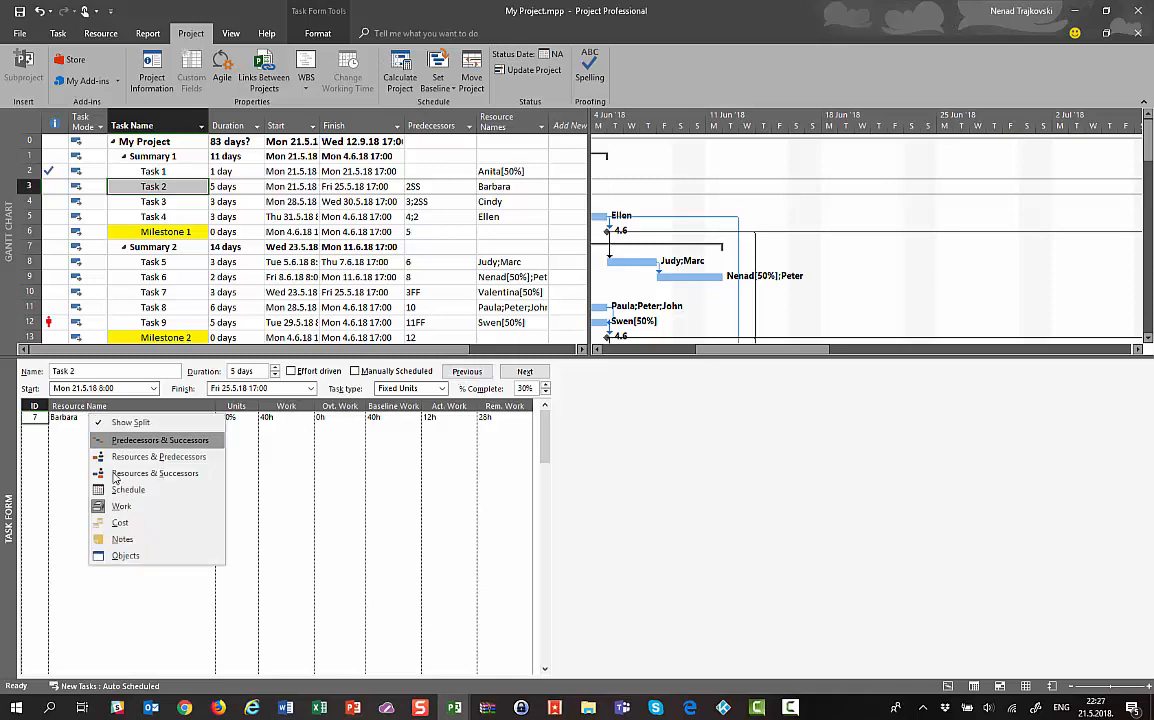
left_click(130, 490)
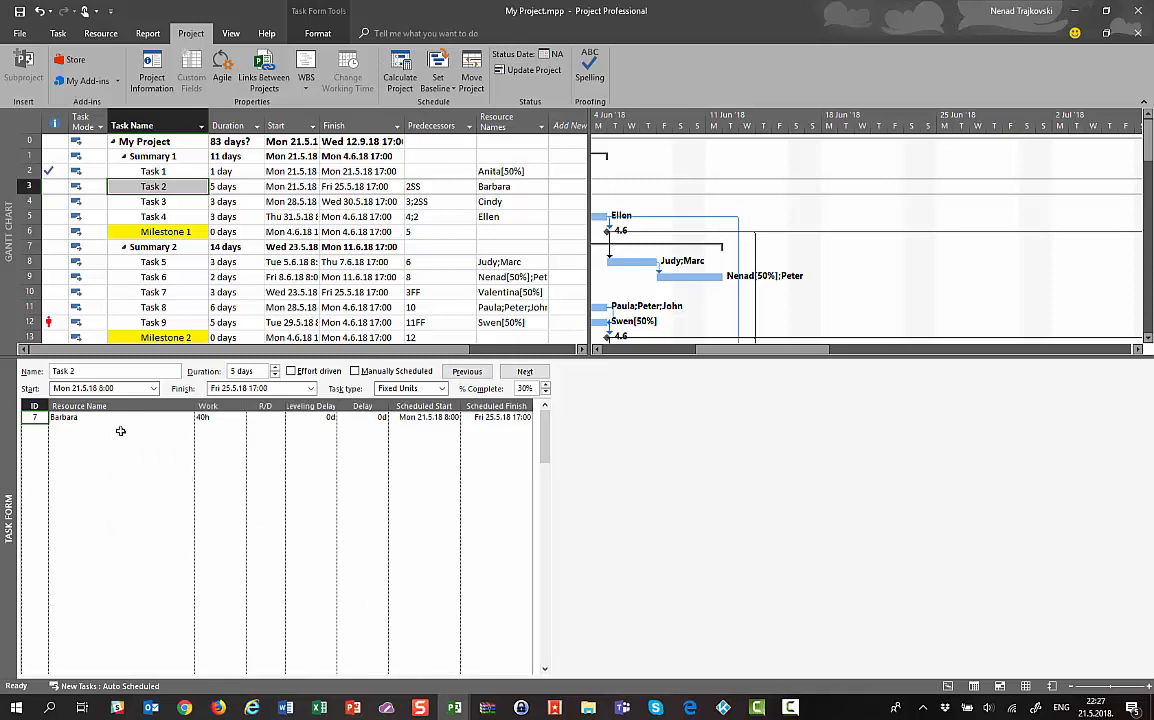
left_click(420, 417)
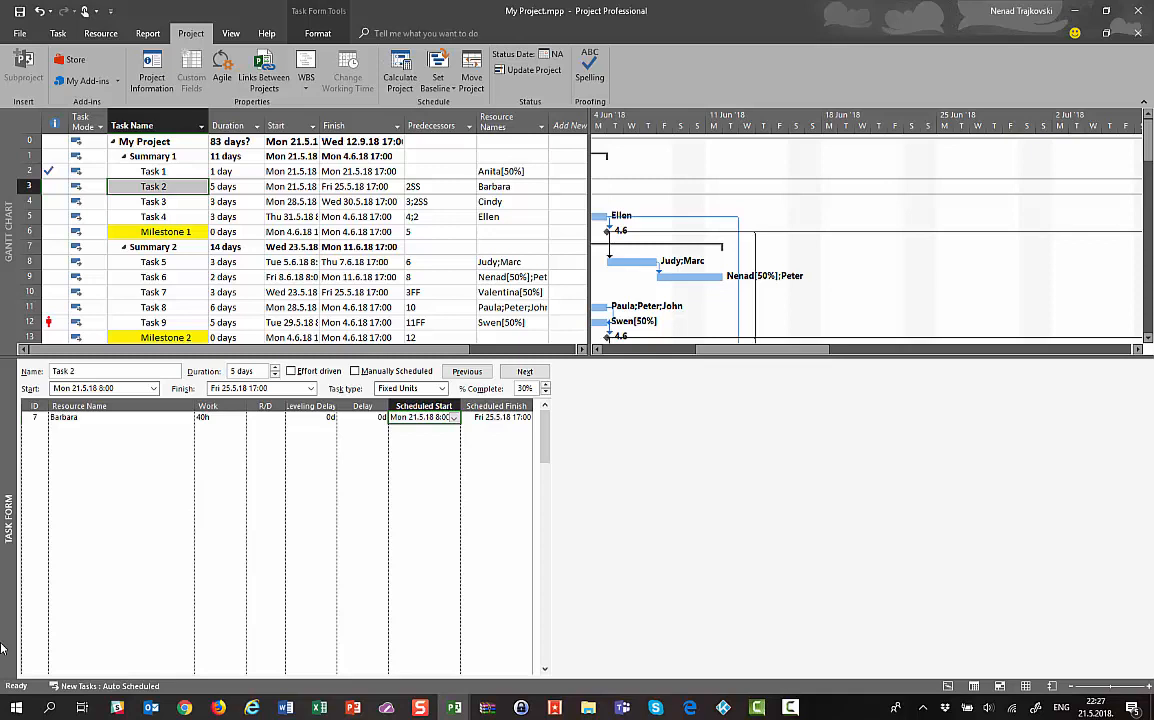
left_click(100, 541)
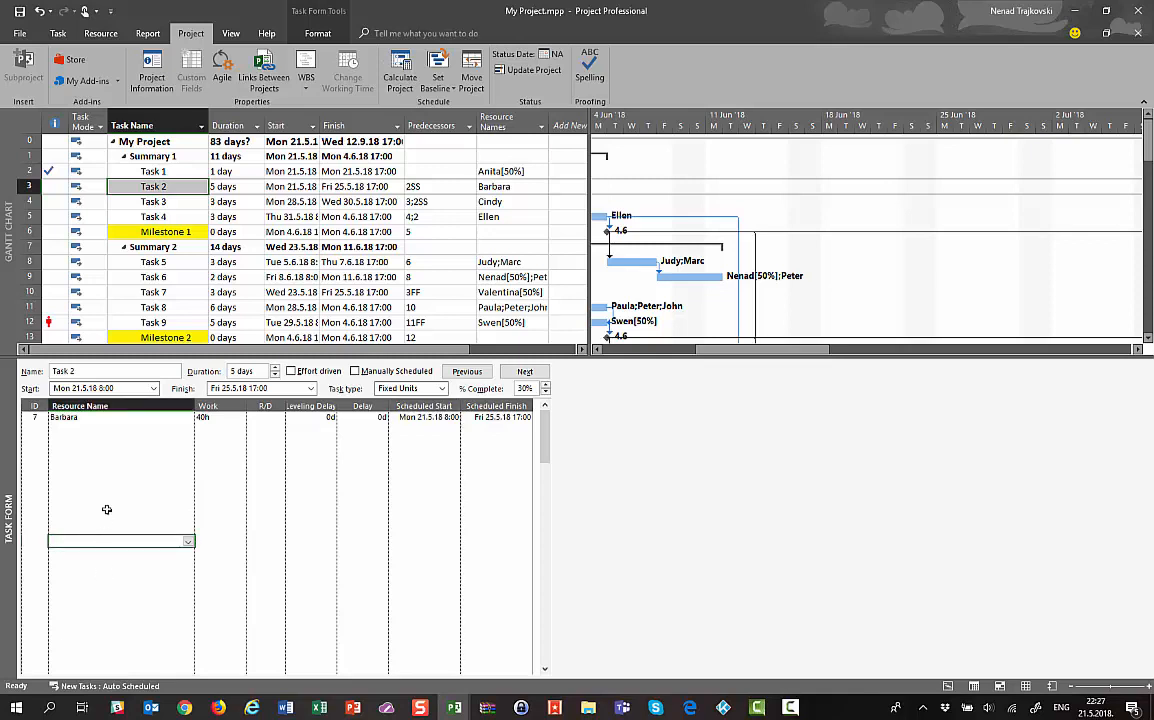
left_click(212, 451)
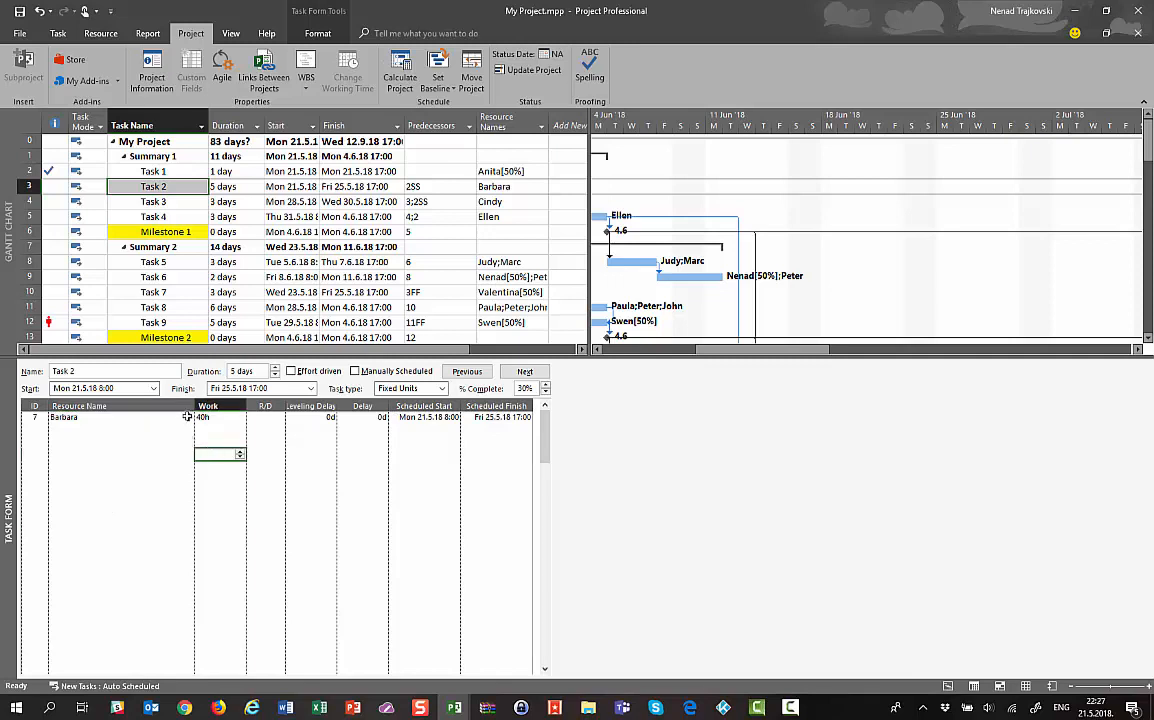
Select the entire Task 2 row in the task table
left_click(158, 187)
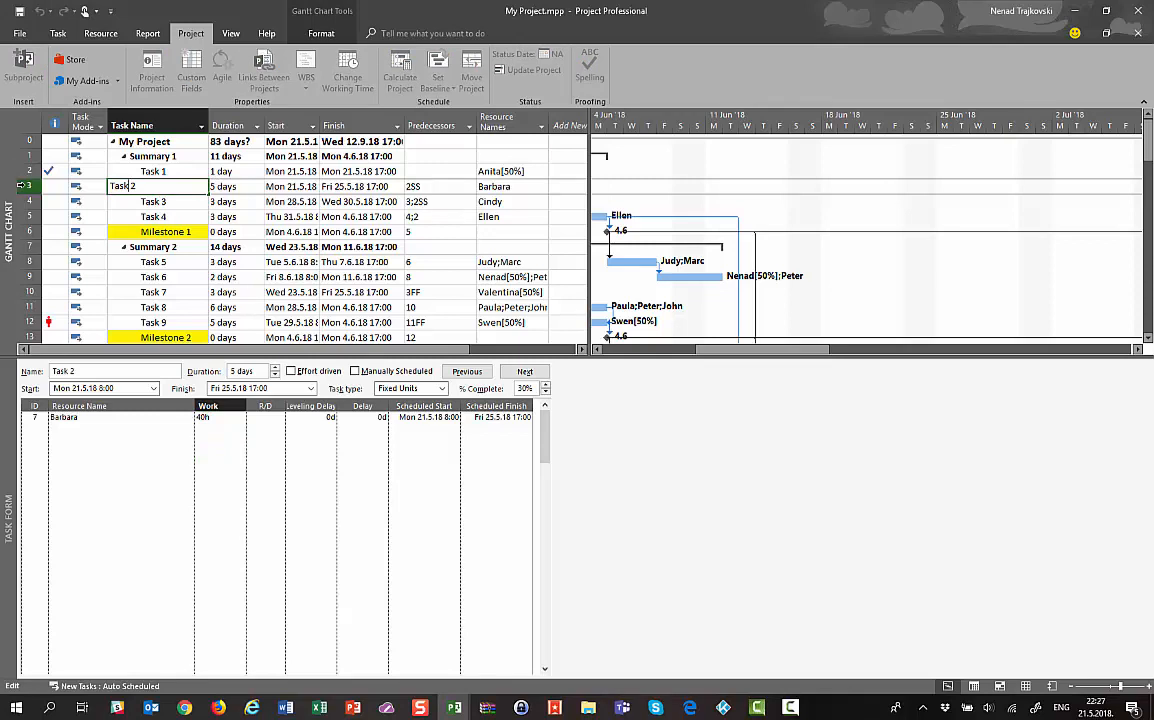
left_click(29, 189)
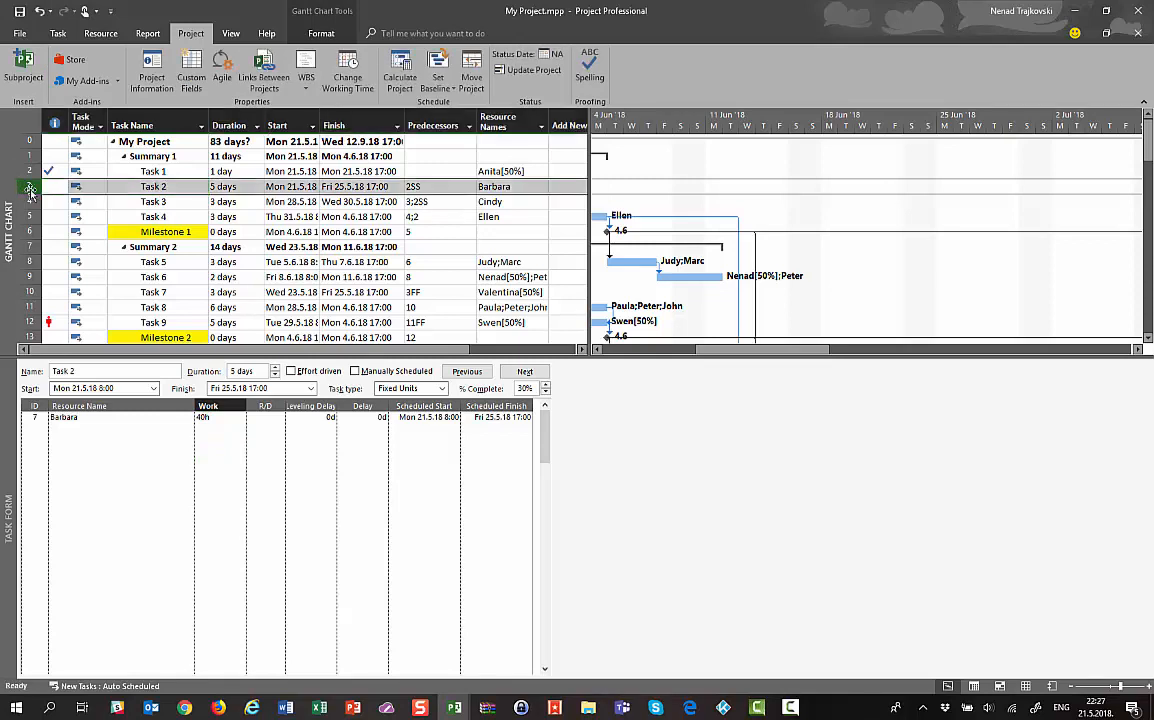
left_click(57, 34)
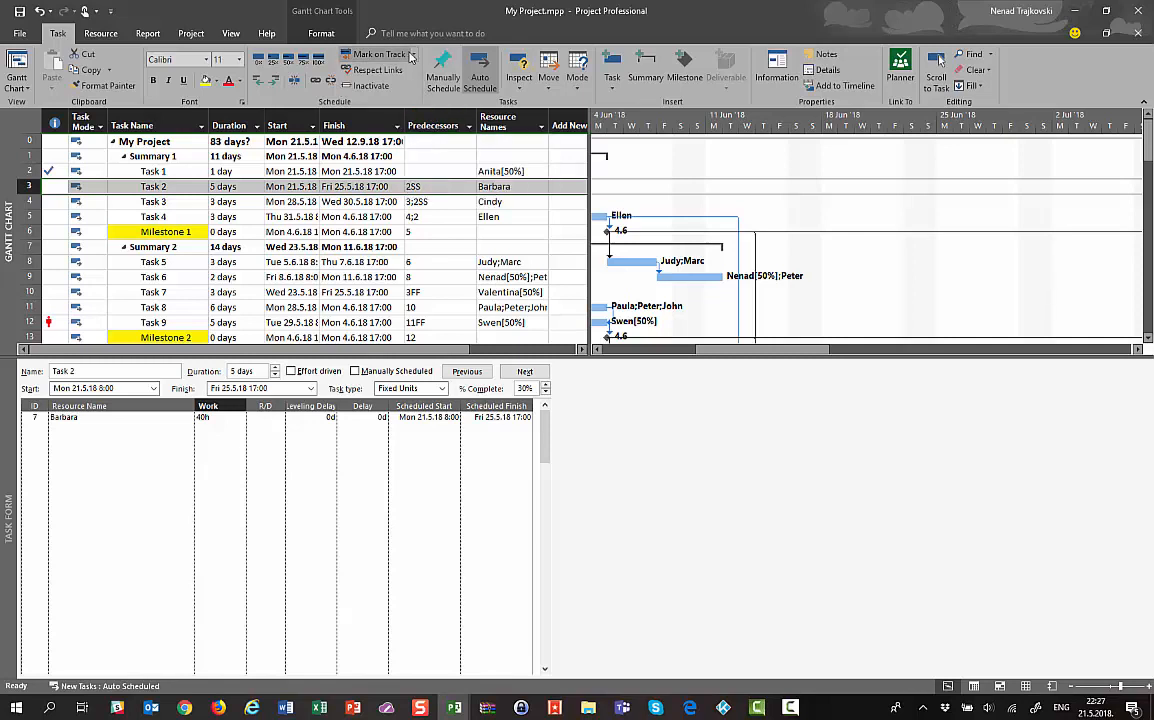
Record Task 2's actual start Tue 22.5.18 and actual finish Thu 24.5.18 via Update Tasks
left_click(412, 58)
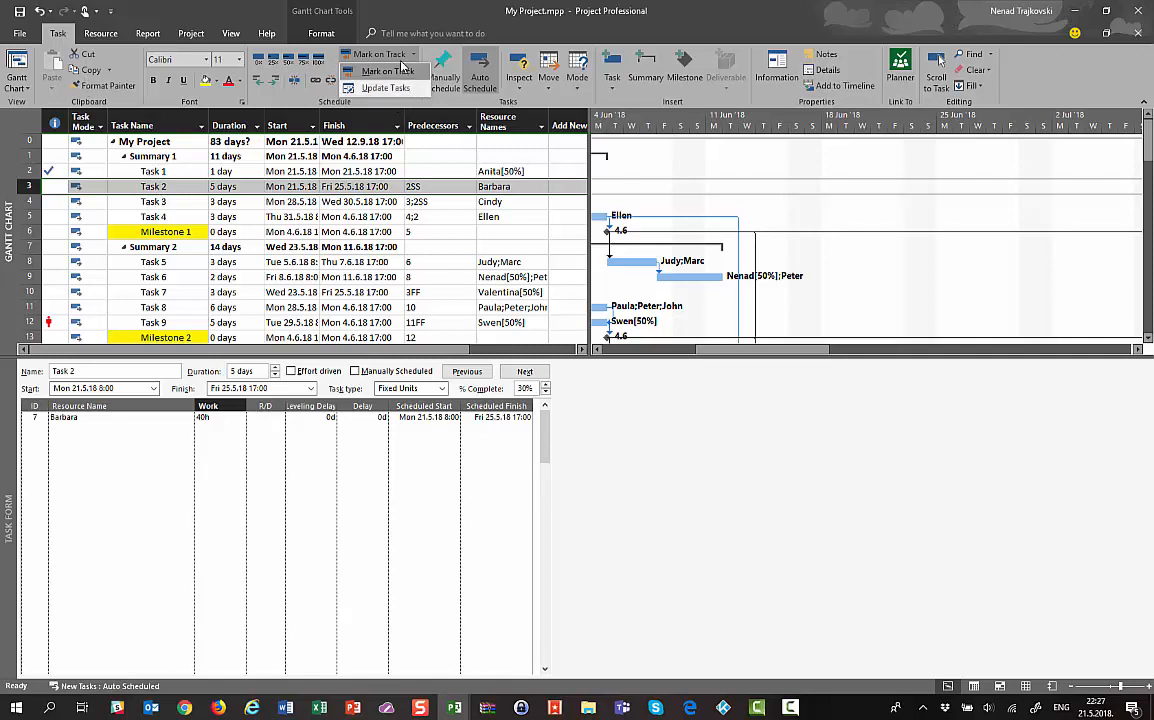
left_click(385, 88)
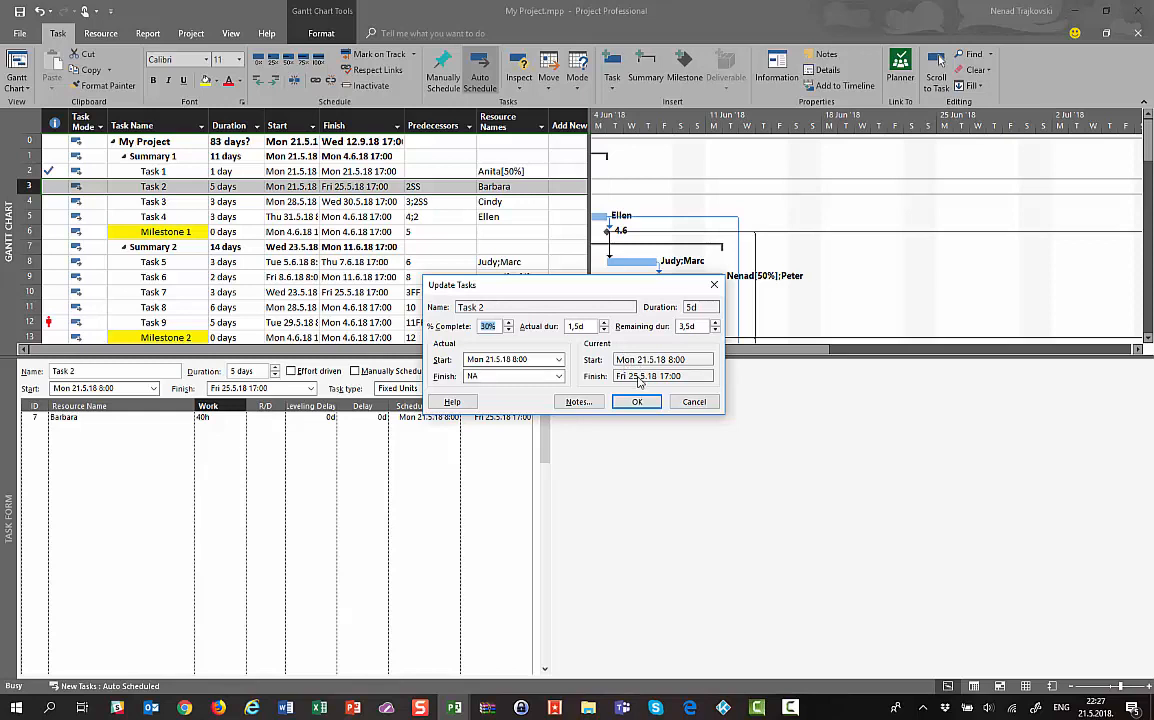
left_click(559, 360)
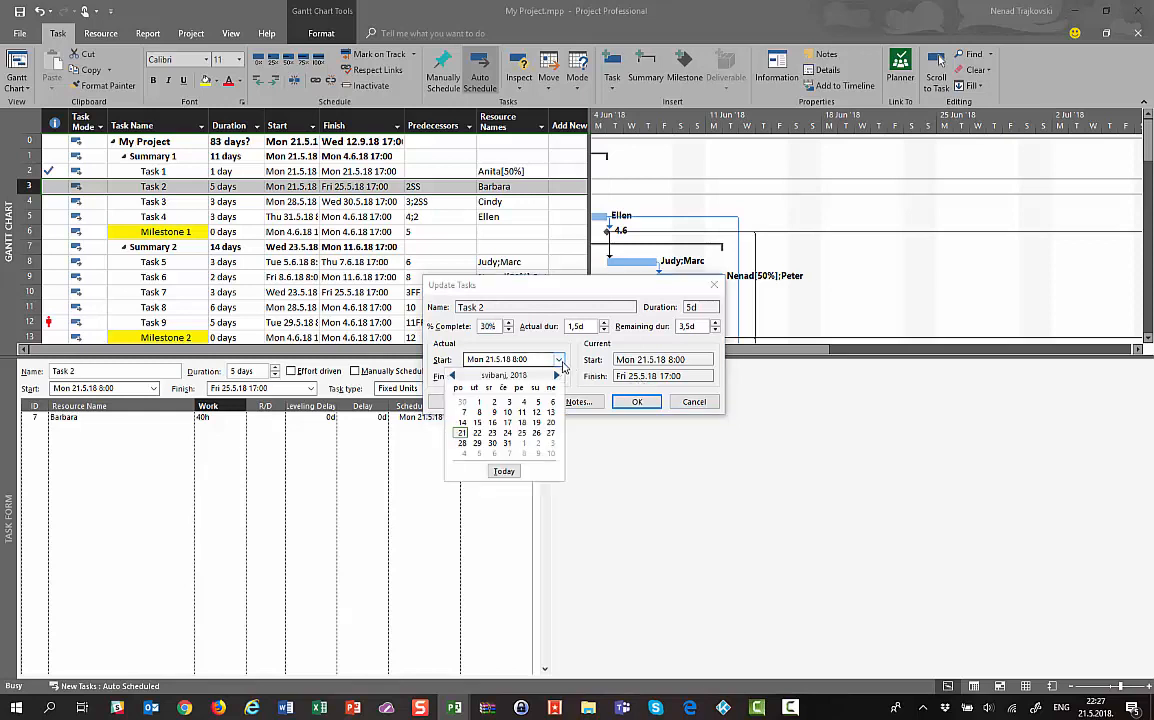
left_click(476, 434)
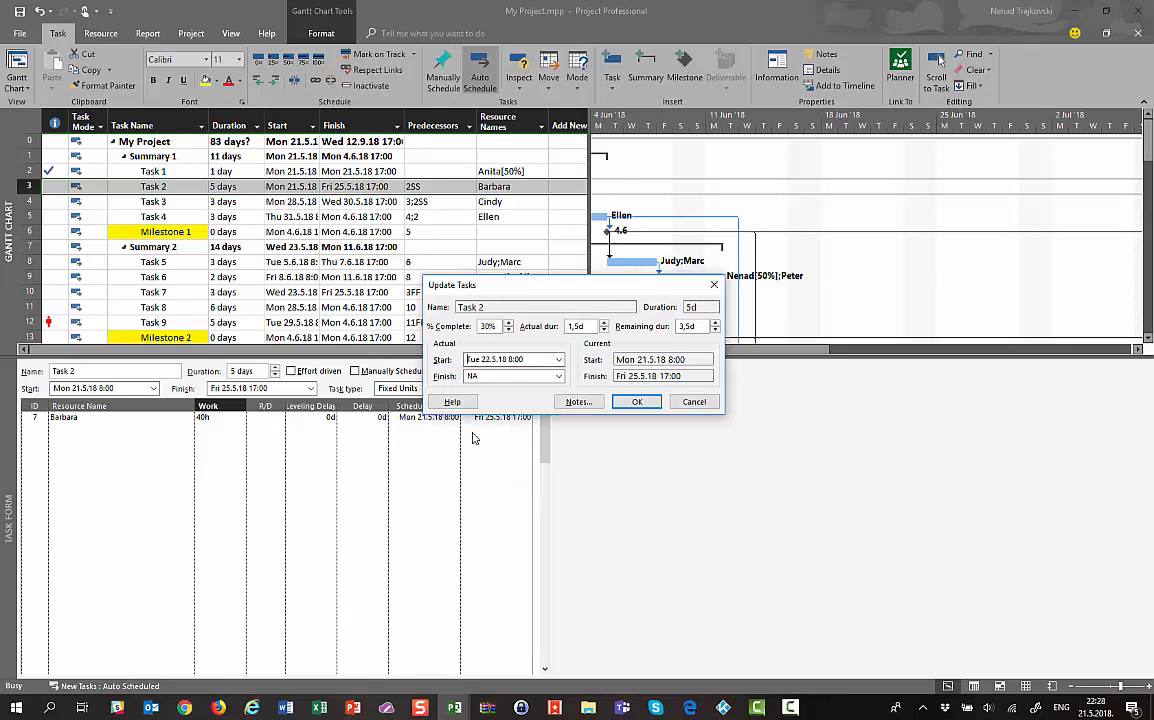
left_click(558, 376)
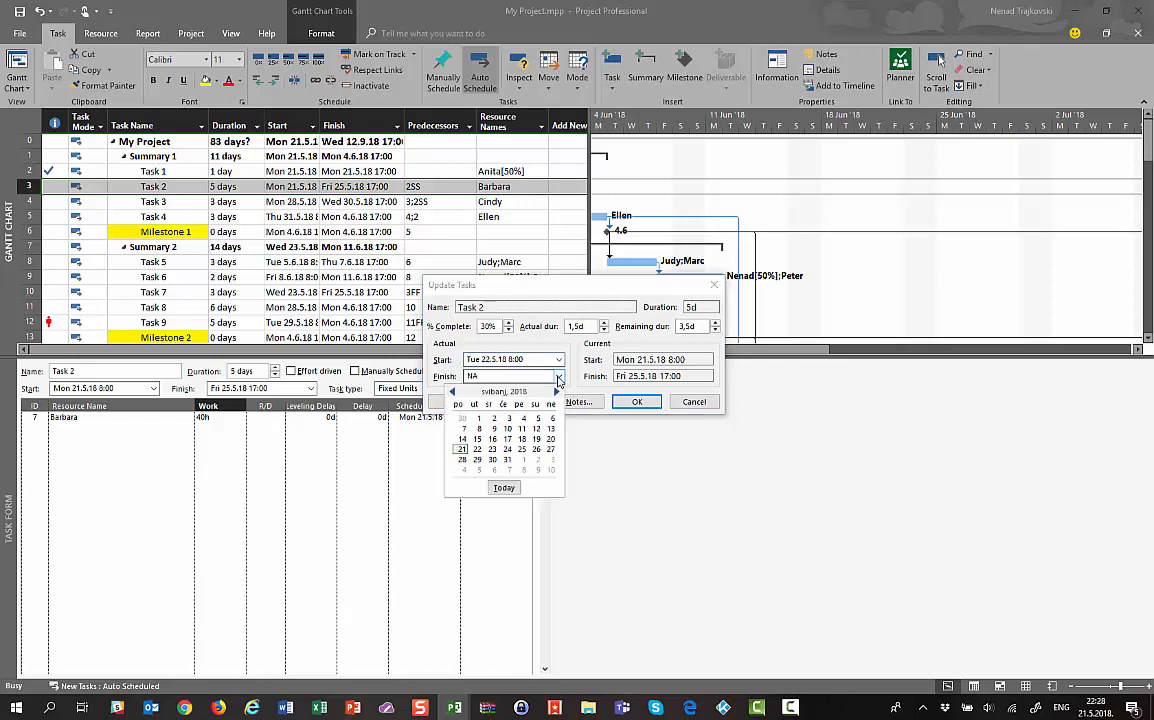
left_click(507, 449)
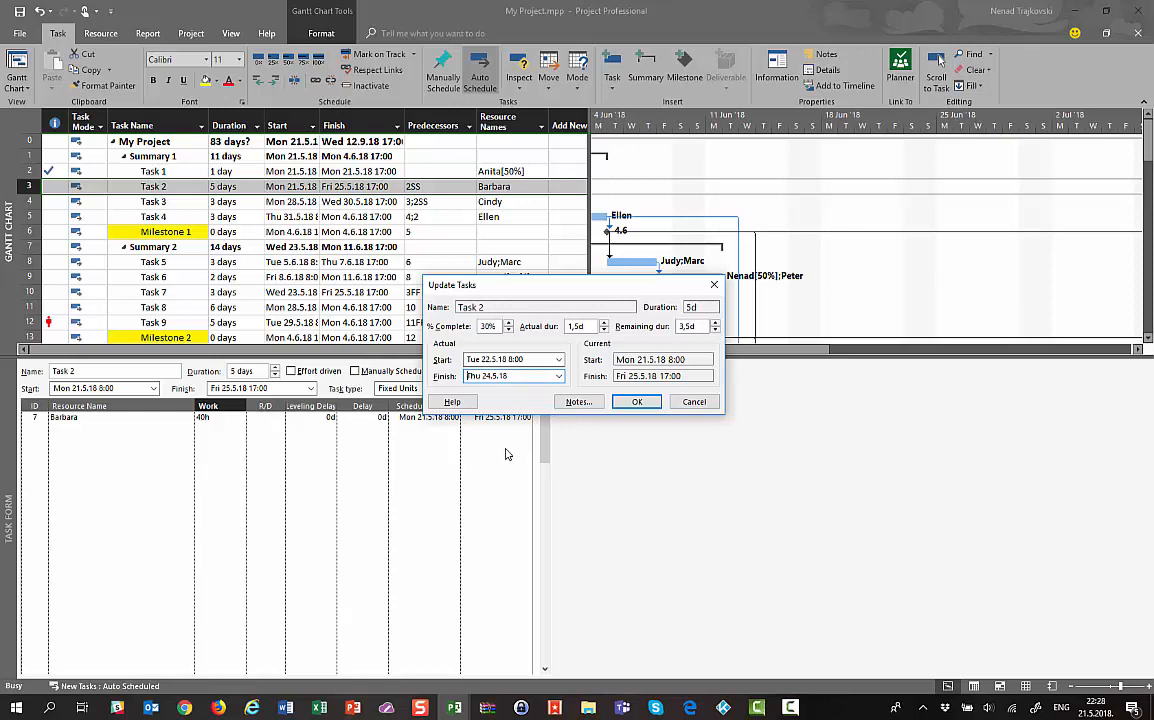
left_click(631, 402)
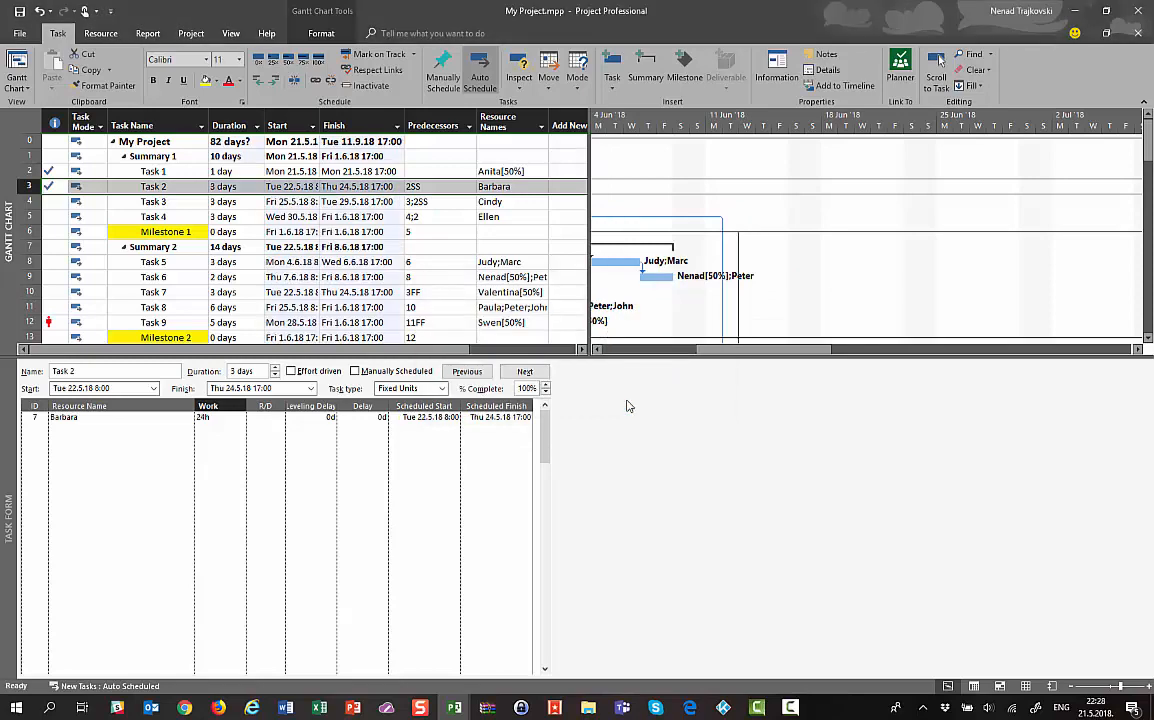
Show work details in the Task Form and check the resource's actual work on Task 2
right_click(105, 432)
left_click(127, 524)
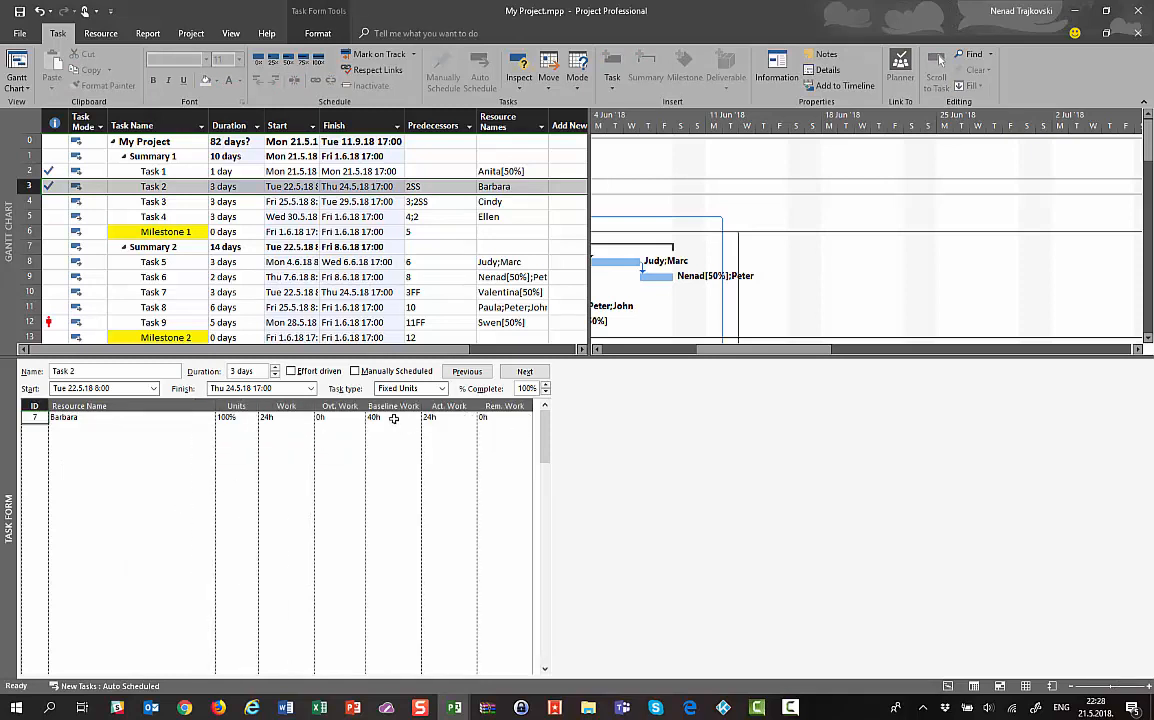
left_click(442, 417)
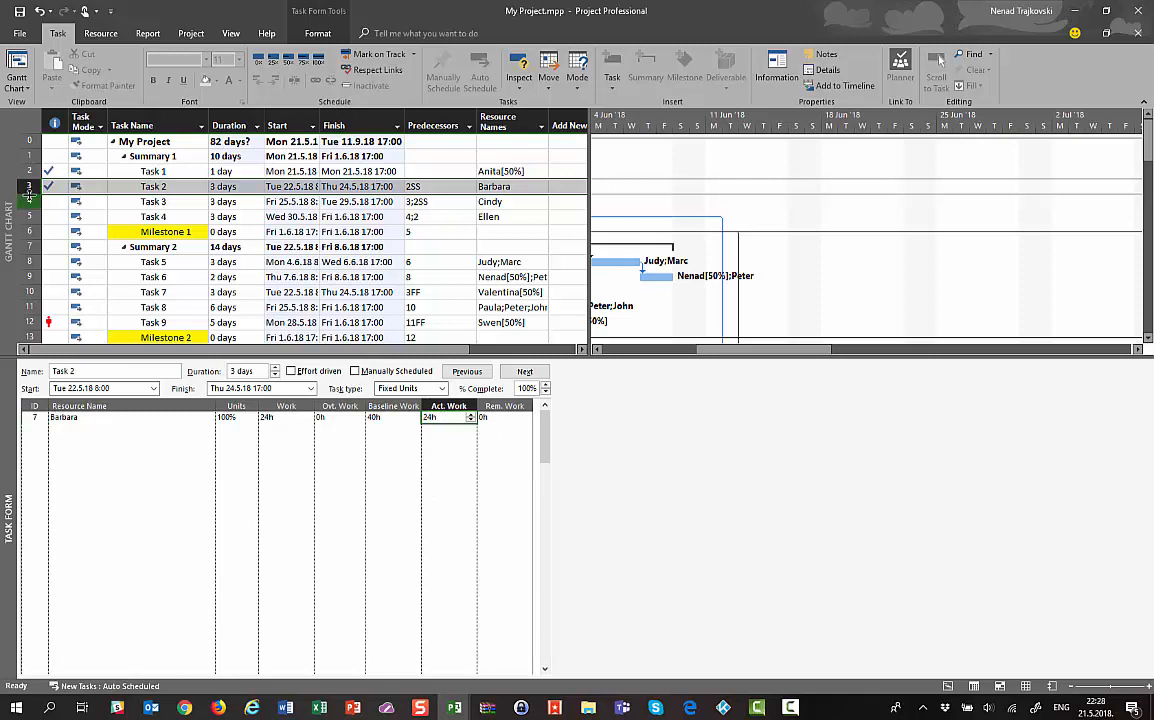
Select Task 3 and enter 8 as its resource's actual work
mouse_move(50, 190)
left_click(33, 202)
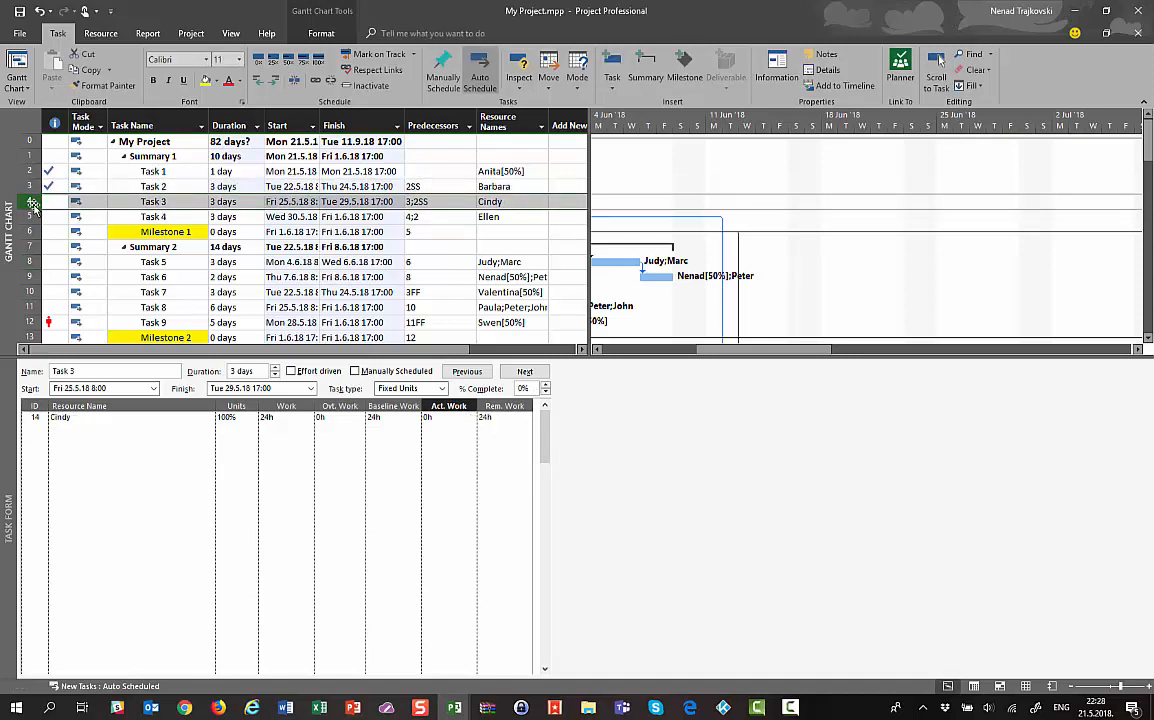
right_click(184, 439)
left_click(215, 532)
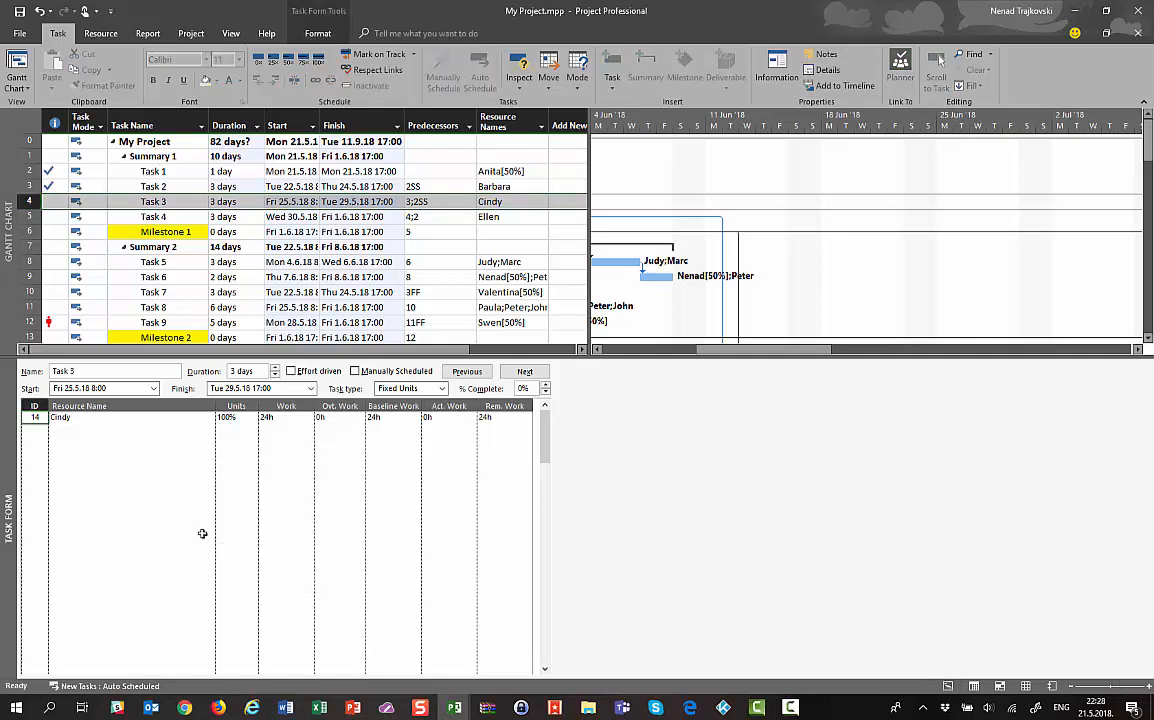
left_click(459, 420)
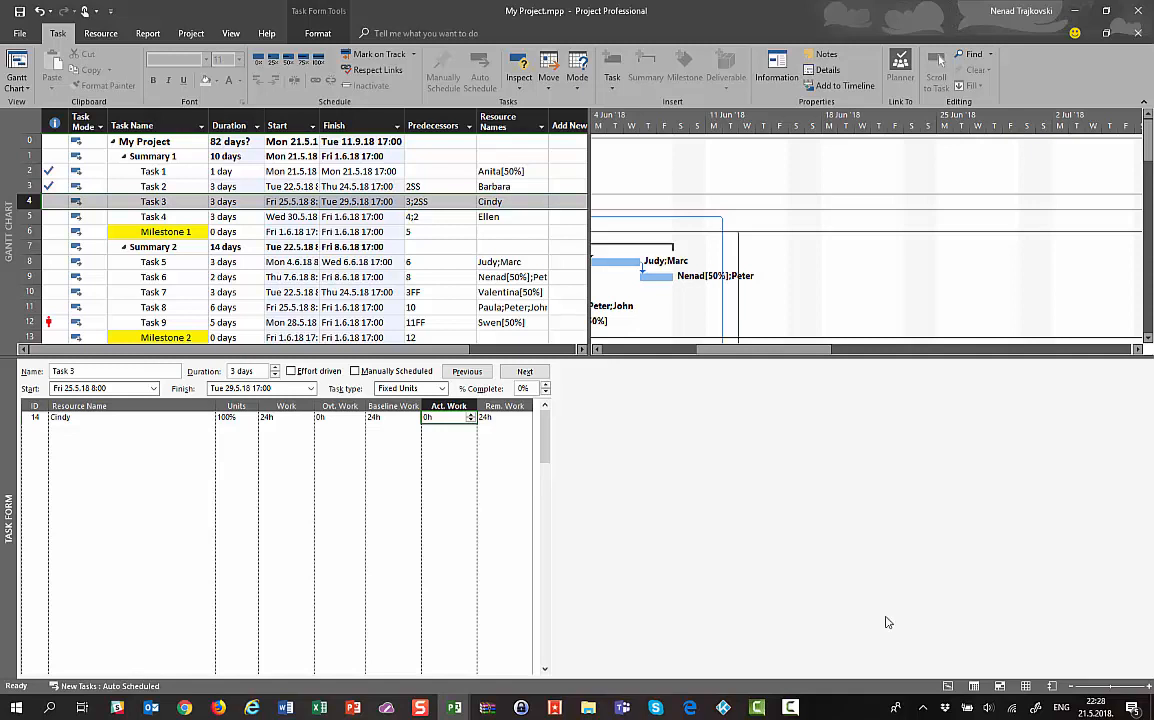
type("8")
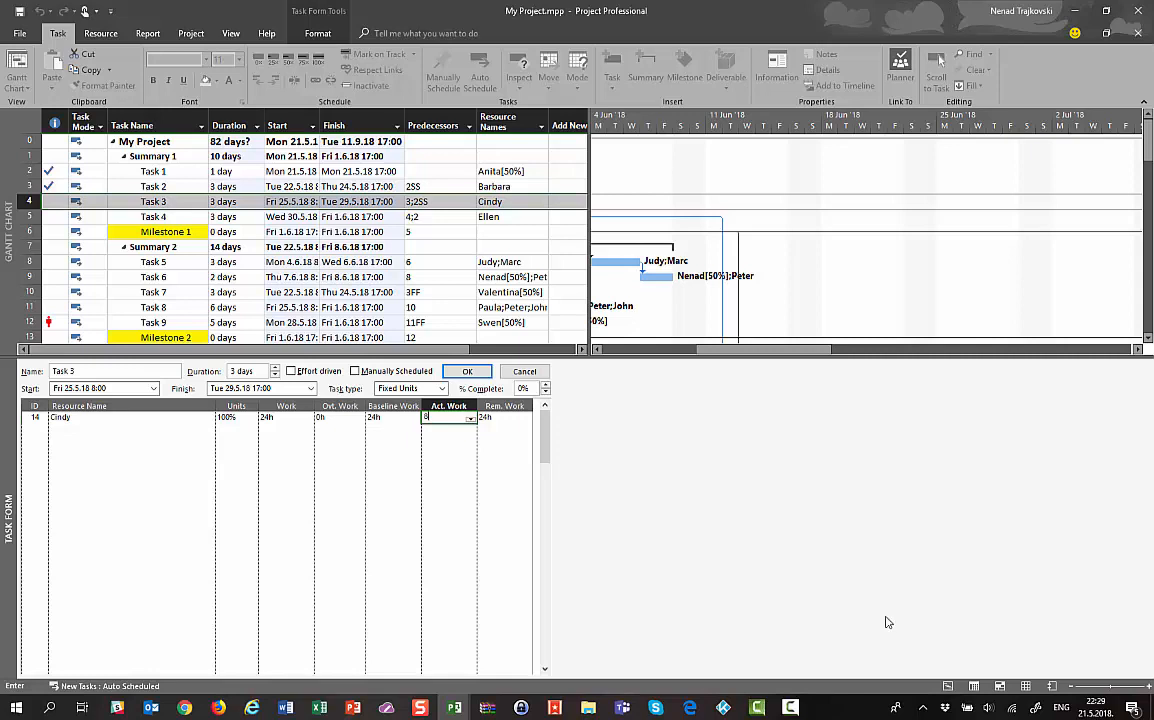
Give Task 3's resource 8h actual and 40h remaining work, totalling 48h at 17% complete
key("Tab")
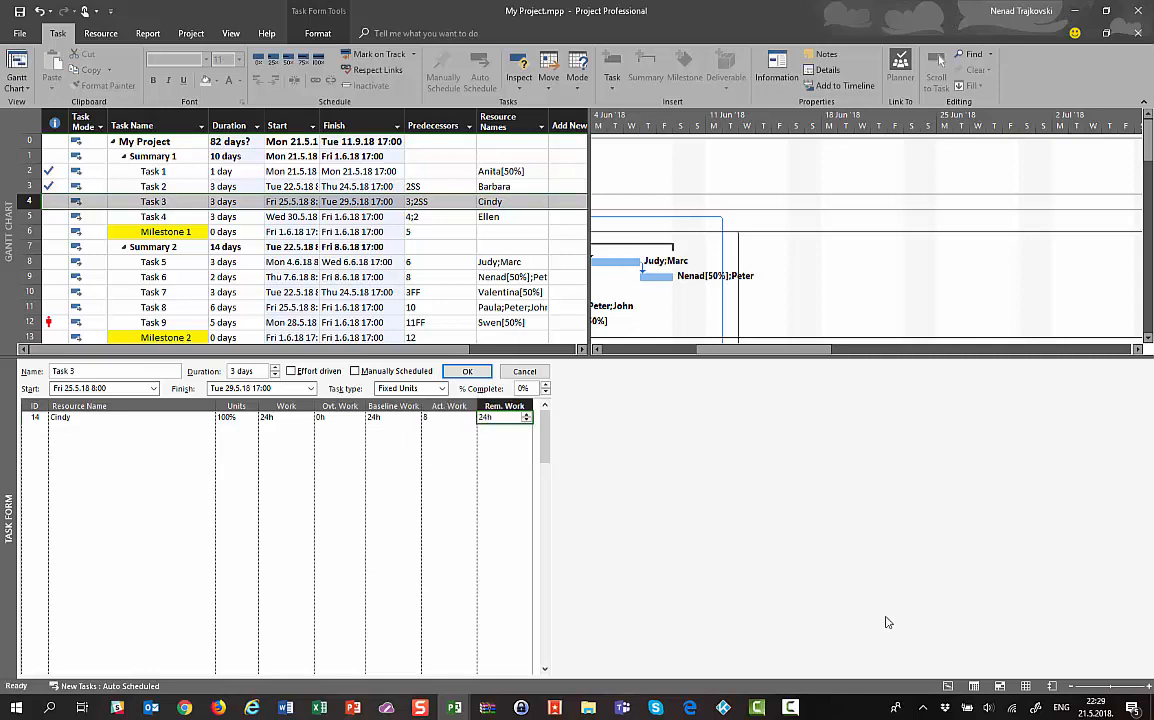
type("40")
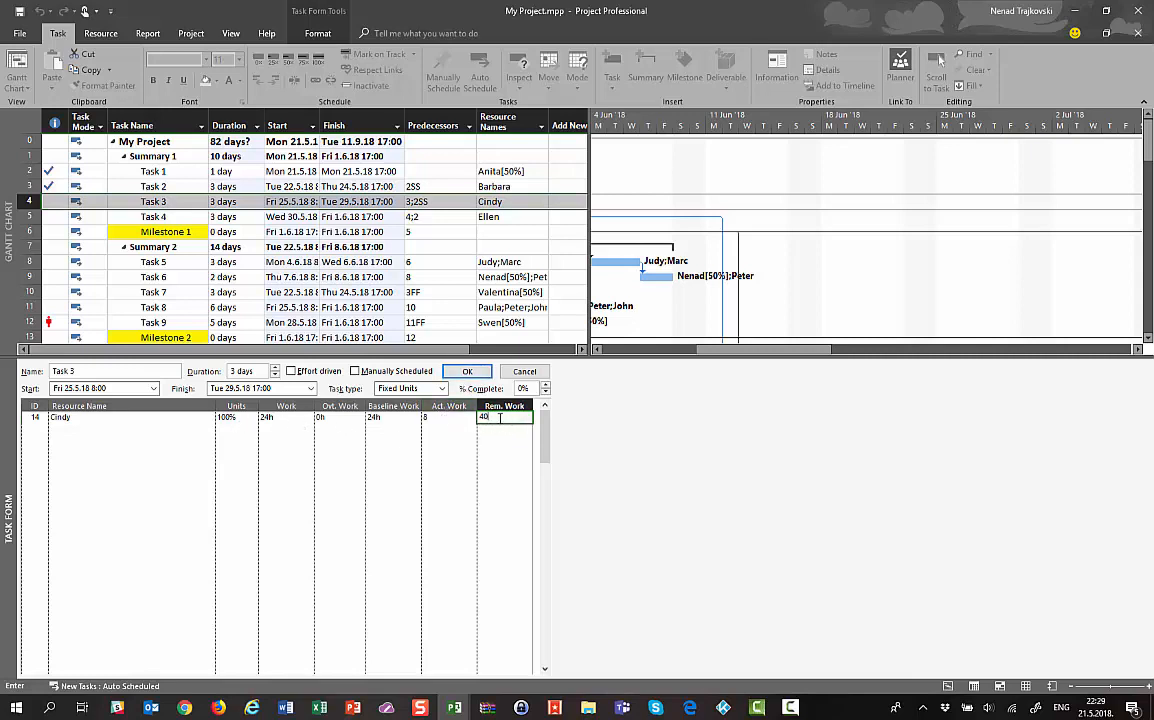
key("Return")
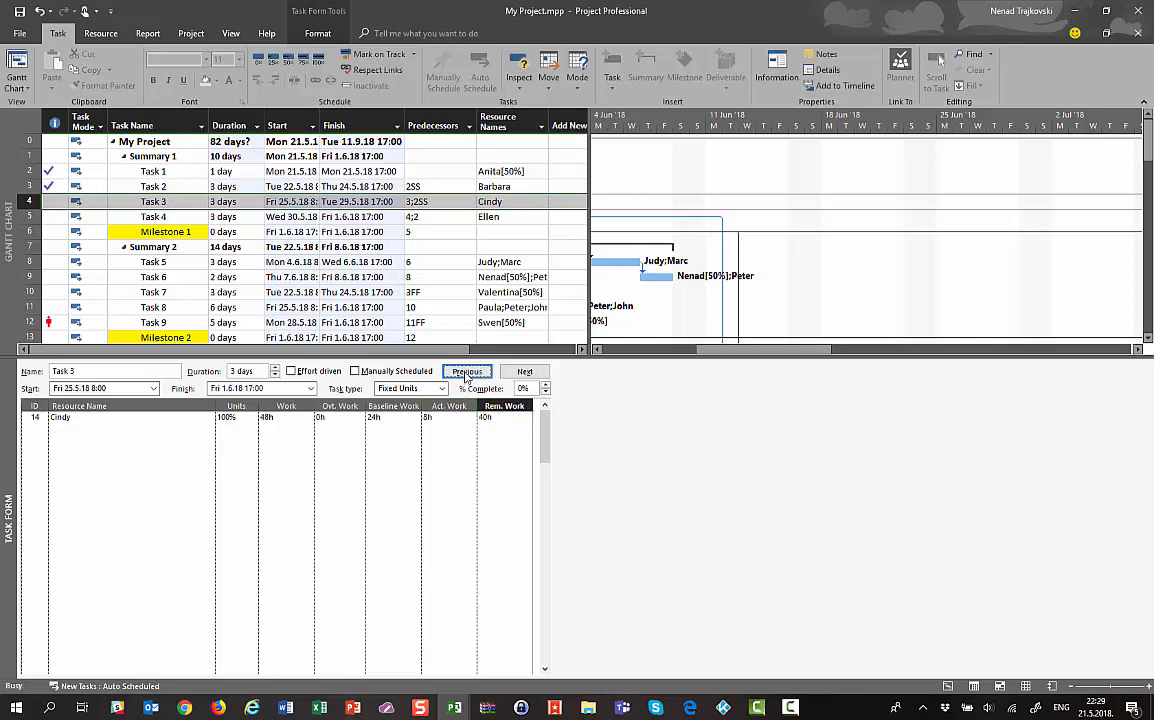
left_click(267, 417)
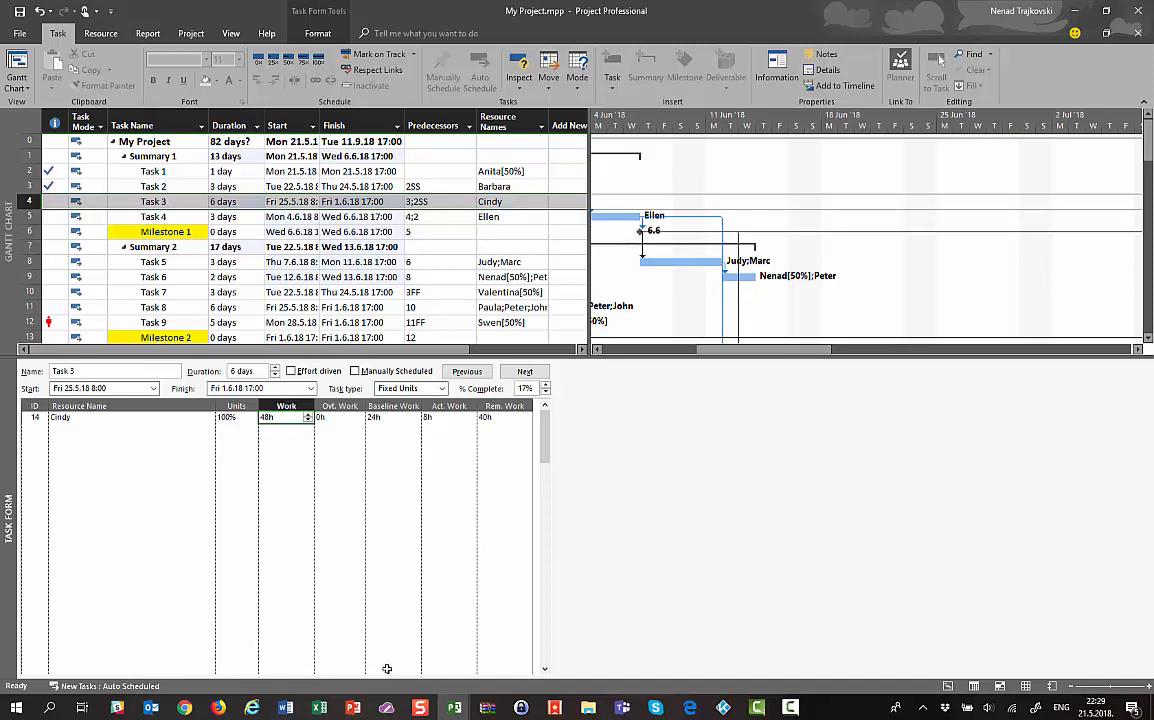
left_click(452, 419)
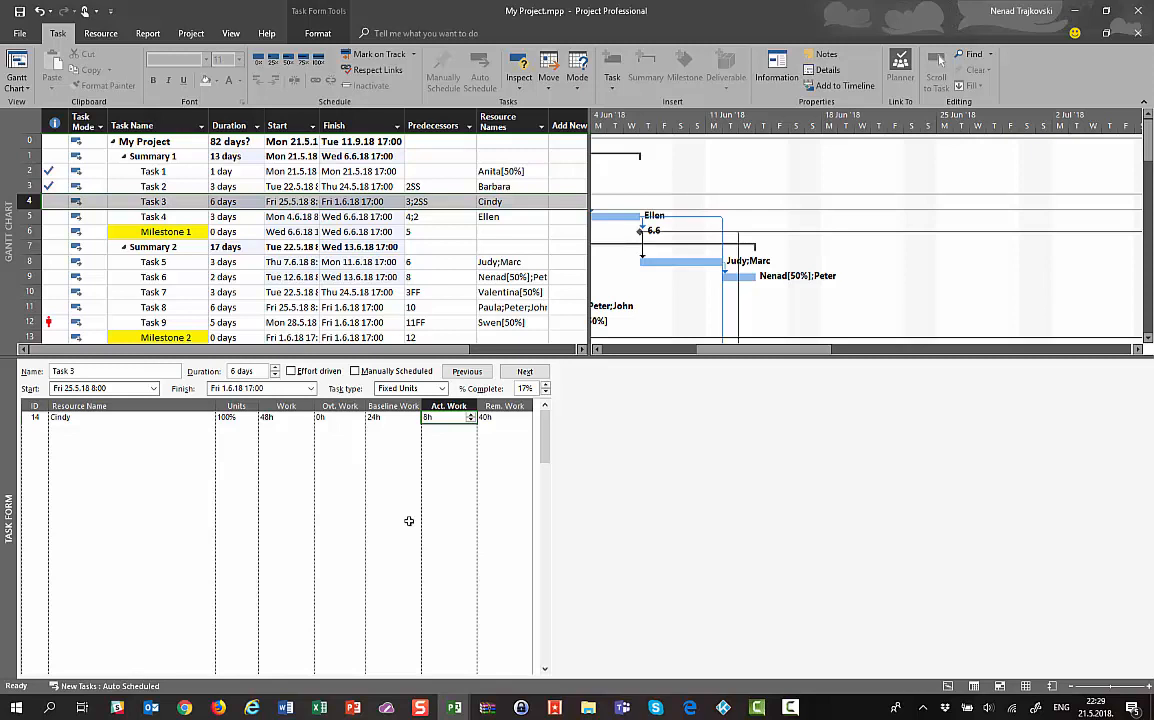
left_click(489, 421)
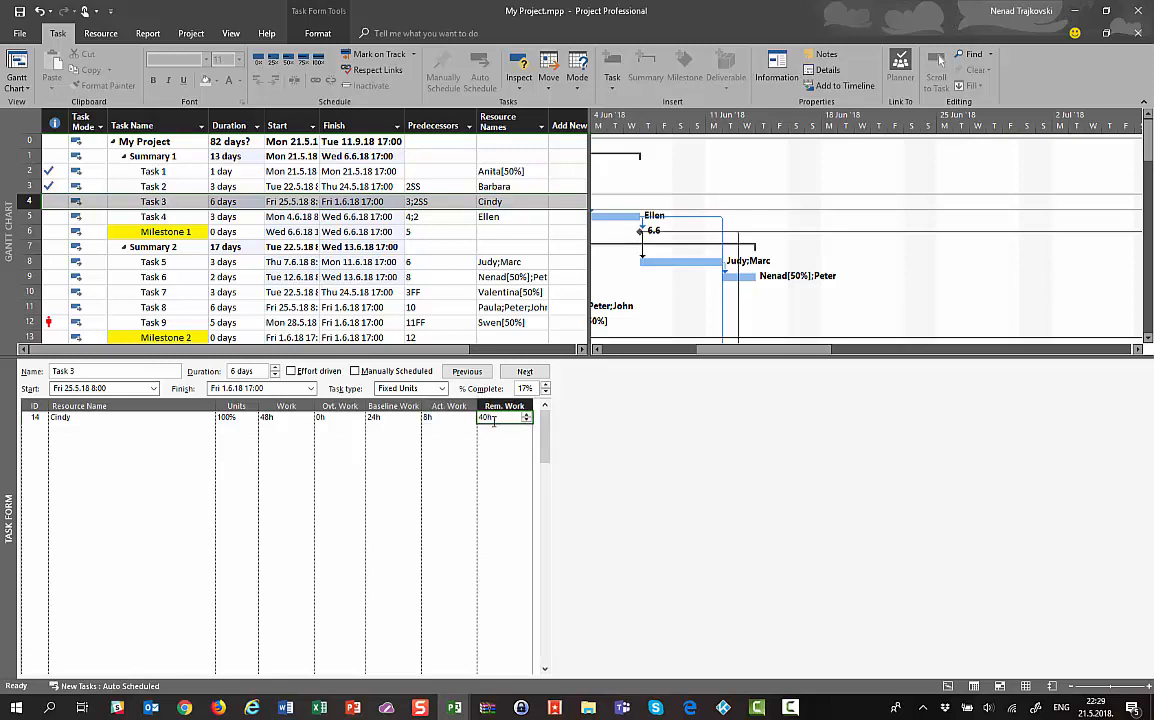
right_click(113, 439)
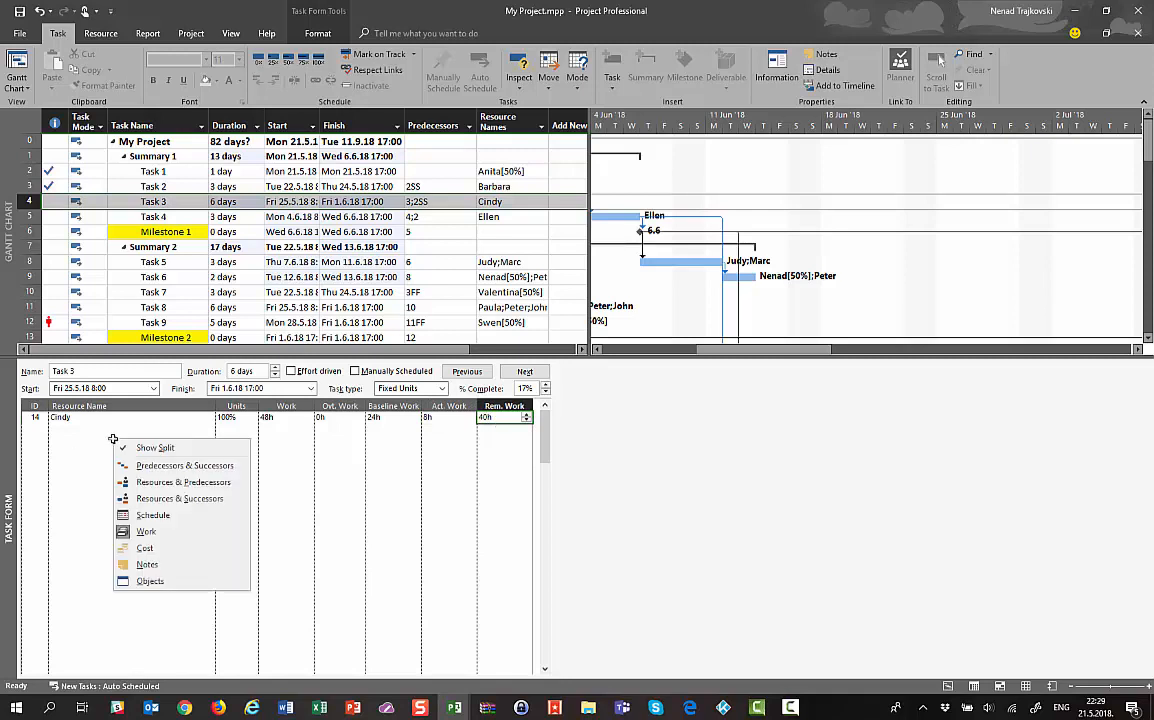
left_click(135, 548)
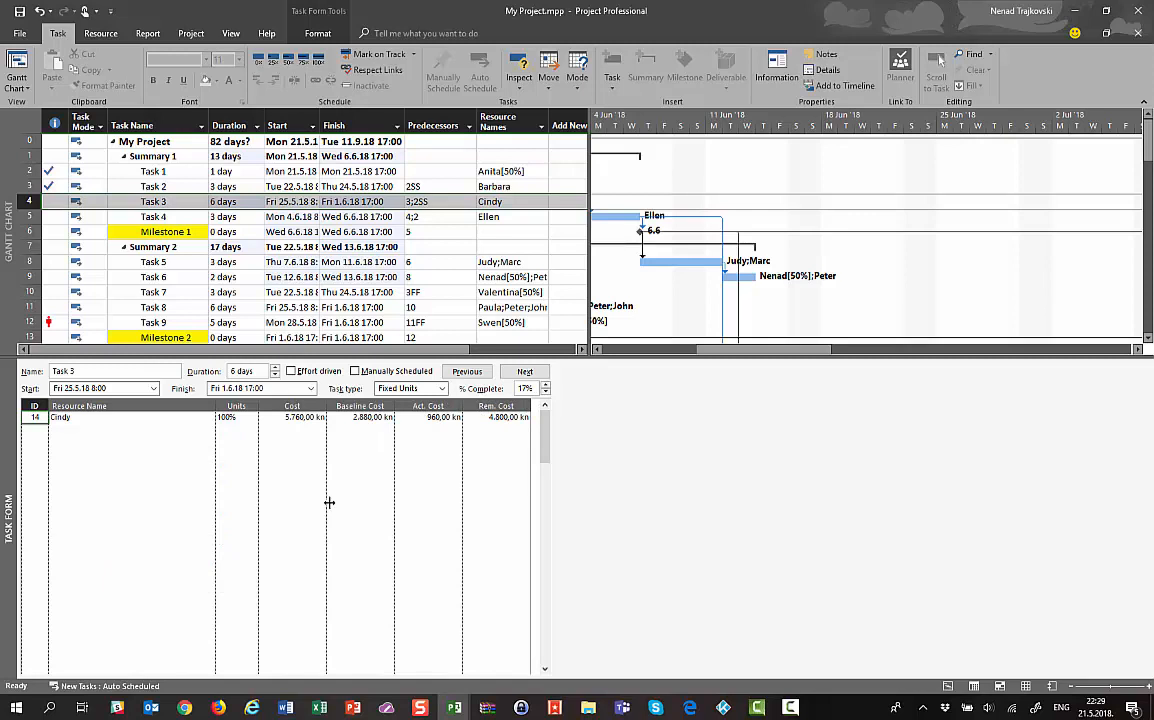
left_click(366, 417)
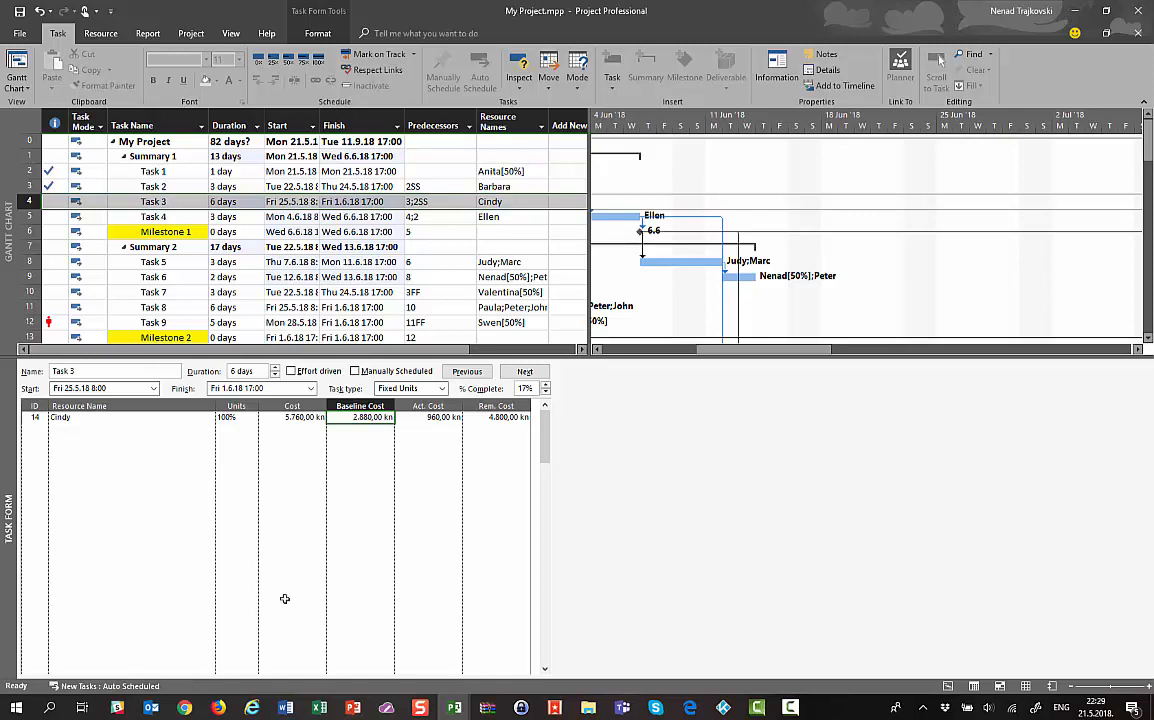
left_click(421, 418)
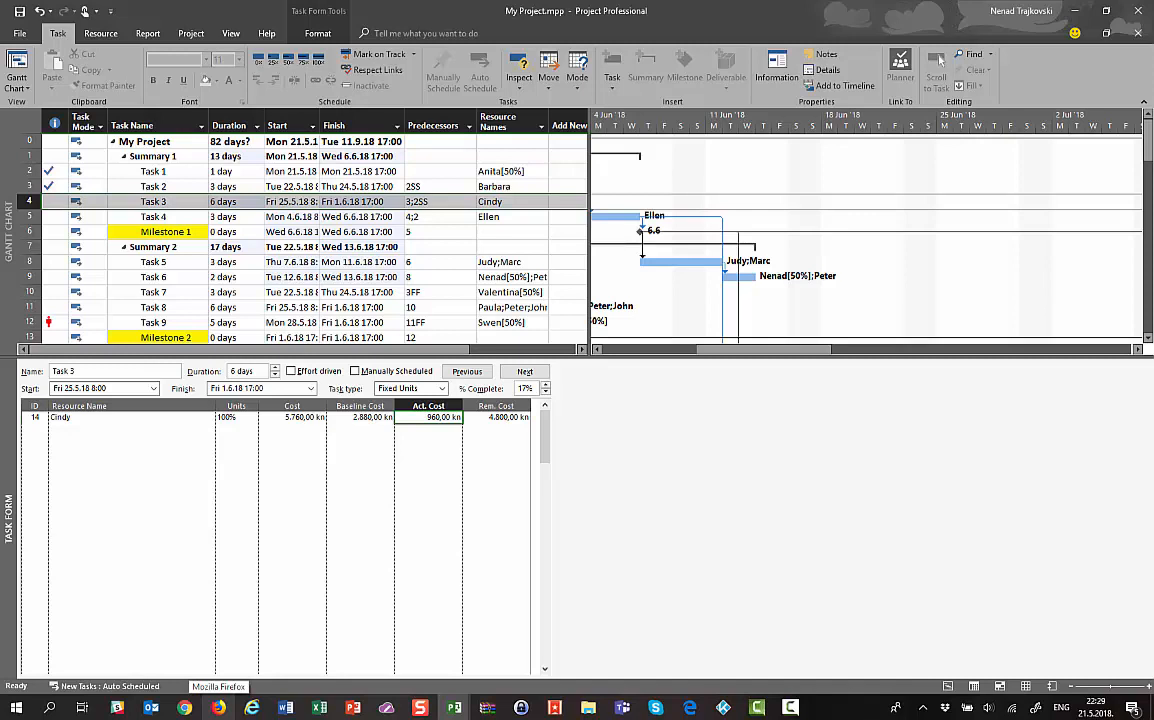
left_click(497, 418)
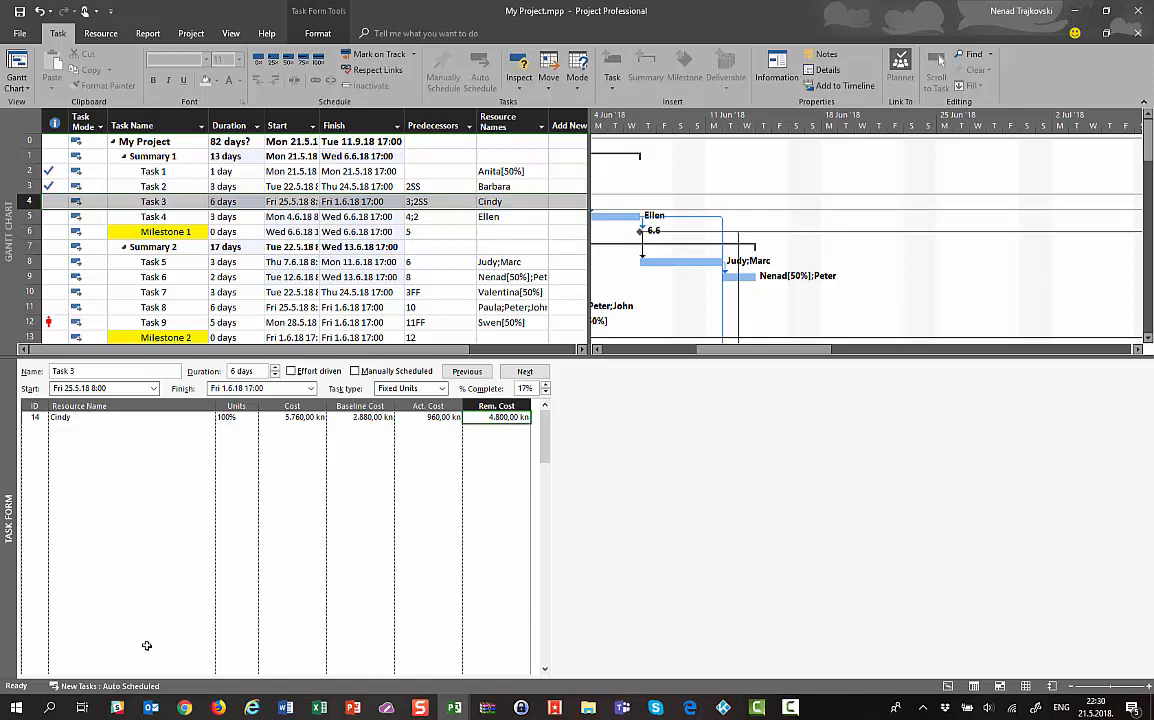
left_click(452, 419)
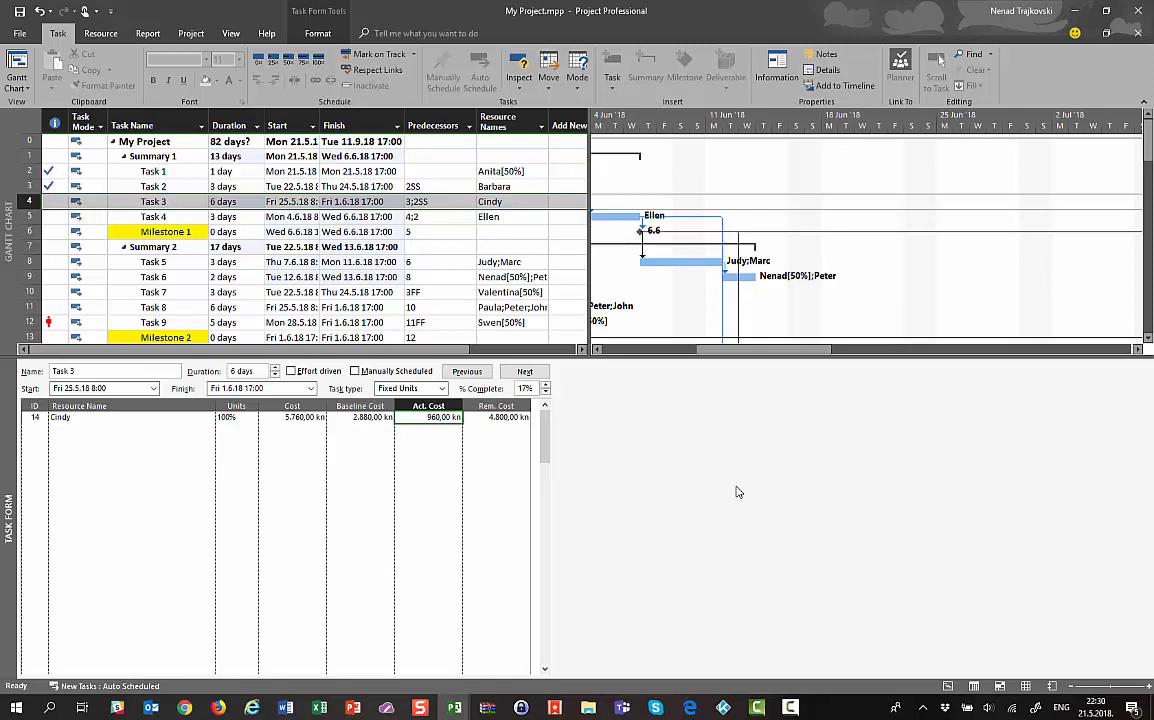
key("Left")
key("Left")
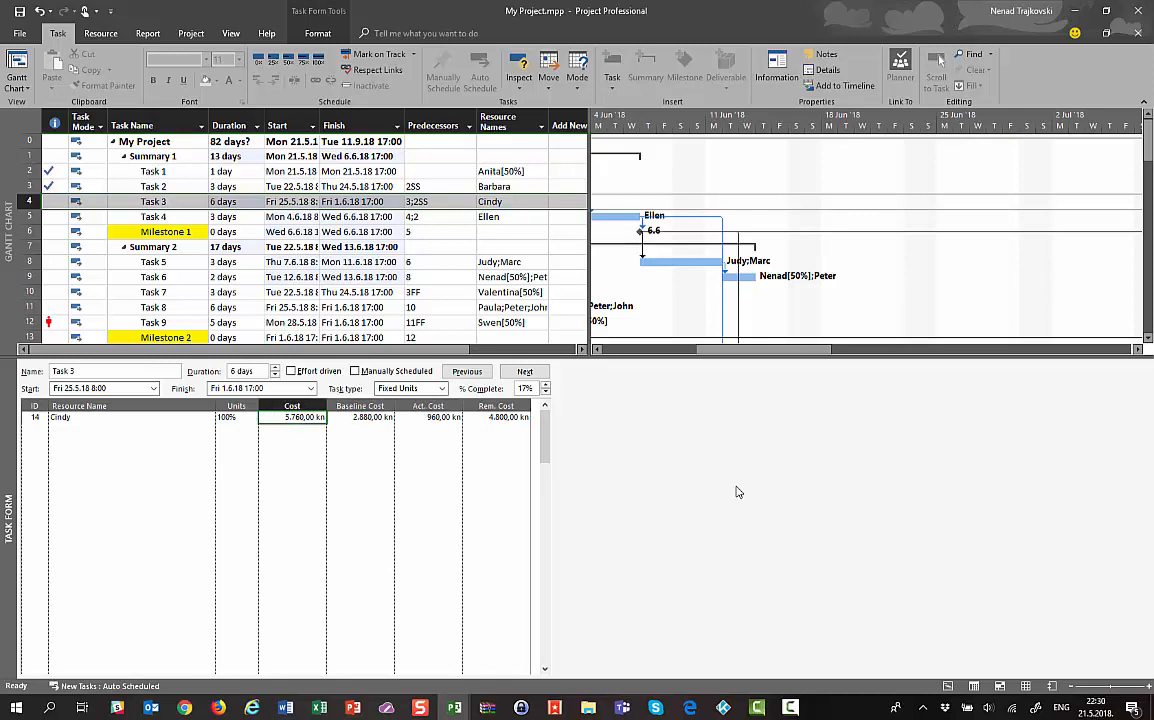
key("Right")
key("Right")
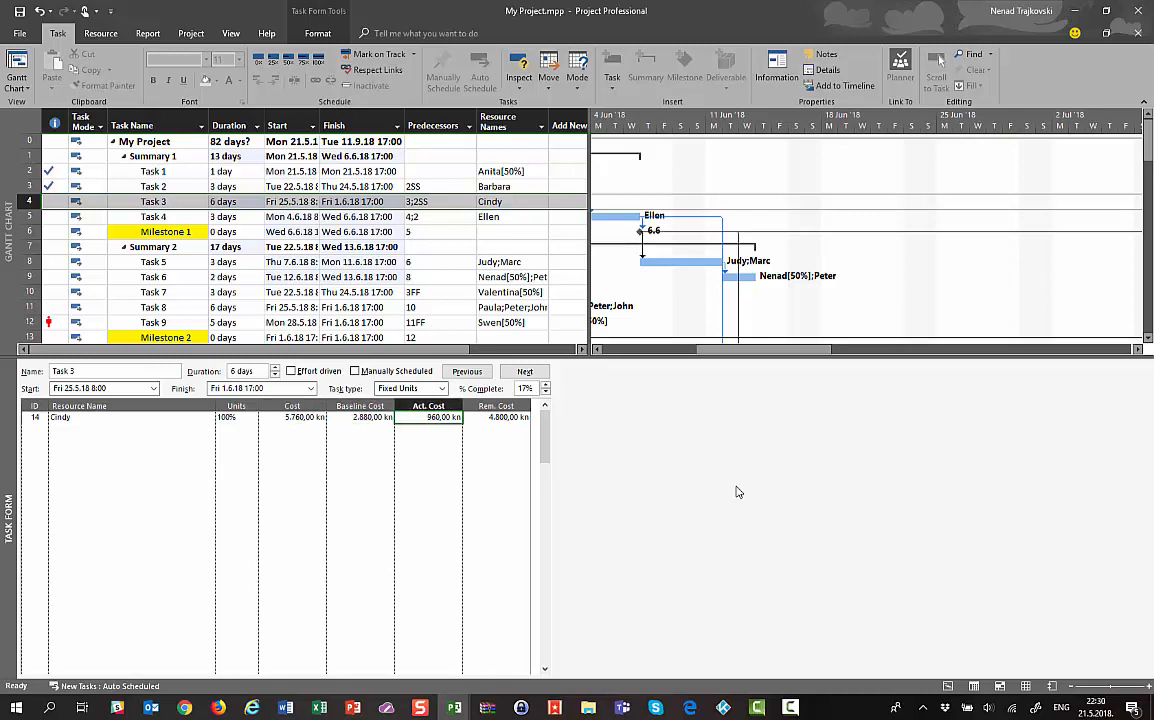
key("Left")
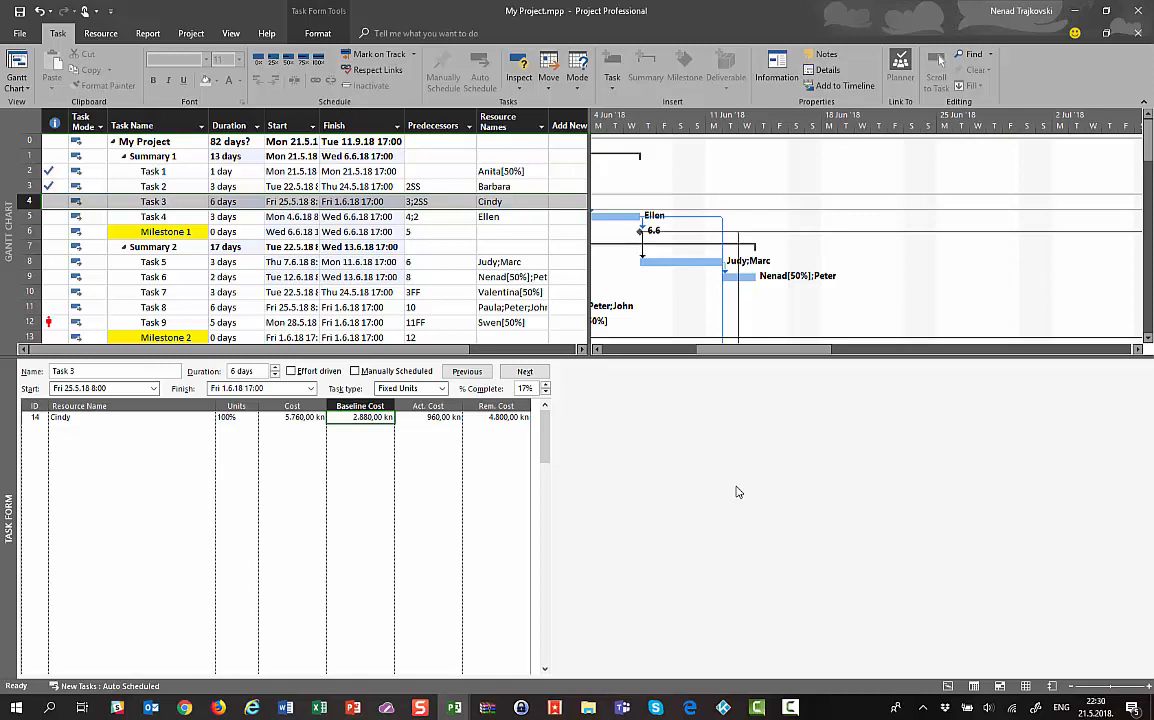
key("Left")
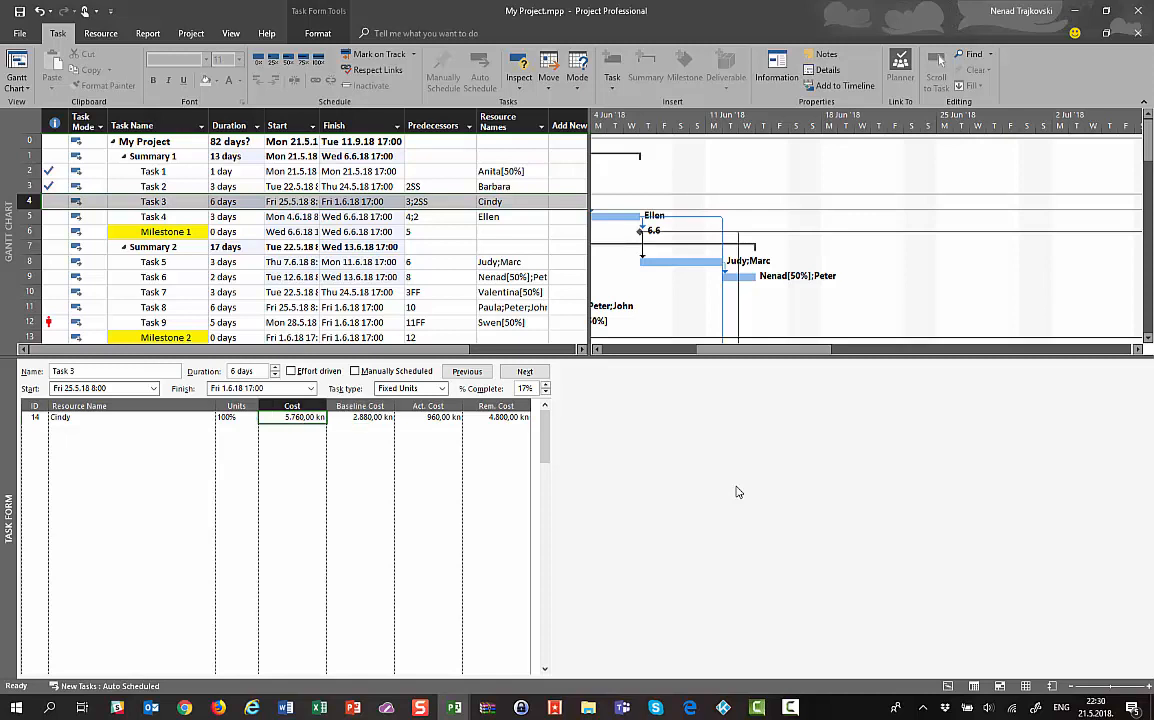
key("Right")
key("Right")
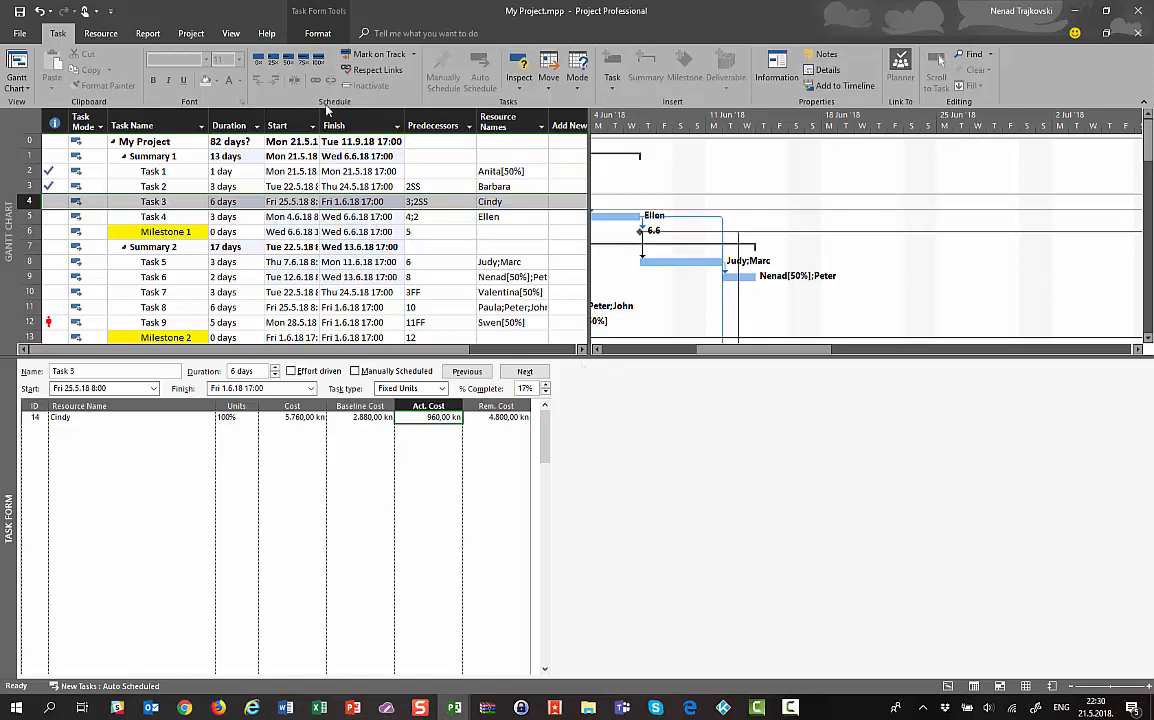
Set Task 3's % Complete to 100
double_click(530, 389)
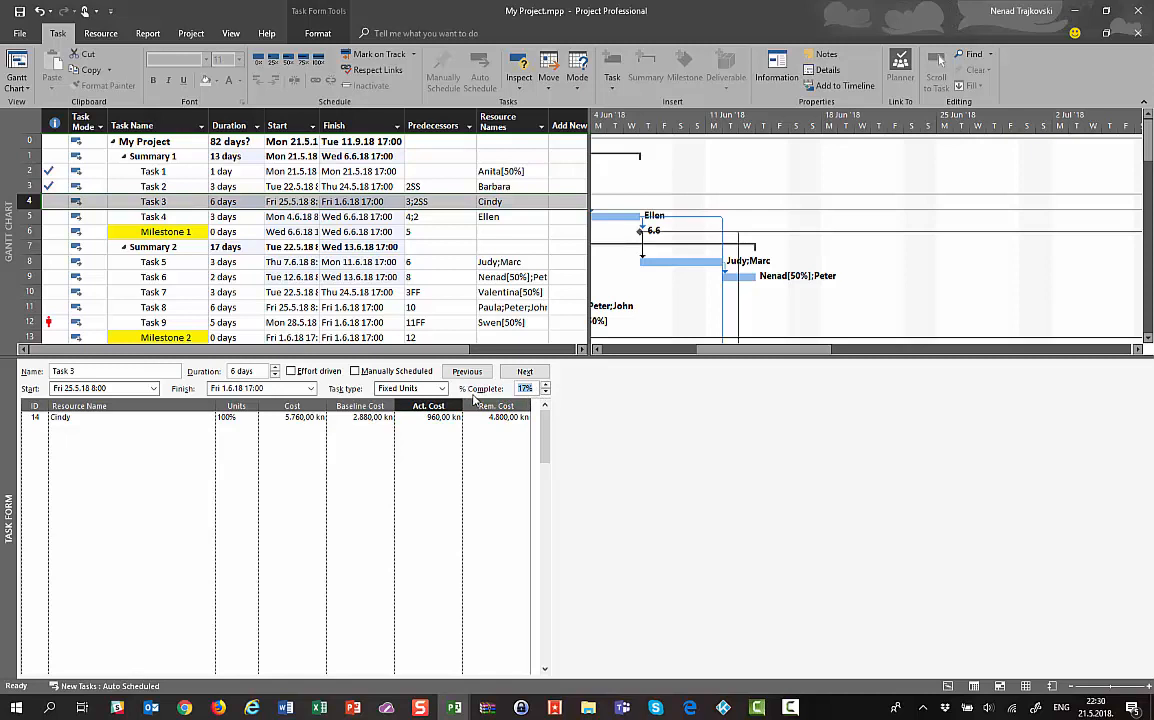
type("100")
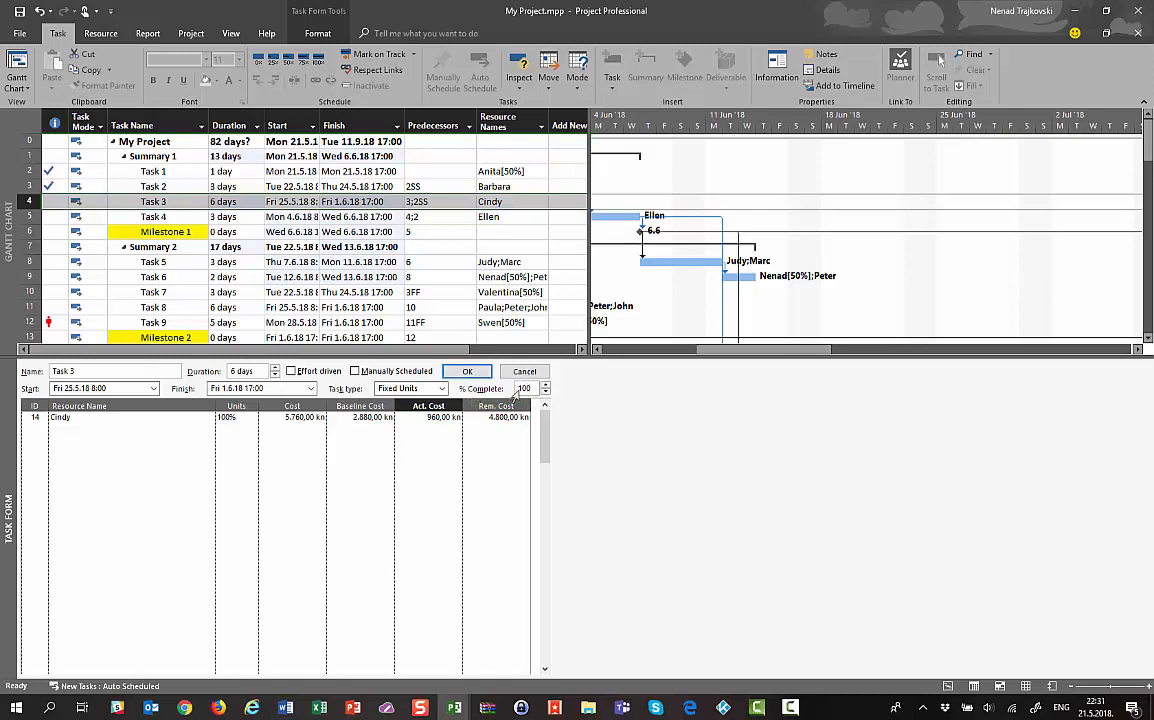
left_click(466, 371)
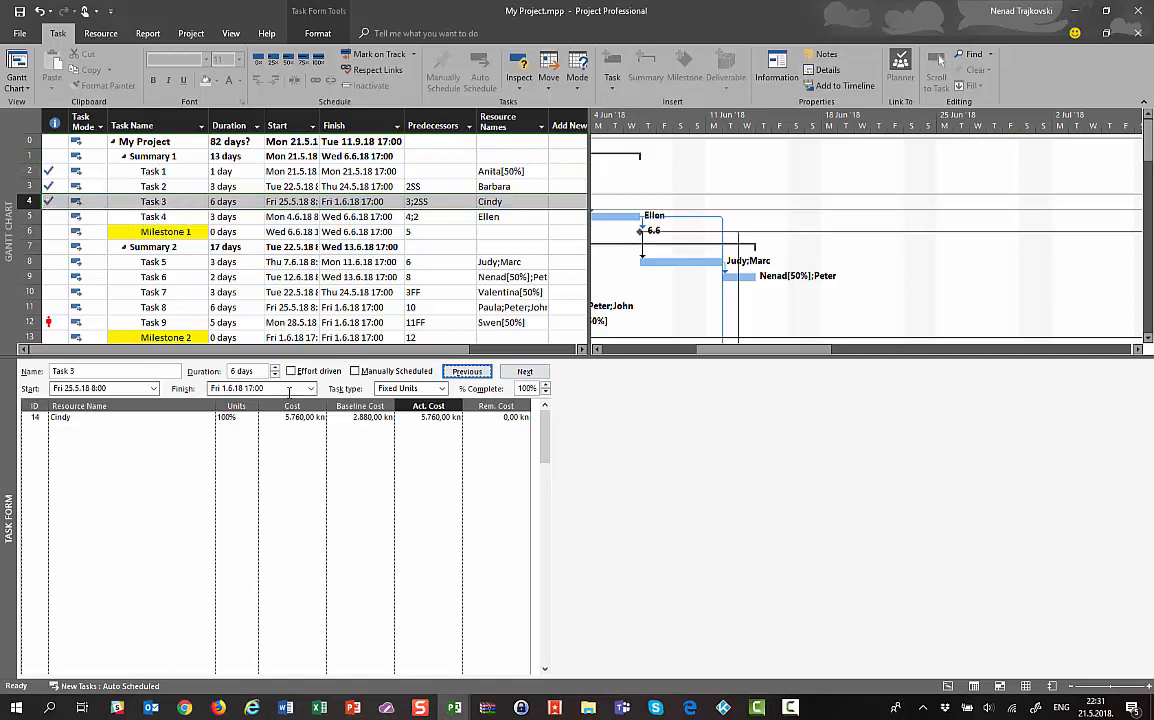
Replace Task 3's actual cost with 10.000,00 kn
left_click(430, 417)
left_click(422, 417)
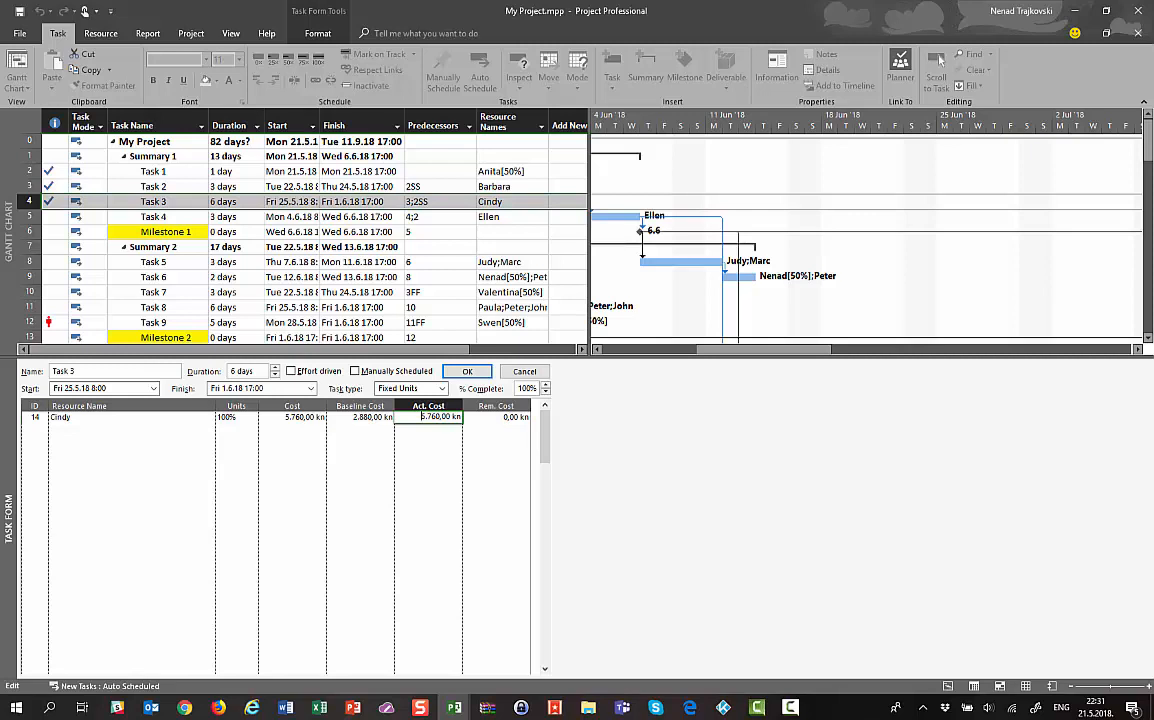
key("shift+End")
type("10000")
left_click(479, 372)
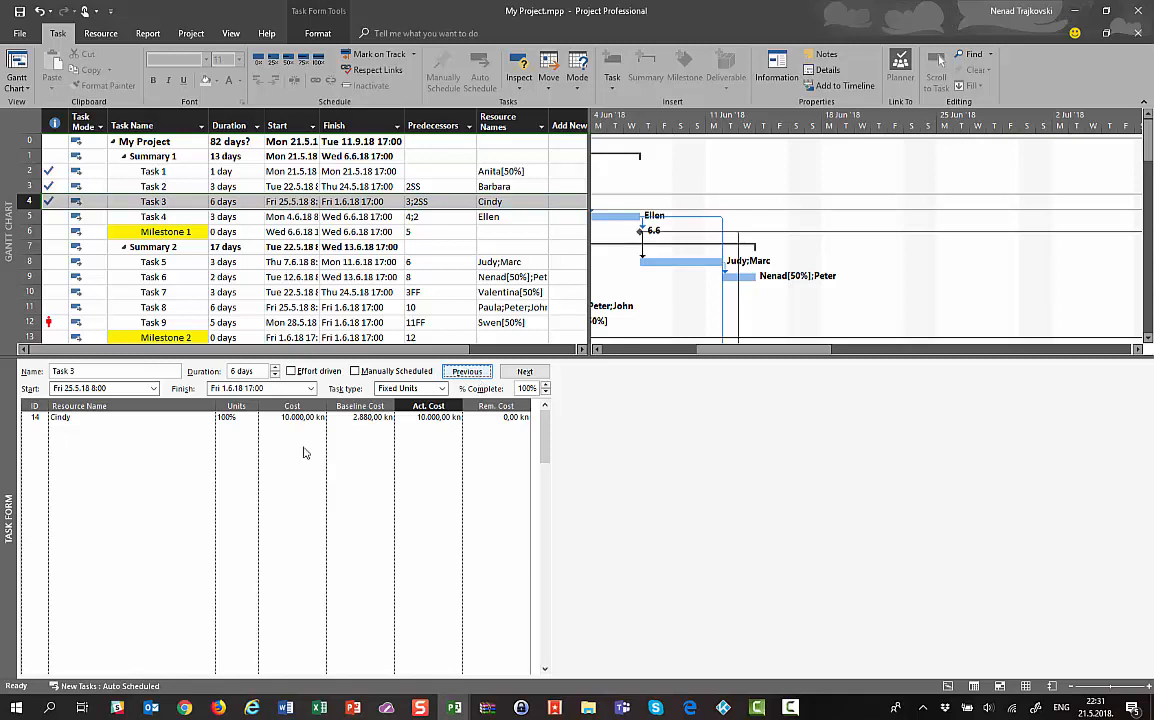
Toggle the Task Form between Work and Schedule details, highlighting Task 3's 100% complete
right_click(164, 455)
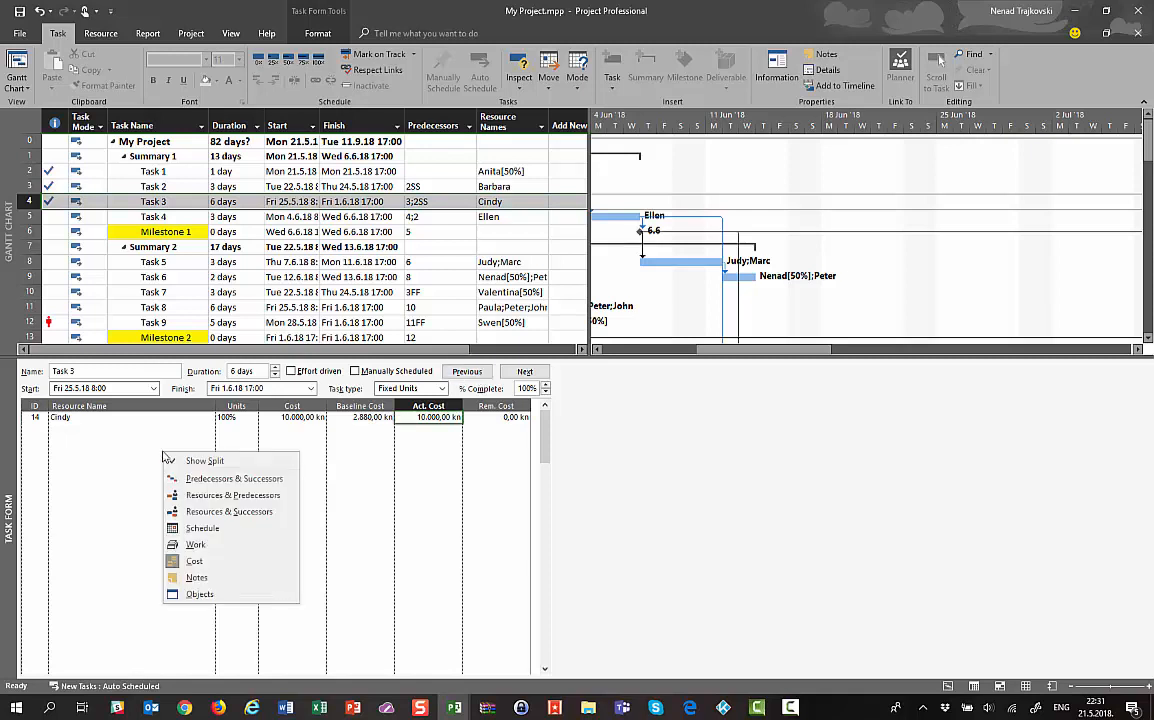
left_click(194, 544)
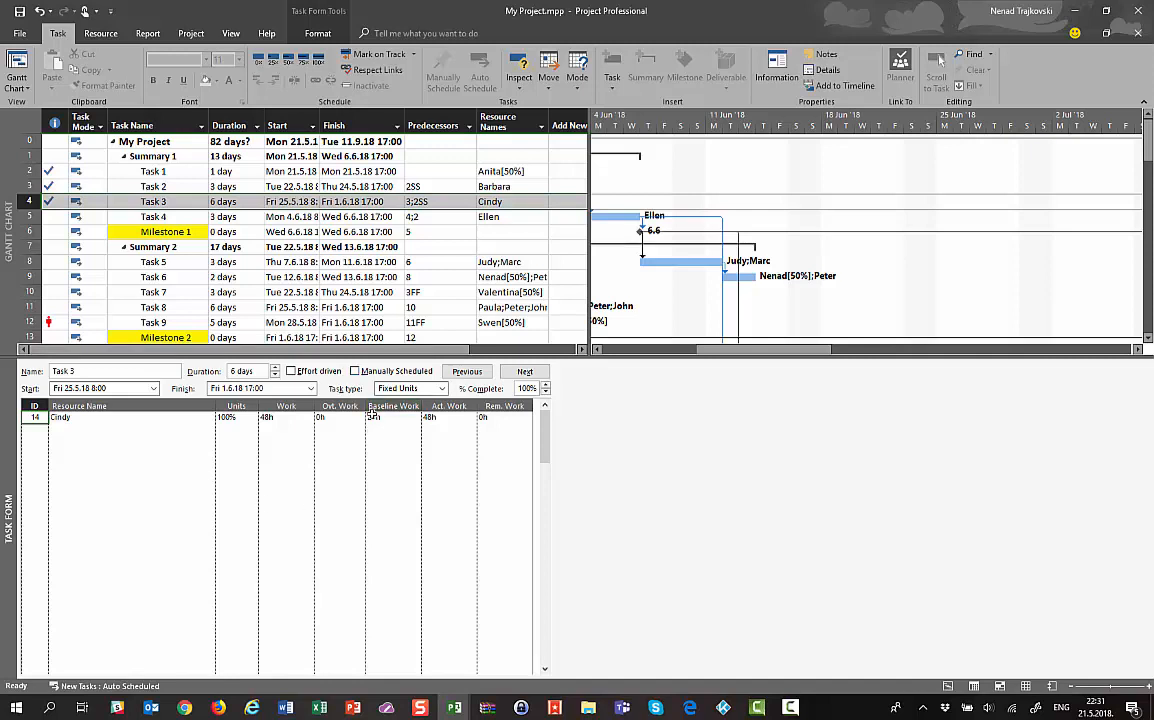
right_click(142, 452)
left_click(158, 523)
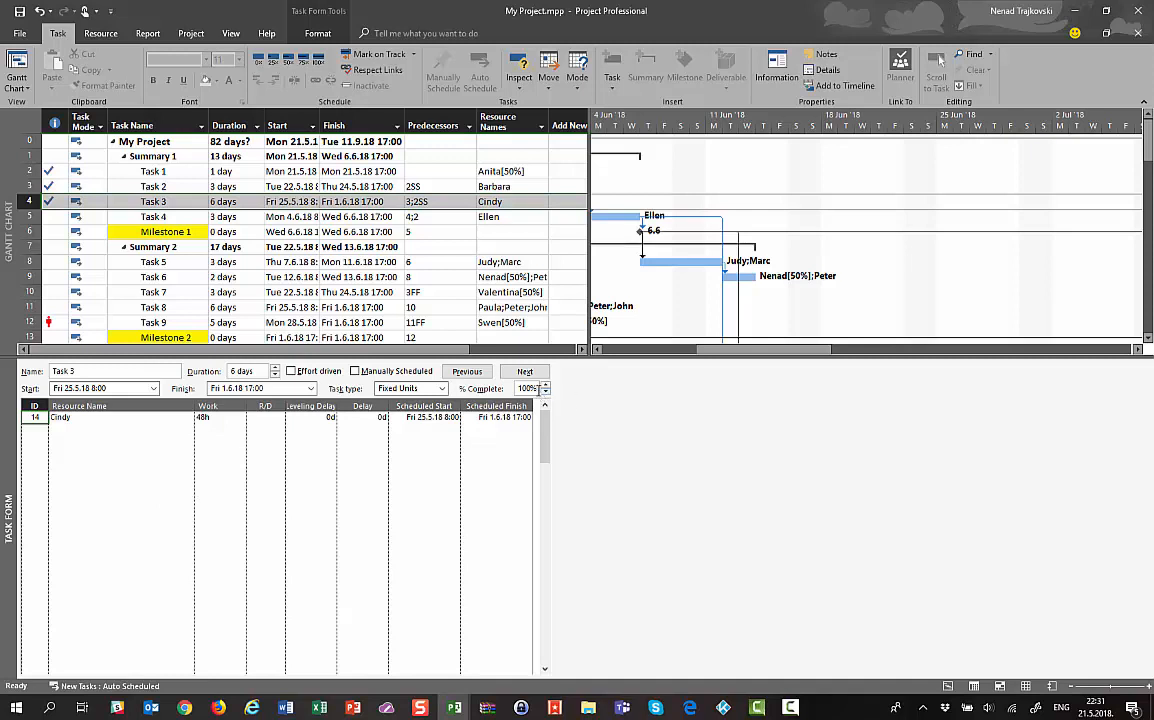
left_click_drag(540, 388, 512, 389)
right_click(94, 474)
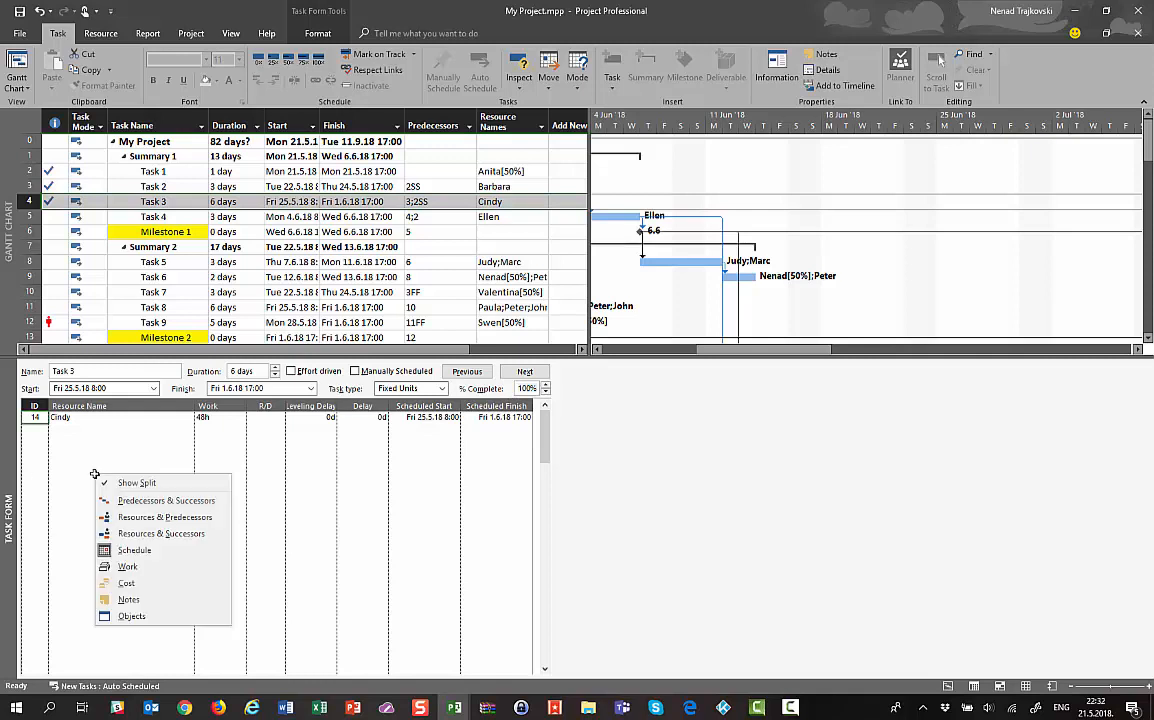
left_click(128, 566)
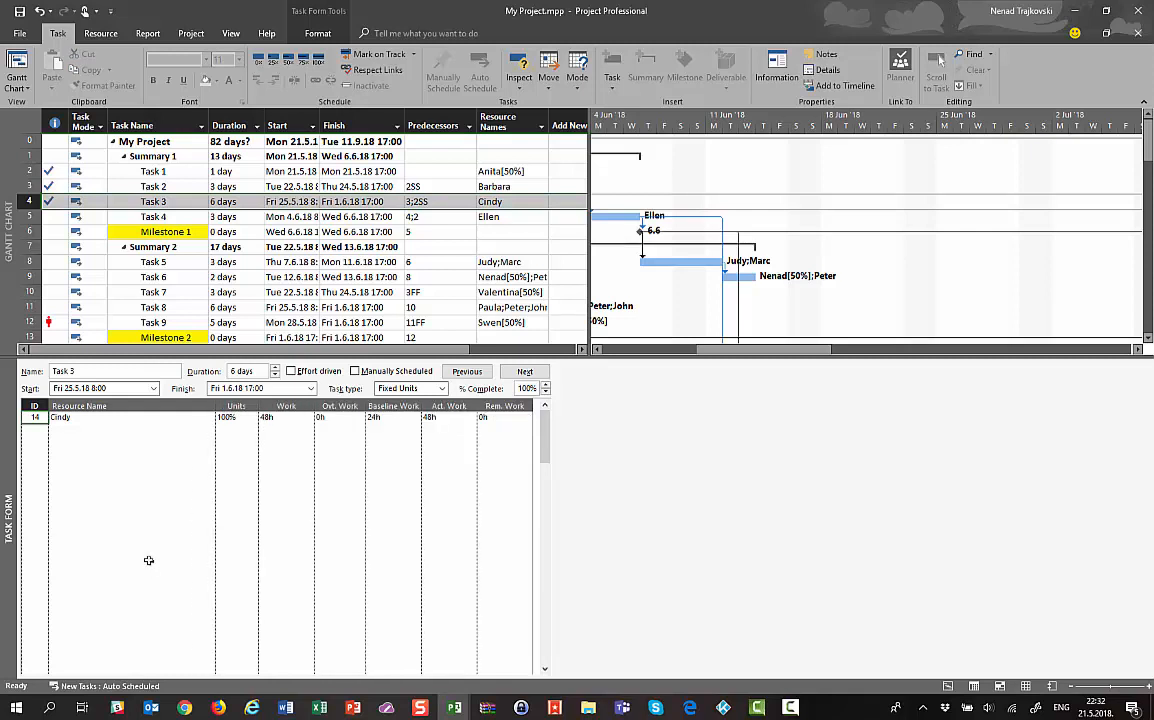
Inspect Task 3's total and actual work, then show Task 4's 24h work assignment
right_click(175, 470)
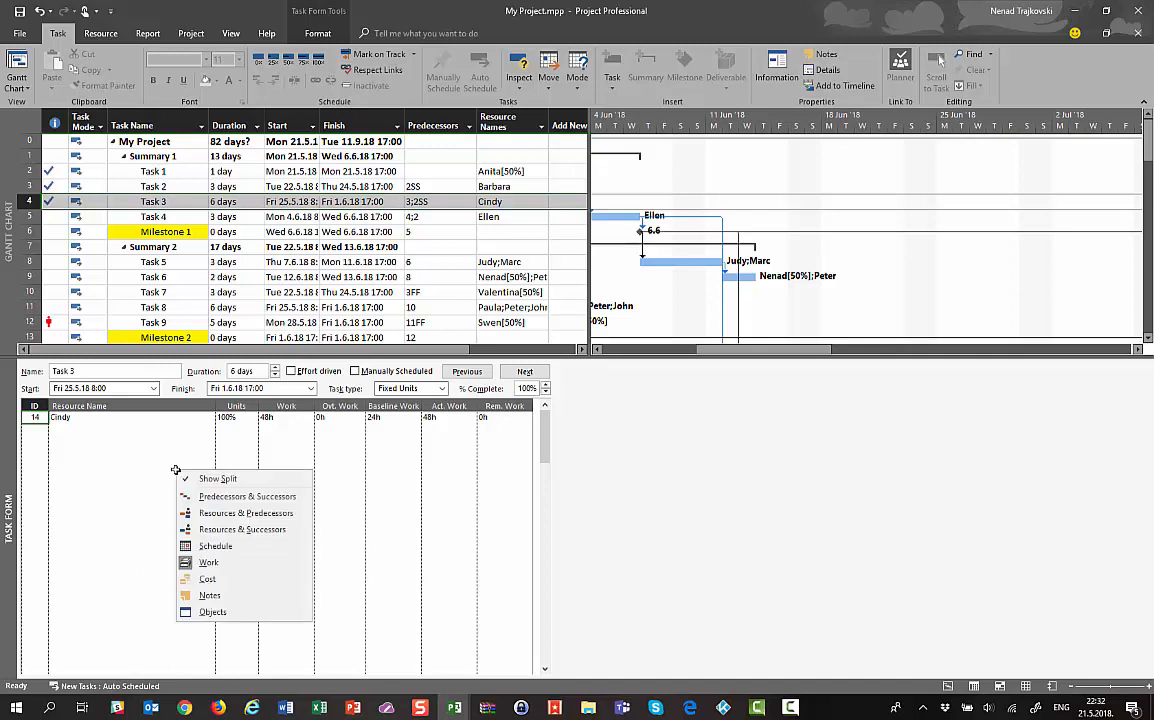
left_click(90, 480)
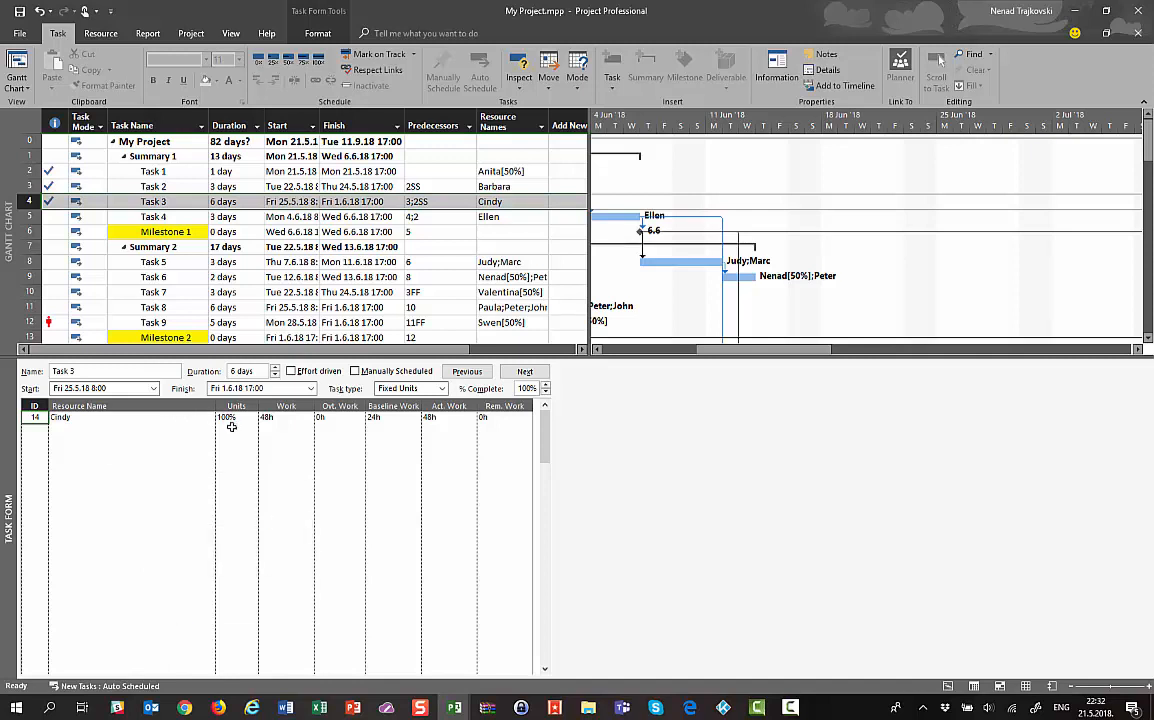
left_click(265, 418)
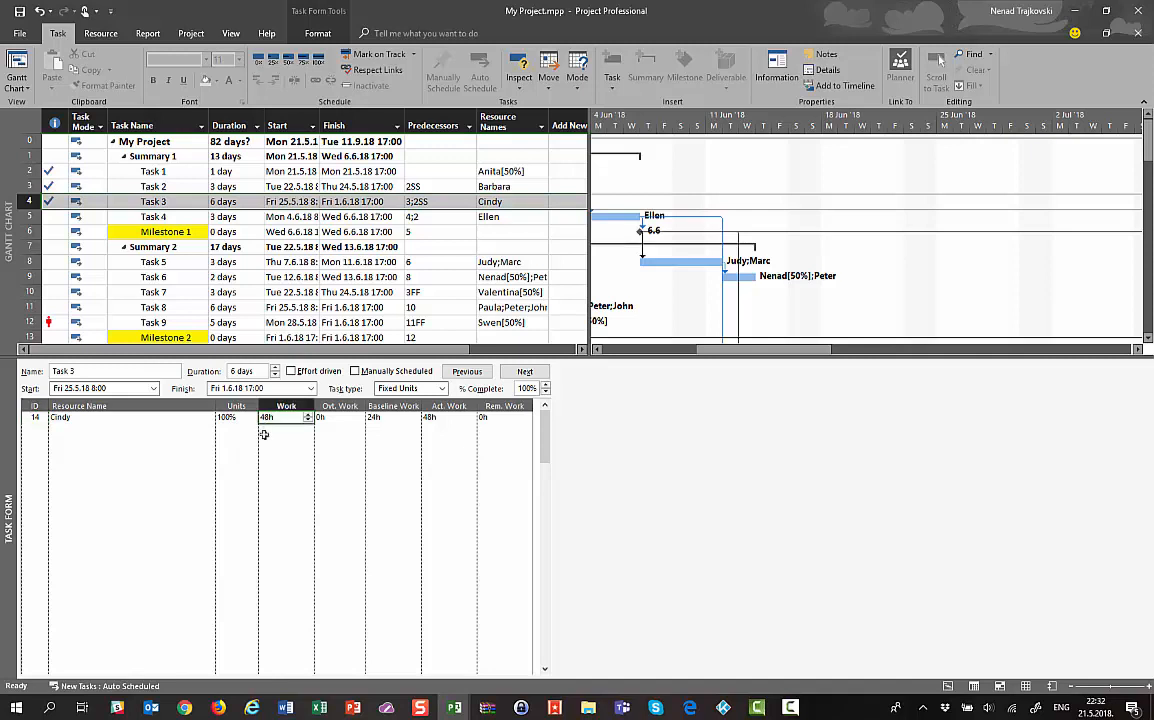
left_click(463, 419)
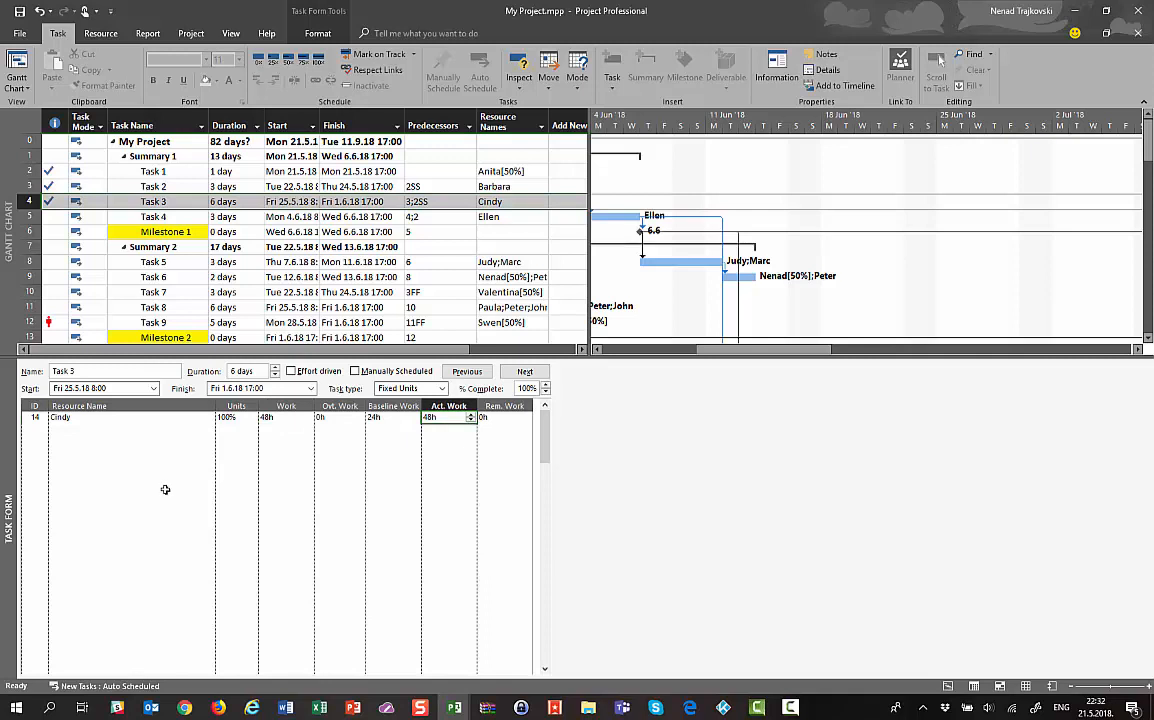
left_click(134, 219)
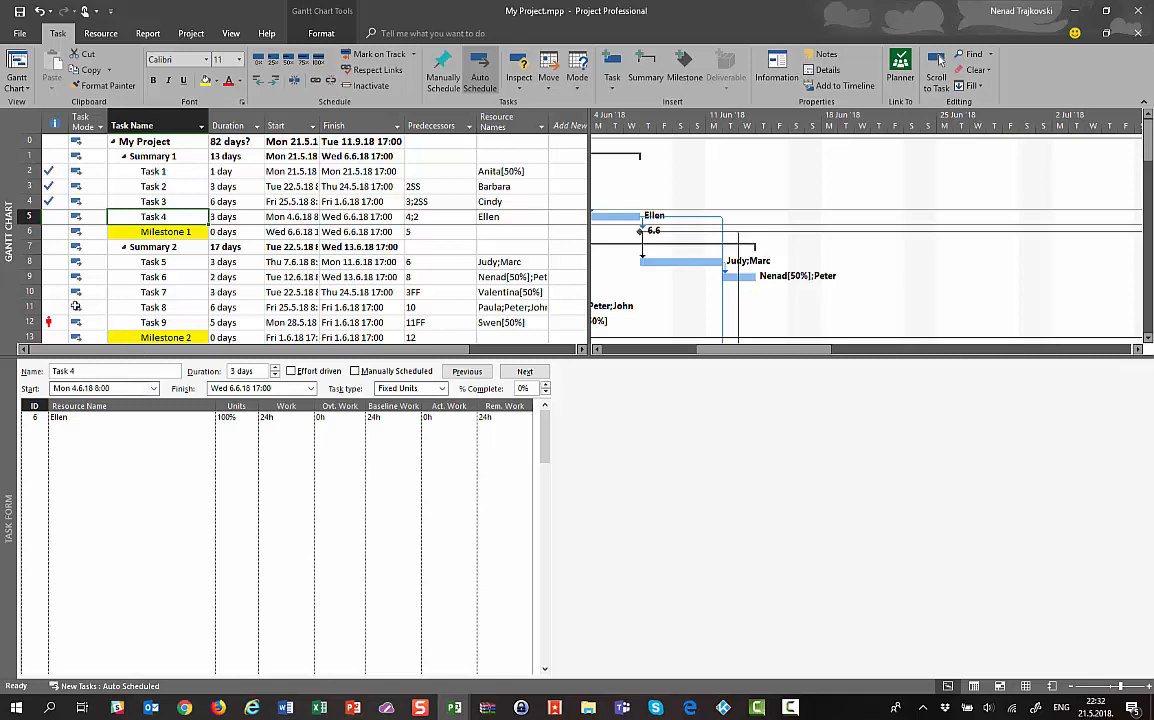
Show Task 8's three resources with scheduled dates, delayed 1d and 2d, finishing Fri 1.6.18
left_click(29, 307)
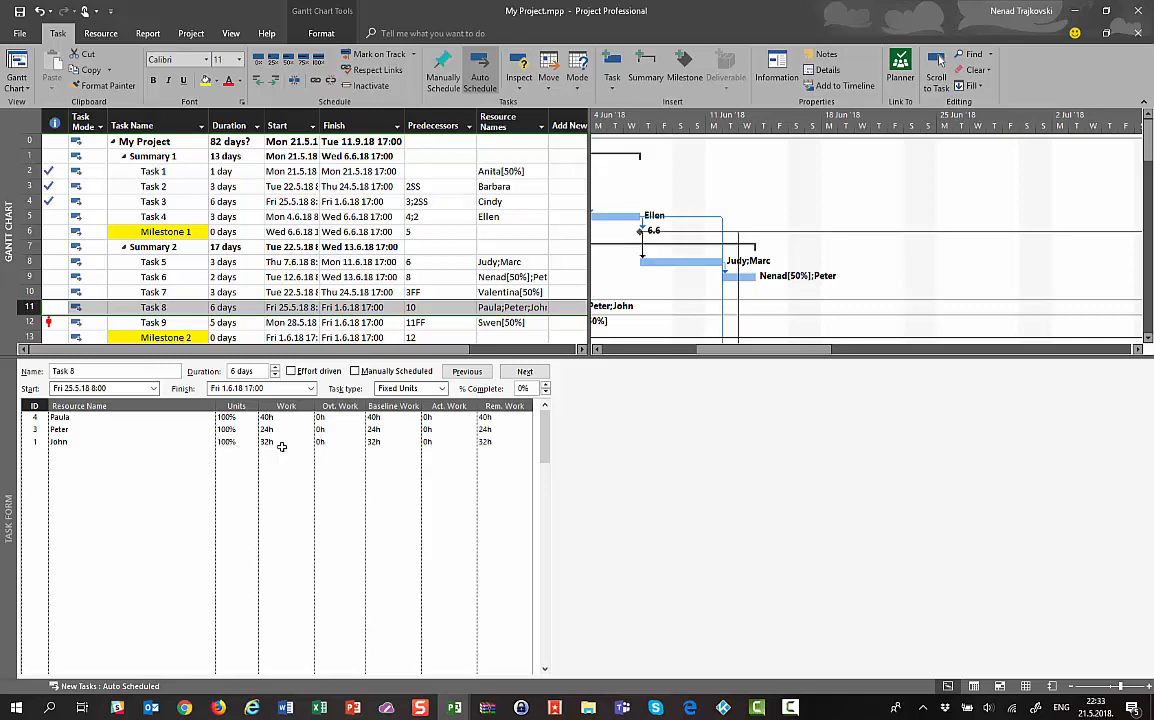
right_click(141, 454)
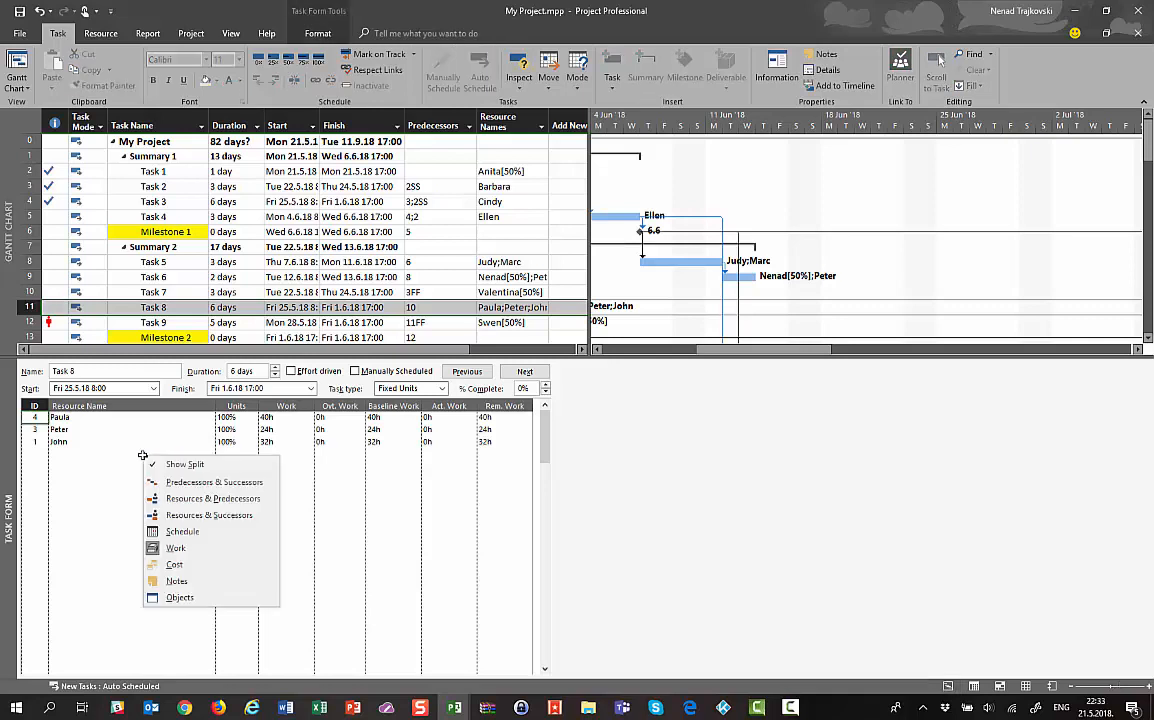
left_click(165, 531)
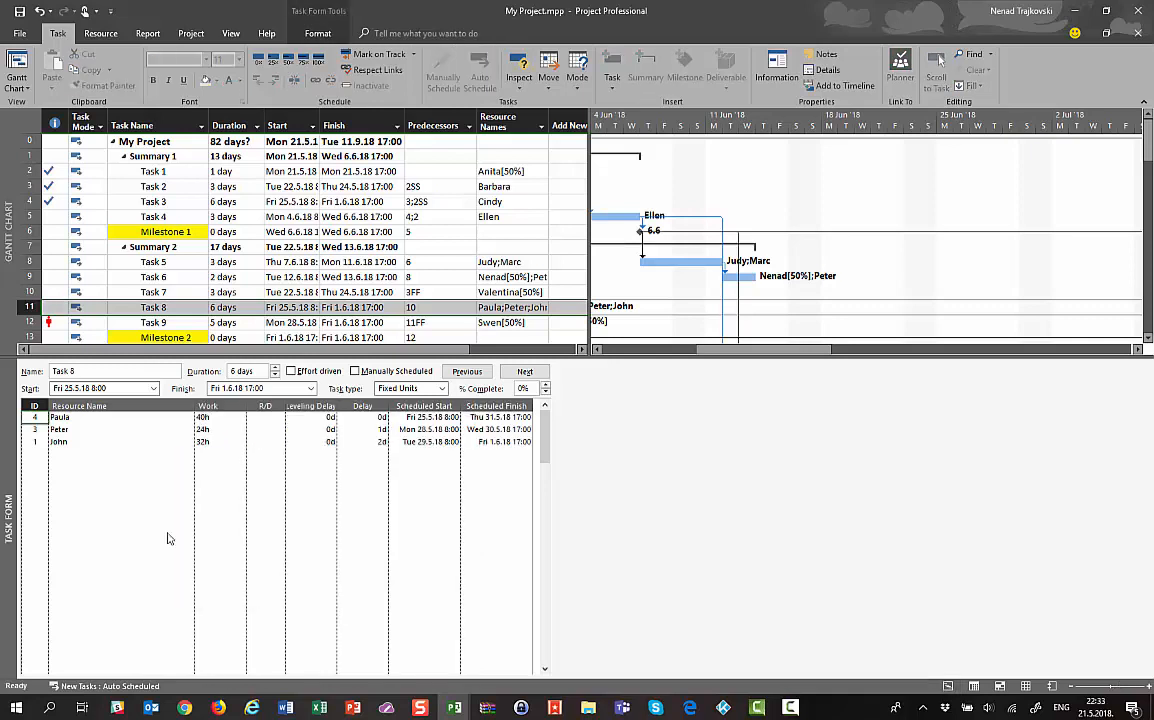
left_click(425, 441)
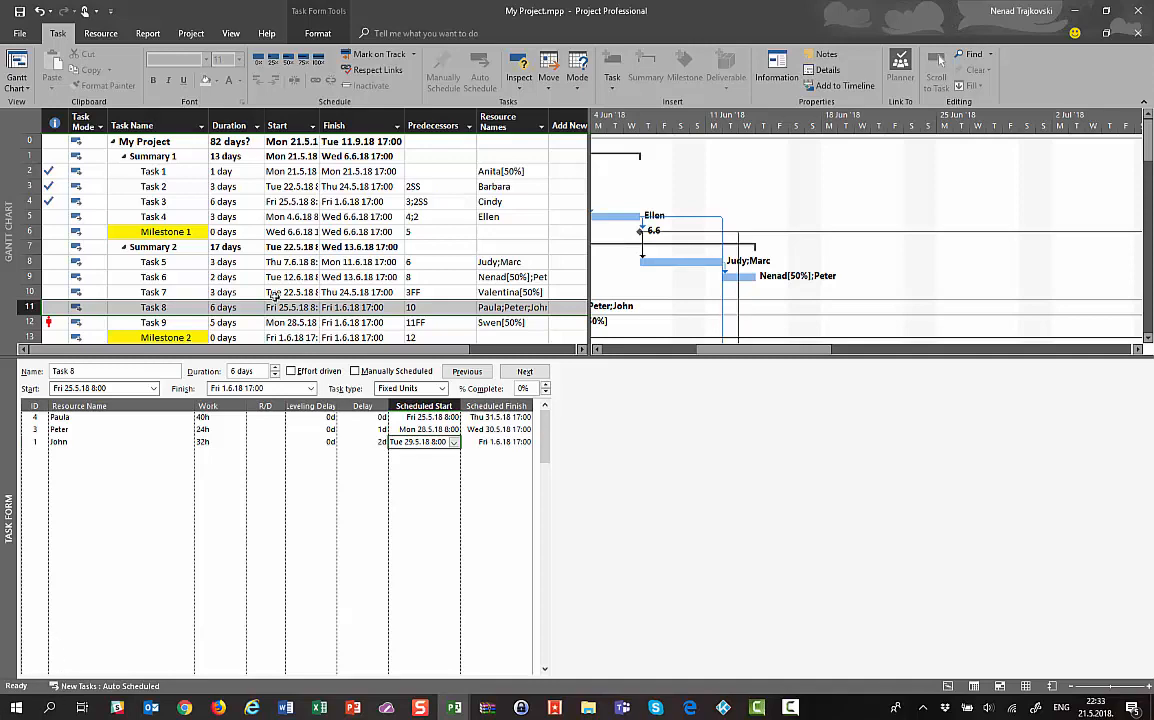
left_click(200, 309)
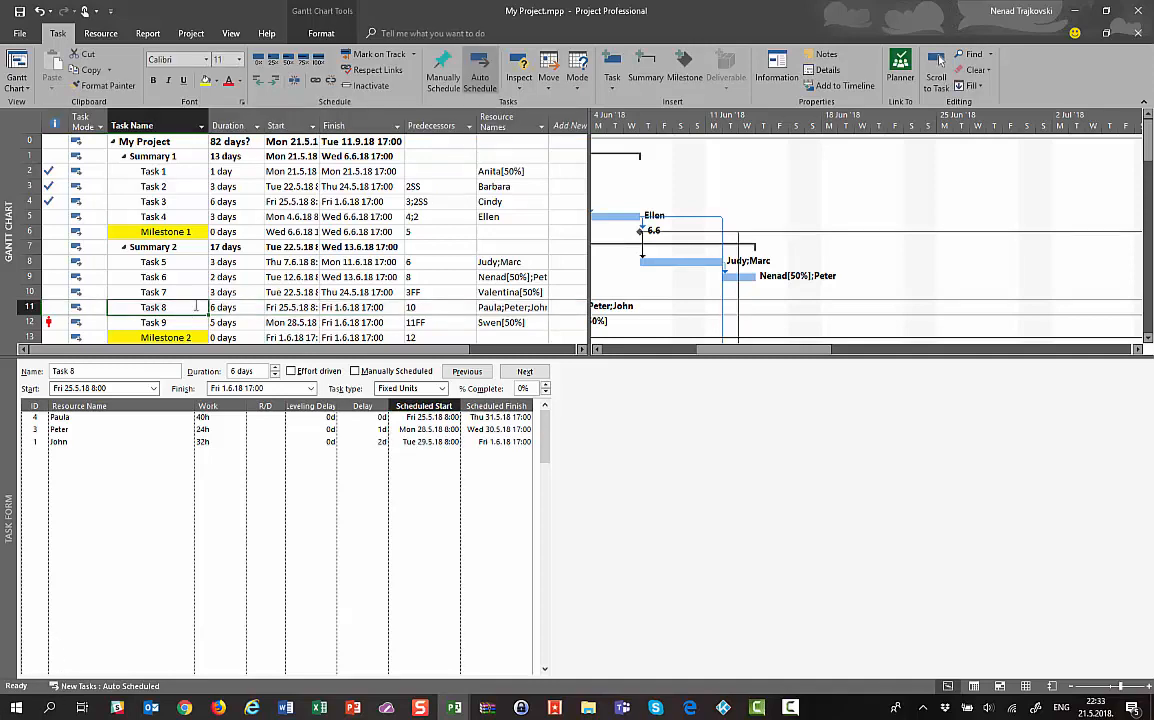
left_click(240, 37)
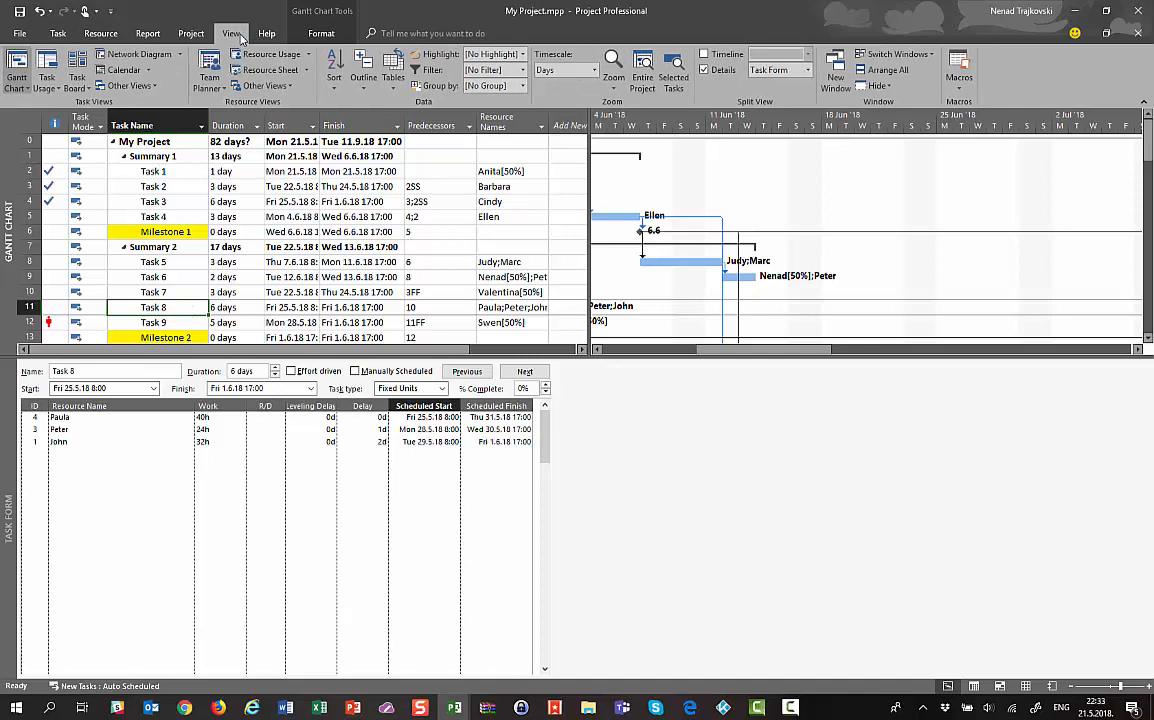
Switch the top view to Task Usage and select the 32-hour assignment under Task 8
left_click(35, 60)
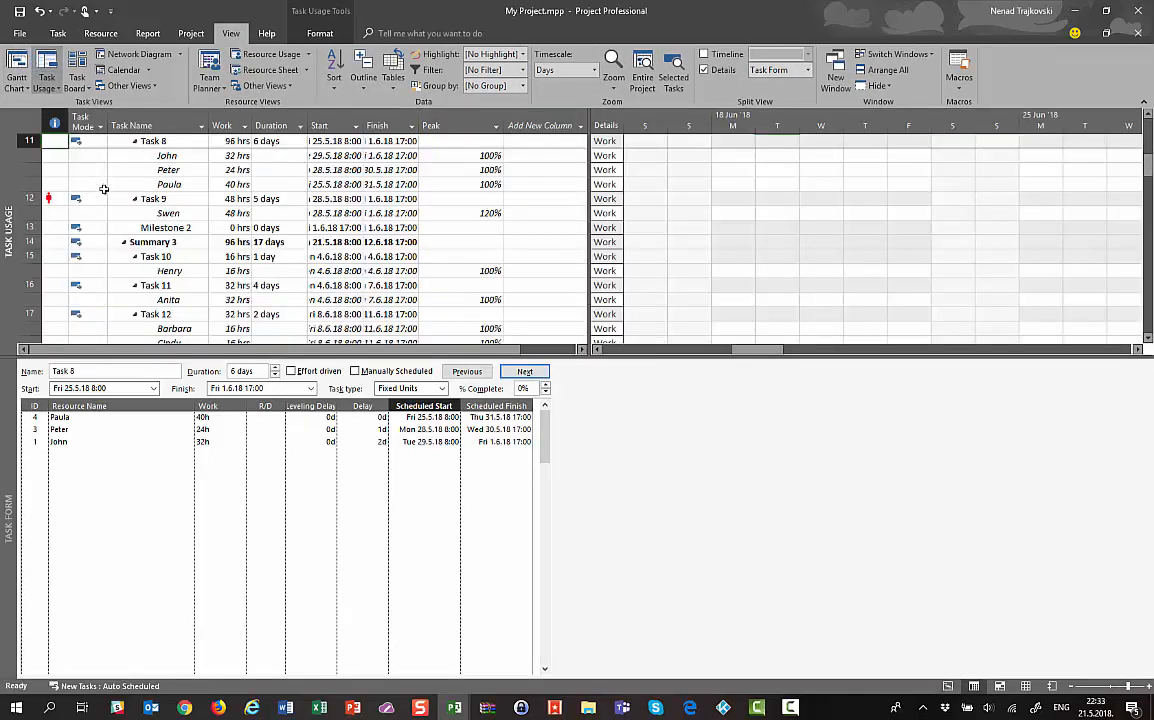
left_click(141, 157)
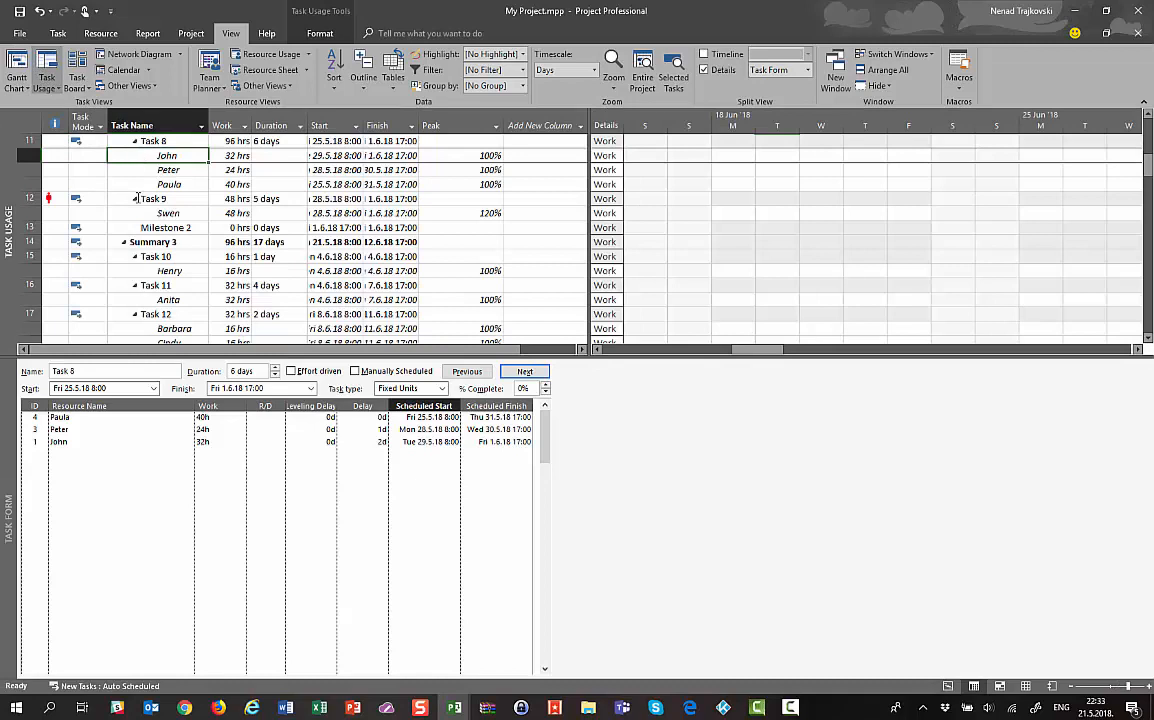
left_click(85, 419)
left_click(71, 418)
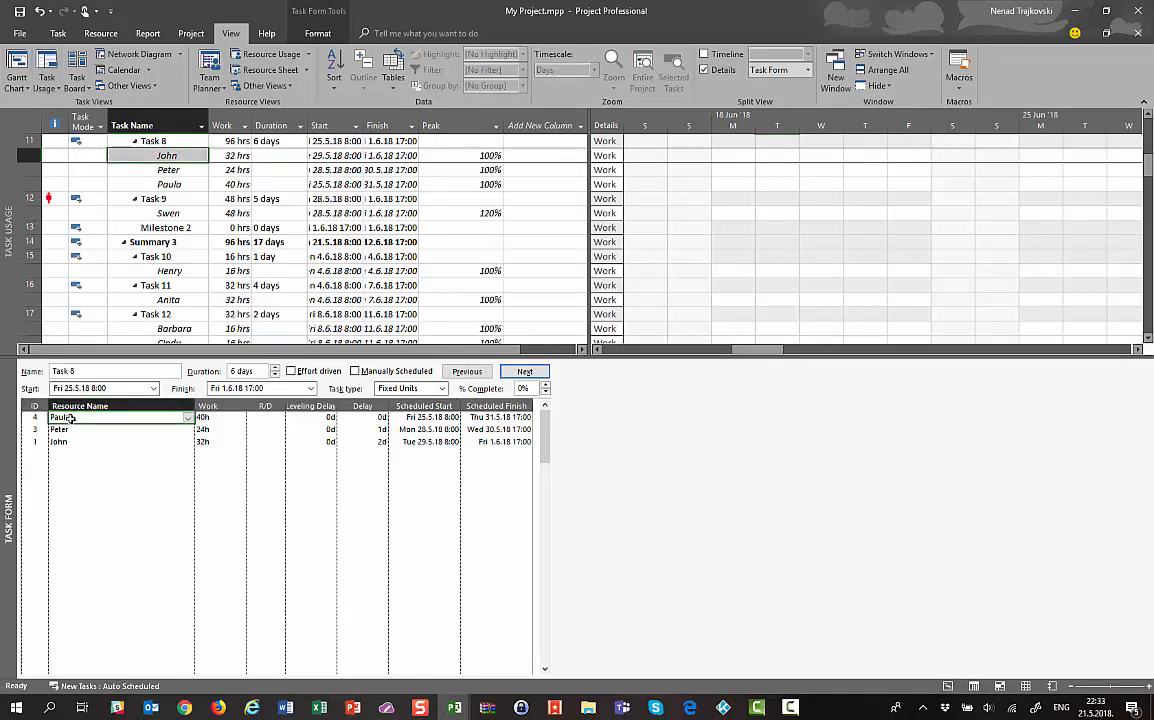
left_click(69, 430)
left_click(68, 441)
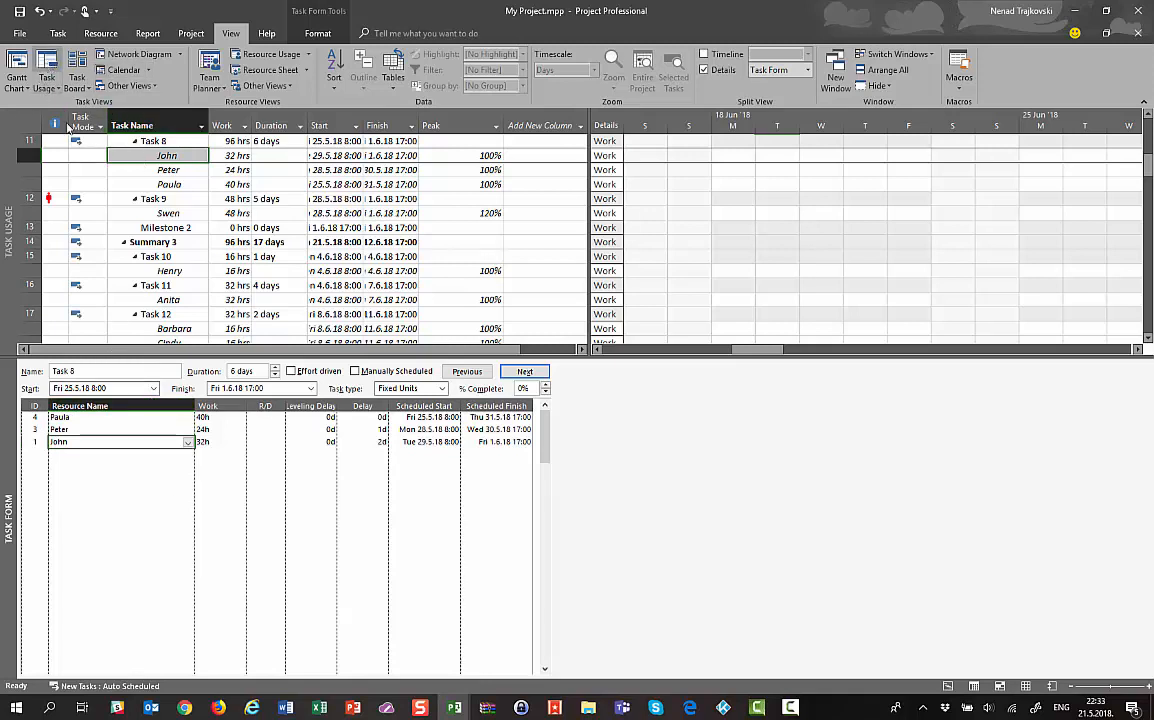
Open the 32-hour assignment's details on the Tracking tab and reposition the window
double_click(128, 156)
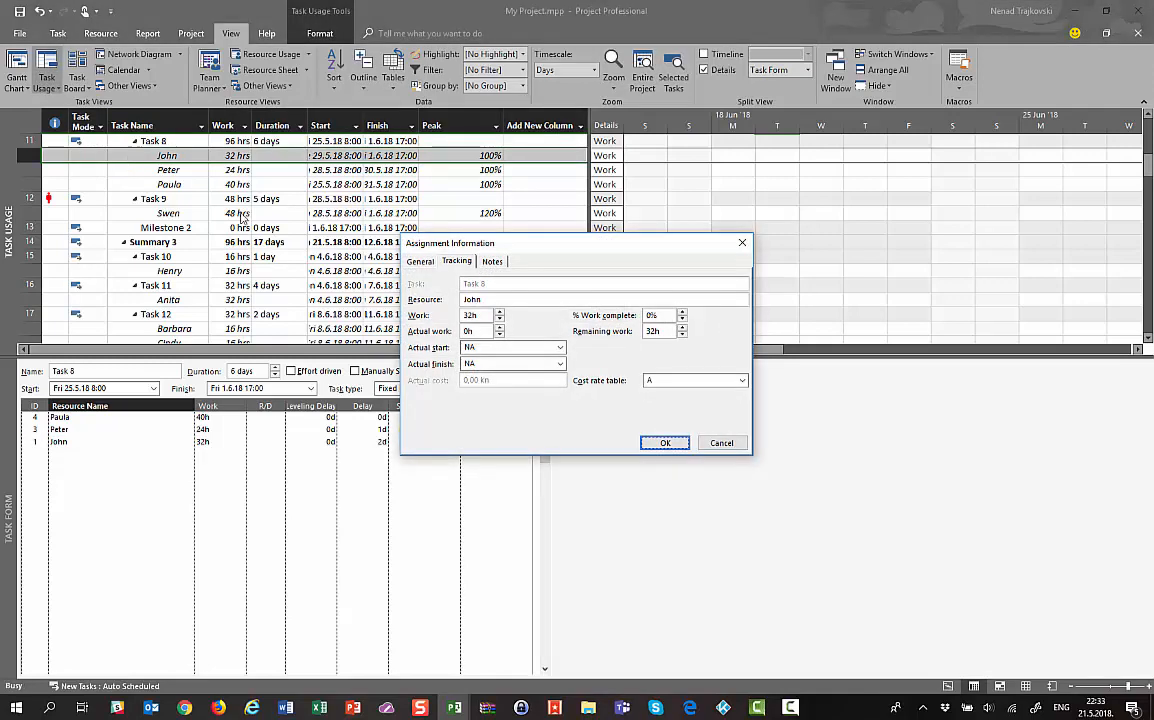
left_click(469, 267)
left_click(561, 349)
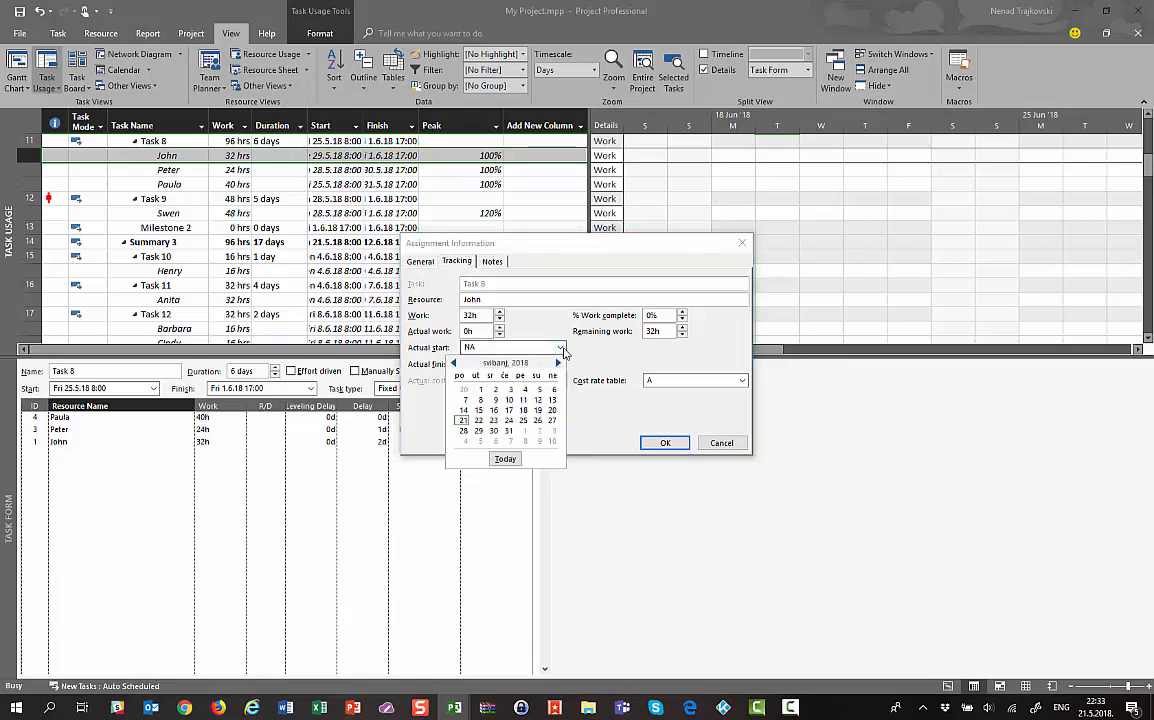
left_click(527, 285)
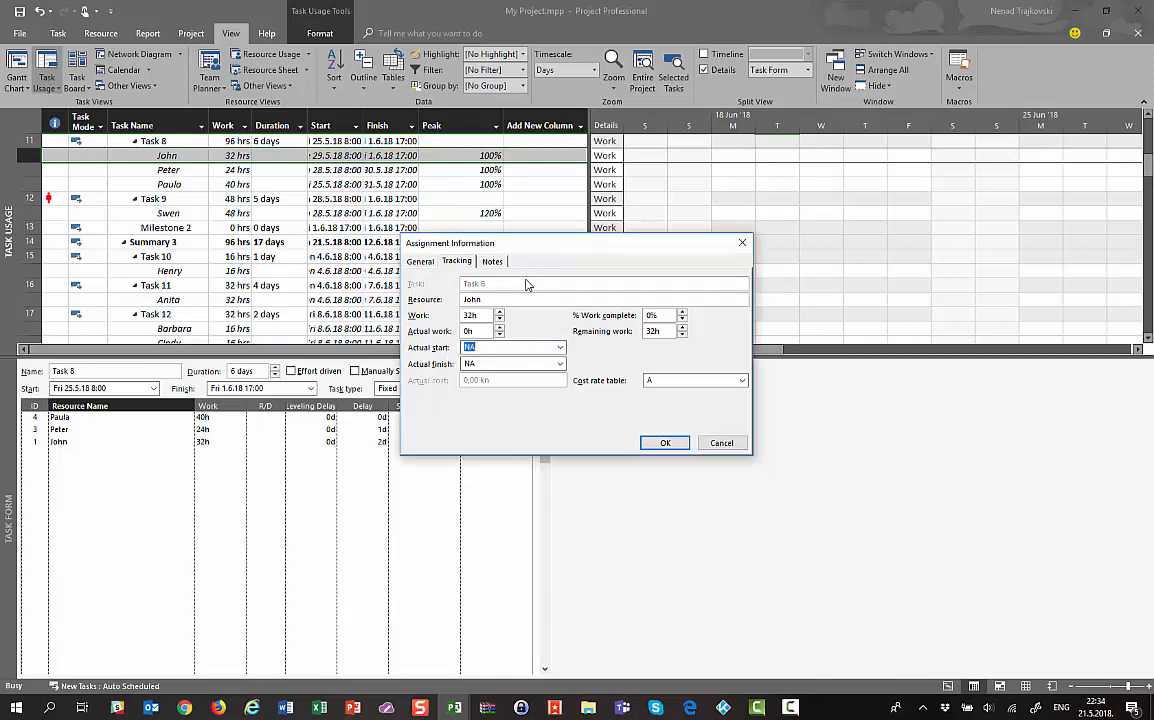
left_click_drag(470, 243, 397, 450)
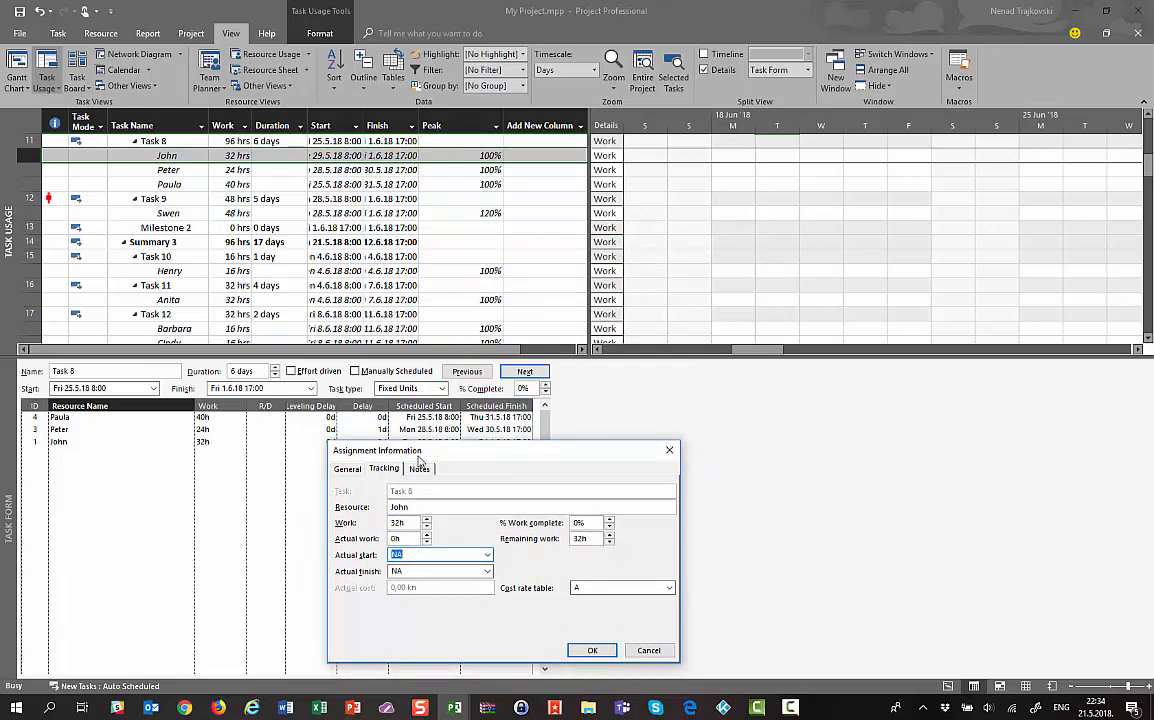
left_click_drag(431, 455, 420, 466)
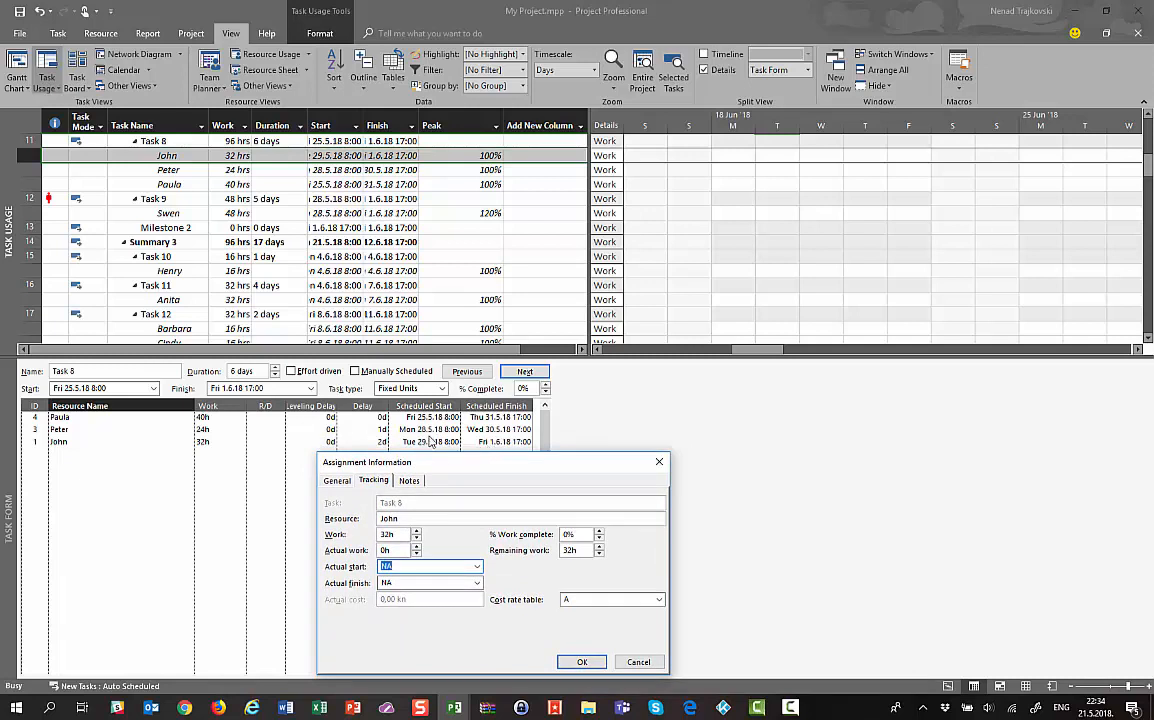
Set Actual start and Actual finish to 30 May 2018 and apply
left_click(476, 567)
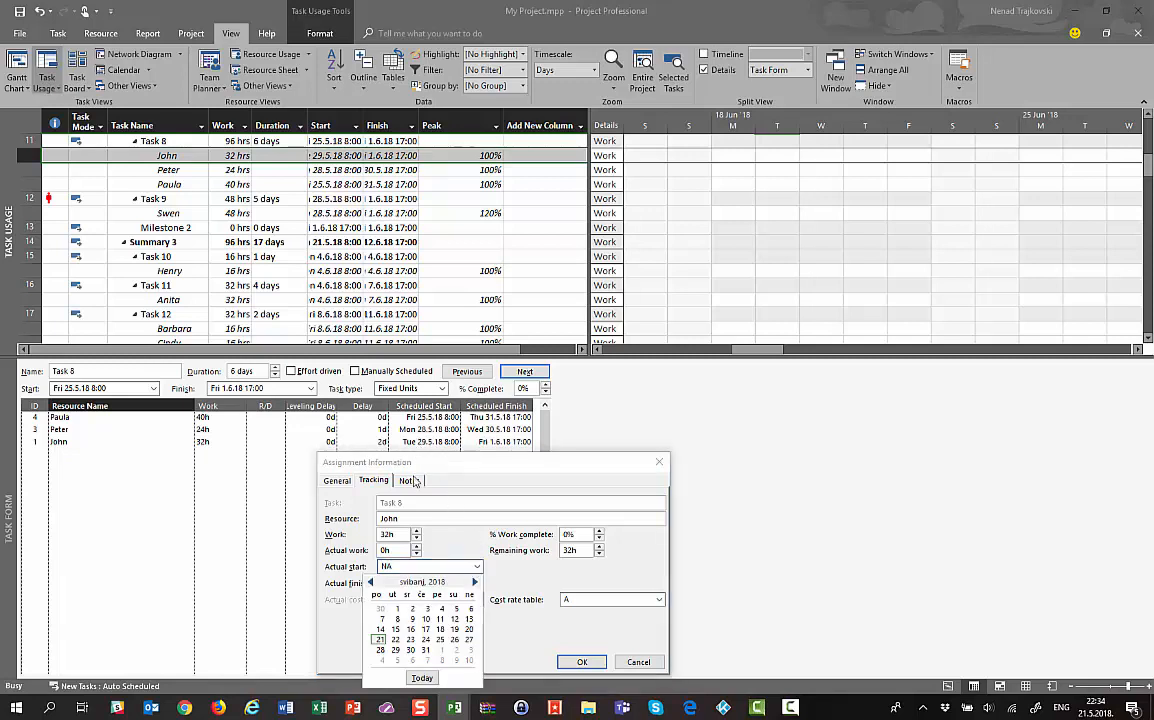
left_click(410, 650)
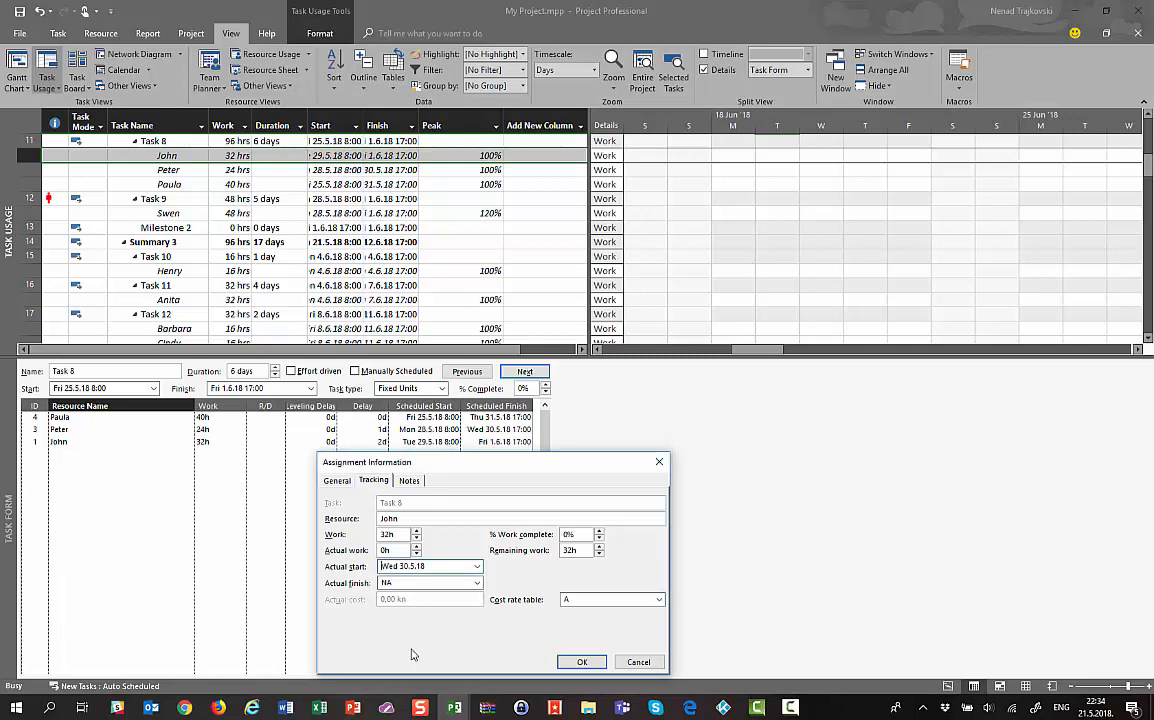
left_click(476, 583)
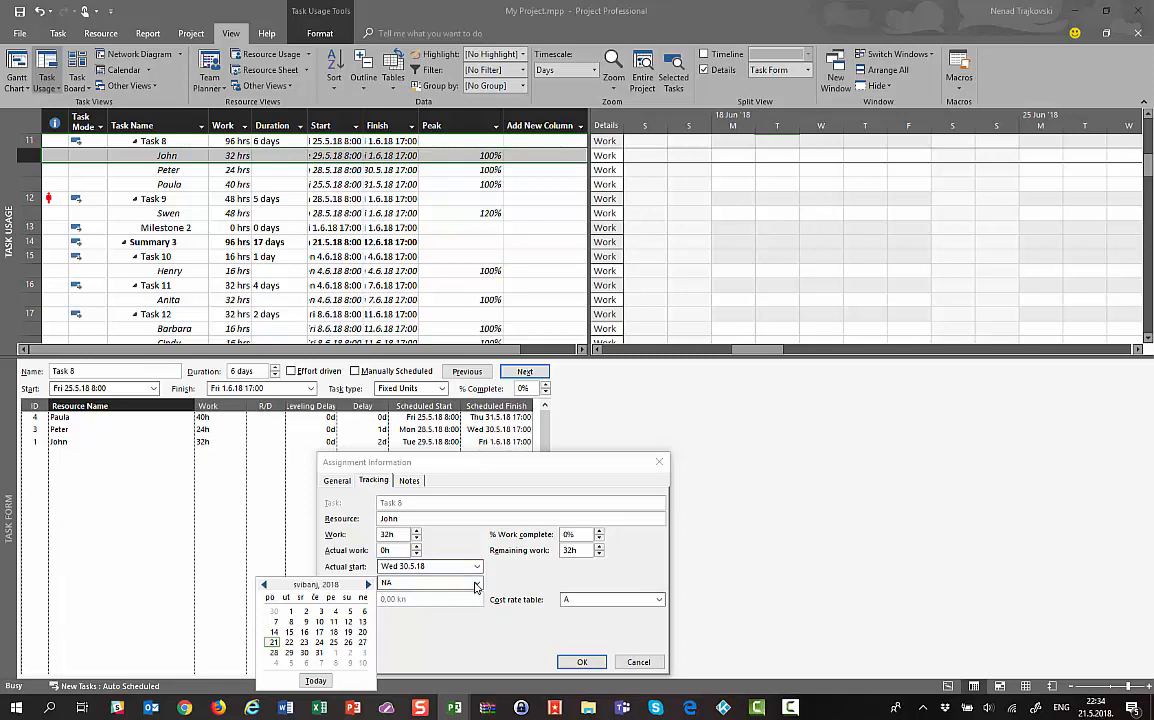
left_click(304, 652)
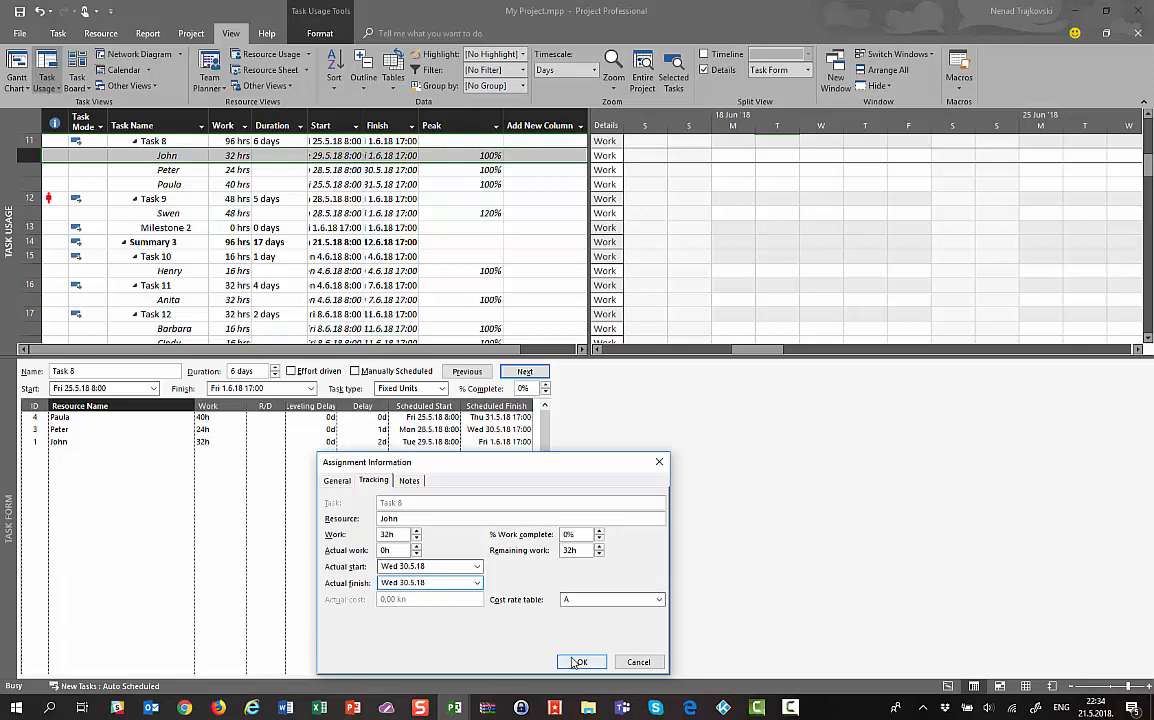
left_click(578, 662)
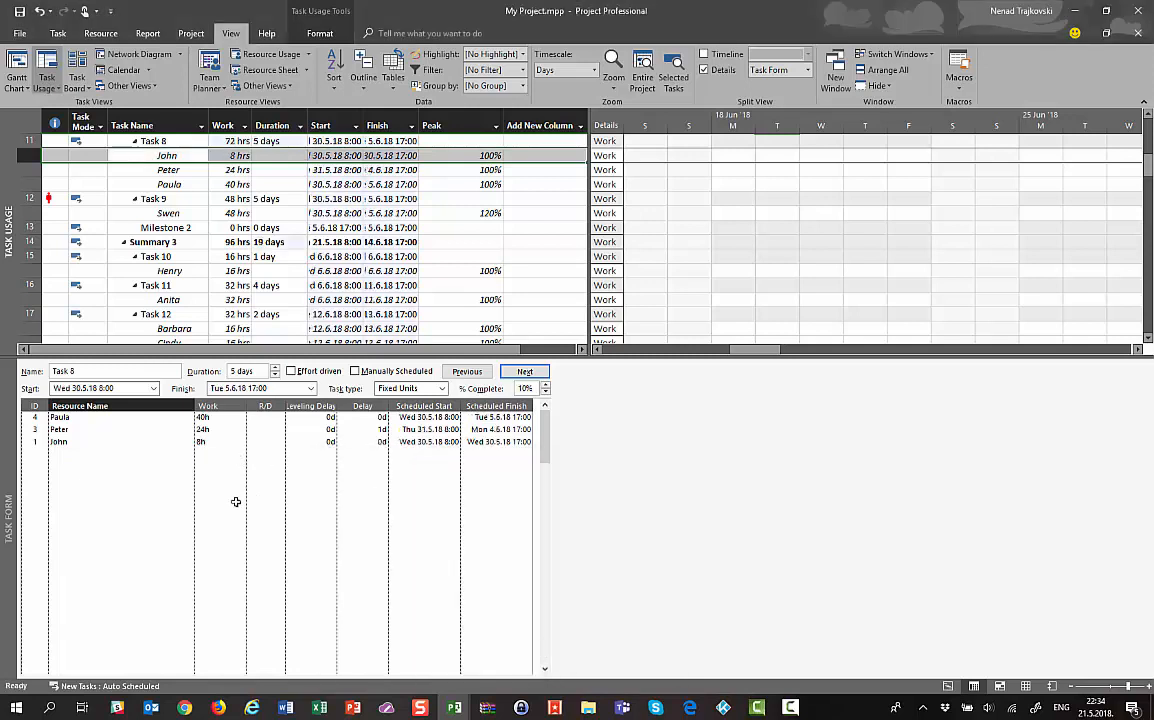
Check the assignment's updated 8h work and its scheduled start and finish in the form
left_click(210, 441)
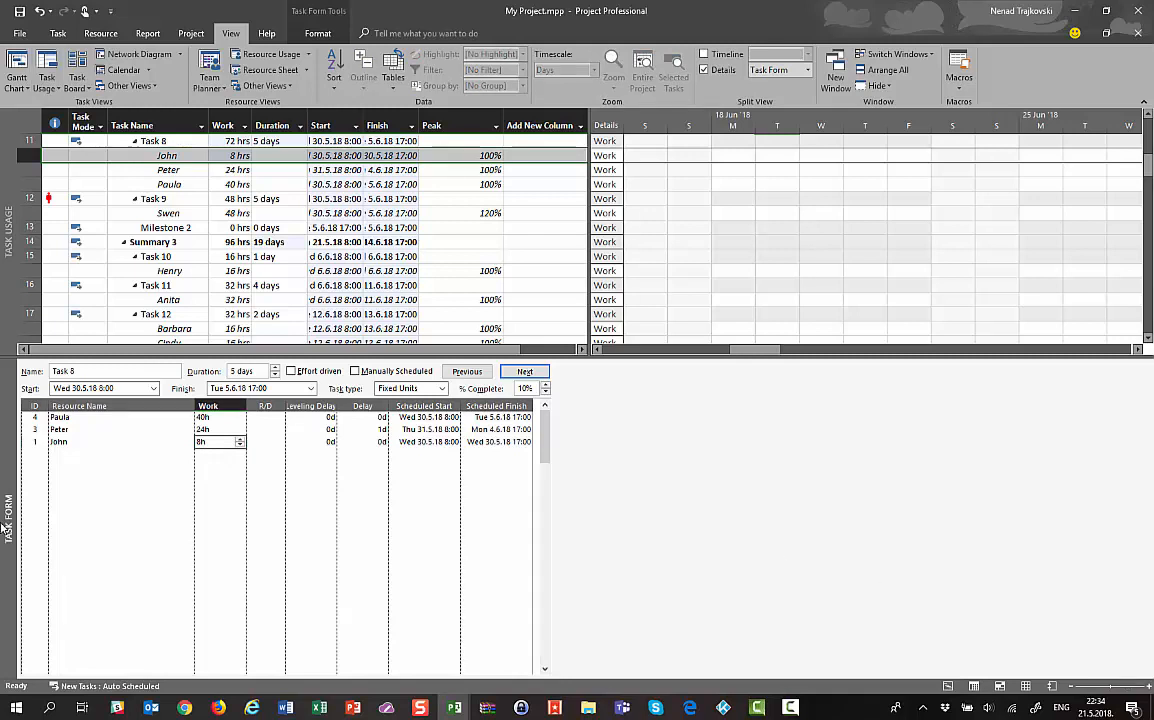
left_click(441, 441)
key("Tab")
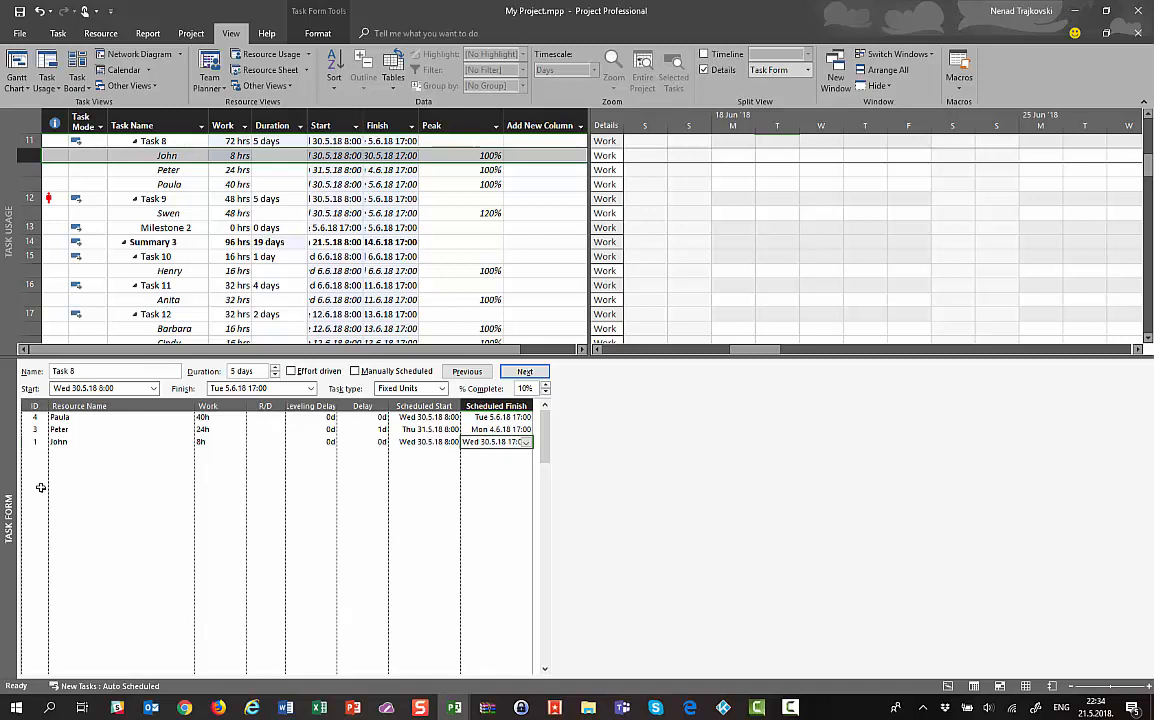
left_click(99, 441)
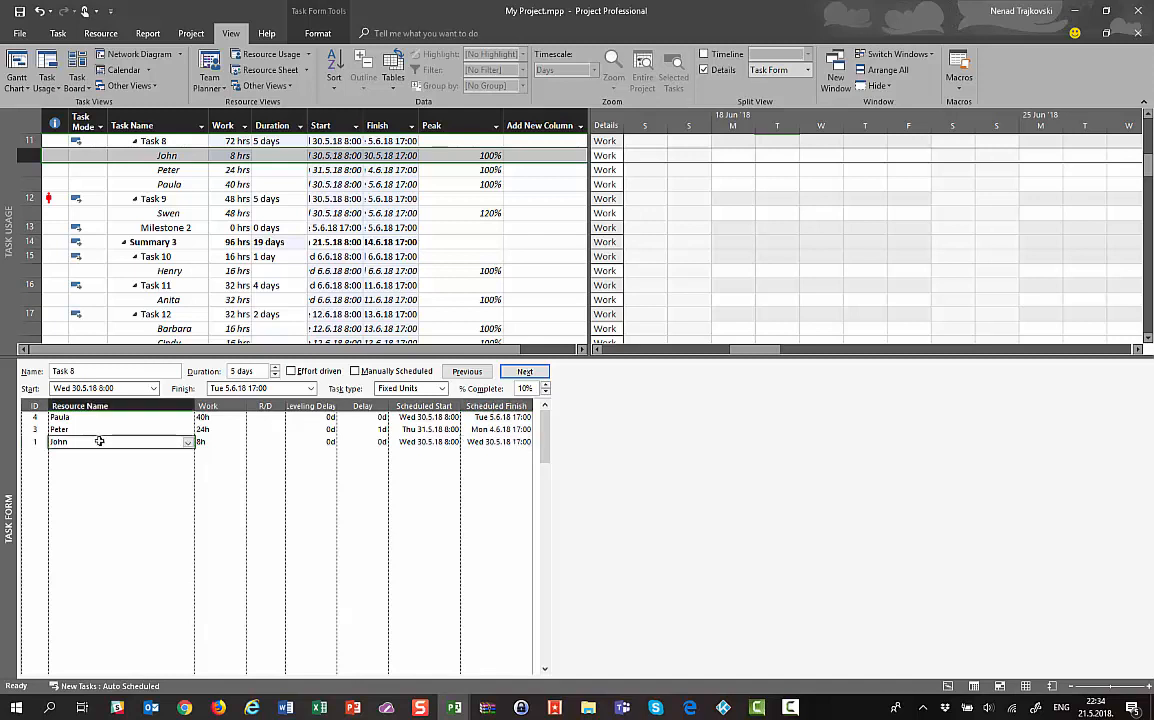
Show Work details in the Task Form, compare 32h baseline to 8h work, then select the 24-hour assignment
right_click(99, 496)
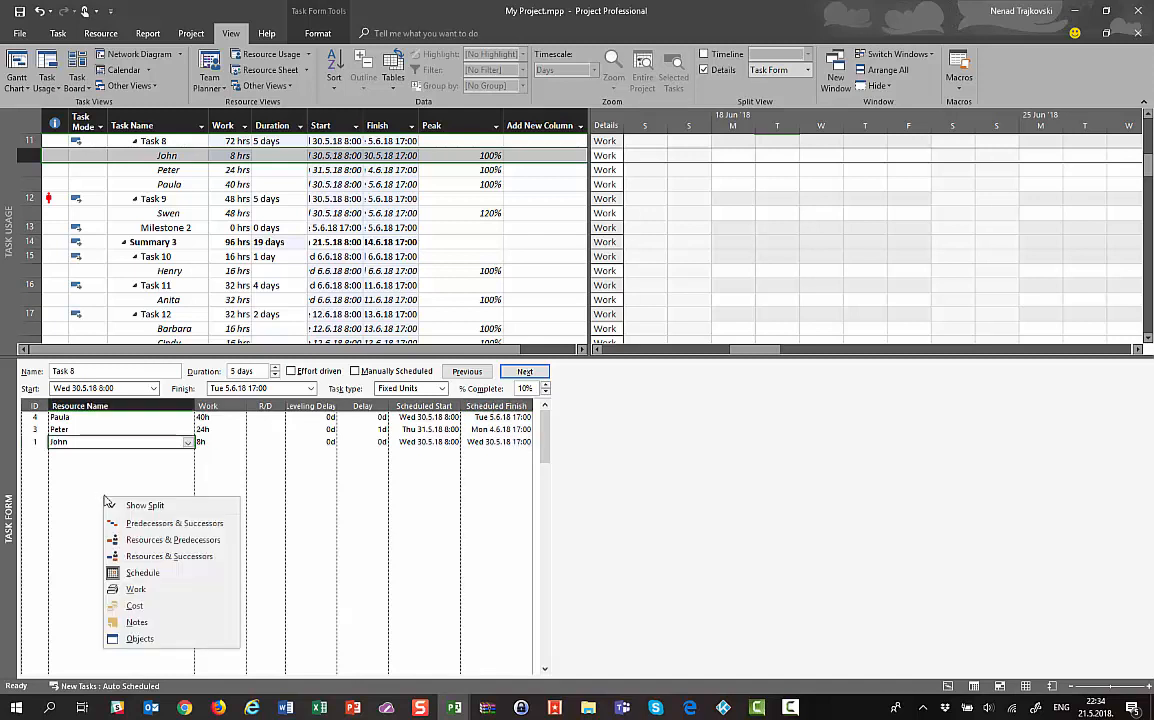
left_click(127, 589)
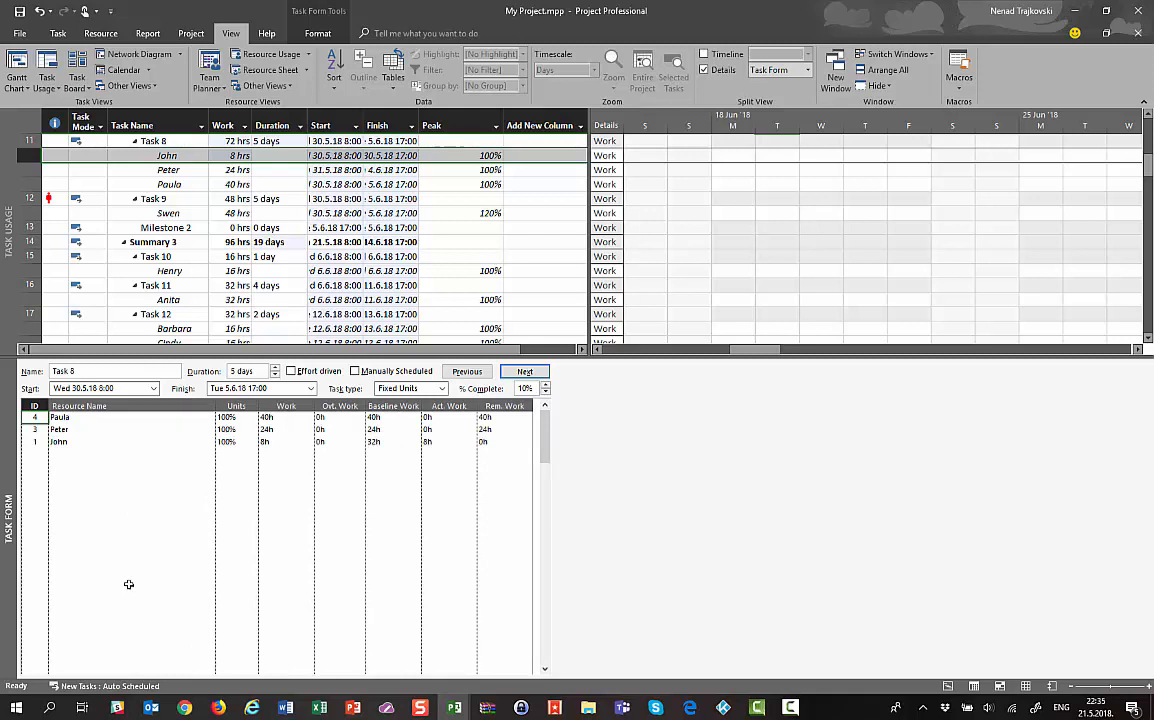
left_click(388, 442)
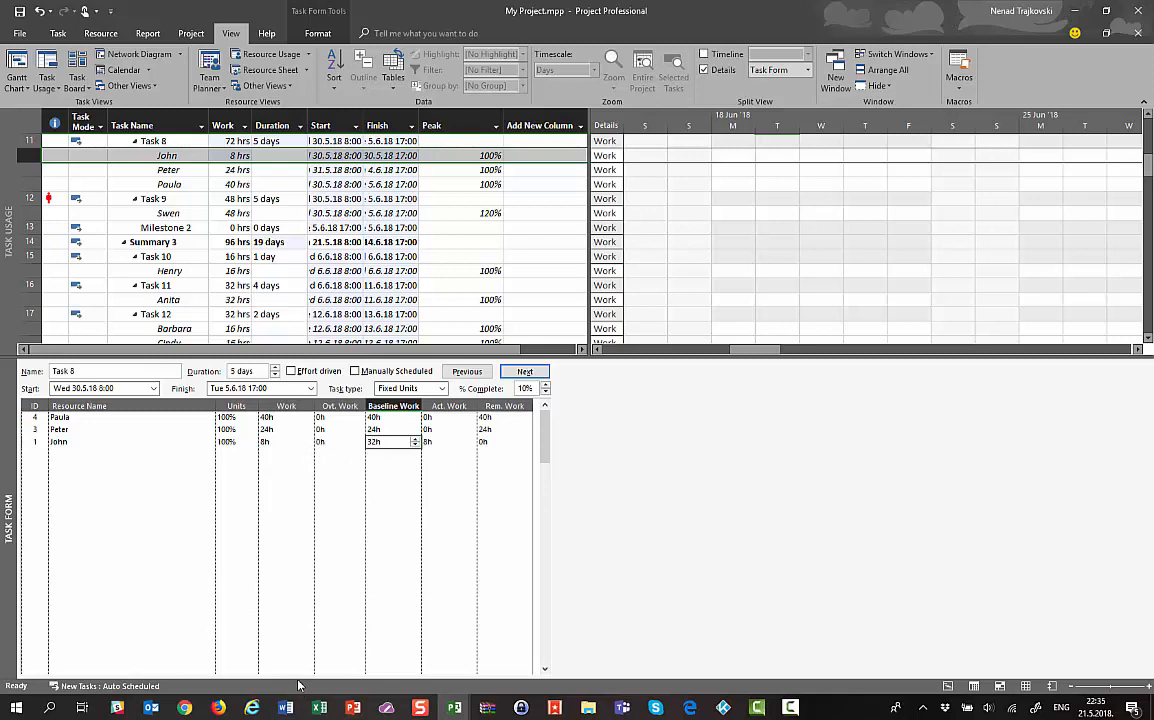
left_click(265, 442)
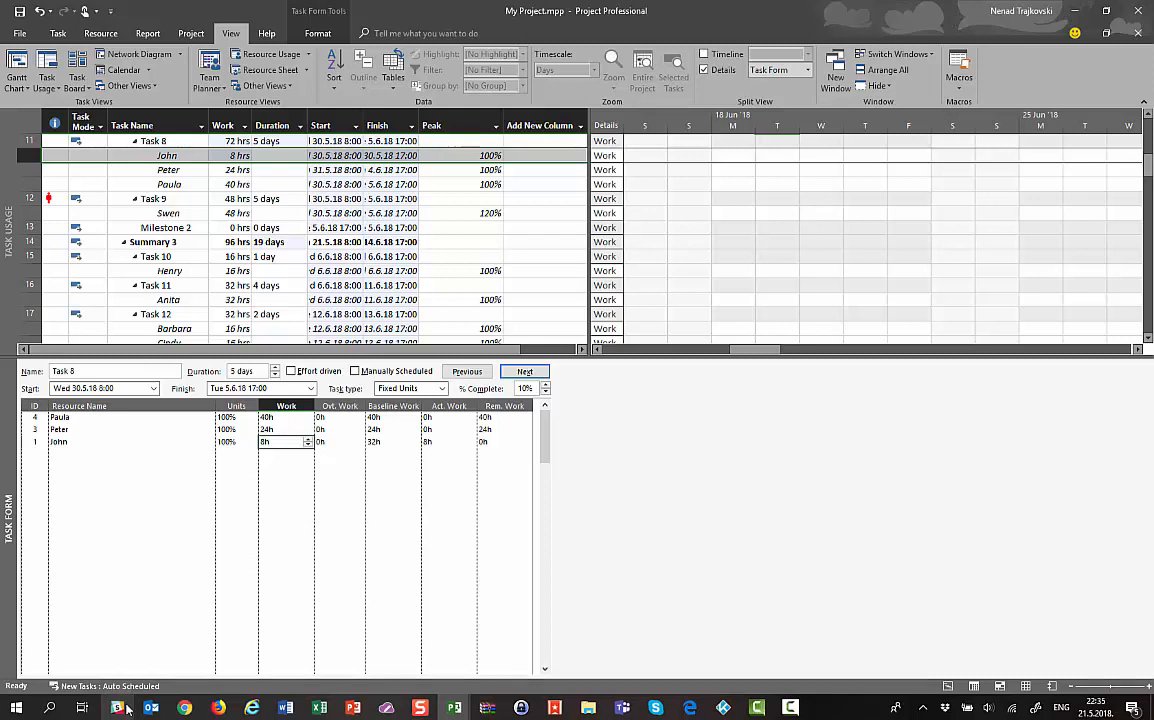
left_click(384, 443)
left_click(275, 442)
left_click(59, 430)
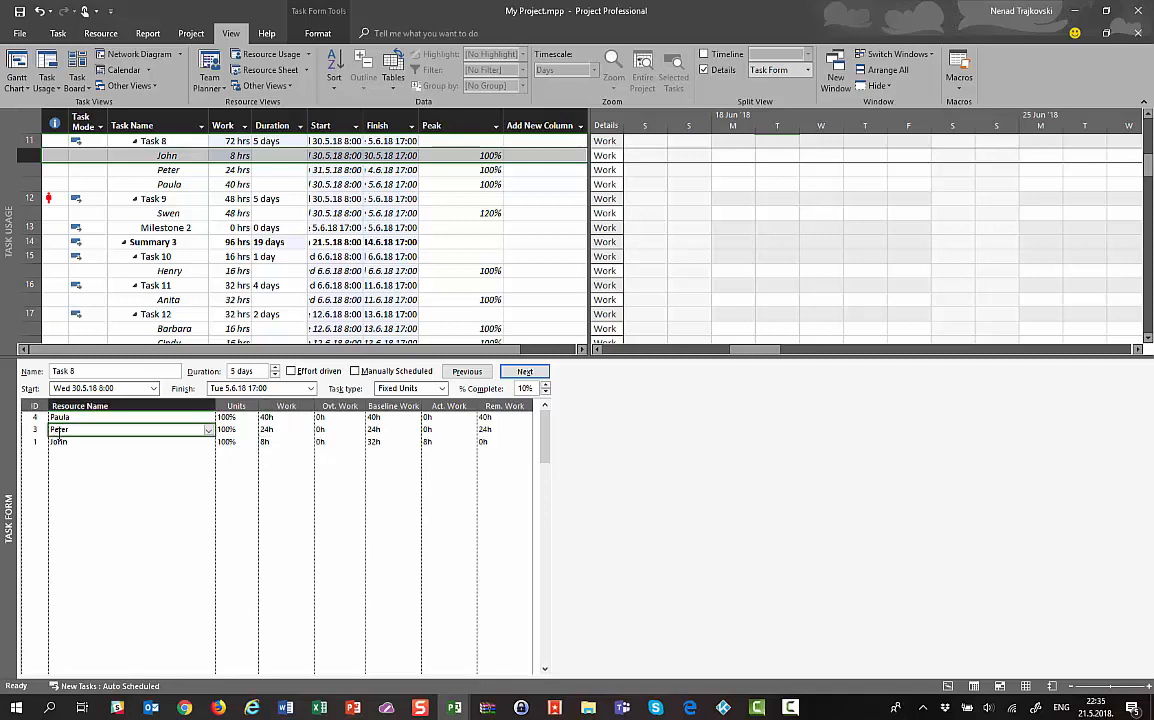
left_click(169, 171)
Close the 24-hour assignment's details unchanged and switch the Task Form back to Schedule details
double_click(172, 172)
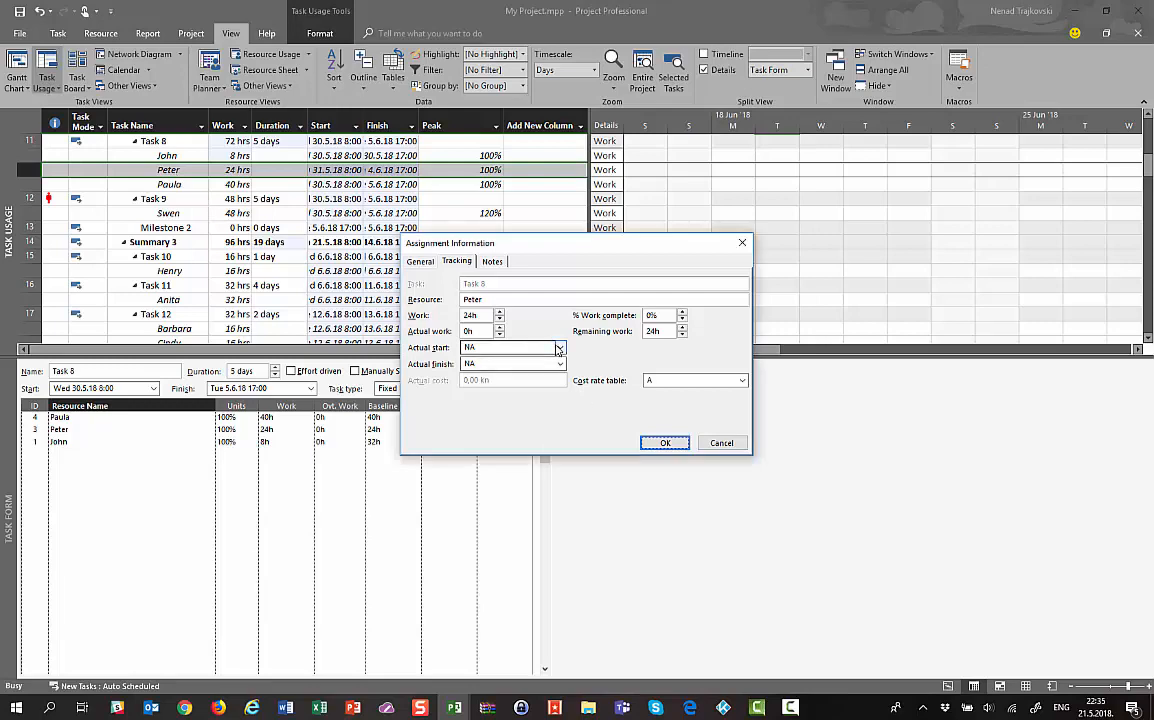
left_click_drag(460, 243, 687, 312)
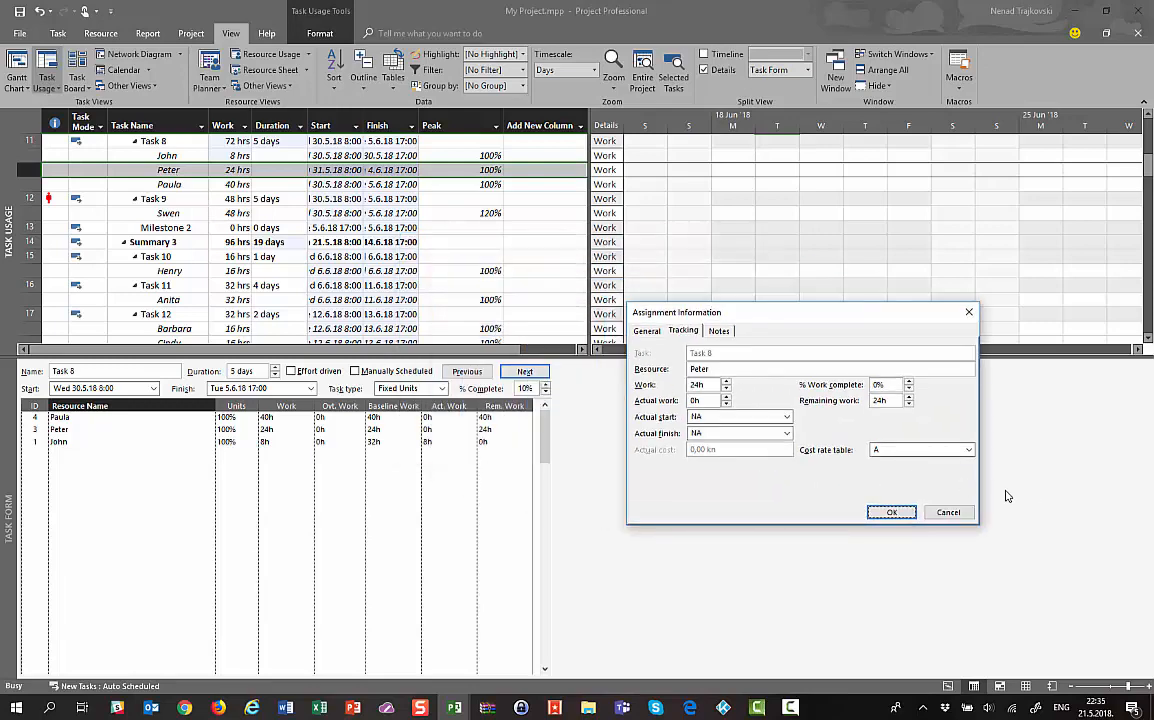
left_click(891, 512)
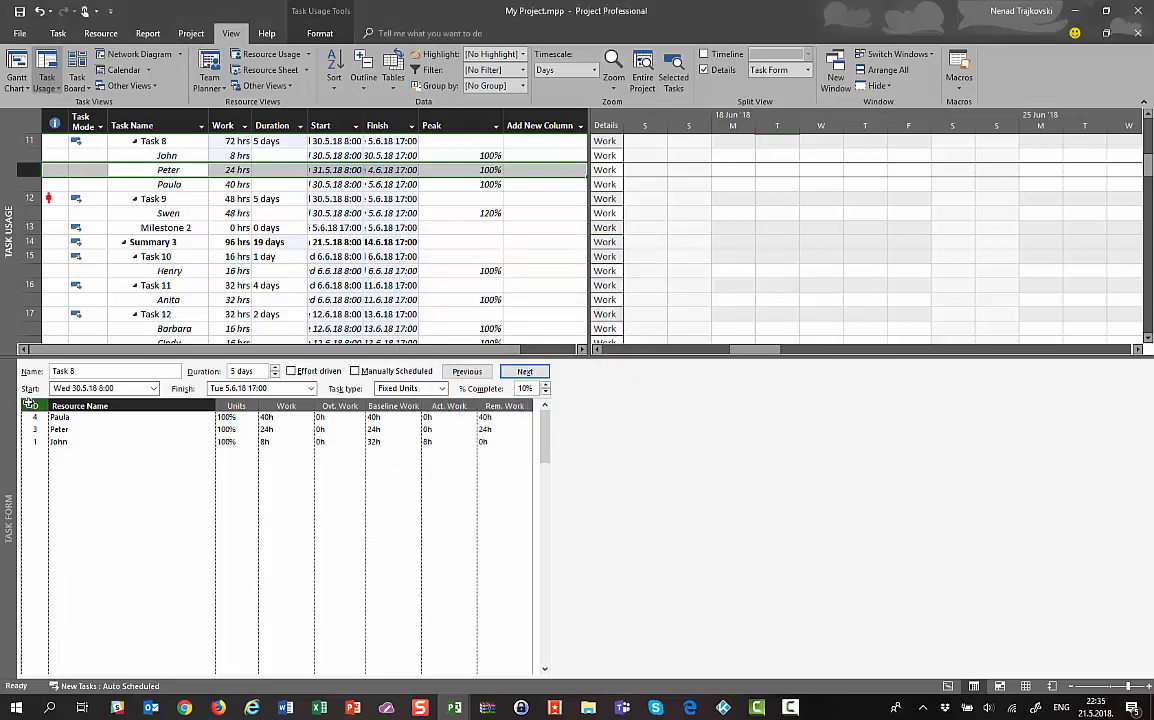
right_click(98, 443)
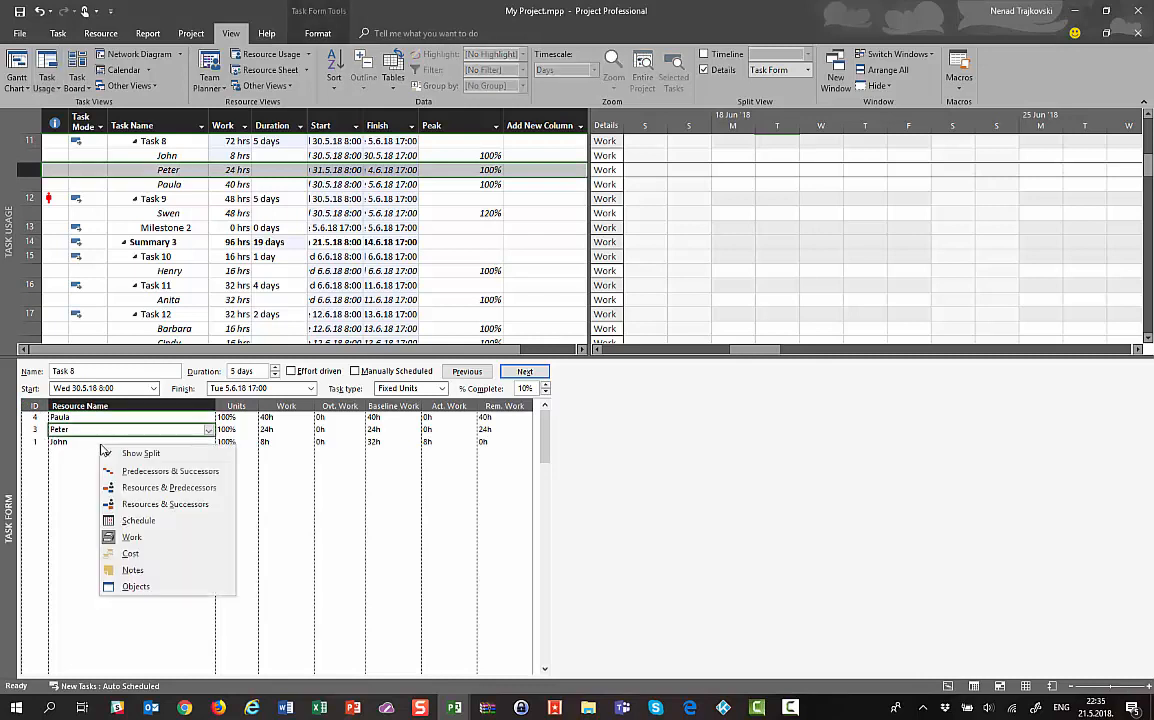
left_click(138, 521)
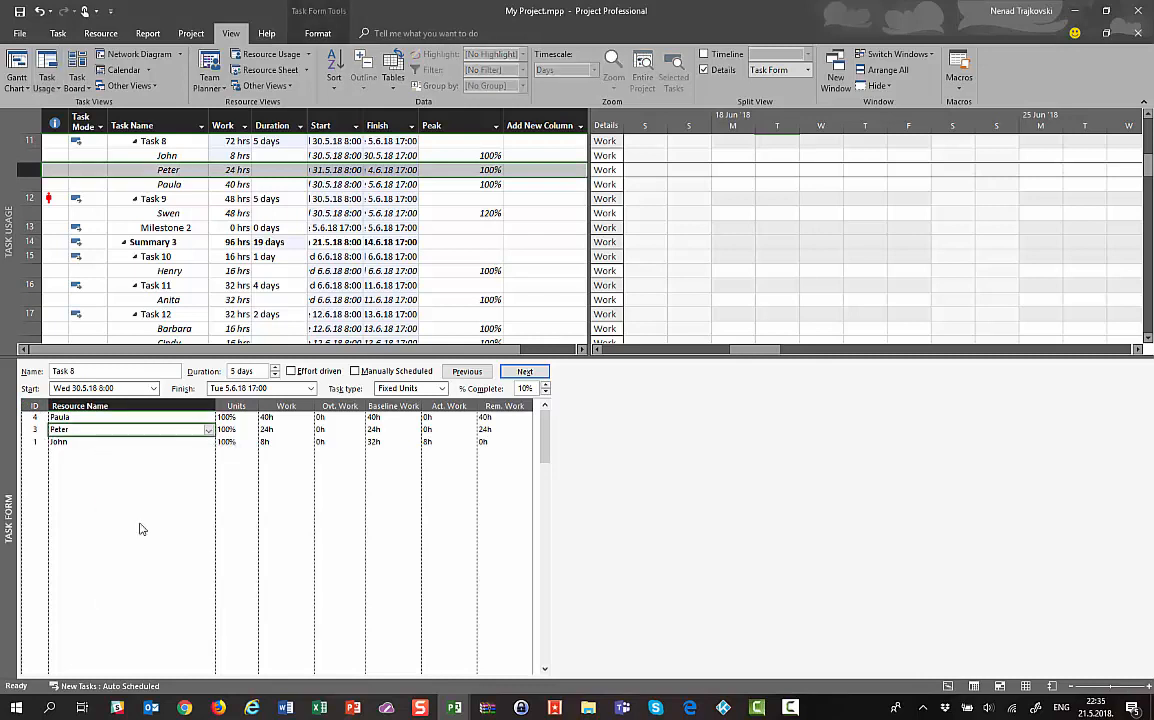
left_click(60, 429)
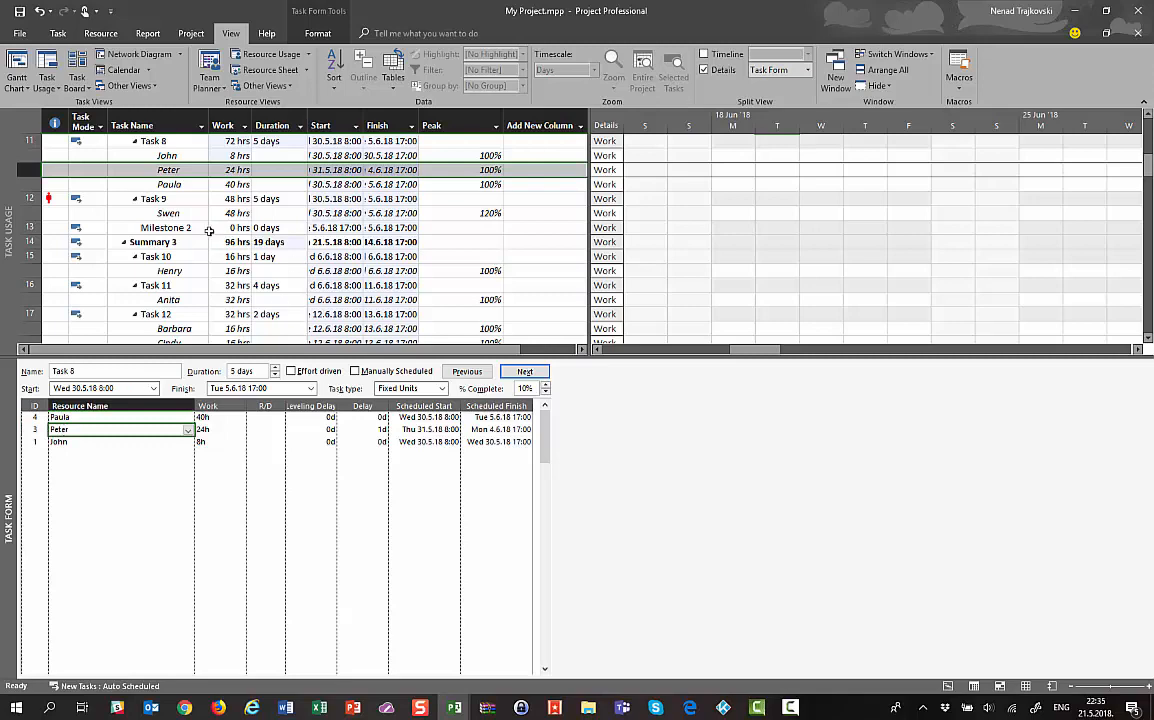
Give Peter's Task 8 assignment an actual start of 31 May and actual finish of 8 June 2018
double_click(125, 168)
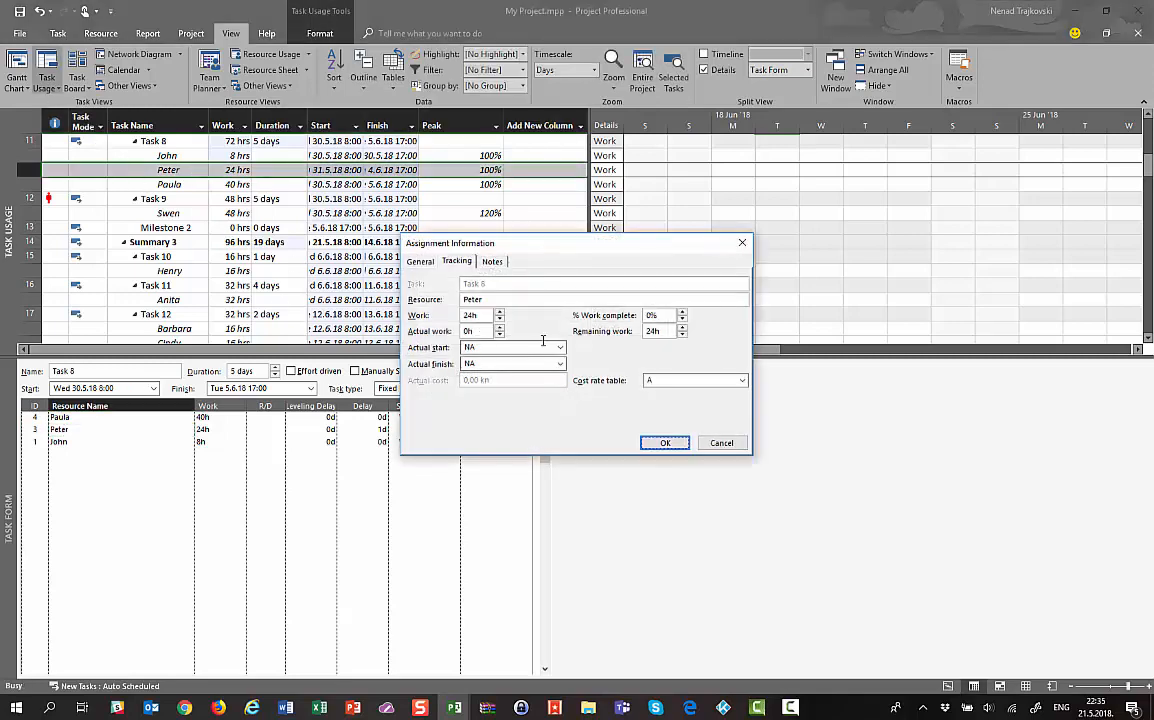
left_click_drag(462, 244, 350, 456)
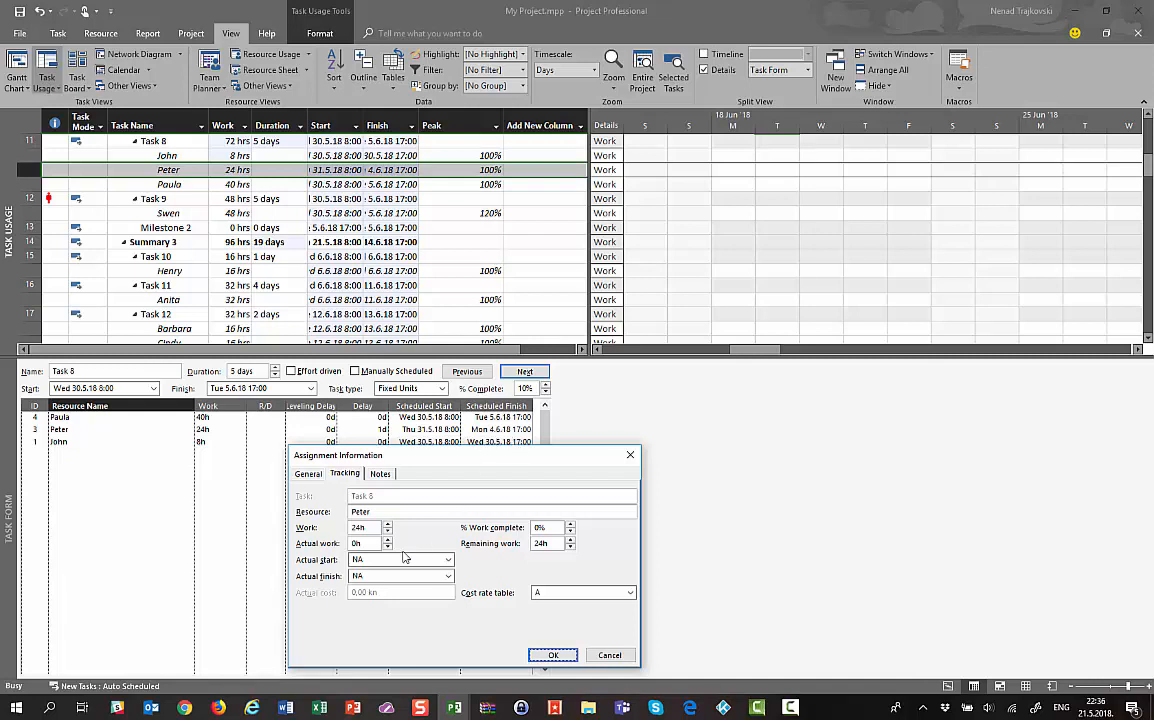
left_click(448, 560)
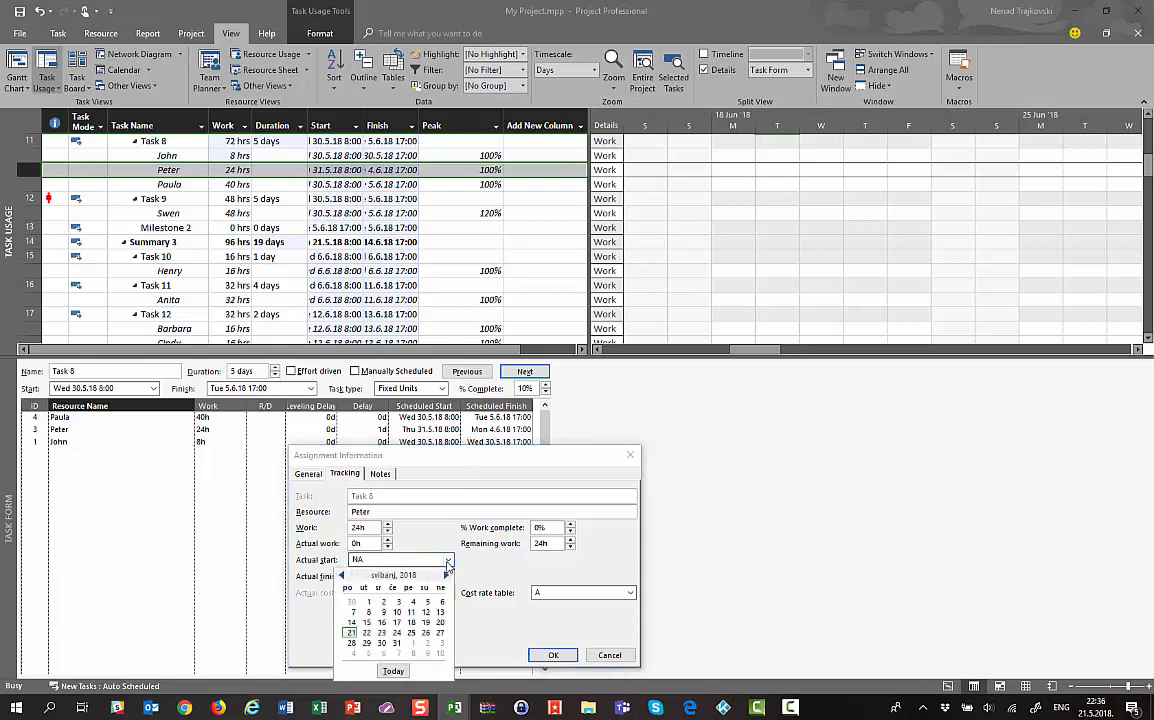
left_click(396, 644)
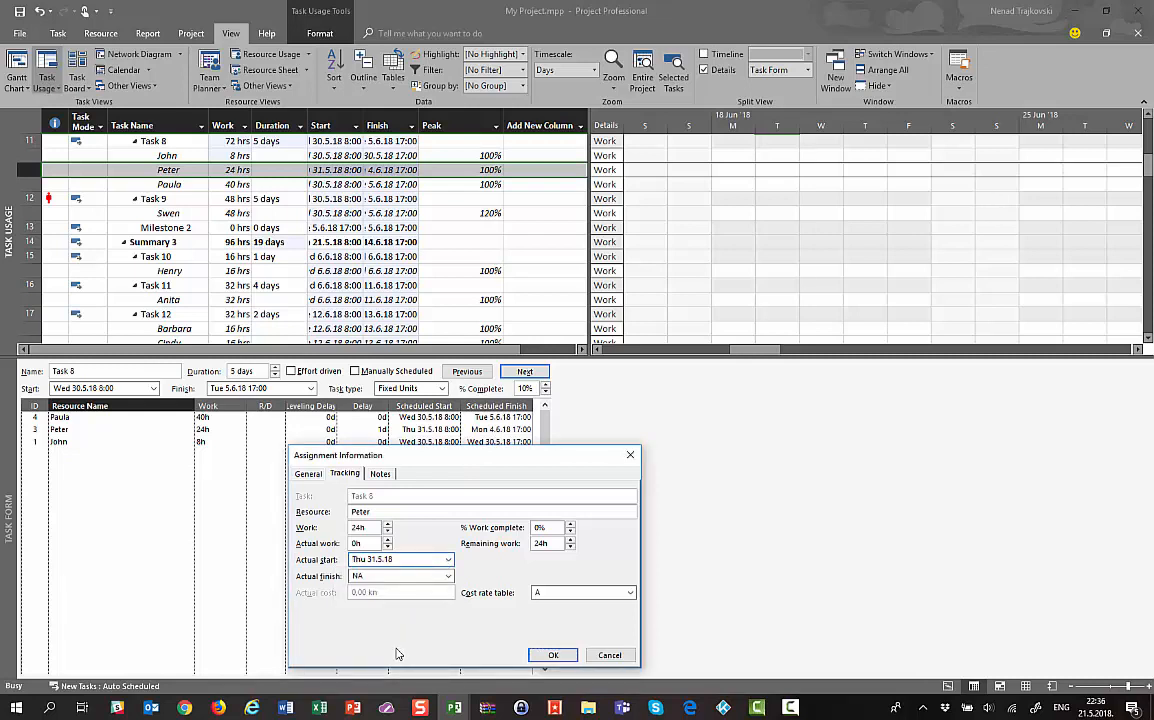
left_click(448, 576)
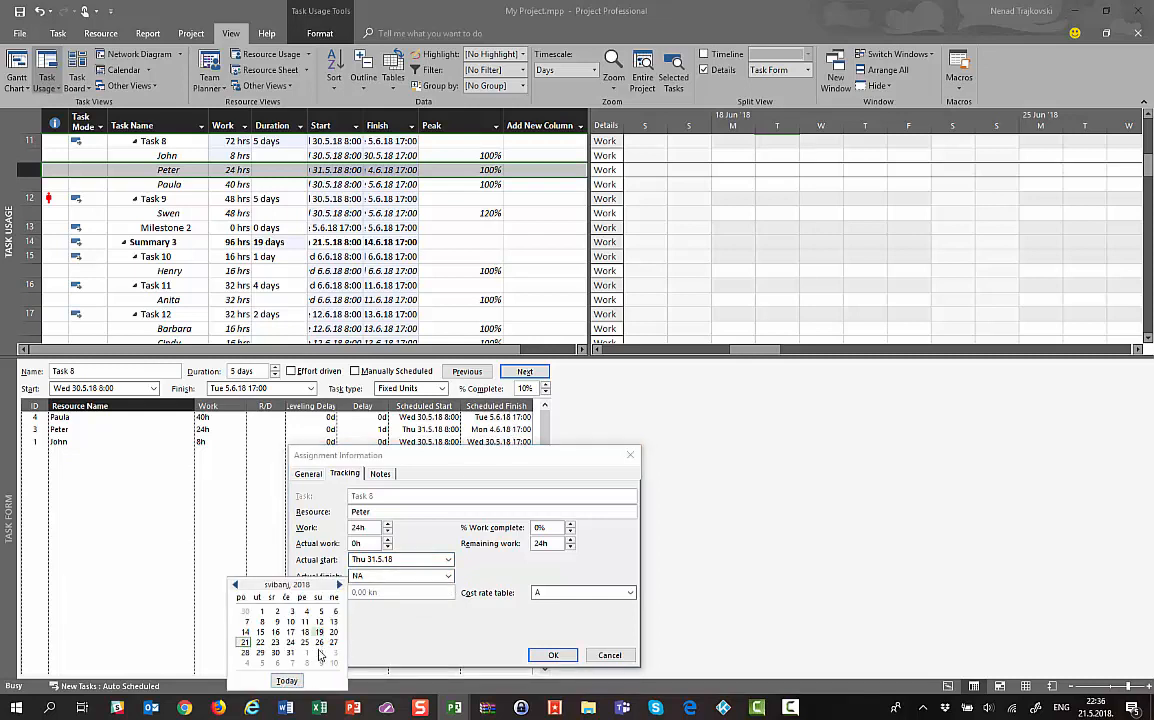
left_click(338, 585)
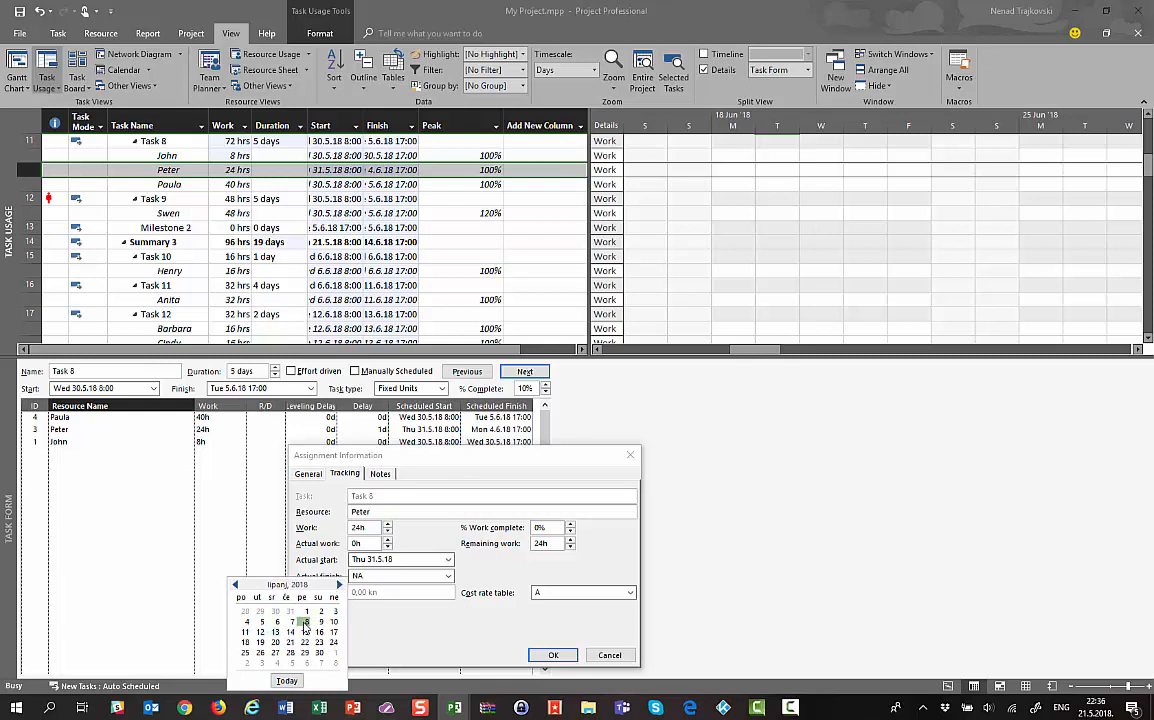
left_click(306, 621)
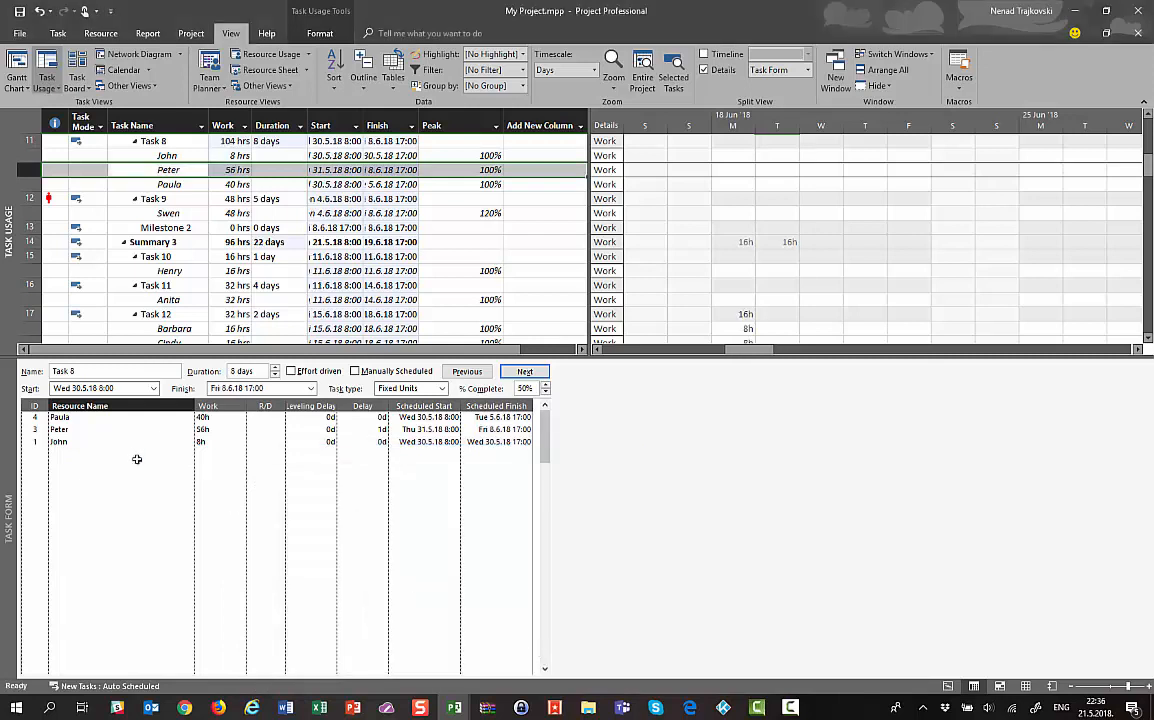
Check Peter's 56h work and finish date, then show Work details with his 24h baseline
left_click(201, 429)
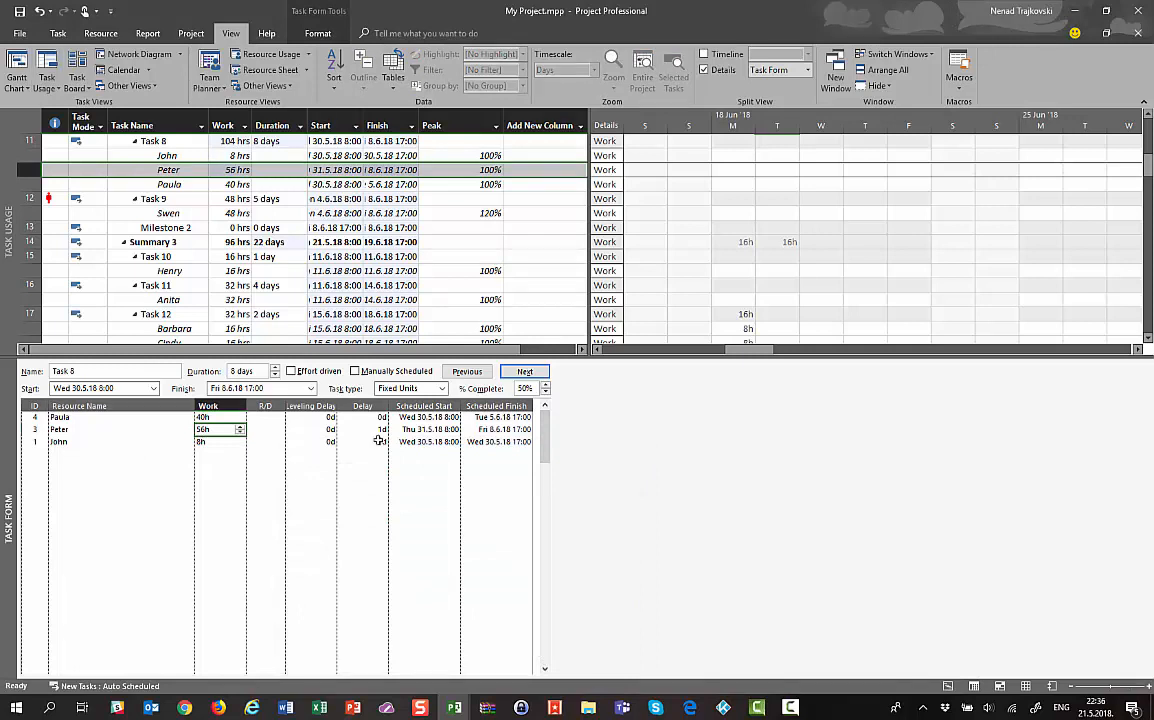
left_click(488, 430)
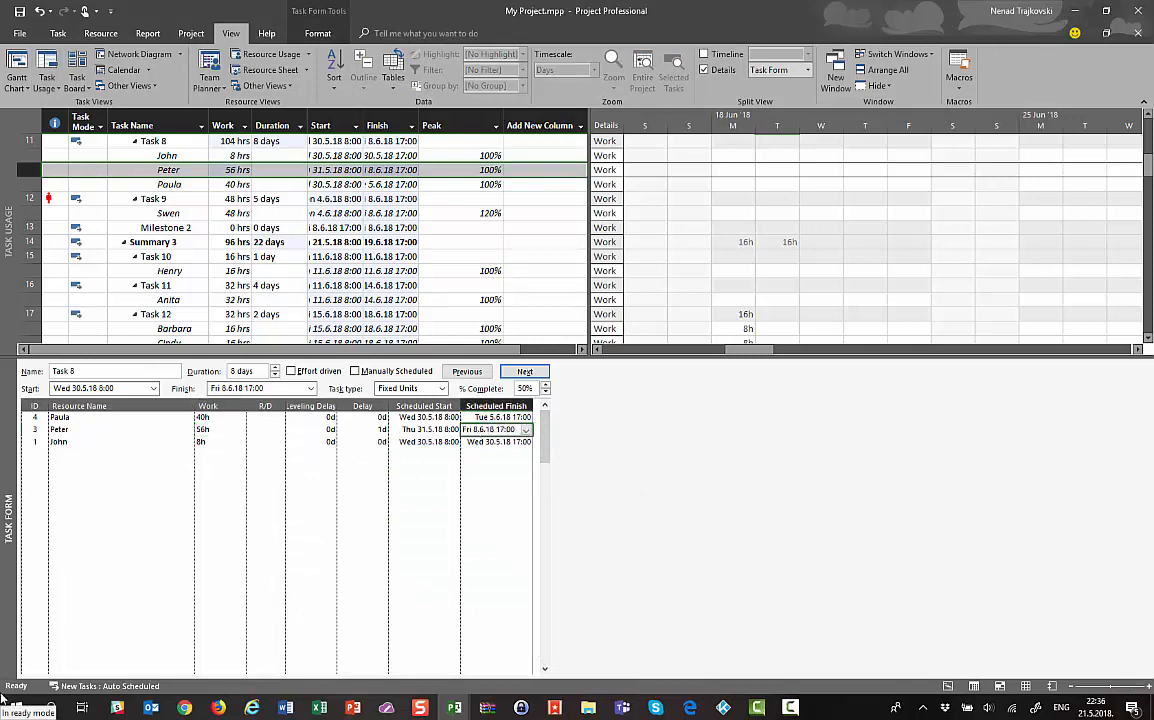
right_click(98, 474)
left_click(131, 565)
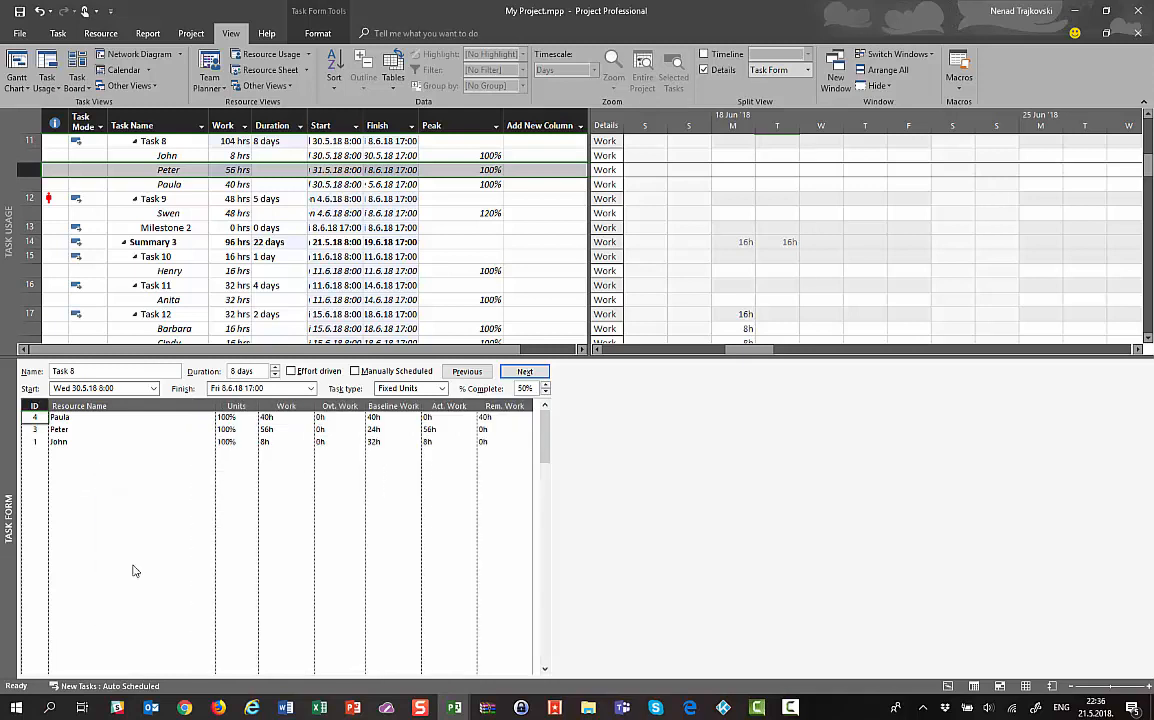
left_click(375, 430)
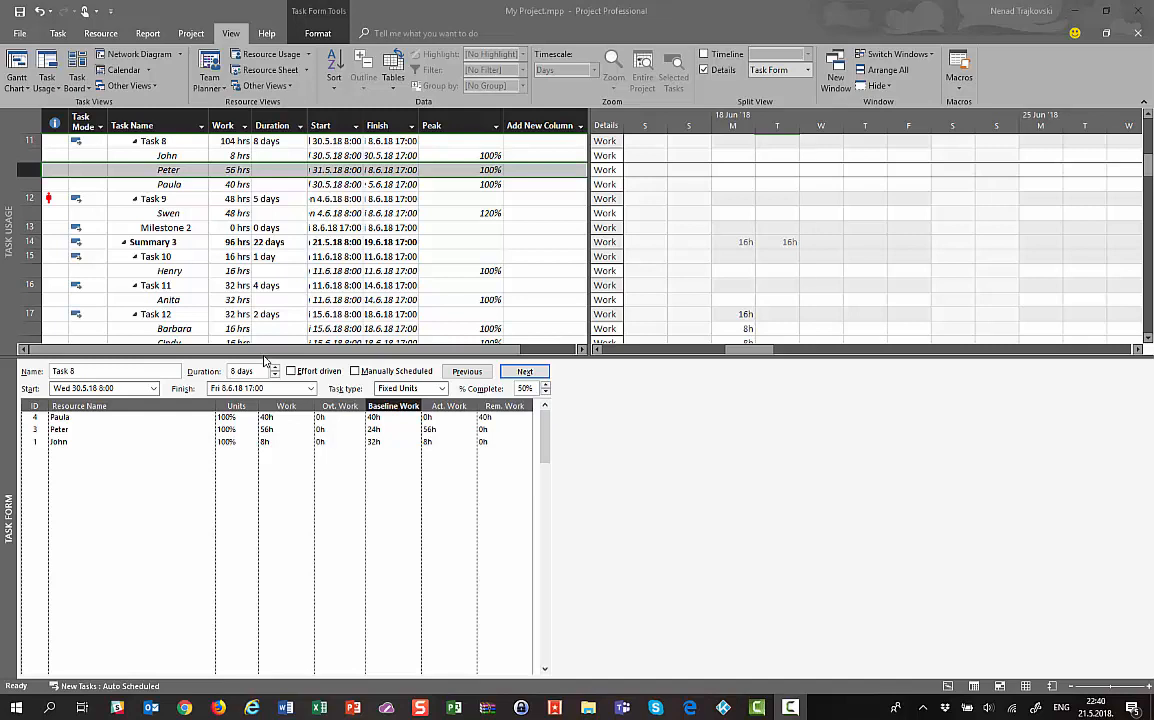
Switch the Task Form to Schedule details, then back to Work details
right_click(152, 477)
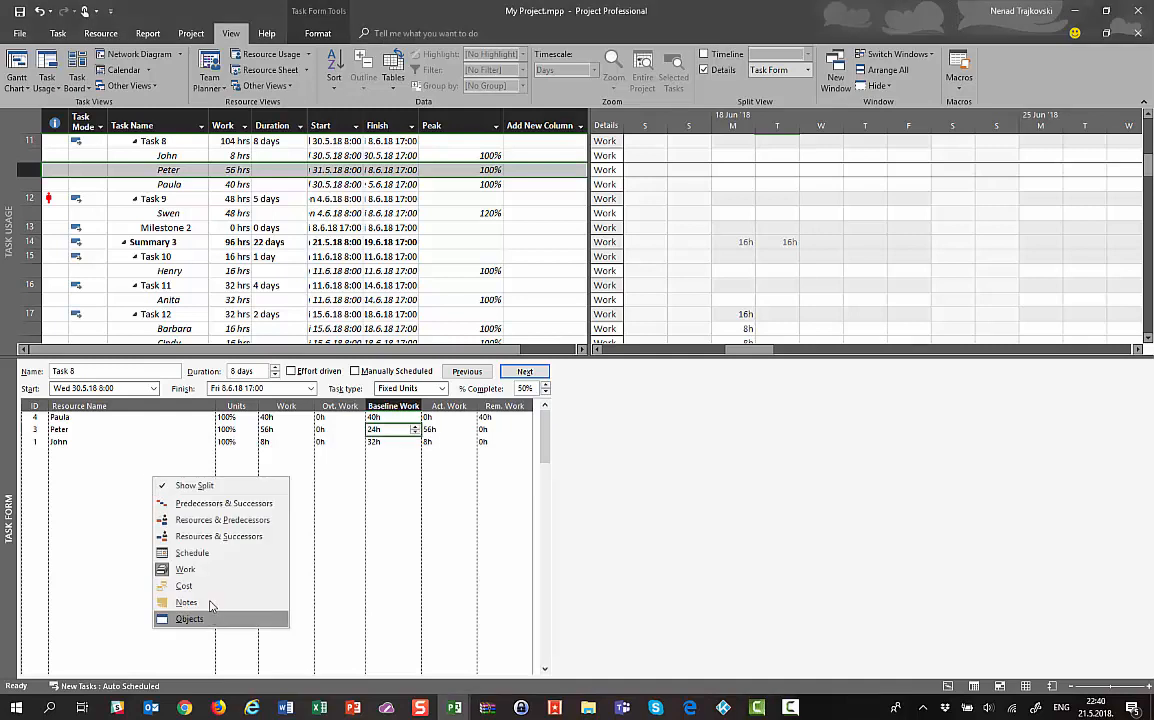
left_click(198, 555)
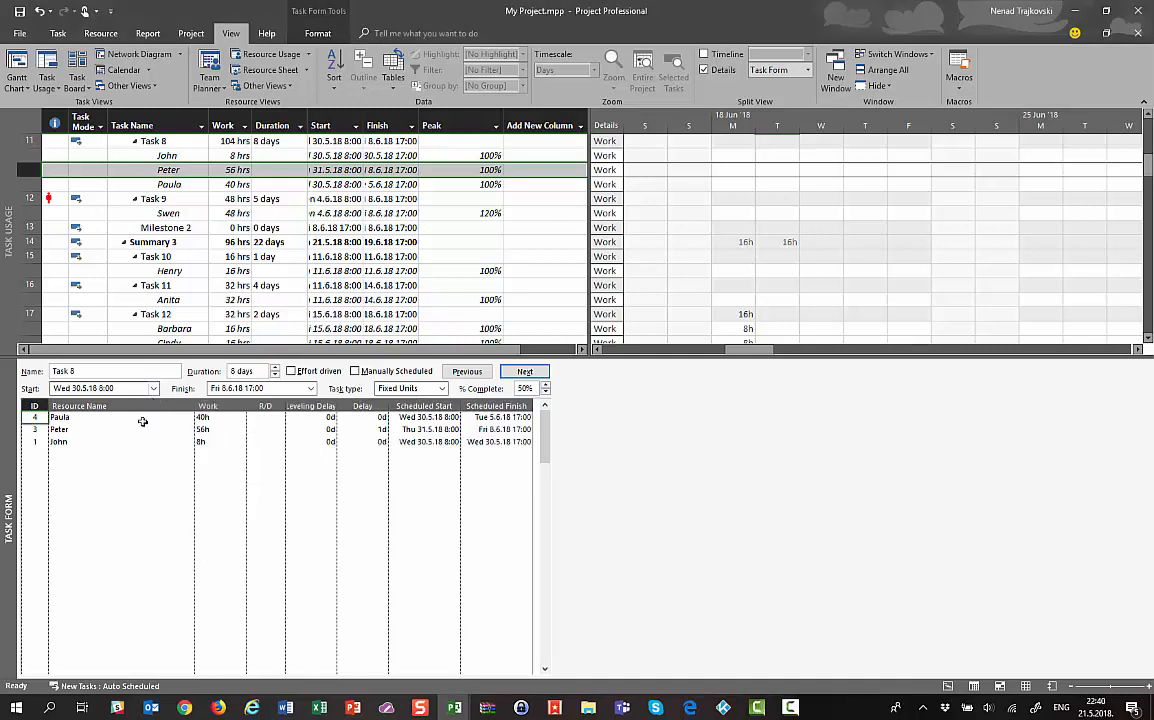
right_click(131, 457)
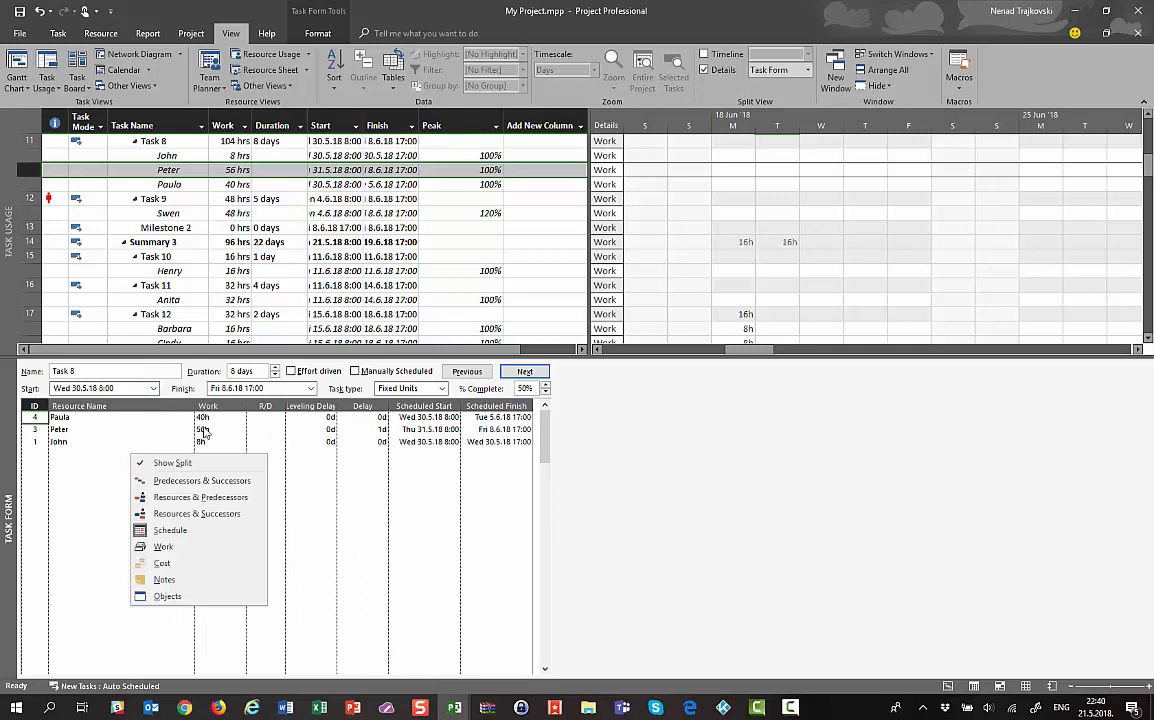
left_click(414, 418)
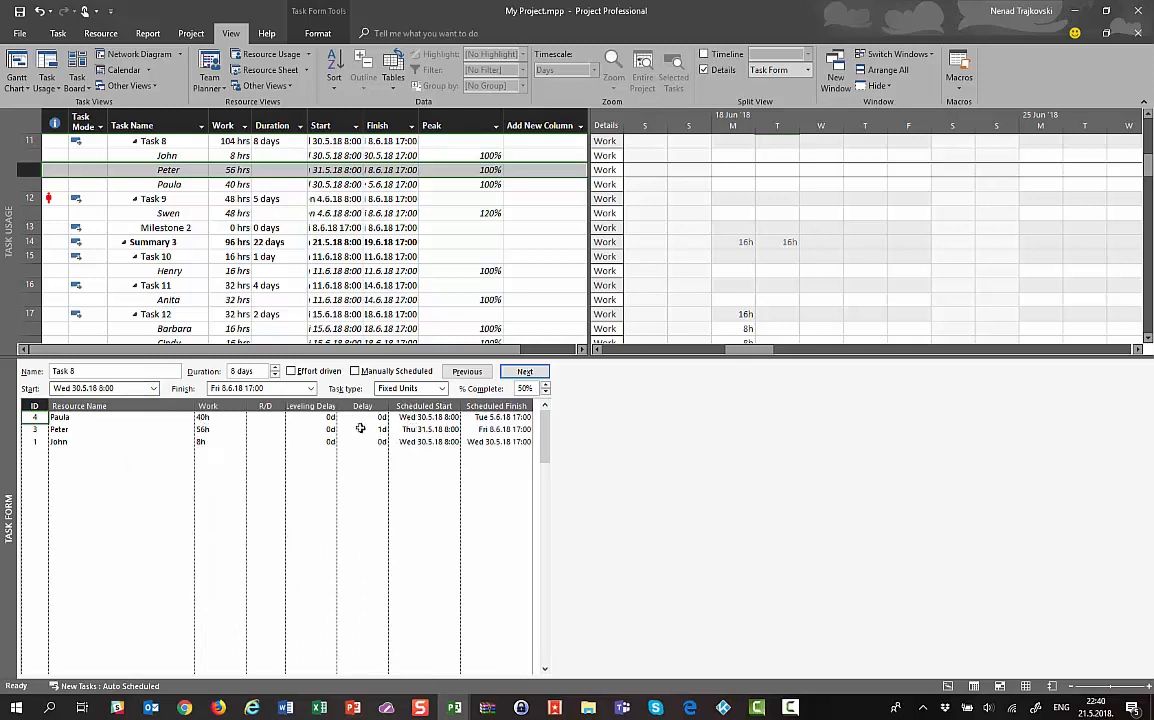
right_click(80, 481)
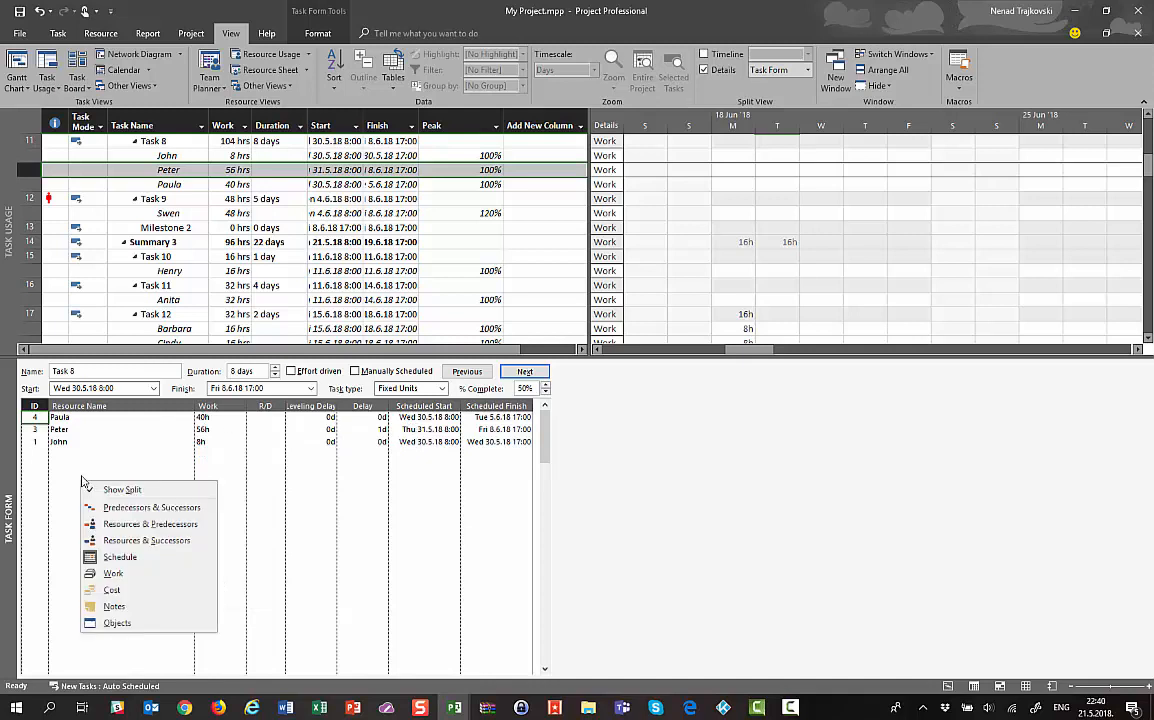
left_click(108, 580)
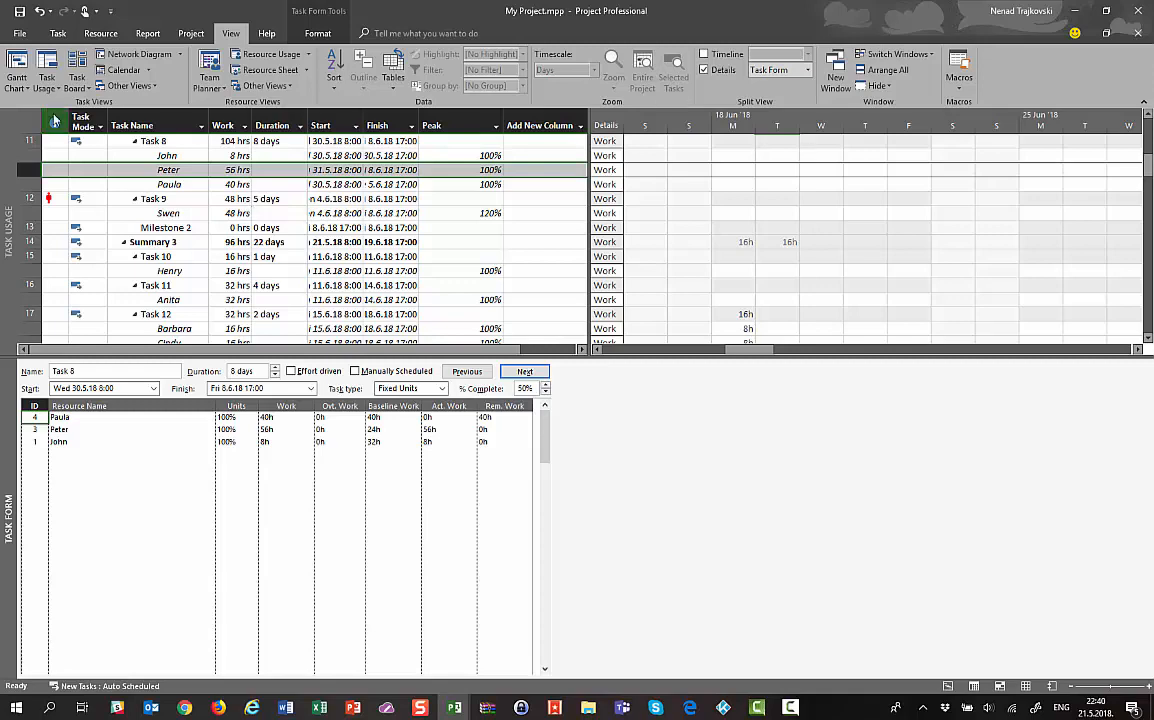
left_click(153, 174)
double_click(153, 174)
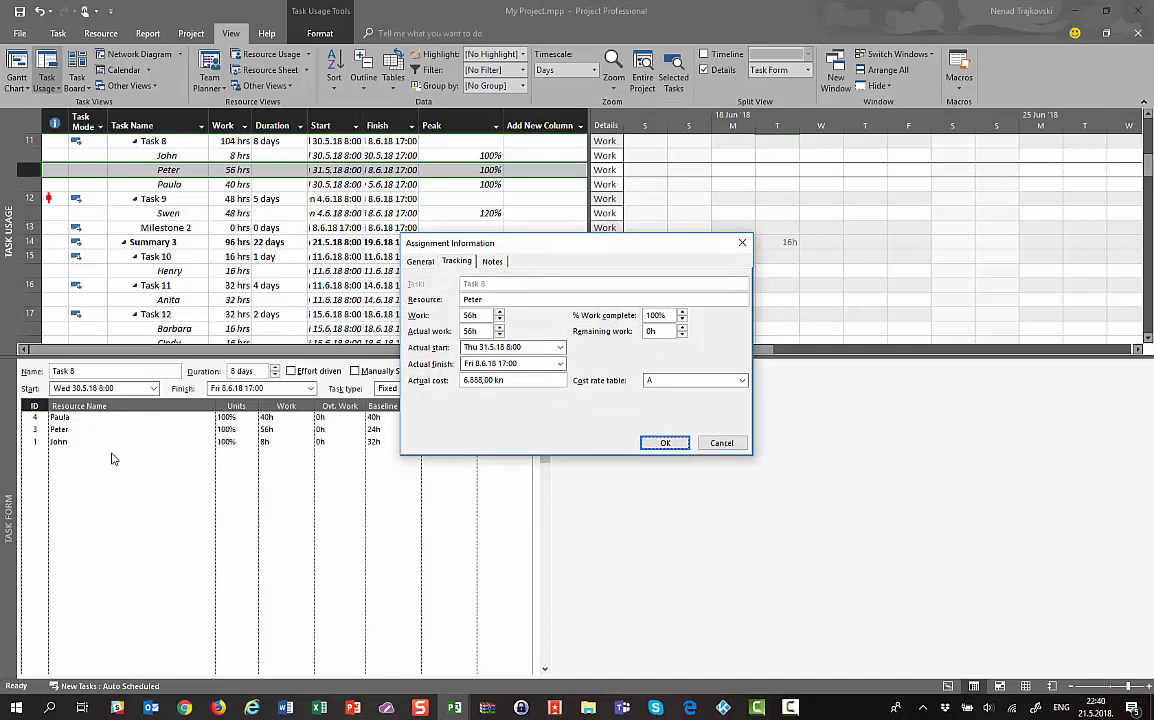
key("Return")
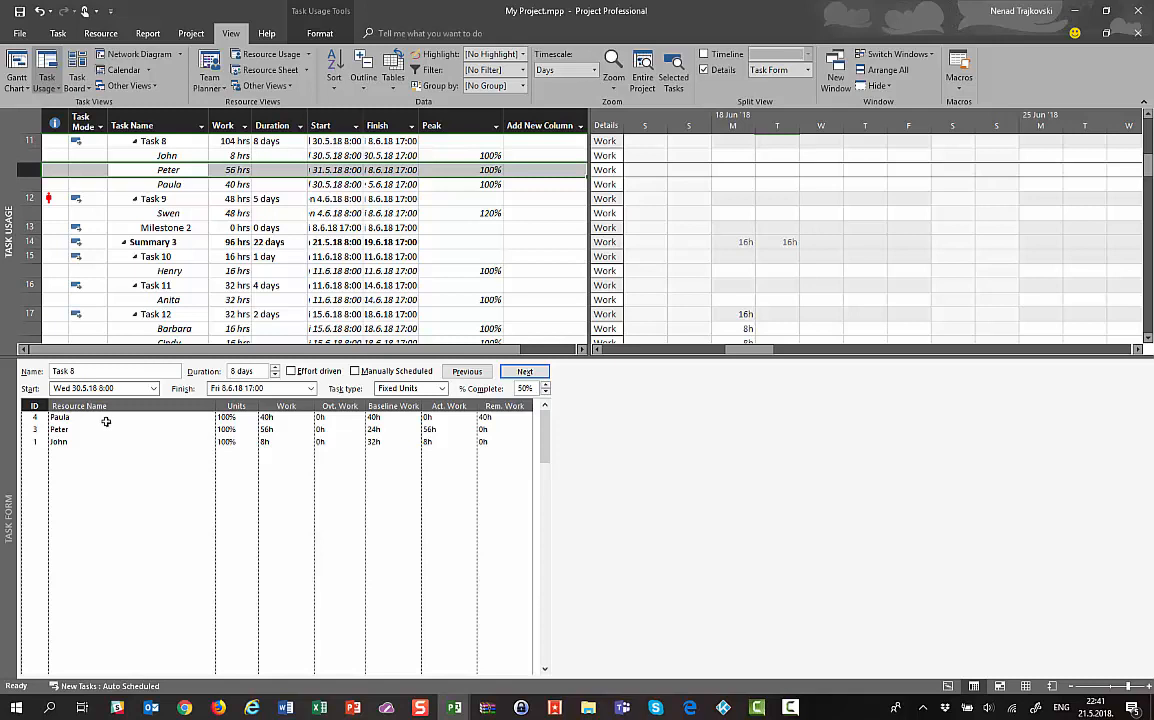
left_click(49, 708)
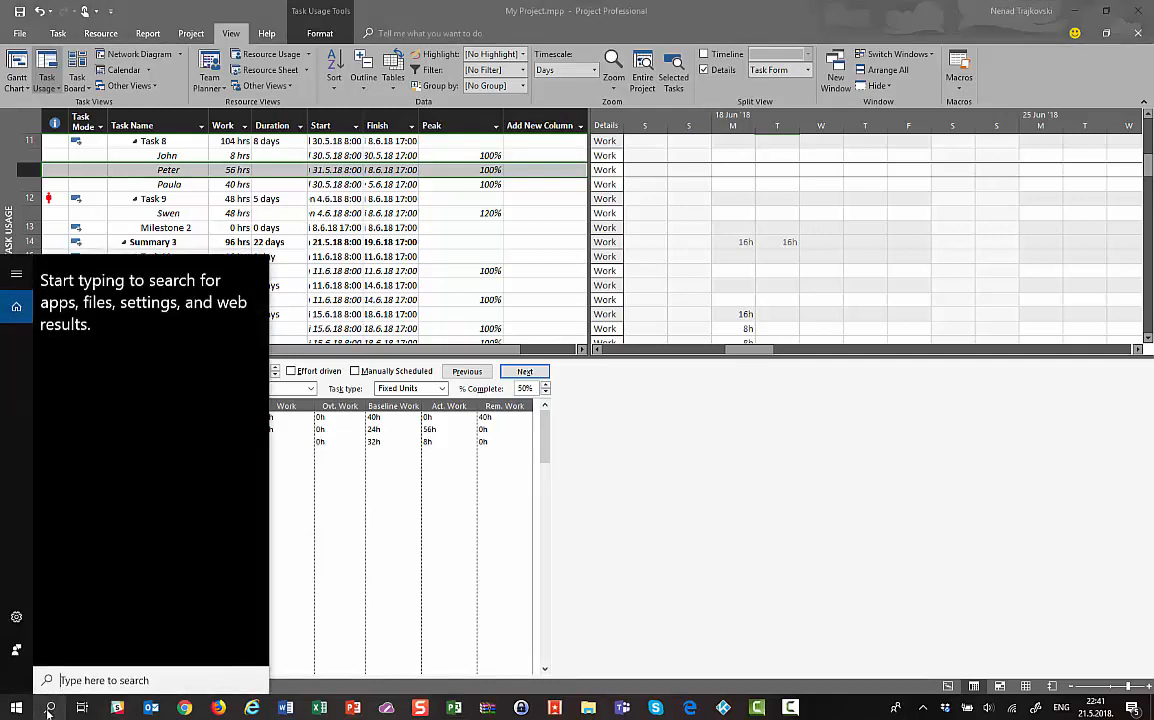
Launch Notepad from search and type the presenter's e-mail address on the first line
type("notepad")
key("Return")
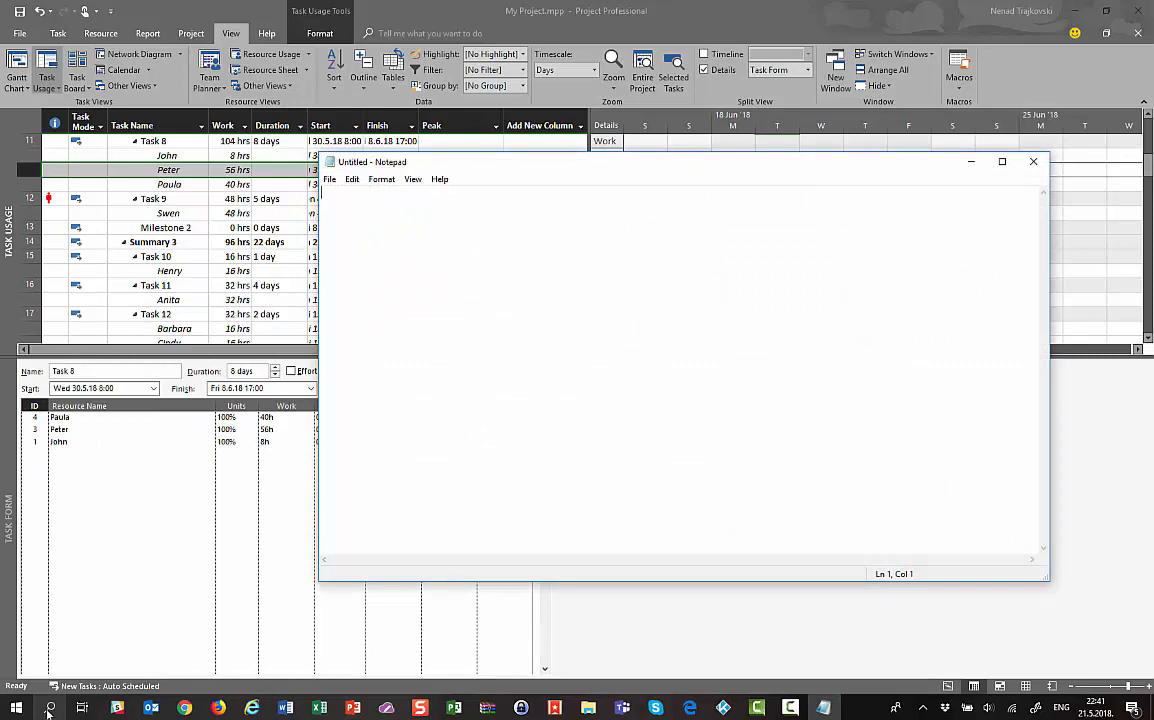
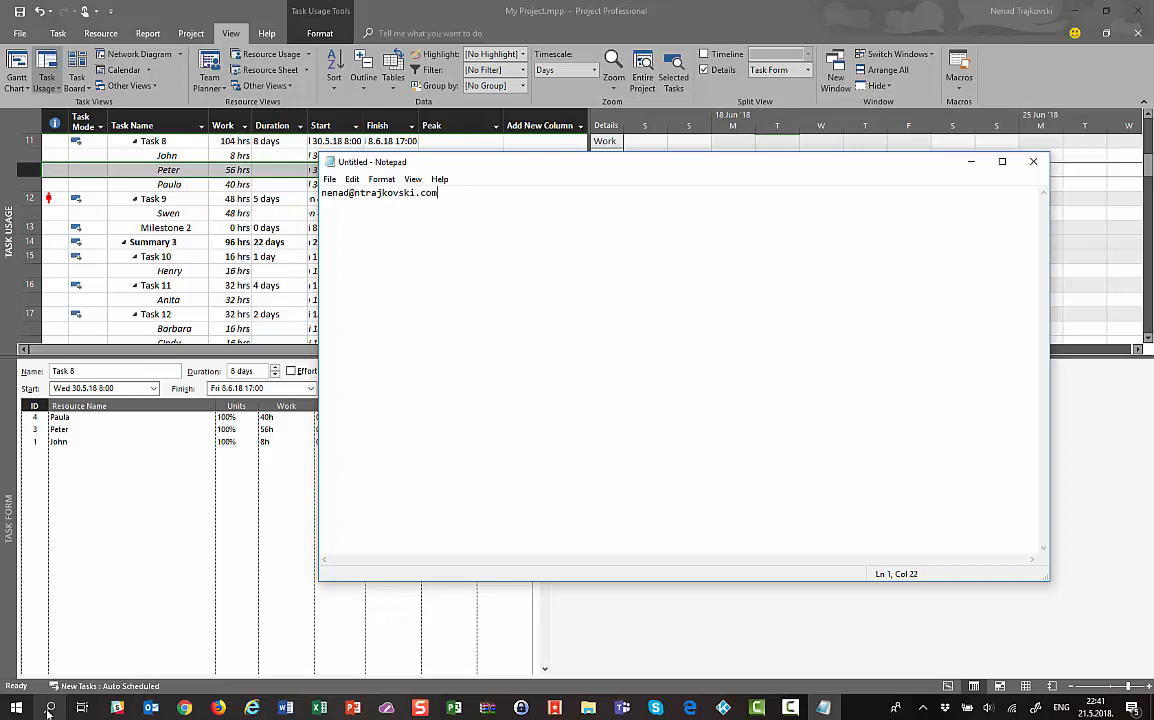
key("Return")
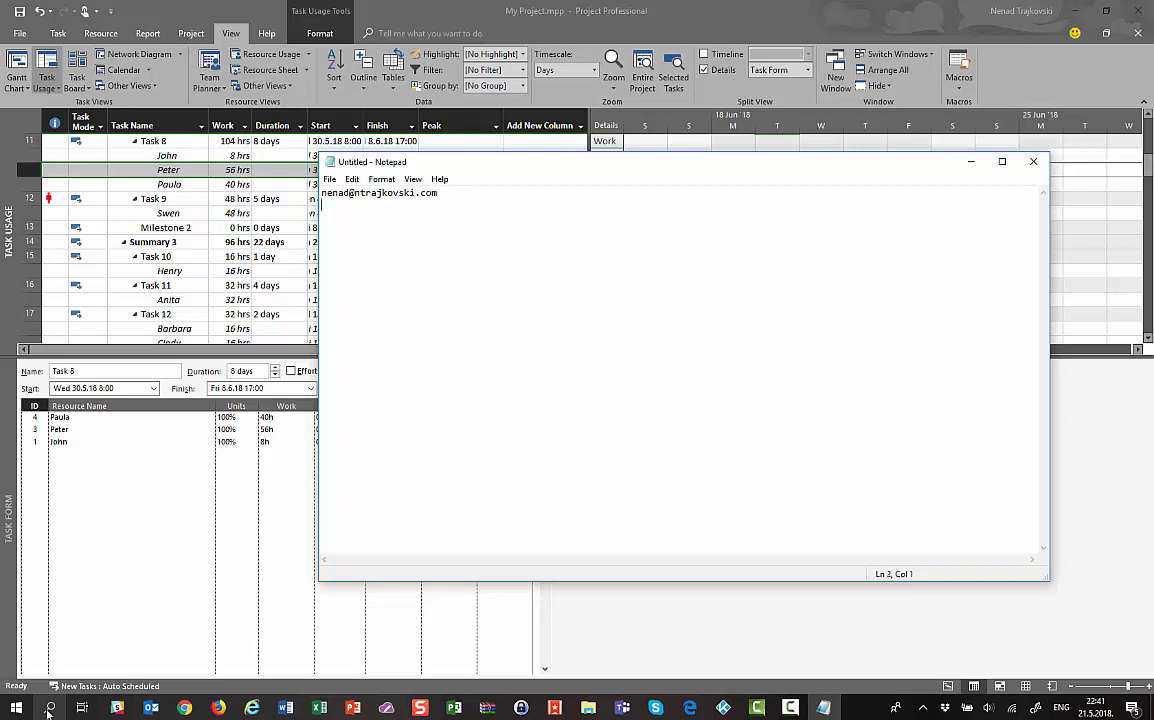
Switch to Firefox and go to the blog by accepting the autocompleted address for 'ntr'
left_click(219, 708)
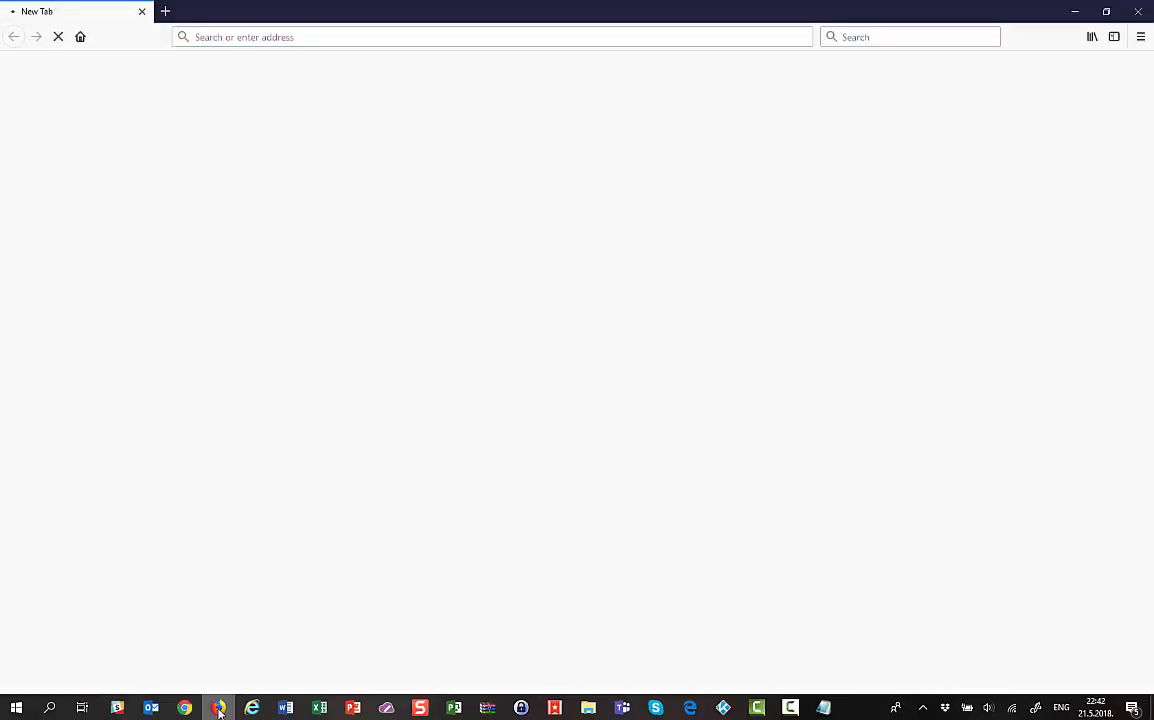
left_click(300, 36)
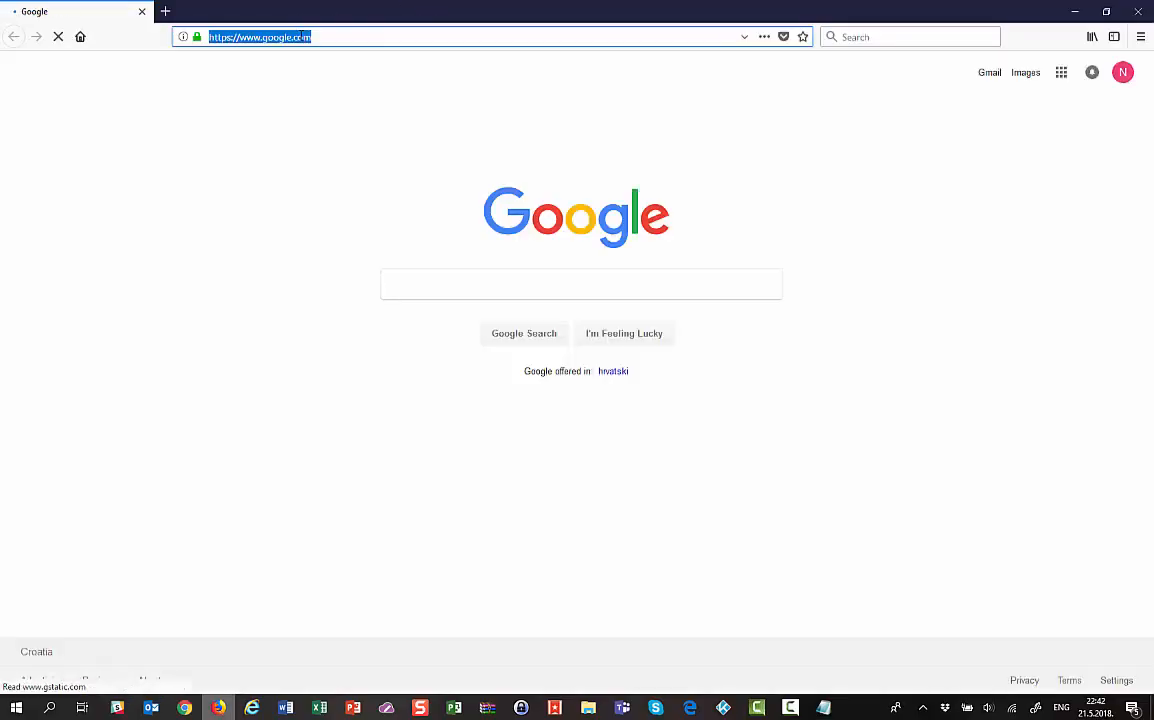
type("ntra")
key("Return")
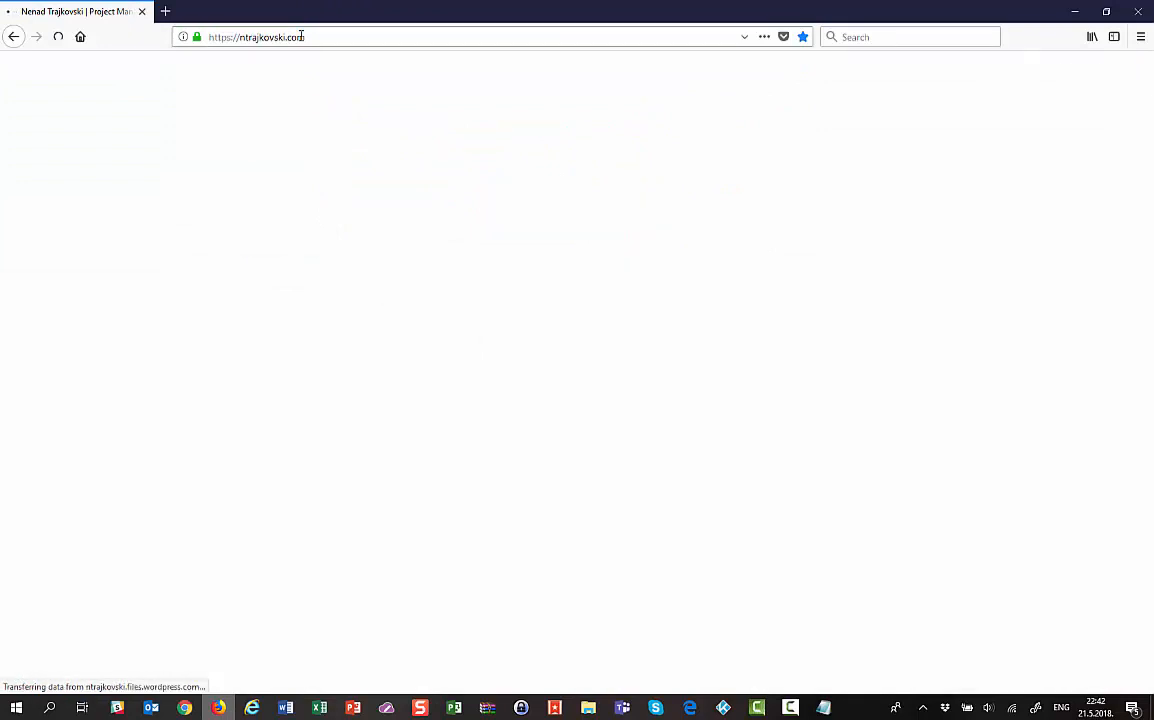